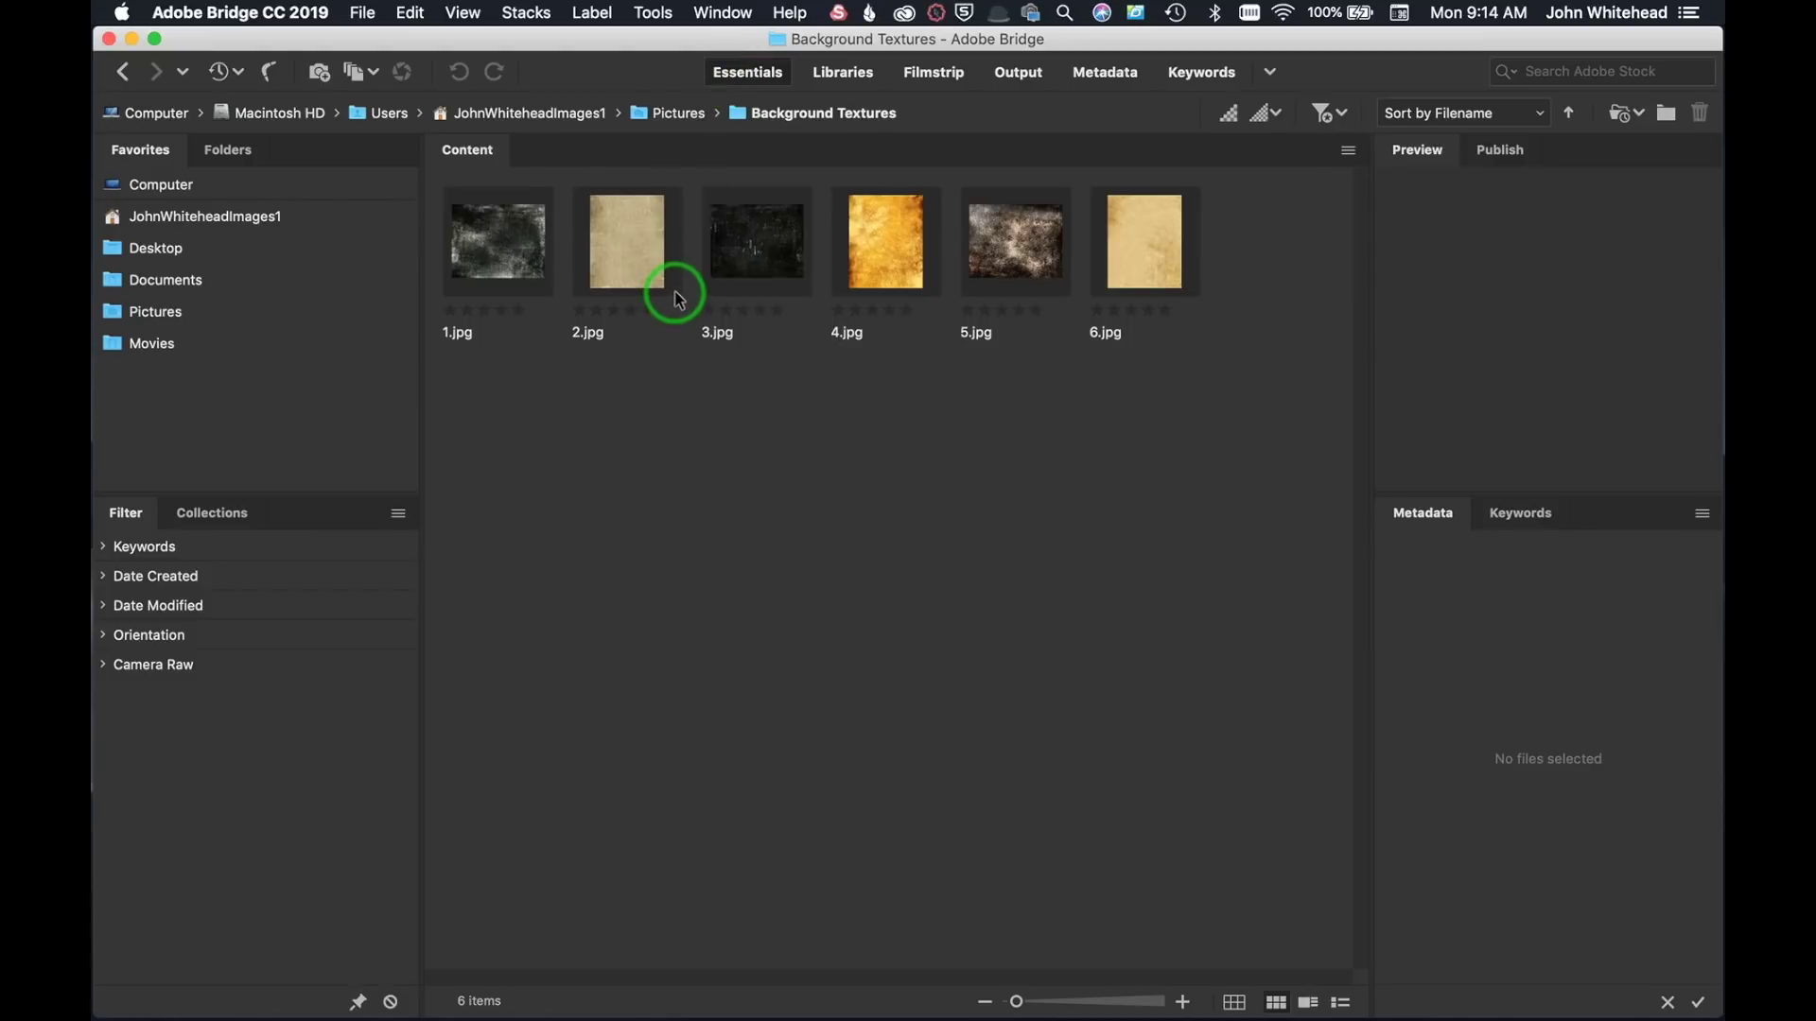
- Display the Filmstrip workspace layout and return to the Essentials workspace
{"action": "left_click", "coordinate": [919, 84]}
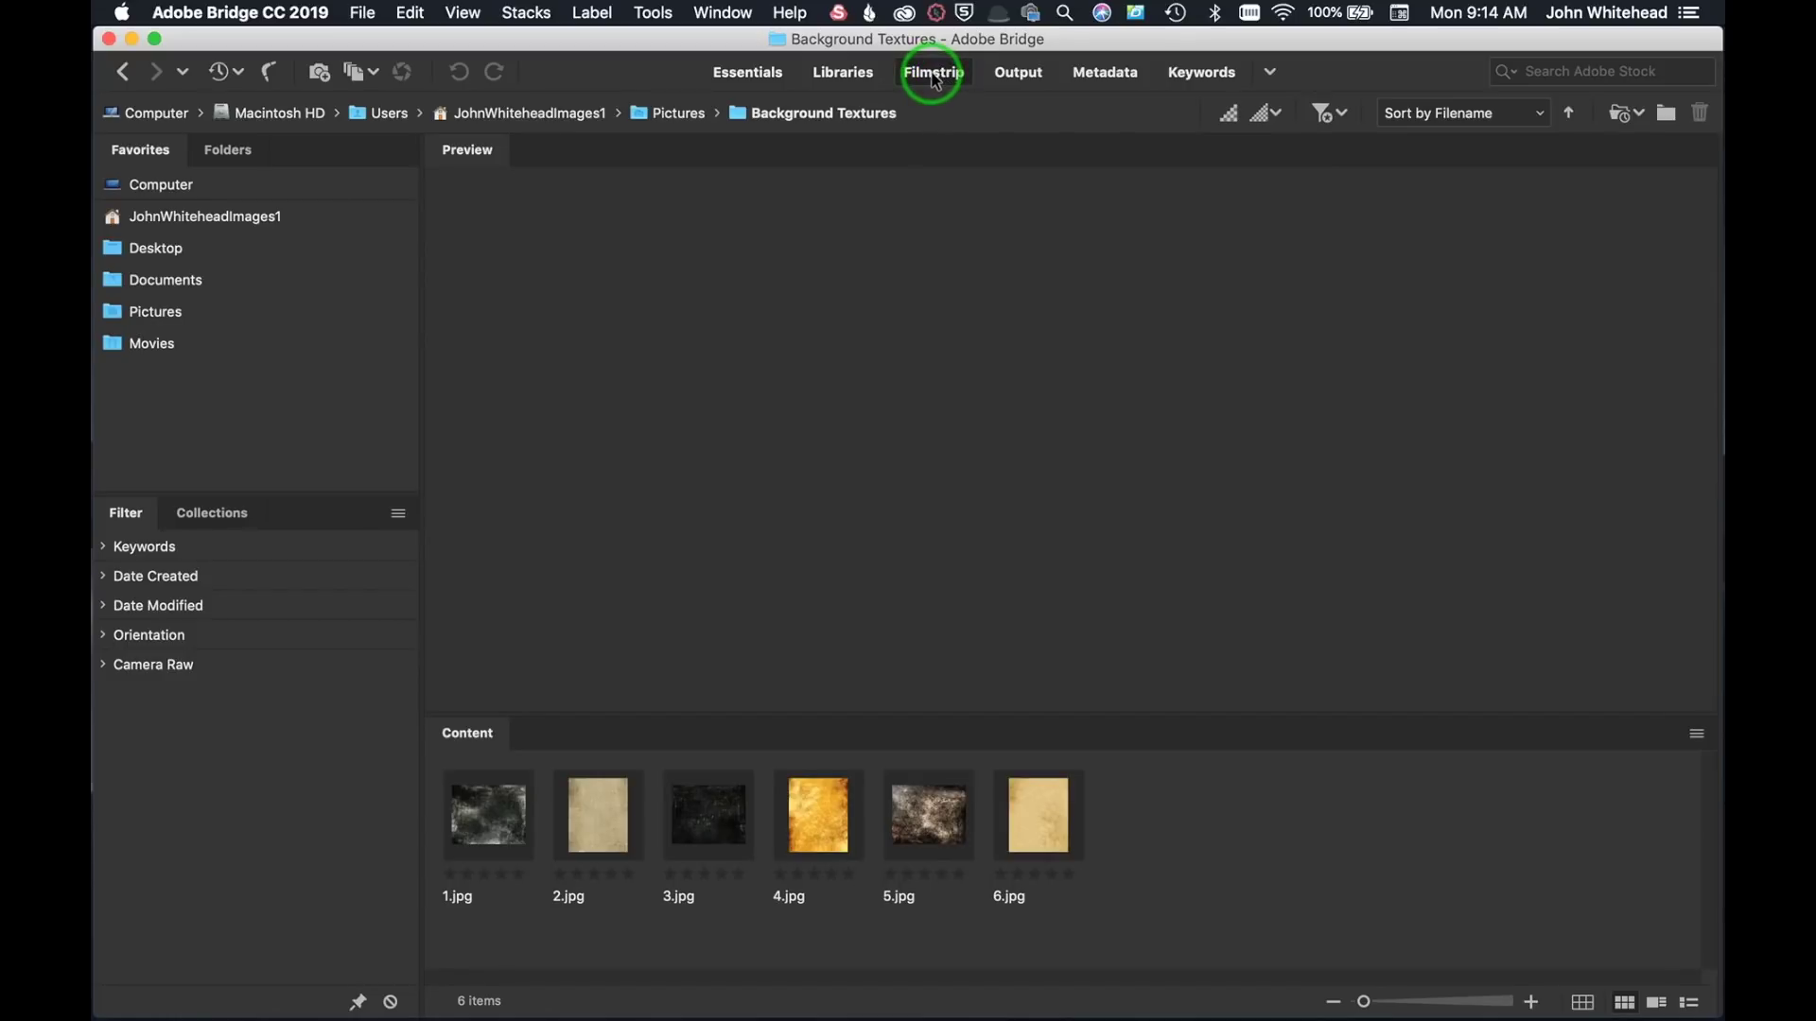
{"action": "left_click", "coordinate": [752, 74]}
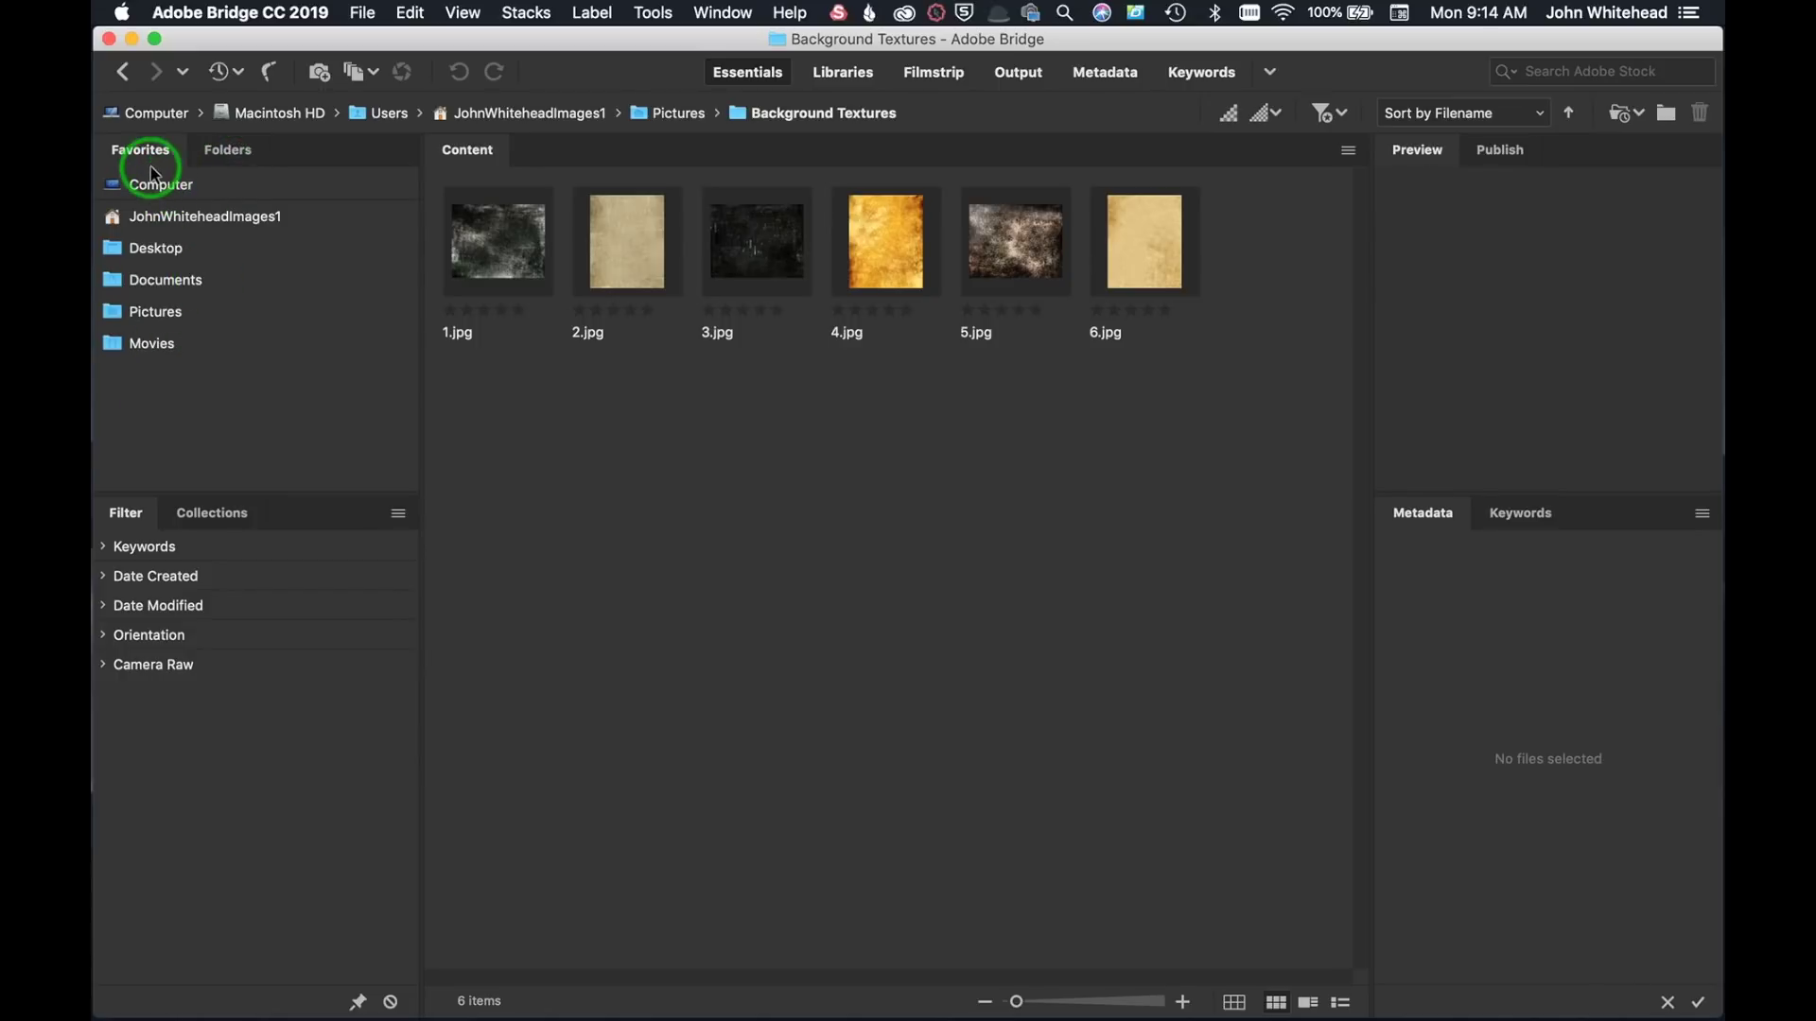
- Collapse the Pictures folder in the folder tree, look through the drives and folders, and return to the favorites
{"action": "left_click", "coordinate": [236, 153]}
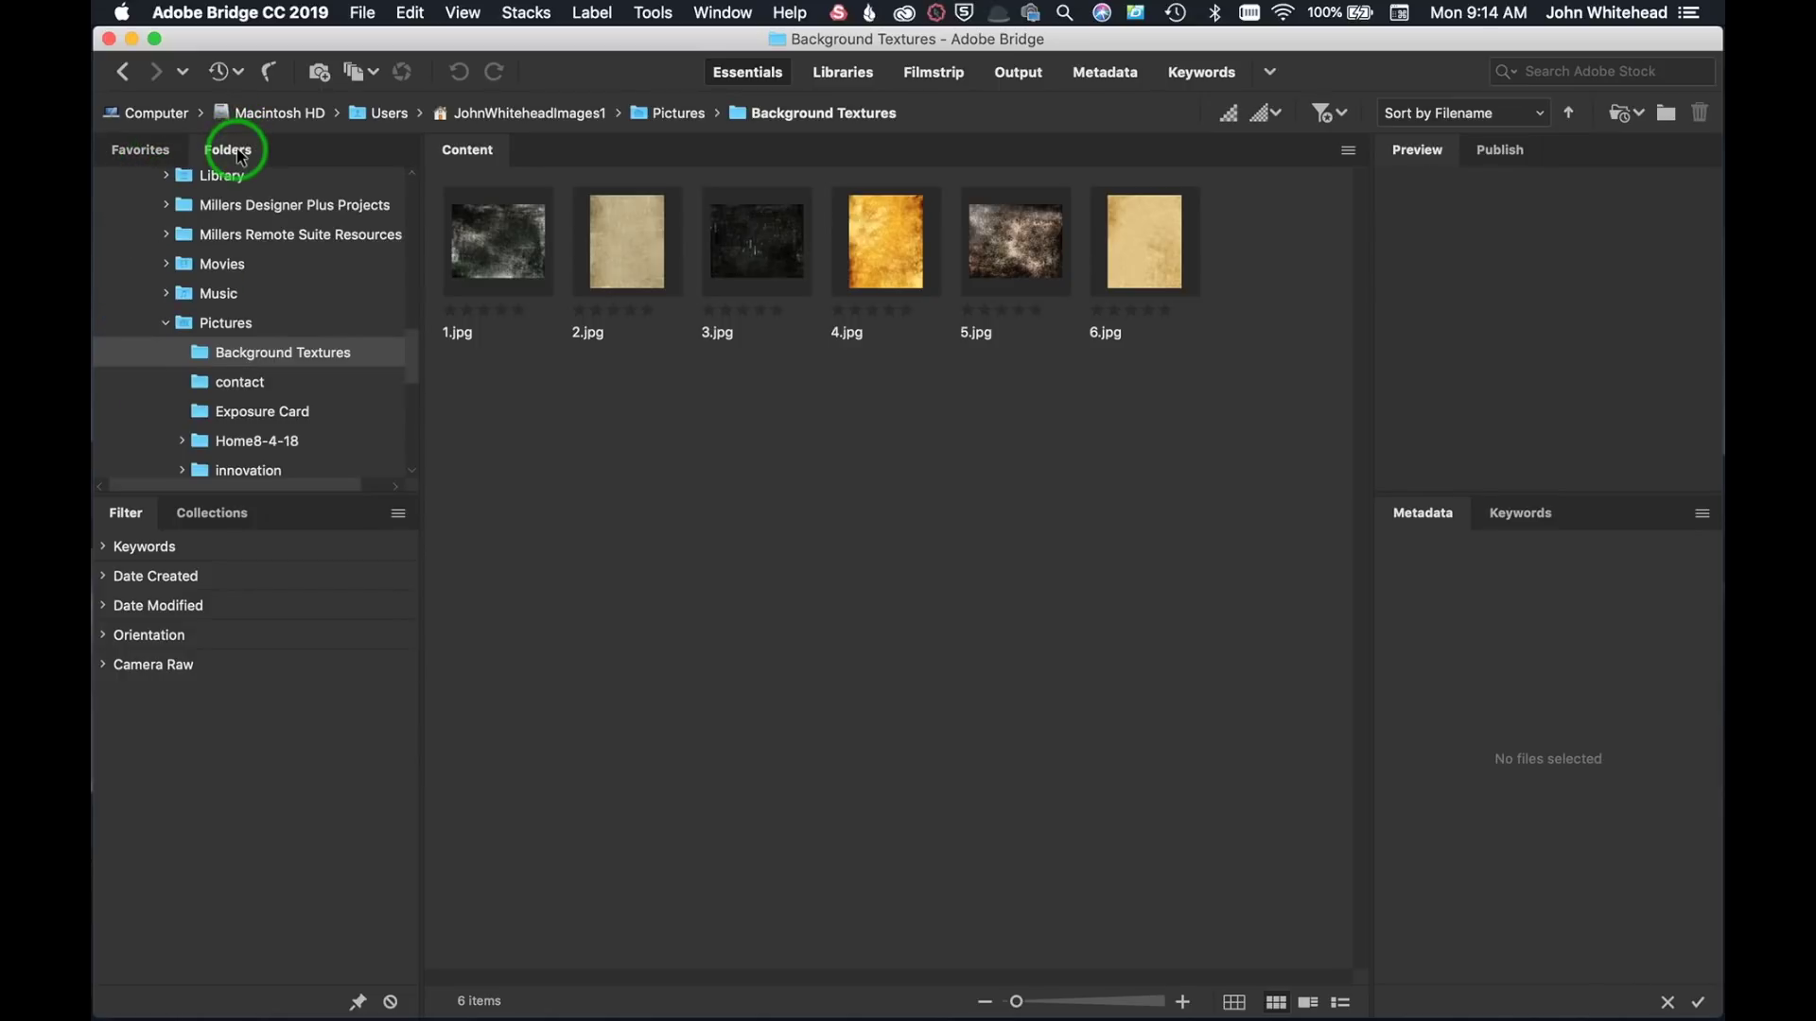
{"action": "left_click", "coordinate": [165, 323]}
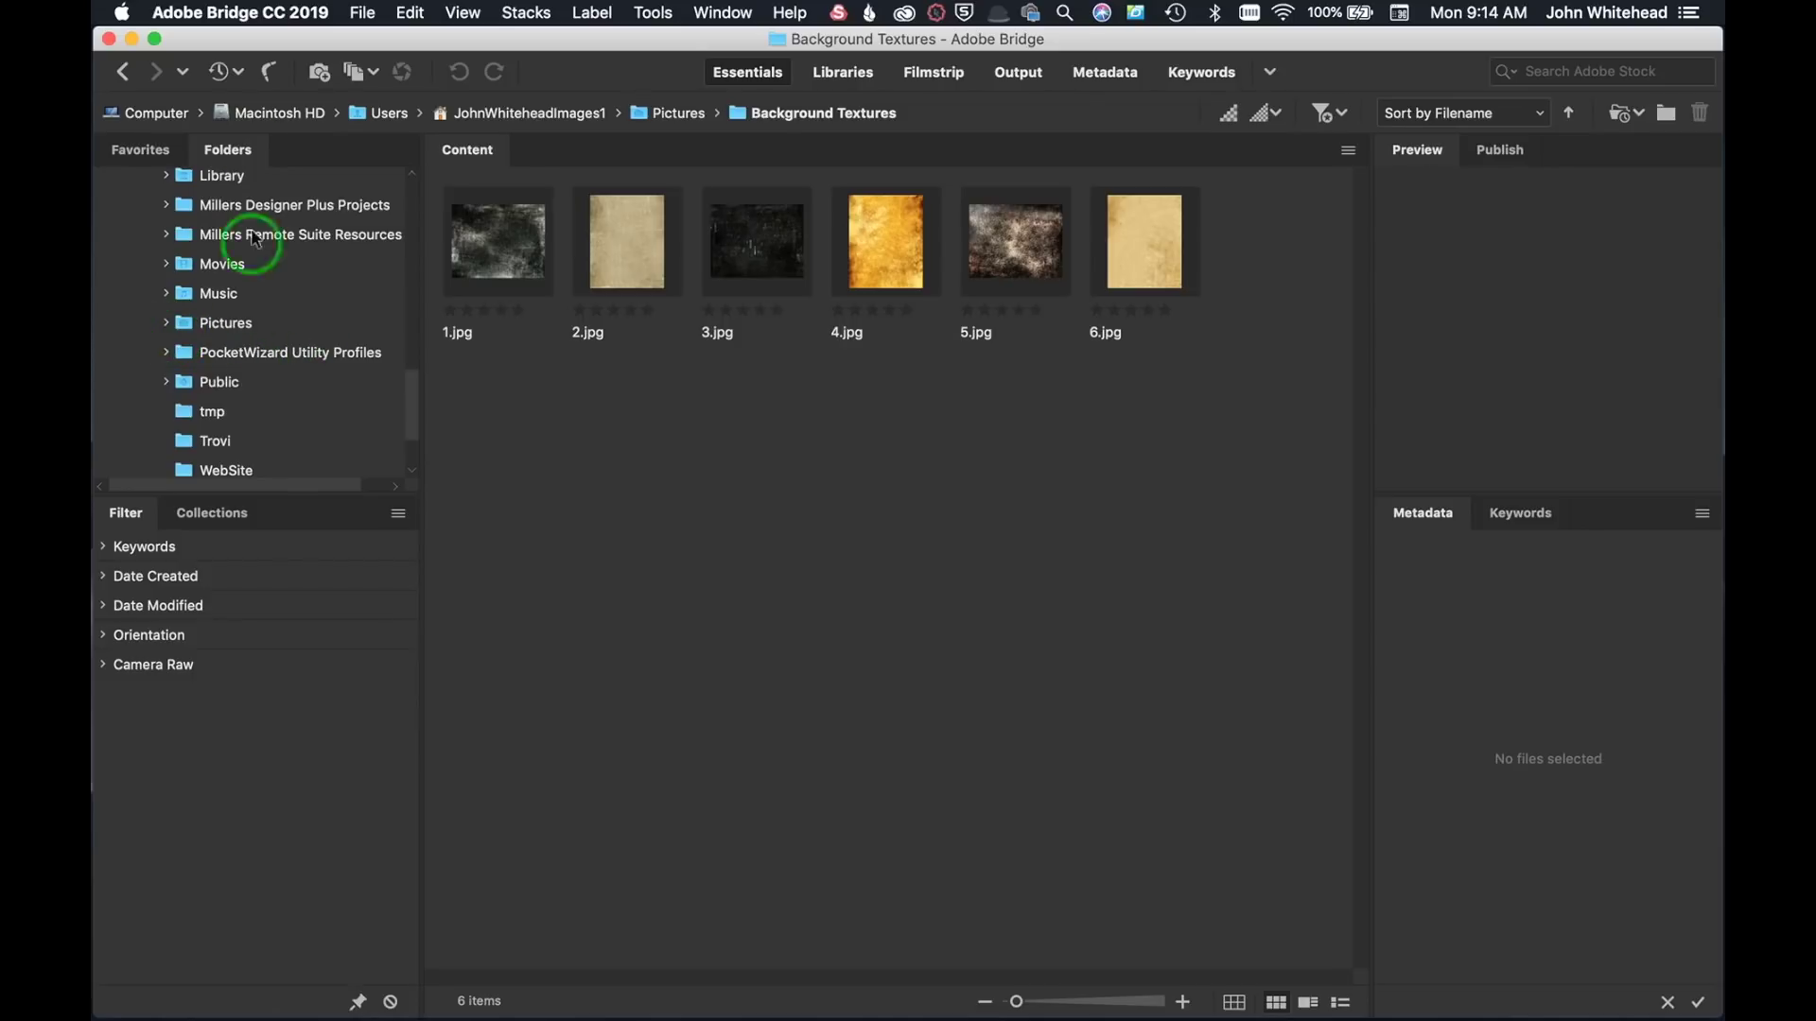
{"action": "scroll", "coordinate": [208, 298], "scroll_direction": "up", "scroll_amount": 5}
{"action": "scroll", "coordinate": [211, 293], "scroll_direction": "down", "scroll_amount": 6}
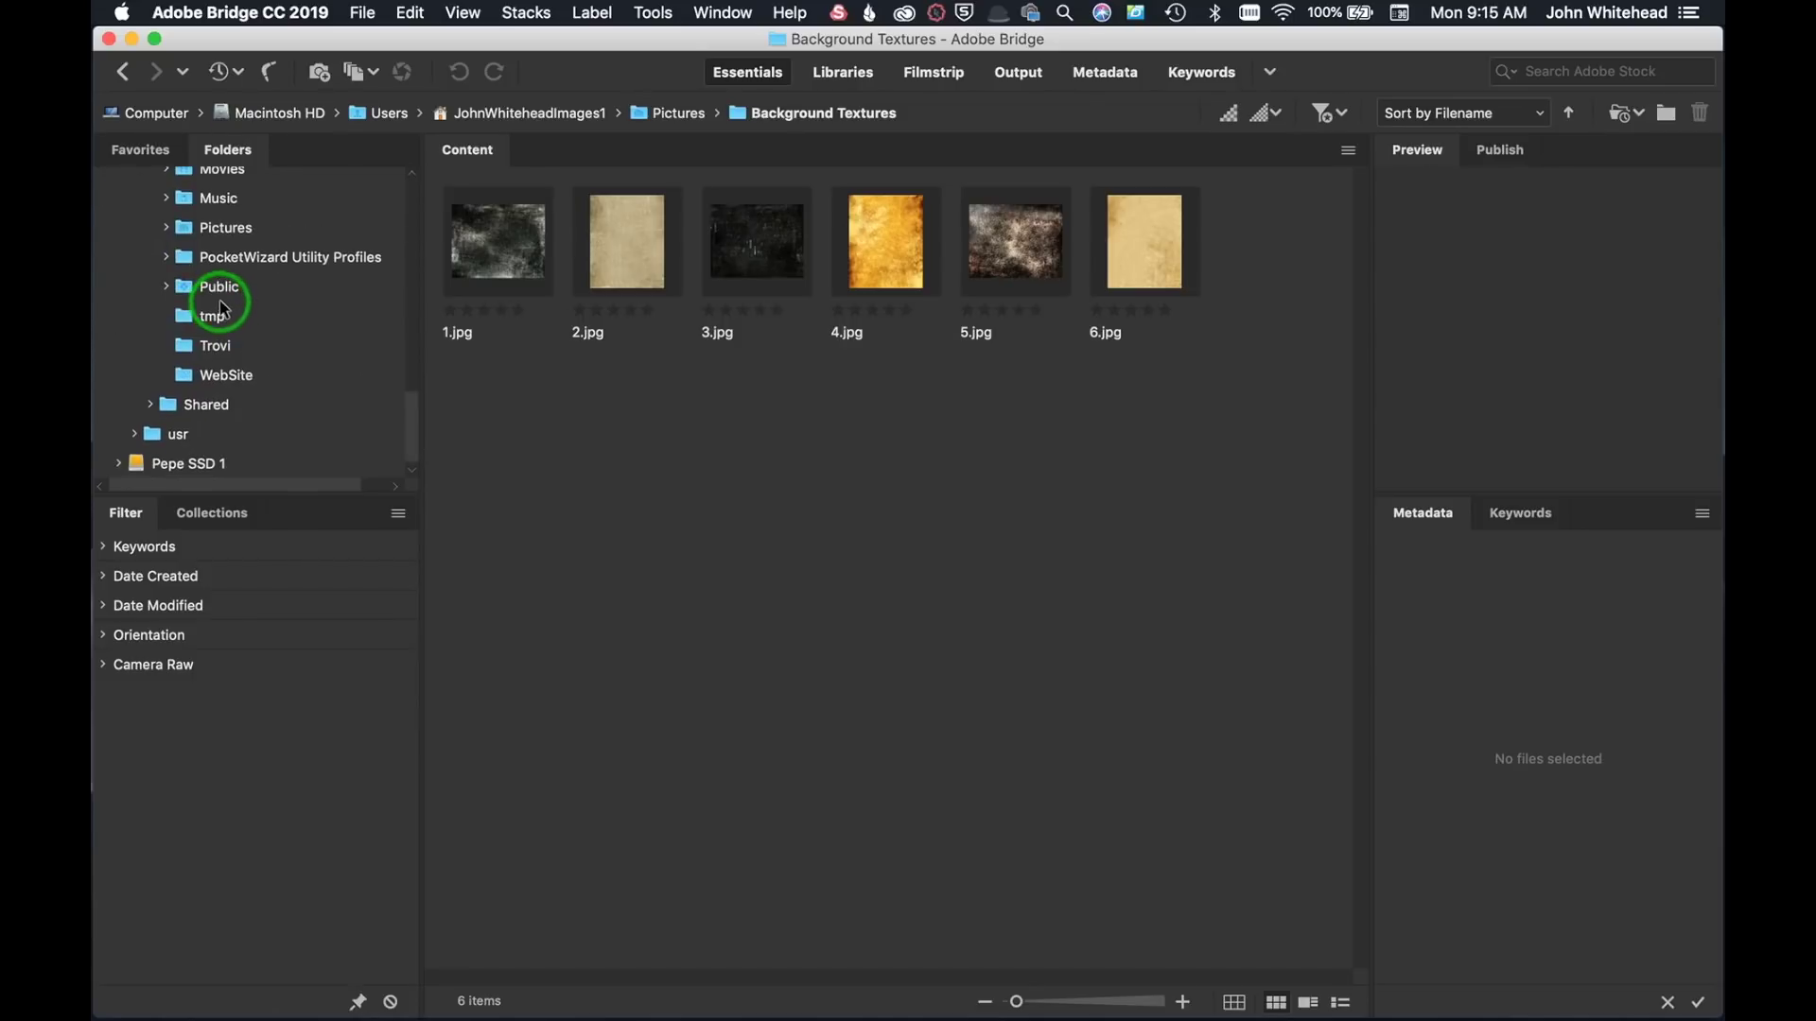
{"action": "scroll", "coordinate": [220, 307], "scroll_direction": "up", "scroll_amount": 6}
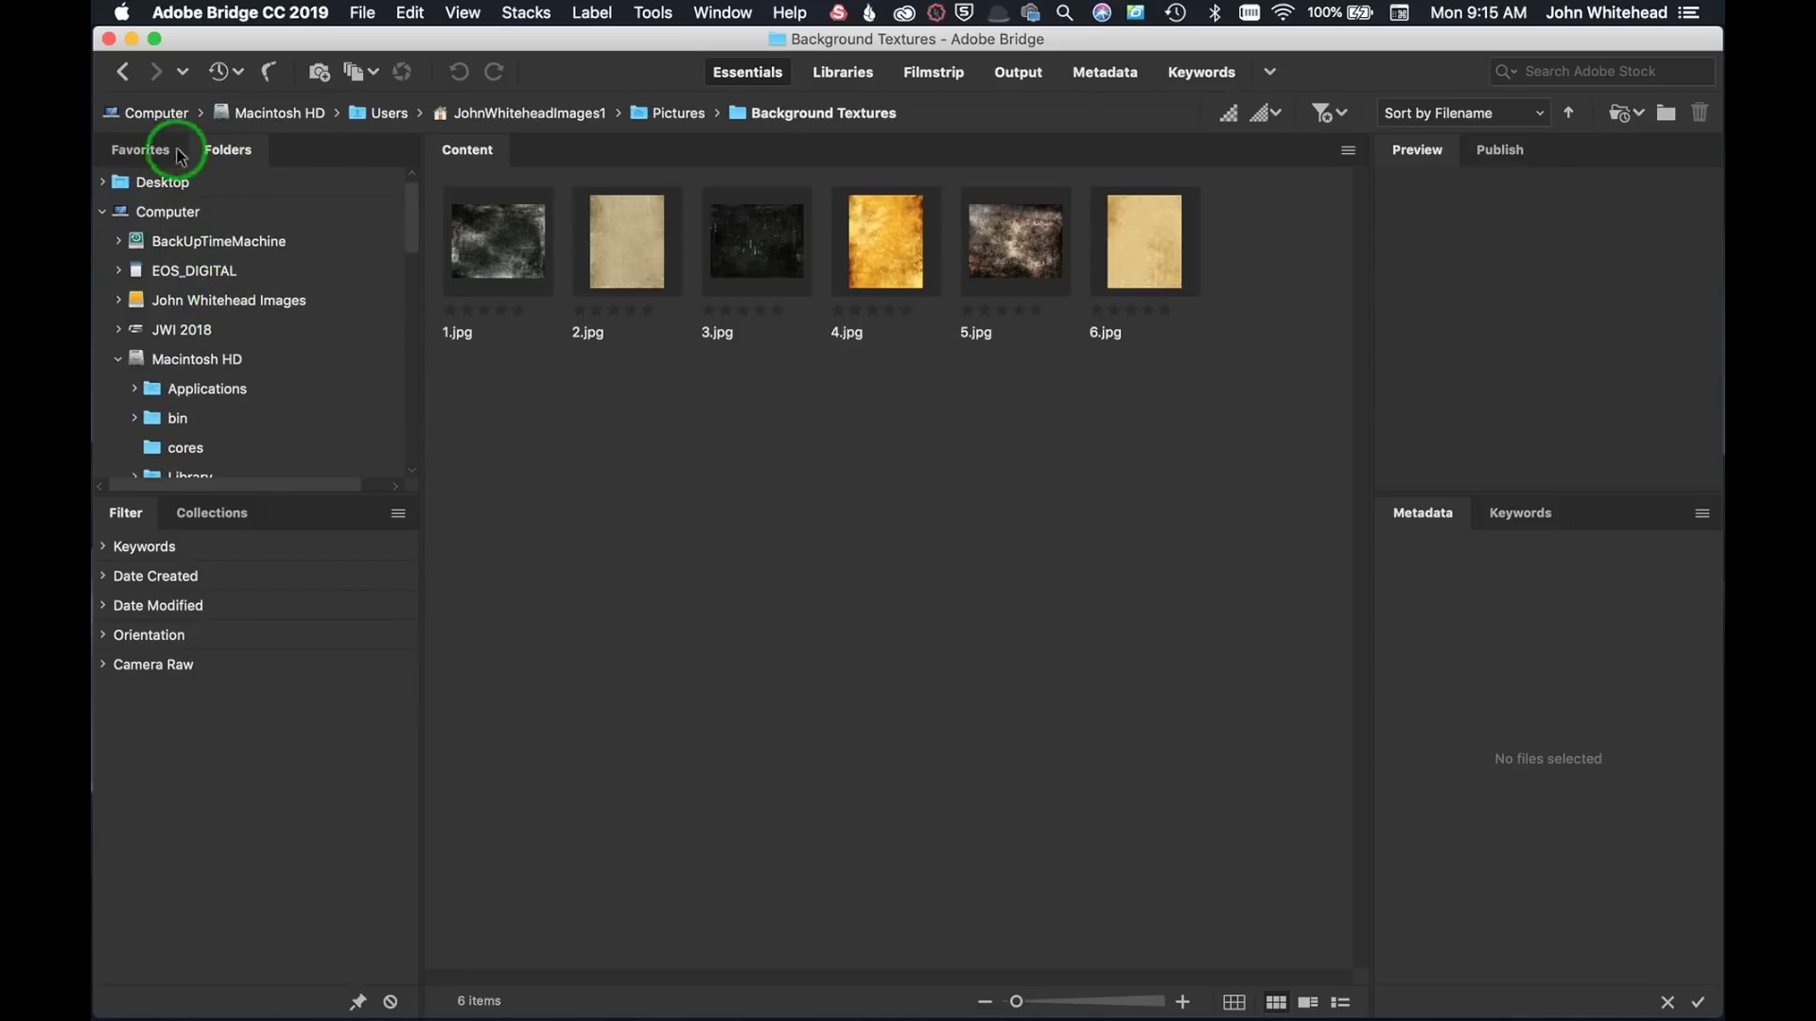
{"action": "left_click", "coordinate": [142, 152]}
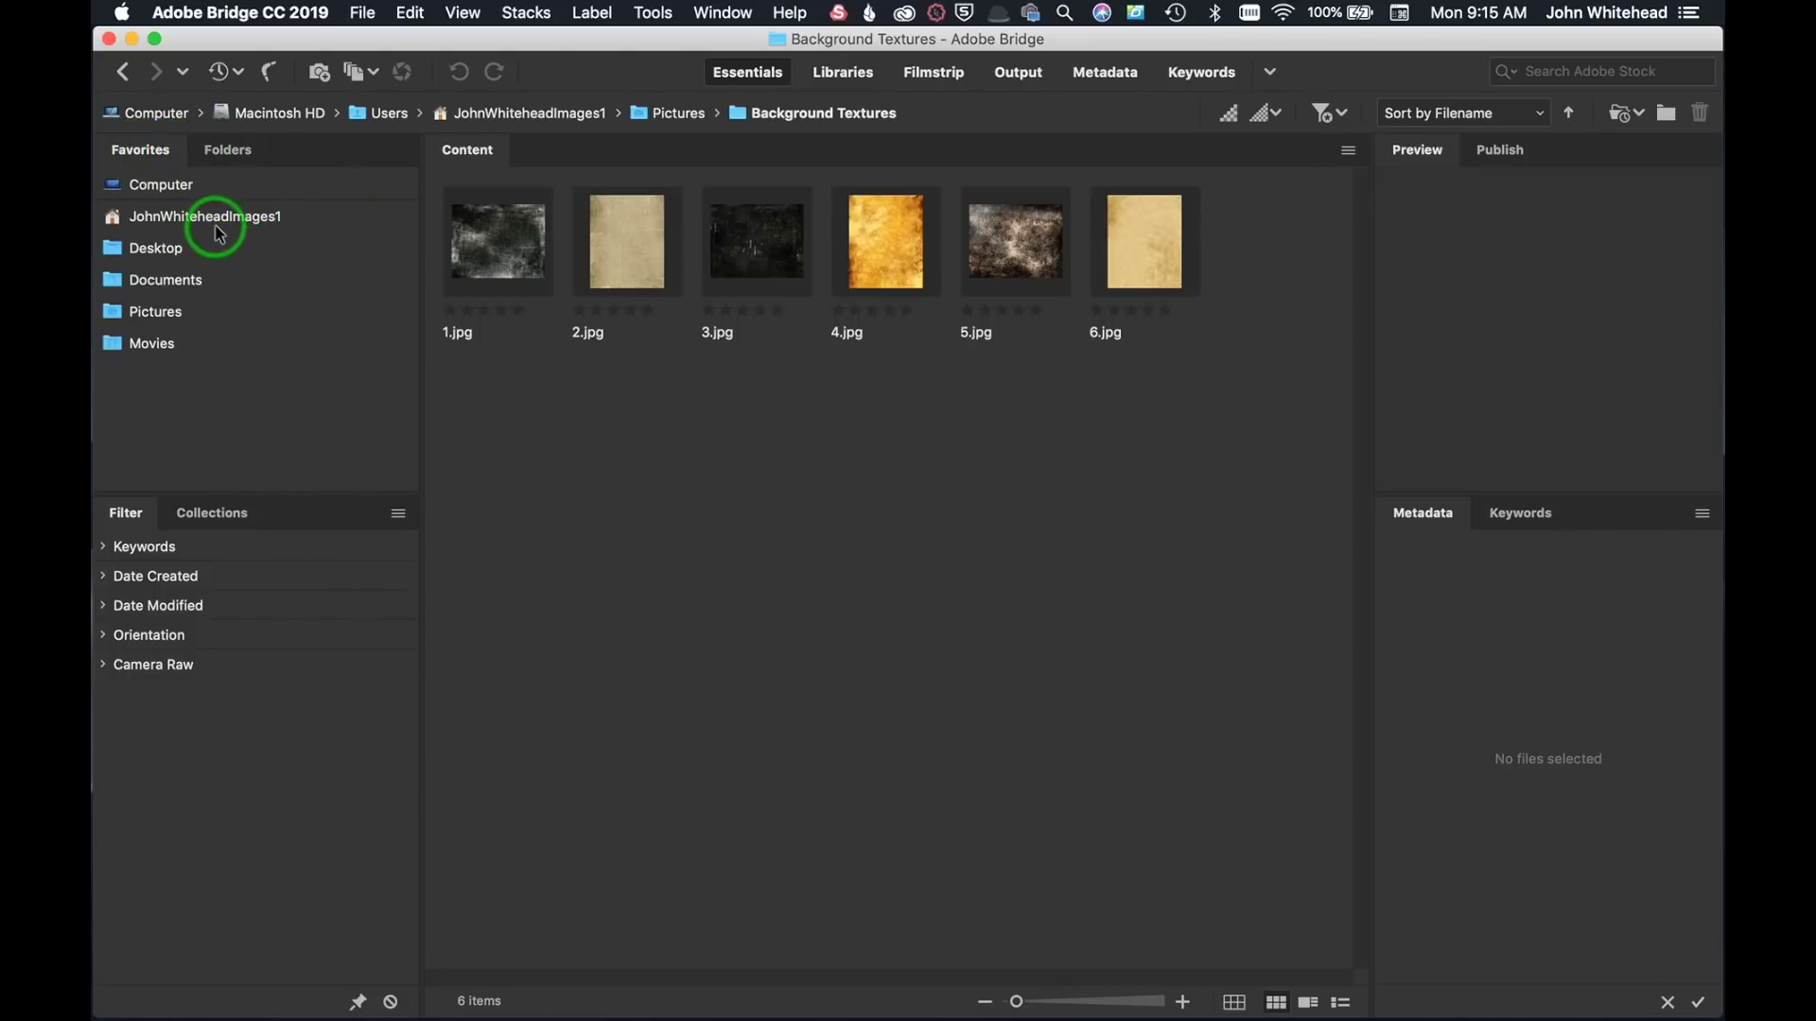
- Go to the Pictures favorite and open its Background Textures folder
{"action": "left_click", "coordinate": [161, 315]}
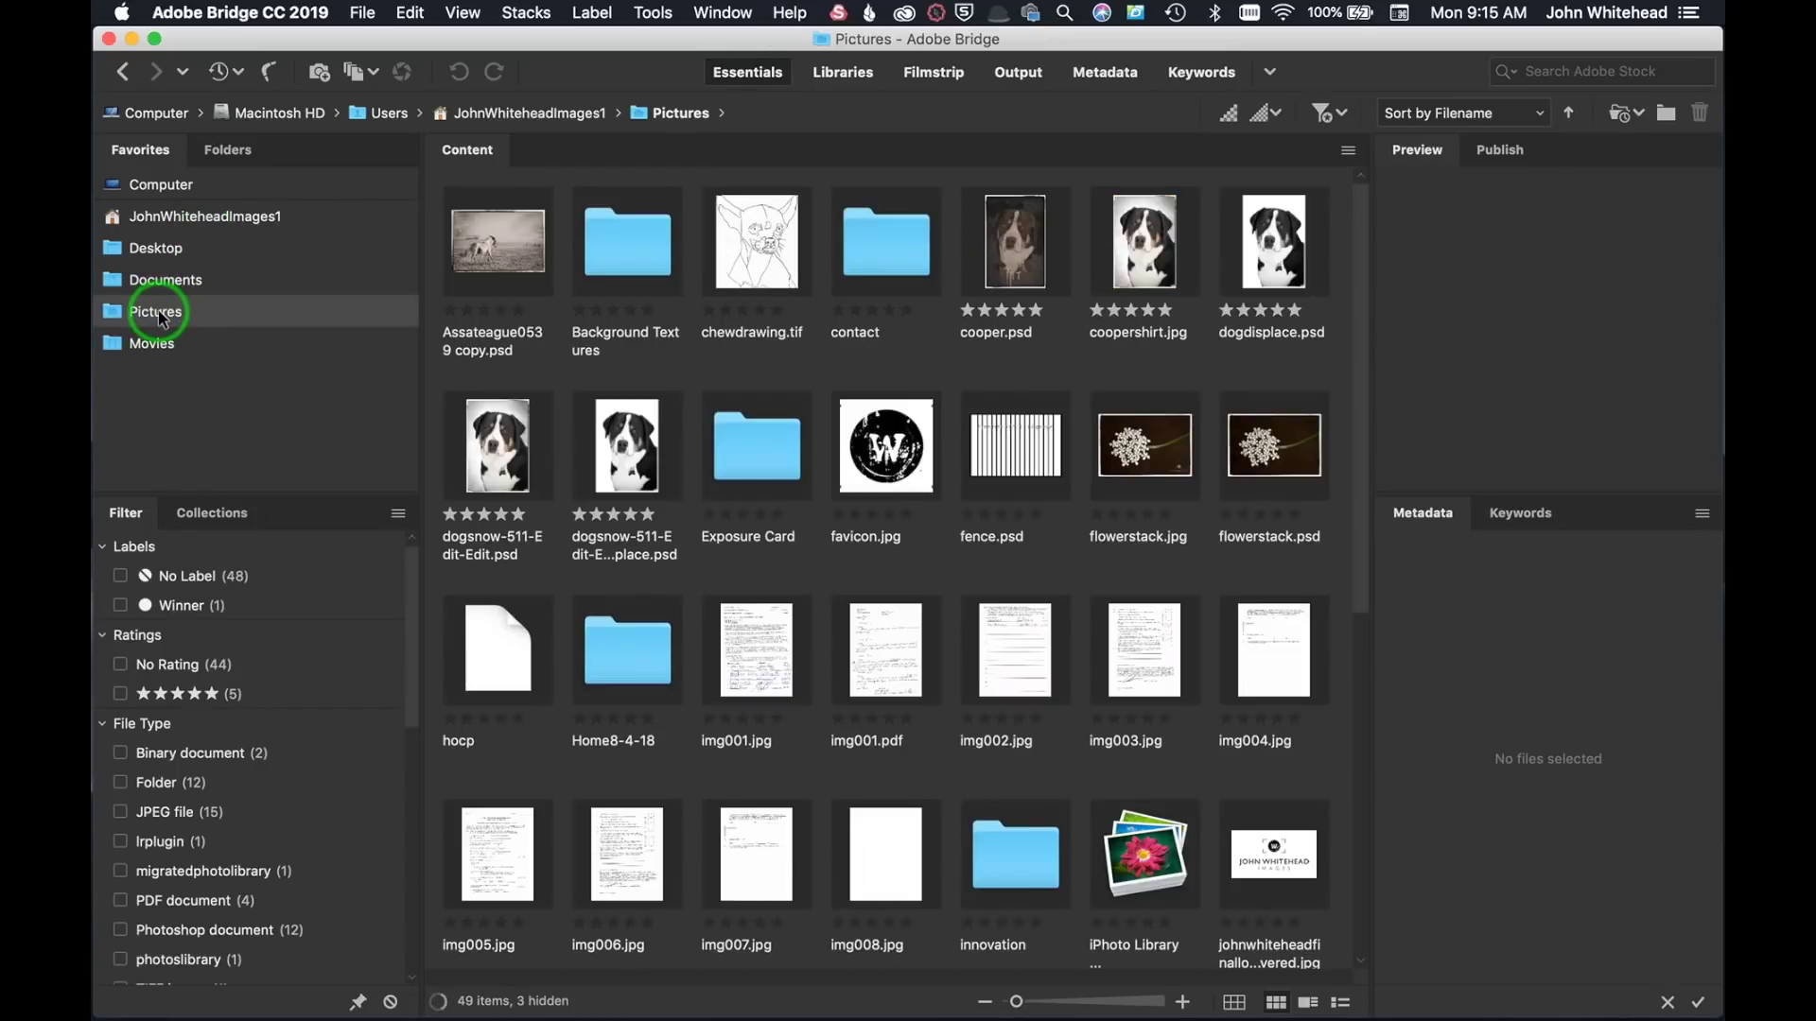
{"action": "double_click", "coordinate": [630, 252]}
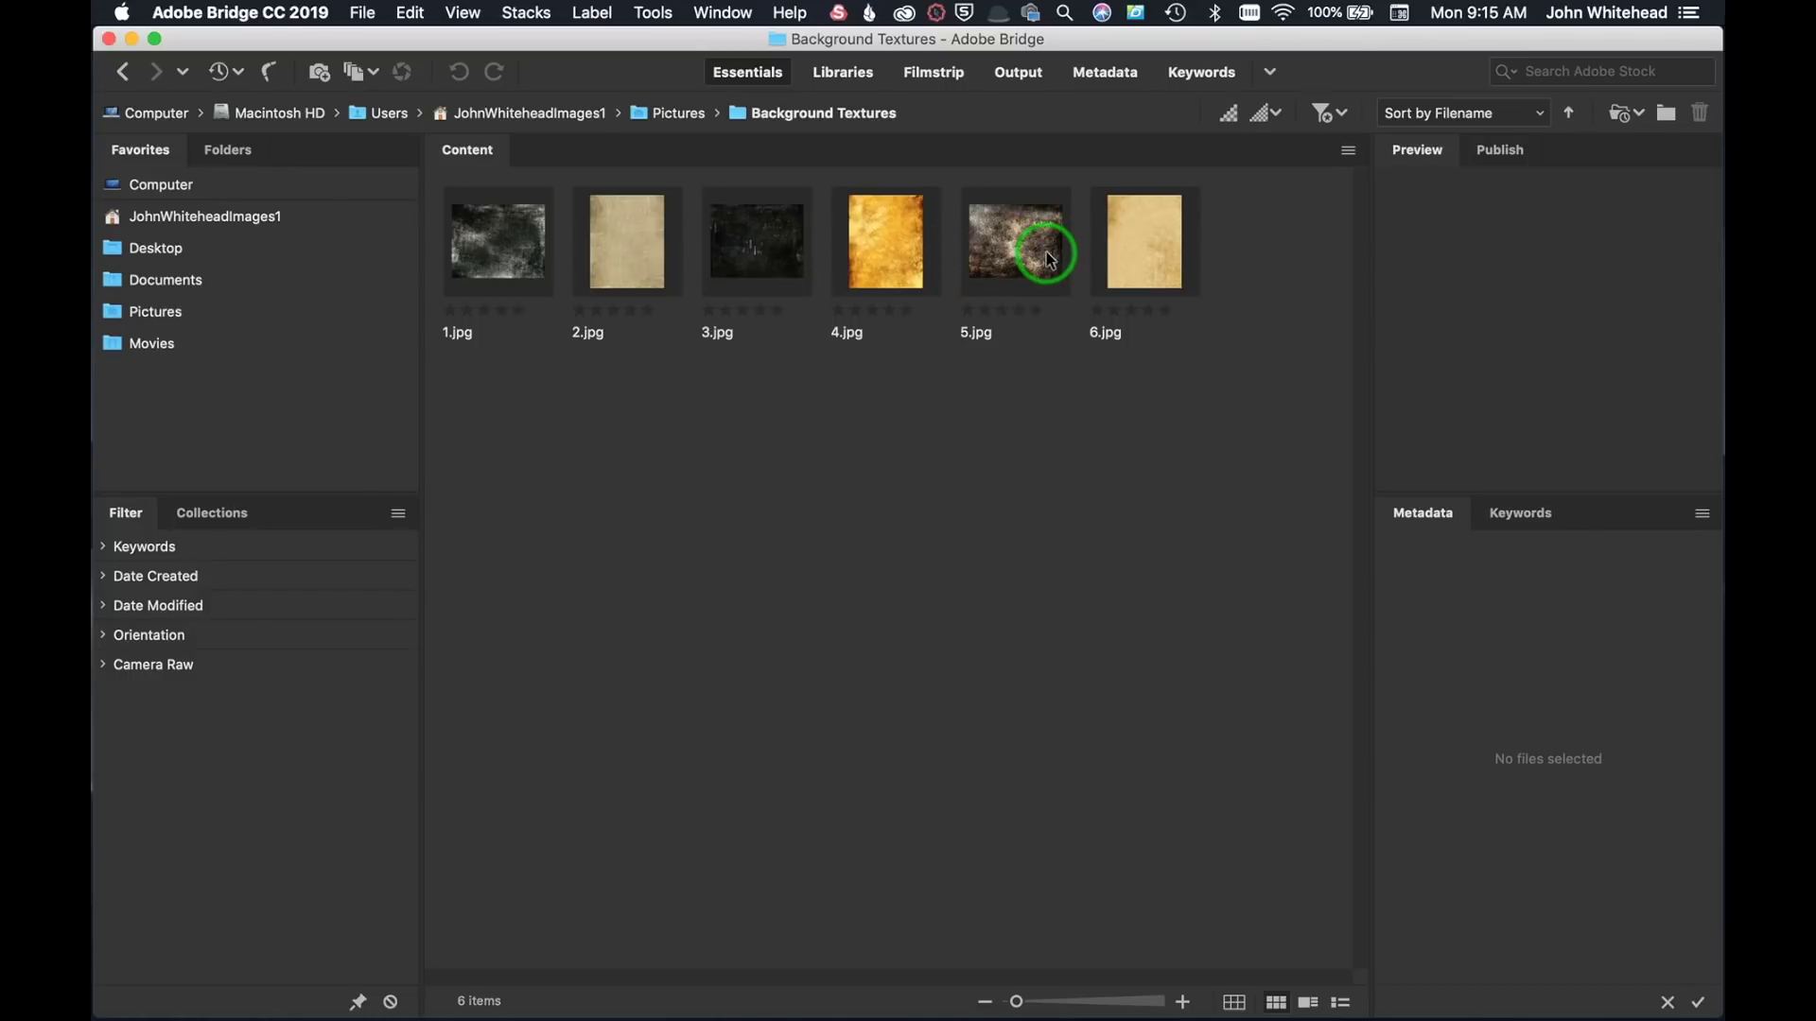
- Expand the Keywords, Date Created, Date Modified and Orientation filter categories
{"action": "left_click", "coordinate": [104, 547]}
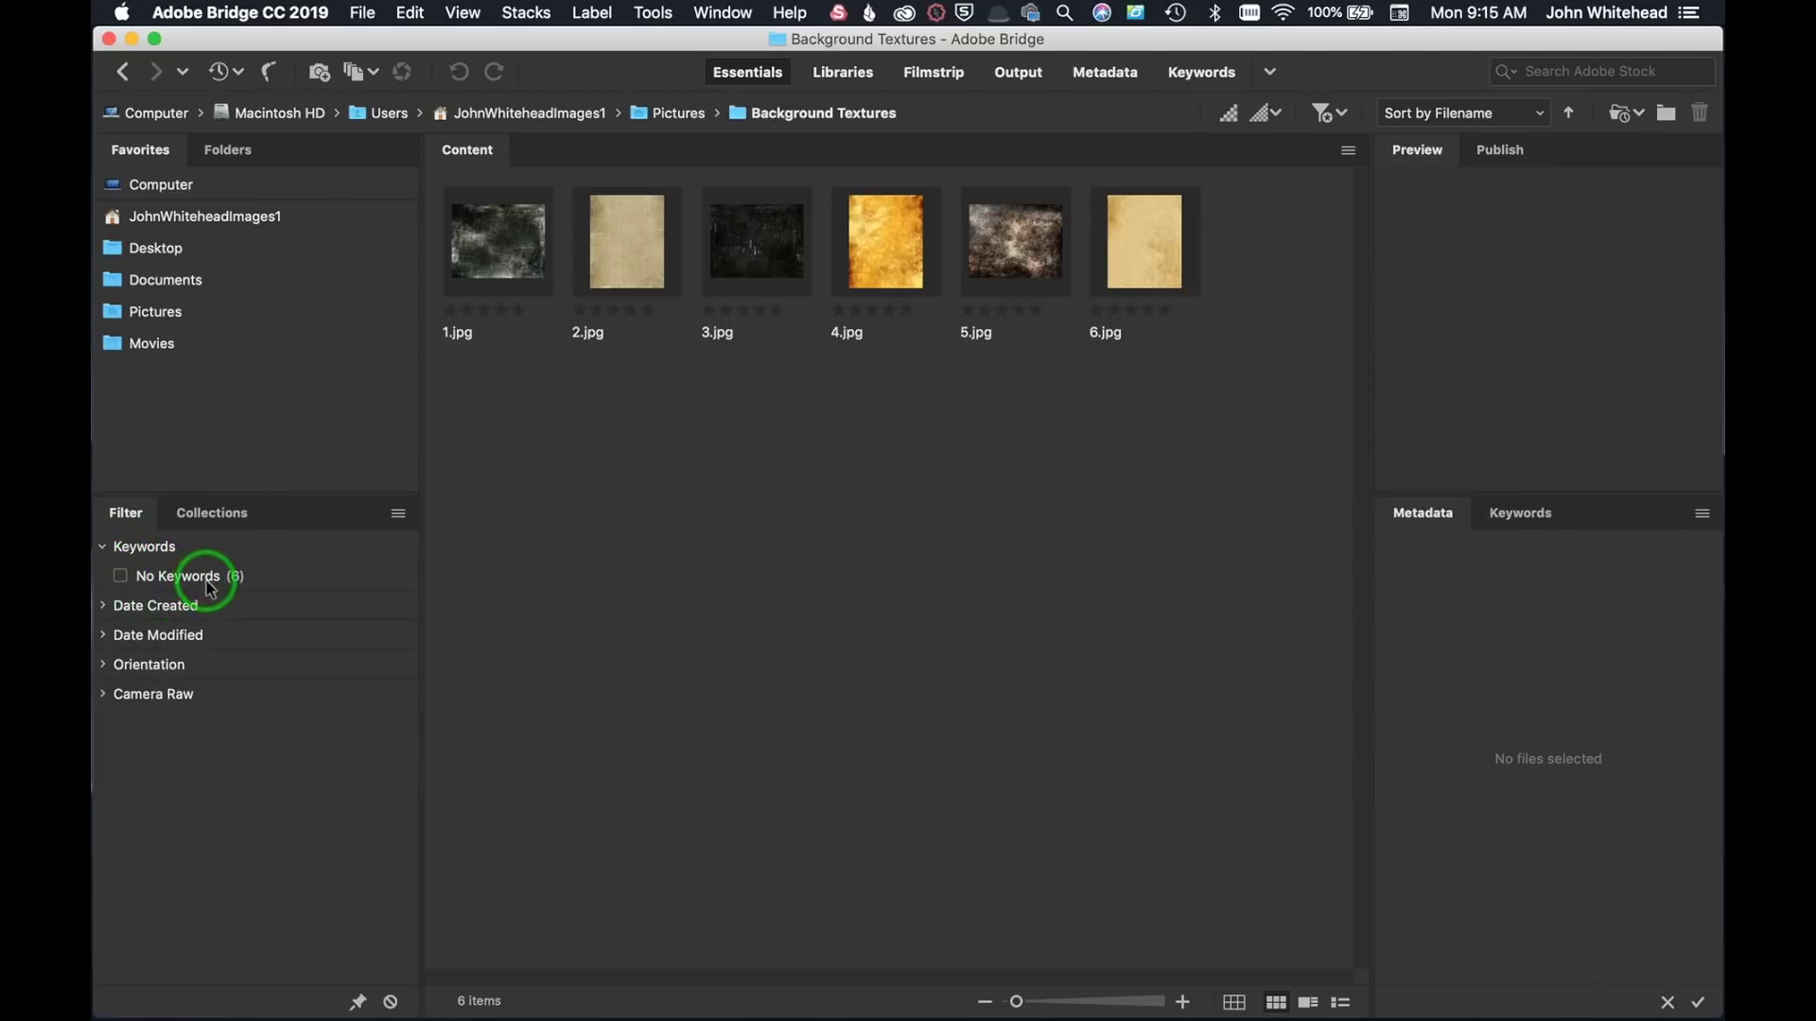
{"action": "left_click", "coordinate": [124, 605]}
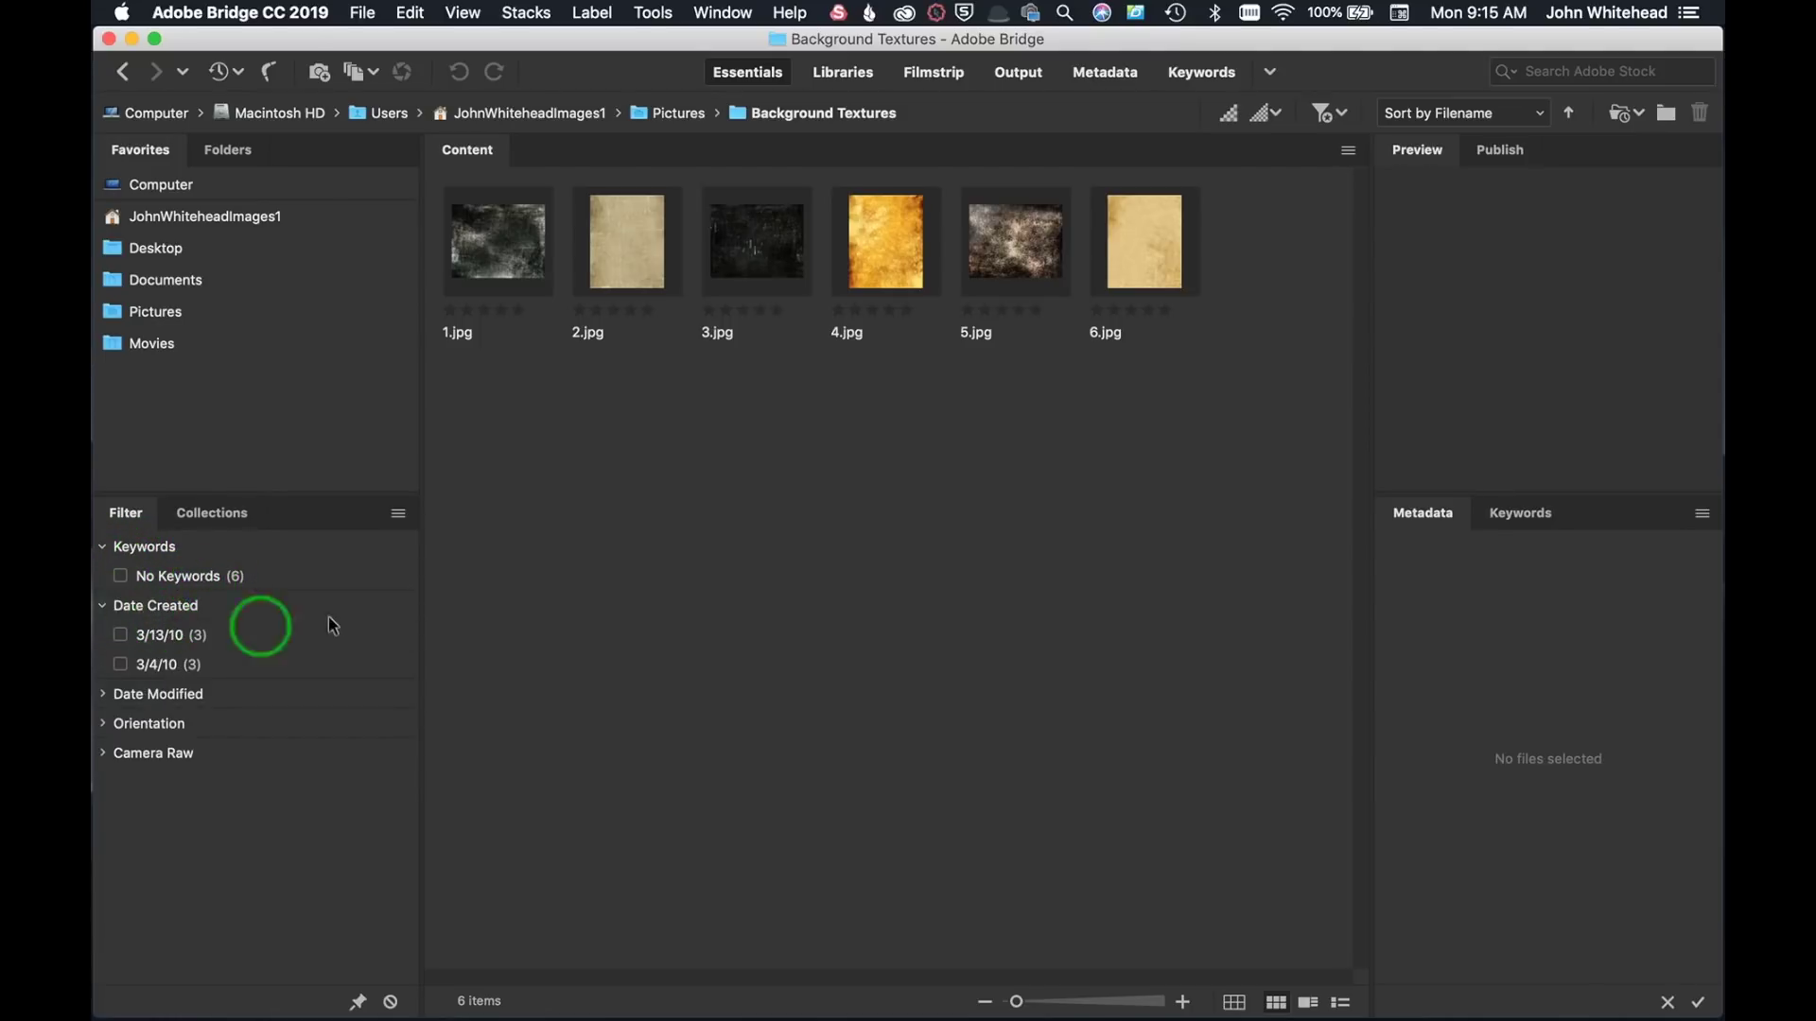
{"action": "left_click", "coordinate": [117, 695]}
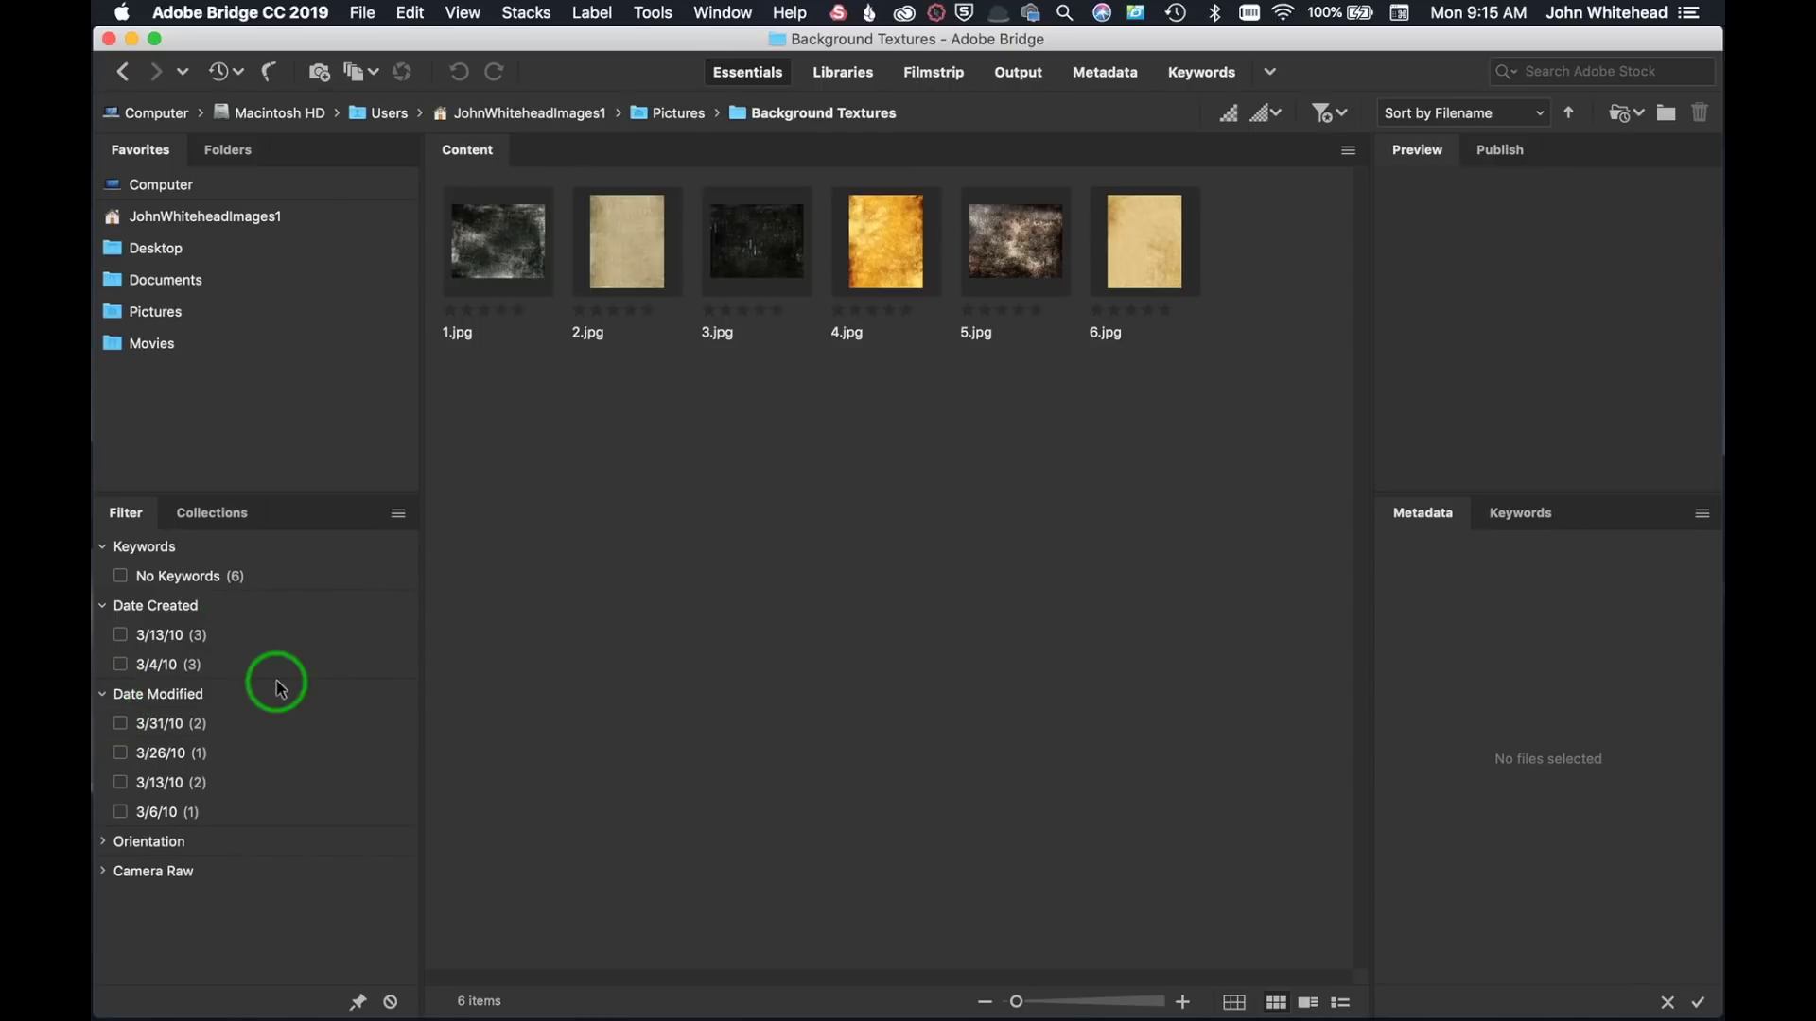
{"action": "left_click", "coordinate": [109, 841]}
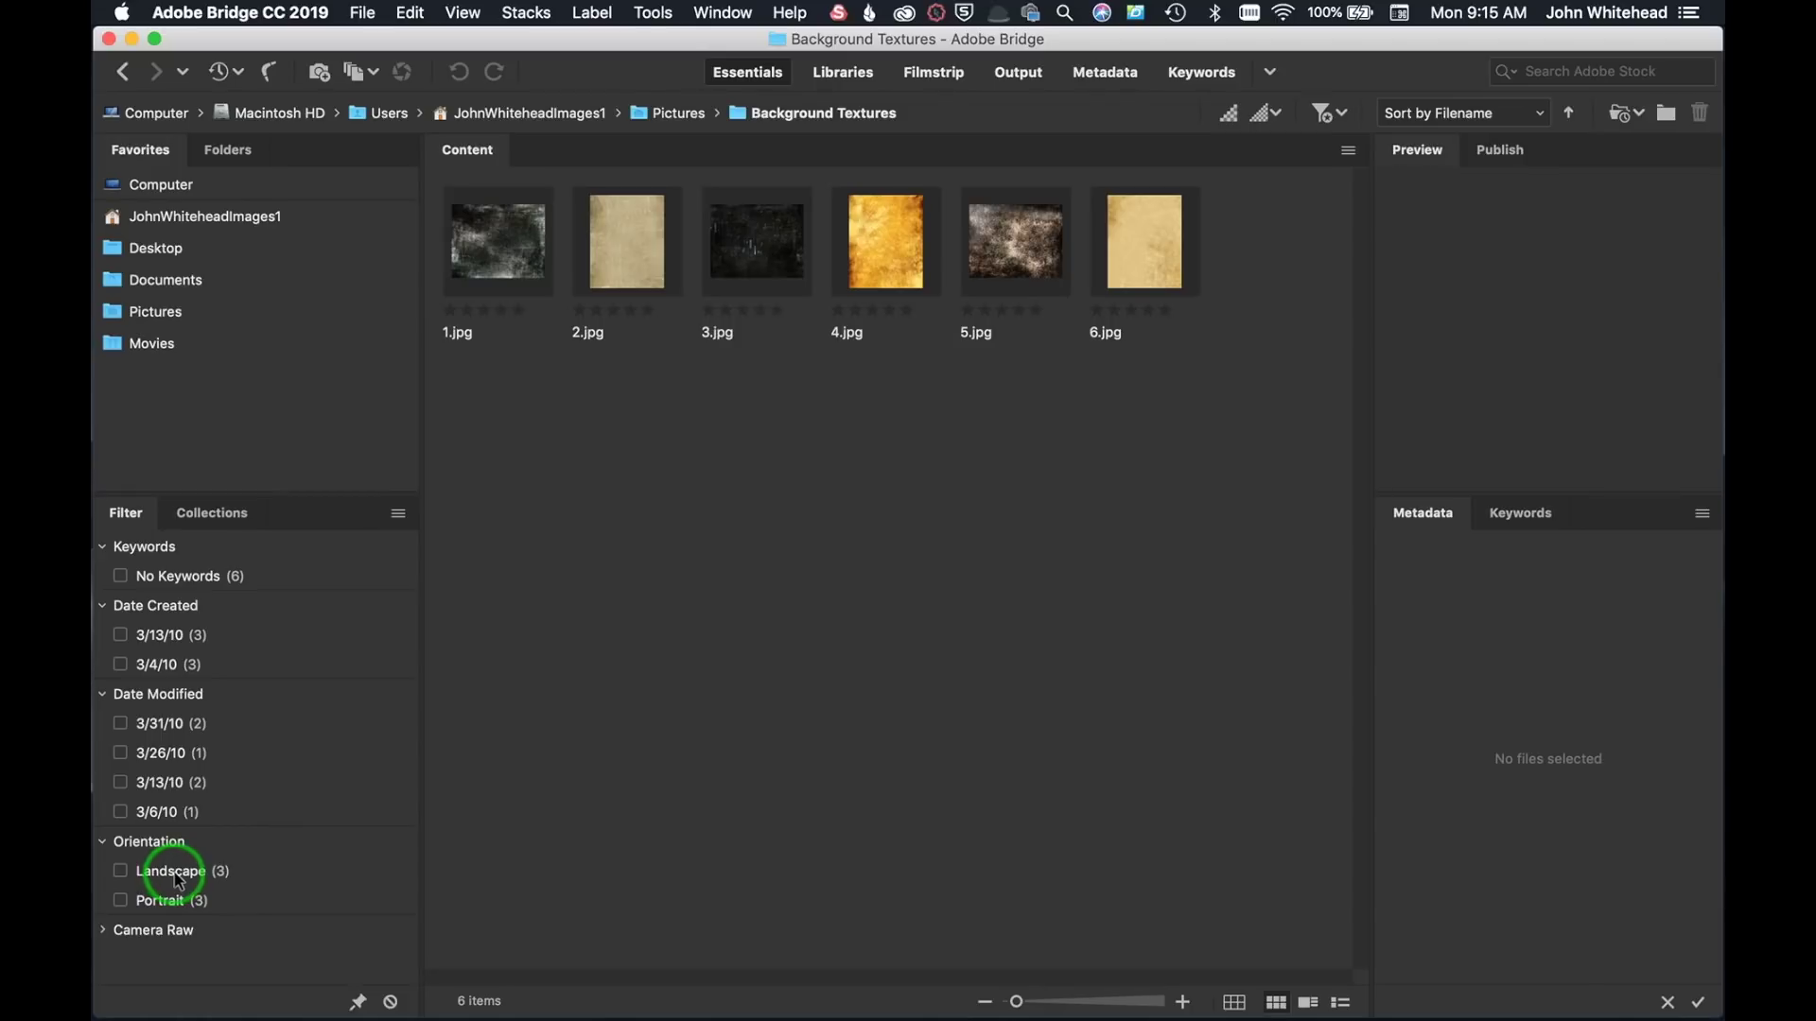
- Filter the textures by Landscape and by Portrait orientation in turn, clearing each filter
{"action": "left_click", "coordinate": [124, 875]}
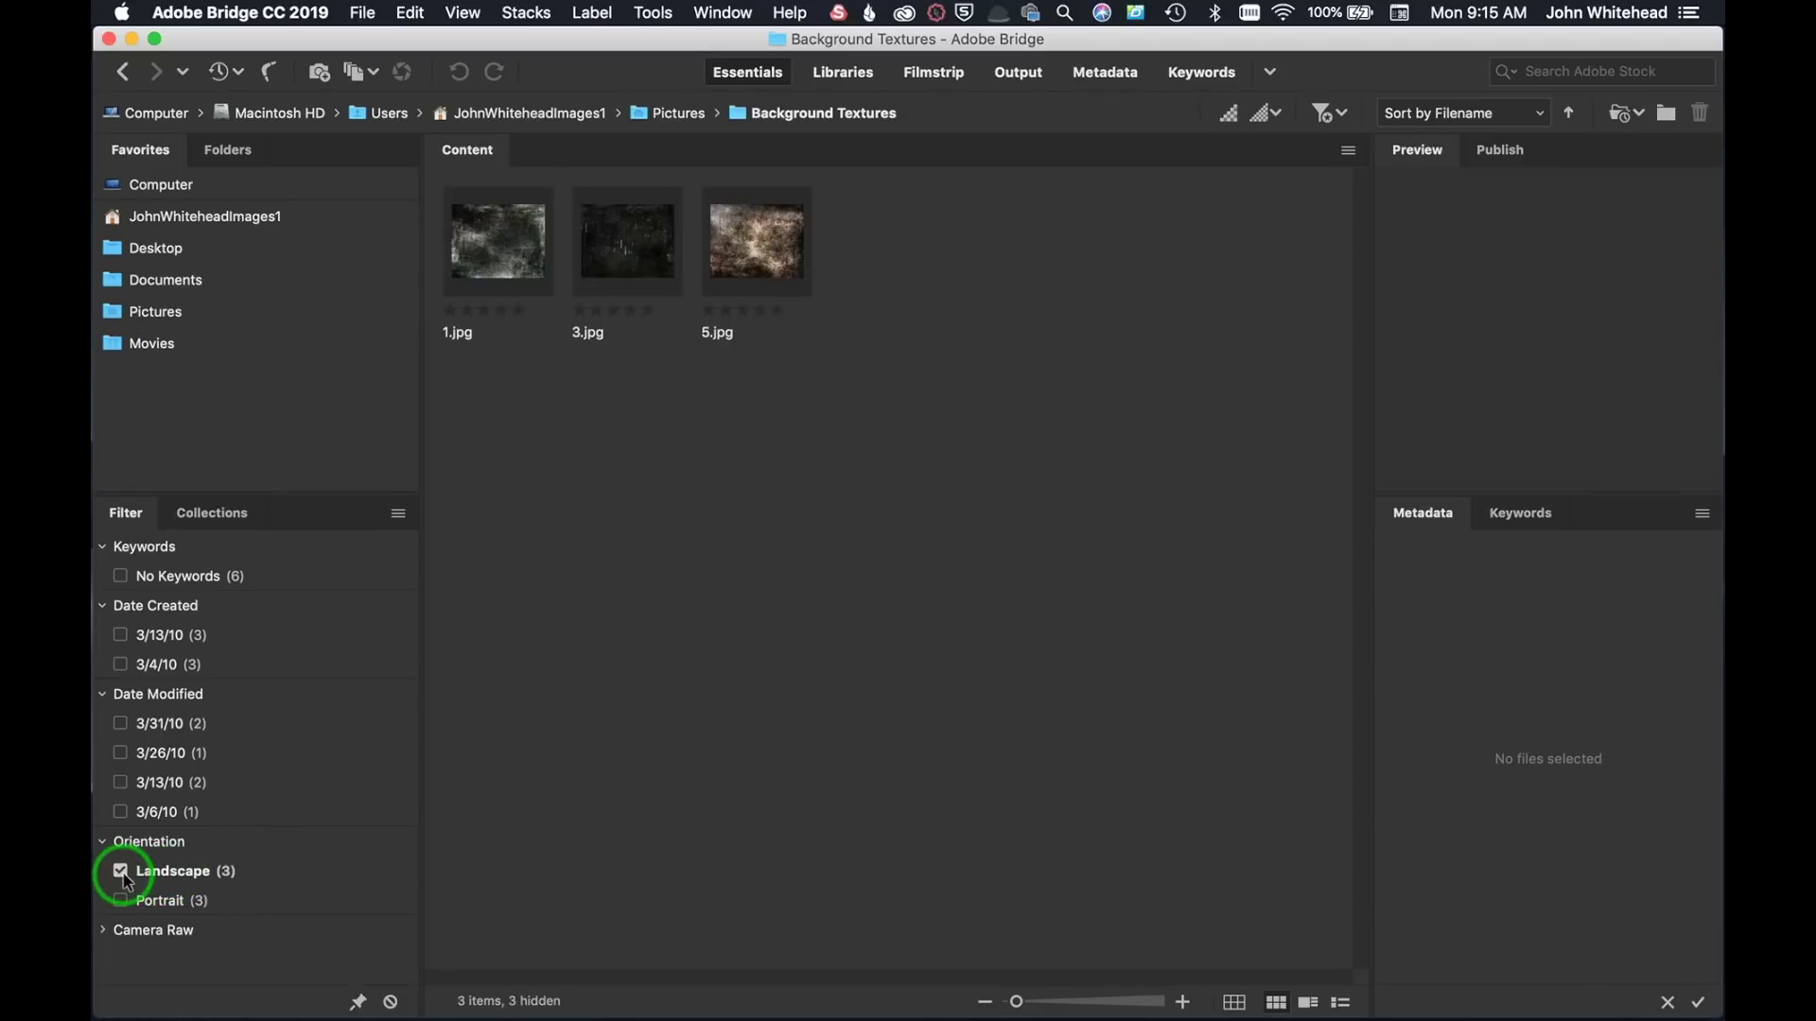
{"action": "left_click", "coordinate": [122, 874]}
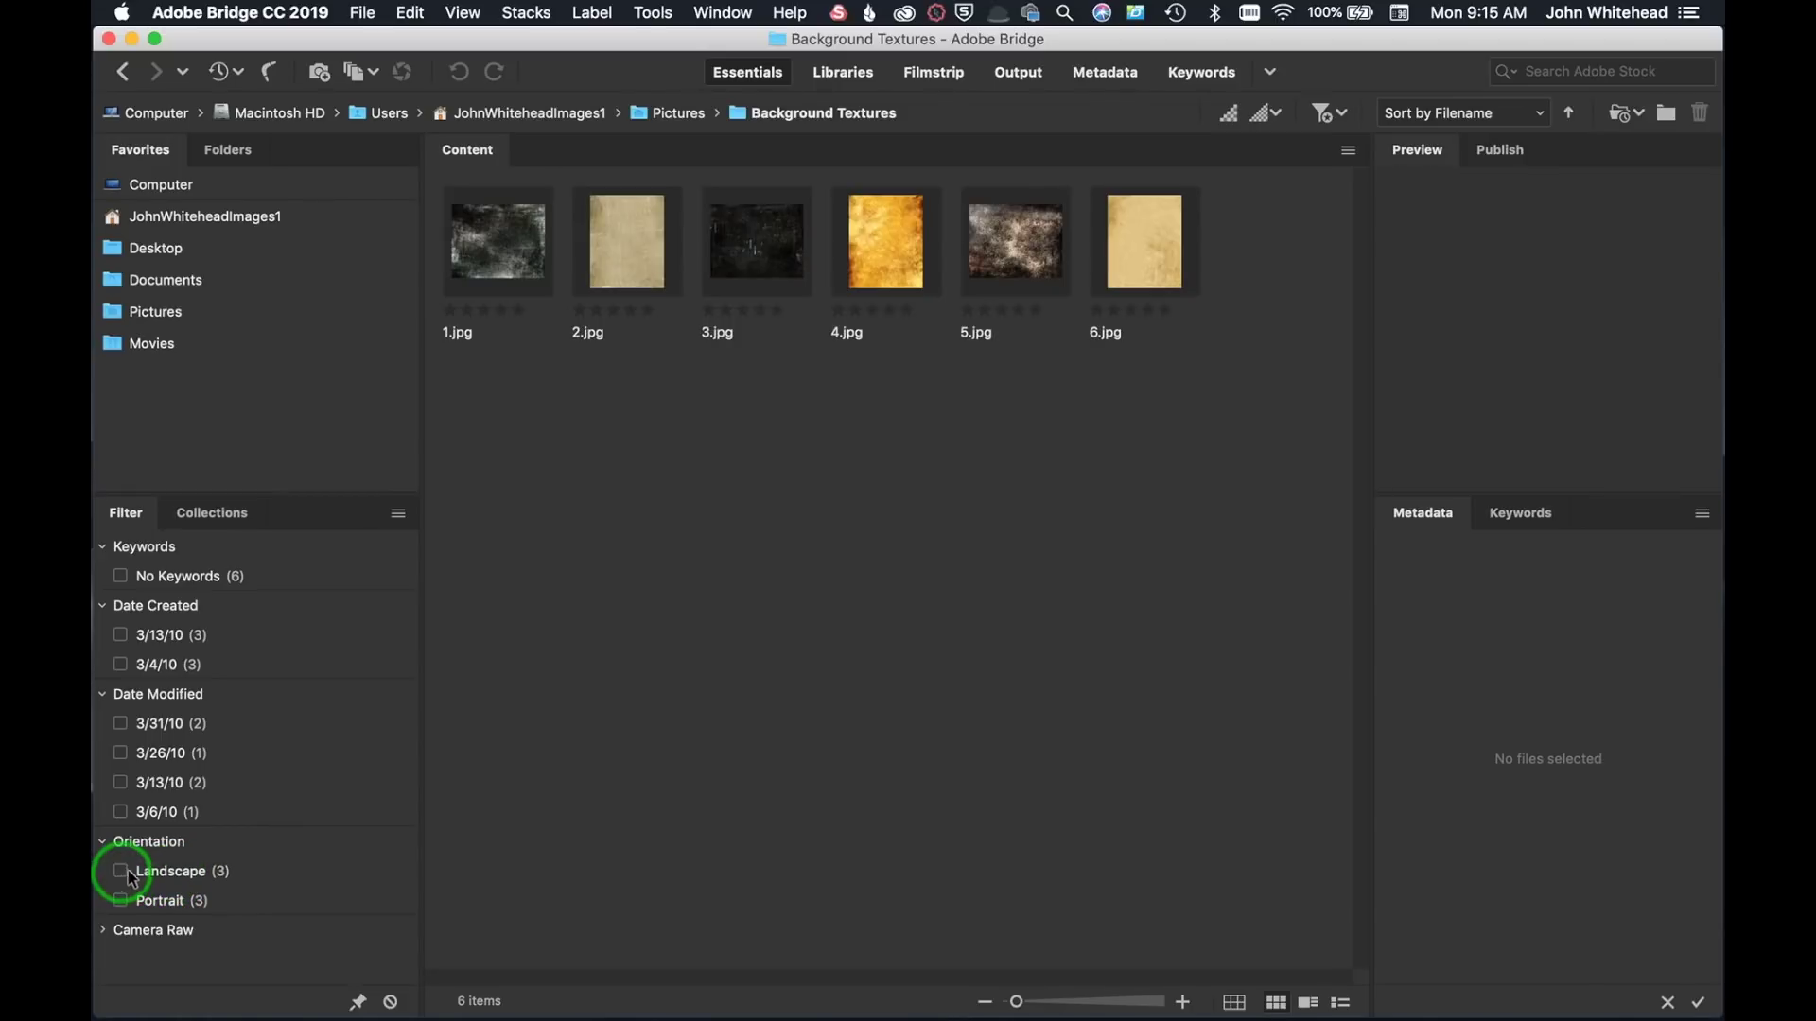
{"action": "left_click", "coordinate": [122, 903]}
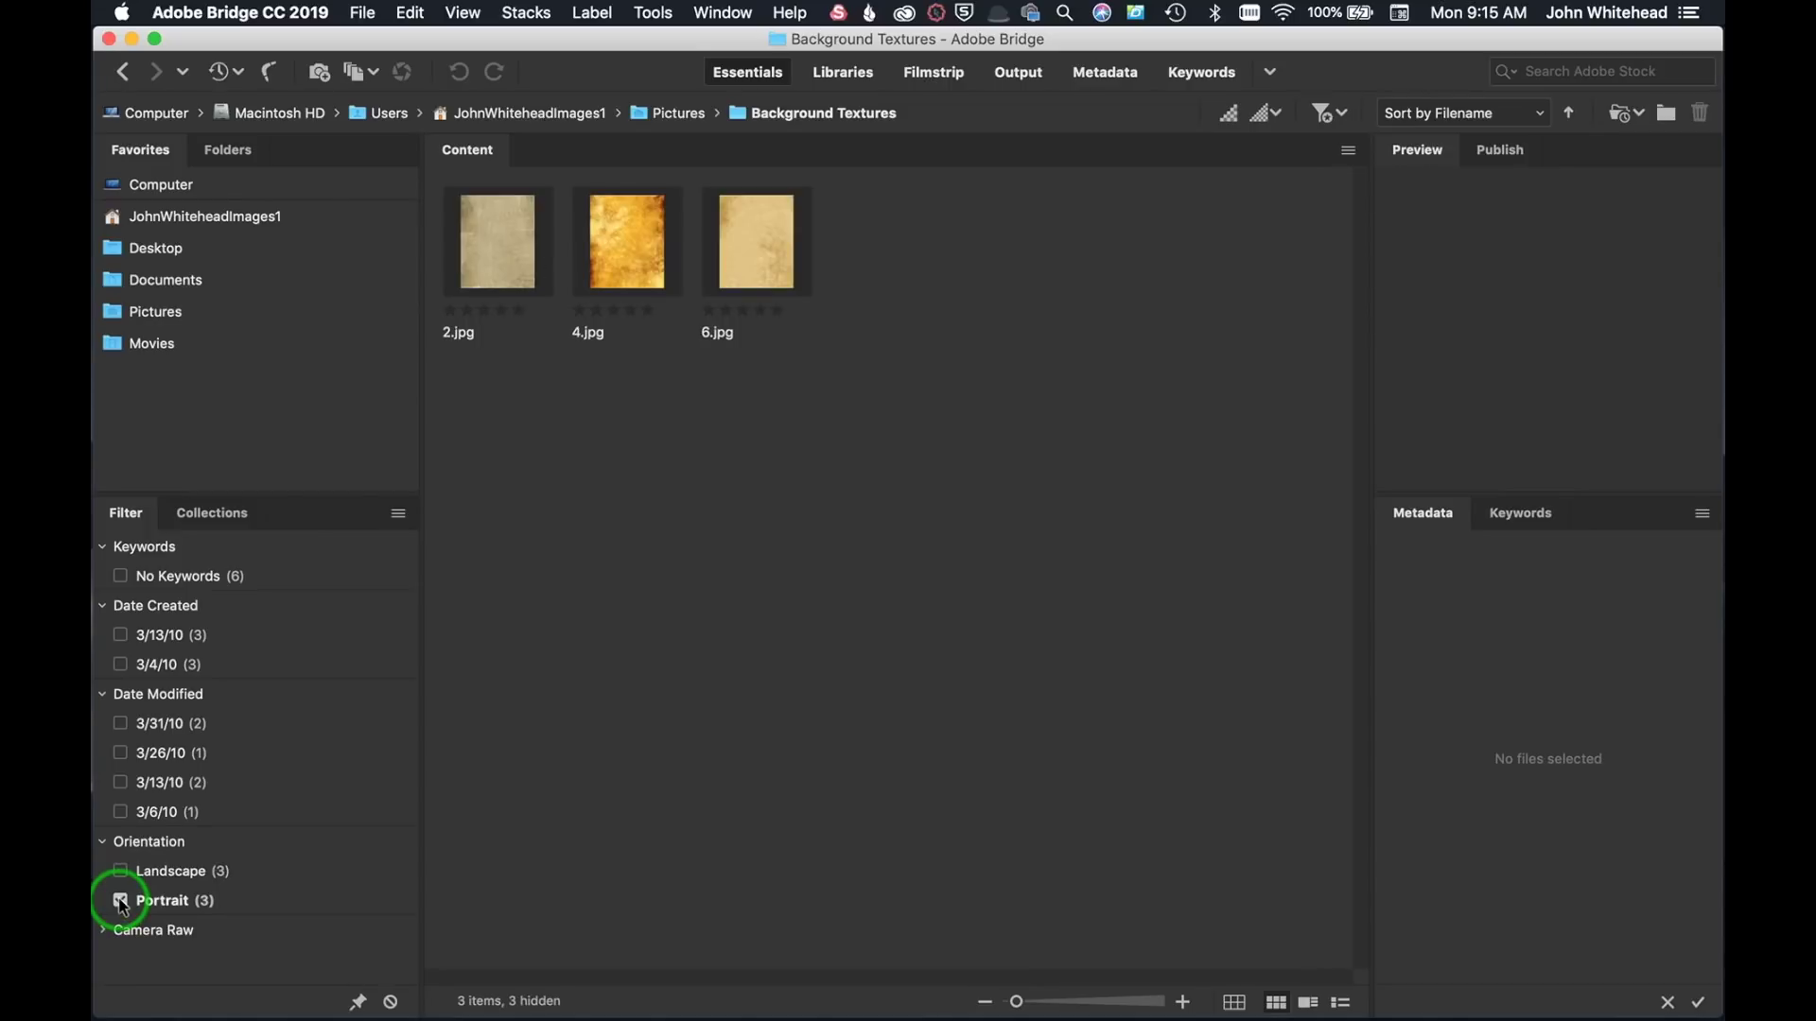
{"action": "left_click", "coordinate": [122, 901]}
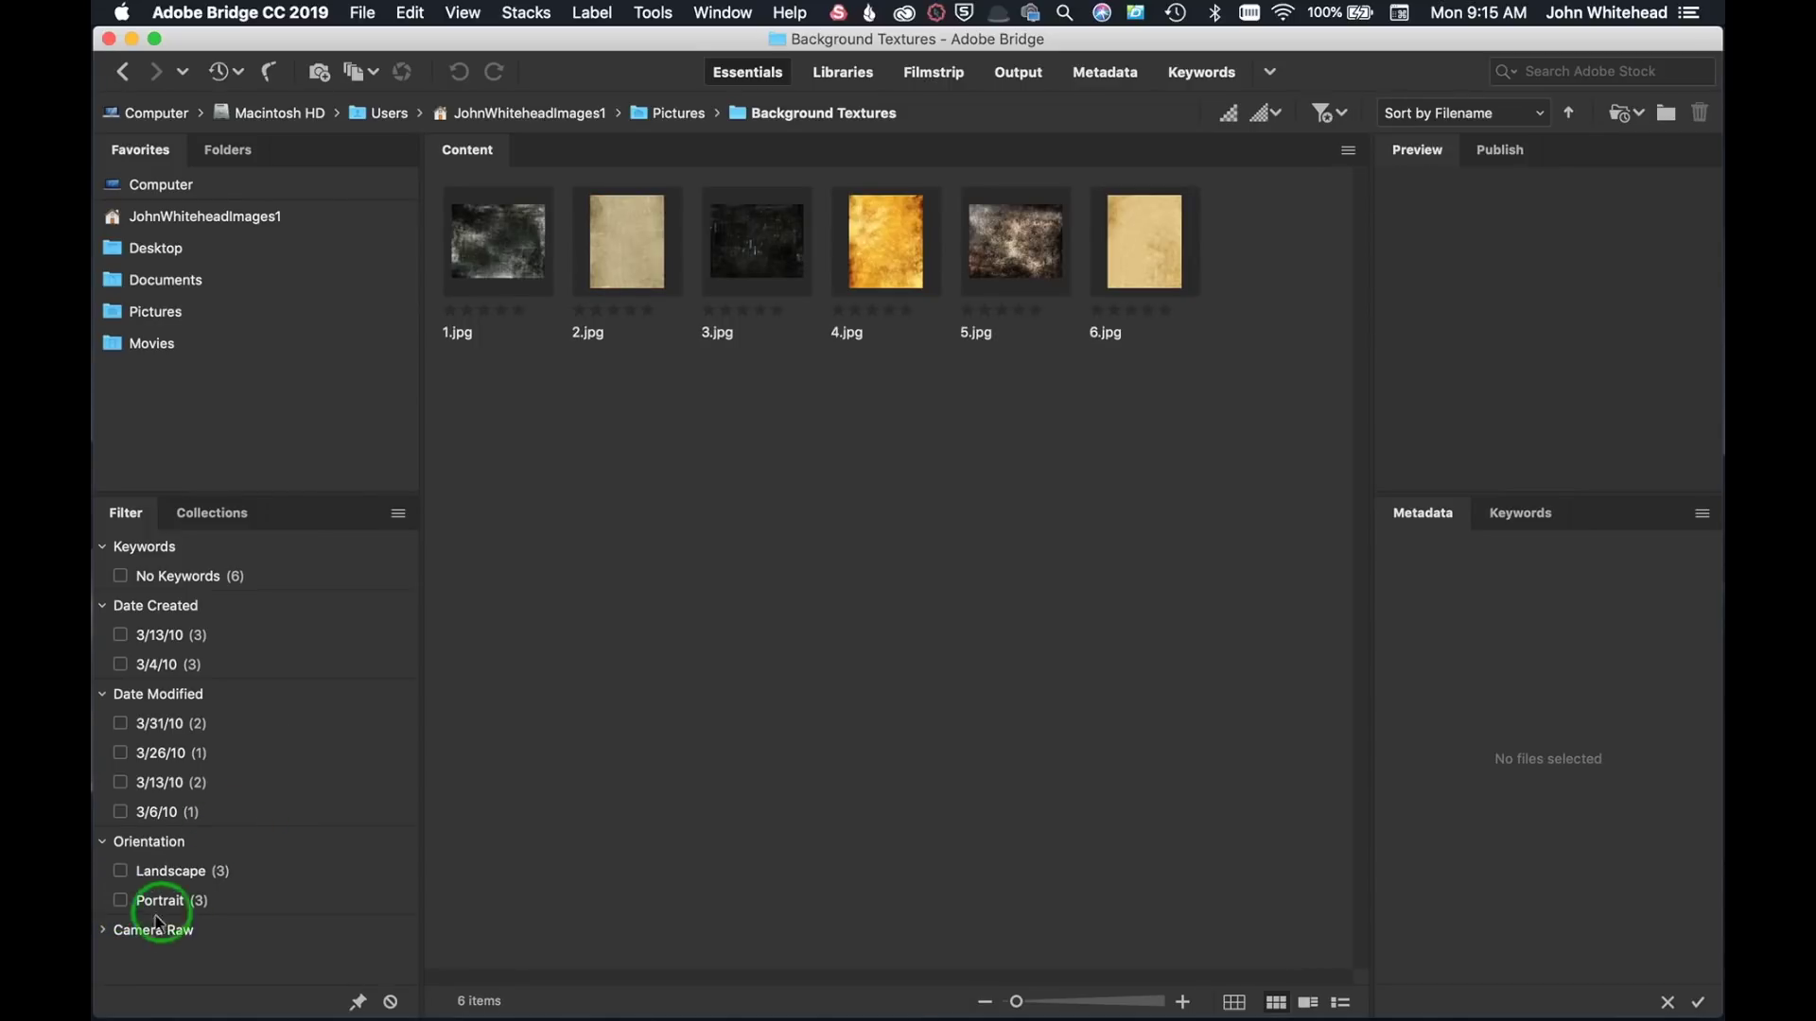
- Expand the Camera Raw filter category and look through all the filter criteria
{"action": "left_click", "coordinate": [107, 929]}
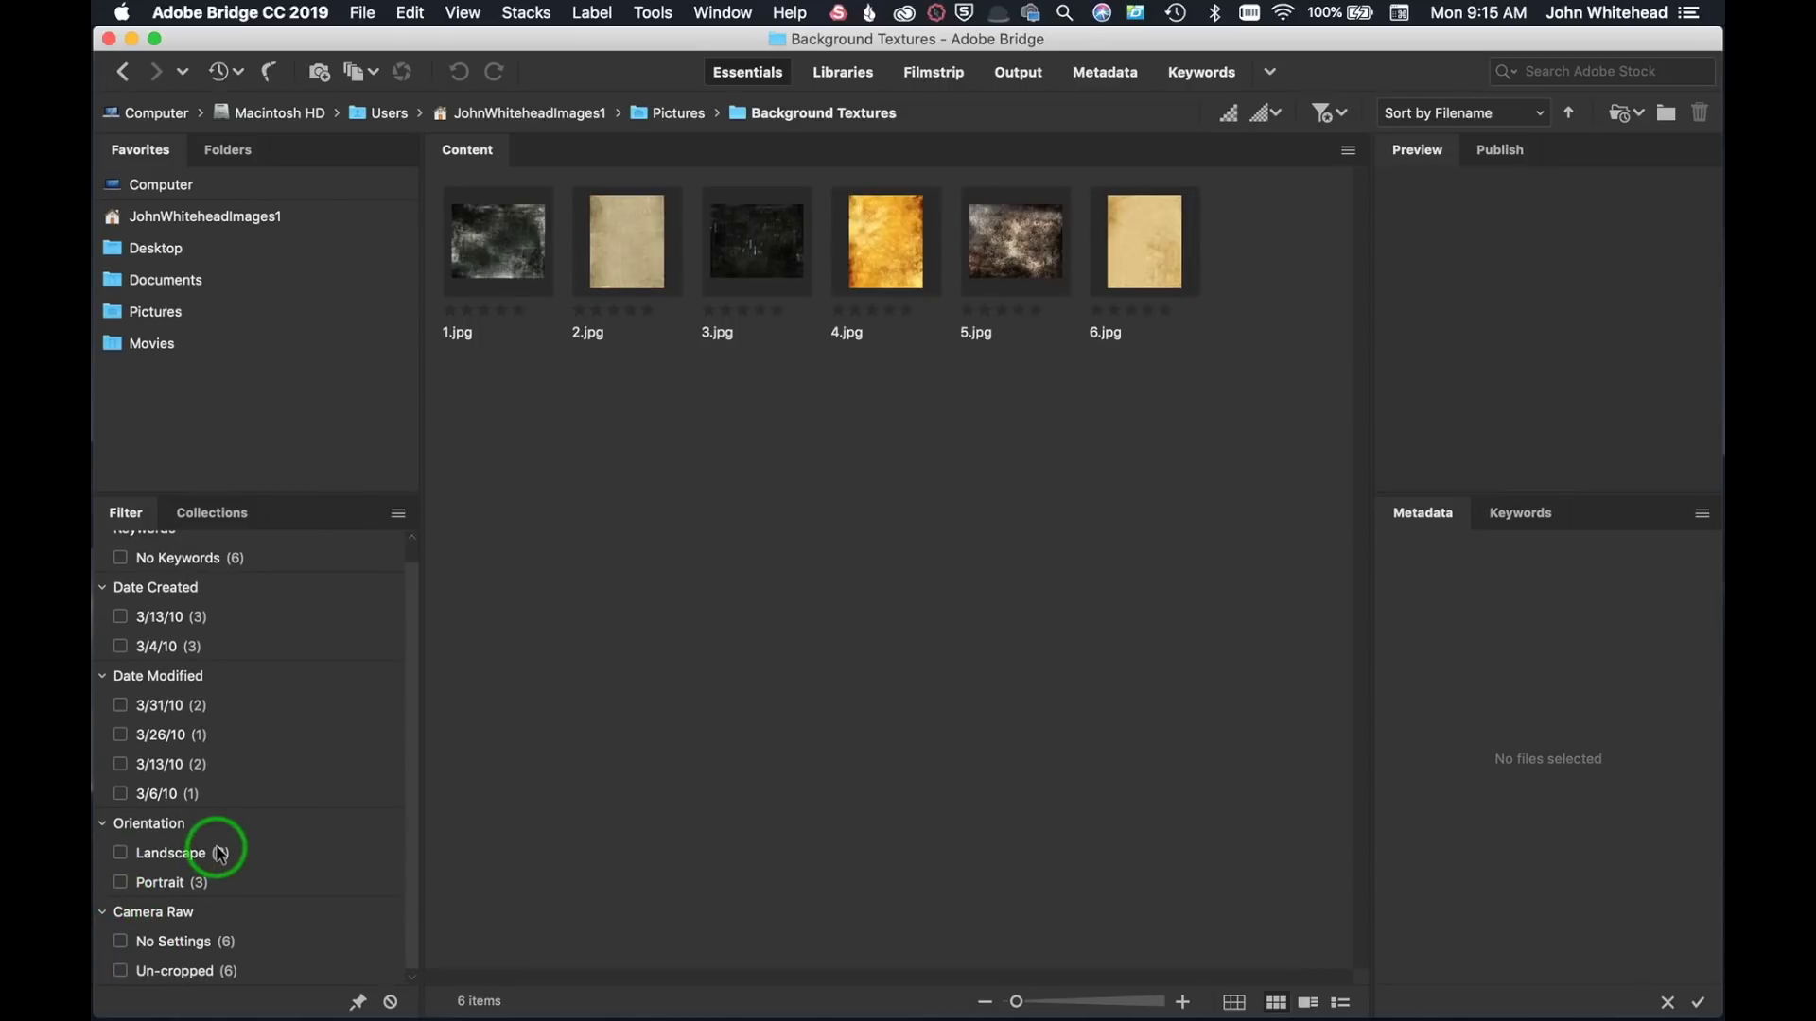
{"action": "scroll", "coordinate": [223, 847], "scroll_direction": "up", "scroll_amount": 1}
{"action": "scroll", "coordinate": [223, 847], "scroll_direction": "down", "scroll_amount": 1}
{"action": "scroll", "coordinate": [236, 813], "scroll_direction": "up", "scroll_amount": 1}
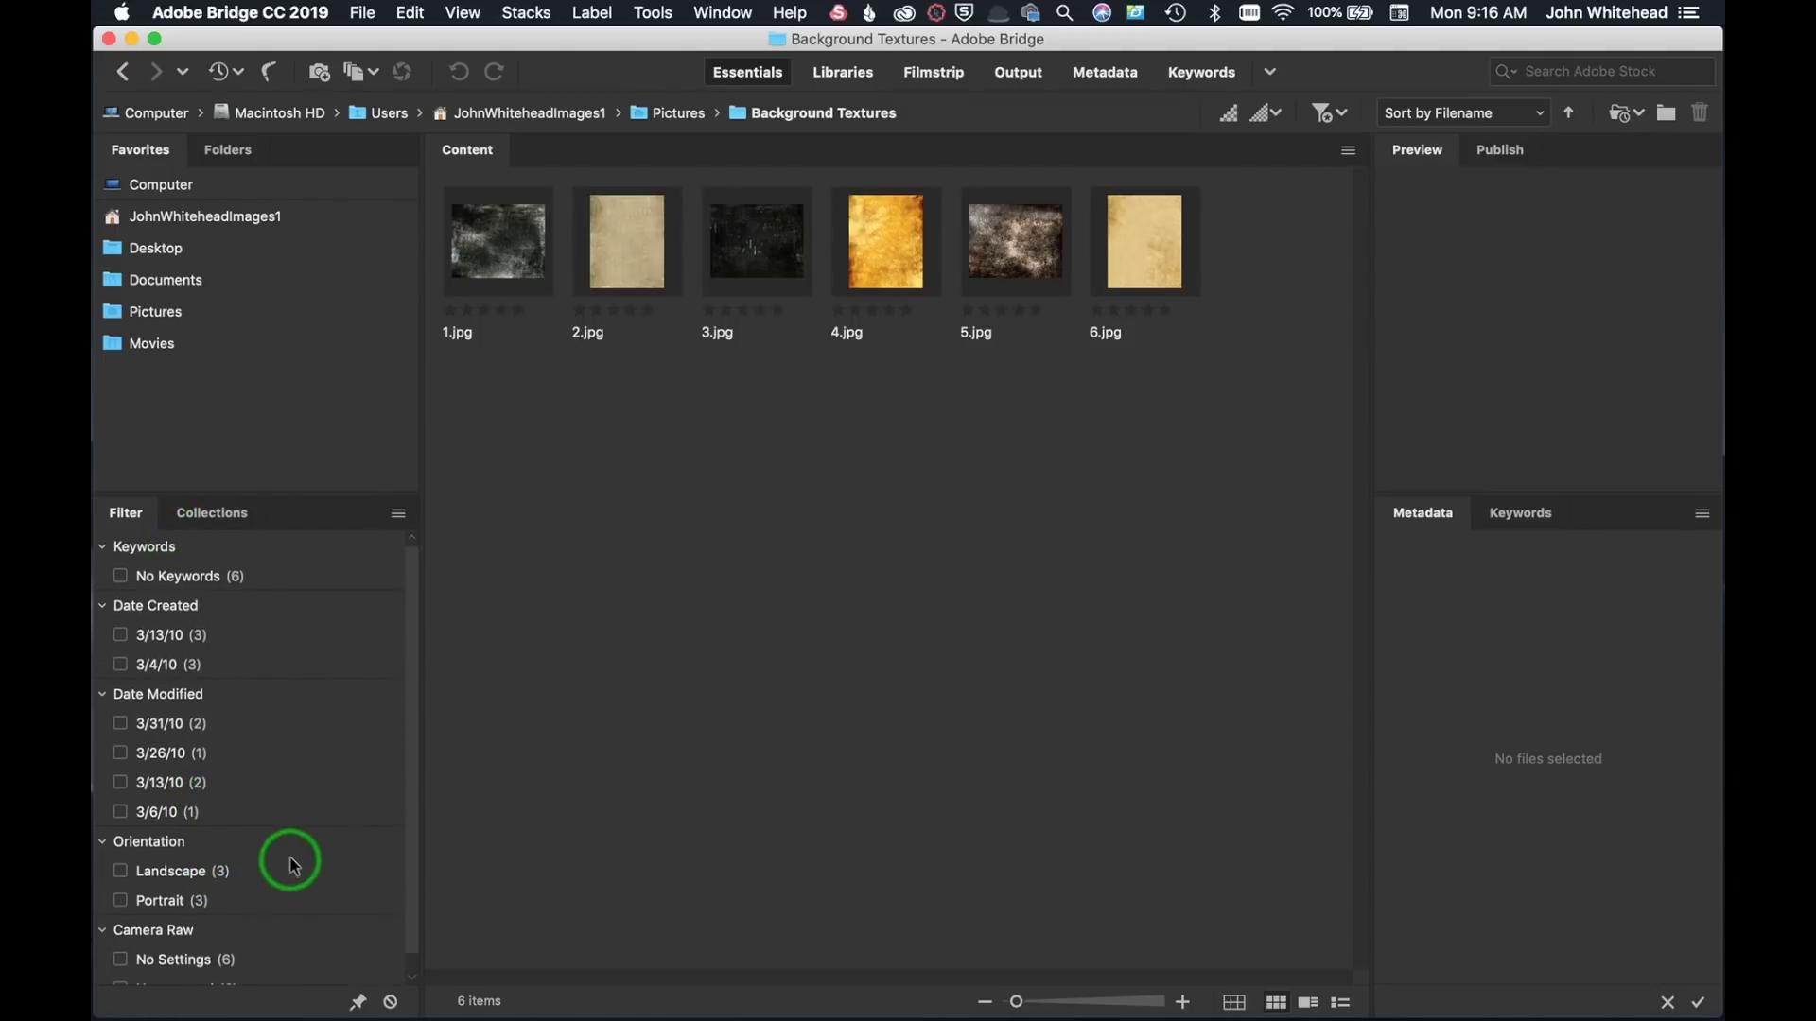
{"action": "scroll", "coordinate": [290, 868], "scroll_direction": "down", "scroll_amount": 1}
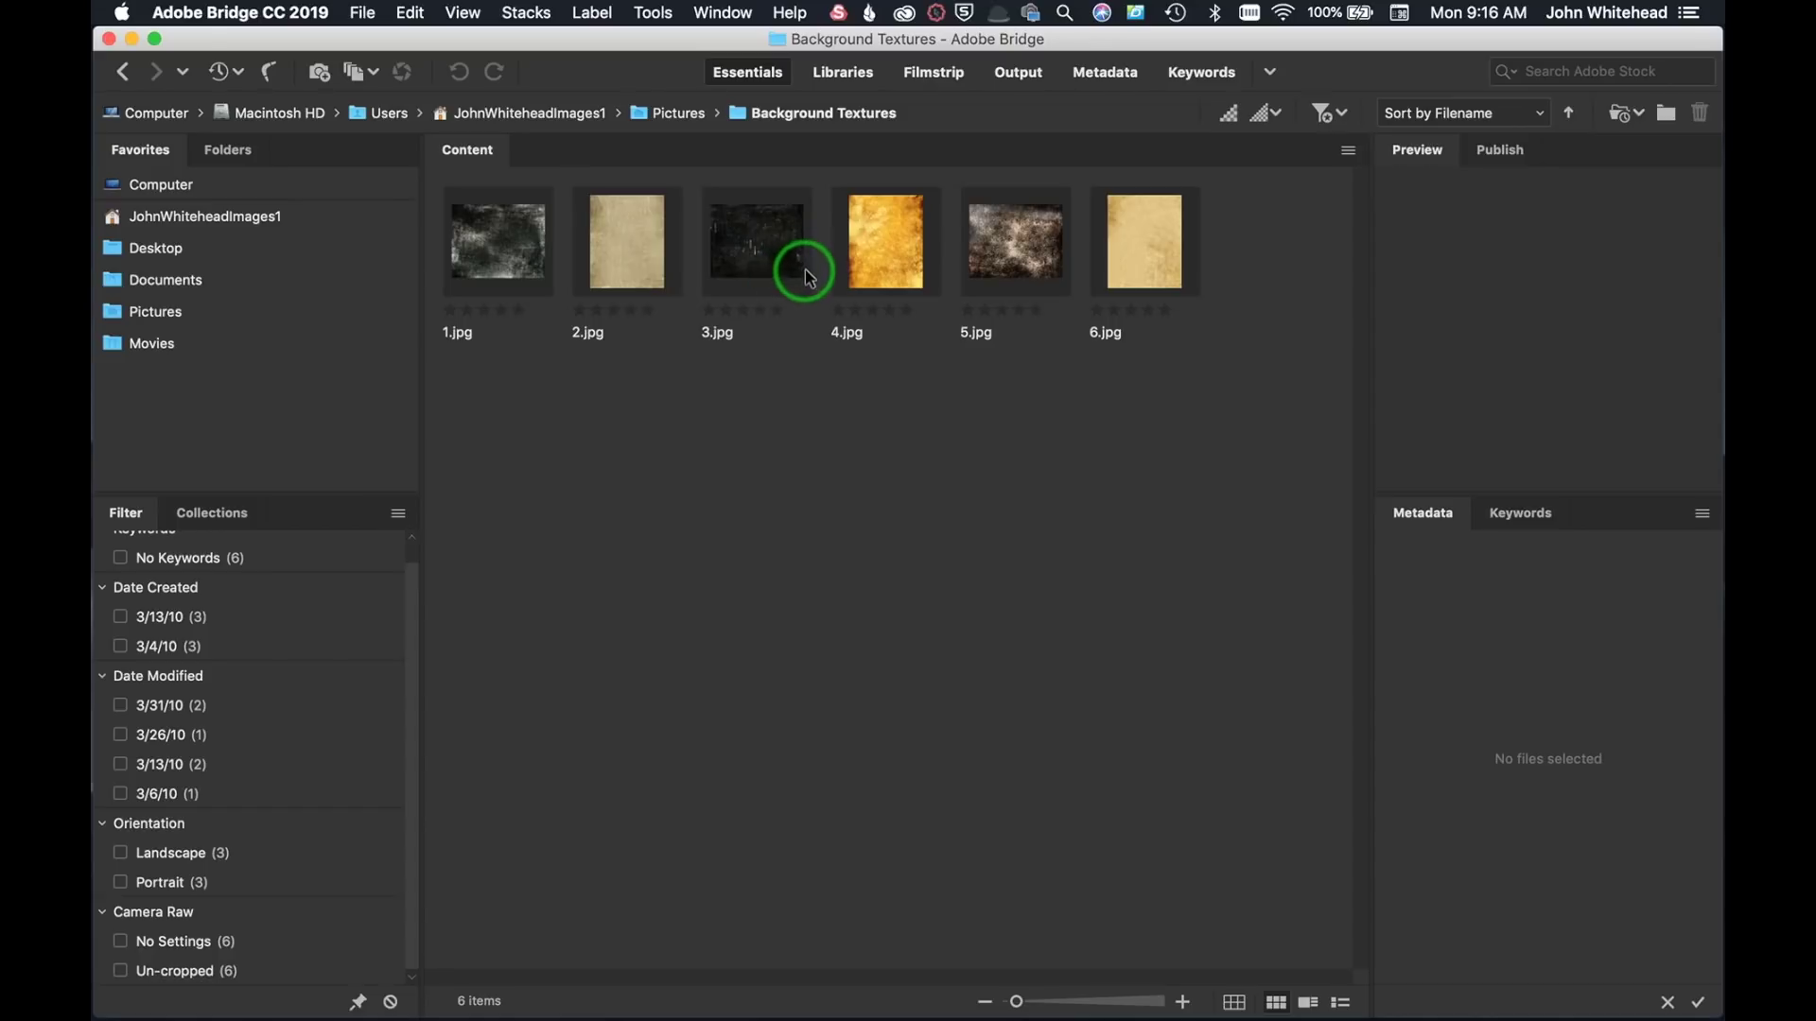
{"action": "scroll", "coordinate": [213, 719], "scroll_direction": "up", "scroll_amount": 1}
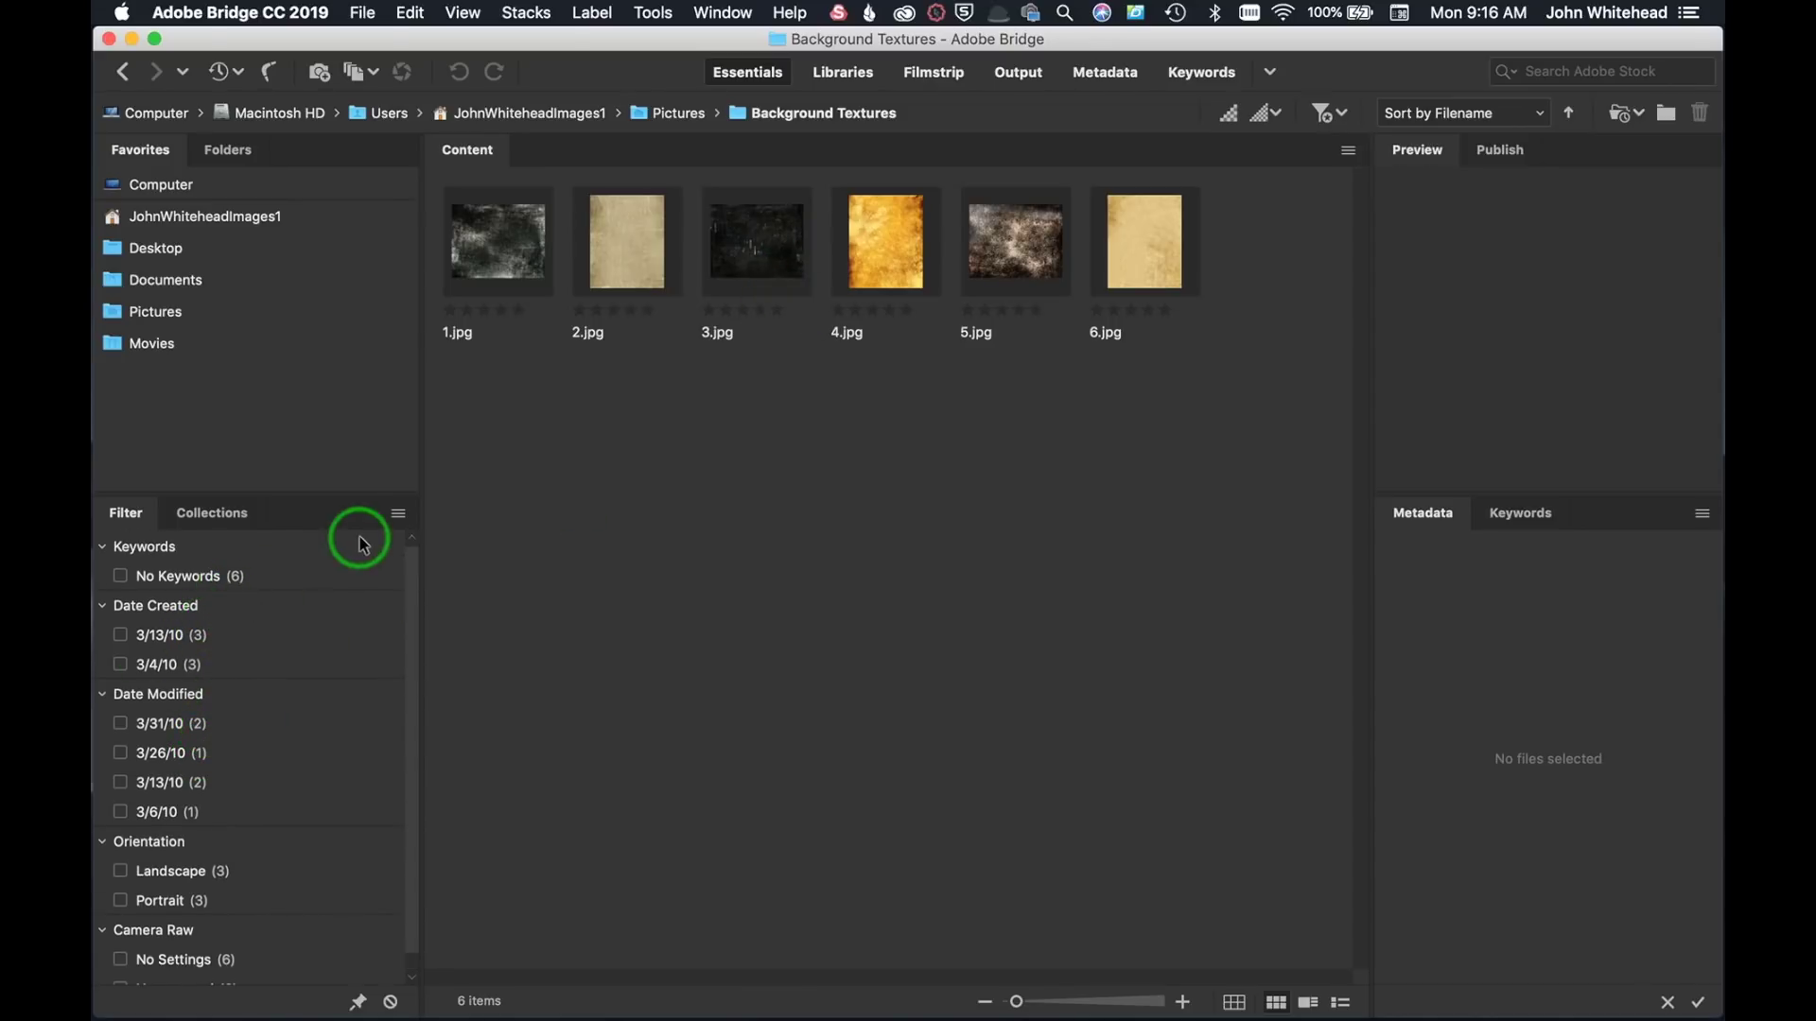
- Review which filter categories can be enabled without changing them, and show the collections in place of the filters
{"action": "left_click", "coordinate": [399, 513]}
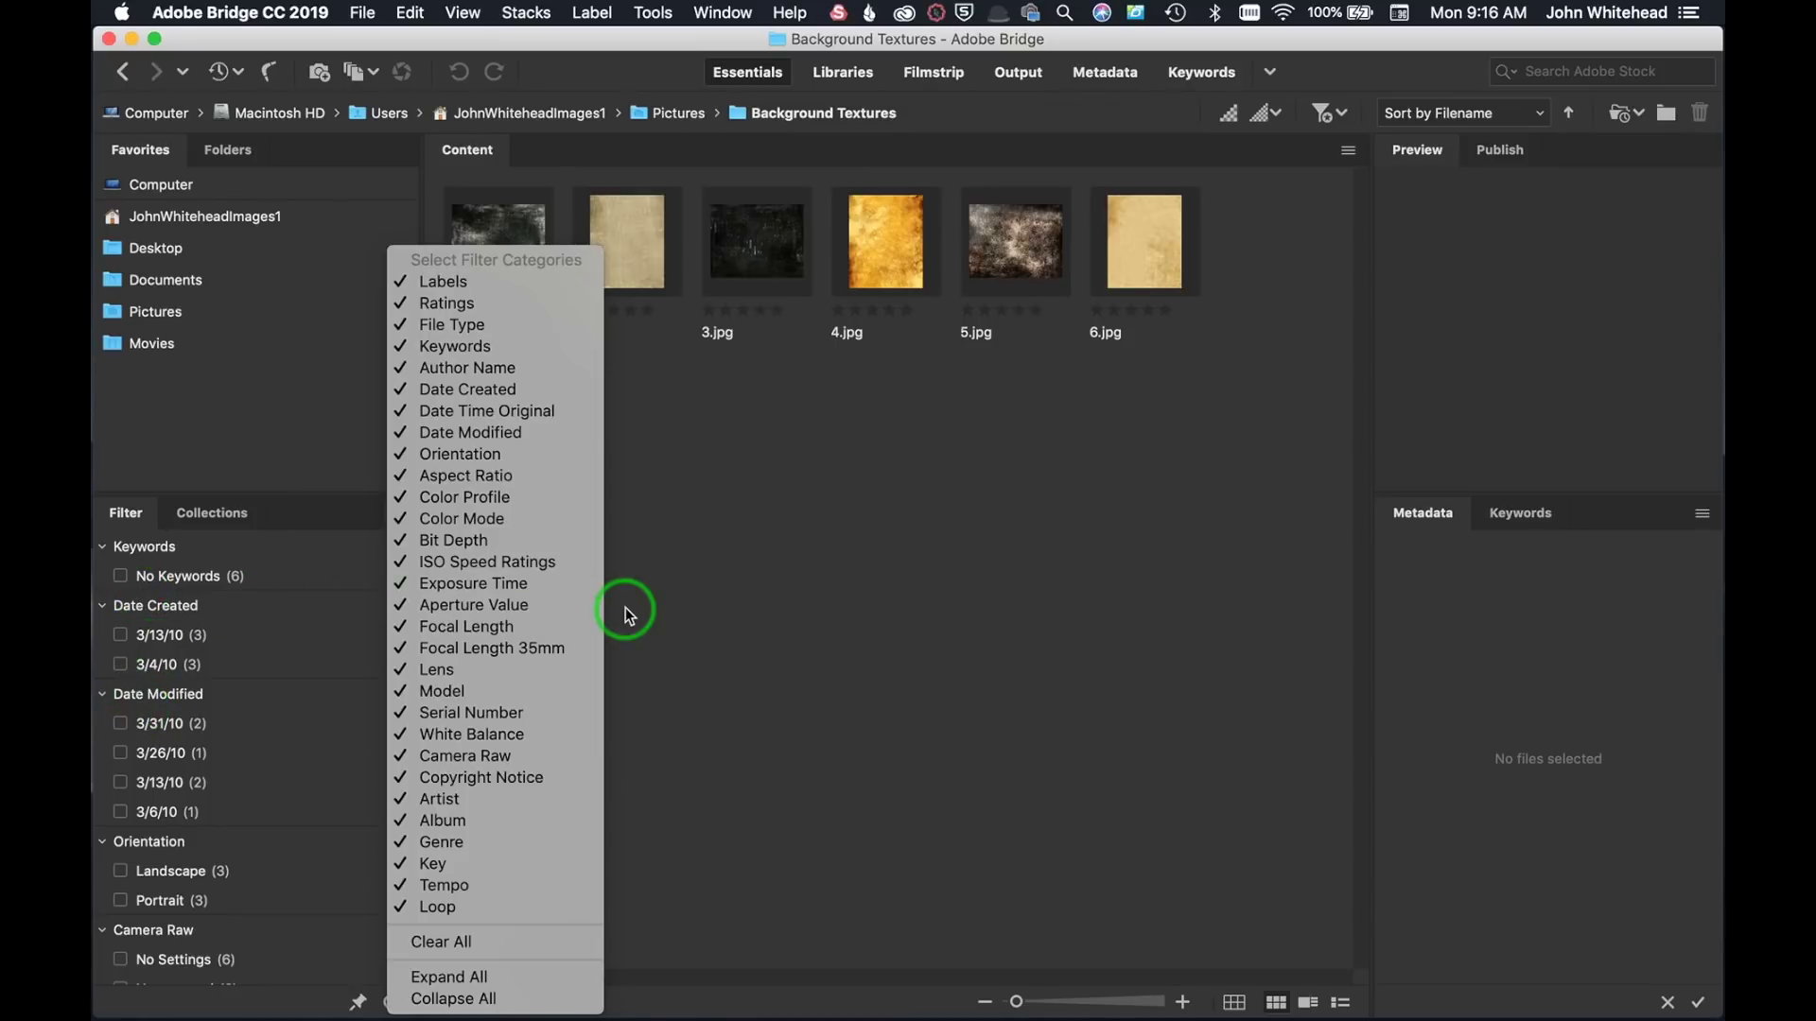
{"action": "left_click", "coordinate": [672, 615]}
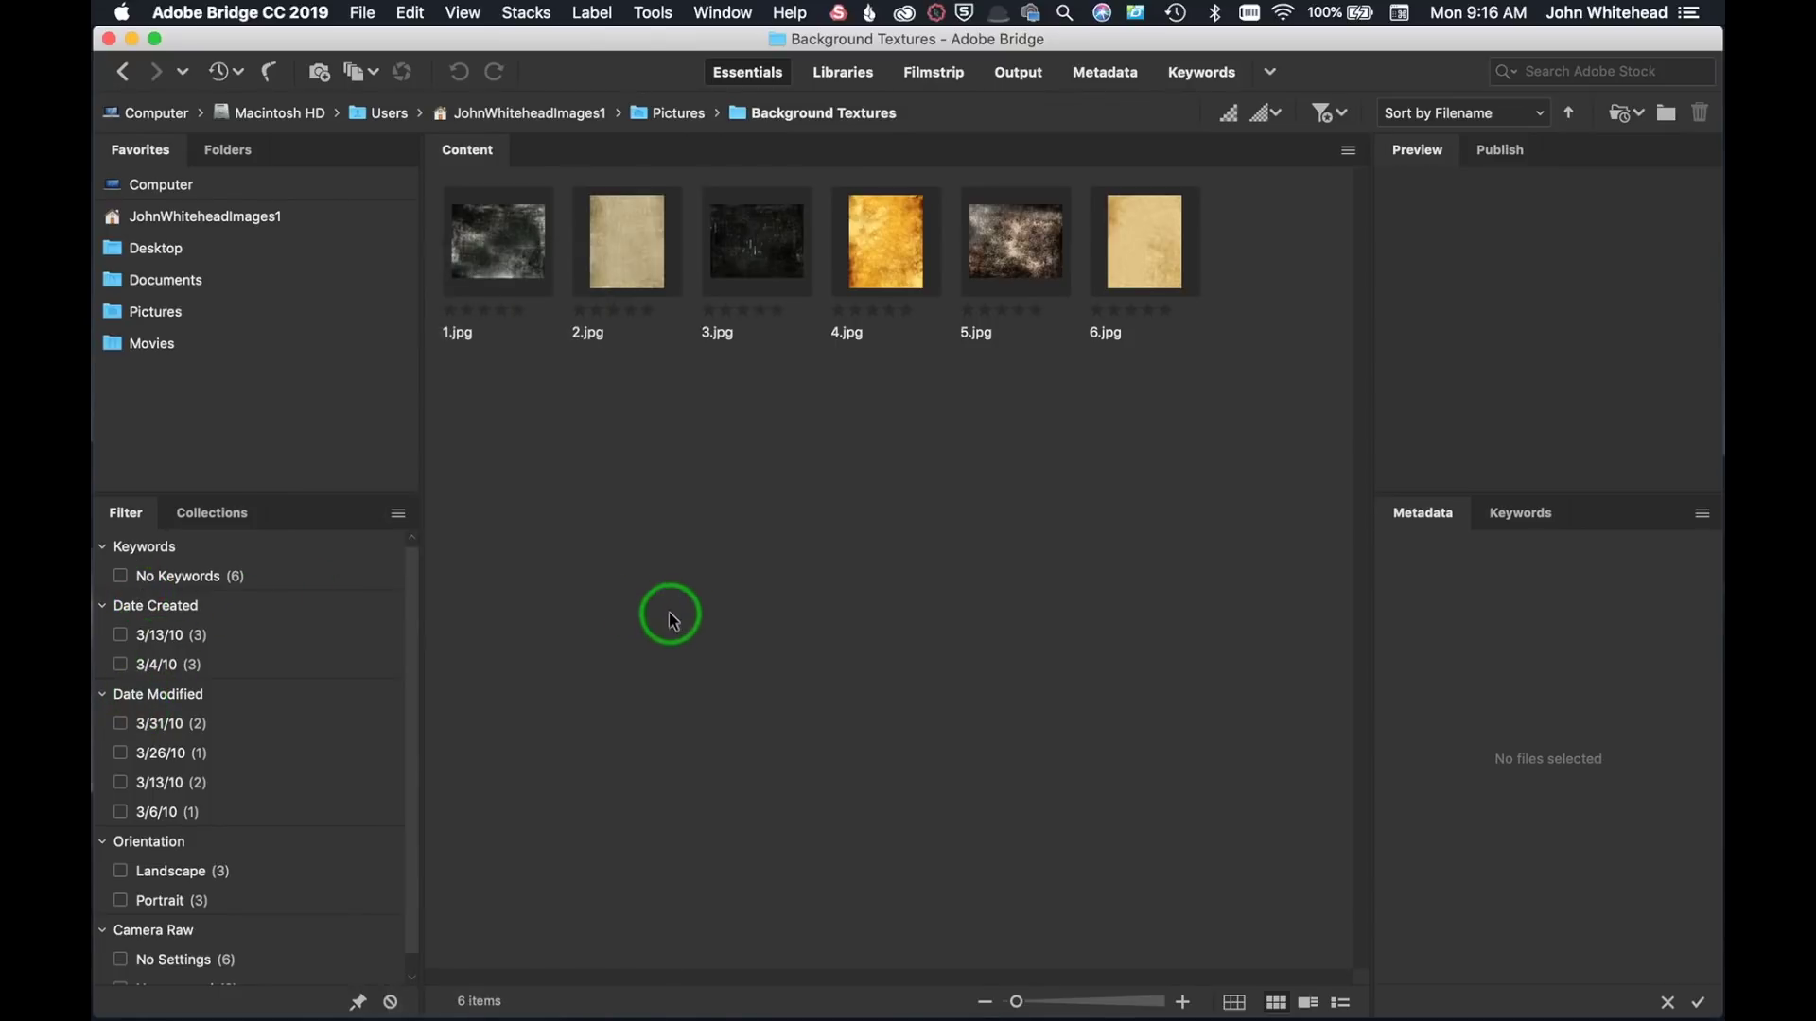
{"action": "left_click", "coordinate": [236, 516]}
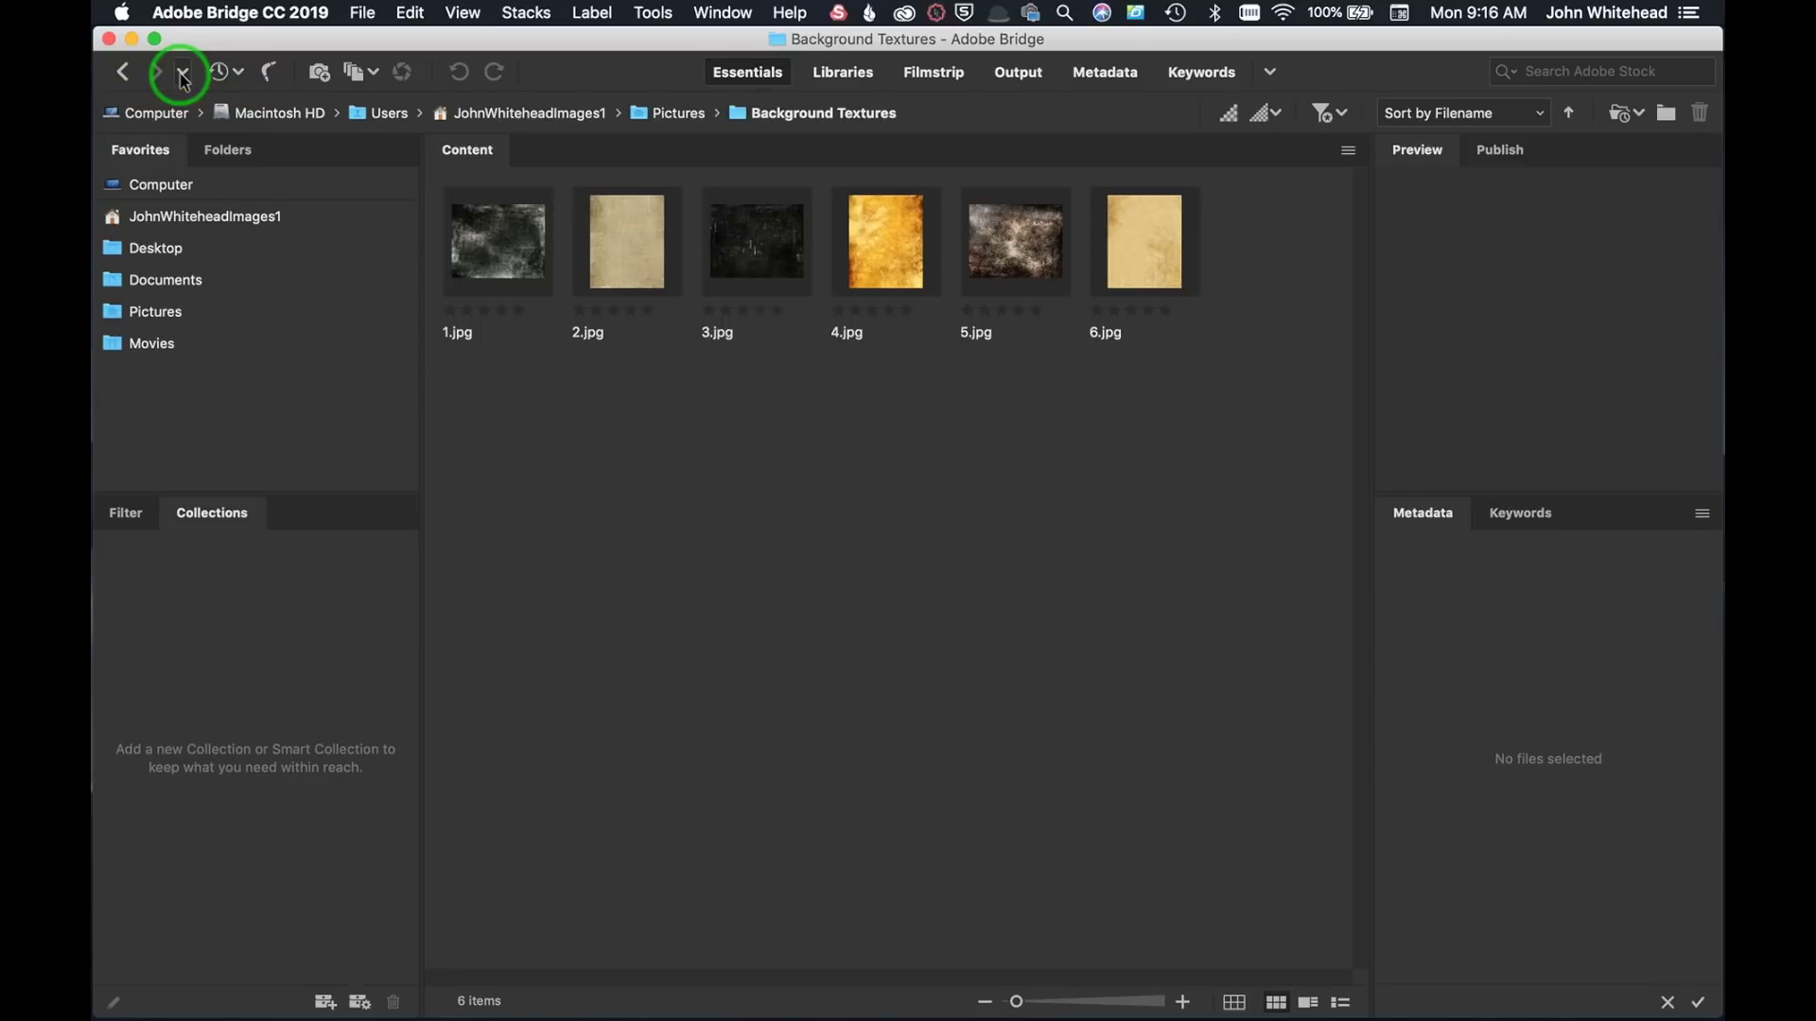
- Check the list of recent items and try the command that returns to Adobe Photoshop
{"action": "left_click", "coordinate": [233, 74]}
{"action": "left_click", "coordinate": [233, 74]}
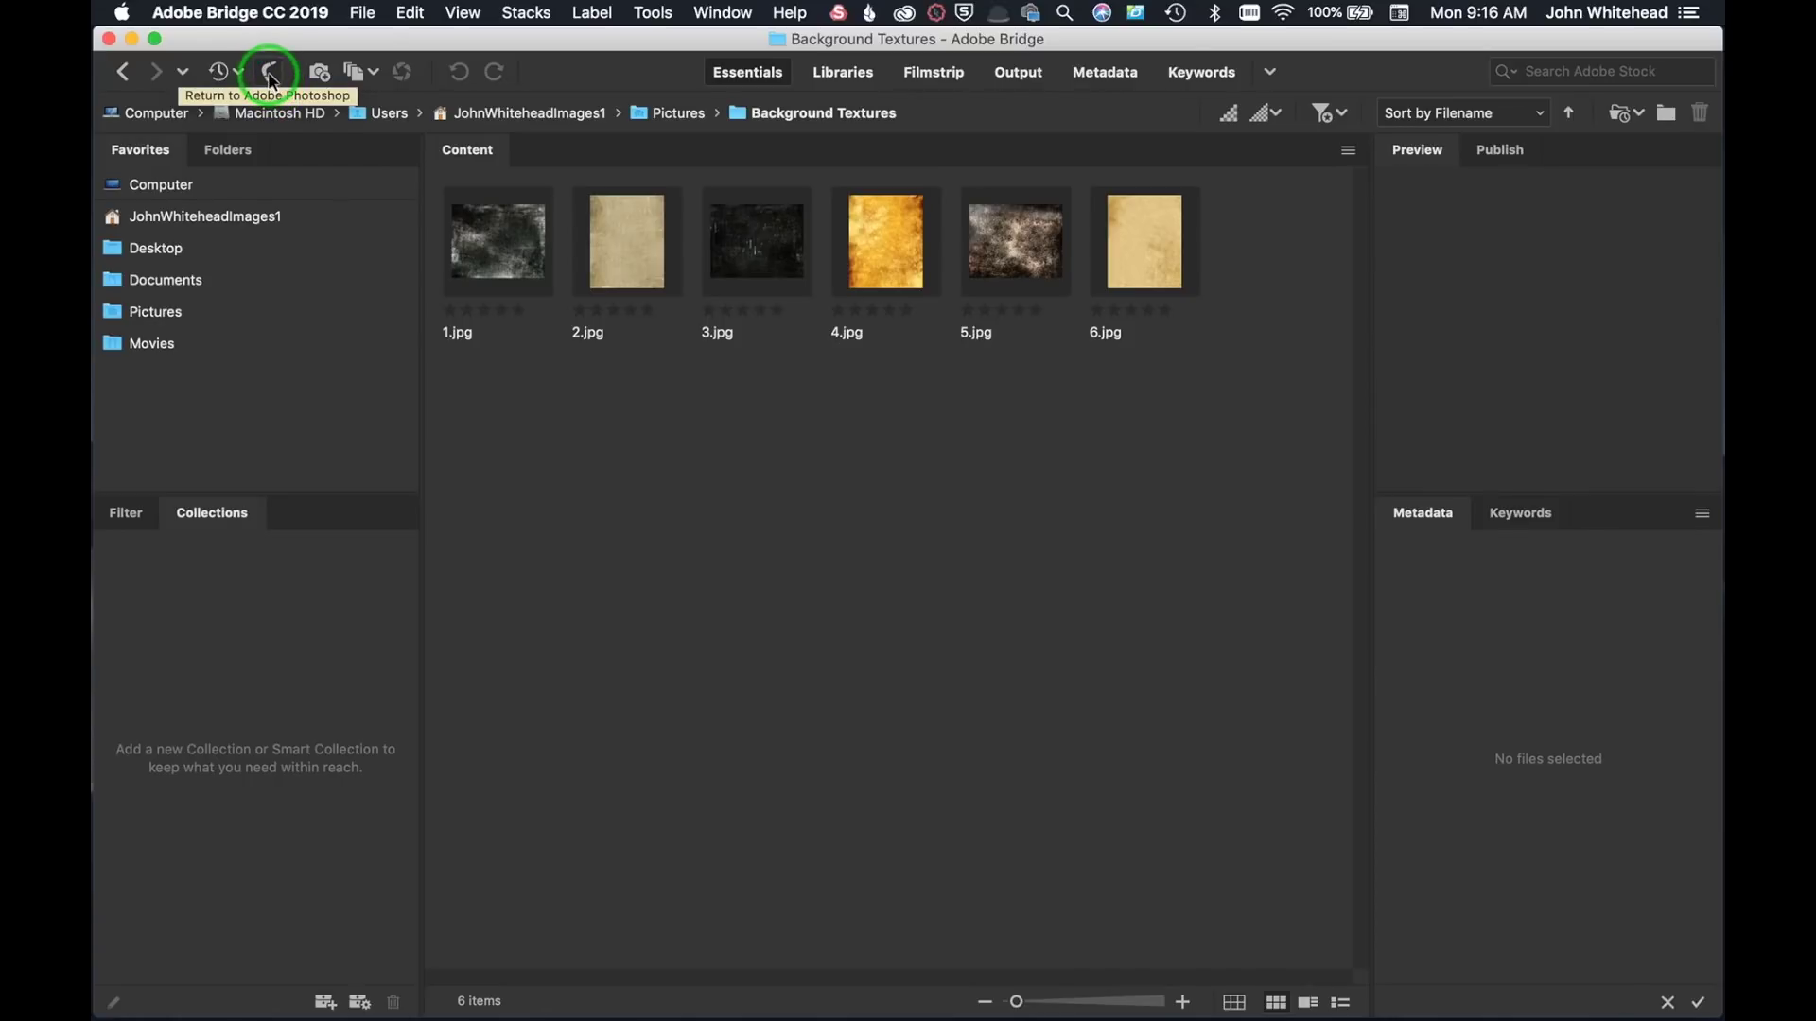
{"action": "left_click", "coordinate": [270, 78]}
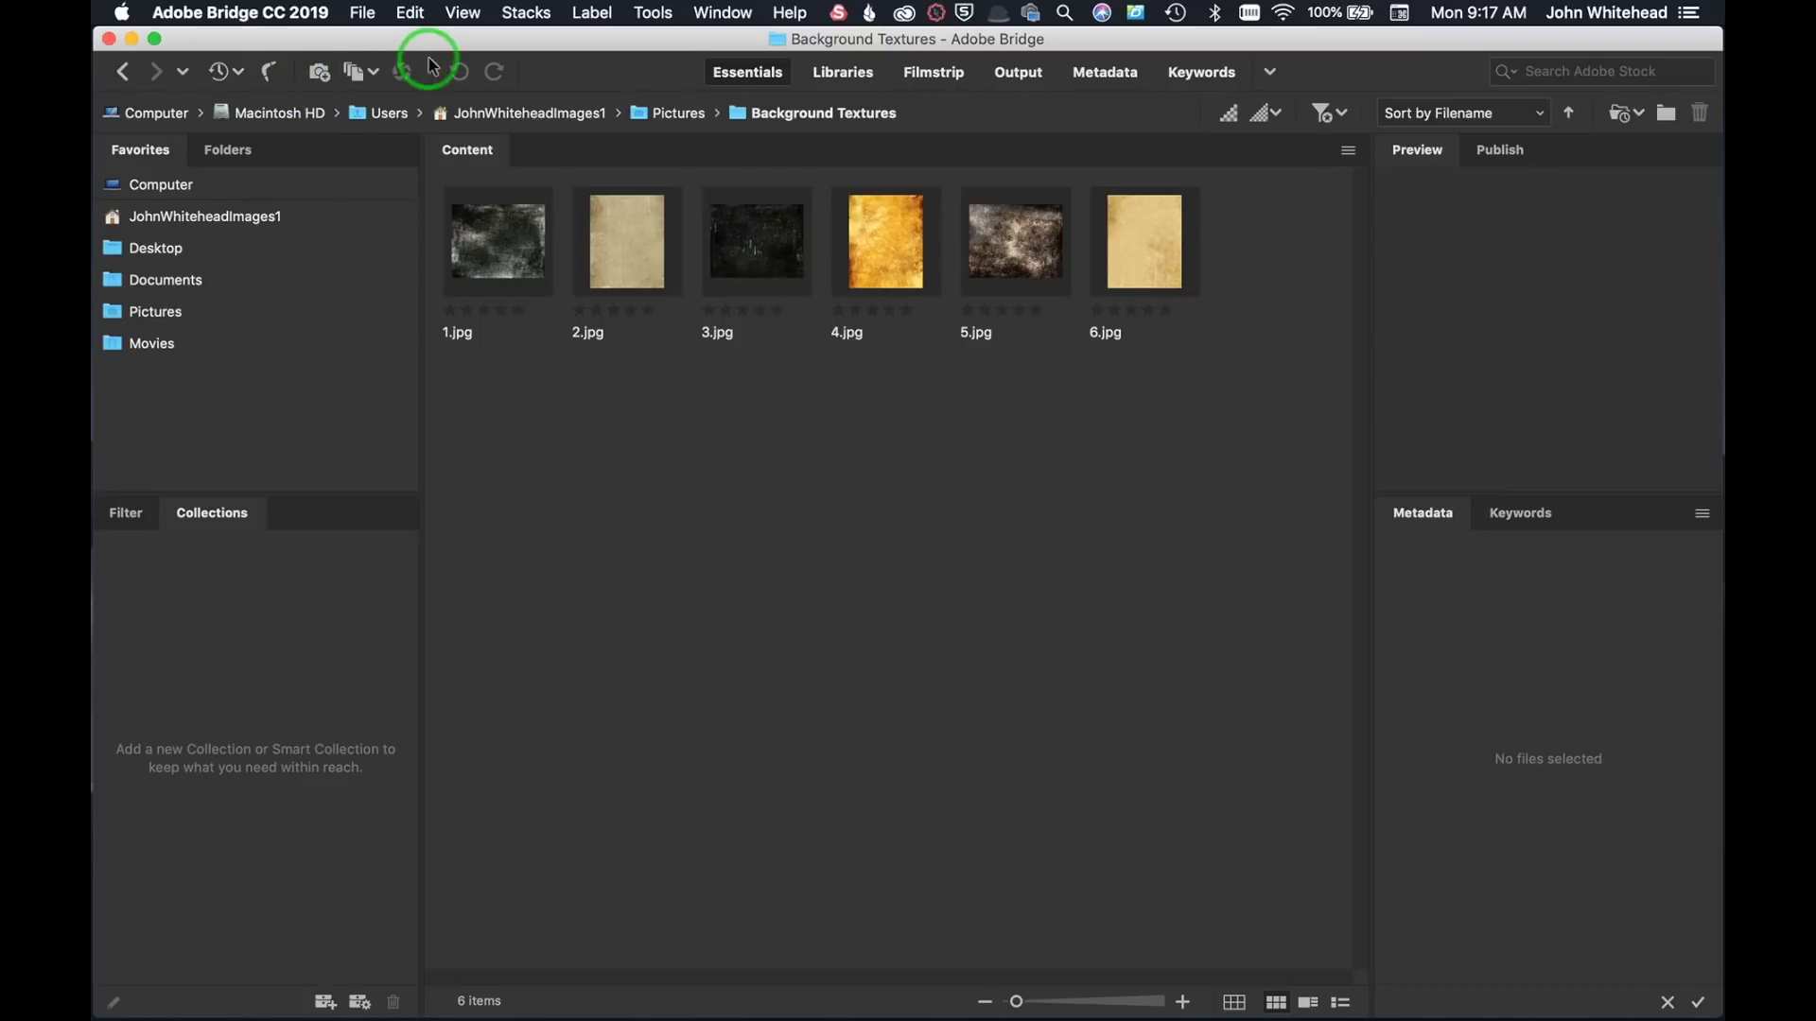
- Start getting photos from the camera with the Photo Downloader, keeping EOS_DIGITAL as the source
{"action": "left_click", "coordinate": [320, 75]}
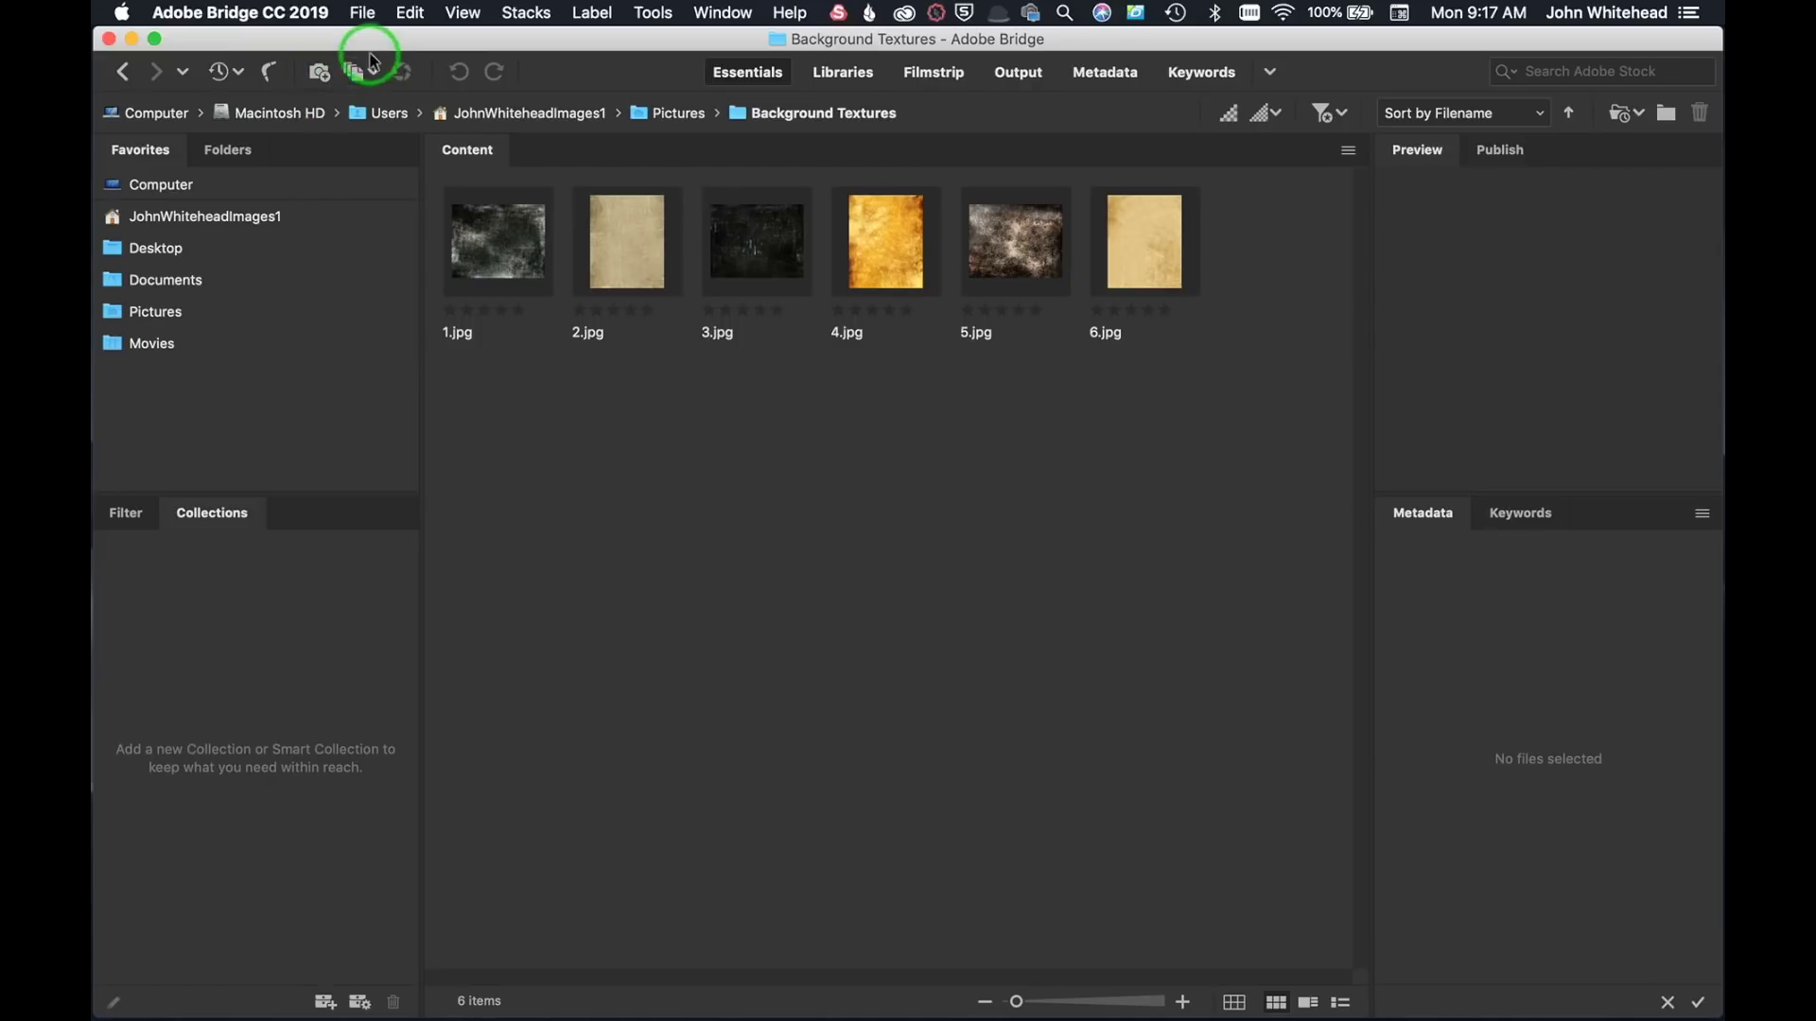
{"action": "left_click", "coordinate": [320, 73]}
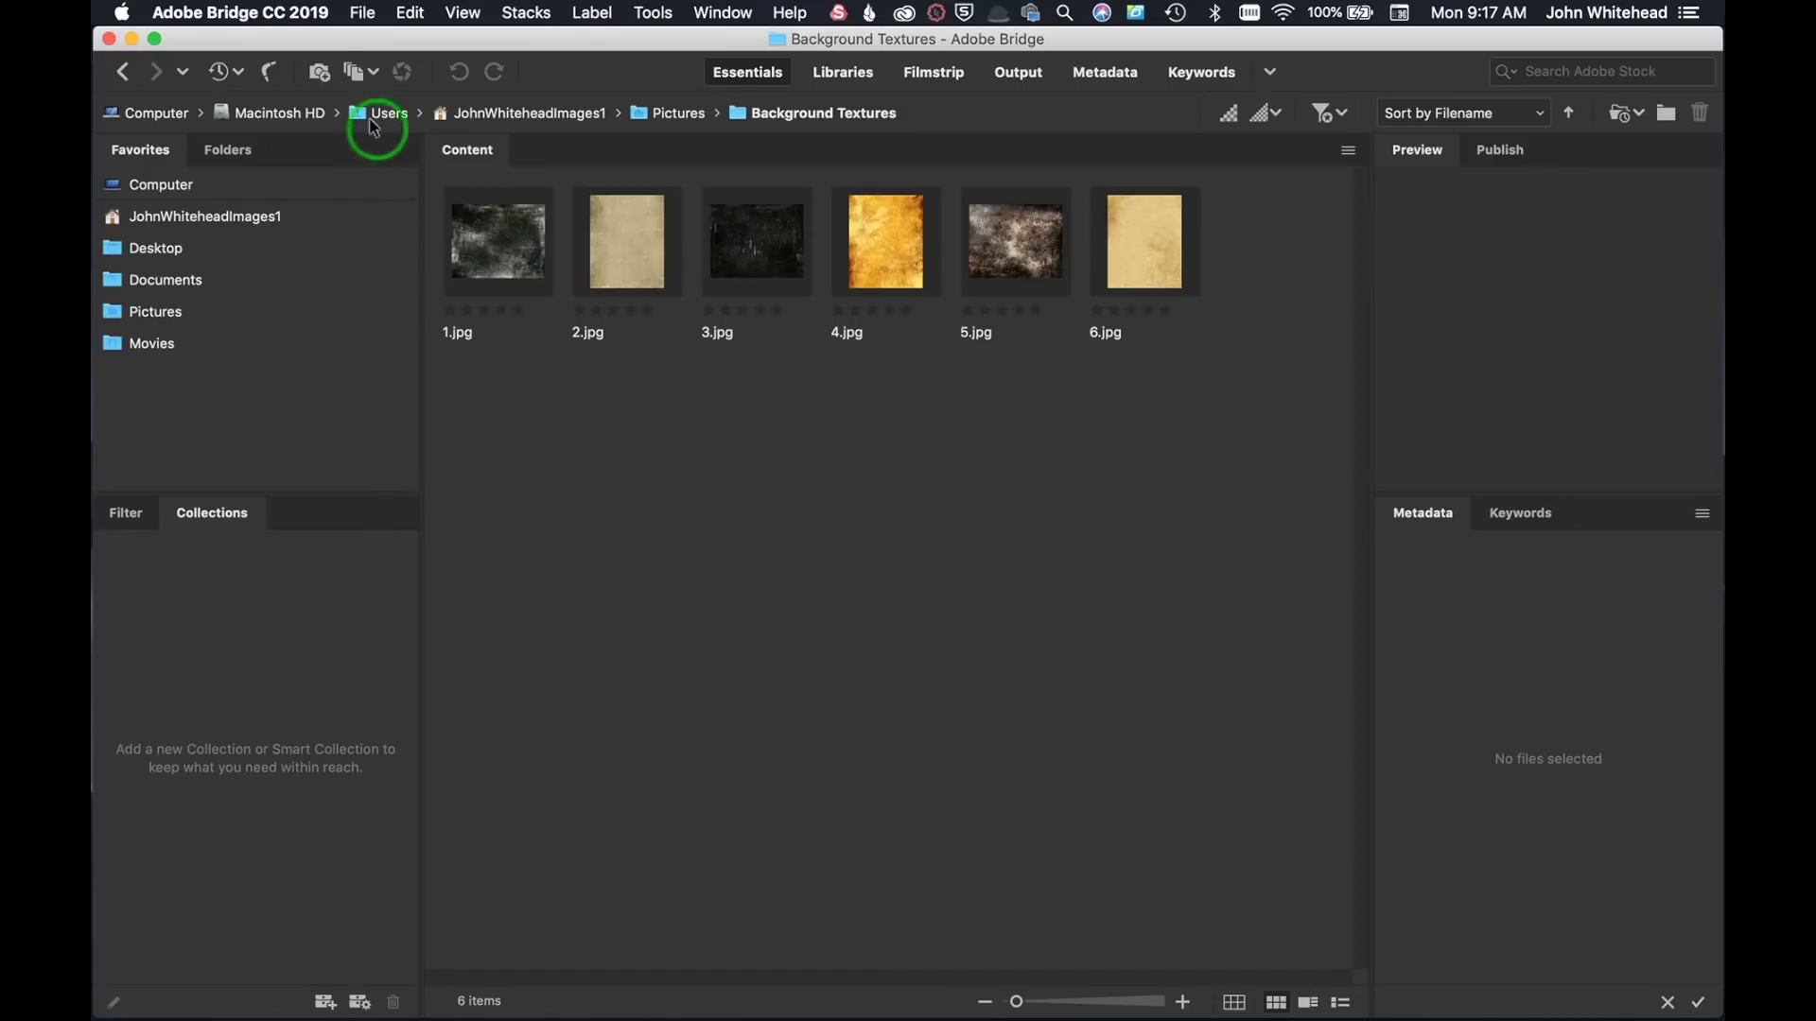
{"action": "left_click", "coordinate": [320, 73]}
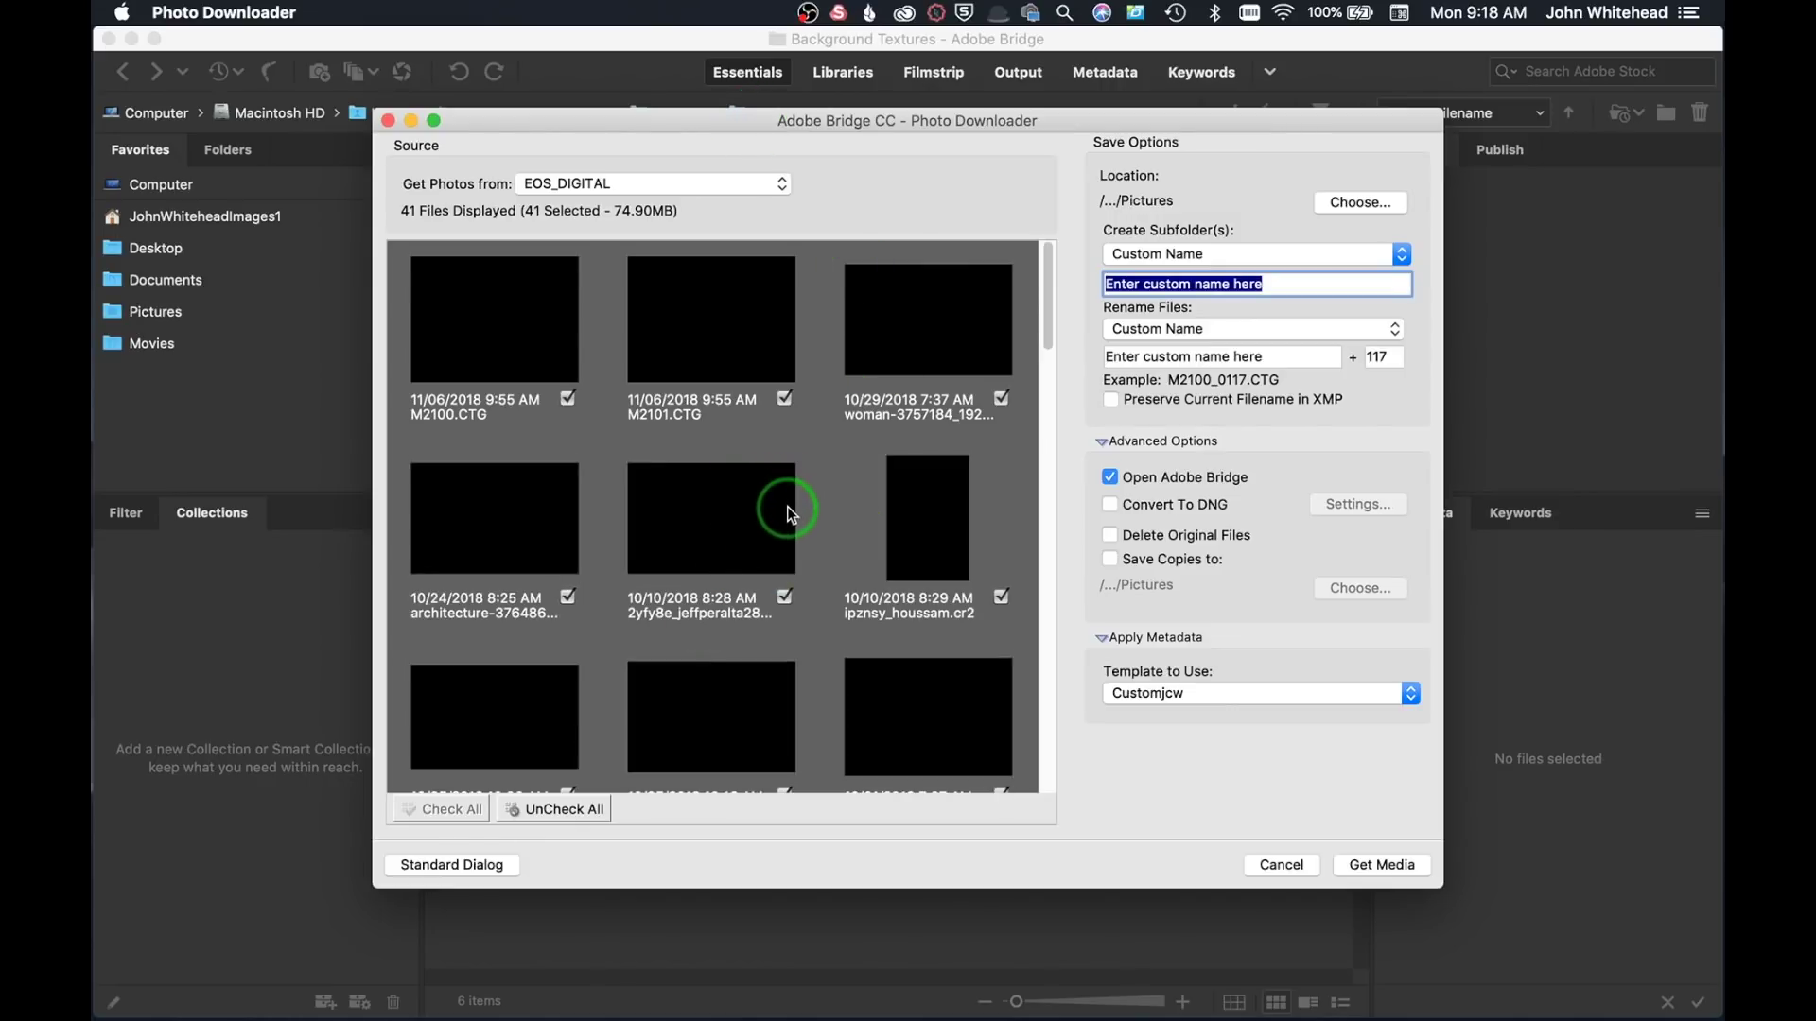
{"action": "left_click", "coordinate": [601, 184]}
{"action": "left_click", "coordinate": [601, 182]}
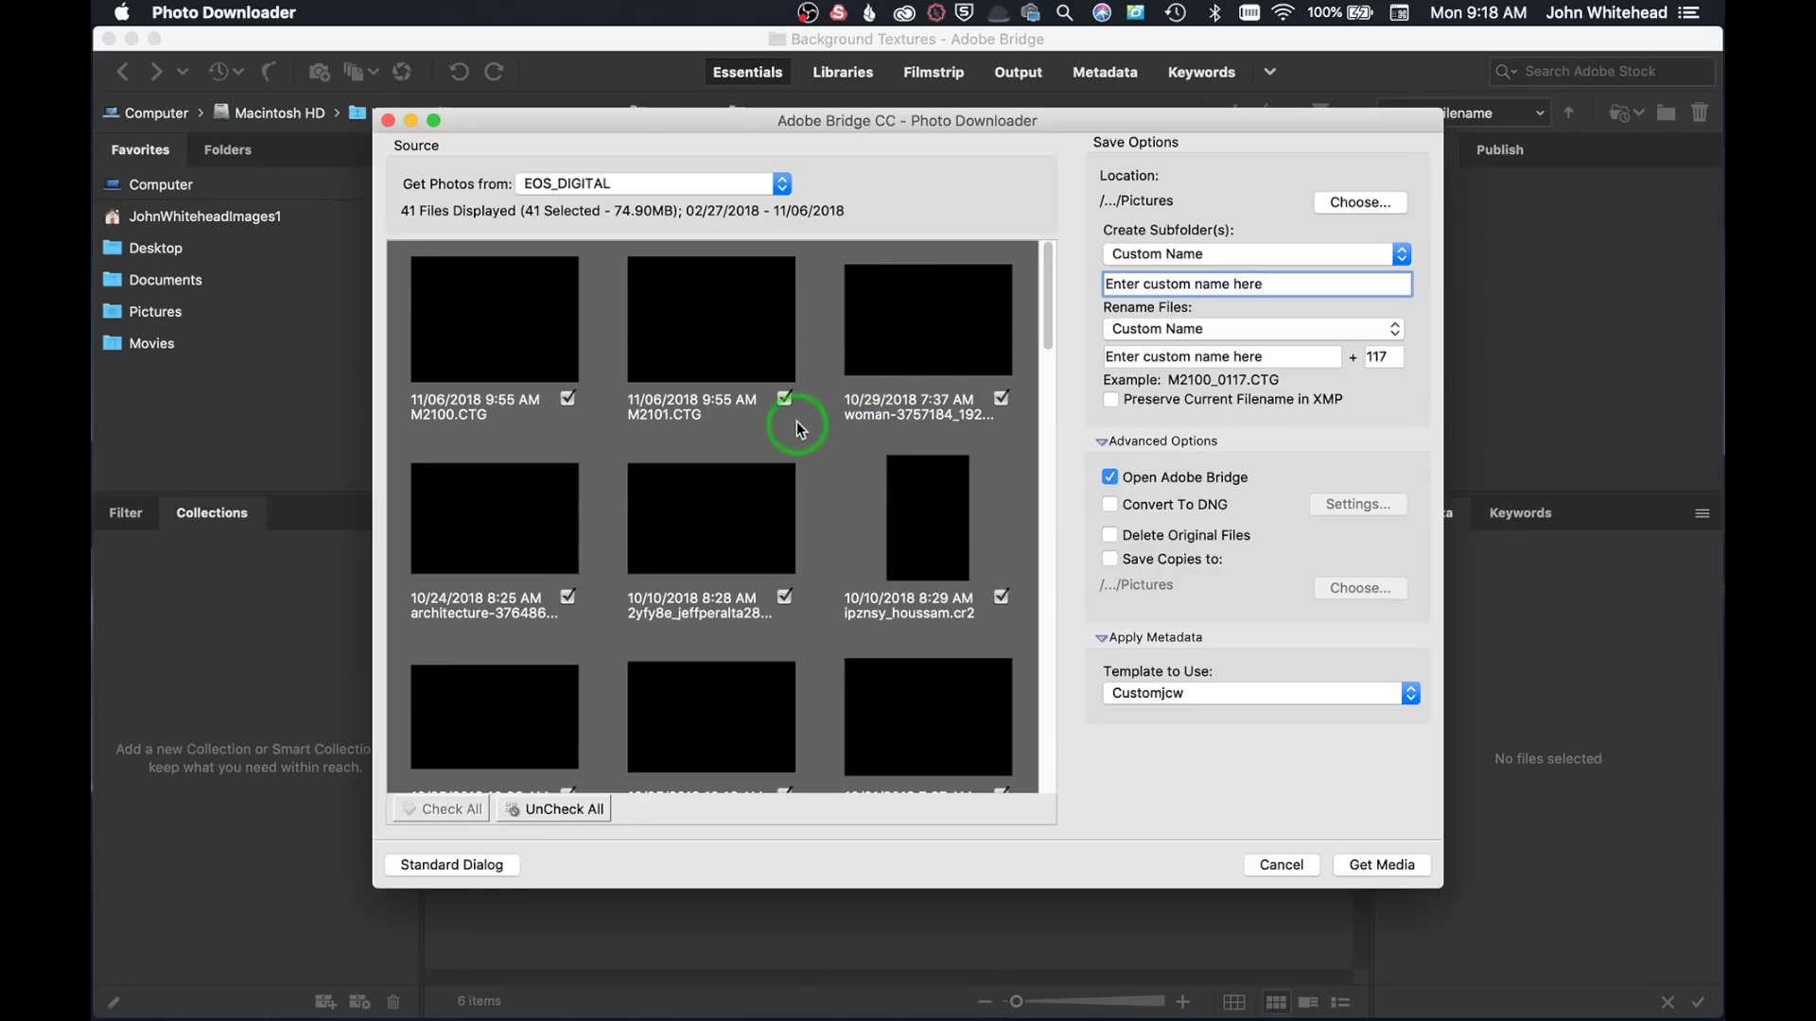
- Uncheck all photos in the downloader and mark only the attractive-1846127 and barn-1081686 images for download
{"action": "scroll", "coordinate": [799, 430], "scroll_direction": "down", "scroll_amount": 15}
{"action": "scroll", "coordinate": [787, 426], "scroll_direction": "up", "scroll_amount": 5}
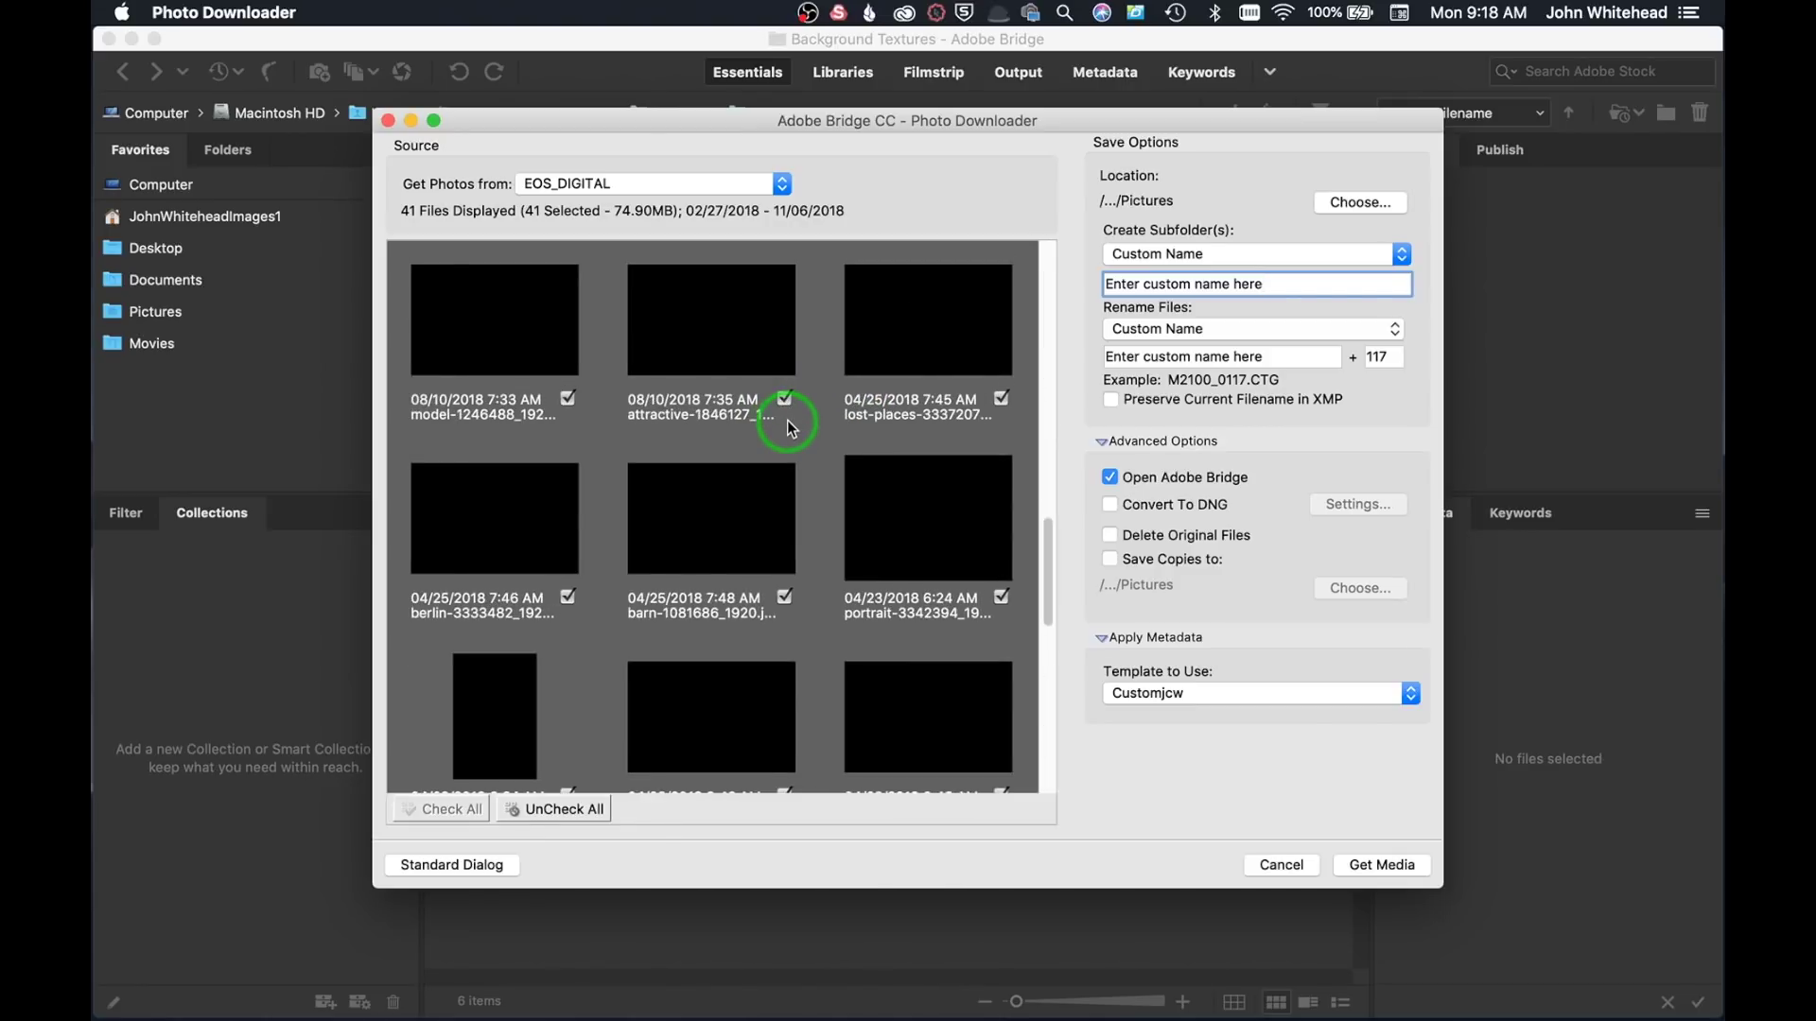
{"action": "left_click", "coordinate": [571, 815]}
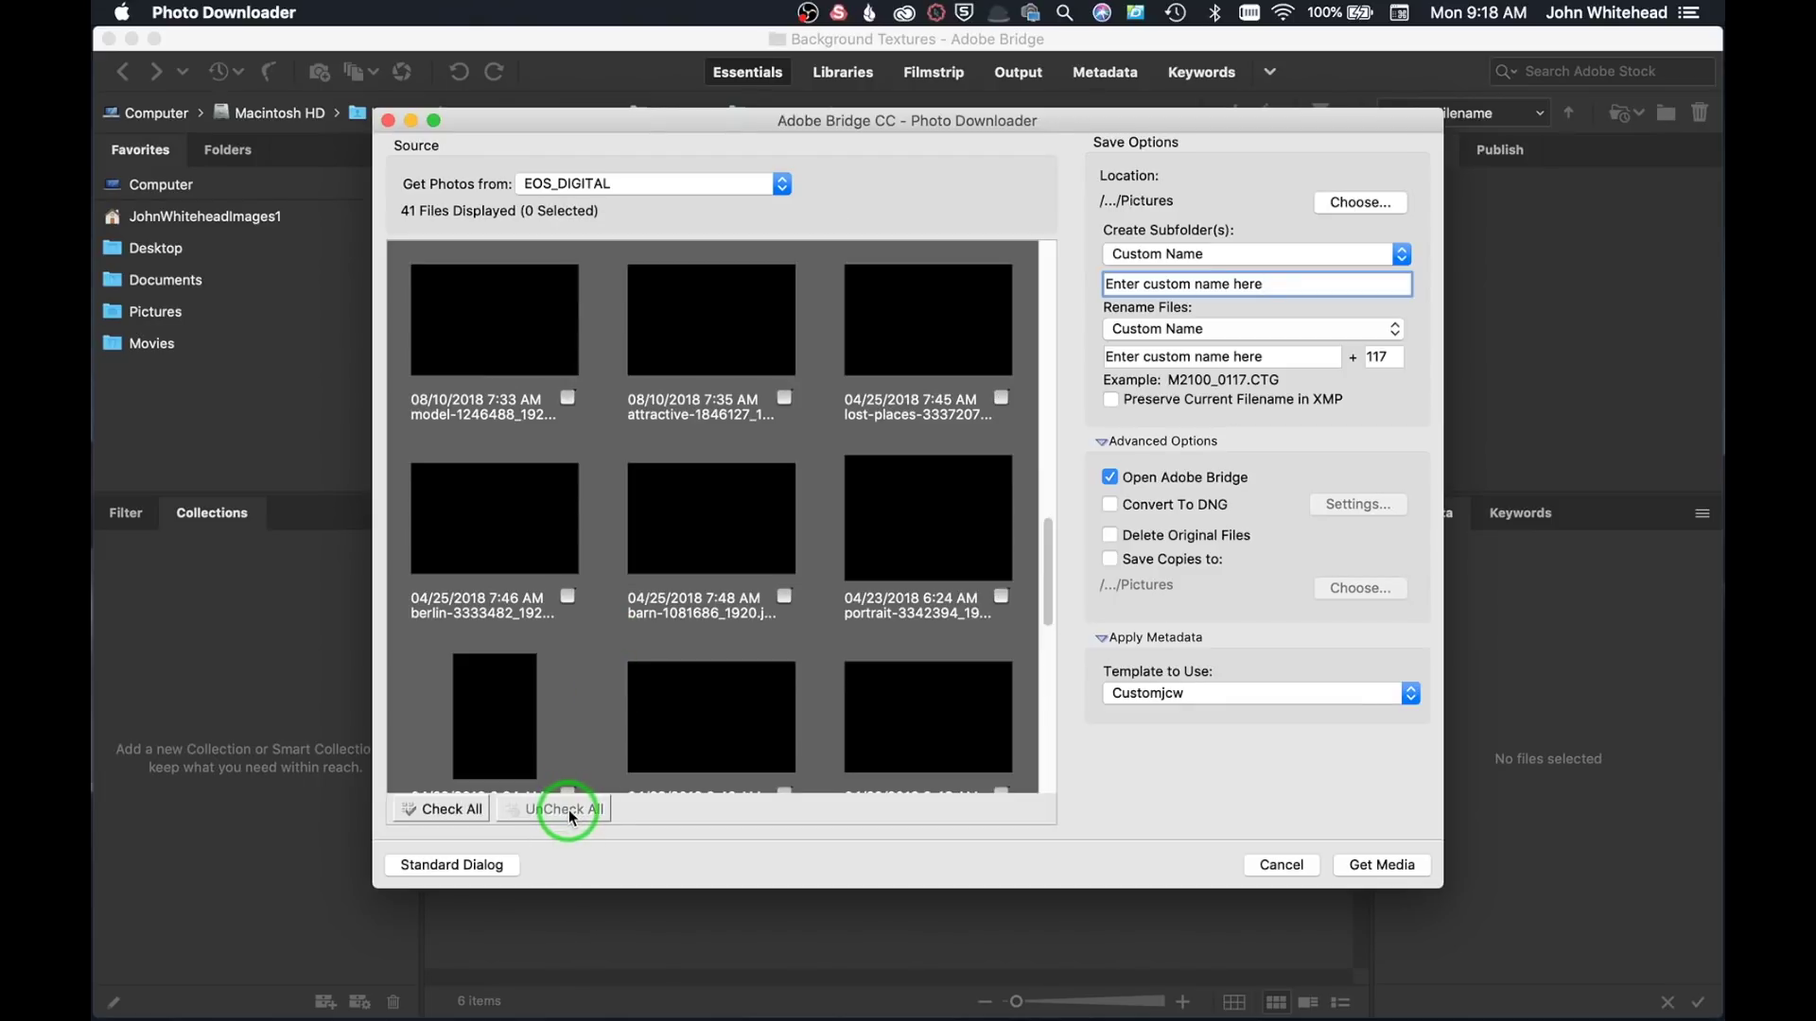
{"action": "scroll", "coordinate": [649, 690], "scroll_direction": "down", "scroll_amount": 1}
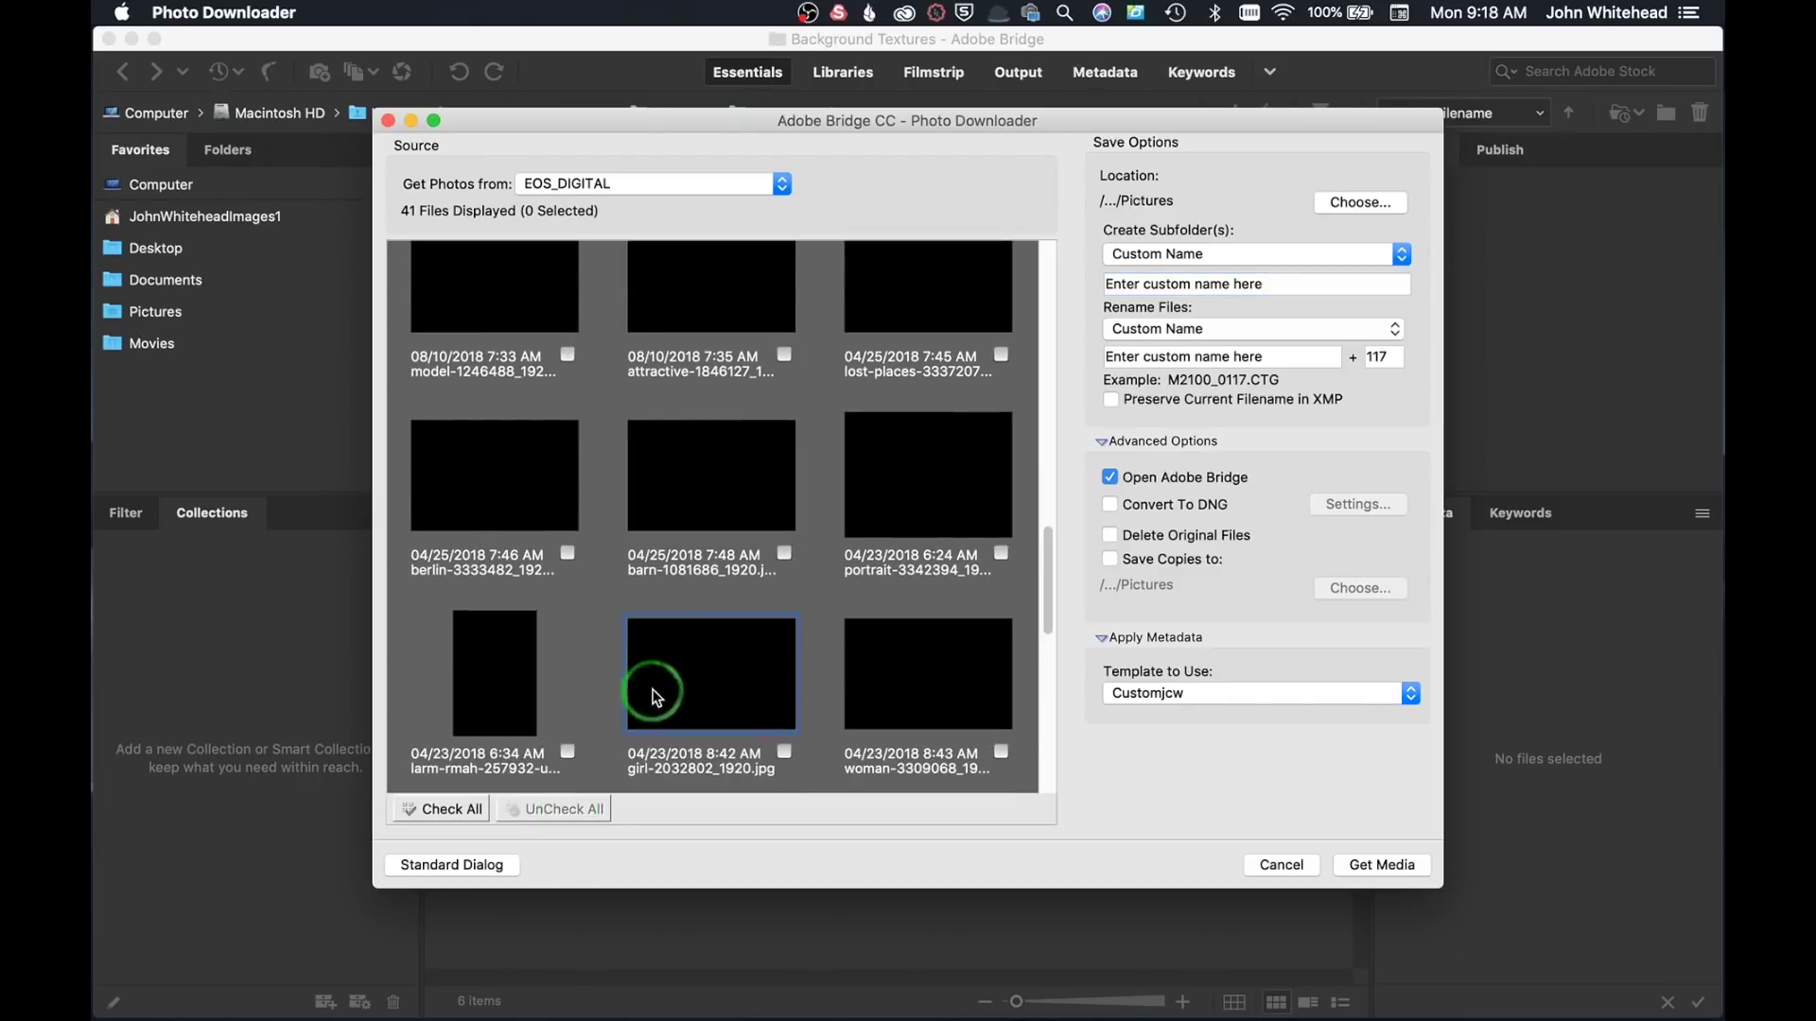
{"action": "left_click", "coordinate": [784, 354]}
{"action": "left_click", "coordinate": [783, 598]}
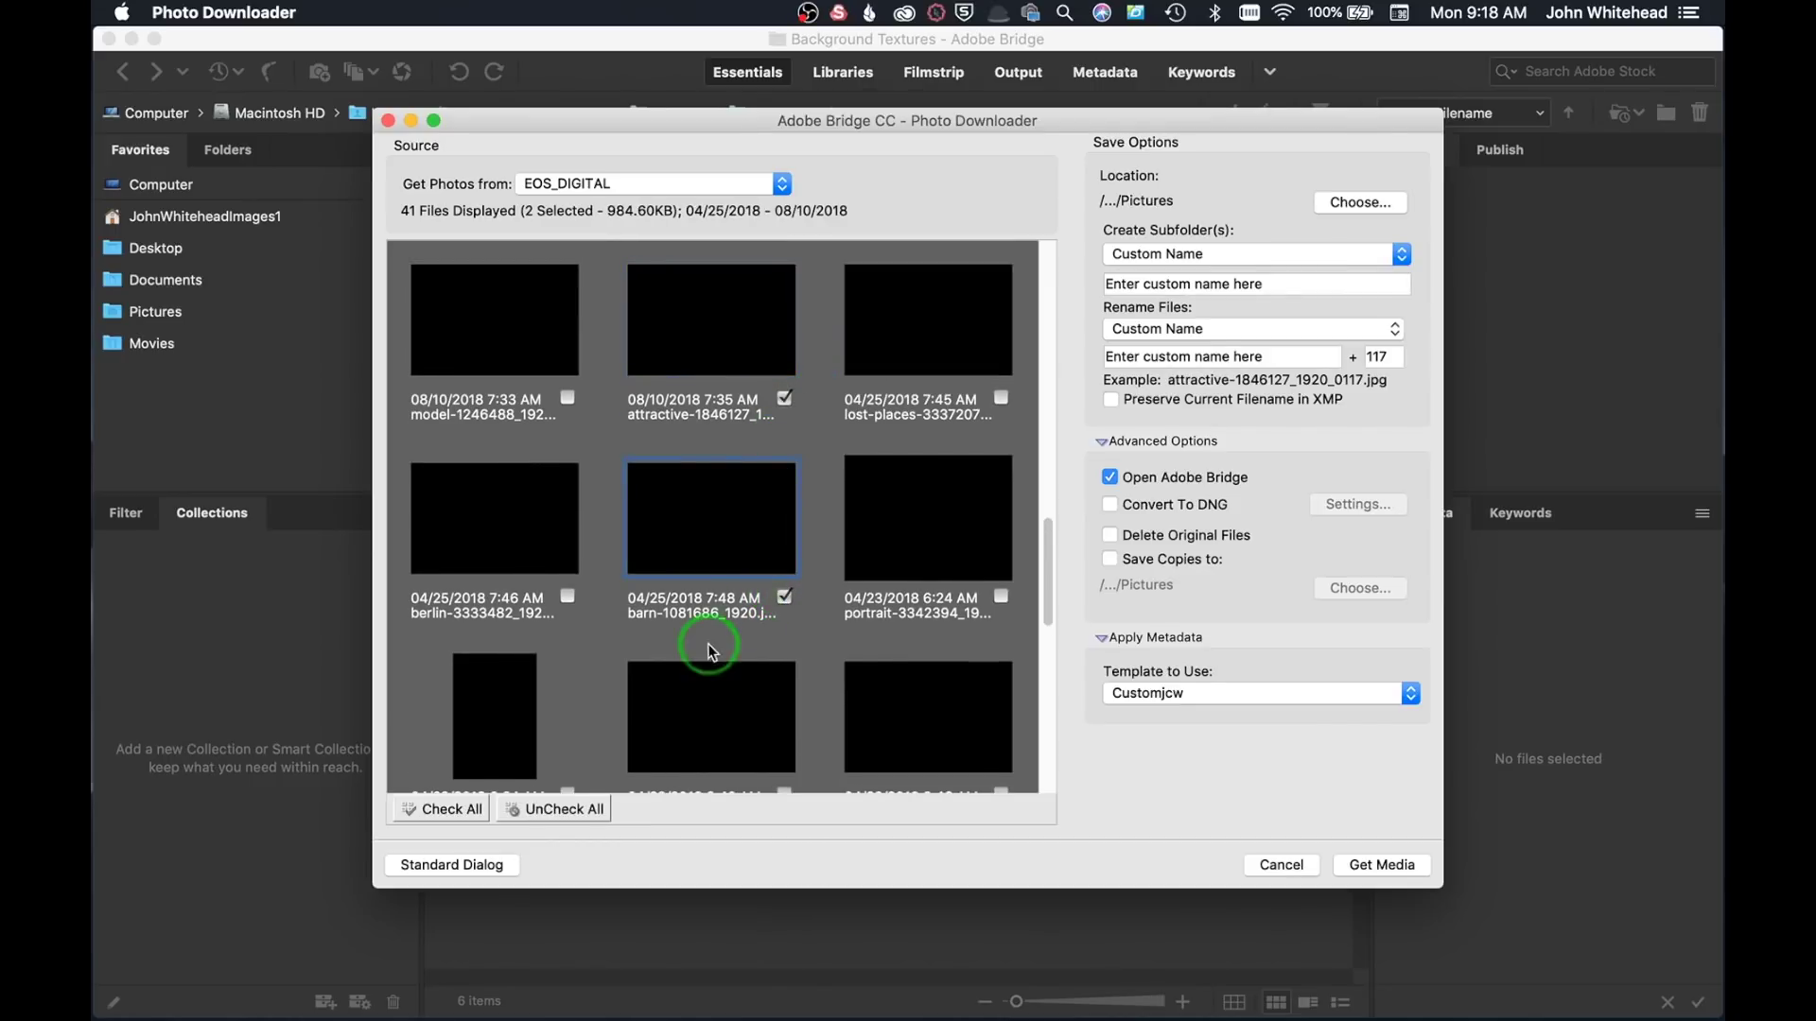
- Mark all photos on the card for download
{"action": "left_click", "coordinate": [454, 811]}
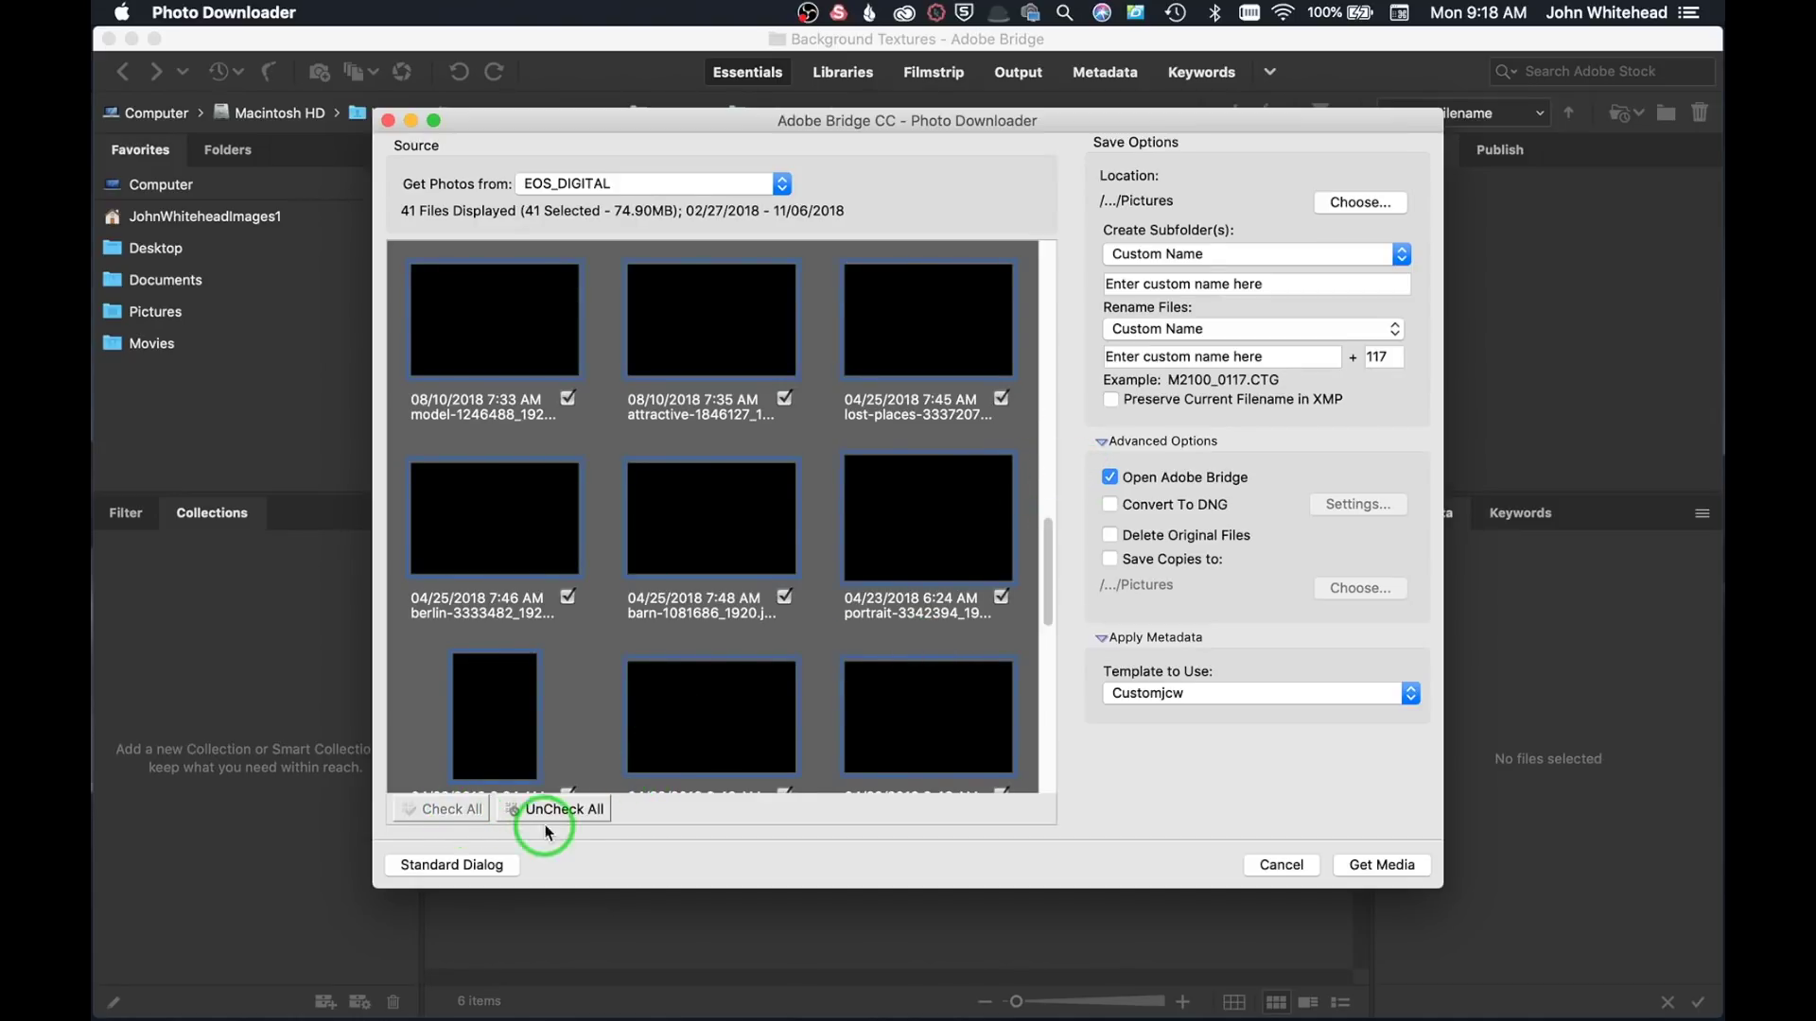
- Compare the downloader's standard dialog with the advanced one, and look through the available save-location folders while keeping Pictures
{"action": "left_click", "coordinate": [486, 864]}
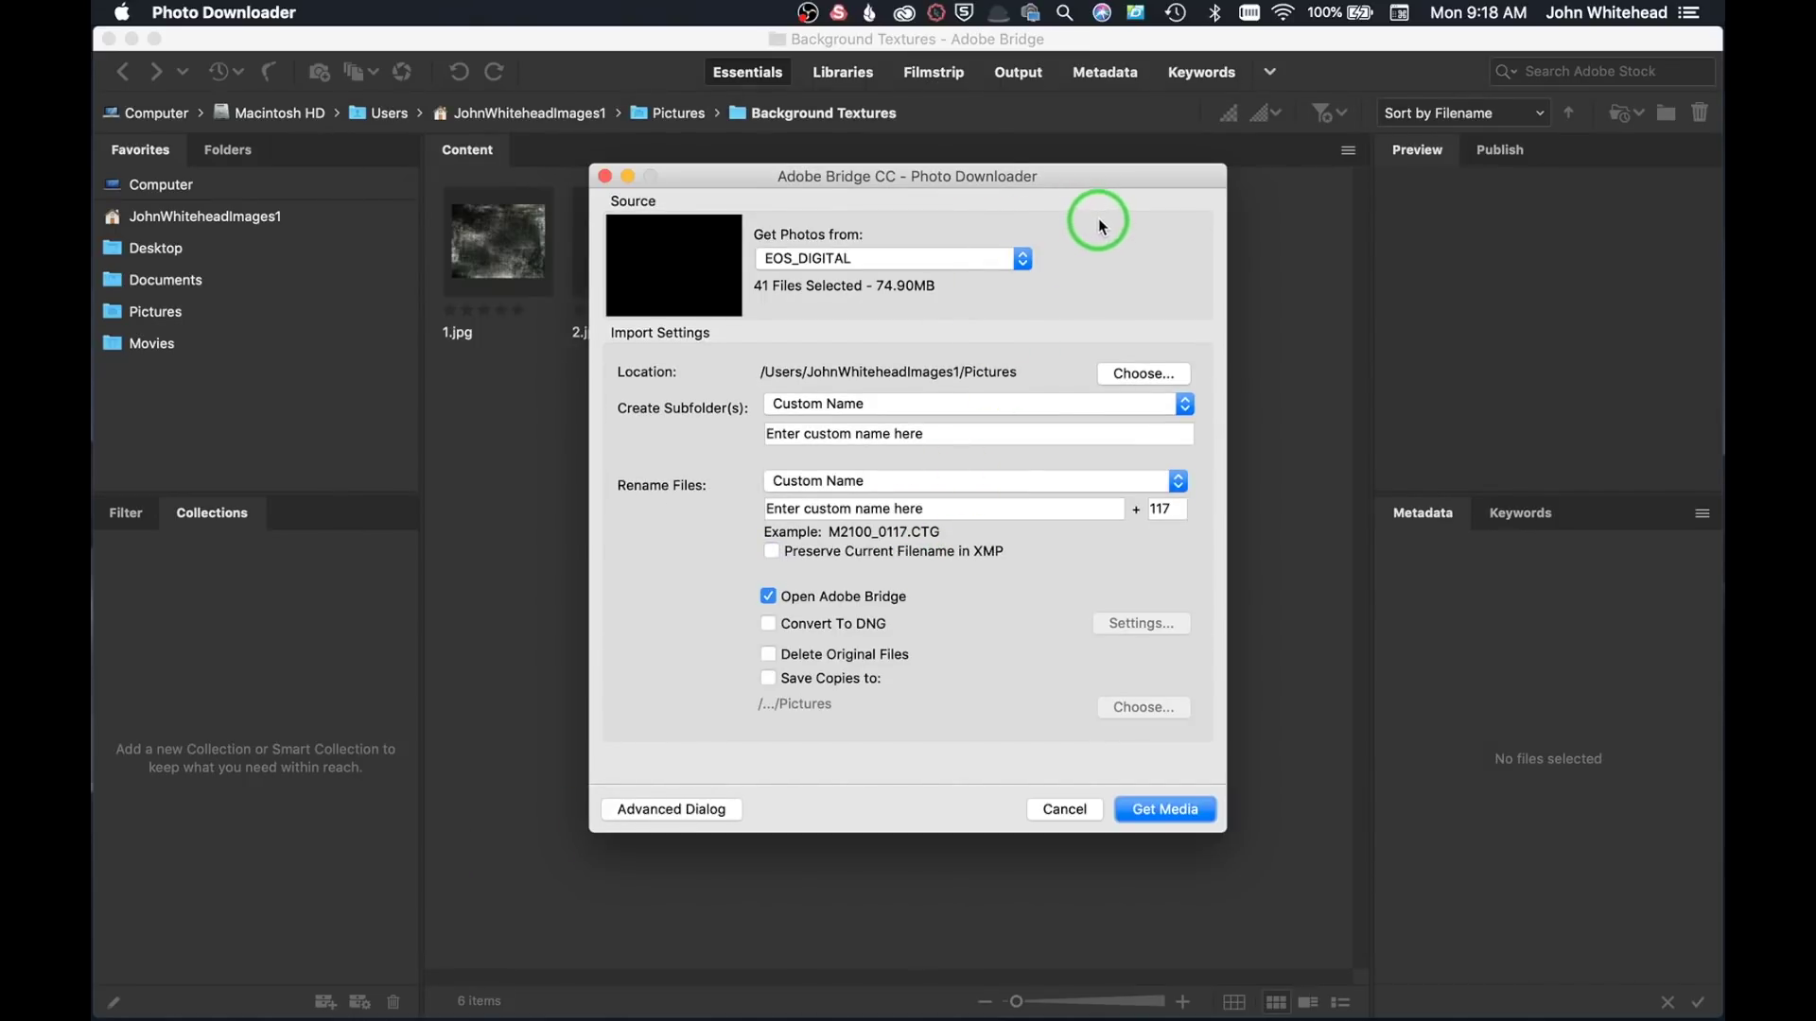
{"action": "left_click", "coordinate": [673, 810]}
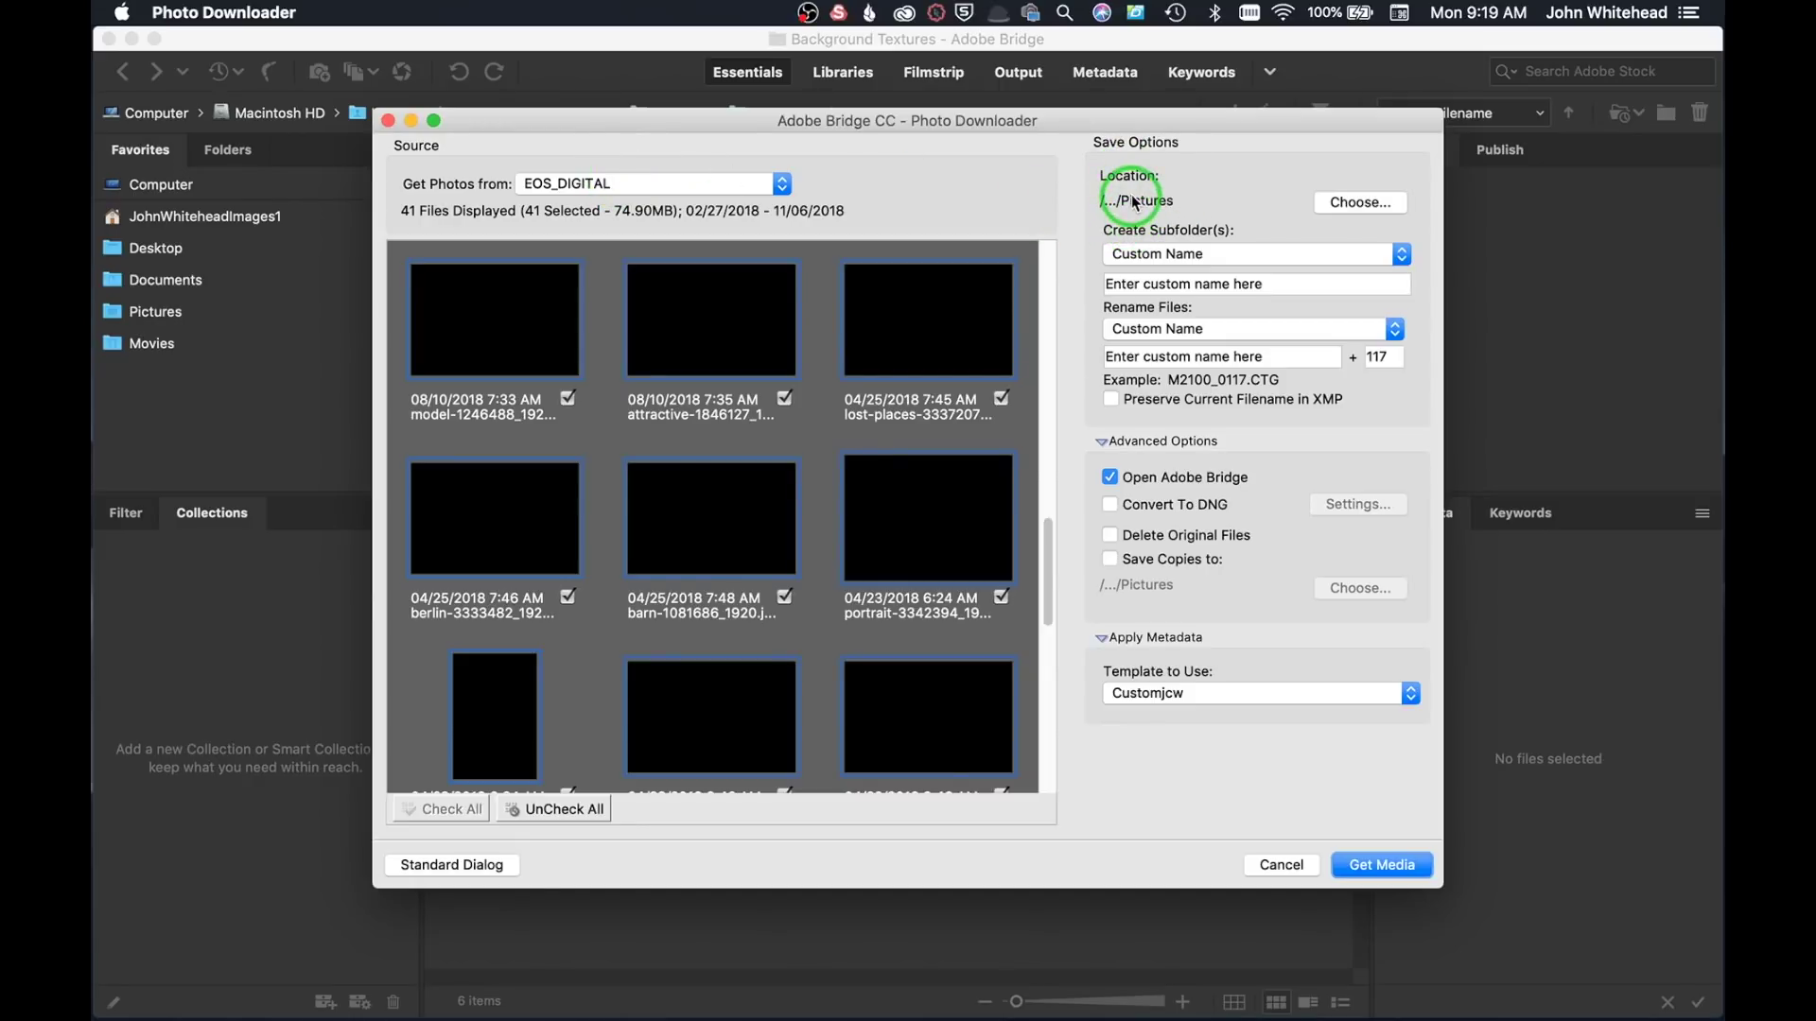
{"action": "left_click", "coordinate": [1340, 205]}
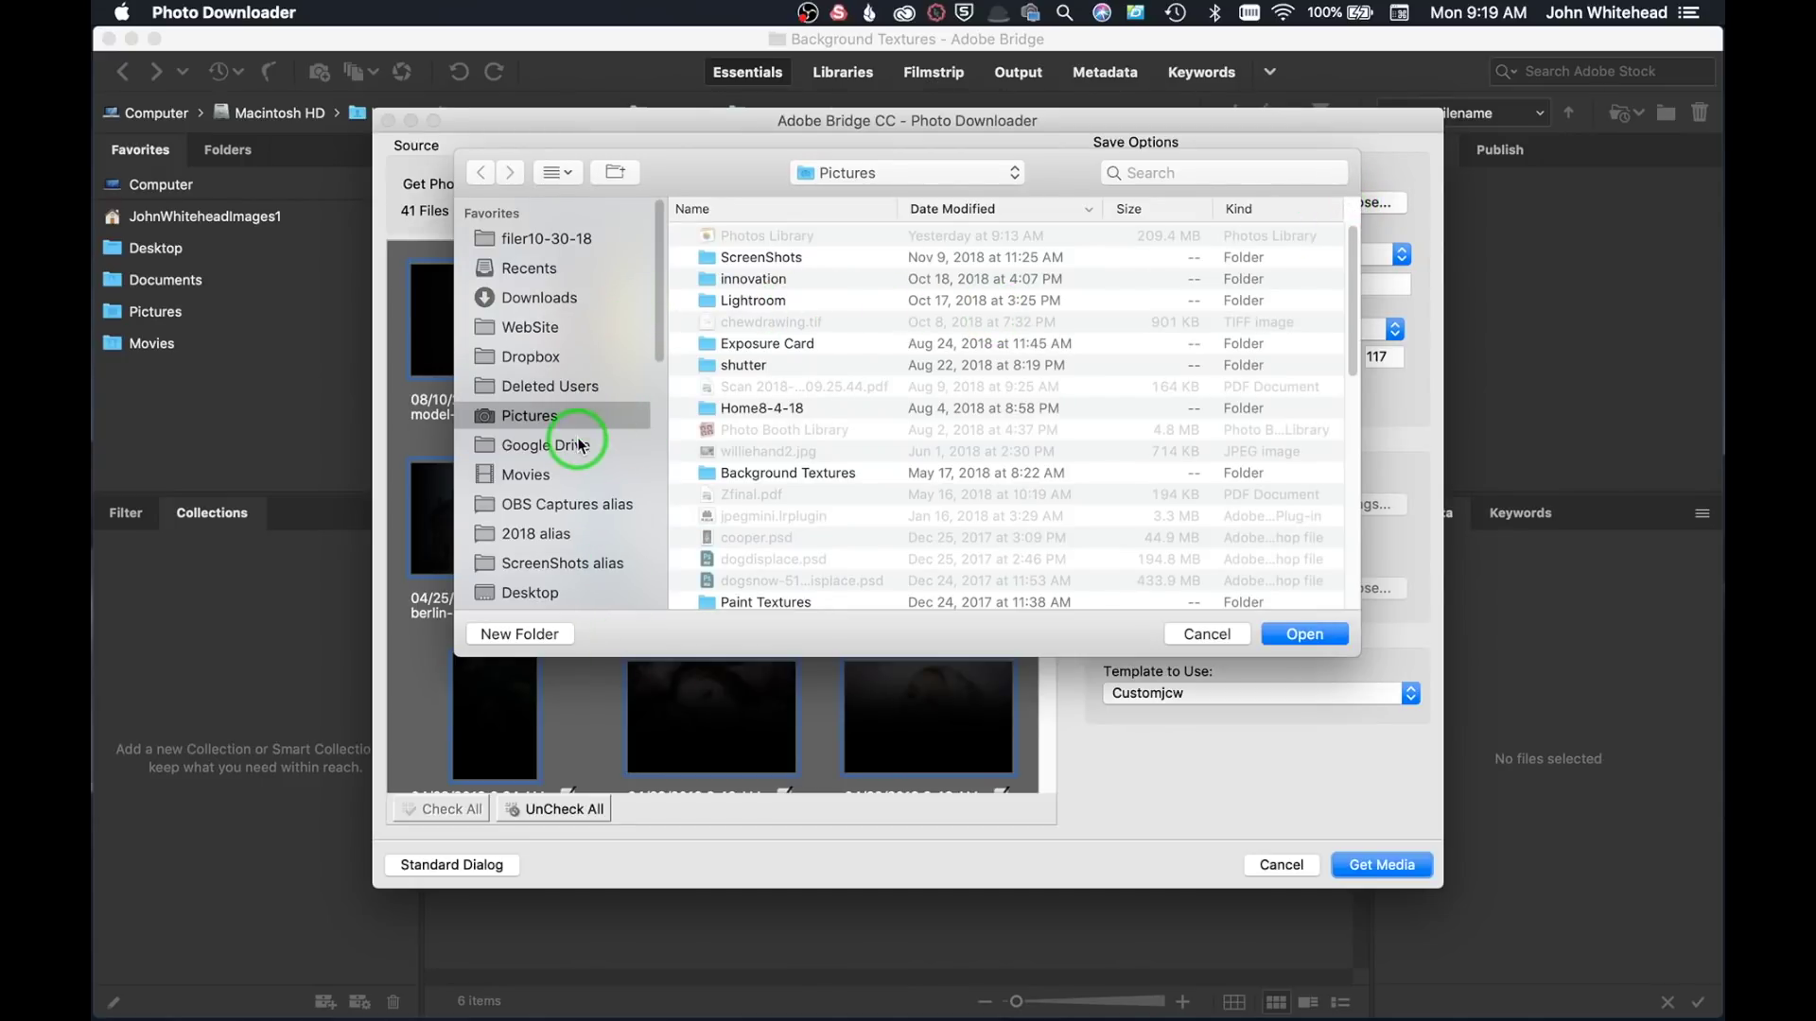
{"action": "scroll", "coordinate": [568, 430], "scroll_direction": "down", "scroll_amount": 10}
{"action": "scroll", "coordinate": [567, 429], "scroll_direction": "up", "scroll_amount": 10}
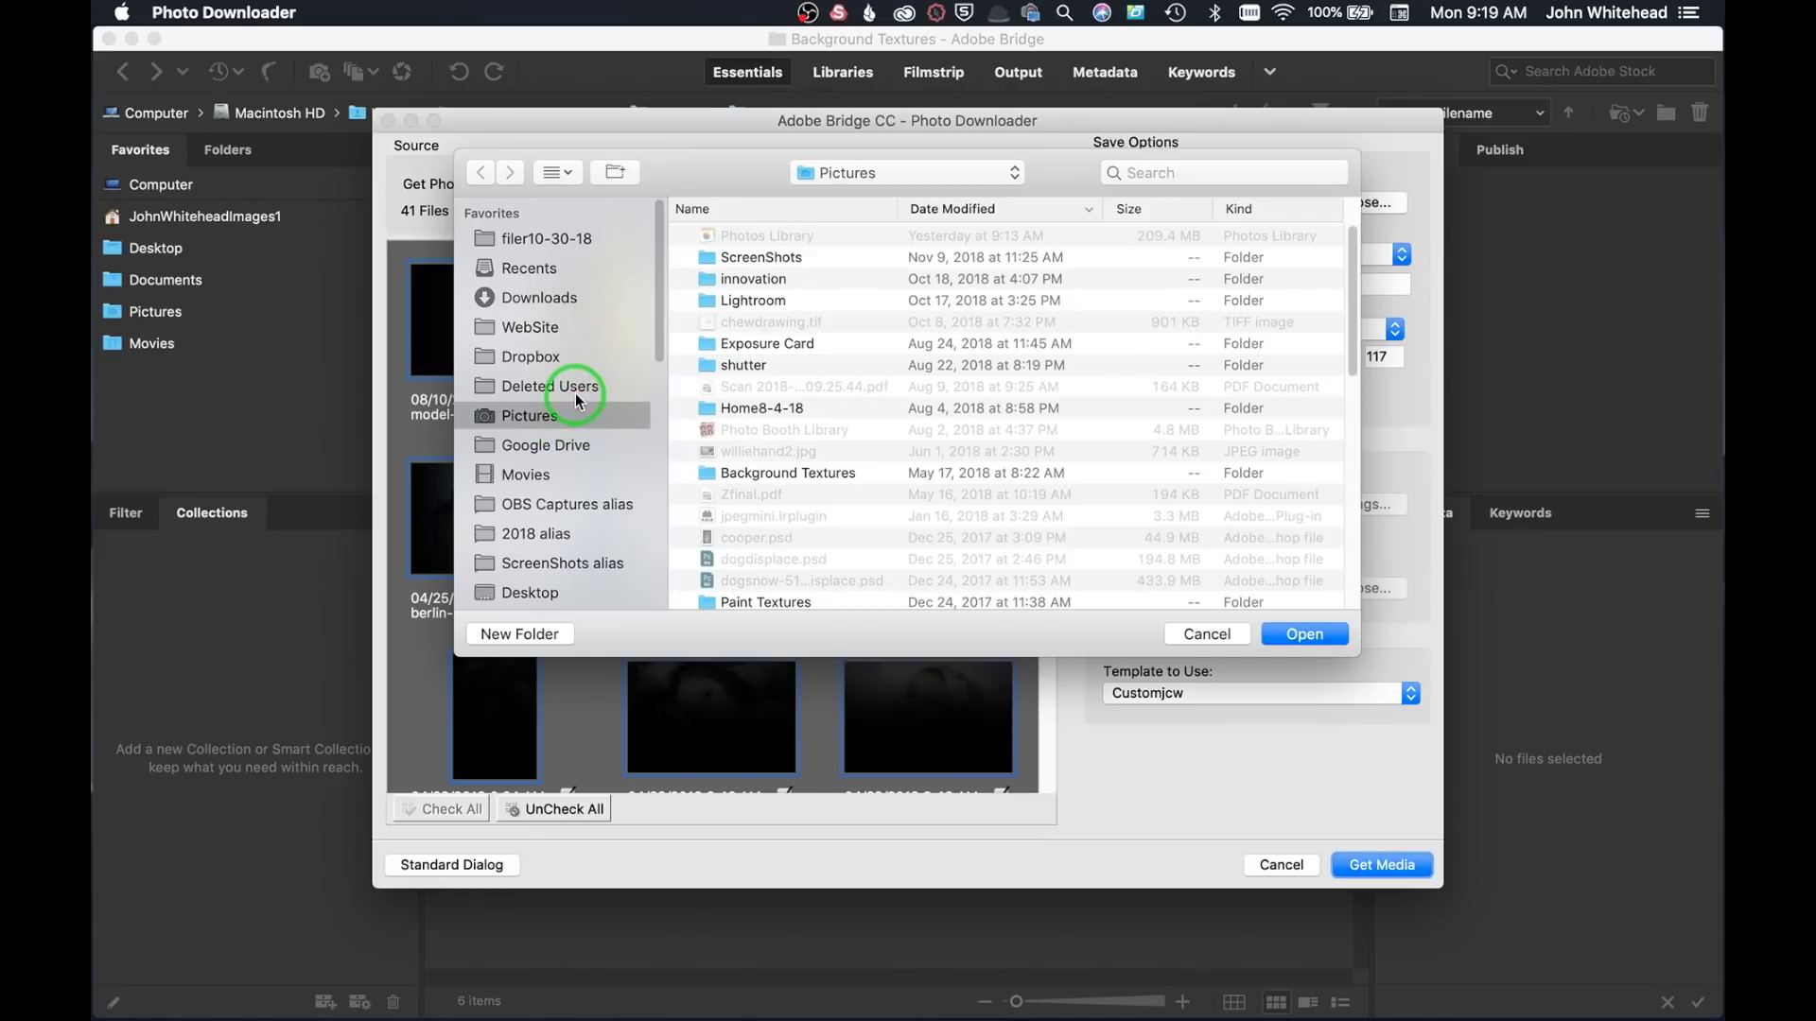
{"action": "left_click", "coordinate": [1197, 632]}
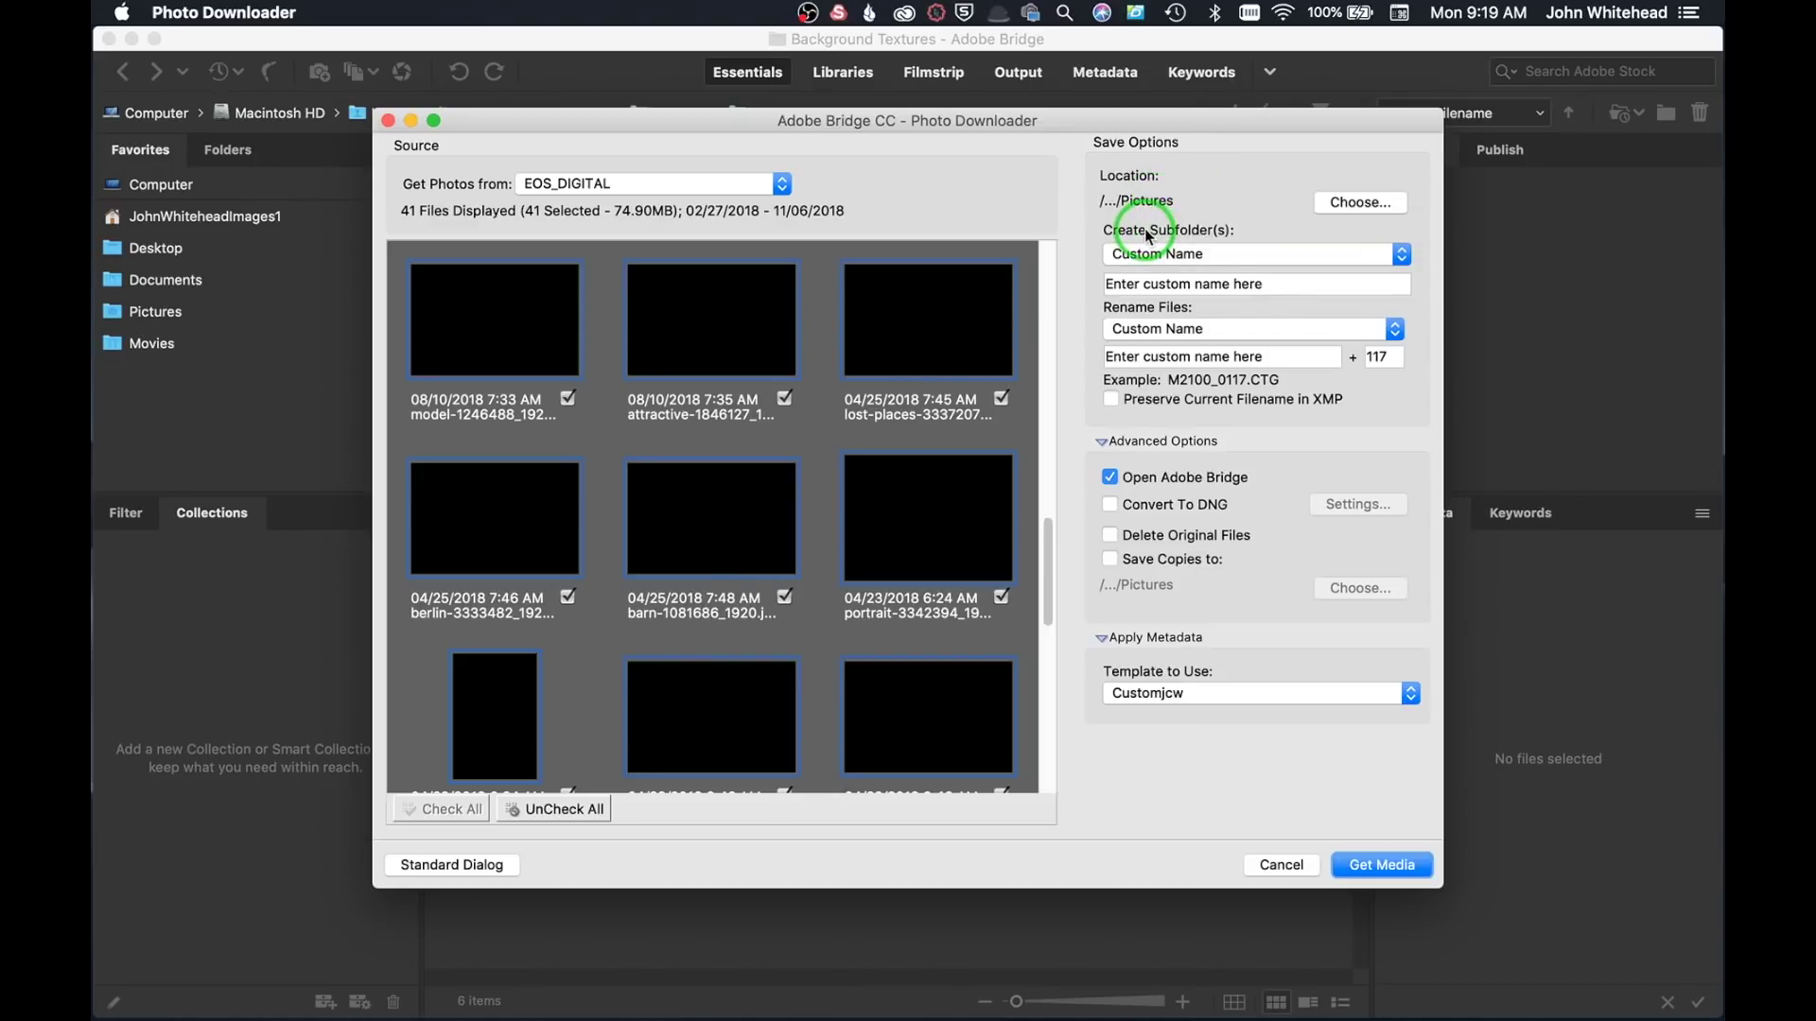
- Keep Custom Name as the subfolder naming and name the subfolder Bridge Items 11-12-2018
{"action": "left_click", "coordinate": [1211, 259]}
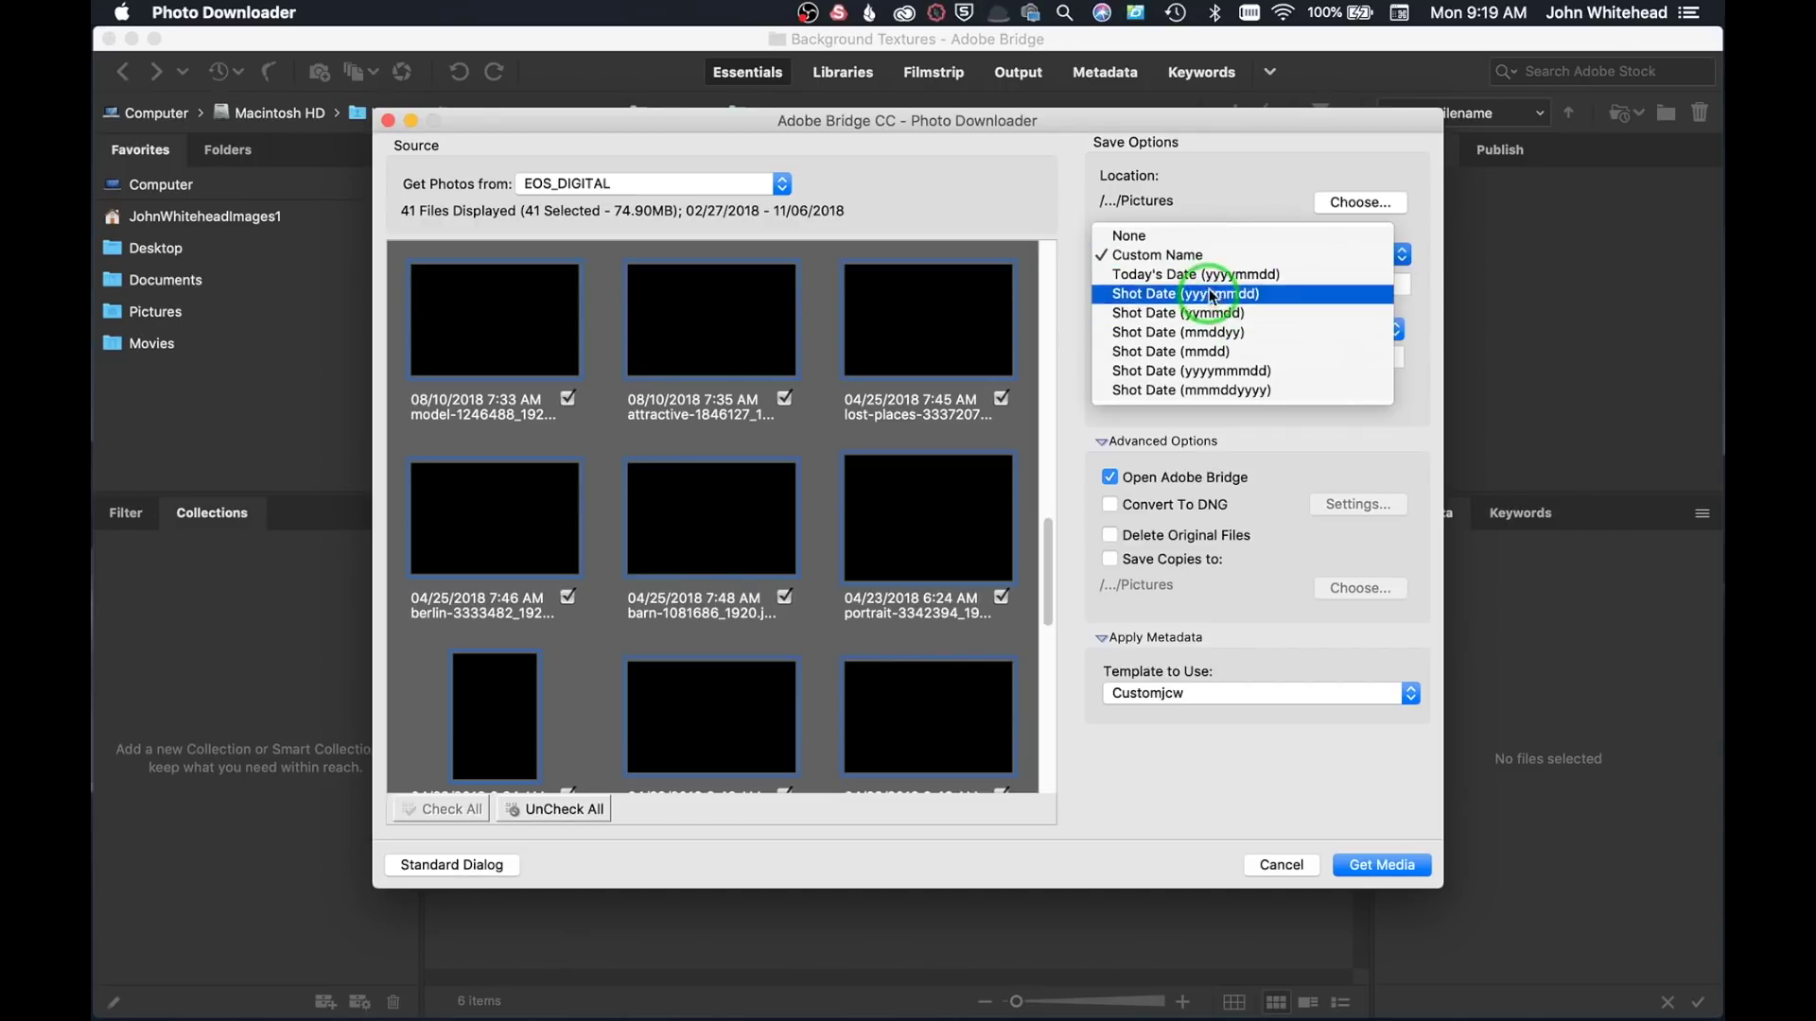
{"action": "left_click", "coordinate": [1214, 252]}
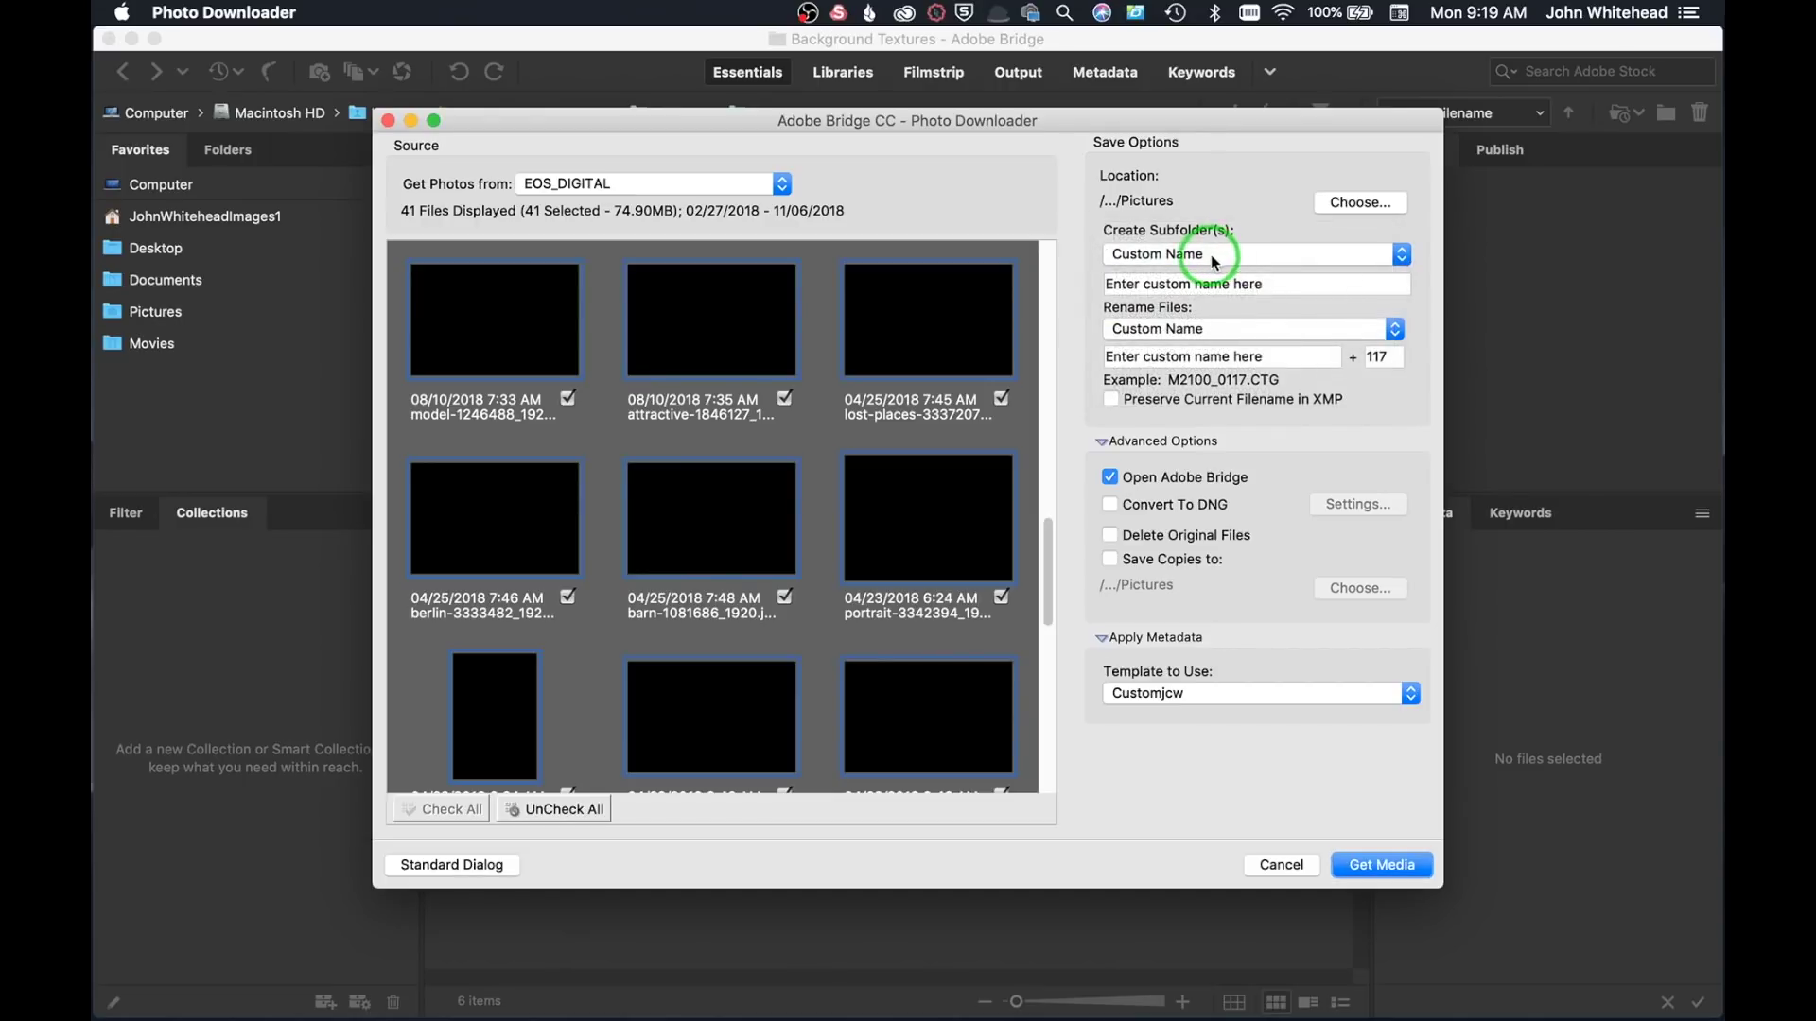
{"action": "left_click", "coordinate": [1212, 252]}
{"action": "left_click", "coordinate": [1212, 252]}
{"action": "left_click", "coordinate": [1279, 289]}
{"action": "left_click_drag", "start_coordinate": [1281, 293], "coordinate": [1140, 320]}
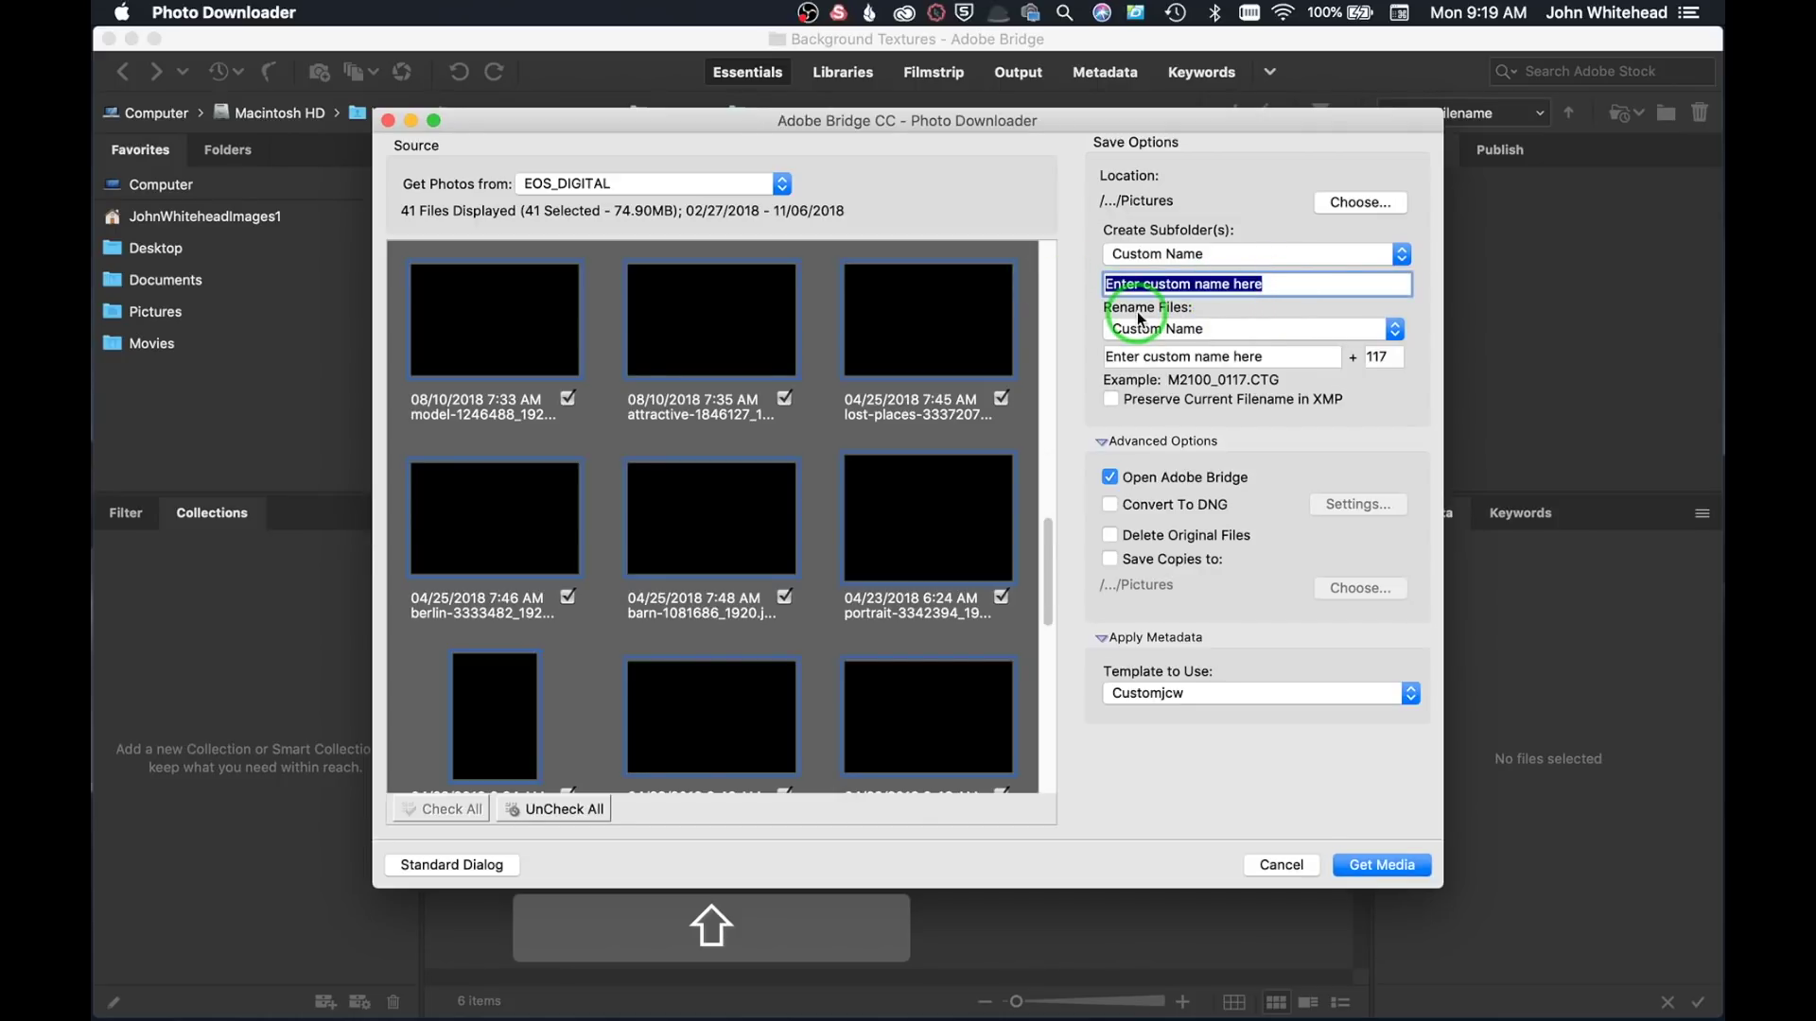
{"action": "type", "text": "D"}
{"action": "type", "text": "ridge It"}
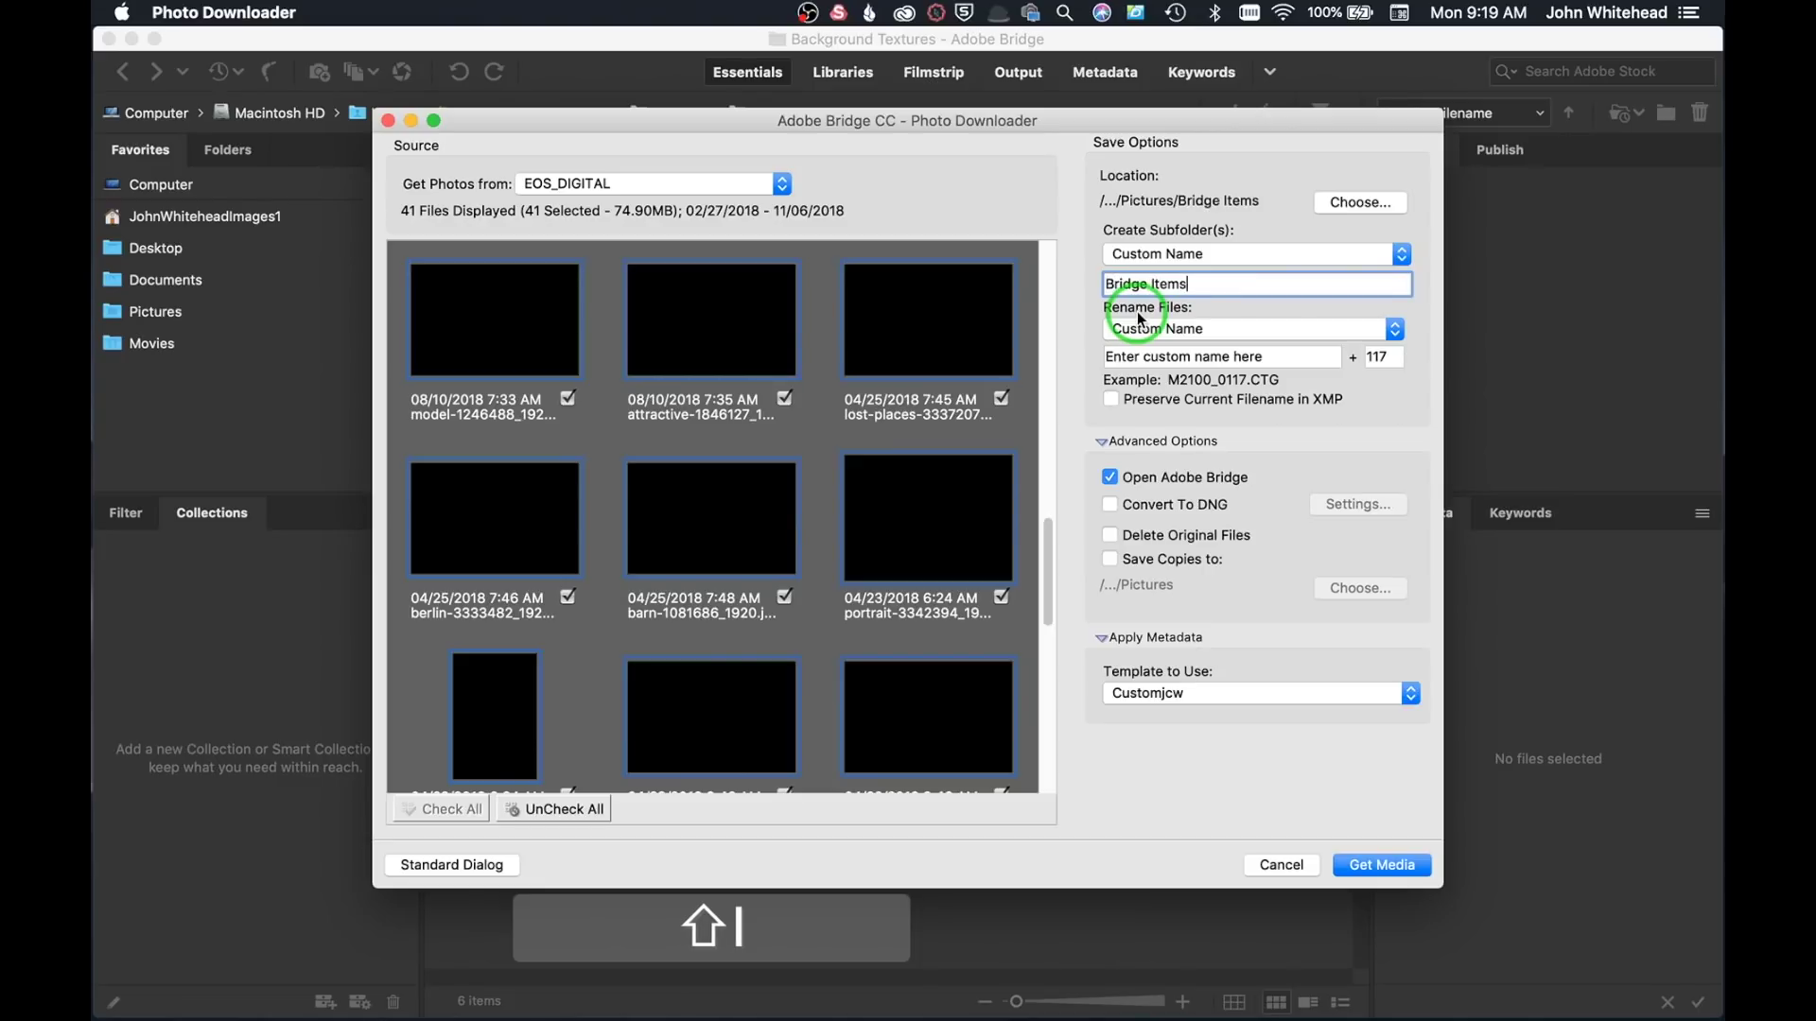
{"action": "type", "text": "ems"}
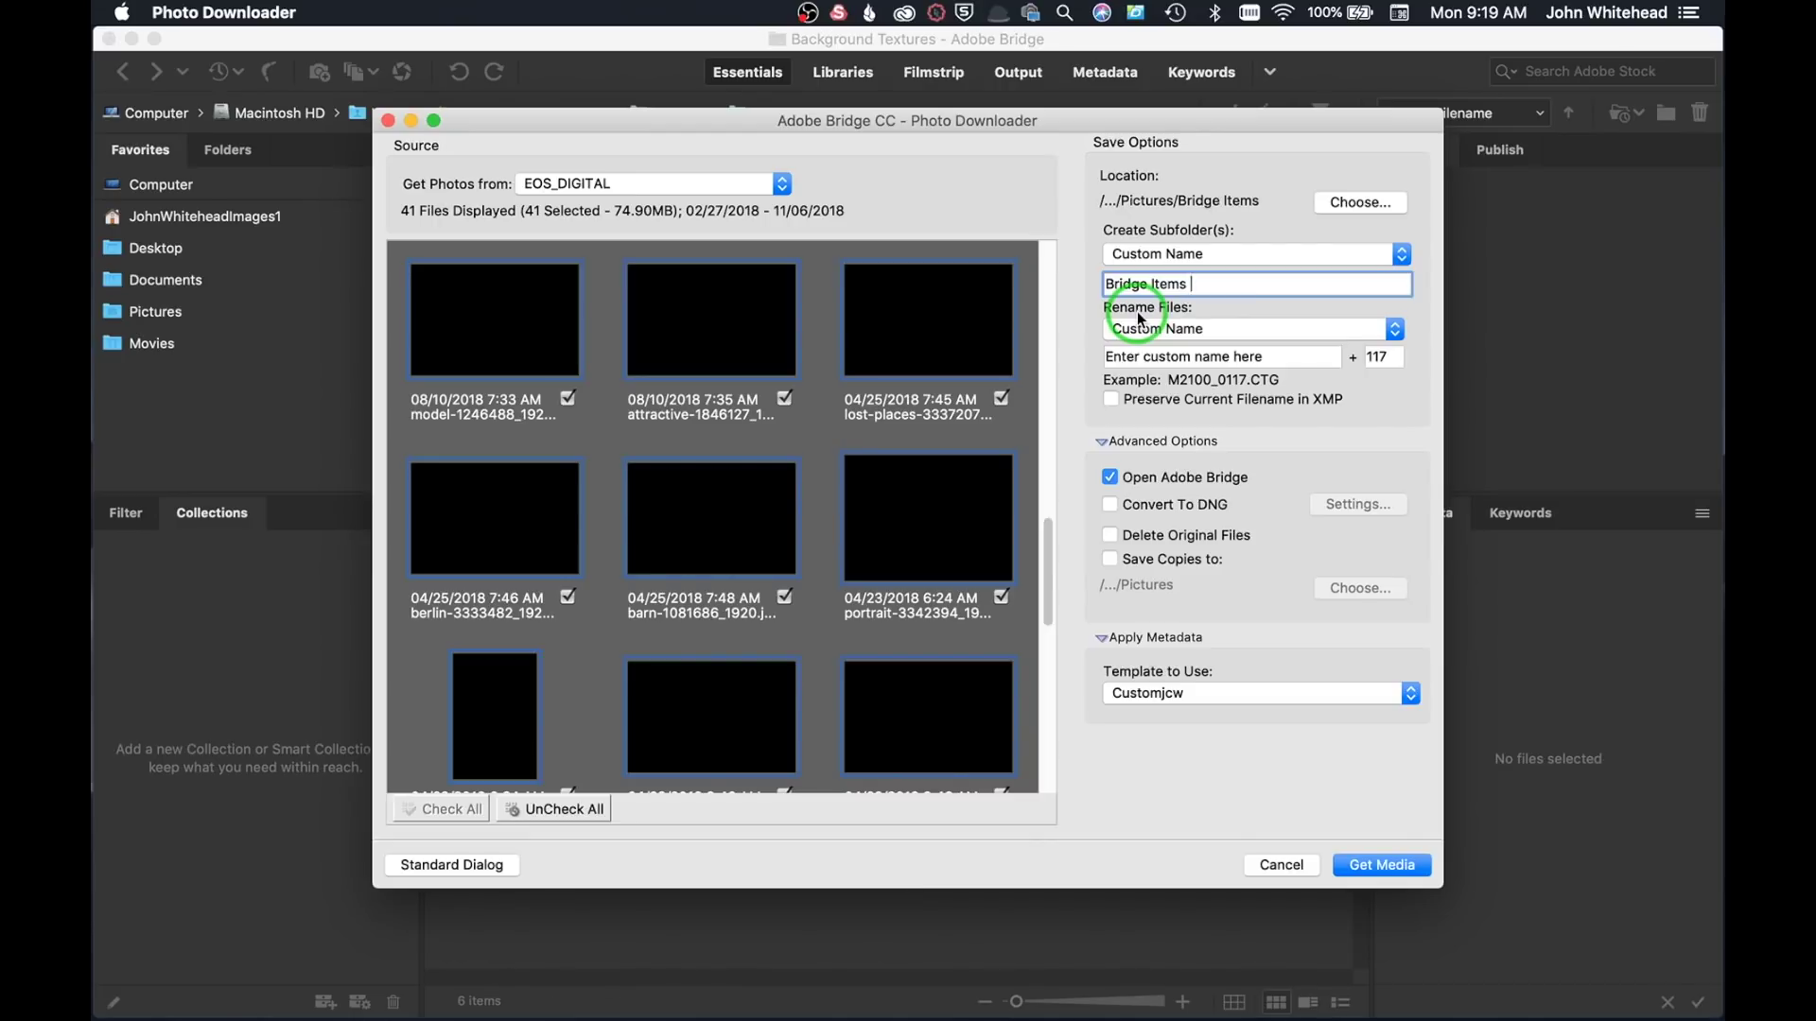
{"action": "left_click", "coordinate": [1490, 12]}
{"action": "left_click", "coordinate": [1489, 12]}
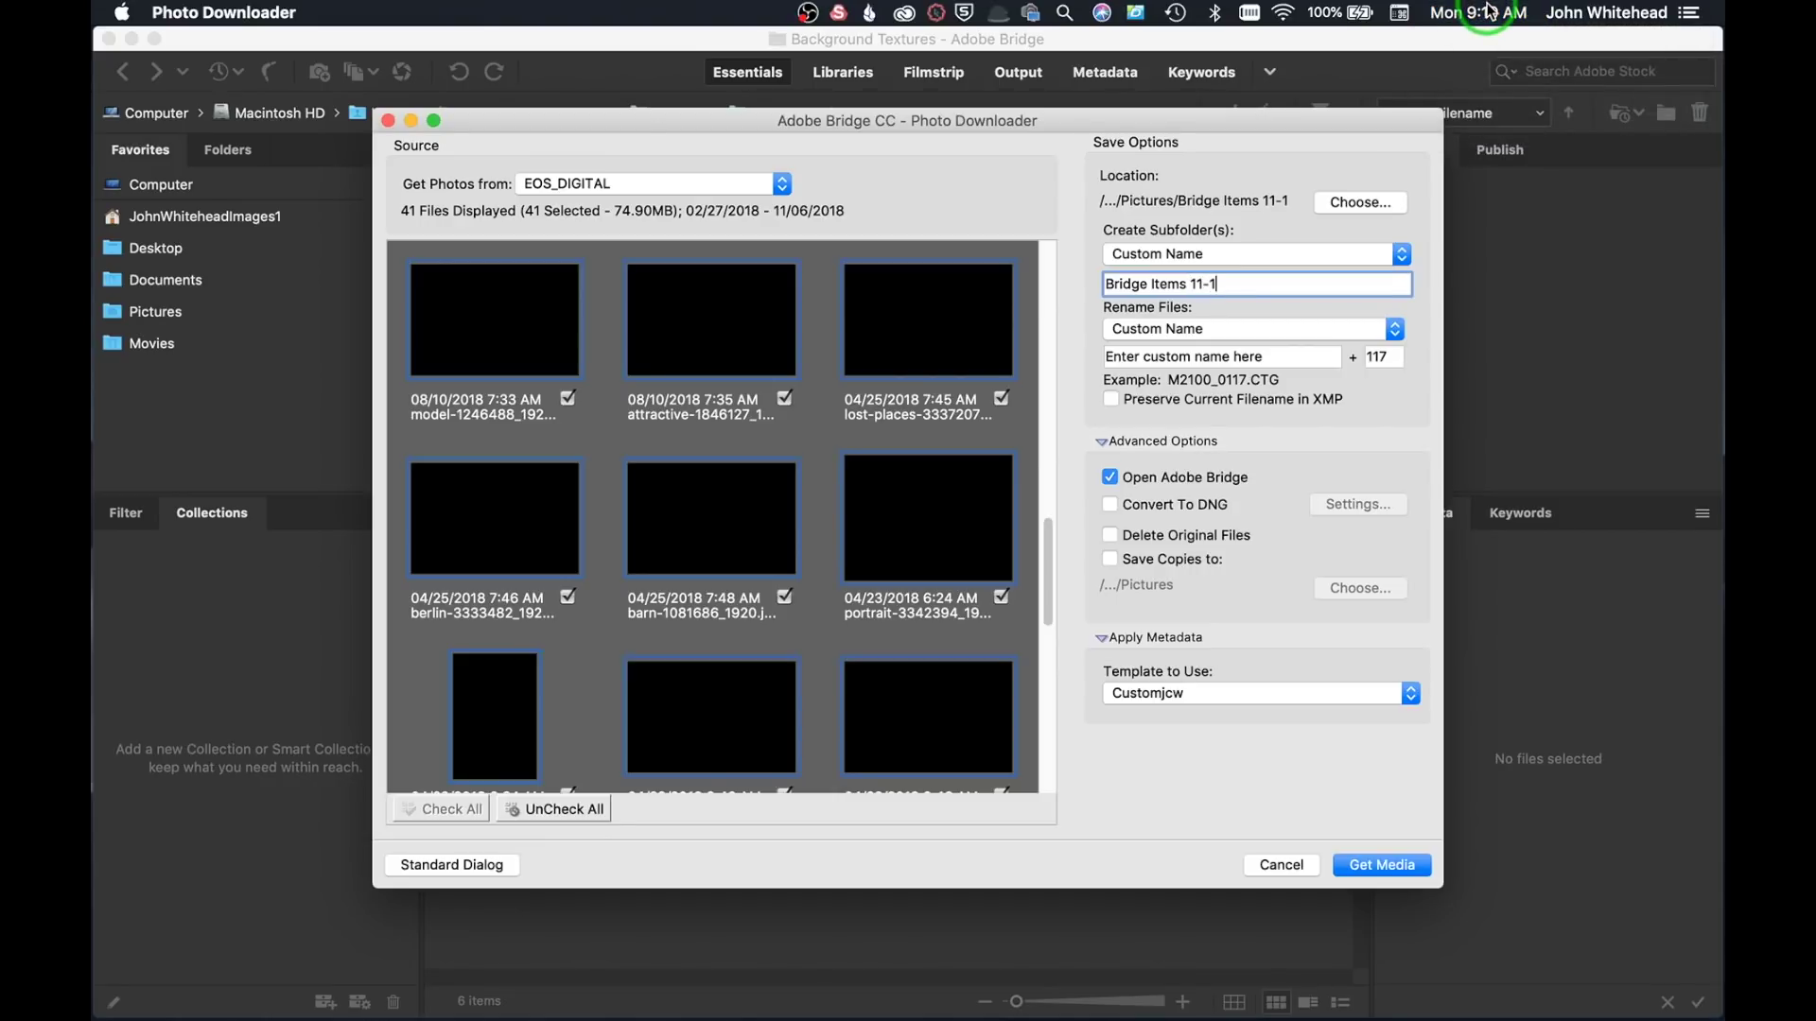
{"action": "type", "text": "2018"}
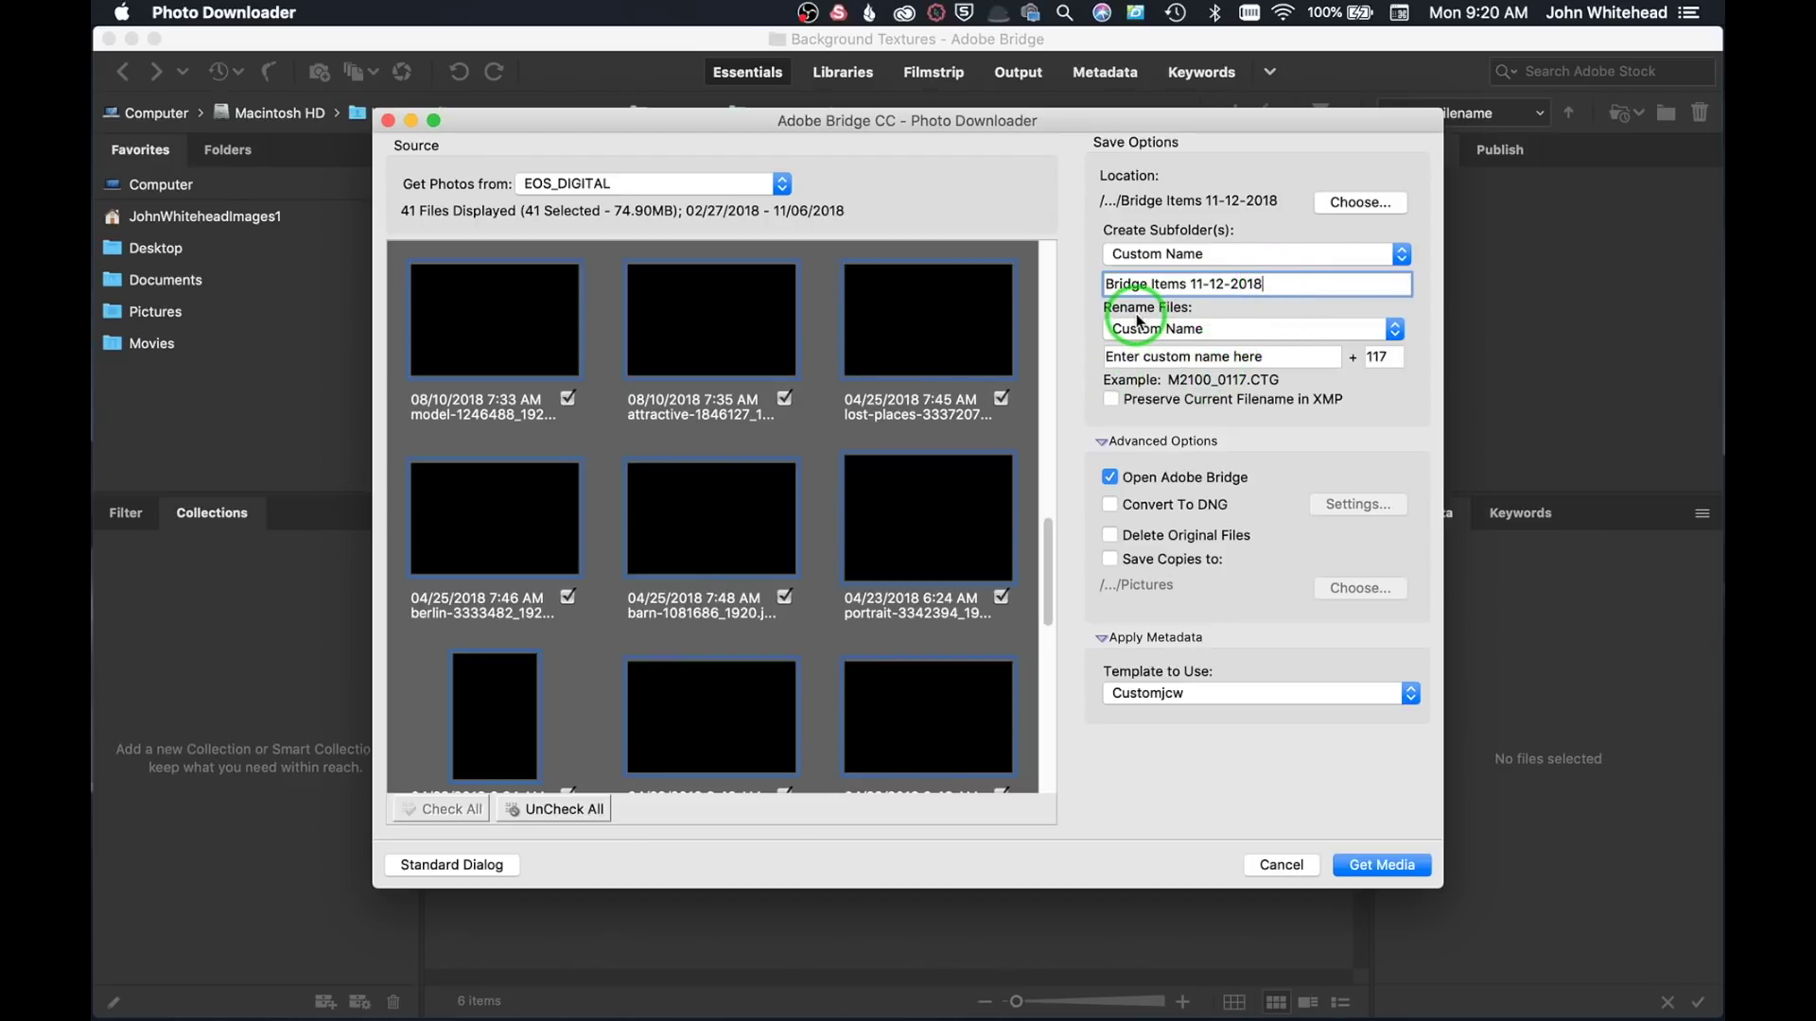
- Rename the imported files with the custom name bridge and a starting number of 001
{"action": "left_click", "coordinate": [1179, 329]}
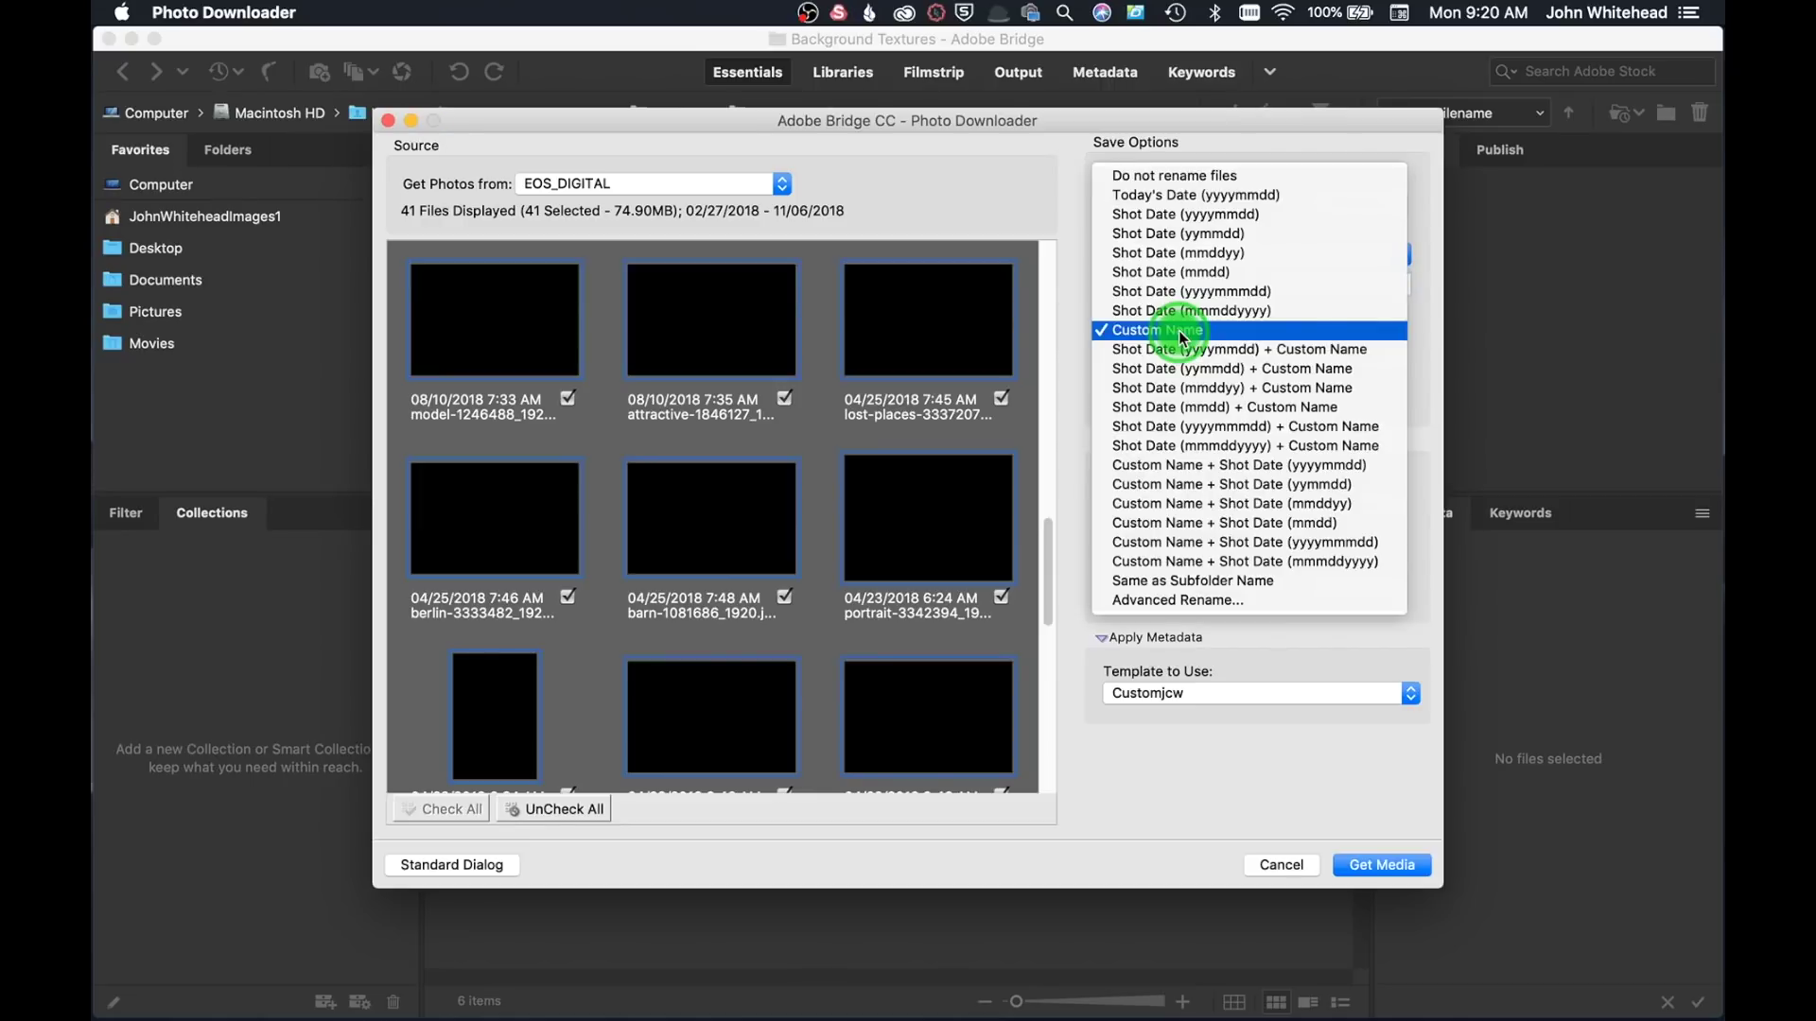
{"action": "left_click", "coordinate": [1179, 331]}
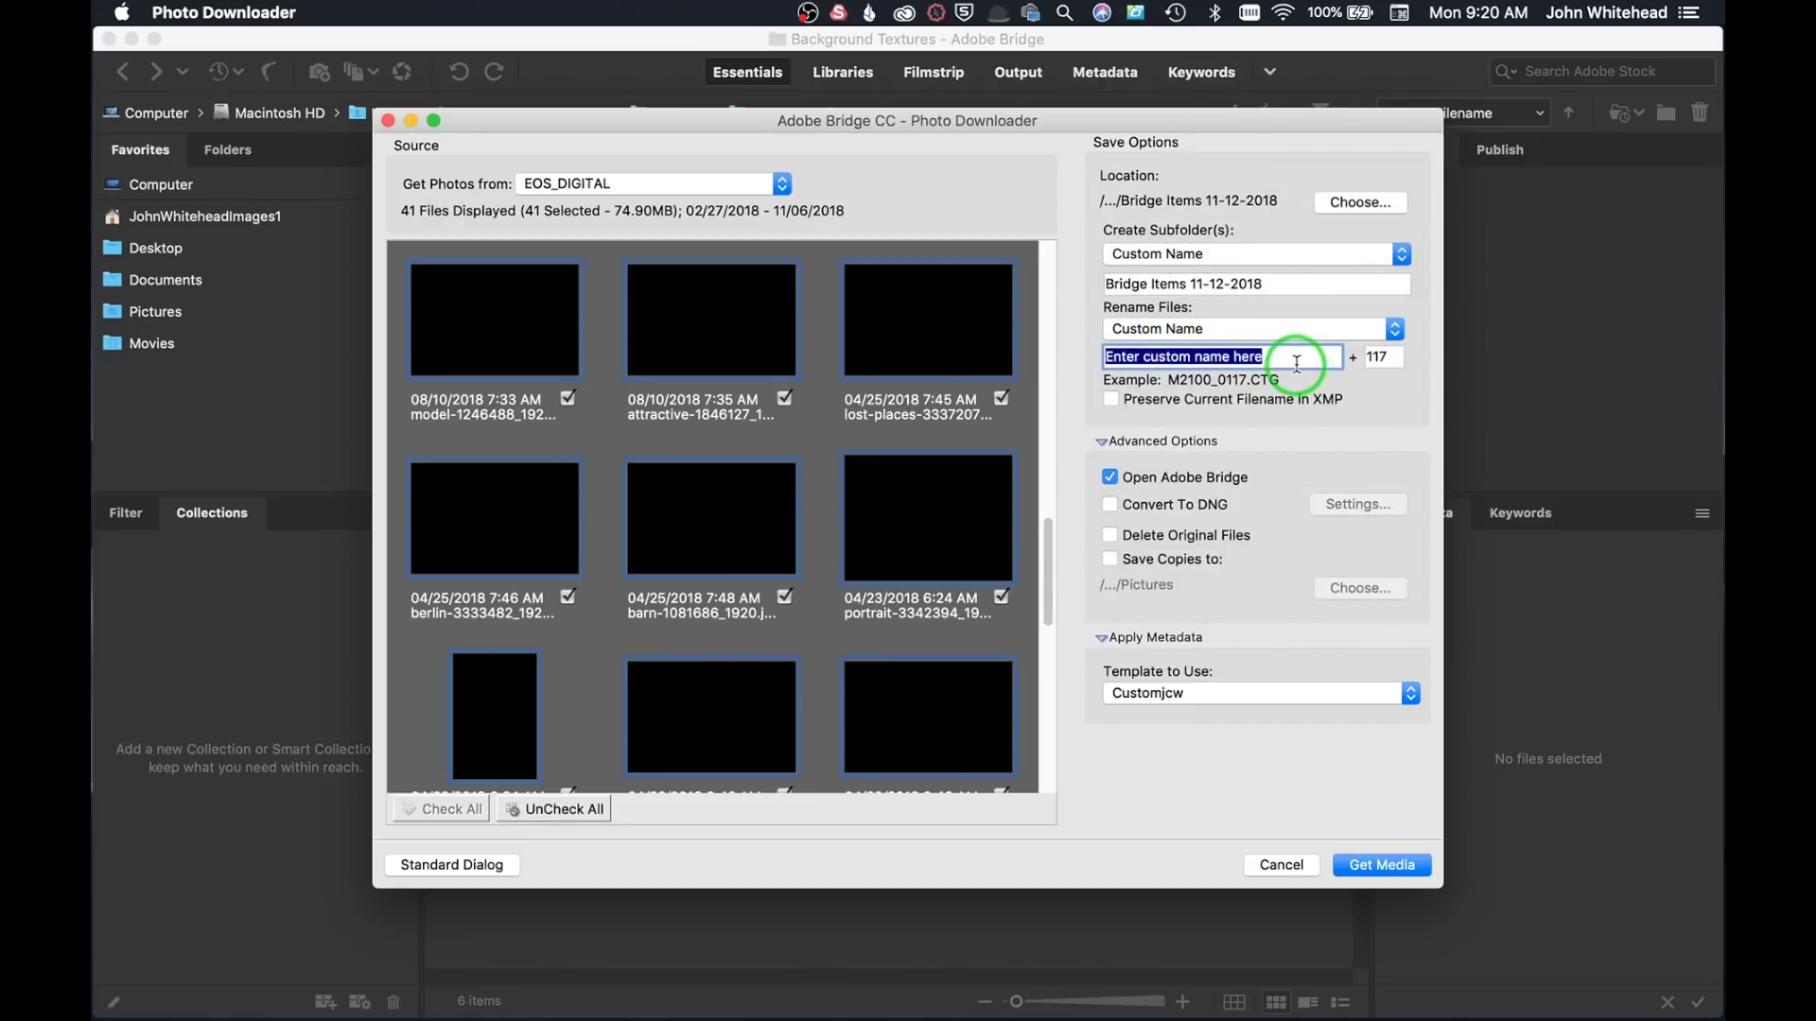
{"action": "type", "text": "bridge"}
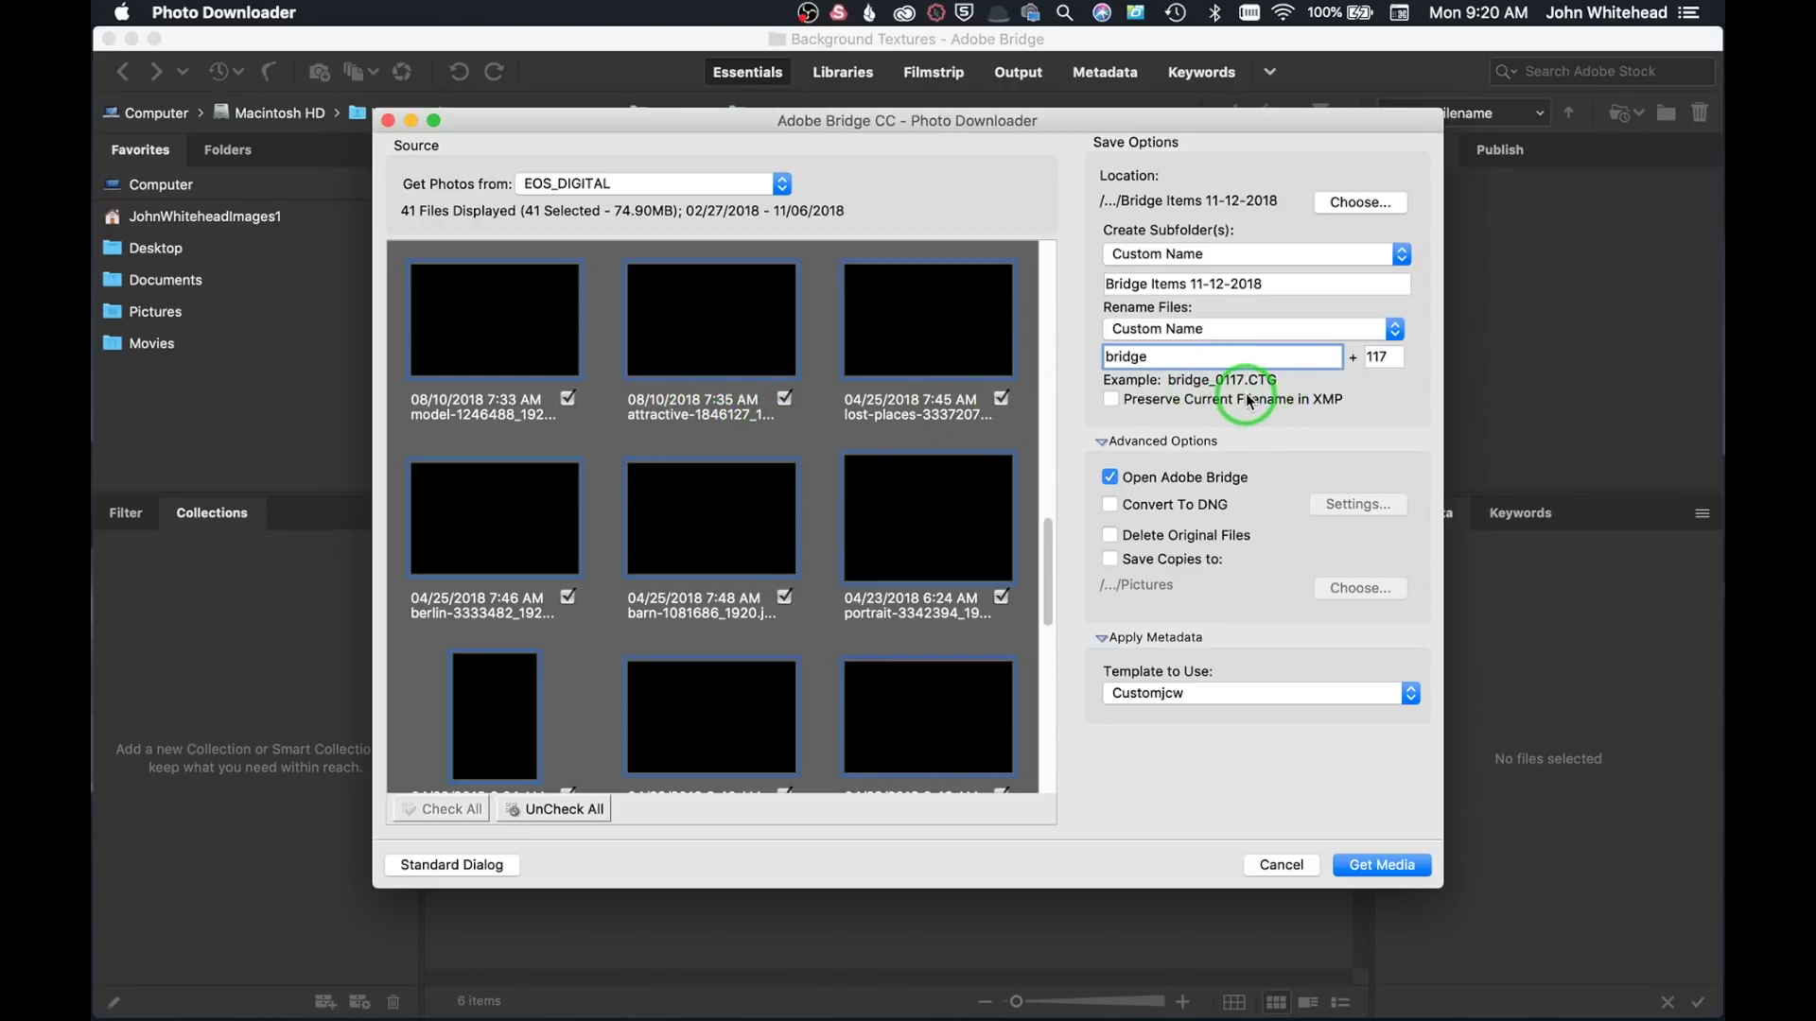
{"action": "double_click", "coordinate": [1381, 357]}
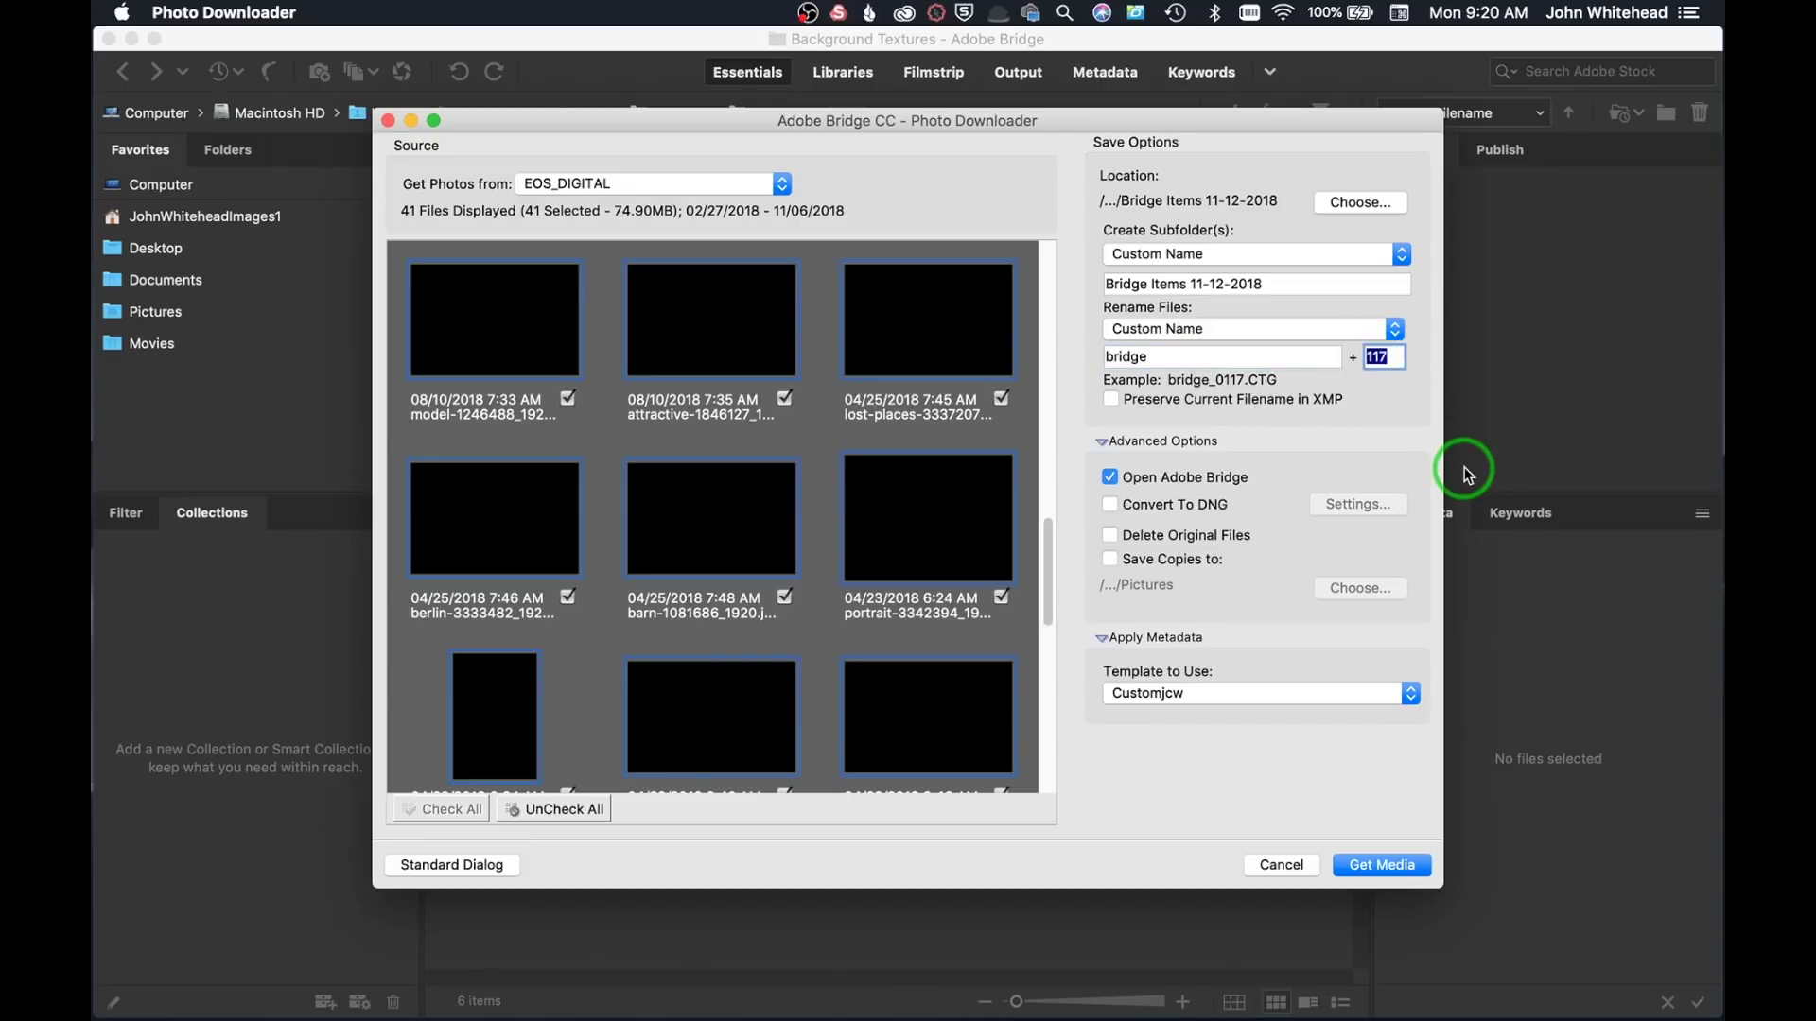
{"action": "type", "text": "001"}
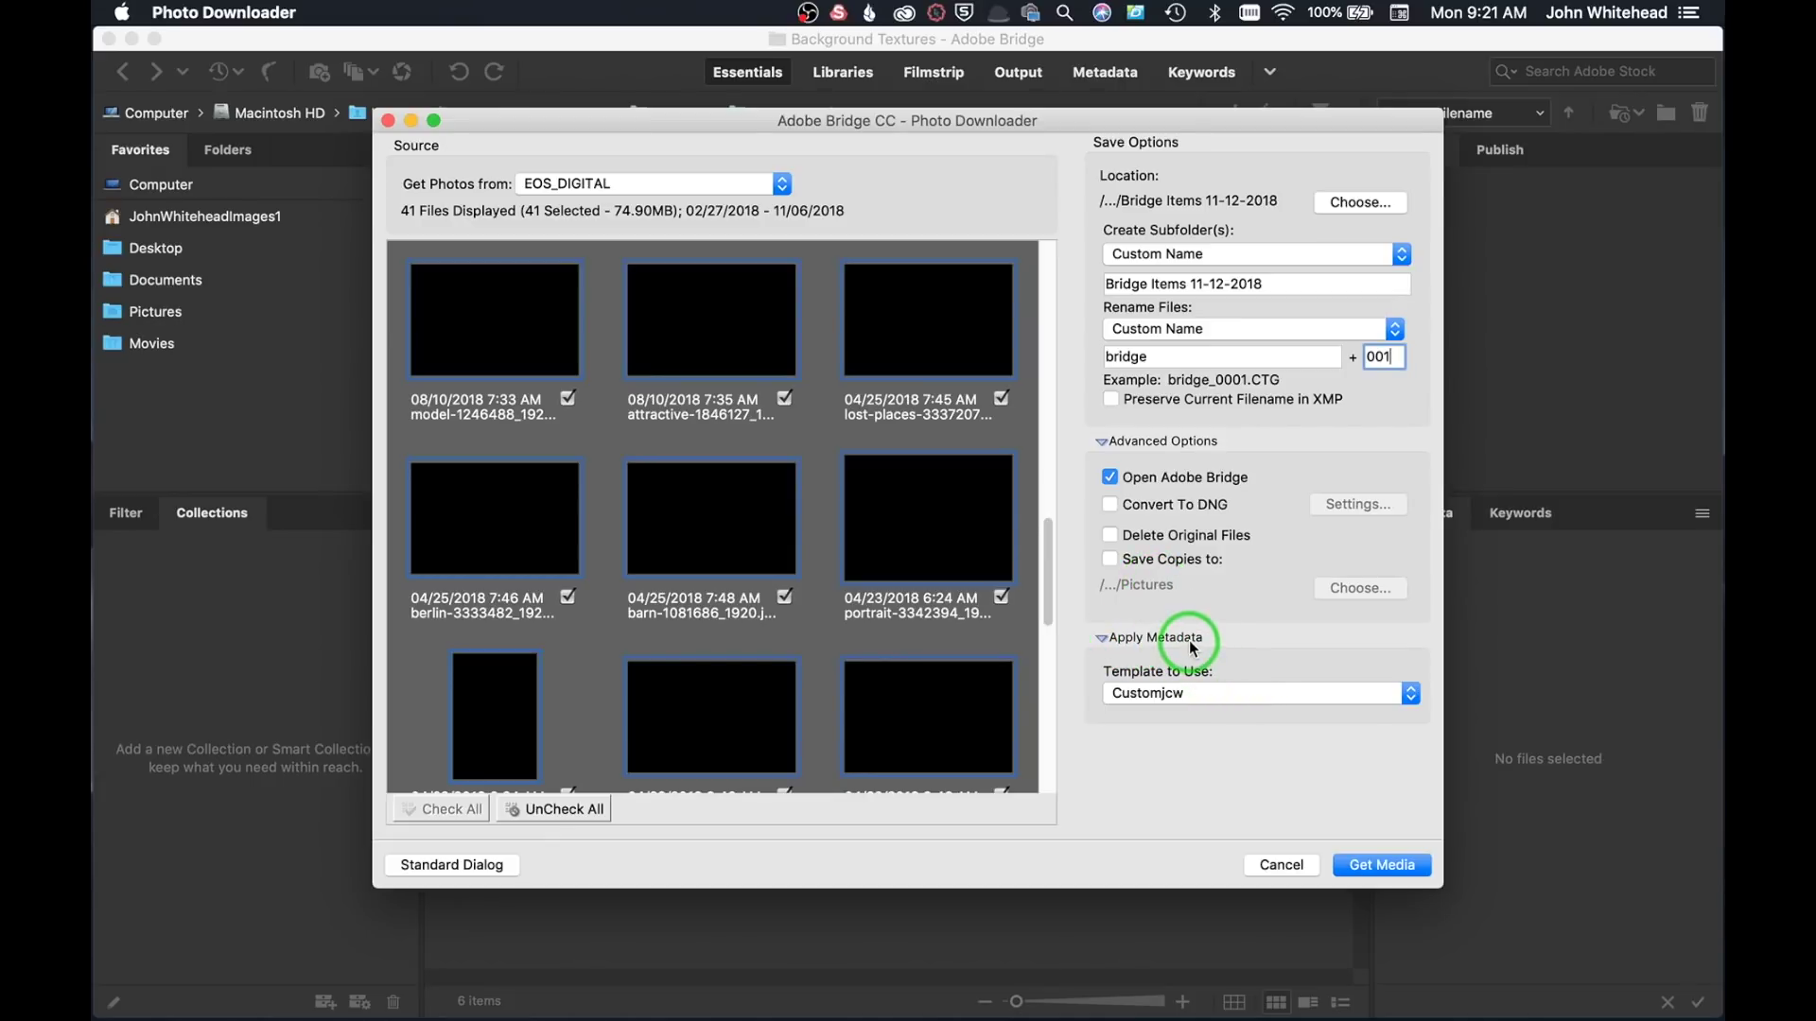
- Try the Basic Metadata and None templates for the import, and return to the Customjcw template
{"action": "left_click", "coordinate": [1169, 694]}
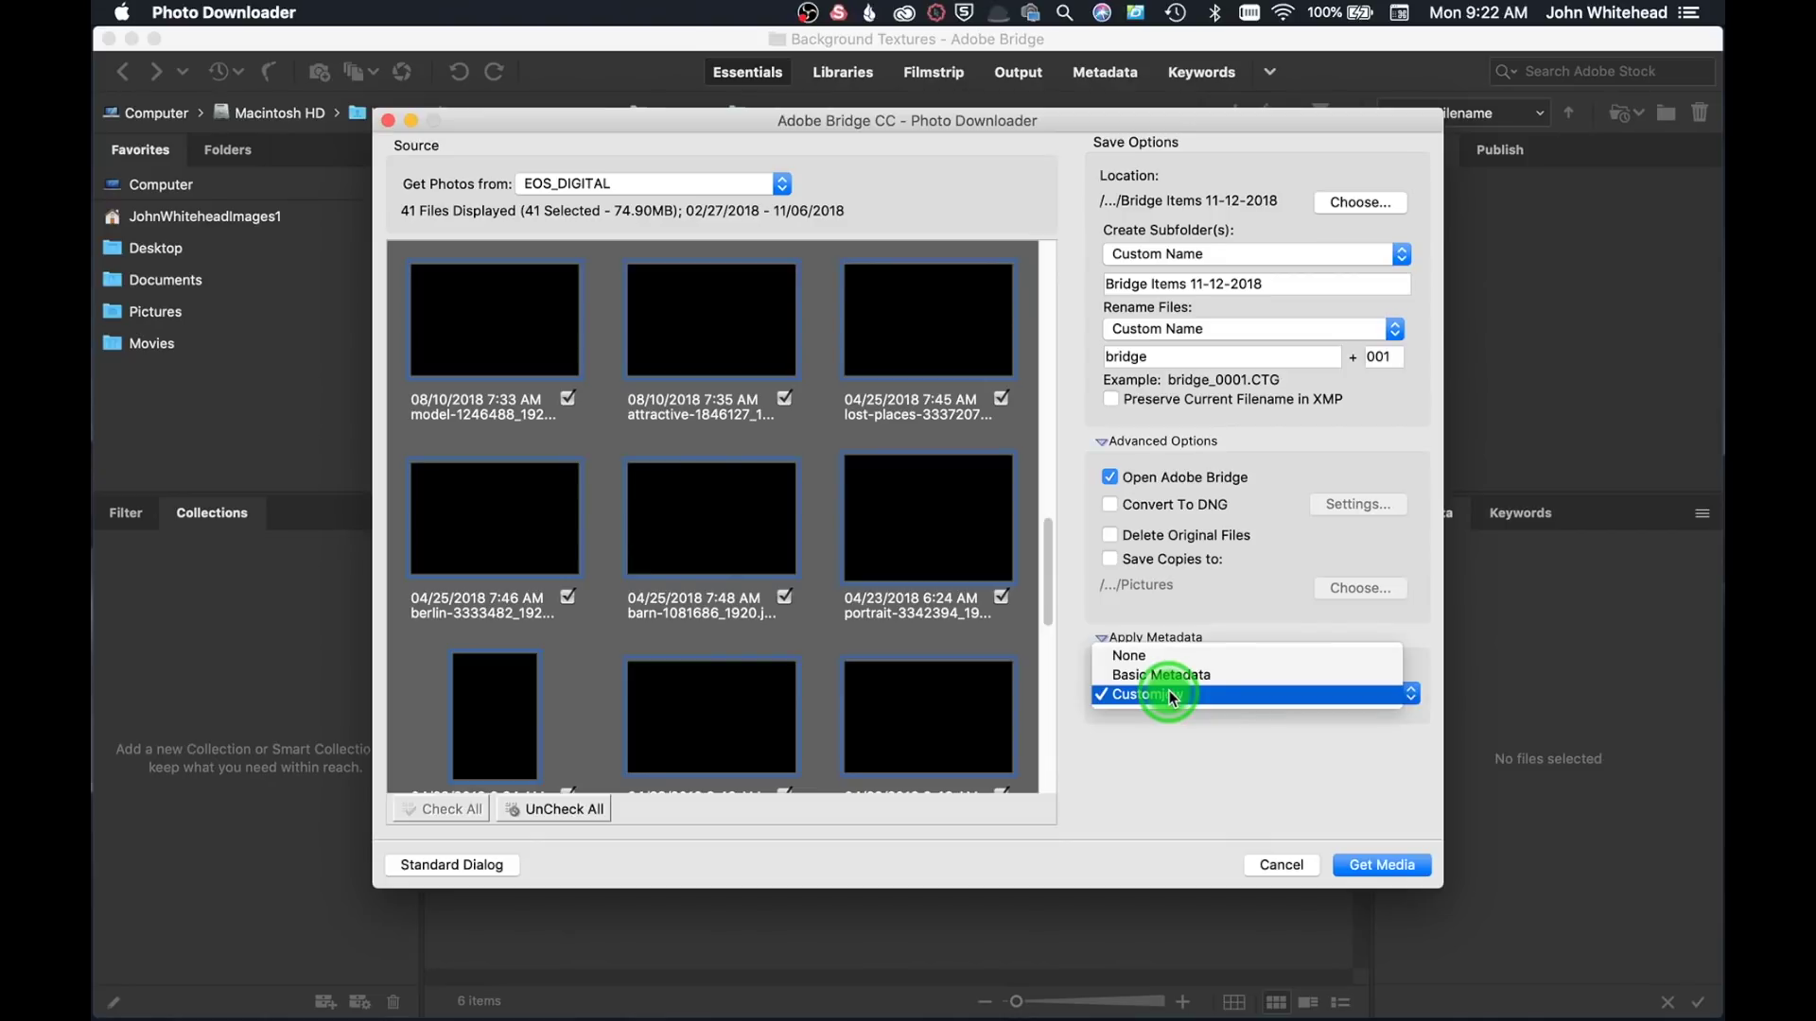
{"action": "left_click", "coordinate": [1169, 673]}
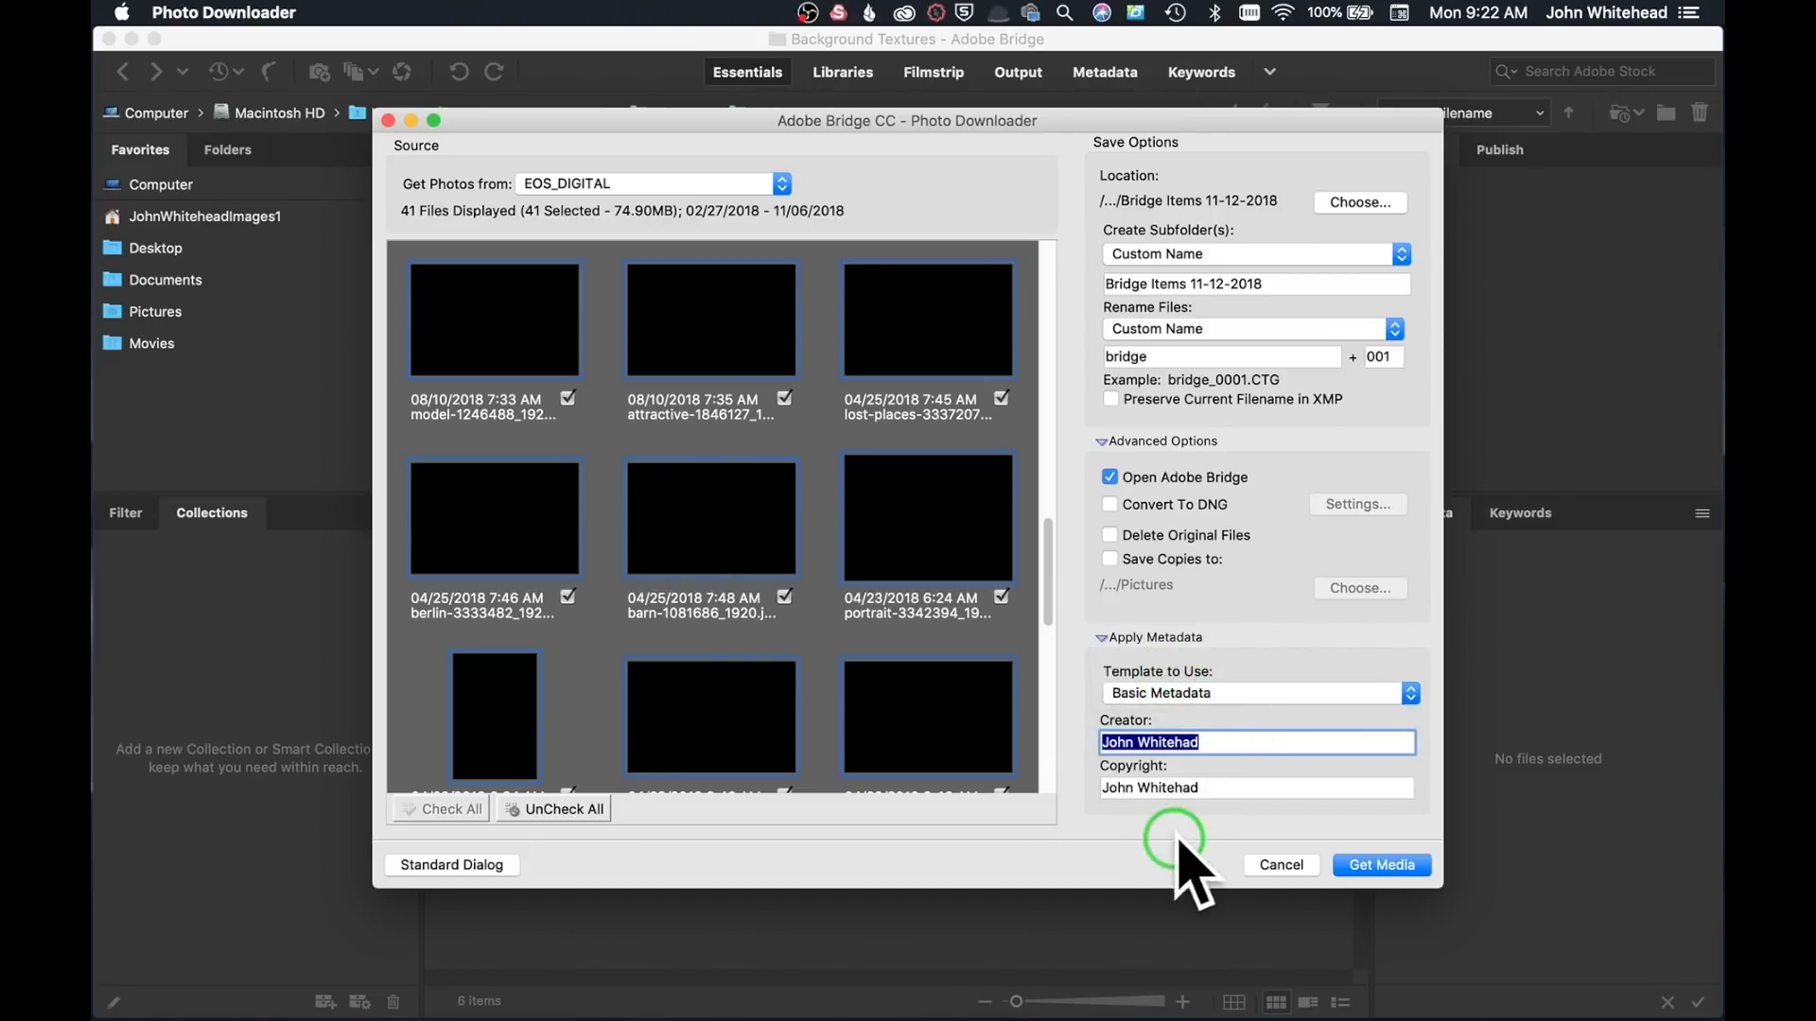
{"action": "left_click", "coordinate": [1205, 693]}
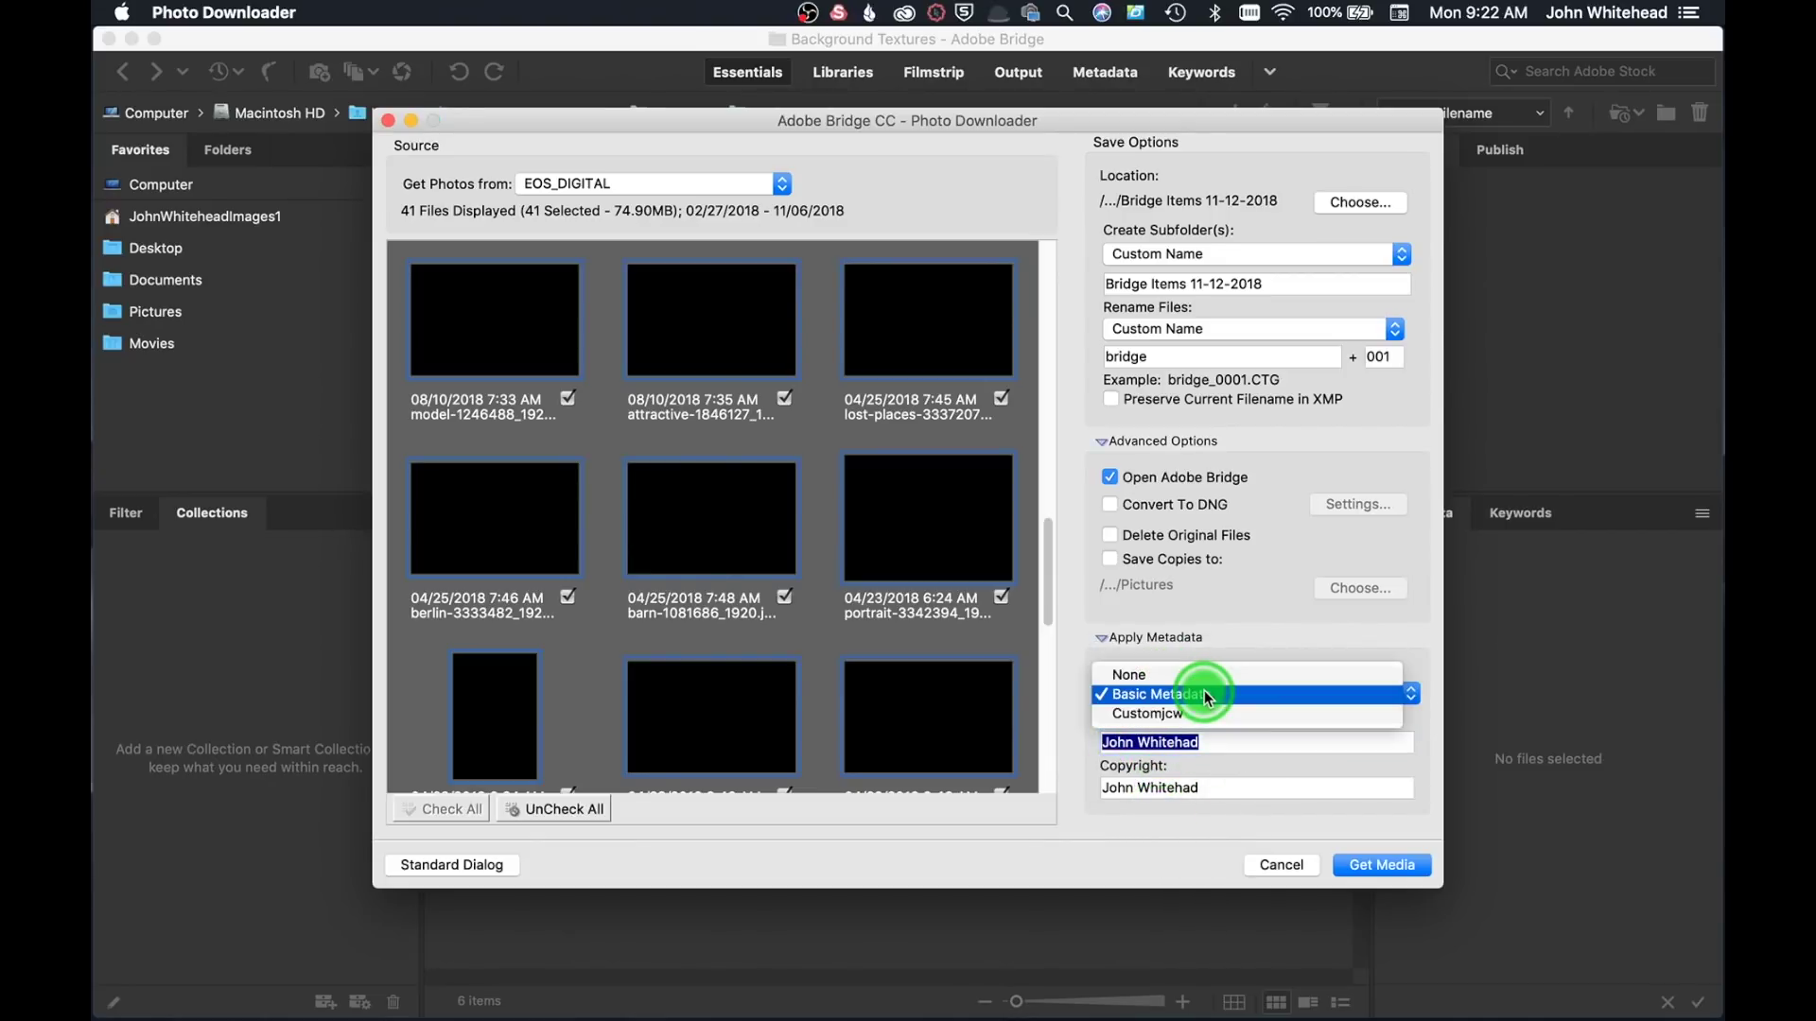
{"action": "left_click", "coordinate": [1203, 713]}
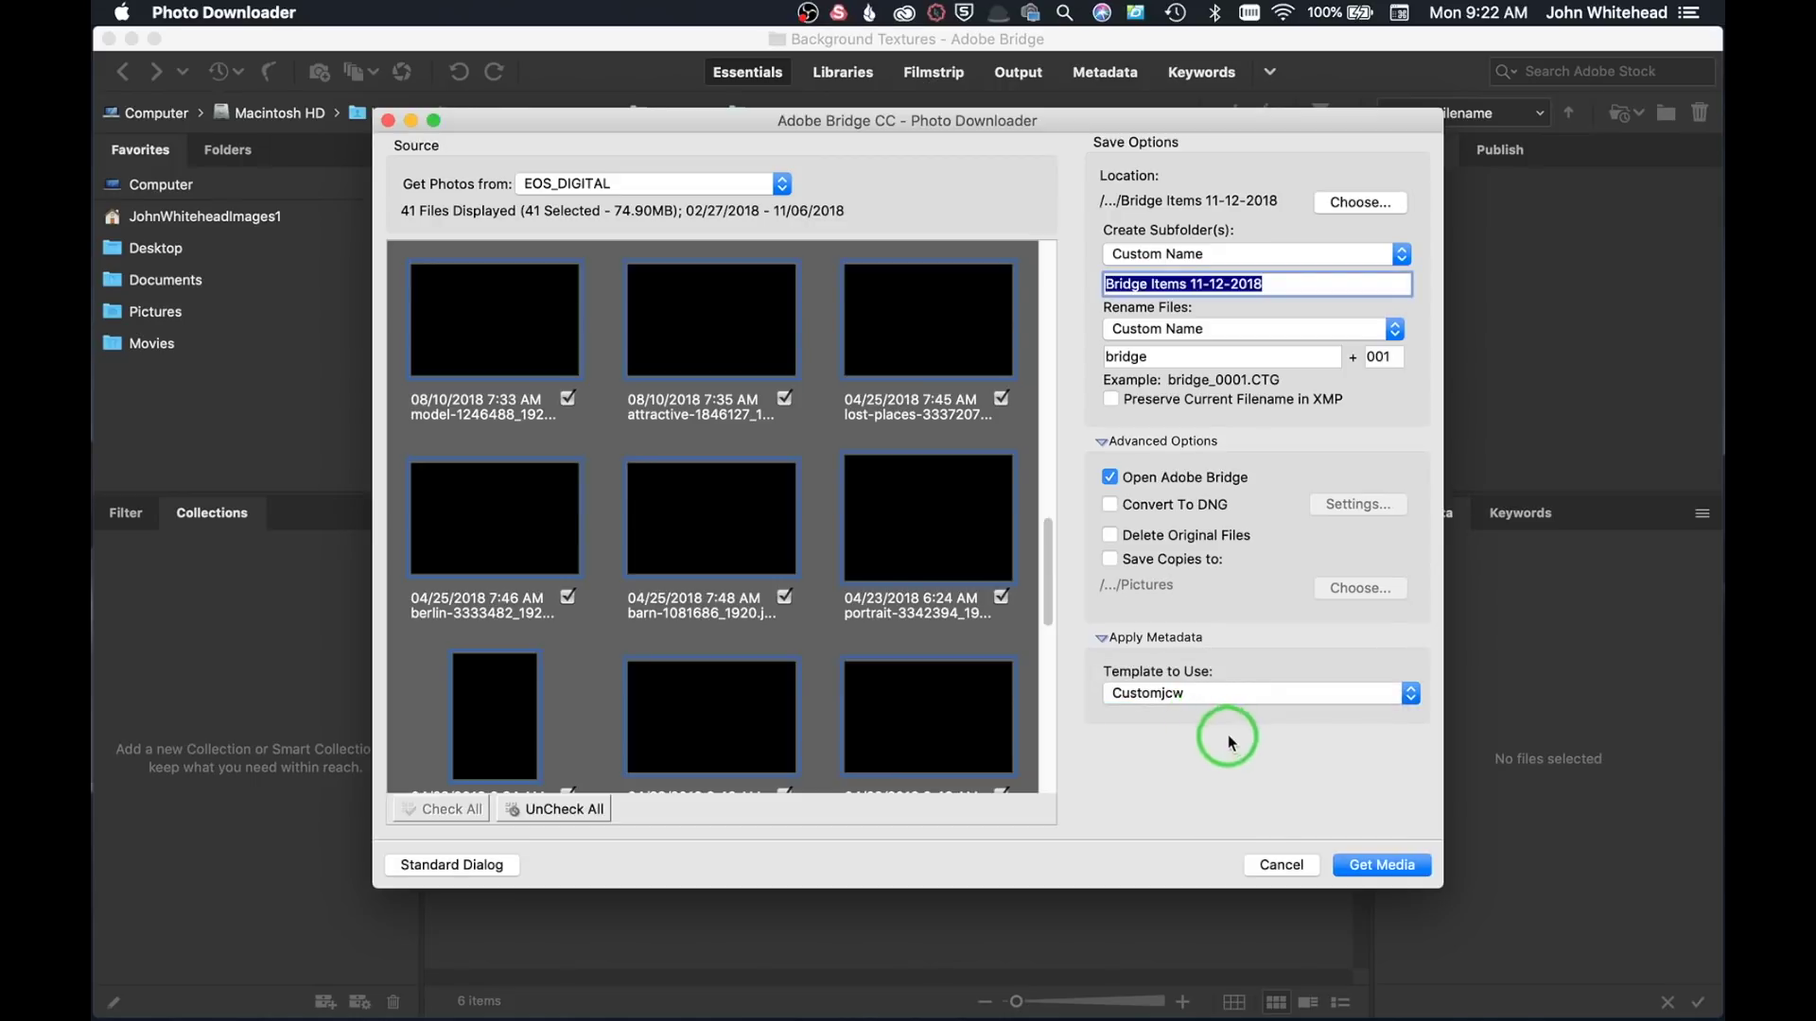
{"action": "left_click", "coordinate": [1192, 696]}
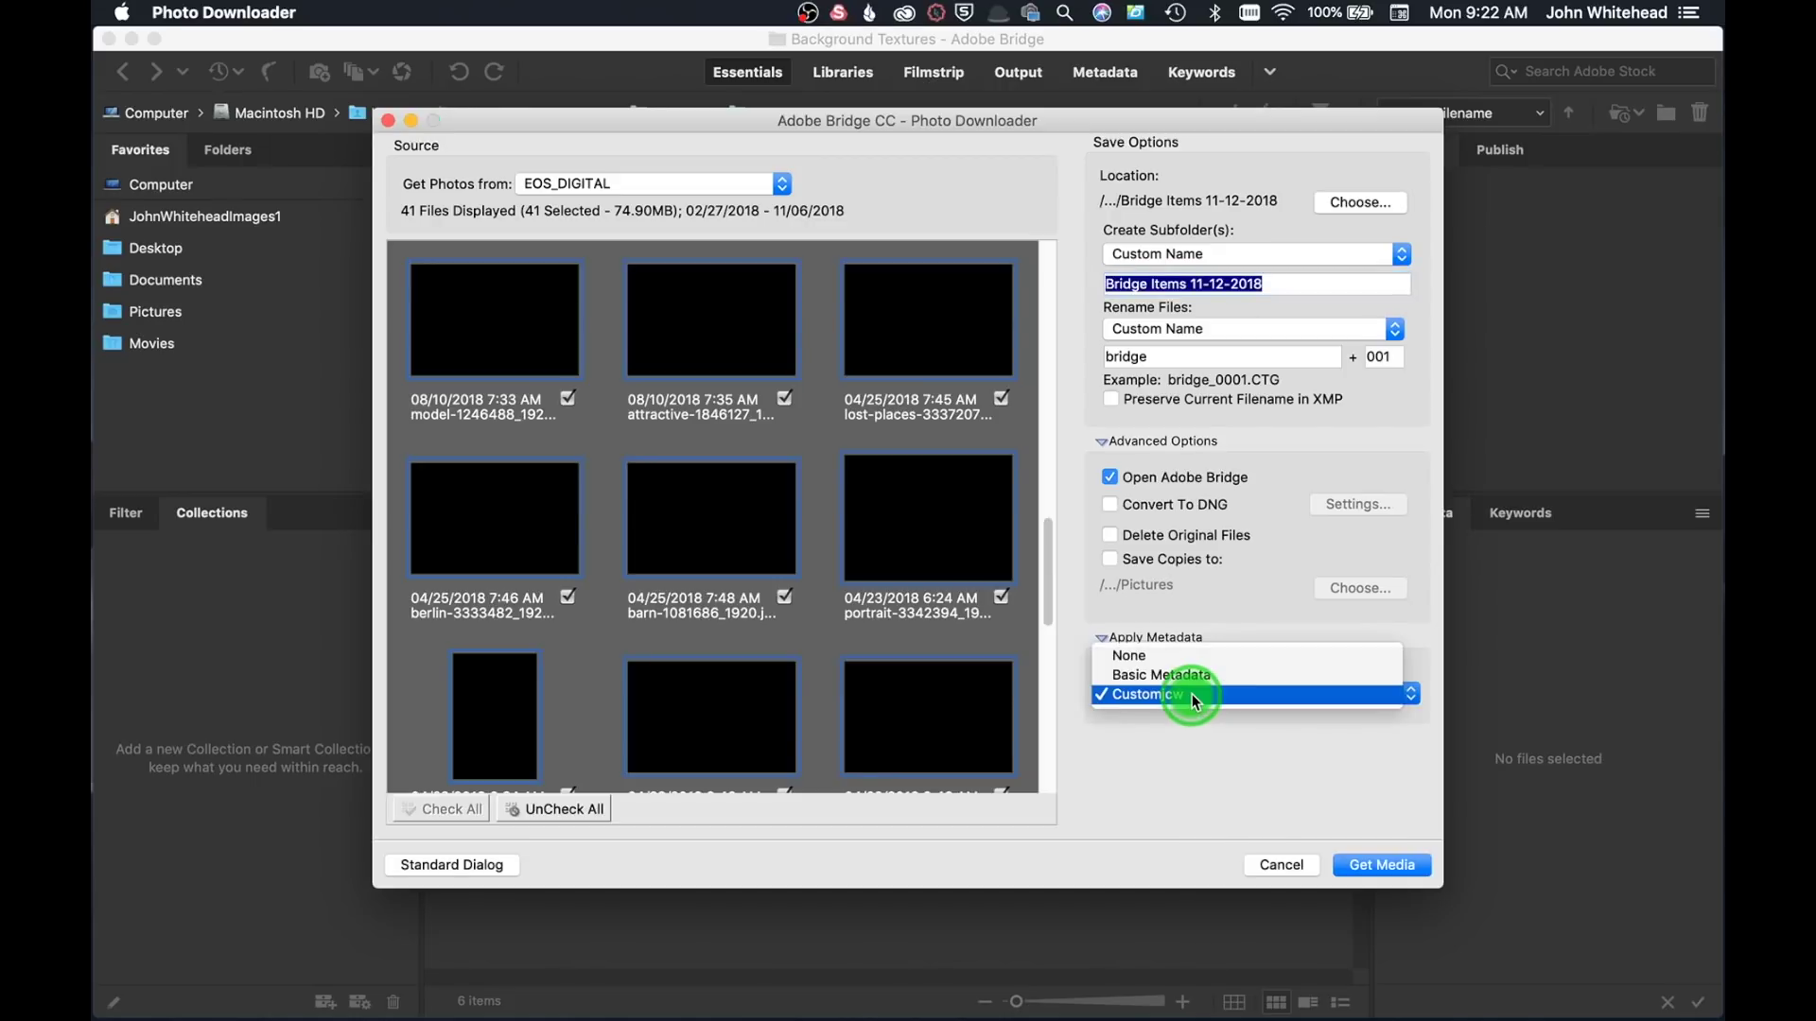
{"action": "left_click", "coordinate": [1182, 655]}
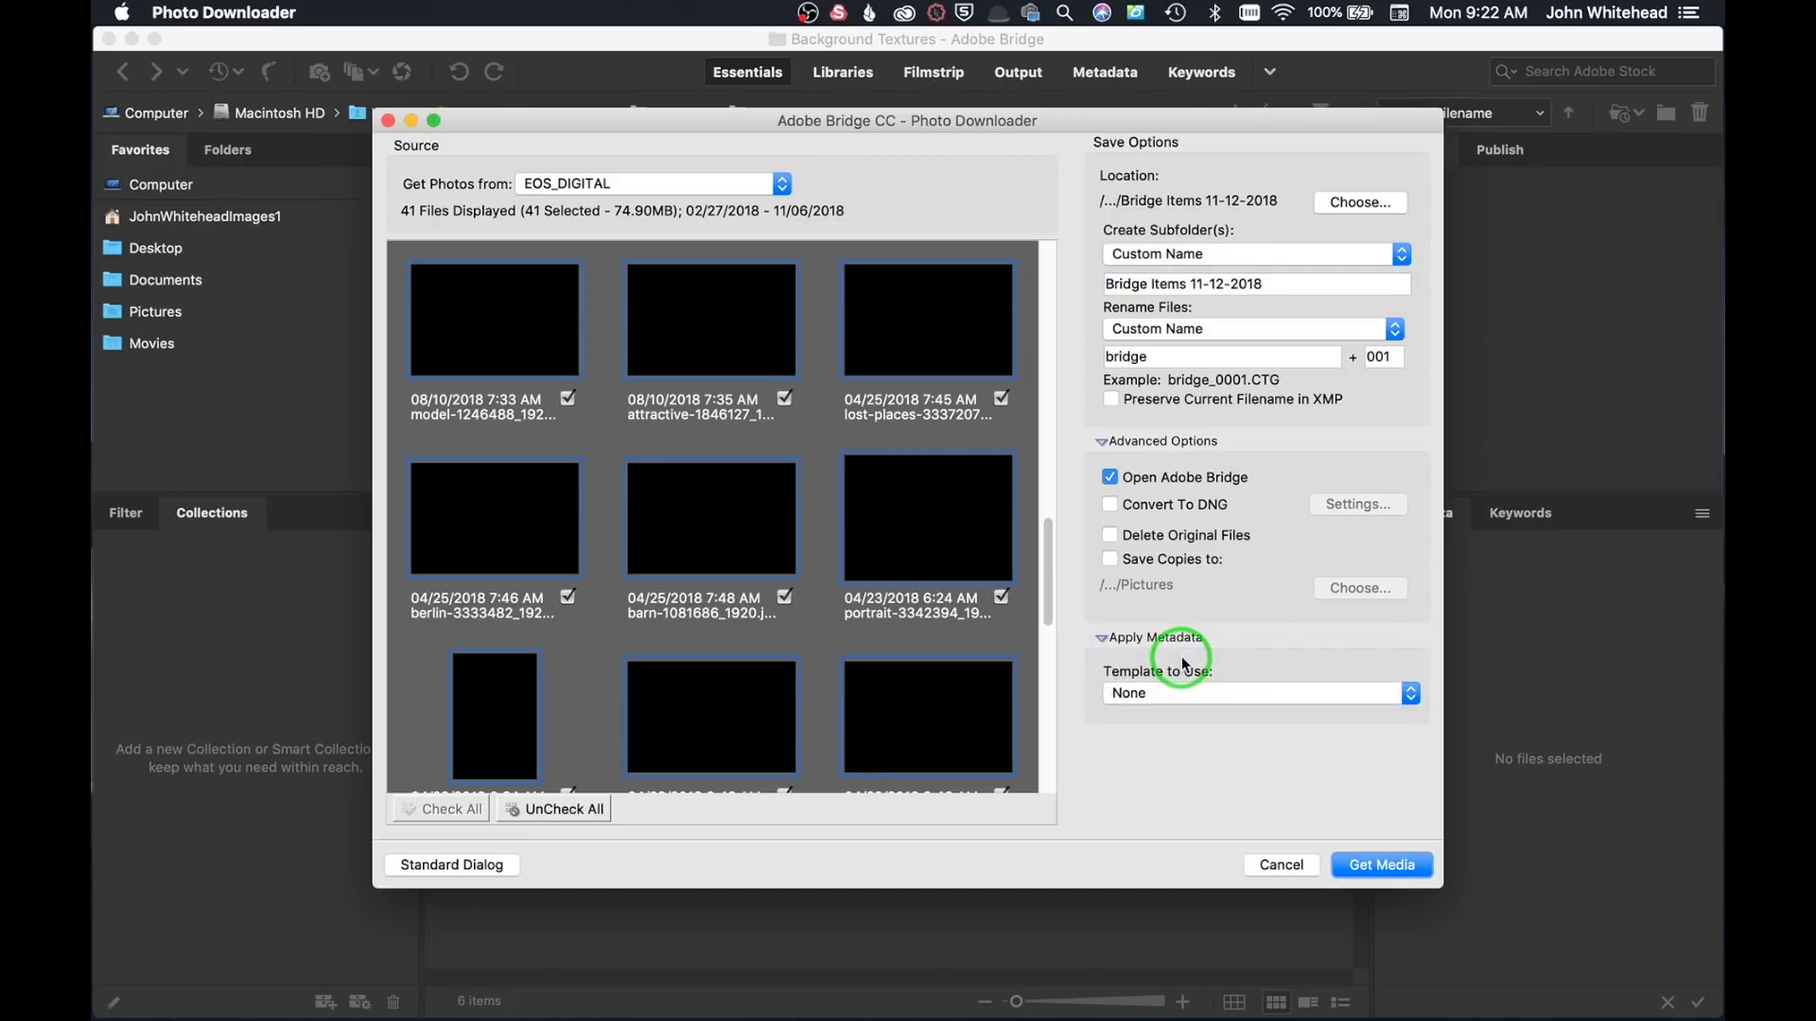
{"action": "left_click", "coordinate": [1178, 695]}
{"action": "left_click", "coordinate": [1204, 733]}
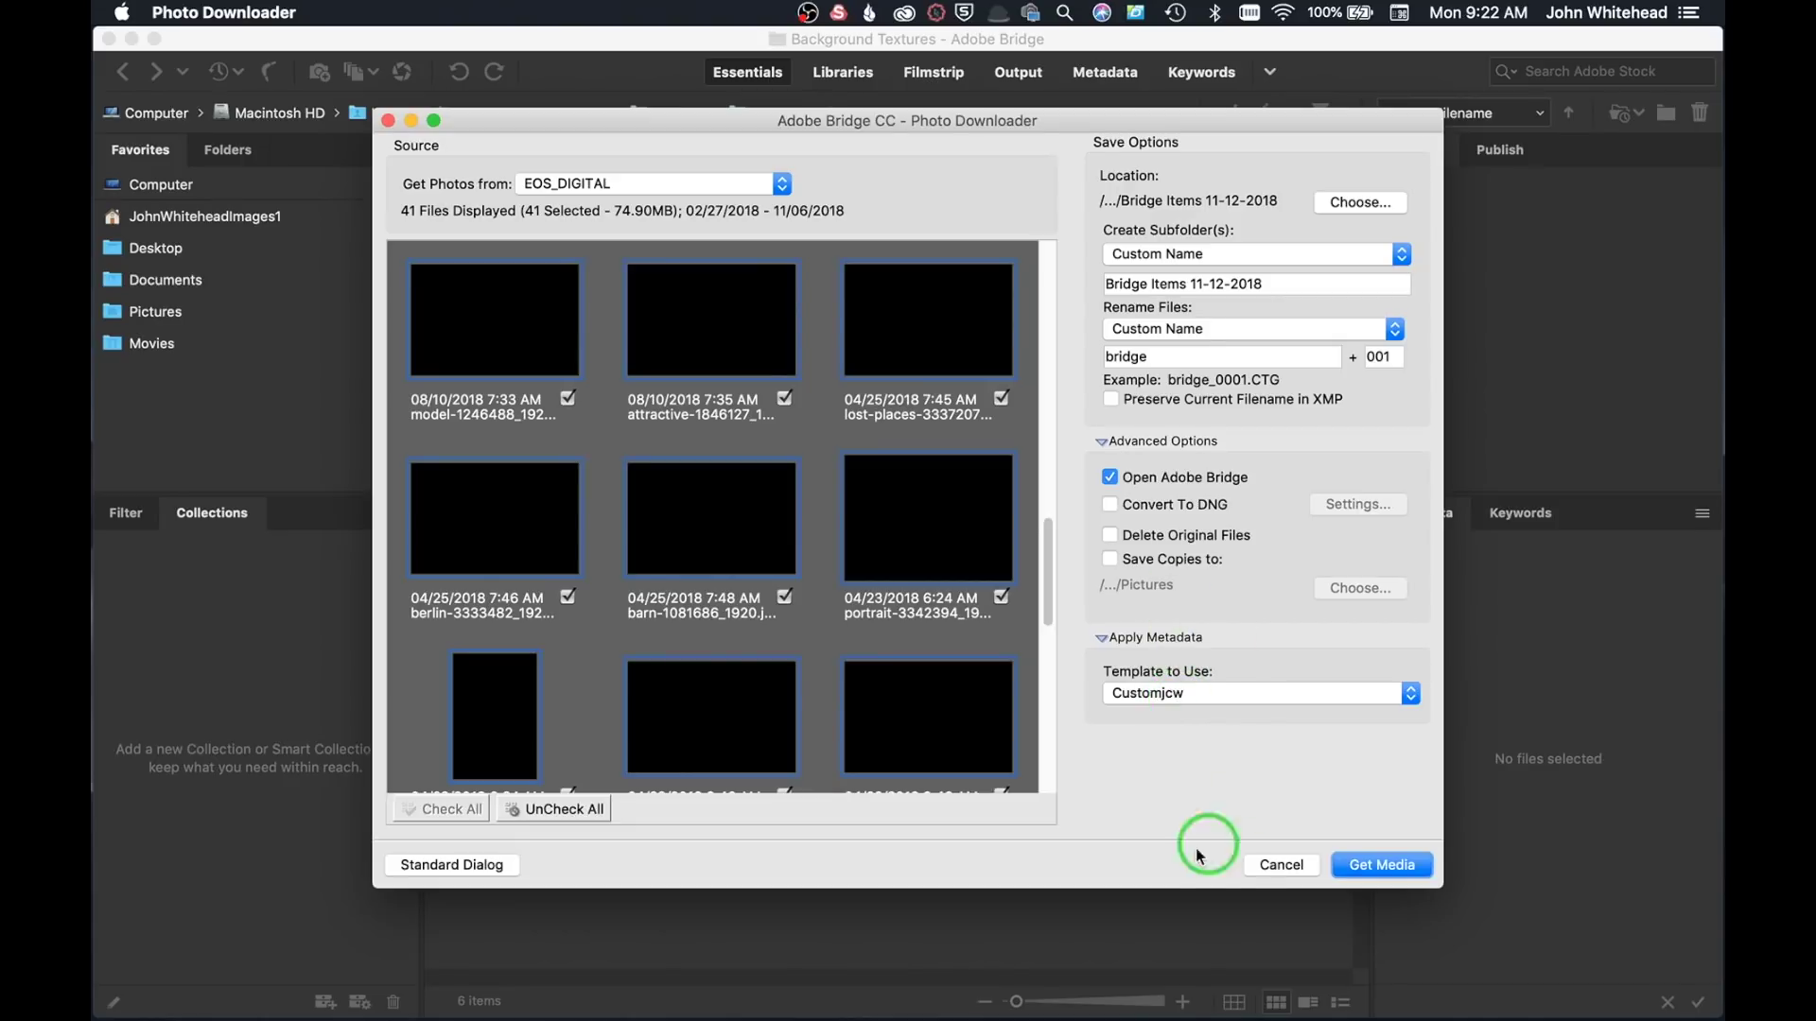
- Download the marked photos from the card with the chosen save options
{"action": "left_click", "coordinate": [1385, 865]}
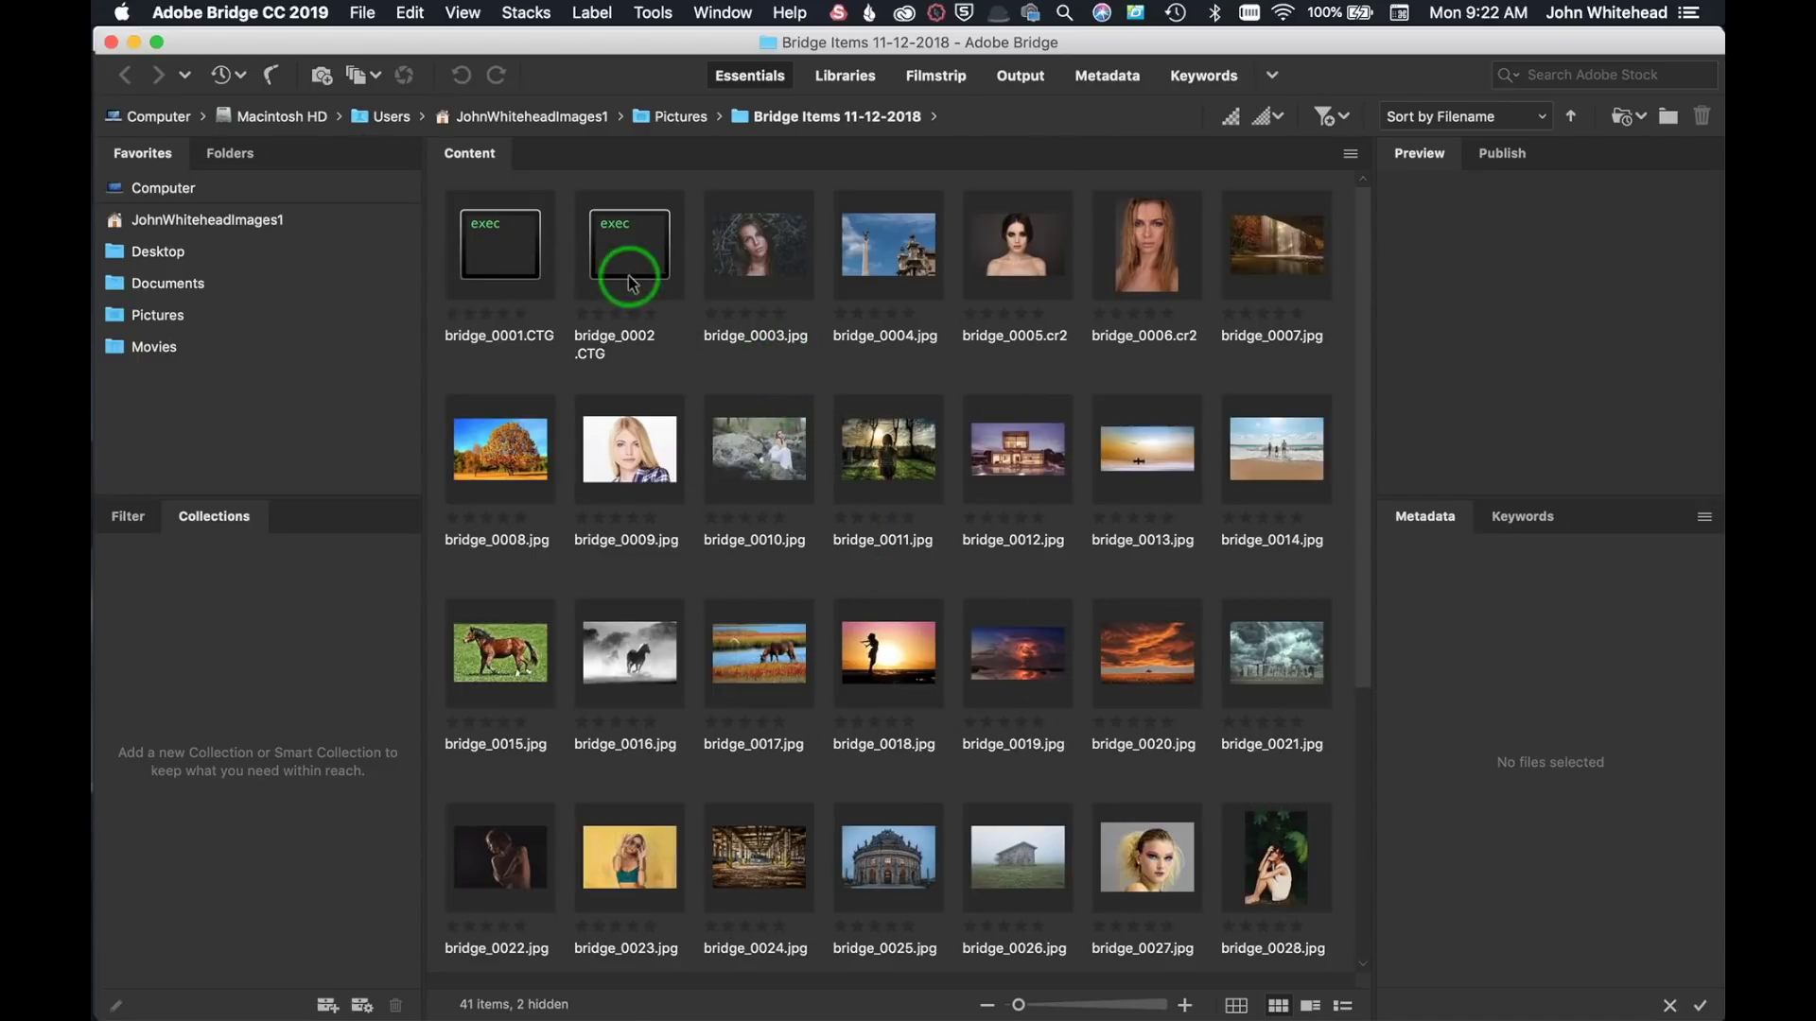
- Delete the files bridge_0001.CTG and bridge_0002.CTG from the imported folder, moving them to the Trash
{"action": "left_click", "coordinate": [499, 268]}
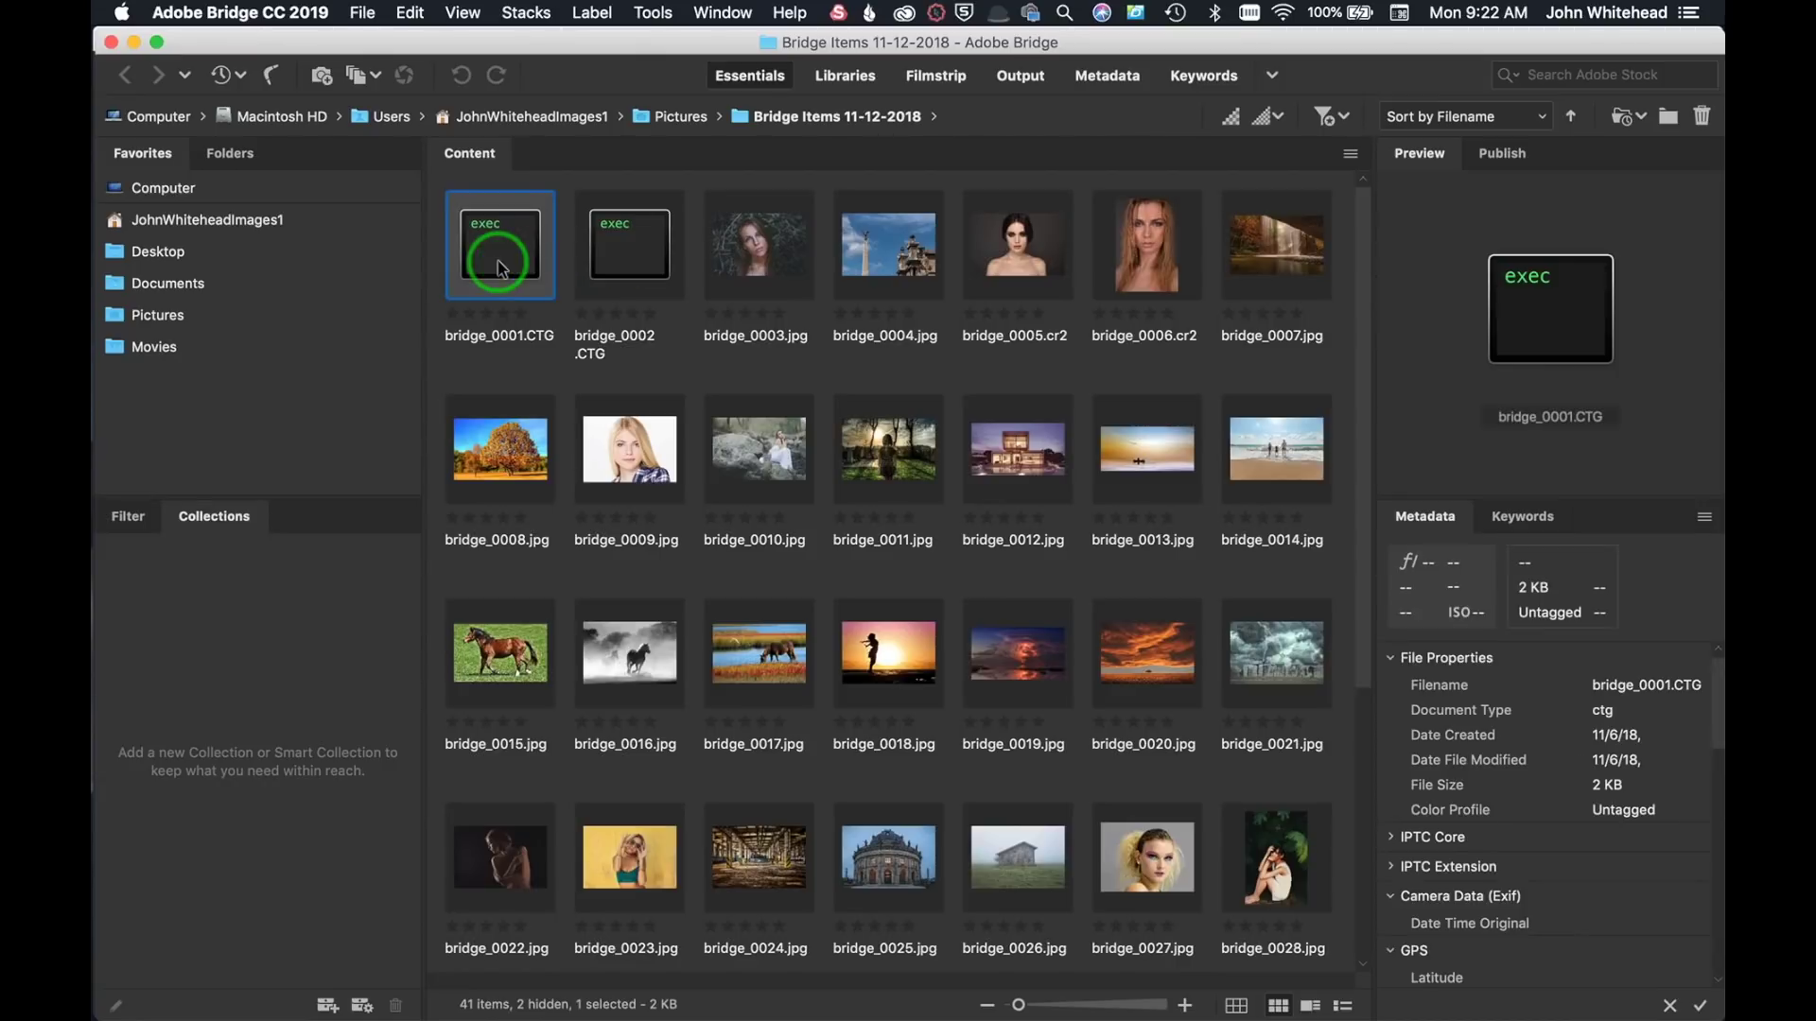
{"action": "left_click", "coordinate": [629, 248], "text": "super"}
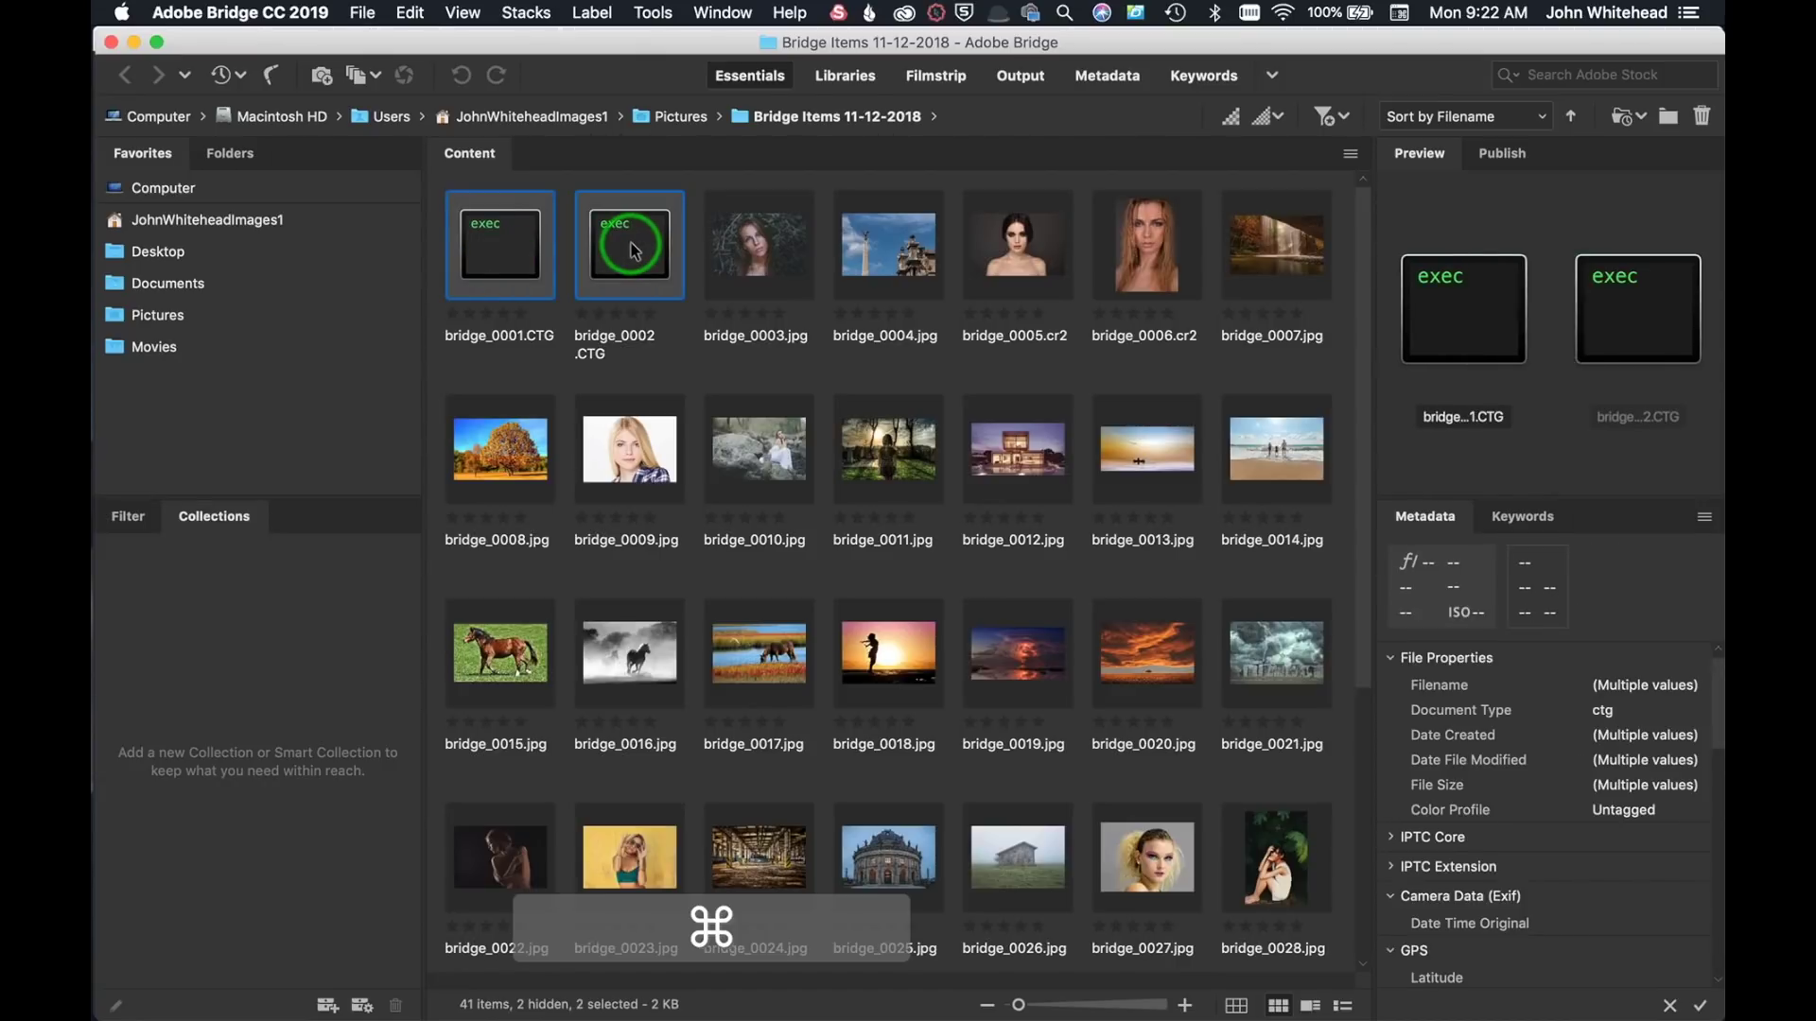
{"action": "key", "text": "Delete"}
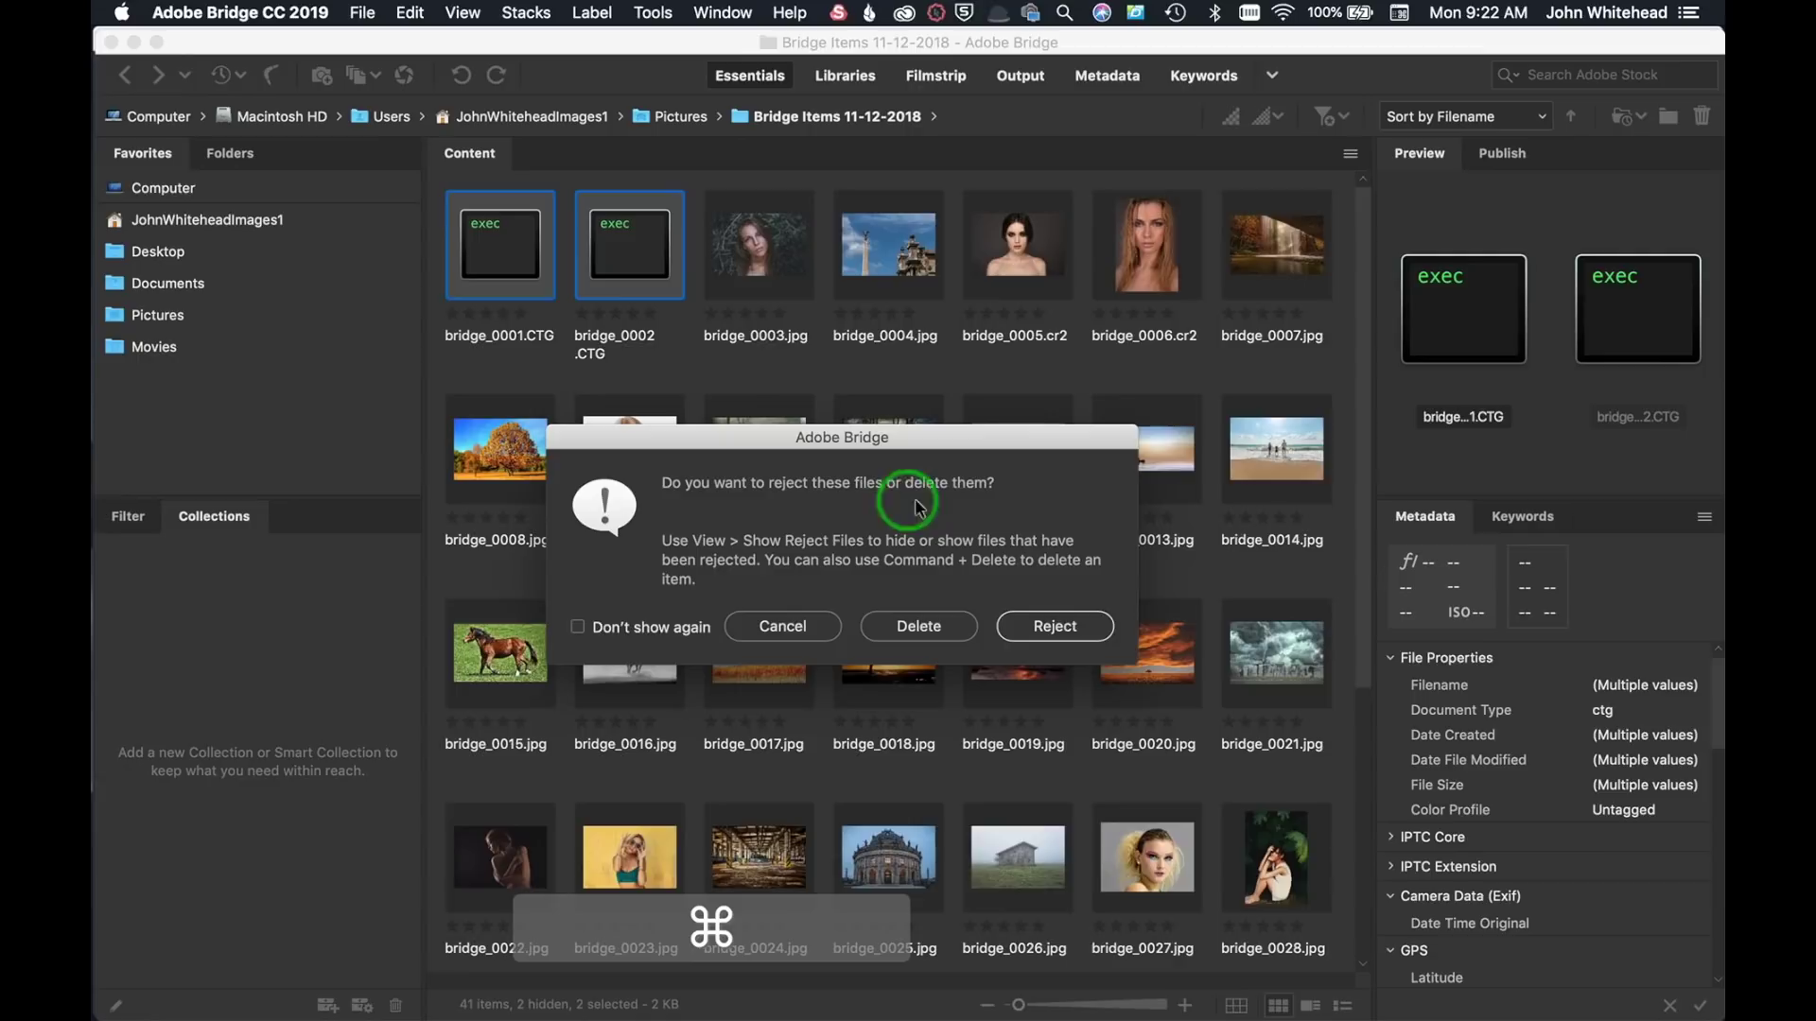
{"action": "left_click", "coordinate": [946, 628]}
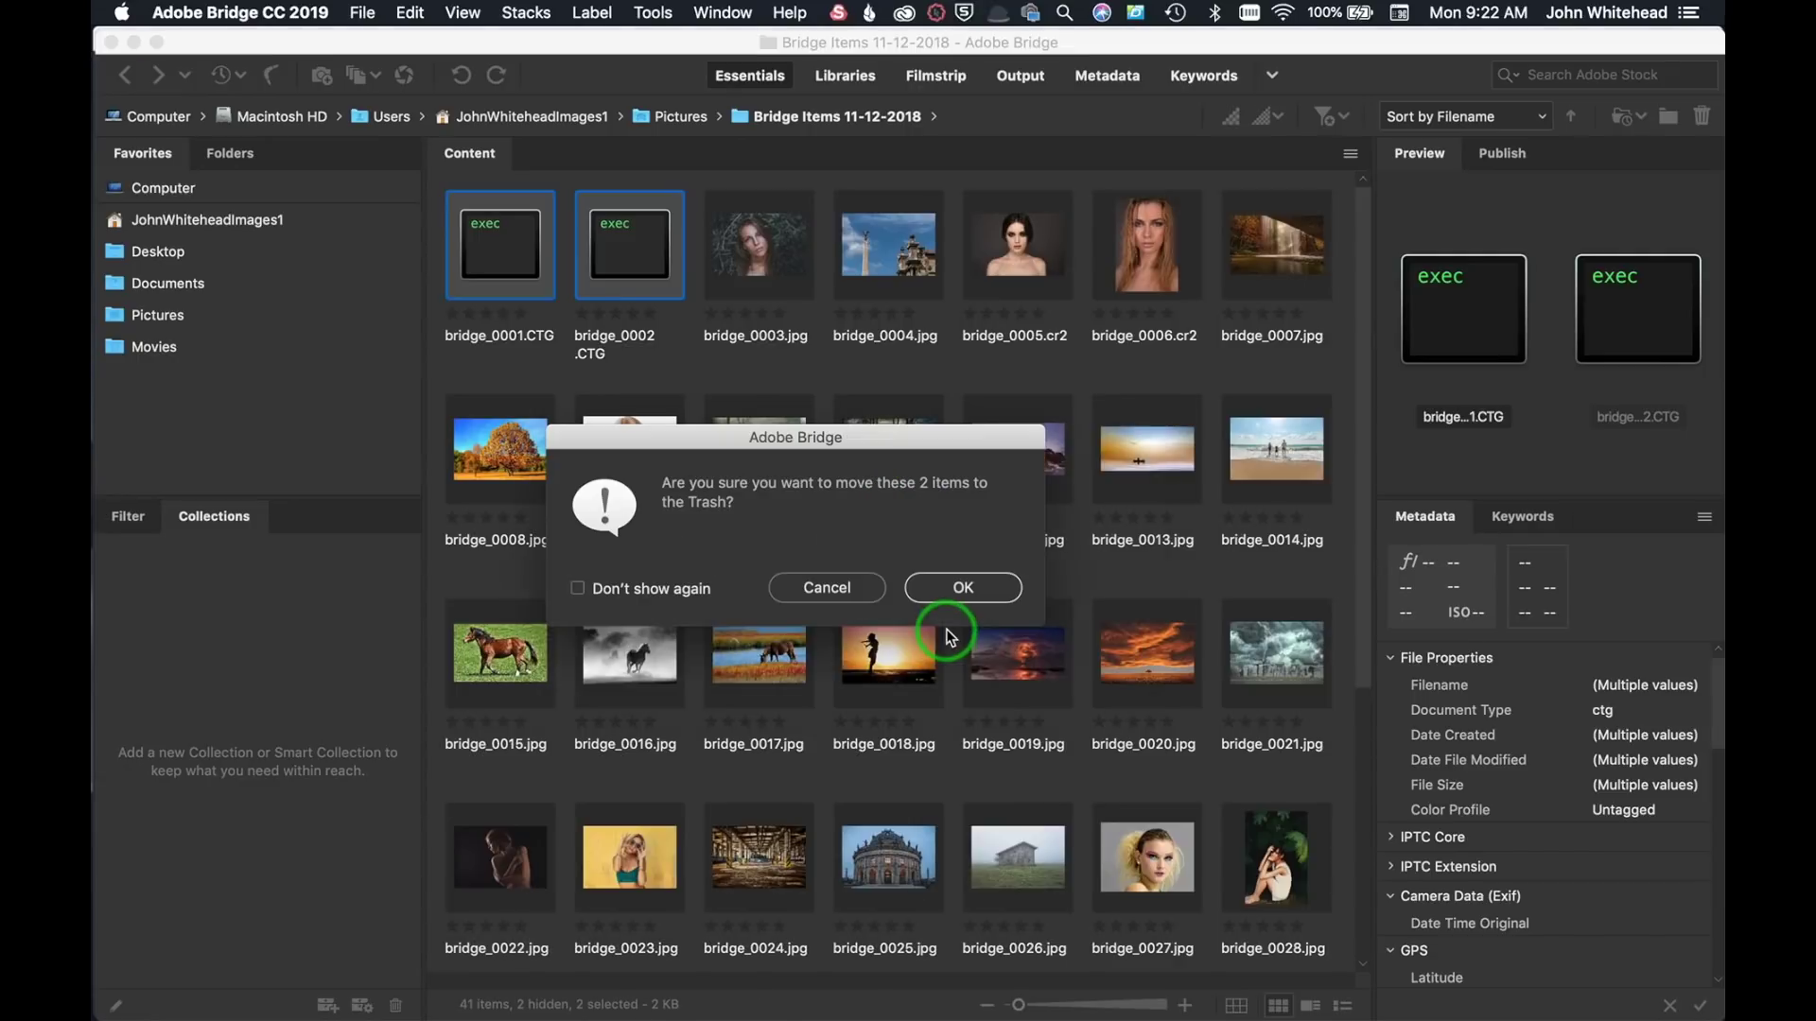
{"action": "left_click", "coordinate": [957, 588]}
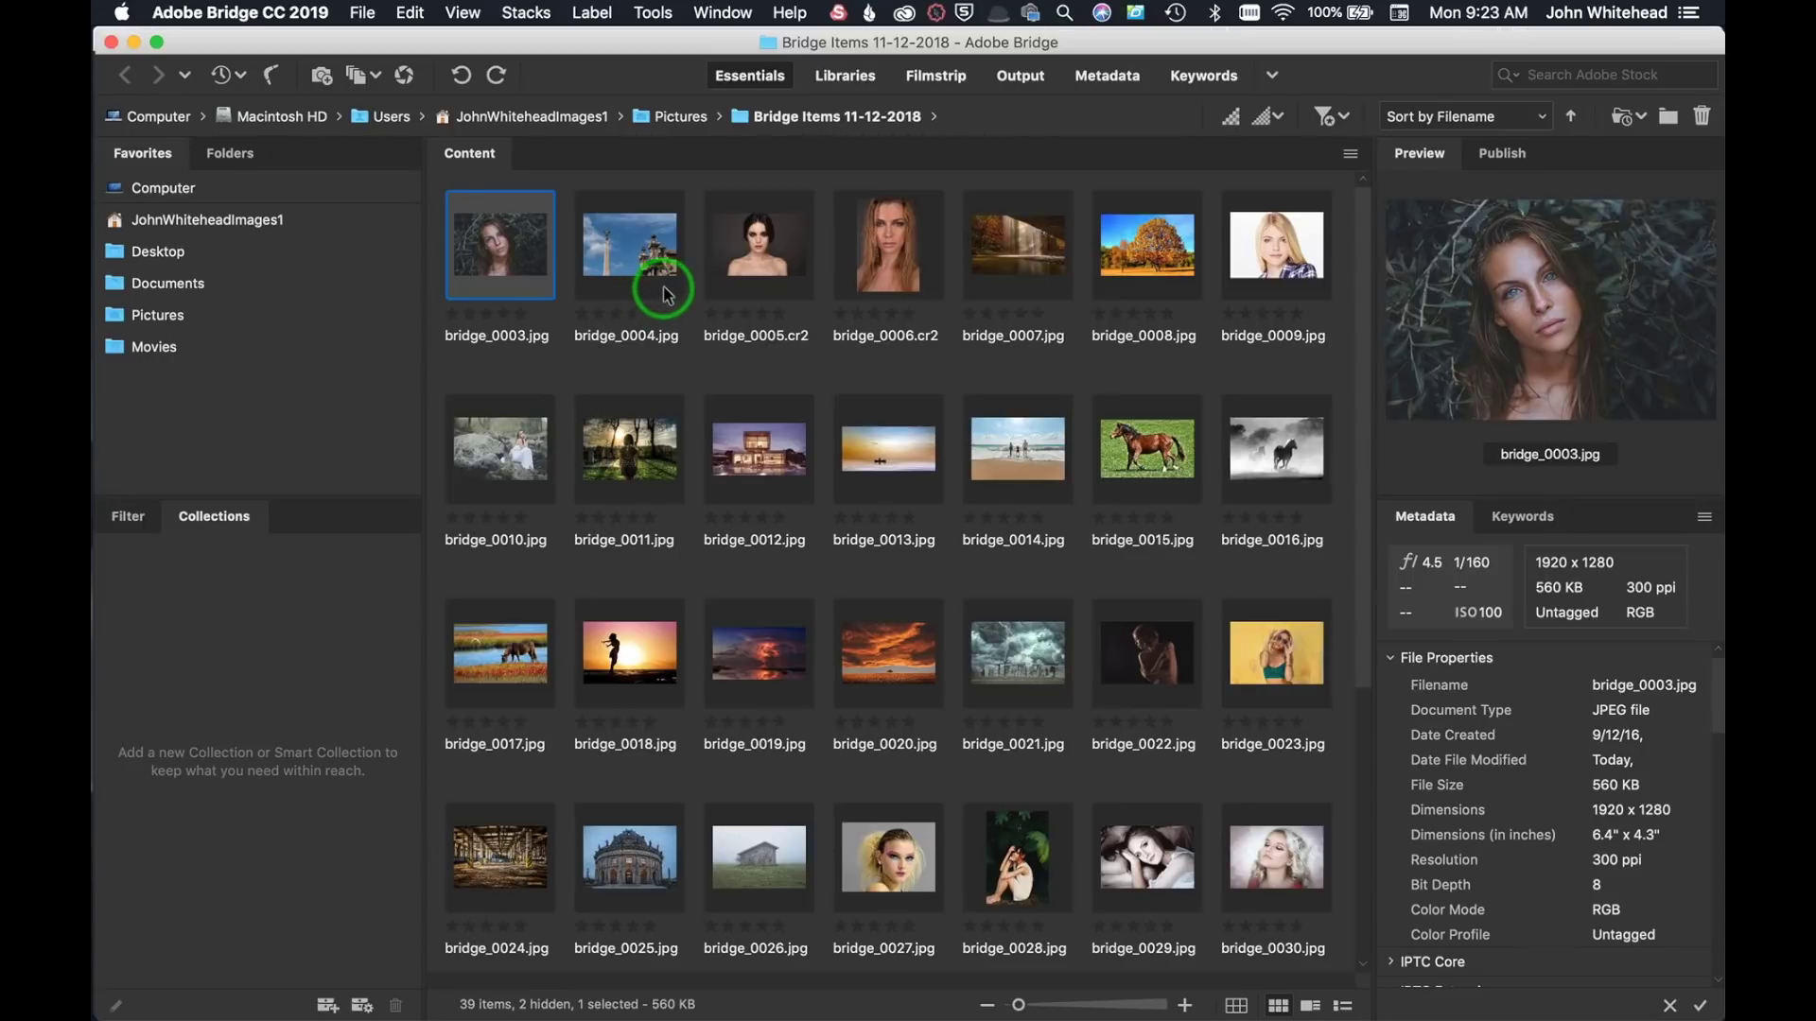
- With bridge_0004.jpg selected, make the content thumbnails slightly smaller and lock the thumbnail grid
{"action": "key", "text": "Right"}
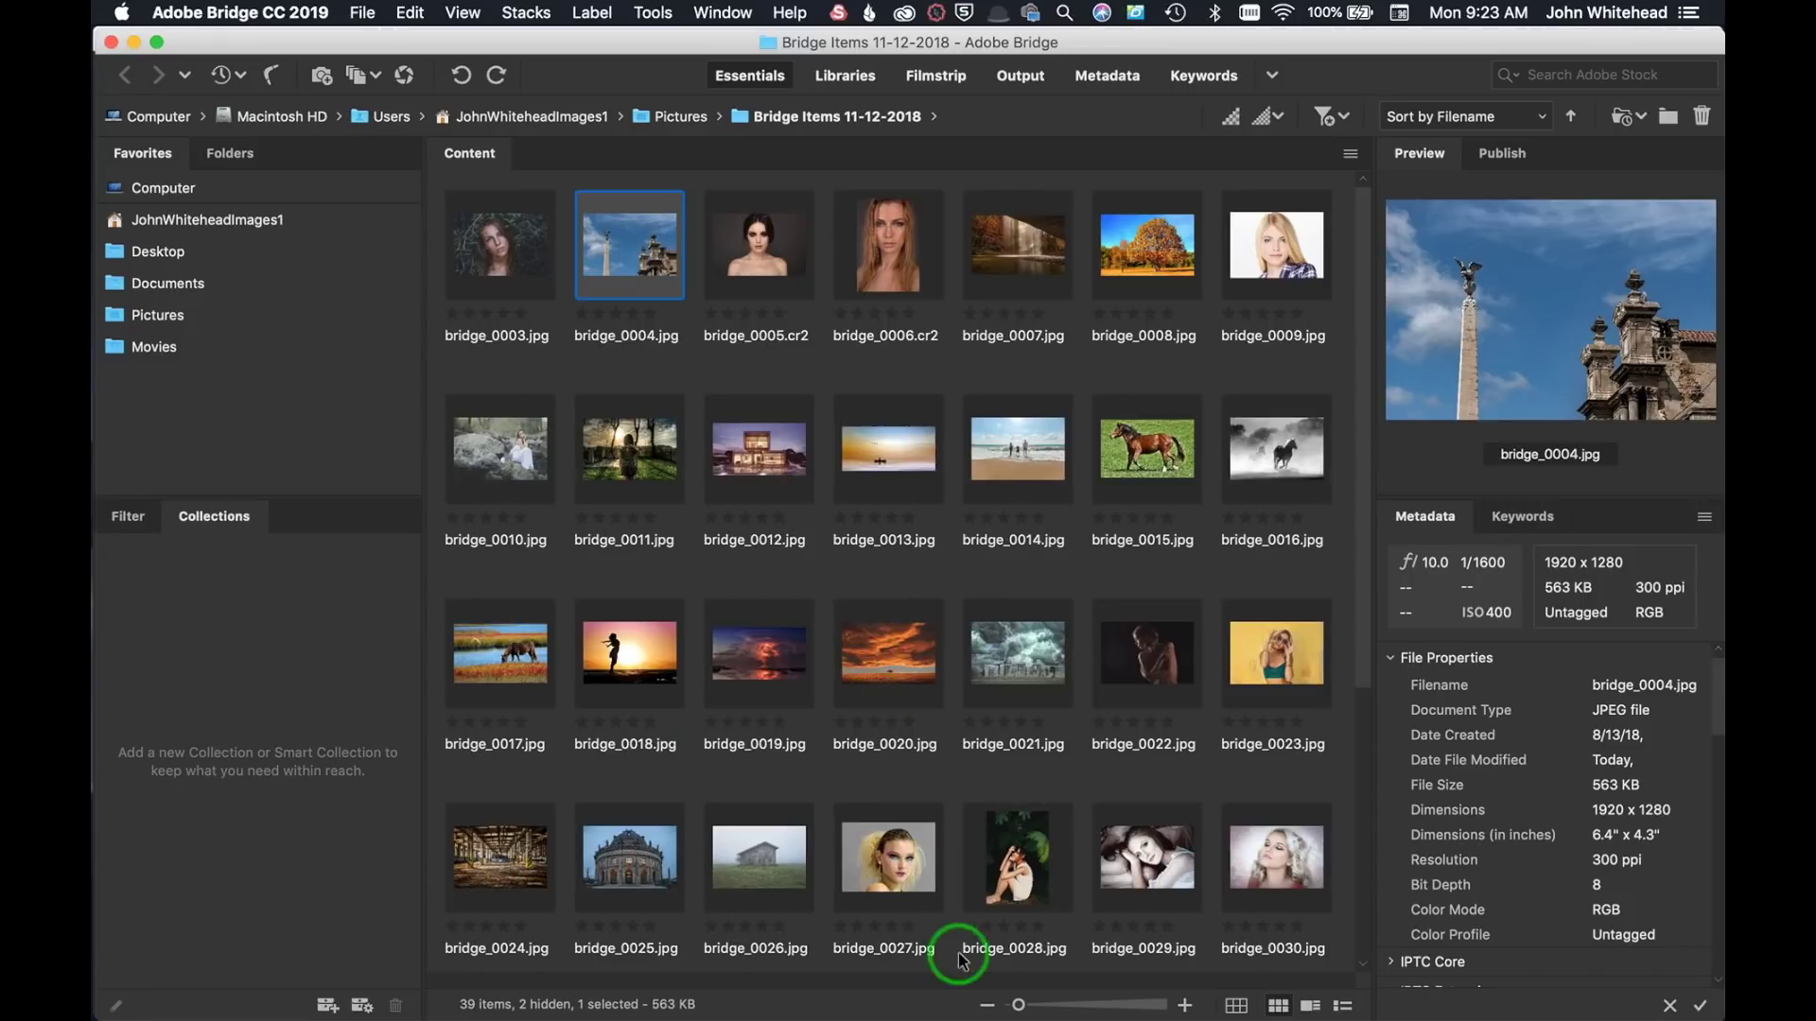
{"action": "mouse_move", "coordinate": [1021, 1010]}
{"action": "left_mouse_down"}
{"action": "mouse_move", "coordinate": [1051, 1011]}
{"action": "mouse_move", "coordinate": [1018, 1010]}
{"action": "left_mouse_up"}
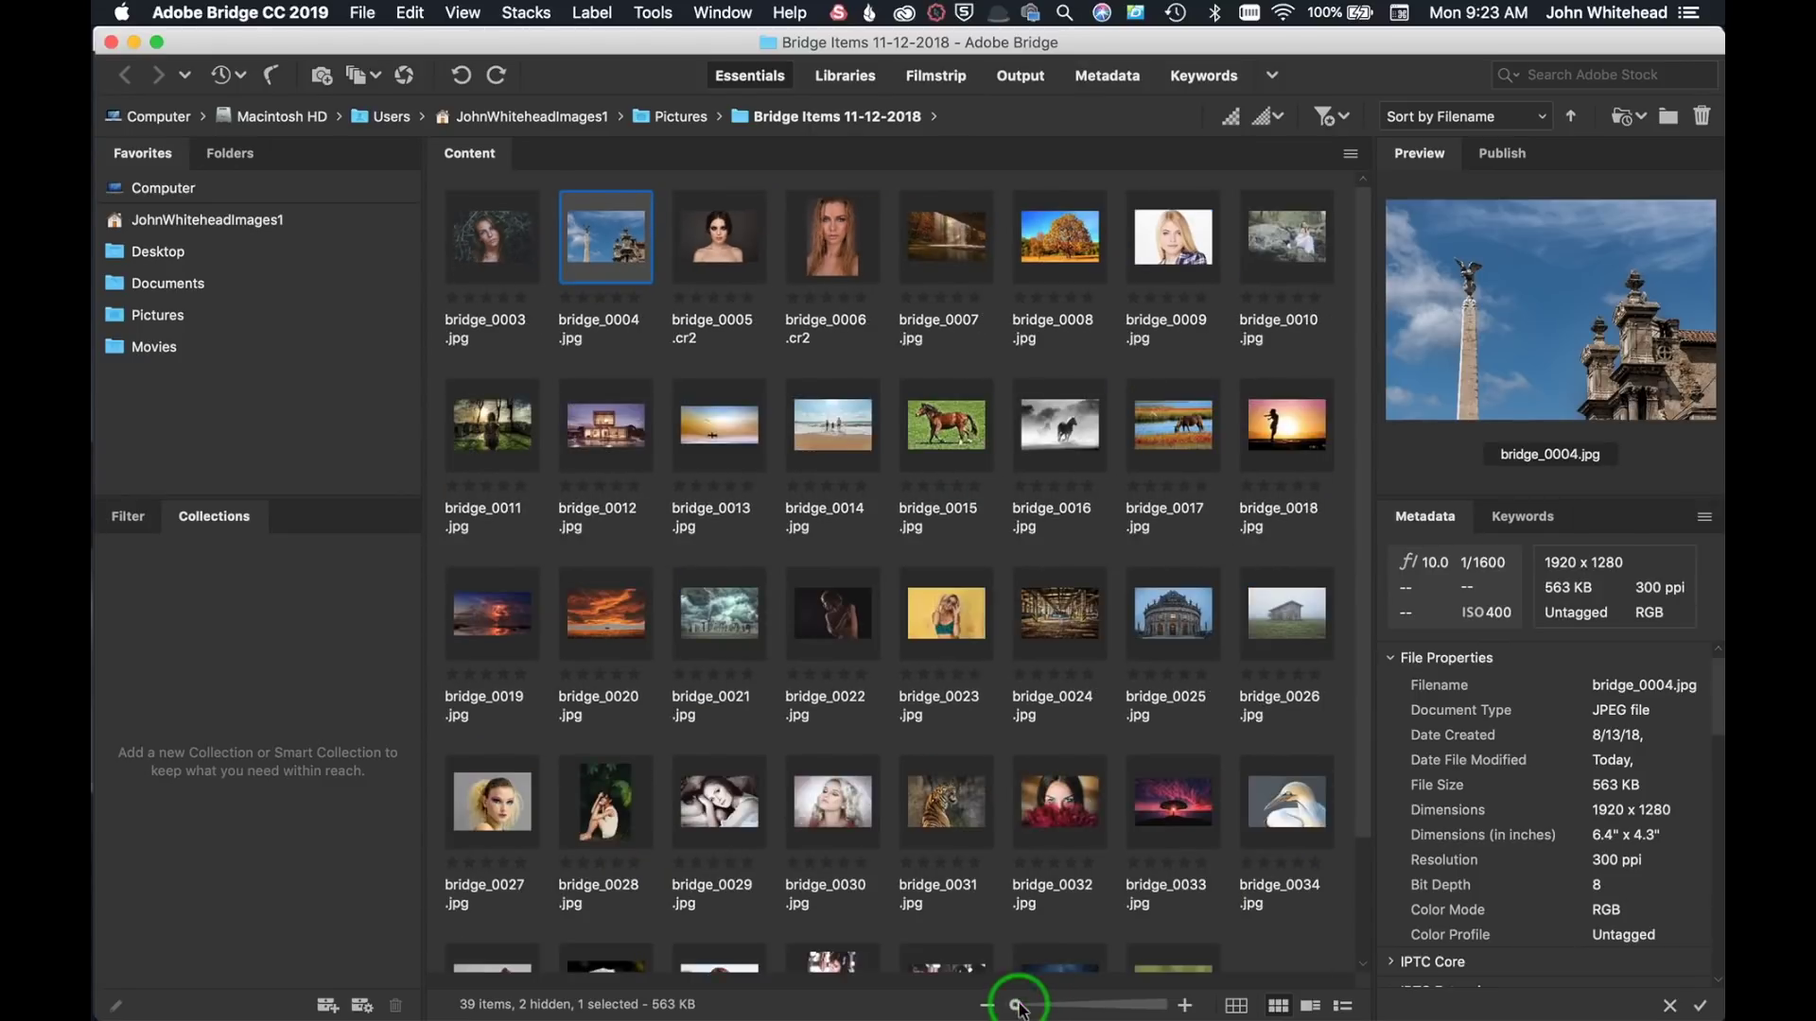
{"action": "left_click", "coordinate": [1235, 1008]}
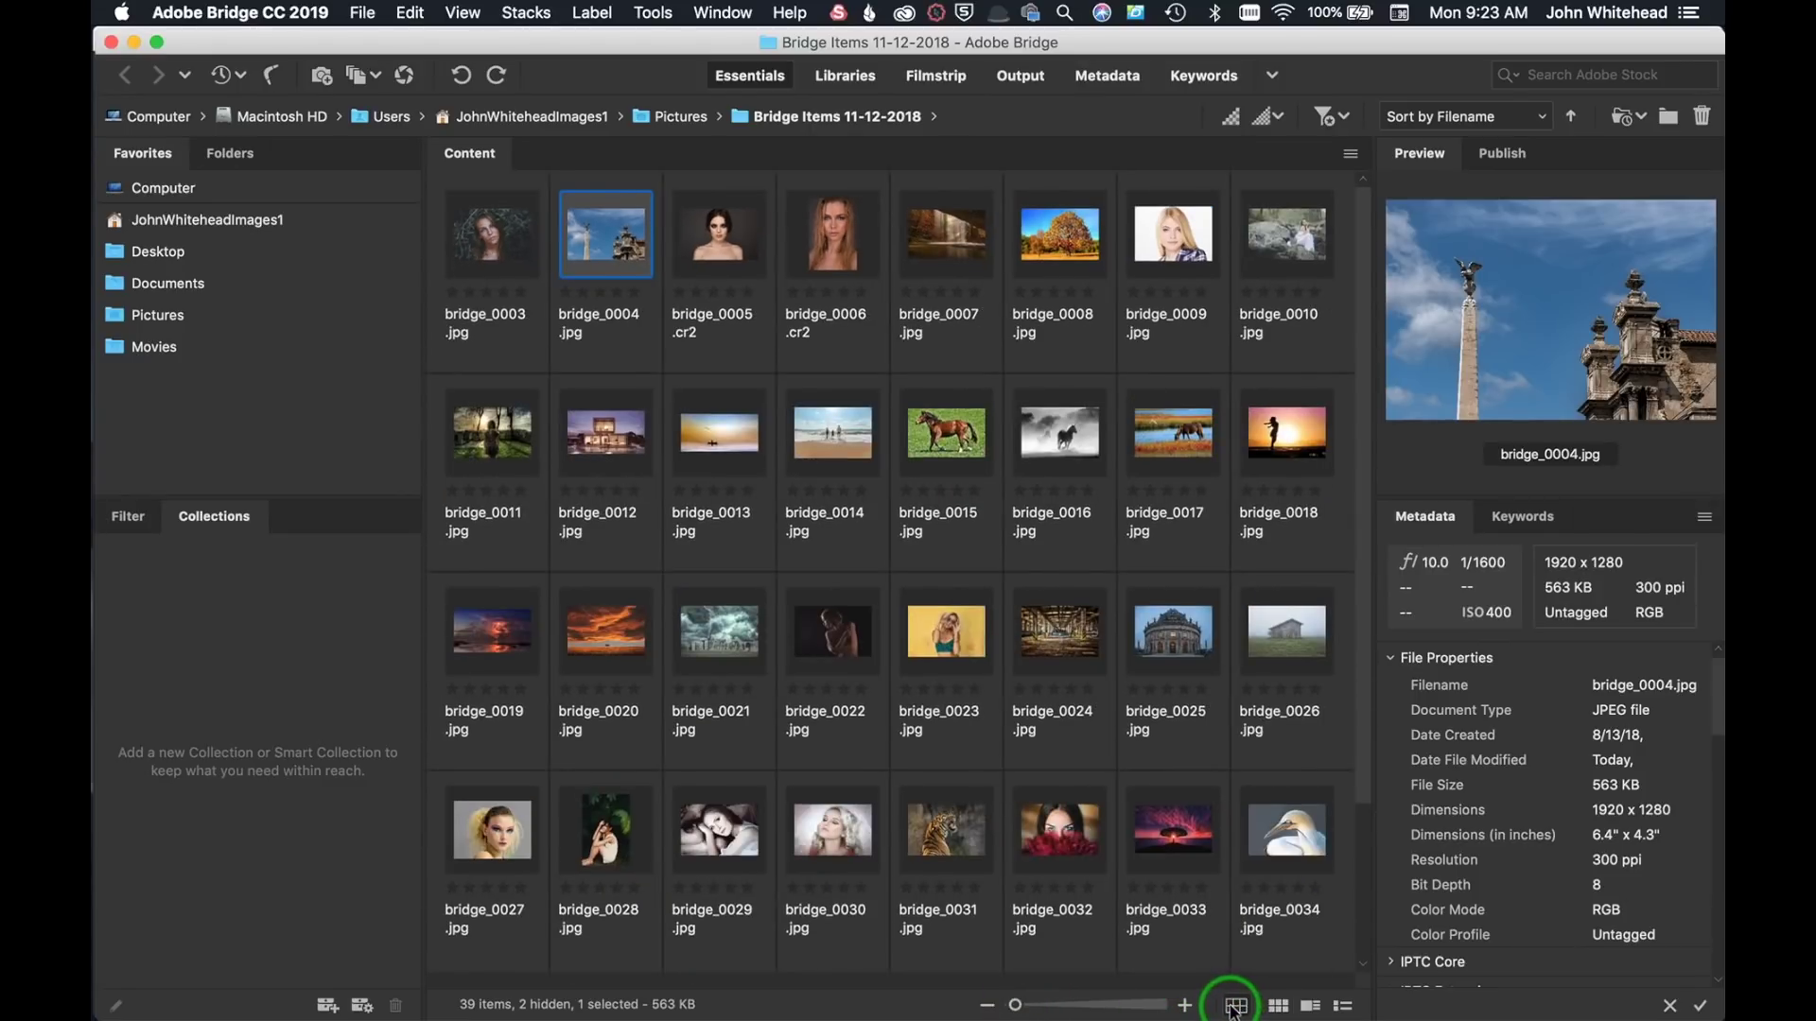
{"action": "left_click", "coordinate": [1277, 1007]}
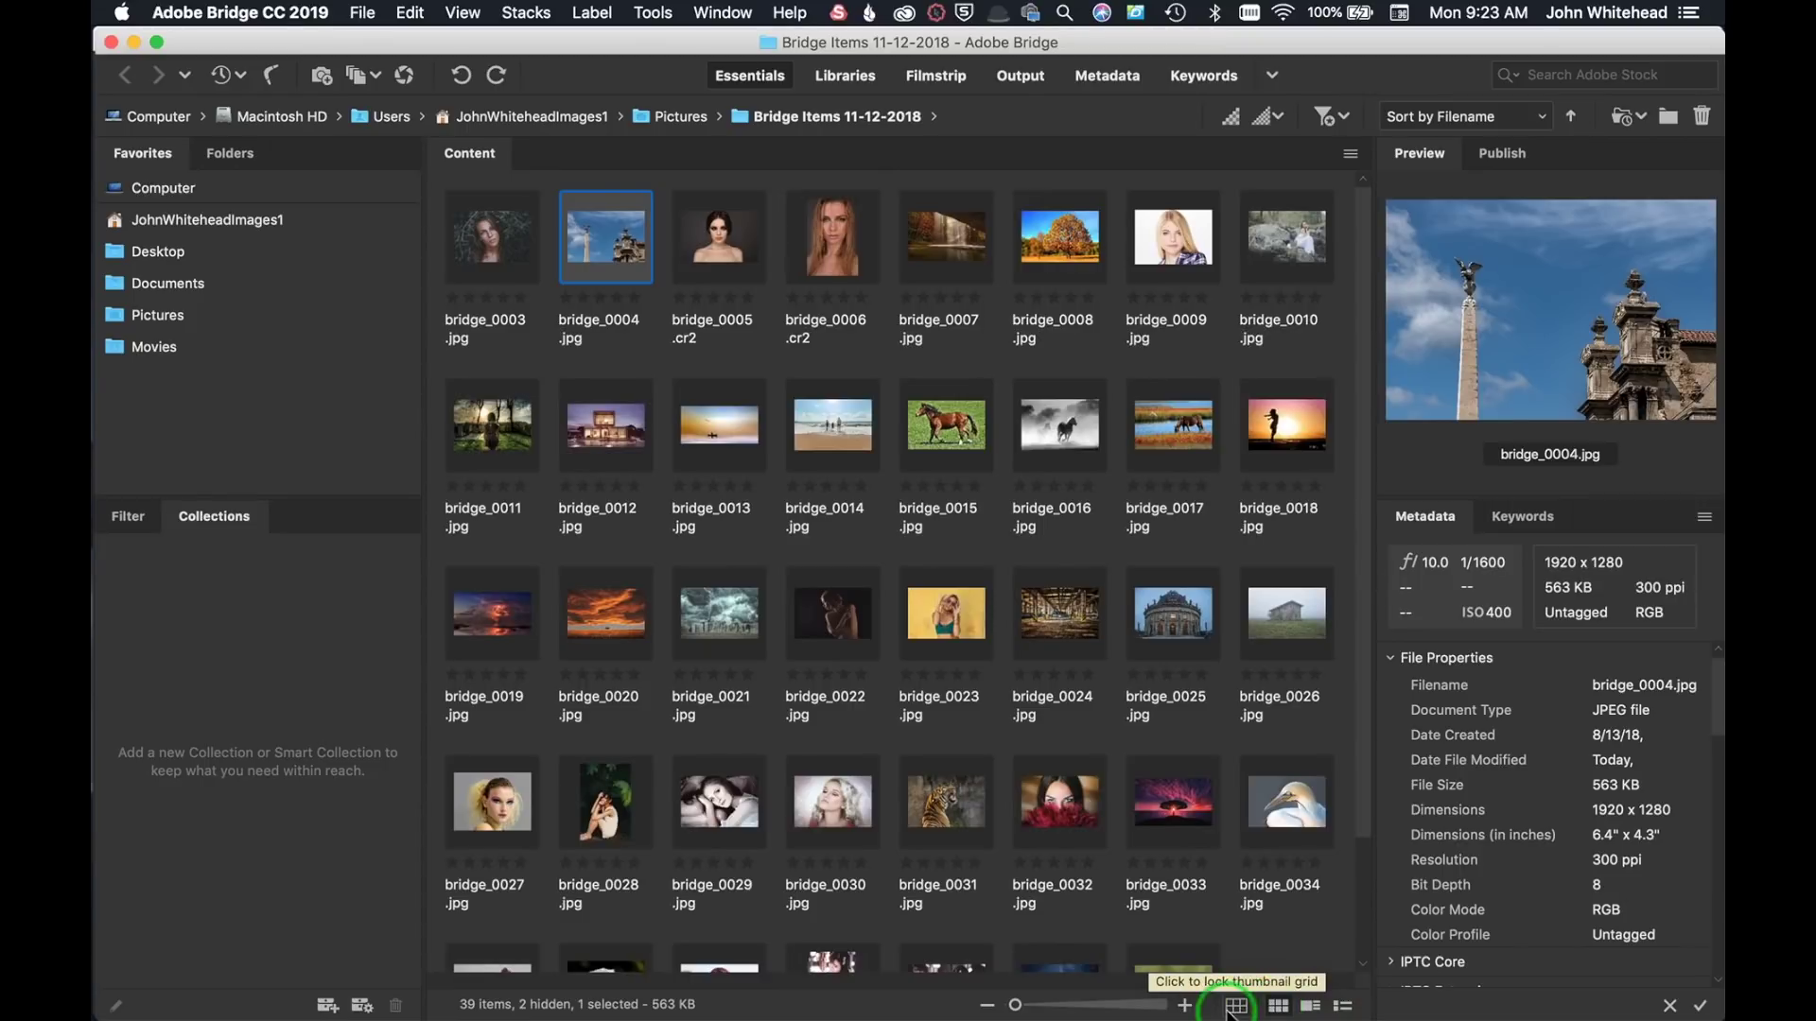
{"action": "left_click", "coordinate": [1234, 1006]}
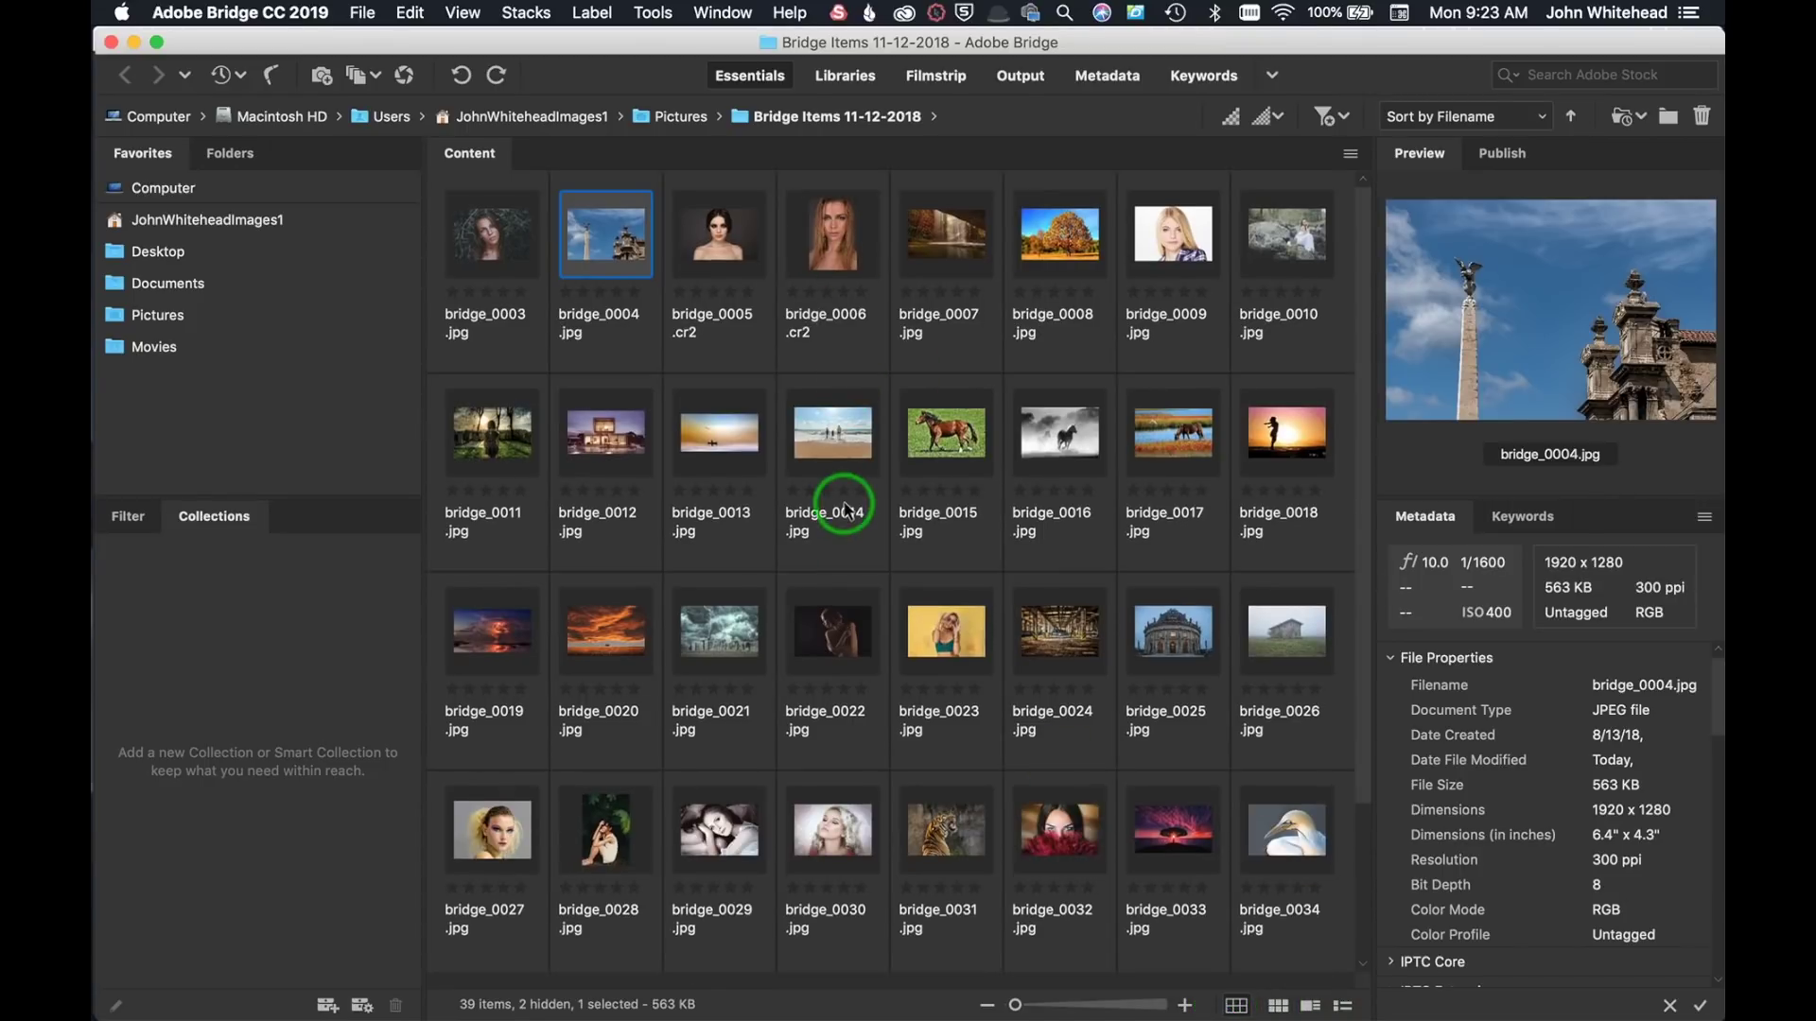
- Enlarge the content thumbnails slightly and switch the content display through the details view to the list view
{"action": "left_click_drag", "start_coordinate": [1017, 1006], "coordinate": [1033, 1008]}
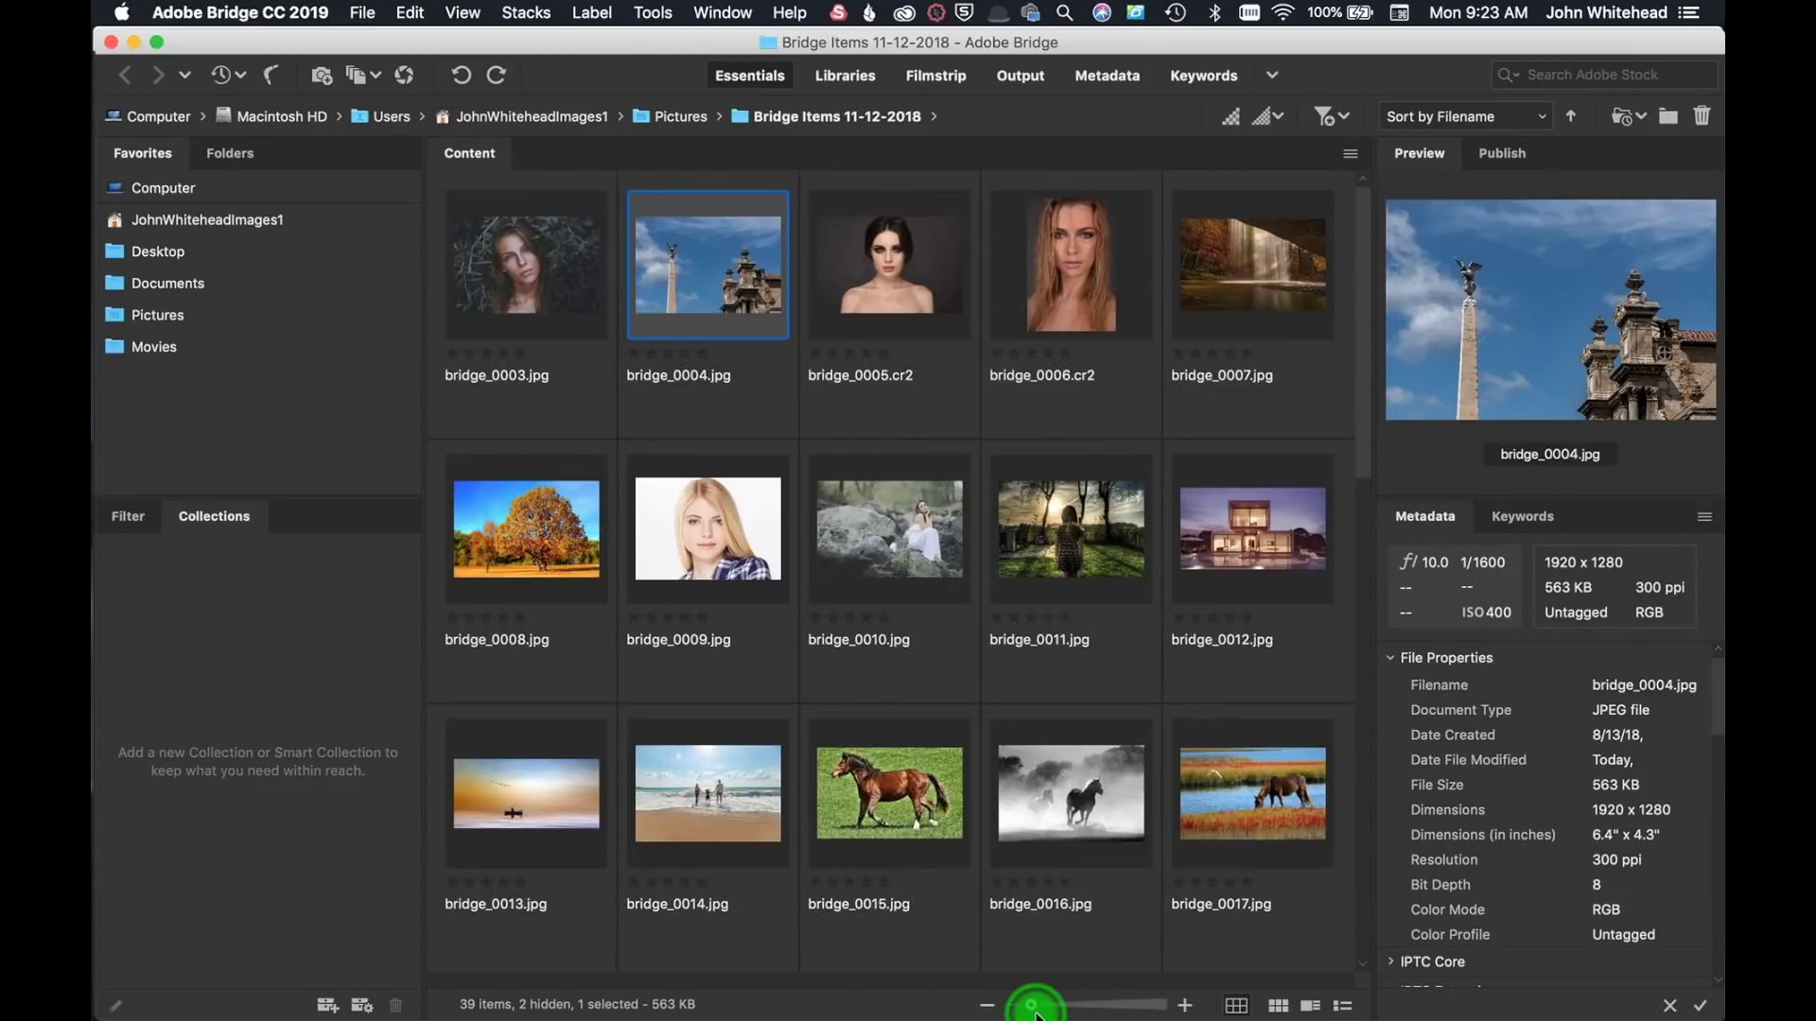
{"action": "left_click", "coordinate": [1309, 1008]}
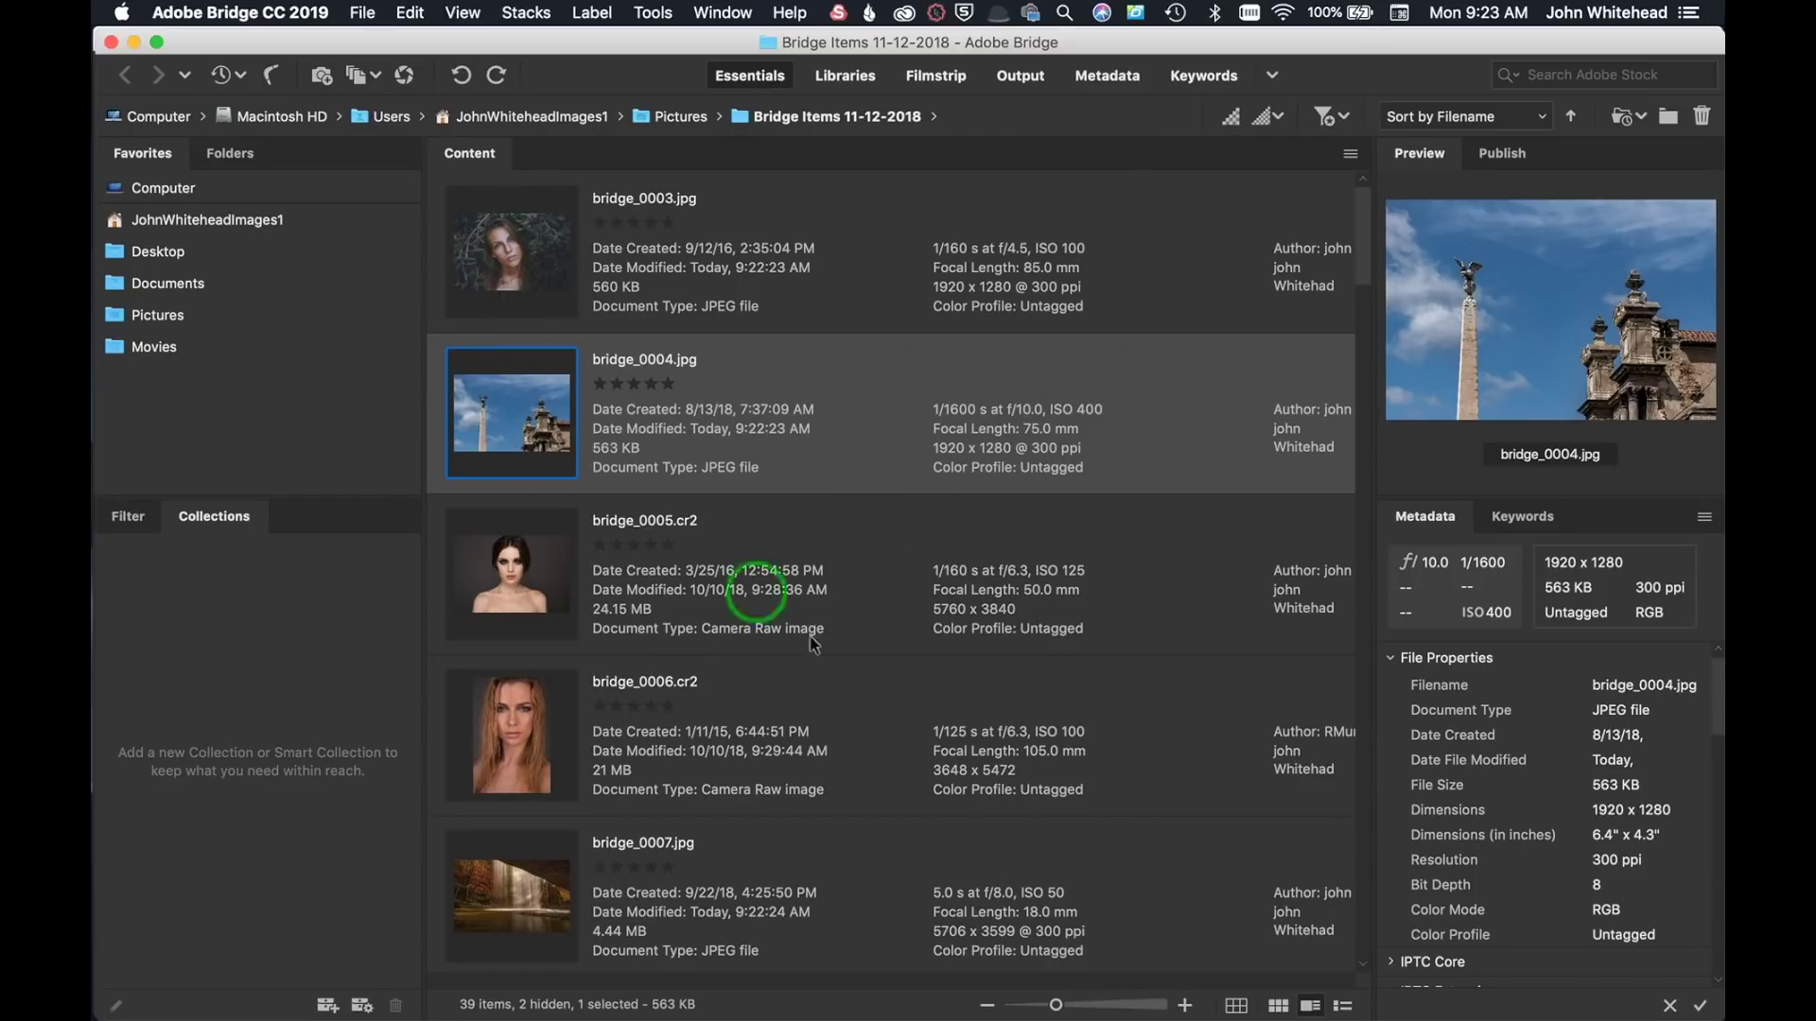
{"action": "left_click", "coordinate": [1343, 1006]}
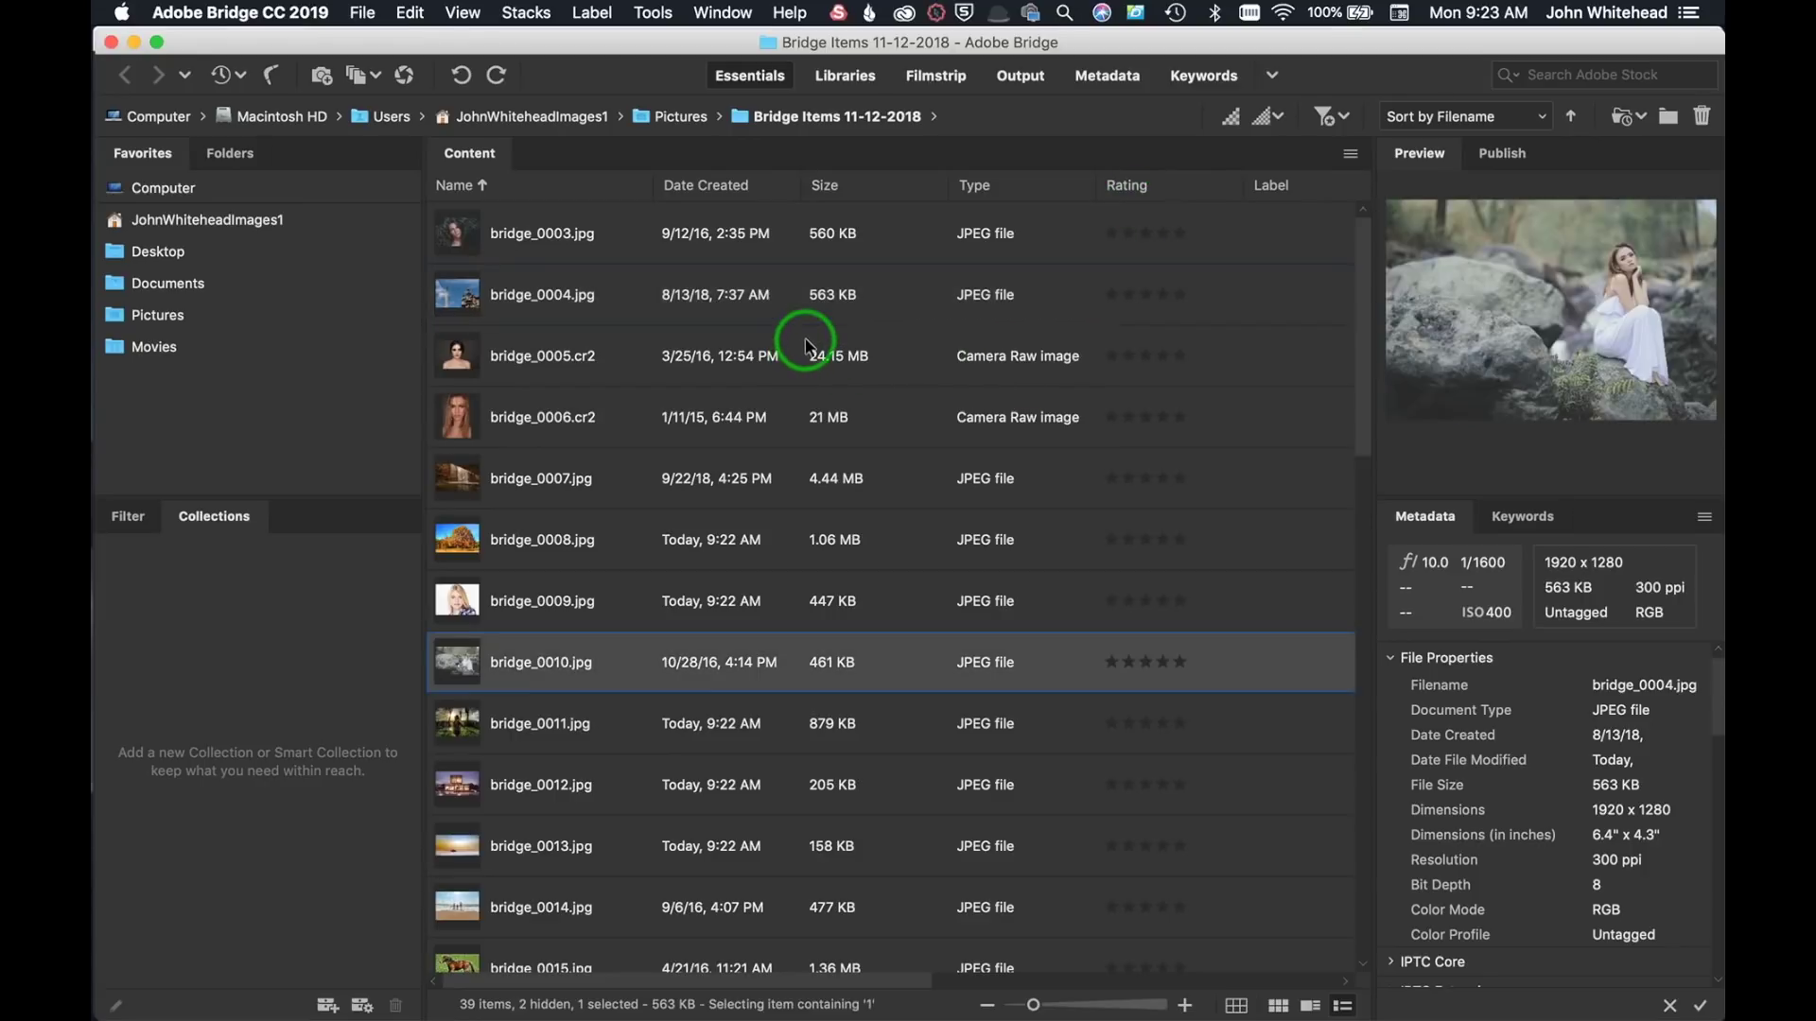
- Give bridge_0003.jpg a rating of four stars in the file list
{"action": "left_click", "coordinate": [1129, 295]}
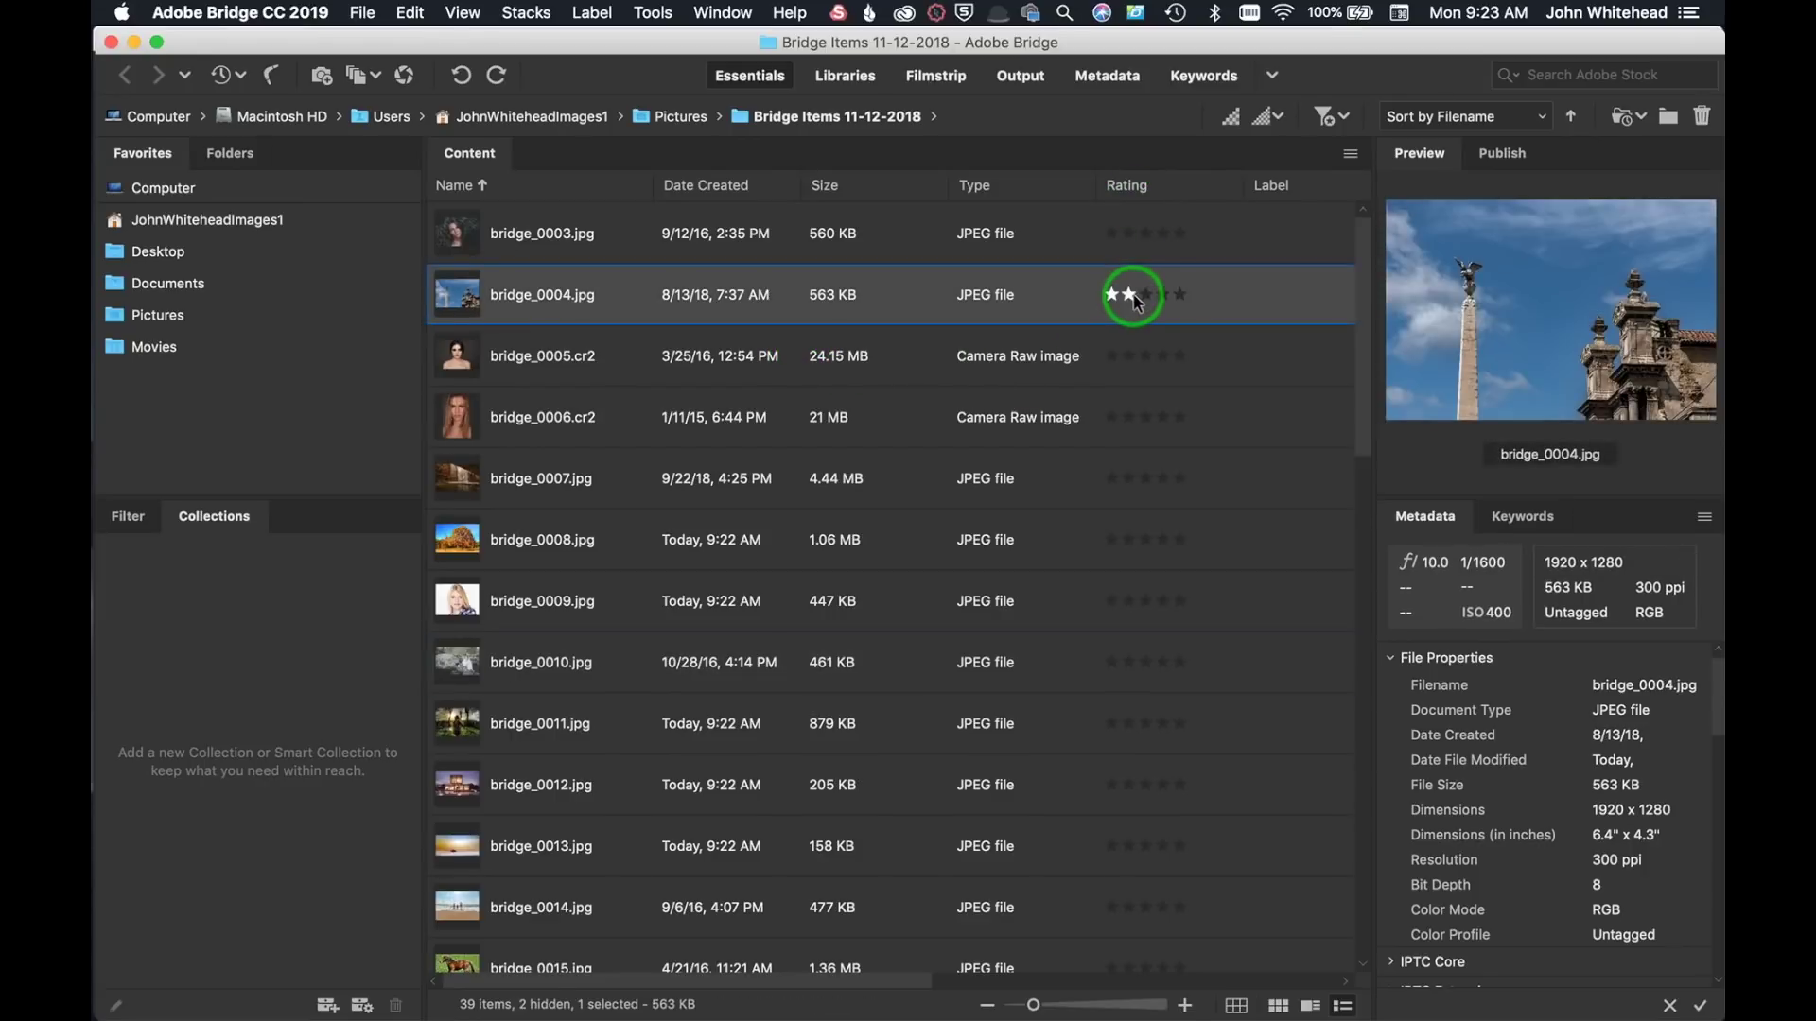
{"action": "left_click", "coordinate": [1138, 239]}
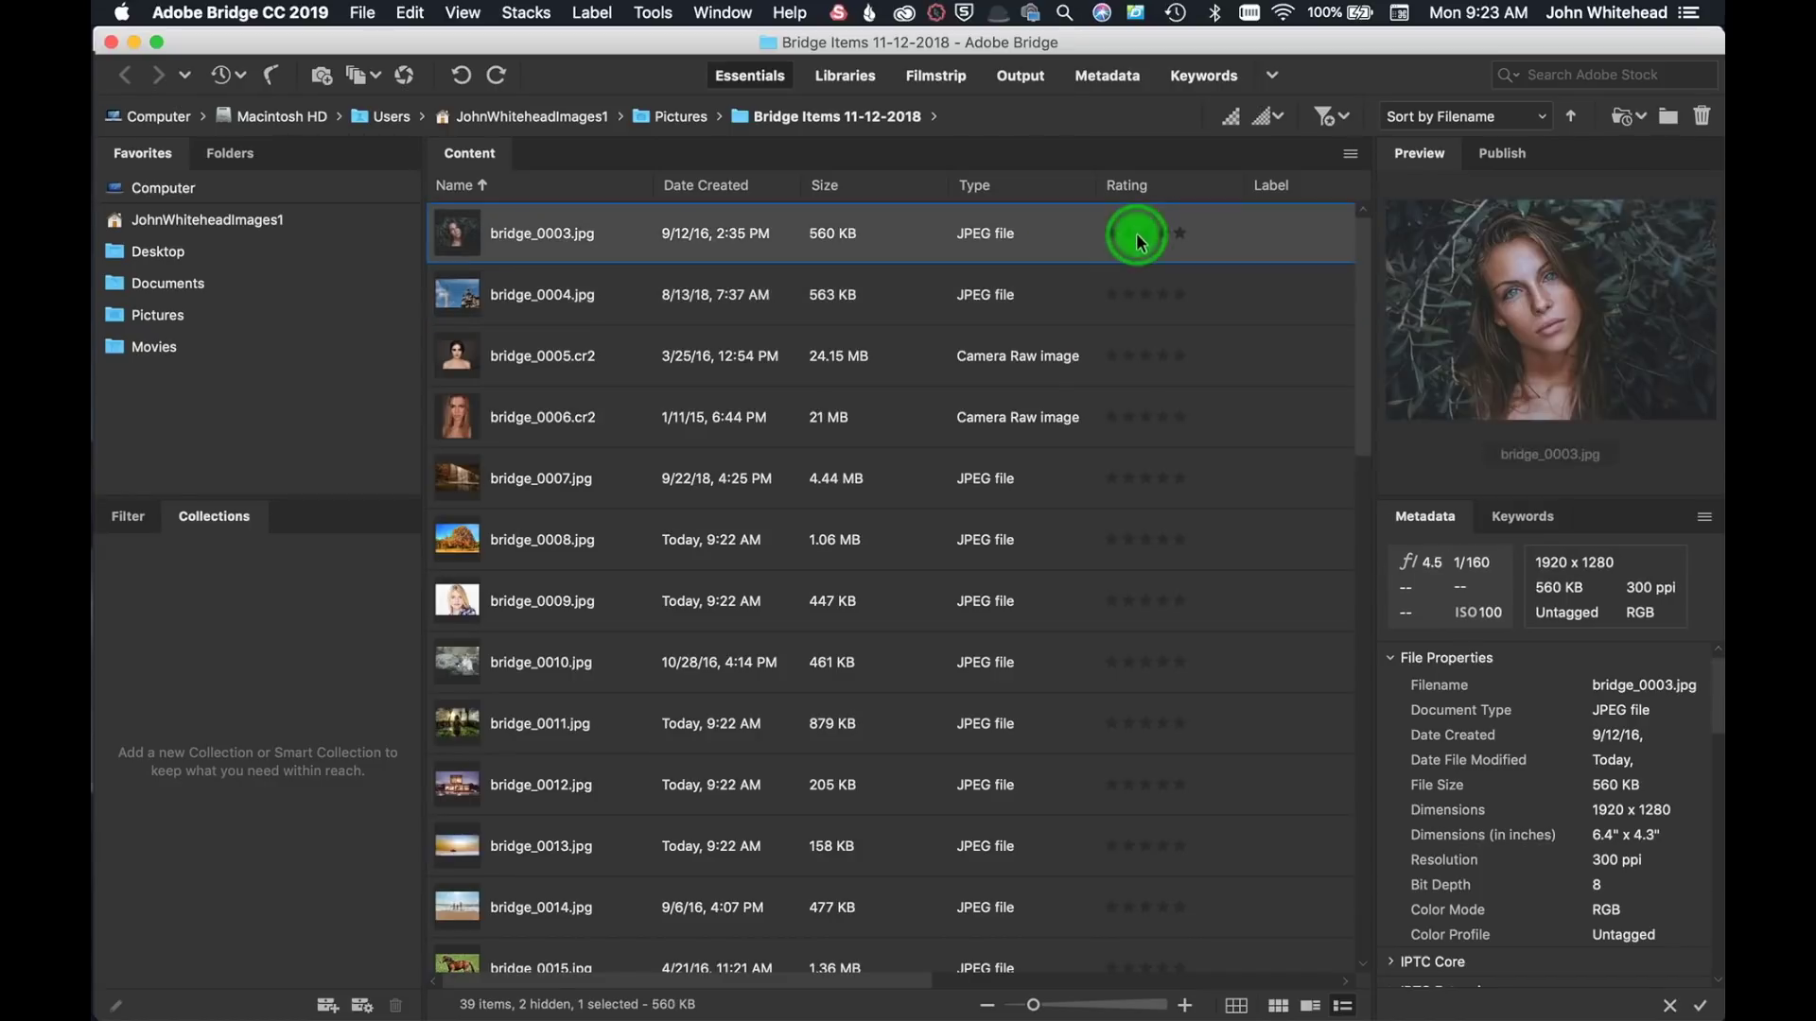
{"action": "left_click", "coordinate": [1129, 233]}
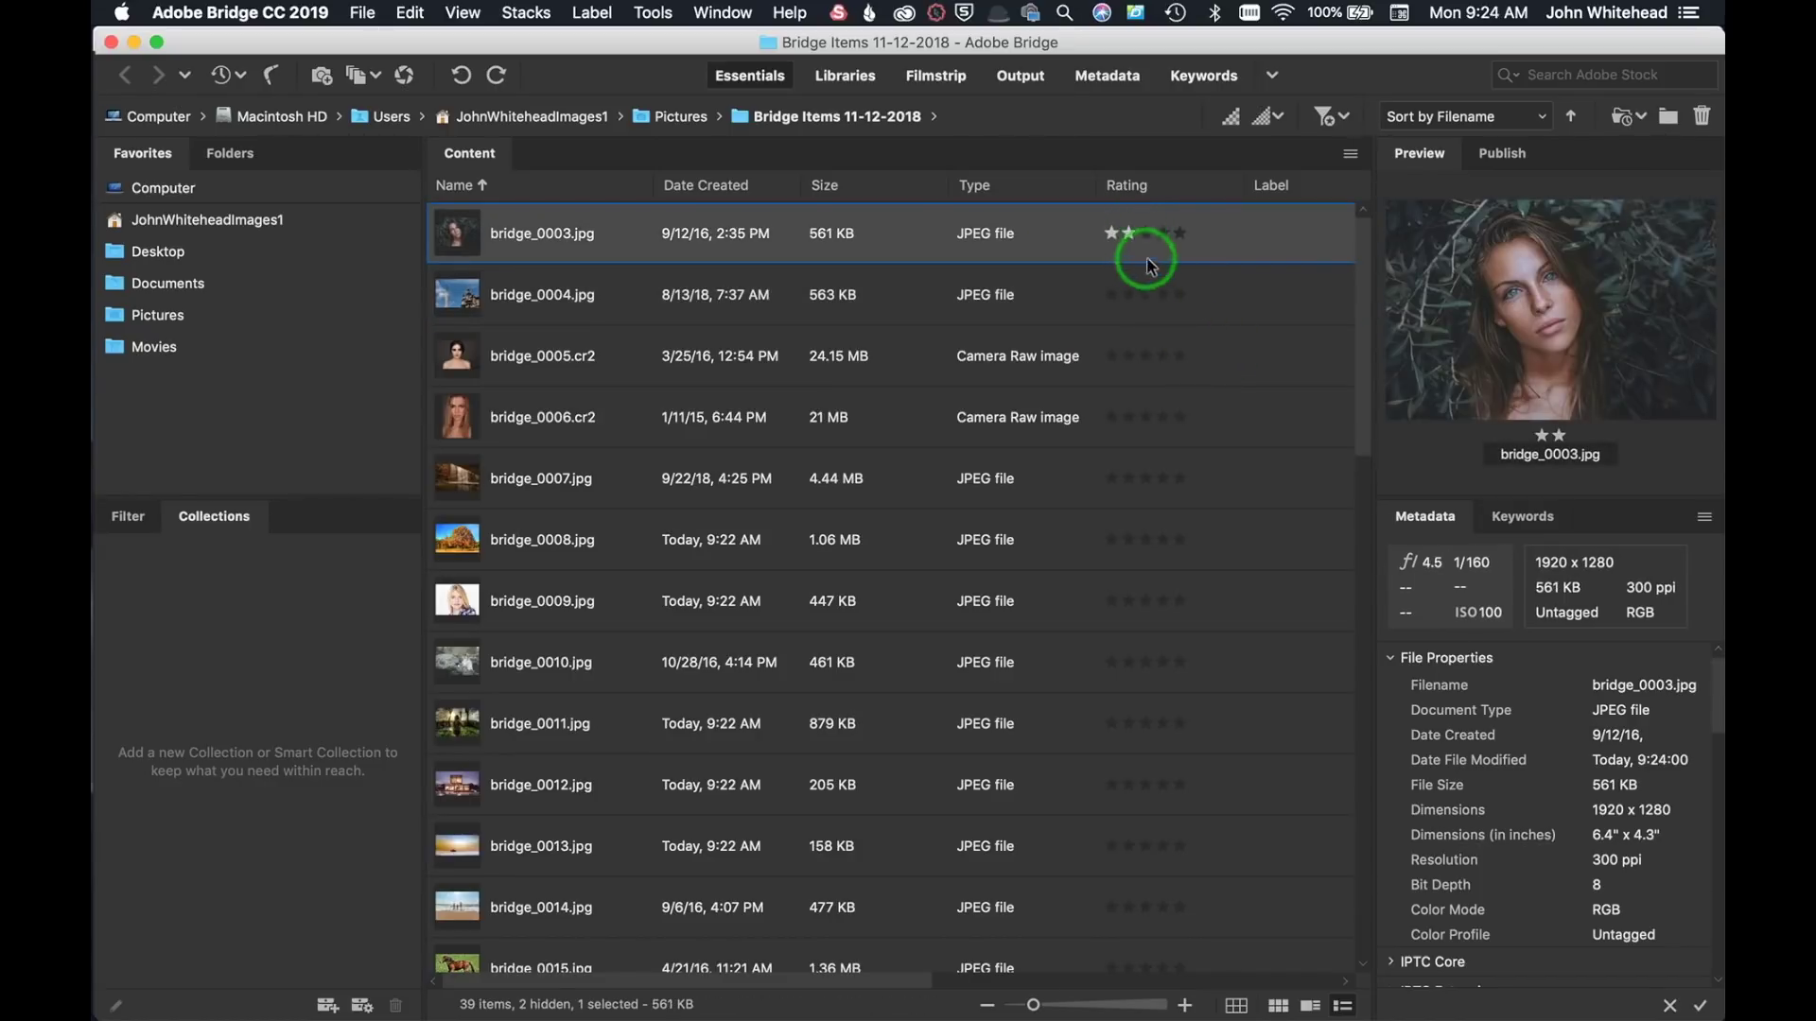
{"action": "left_click", "coordinate": [1162, 233]}
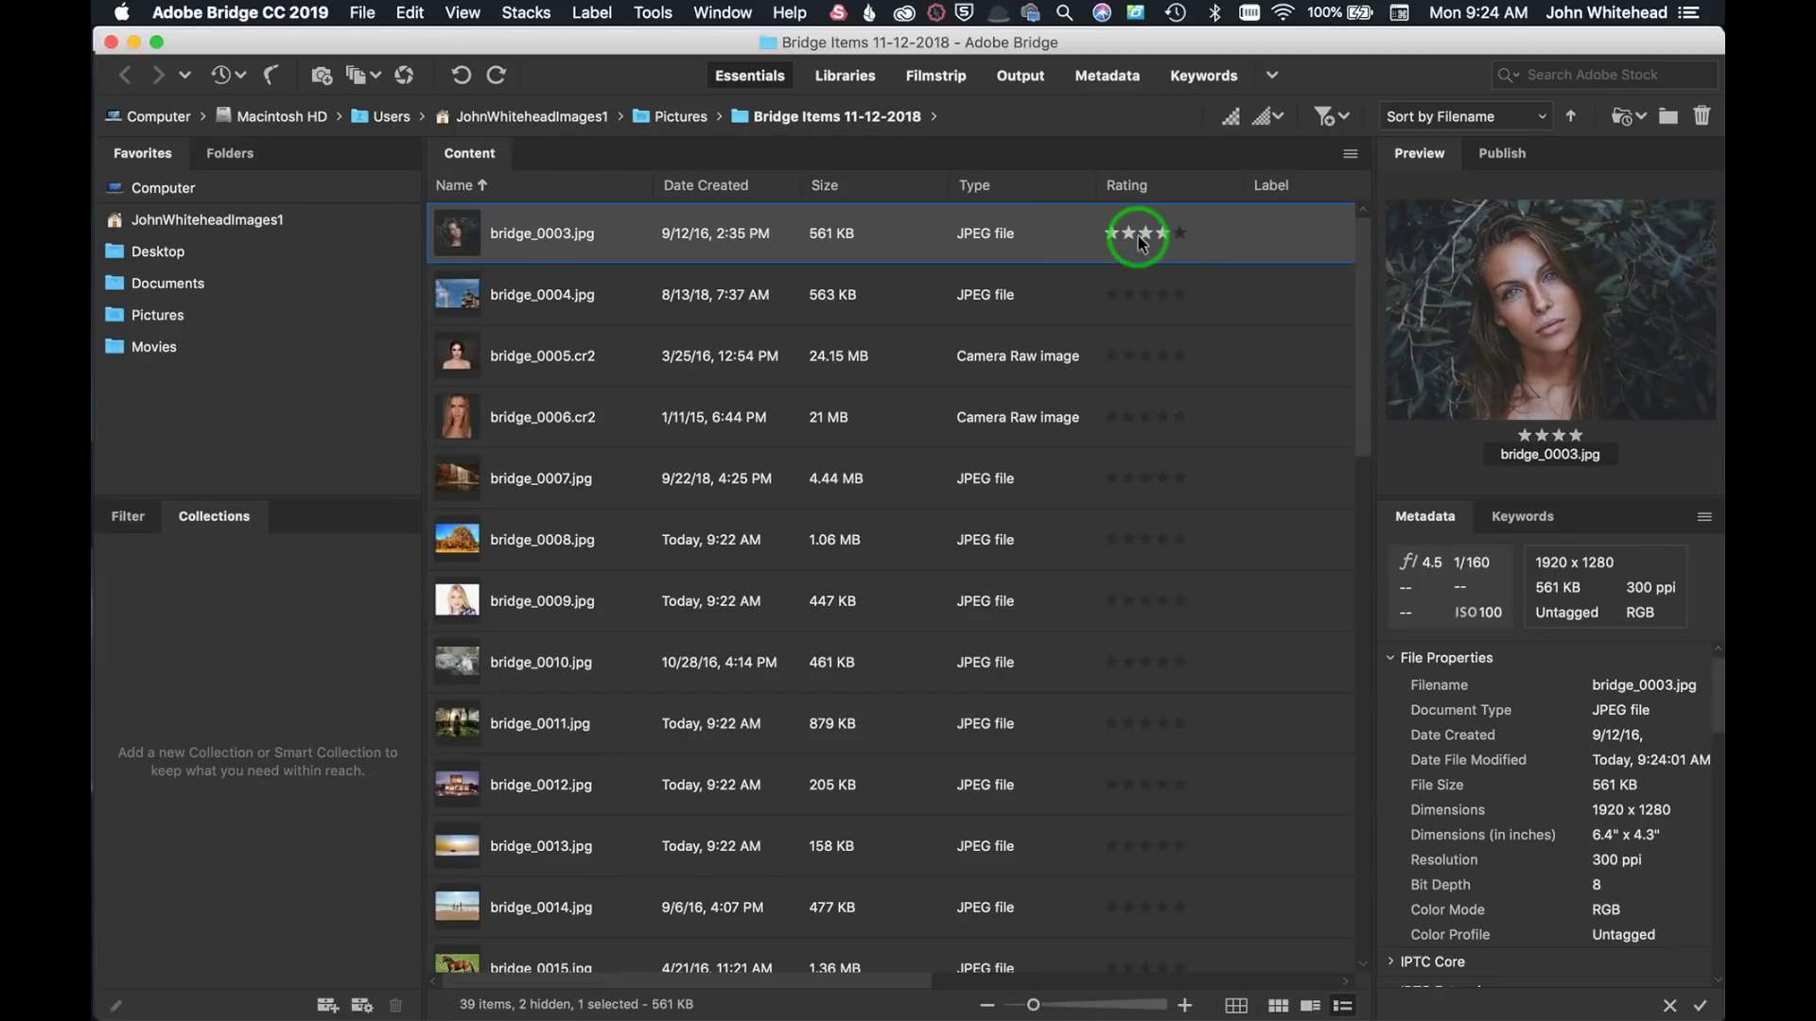
- Return the content to the locked thumbnail grid and view the keywords of bridge_0004.jpg, going back to its metadata
{"action": "left_click", "coordinate": [1237, 1005]}
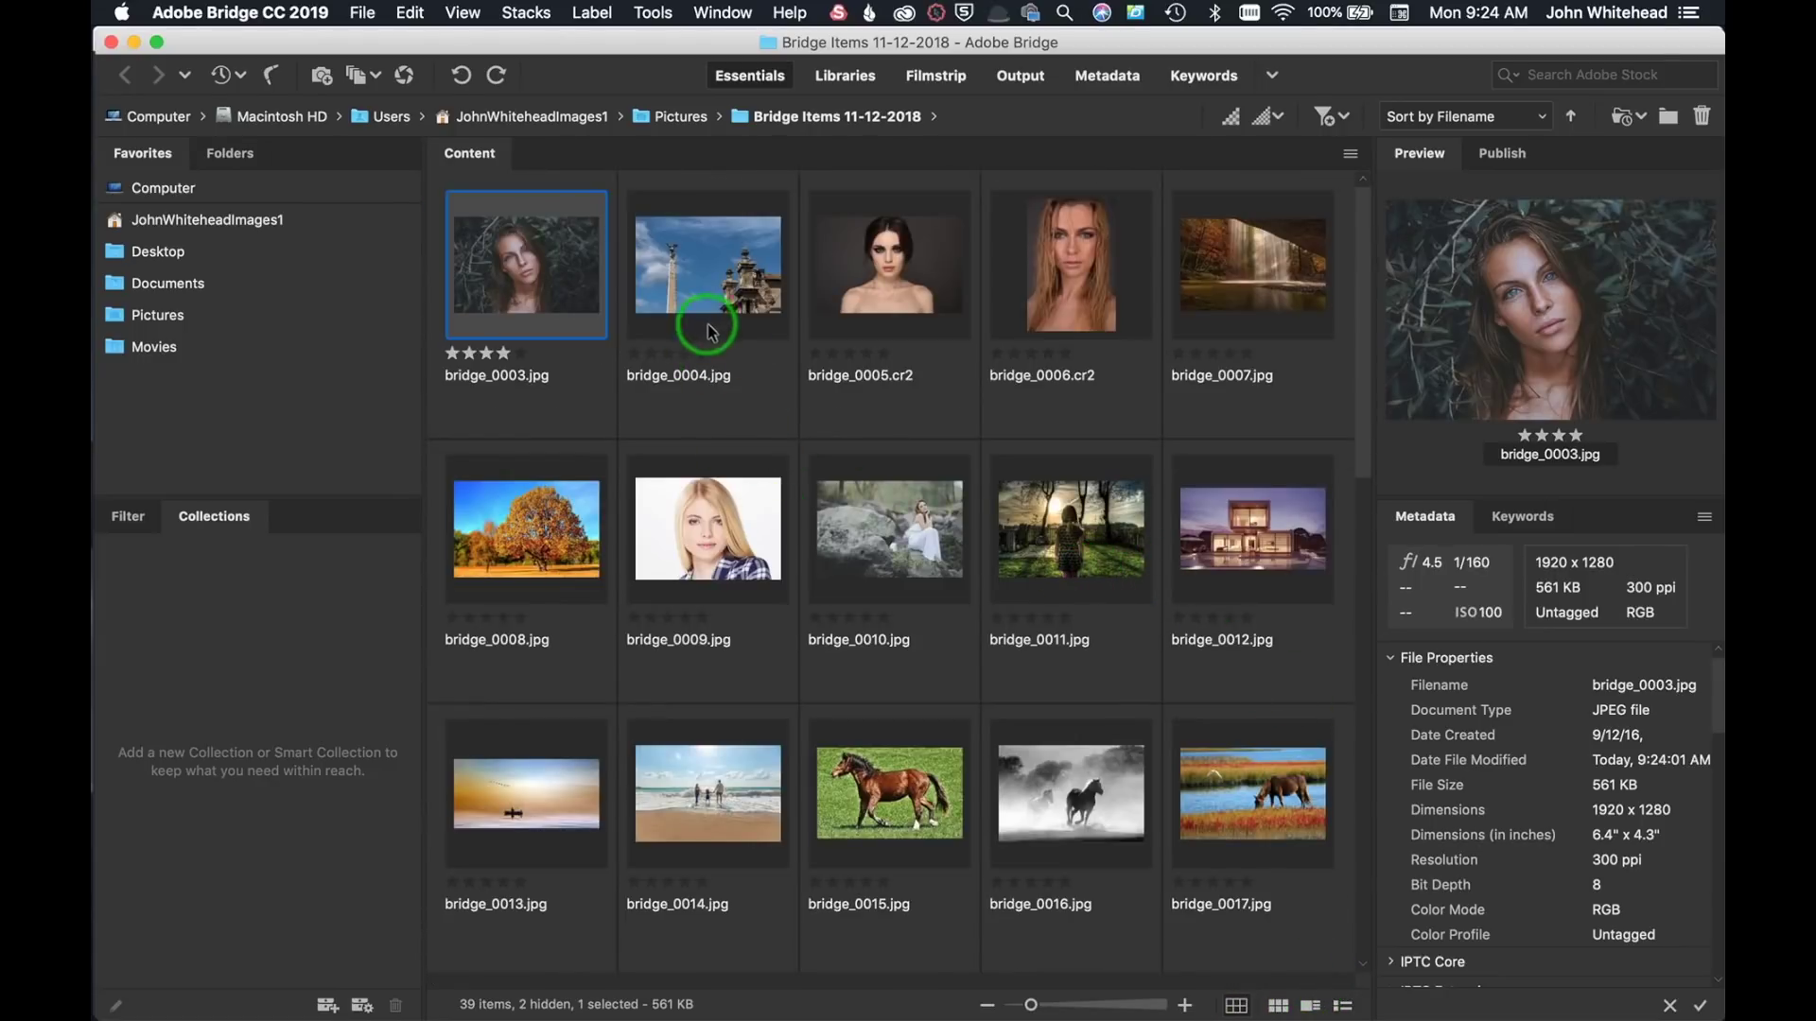
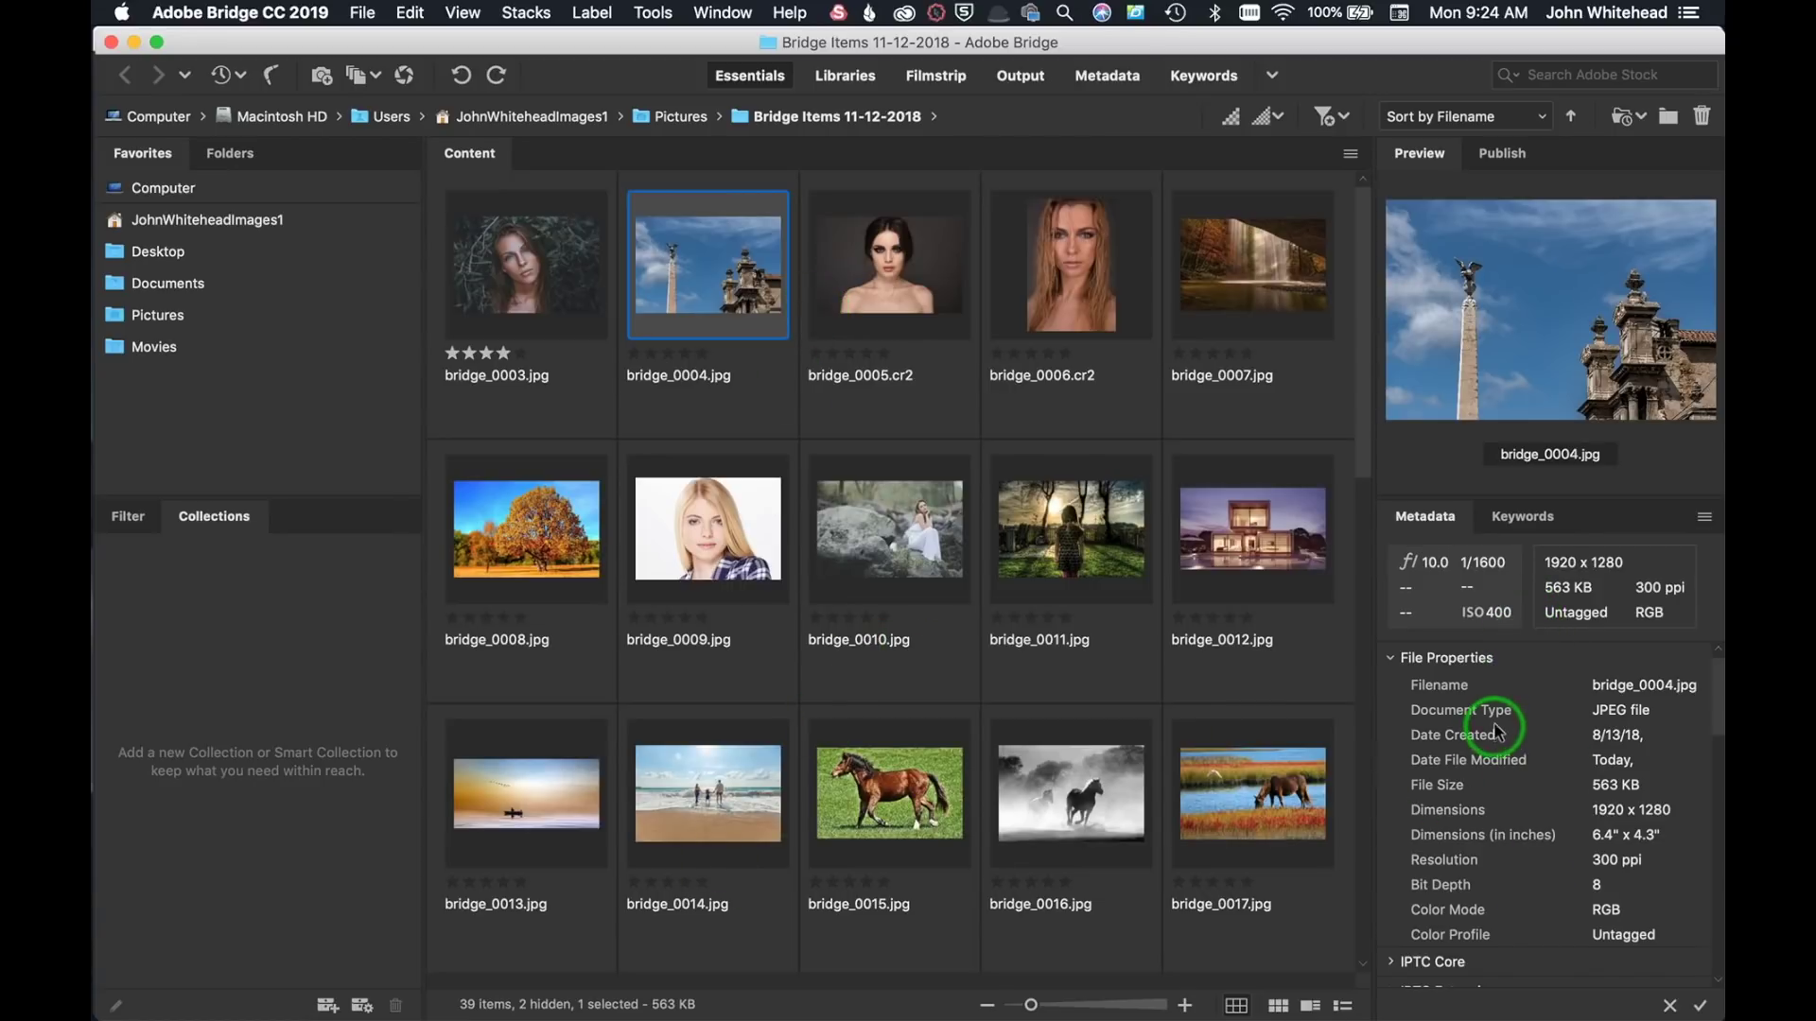
{"action": "left_click", "coordinate": [1523, 512]}
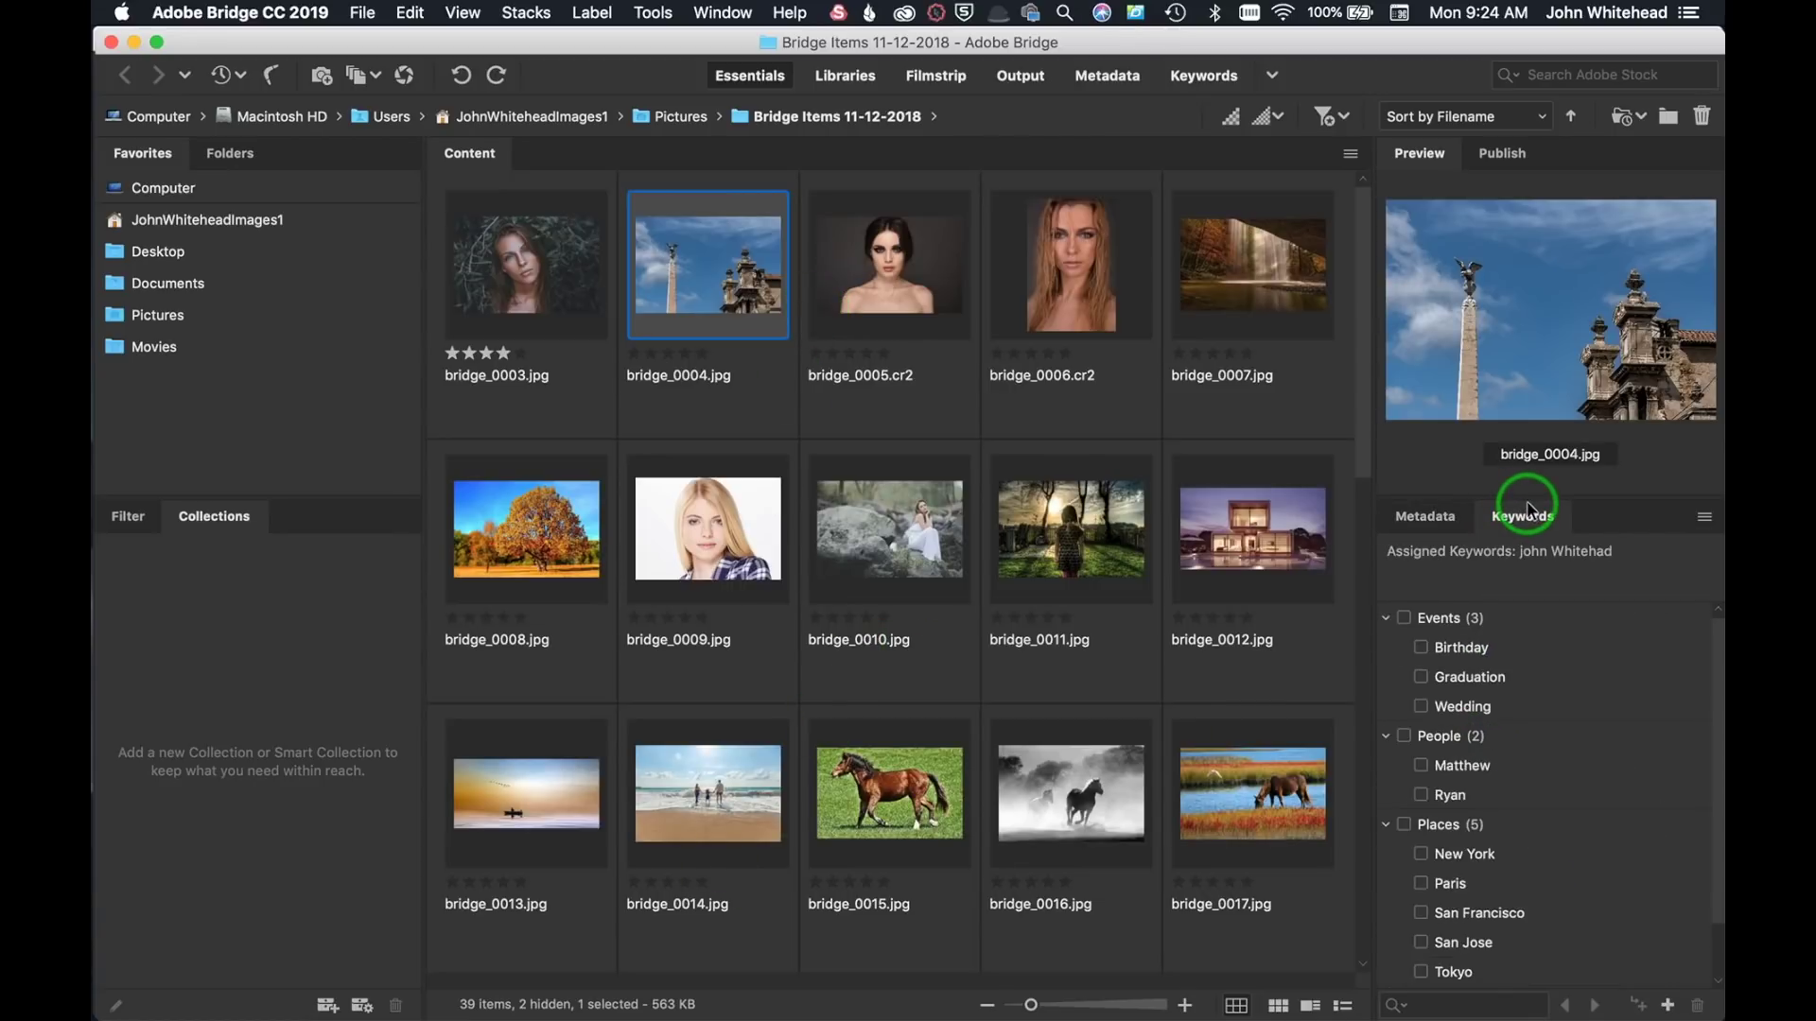
{"action": "left_click", "coordinate": [1431, 519]}
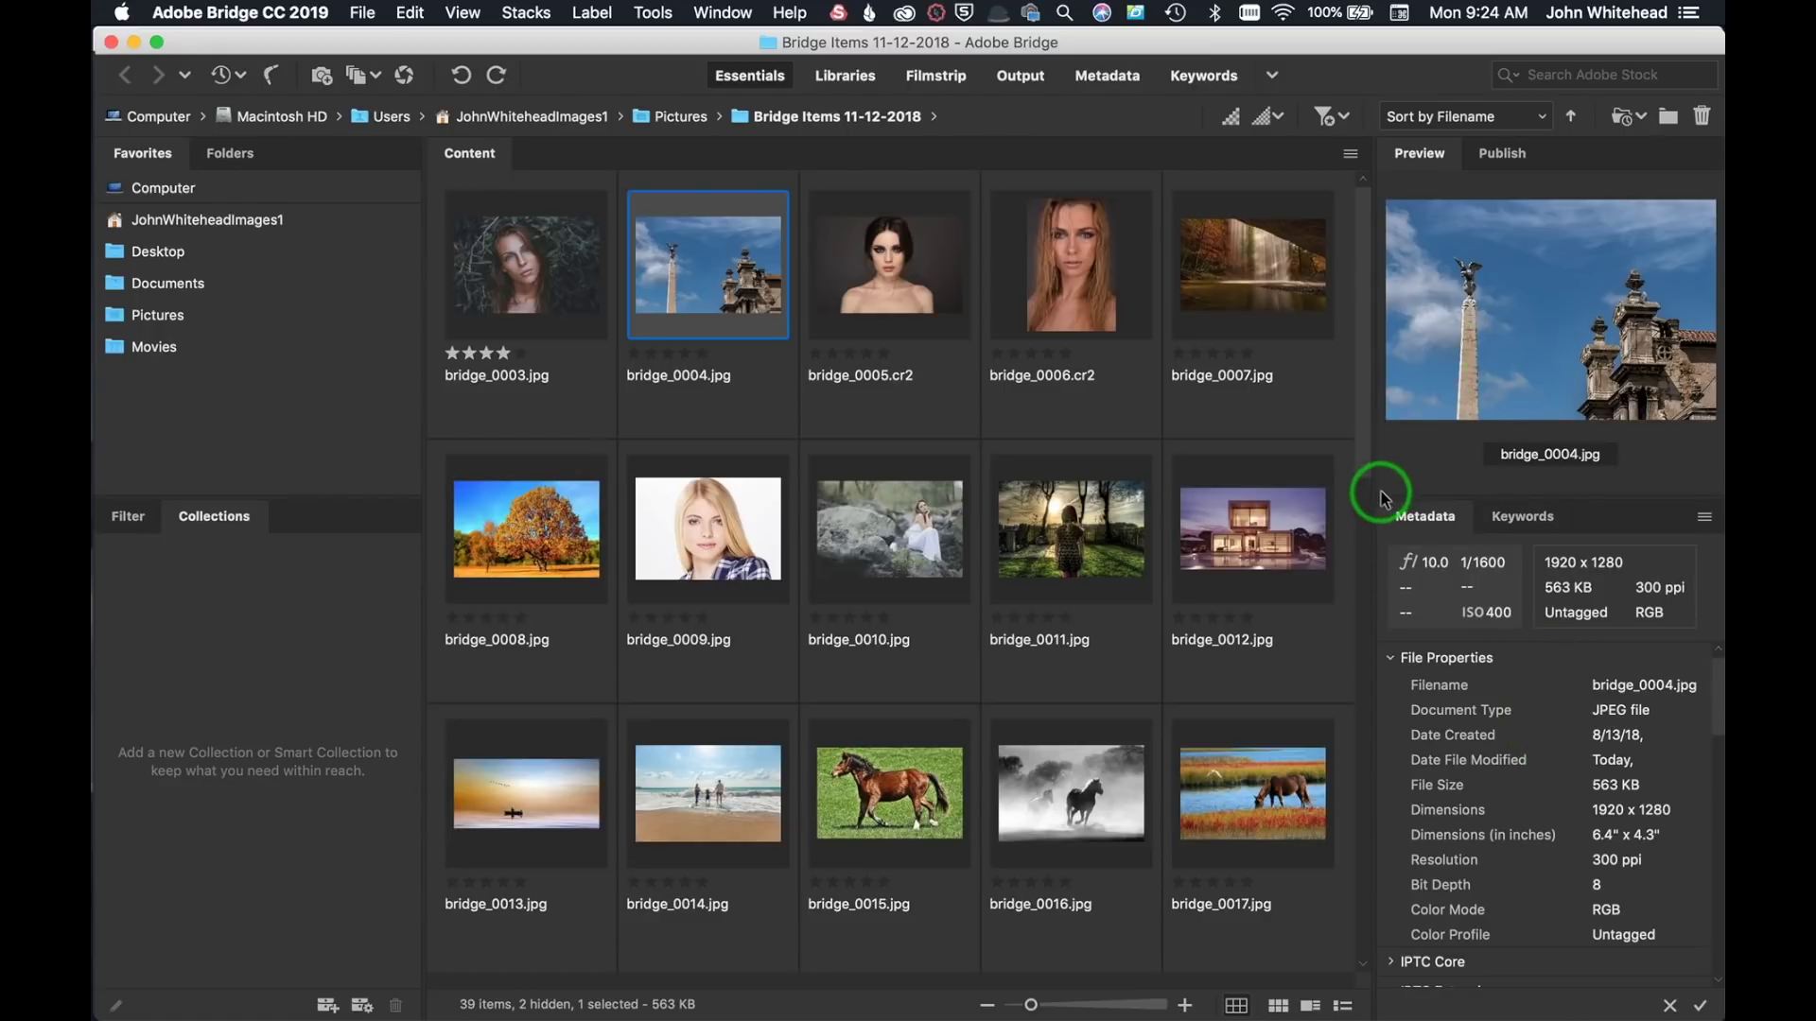
- Widen the preview and metadata area to over a third of the window and make the preview taller
{"action": "left_click_drag", "start_coordinate": [1379, 496], "coordinate": [1097, 531]}
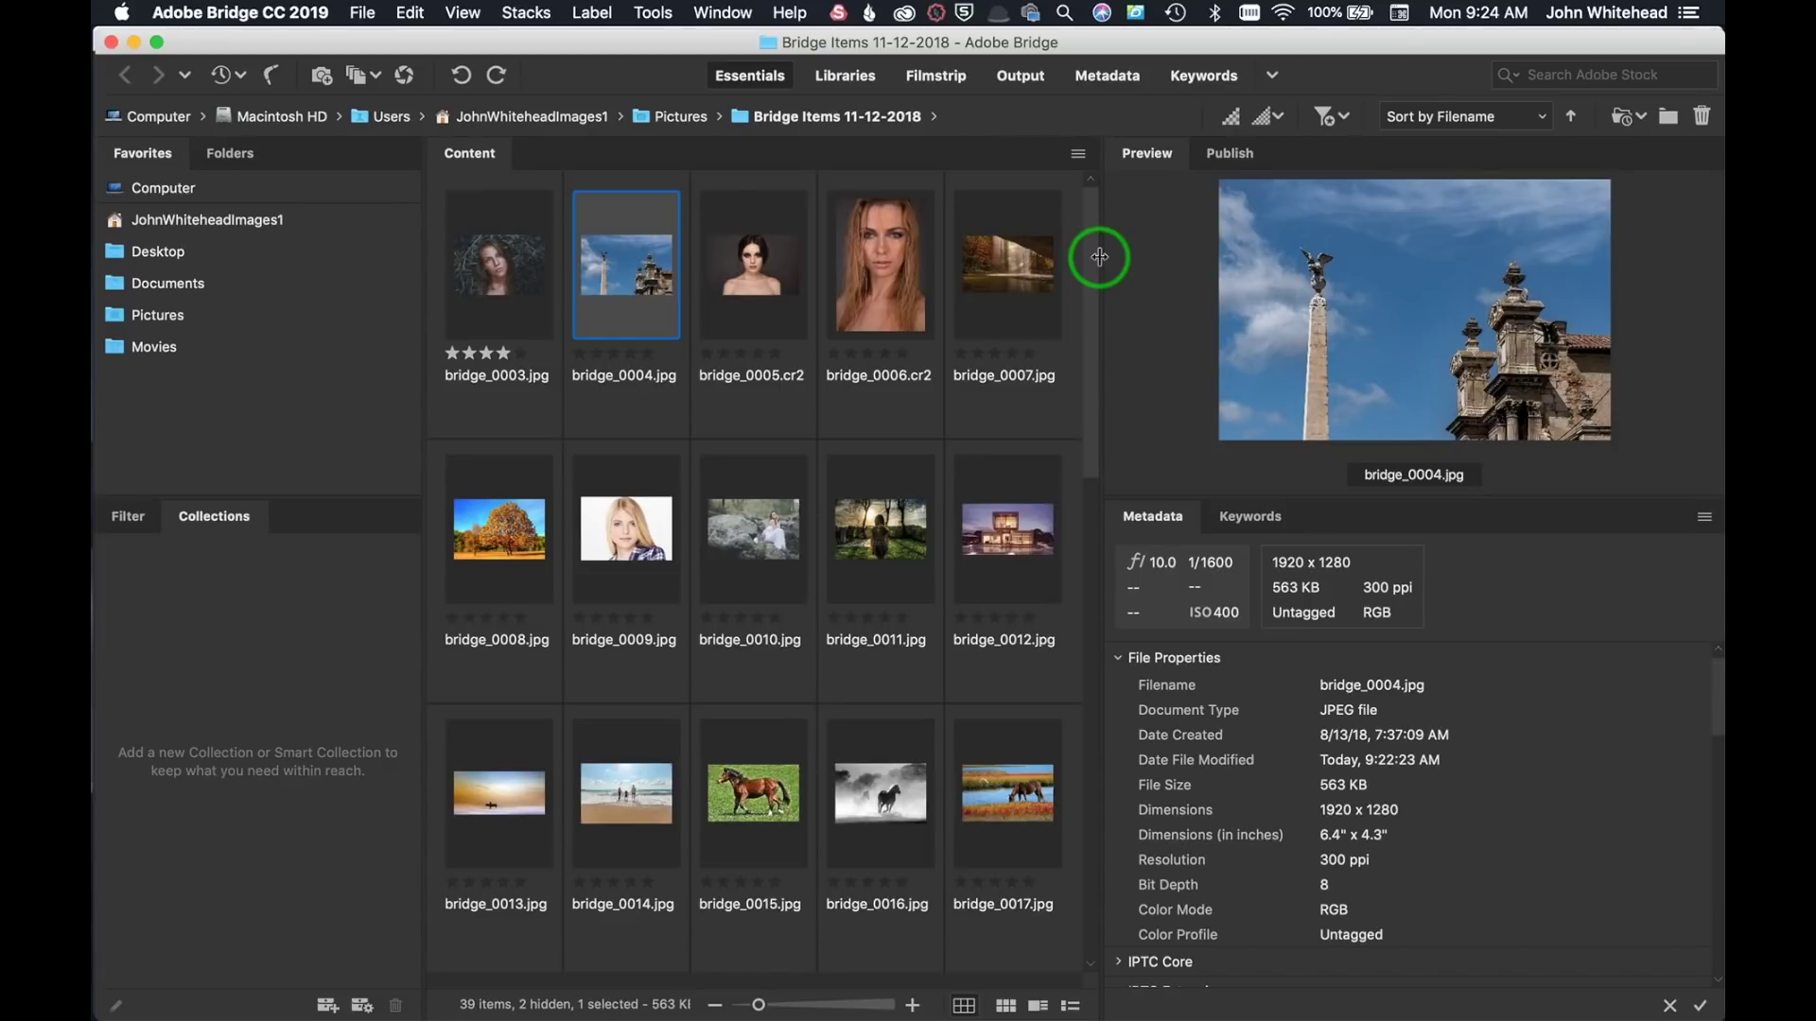
{"action": "mouse_move", "coordinate": [1099, 257]}
{"action": "left_mouse_down"}
{"action": "mouse_move", "coordinate": [1026, 261]}
{"action": "mouse_move", "coordinate": [1106, 265]}
{"action": "left_mouse_up"}
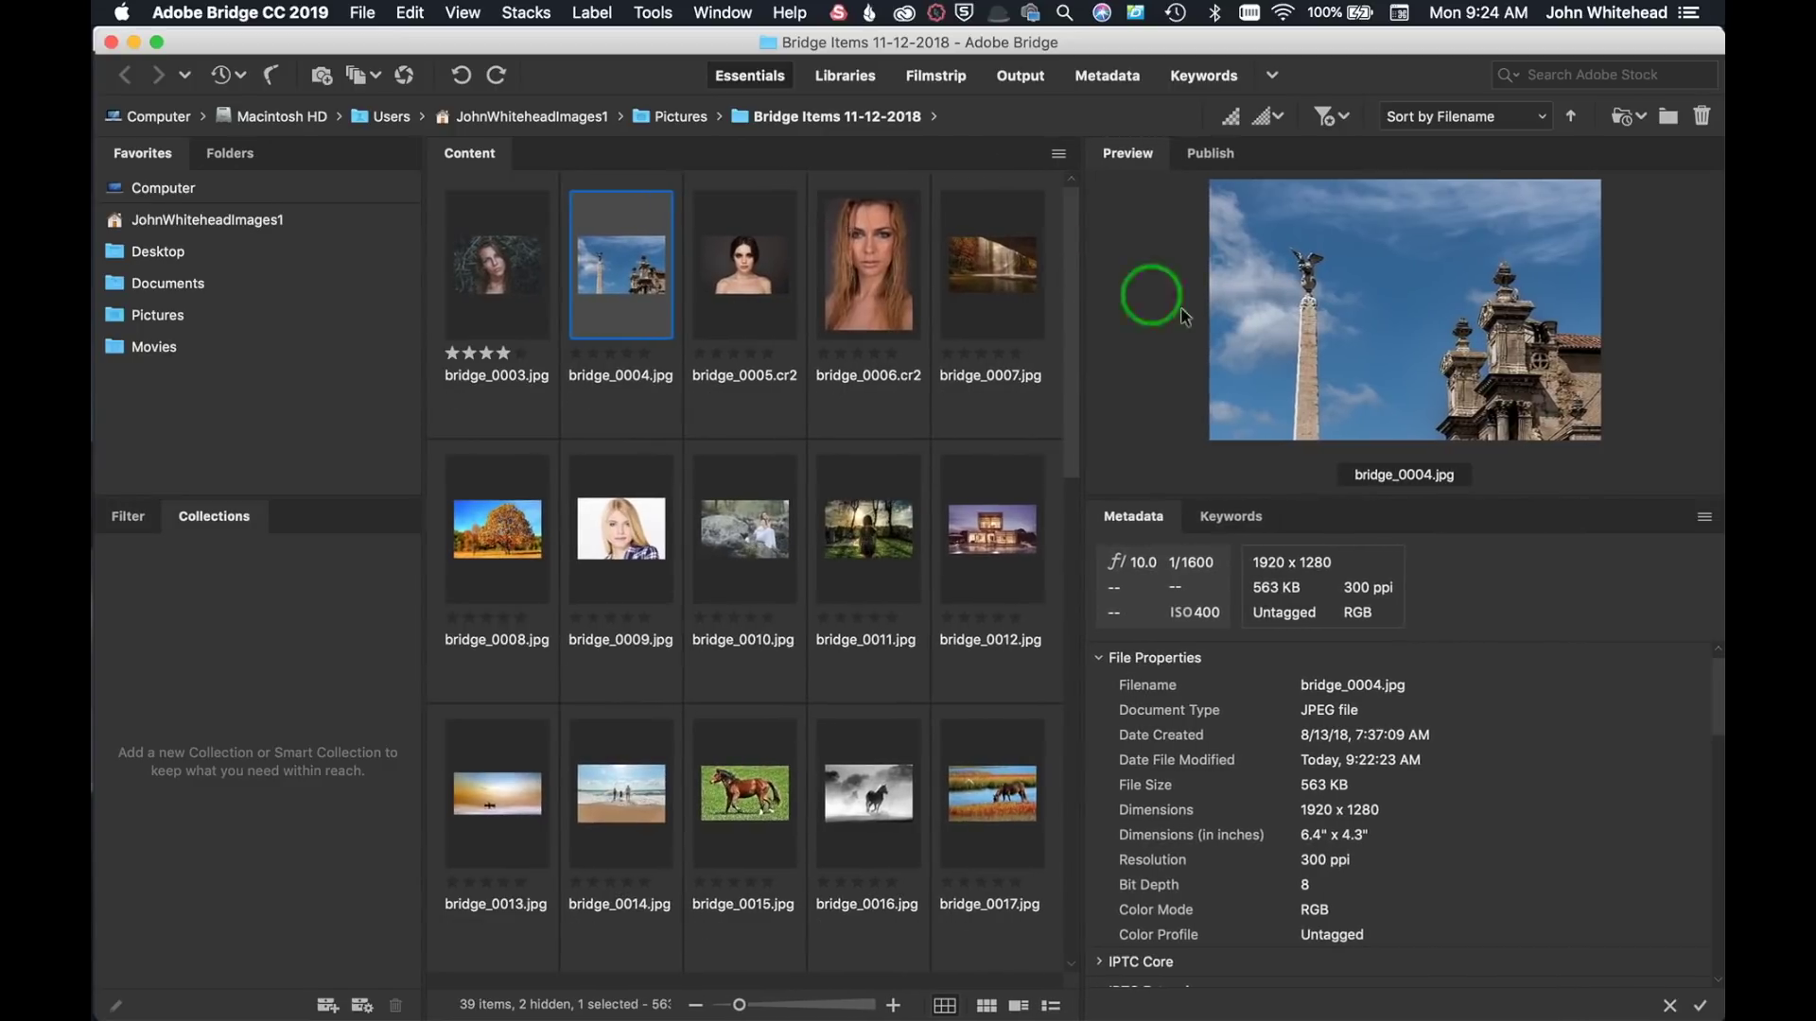
{"action": "left_click_drag", "start_coordinate": [1402, 495], "coordinate": [1417, 597]}
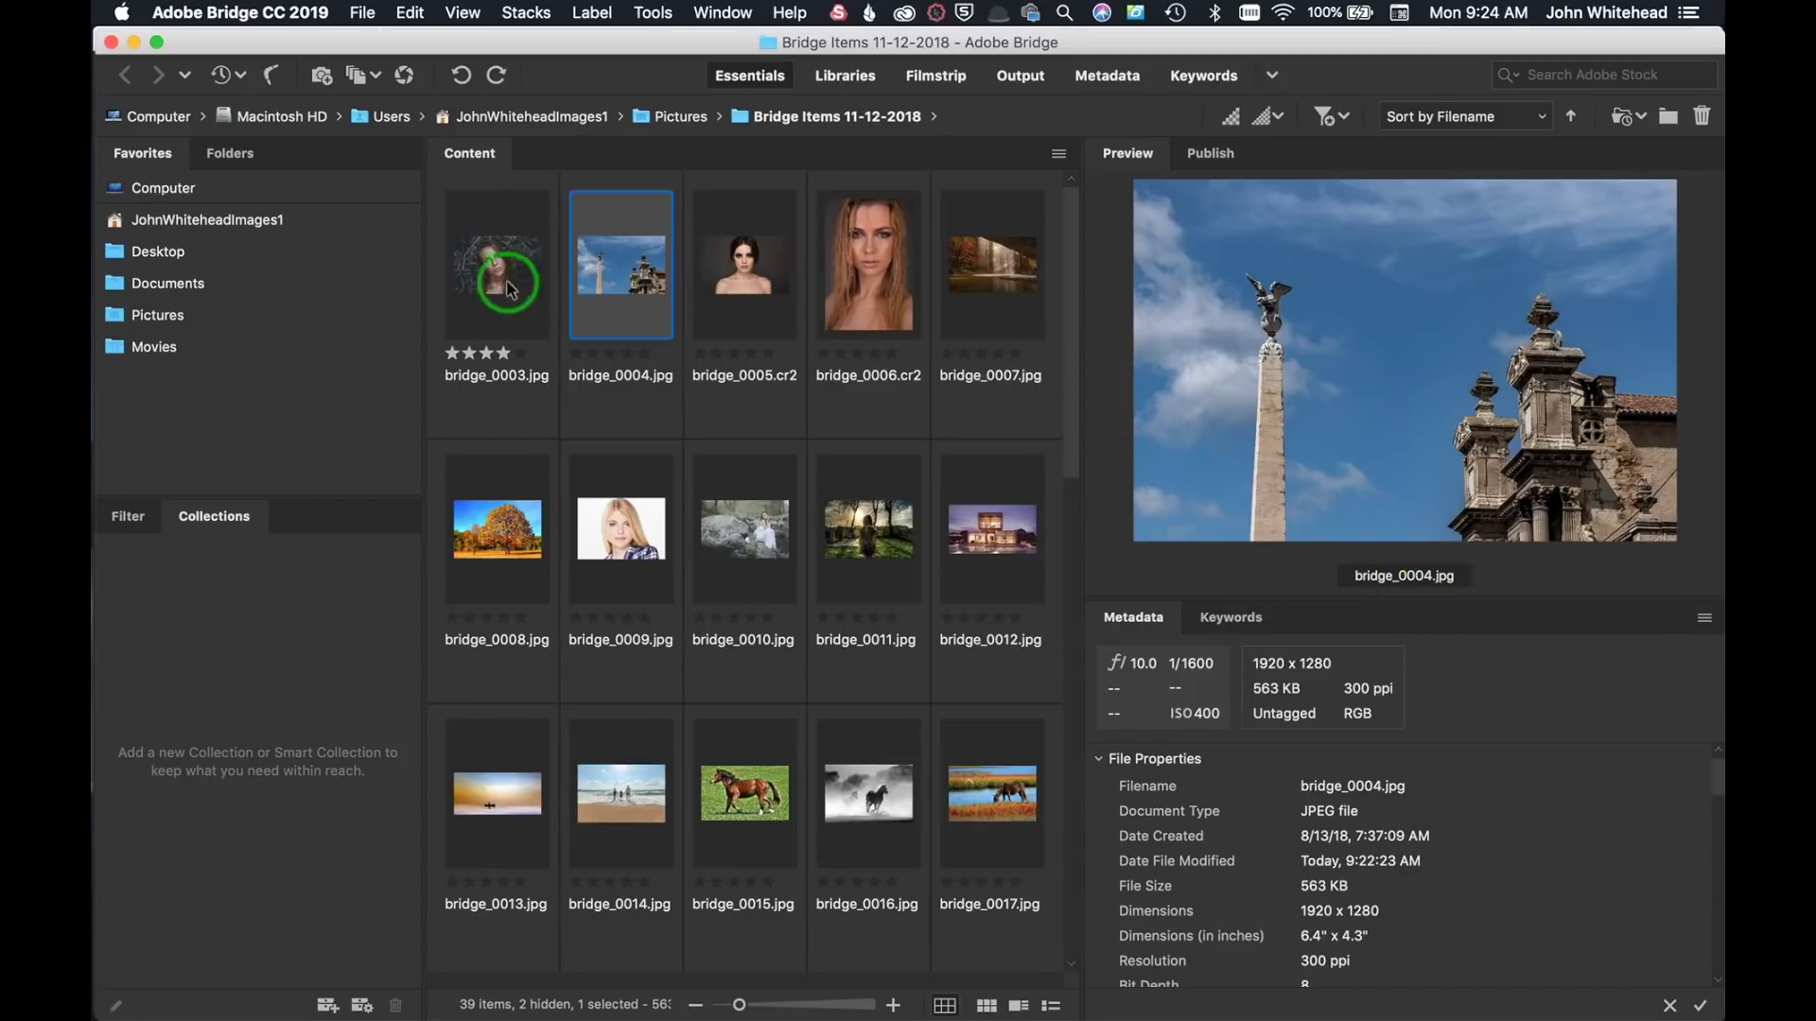
- Preview the photos from bridge_0005.cr2 through bridge_0009.jpg one after another
{"action": "left_click", "coordinate": [736, 271]}
{"action": "left_click", "coordinate": [886, 263]}
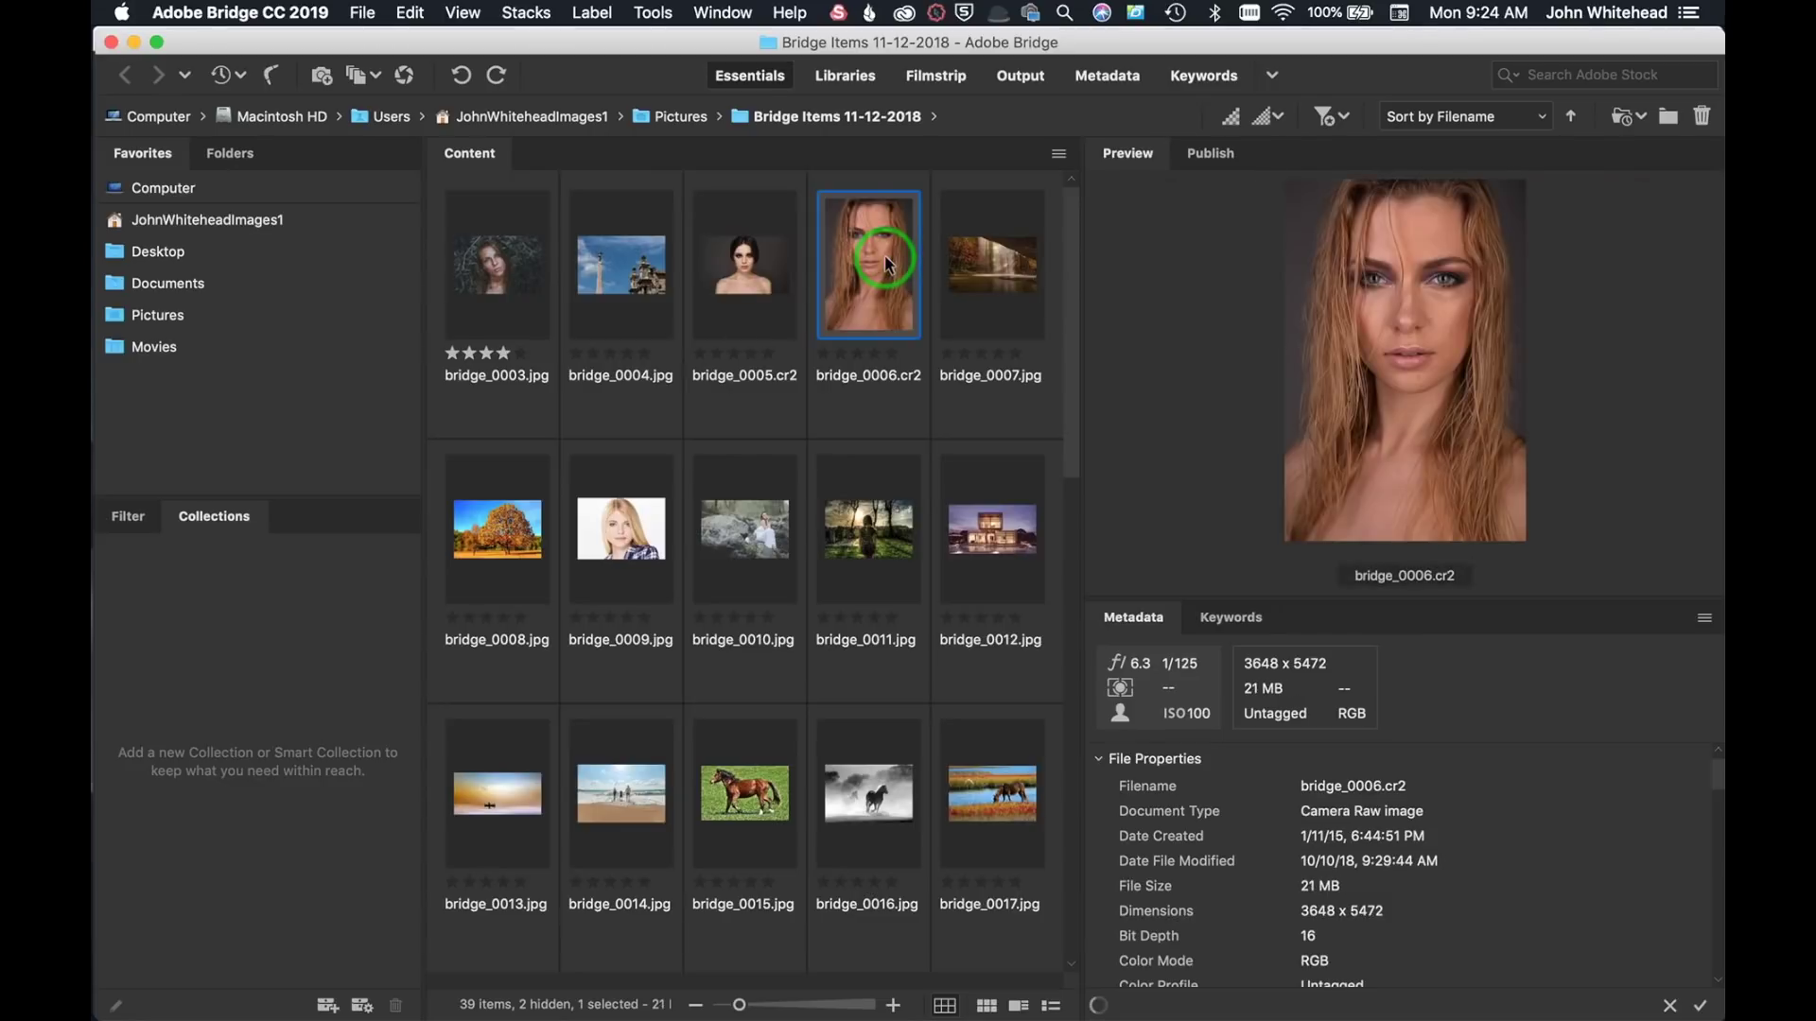
{"action": "key", "text": "Right"}
{"action": "key", "text": "Right"}
{"action": "key", "text": "Right"}
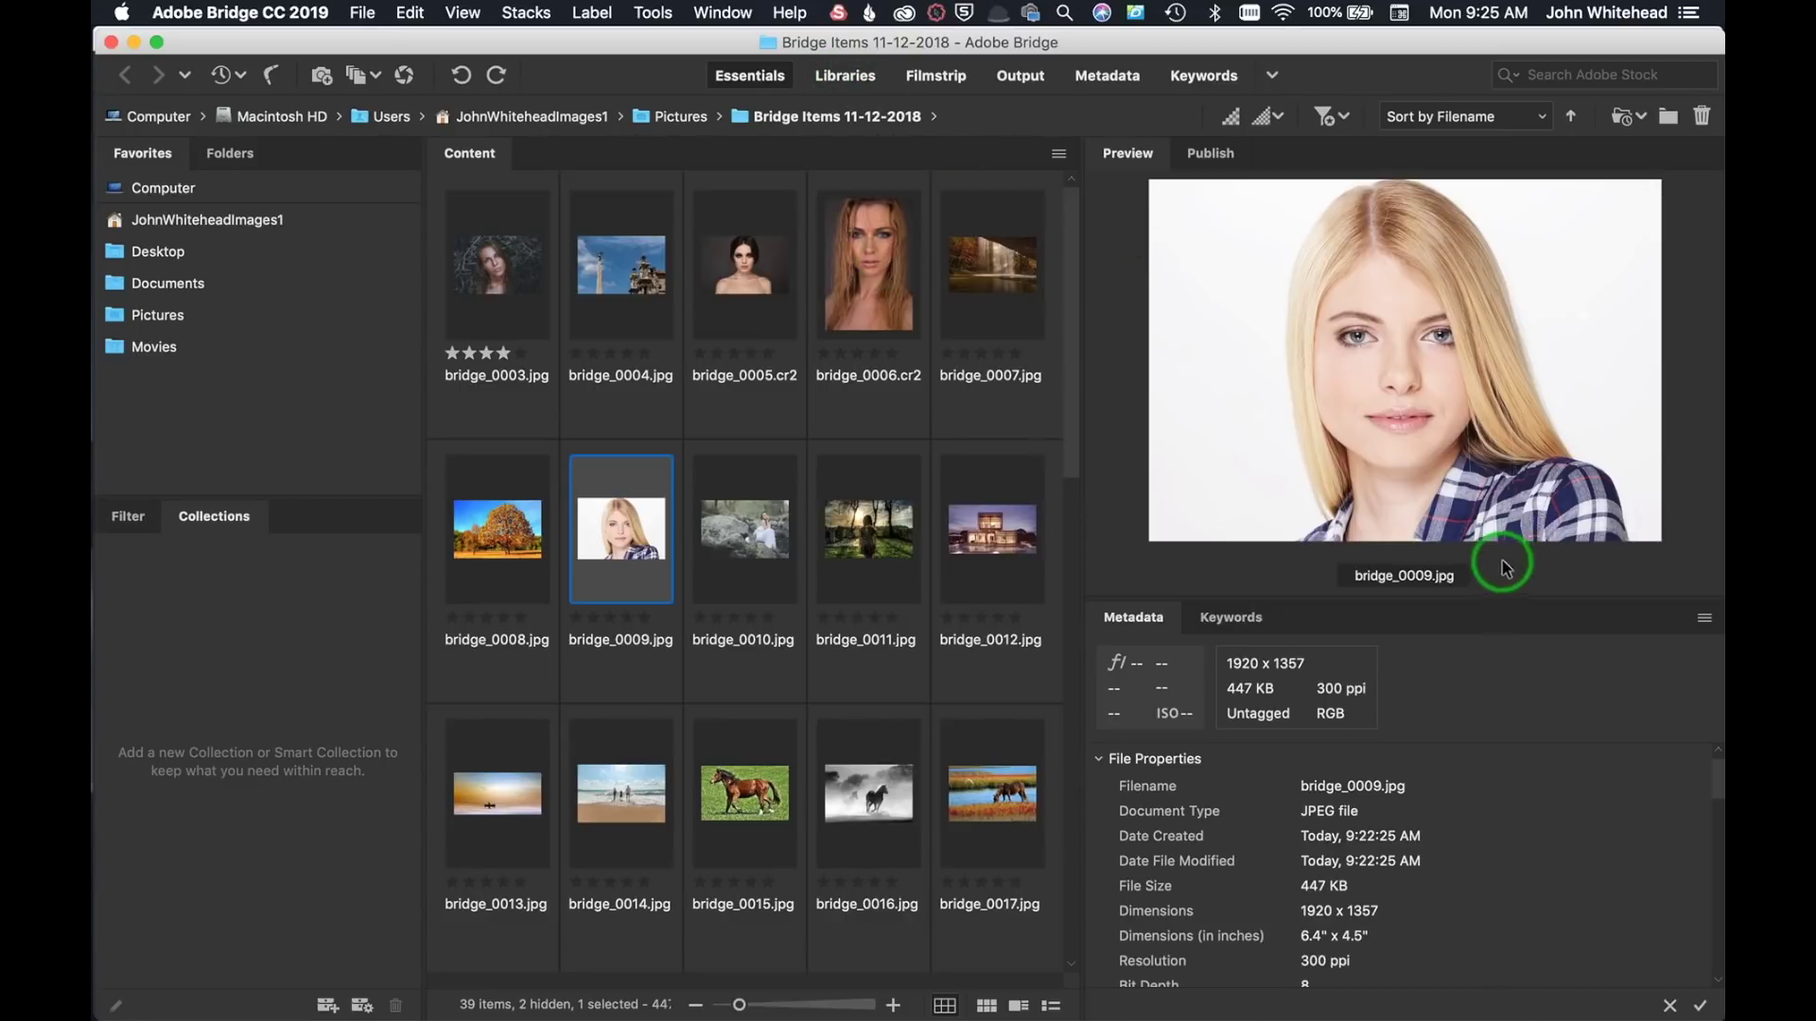
- Try ratings of one and three stars on bridge_0009.jpg, setting it back to one star
{"action": "left_click", "coordinate": [627, 617]}
{"action": "left_click", "coordinate": [579, 617]}
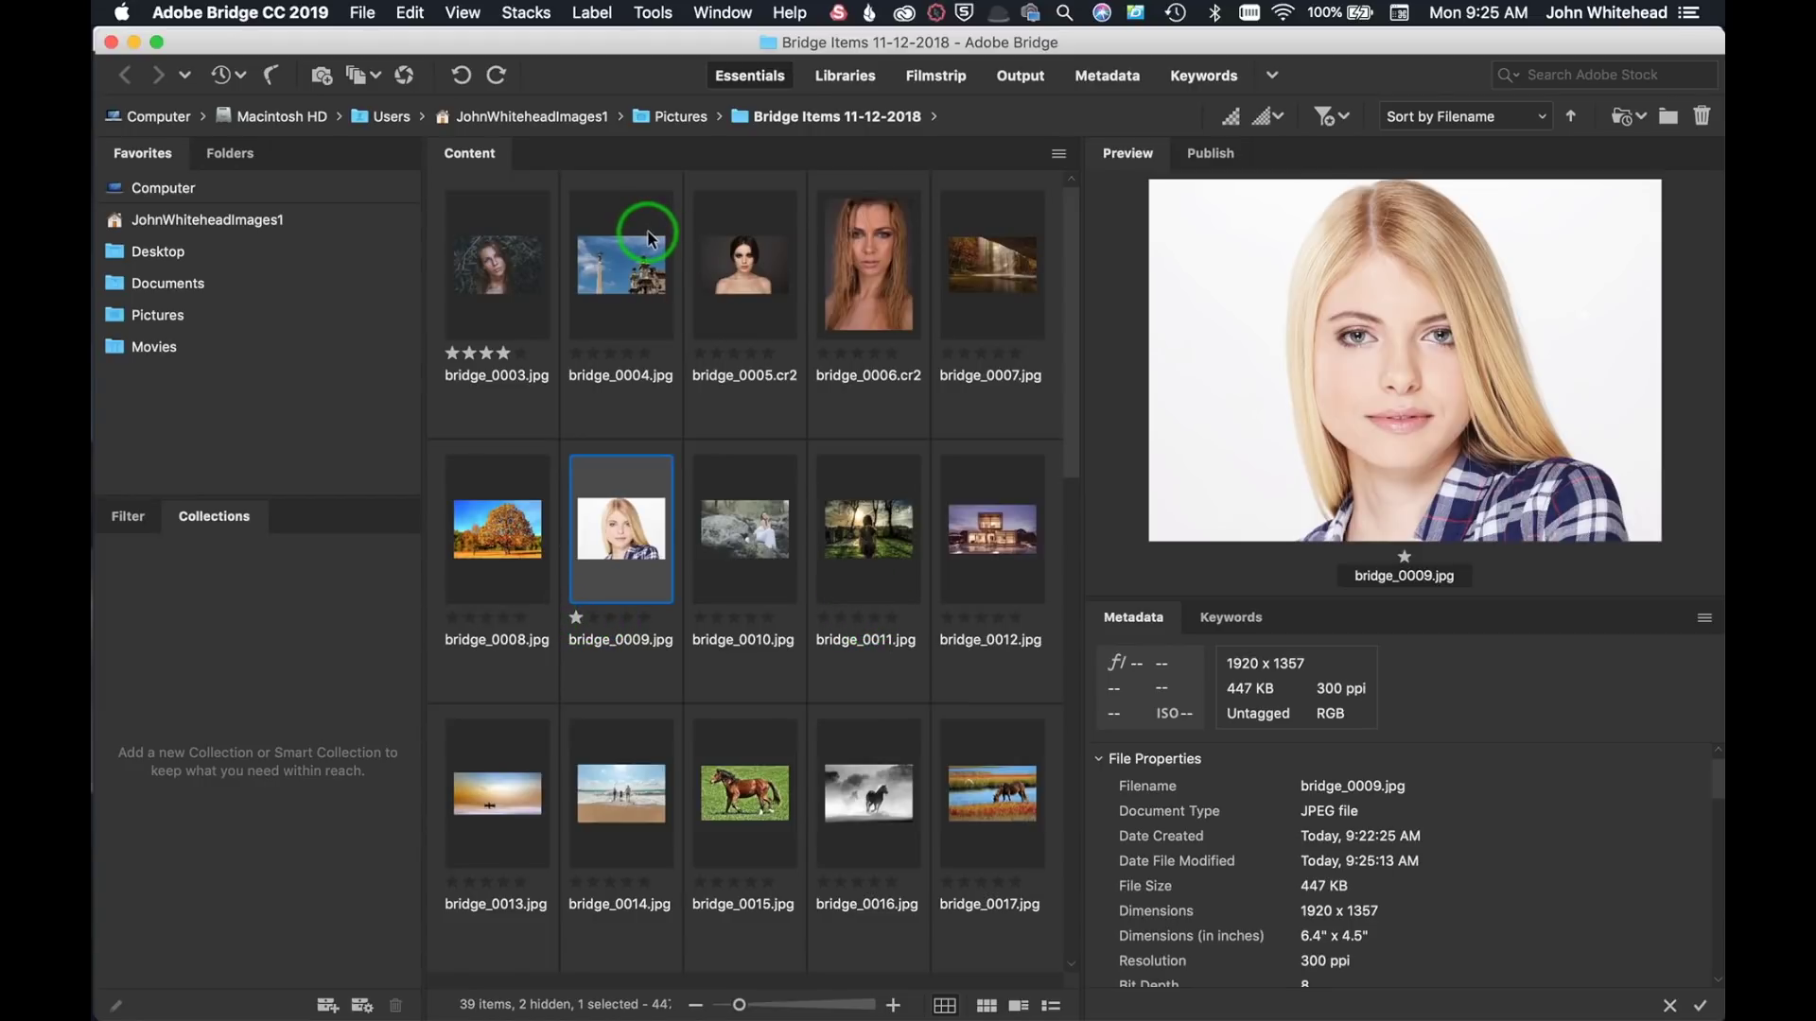
{"action": "key", "text": "super"}
{"action": "key", "text": "super+3"}
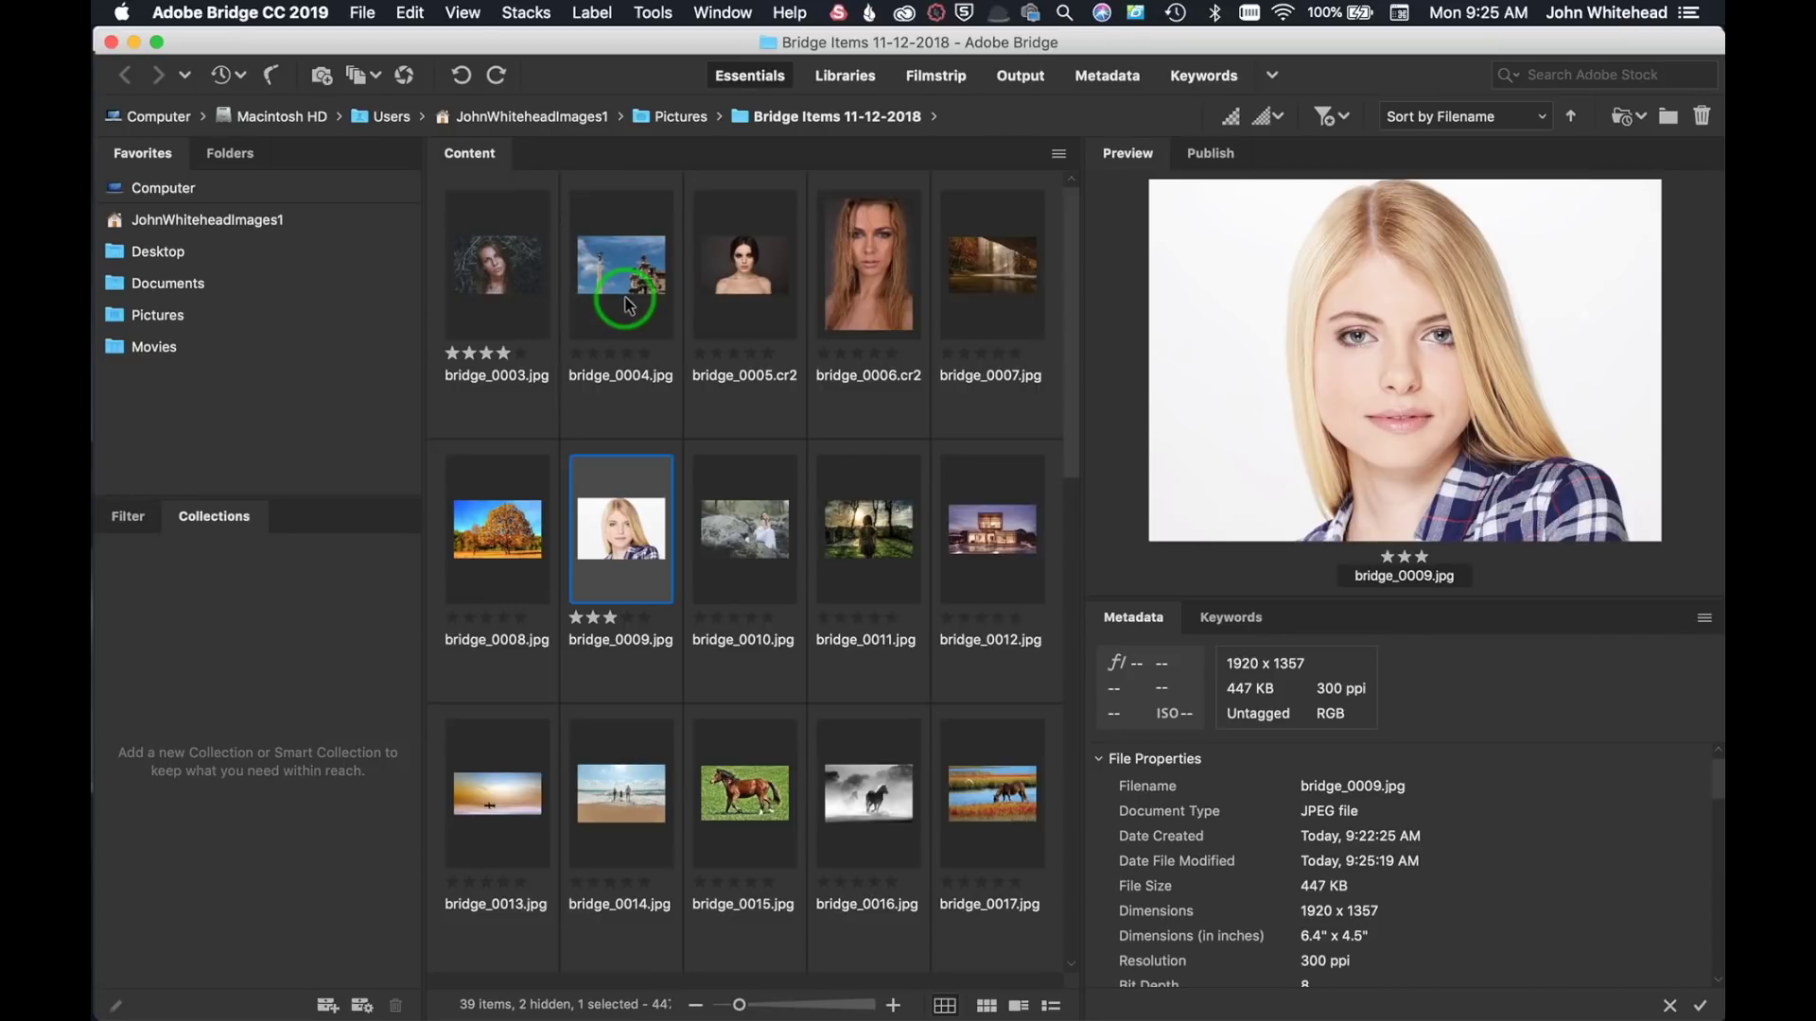
{"action": "key", "text": "super+1"}
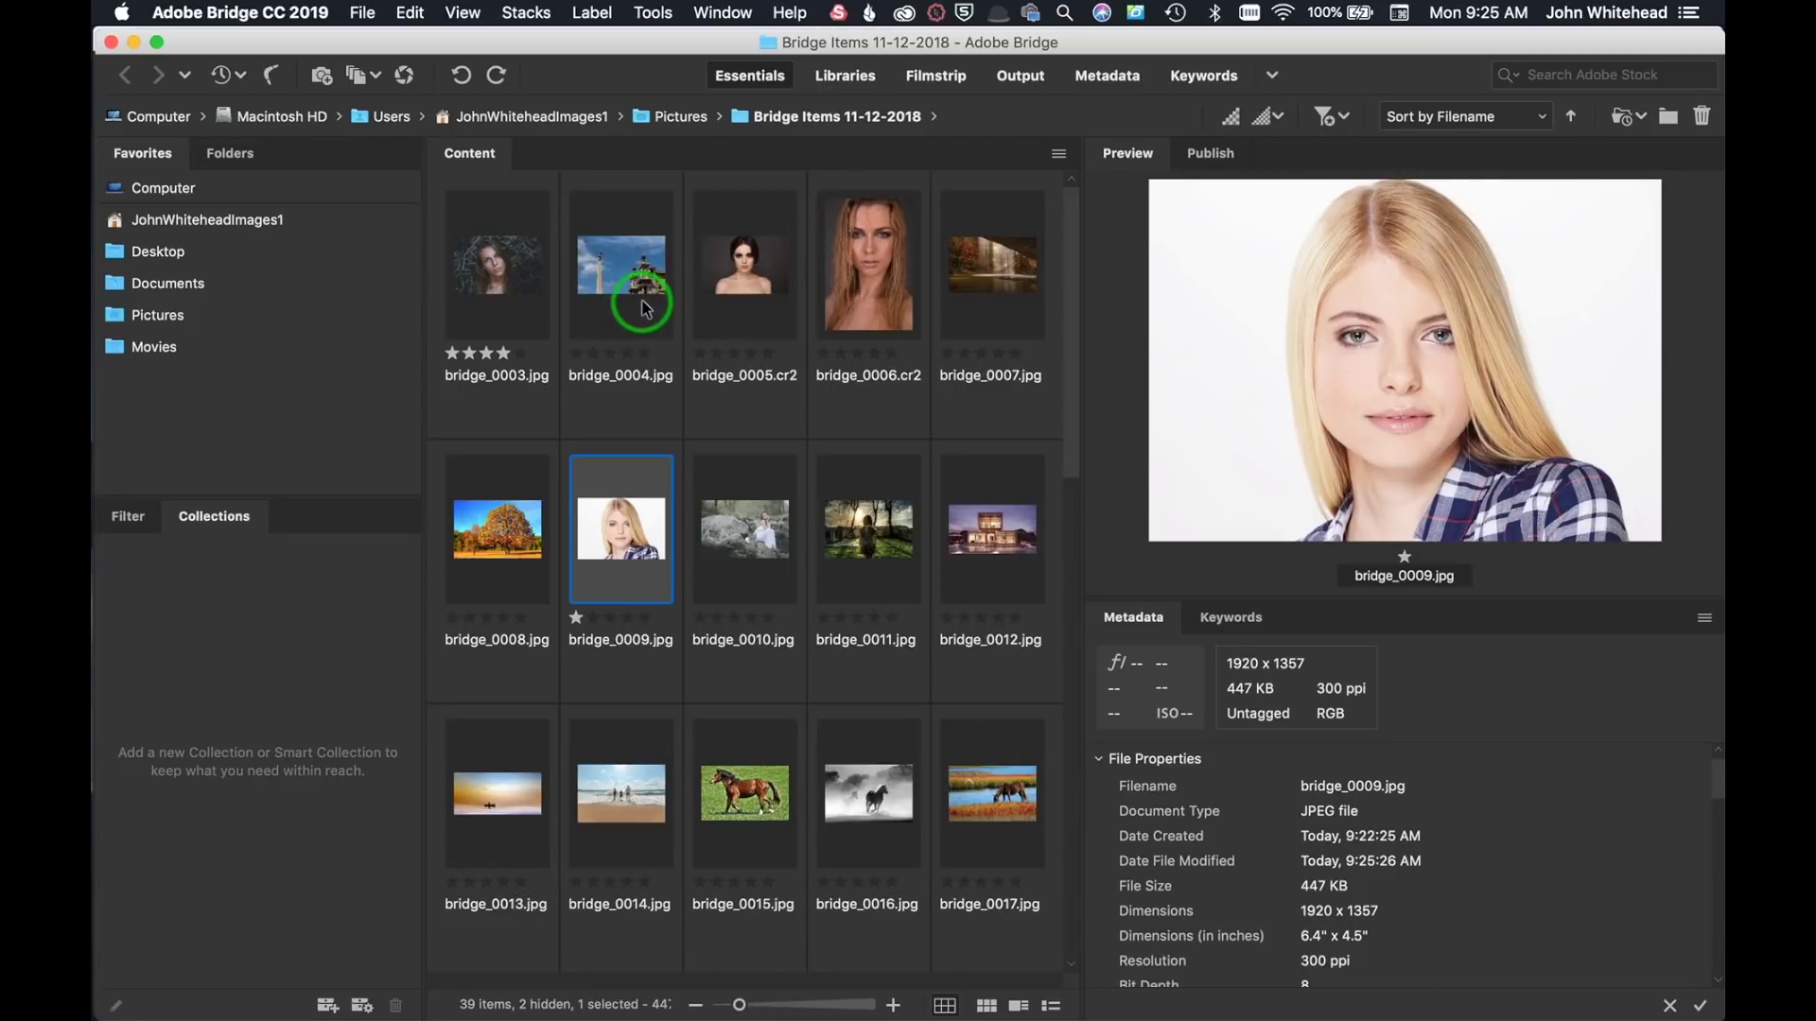
- Raise the rating of bridge_0009.jpg one star at a time from two to five stars
{"action": "key", "text": "super"}
{"action": "key", "text": "super+2"}
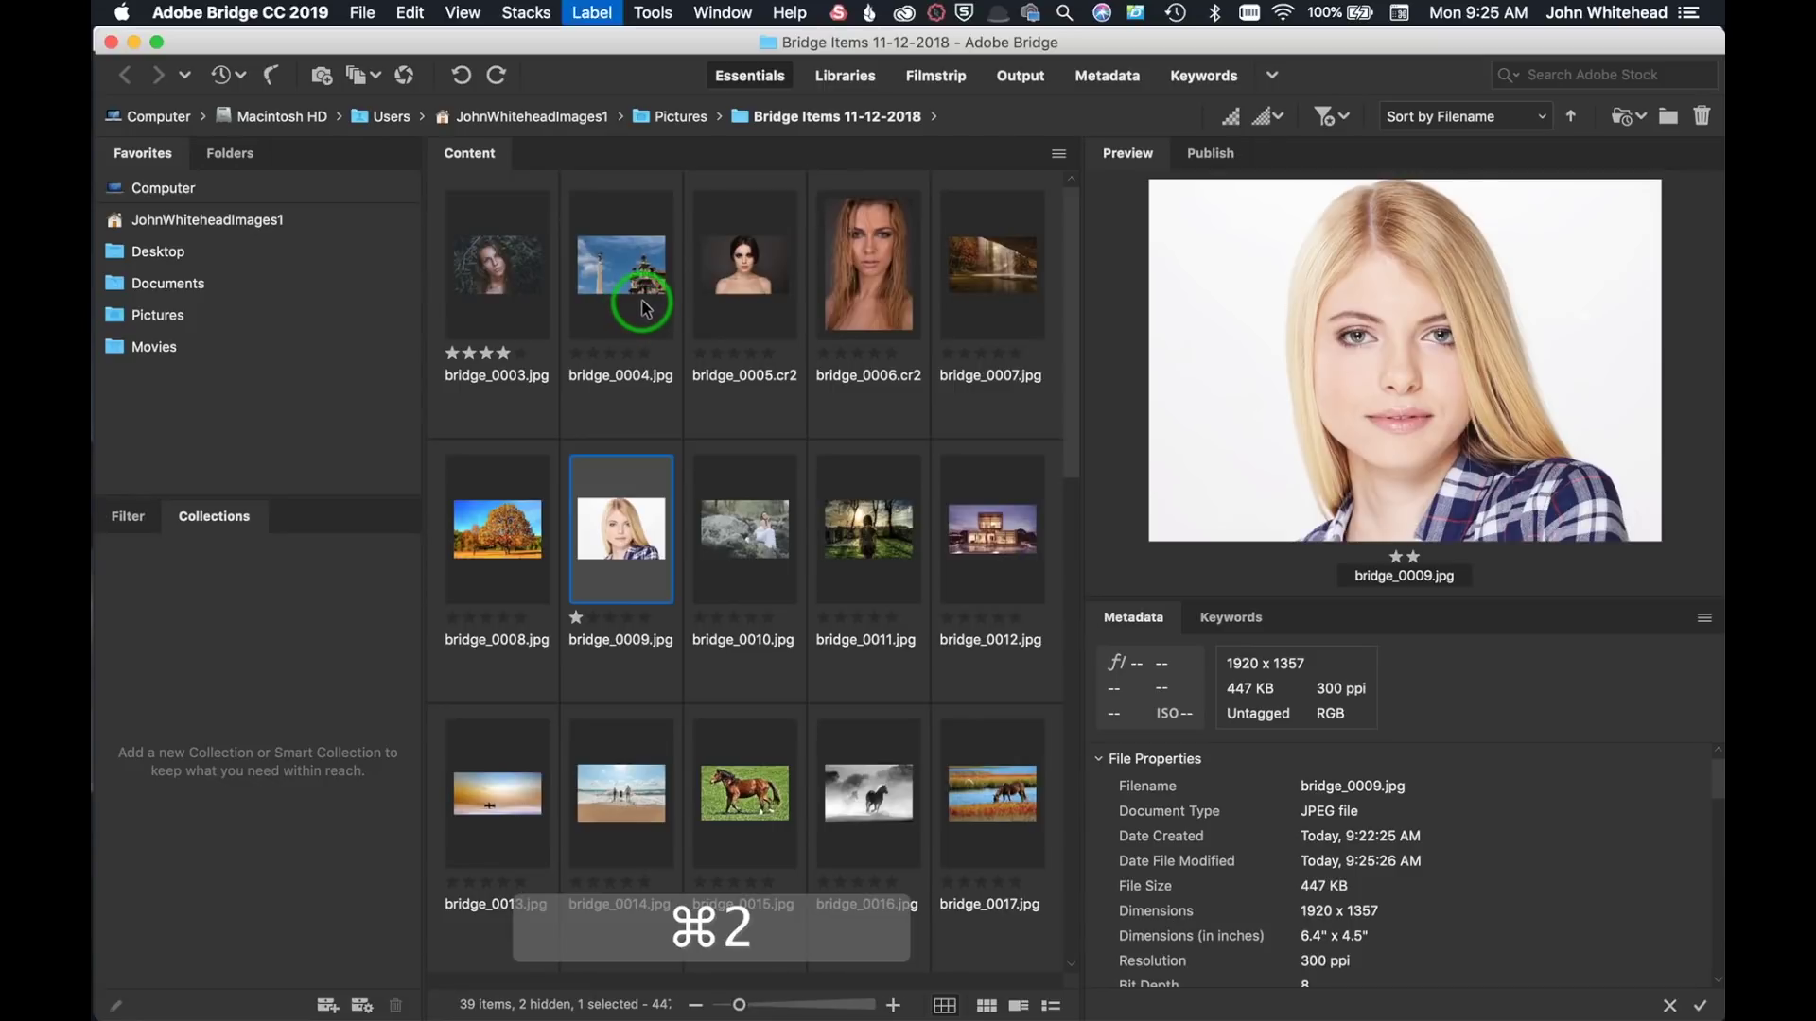
{"action": "key", "text": "super+3"}
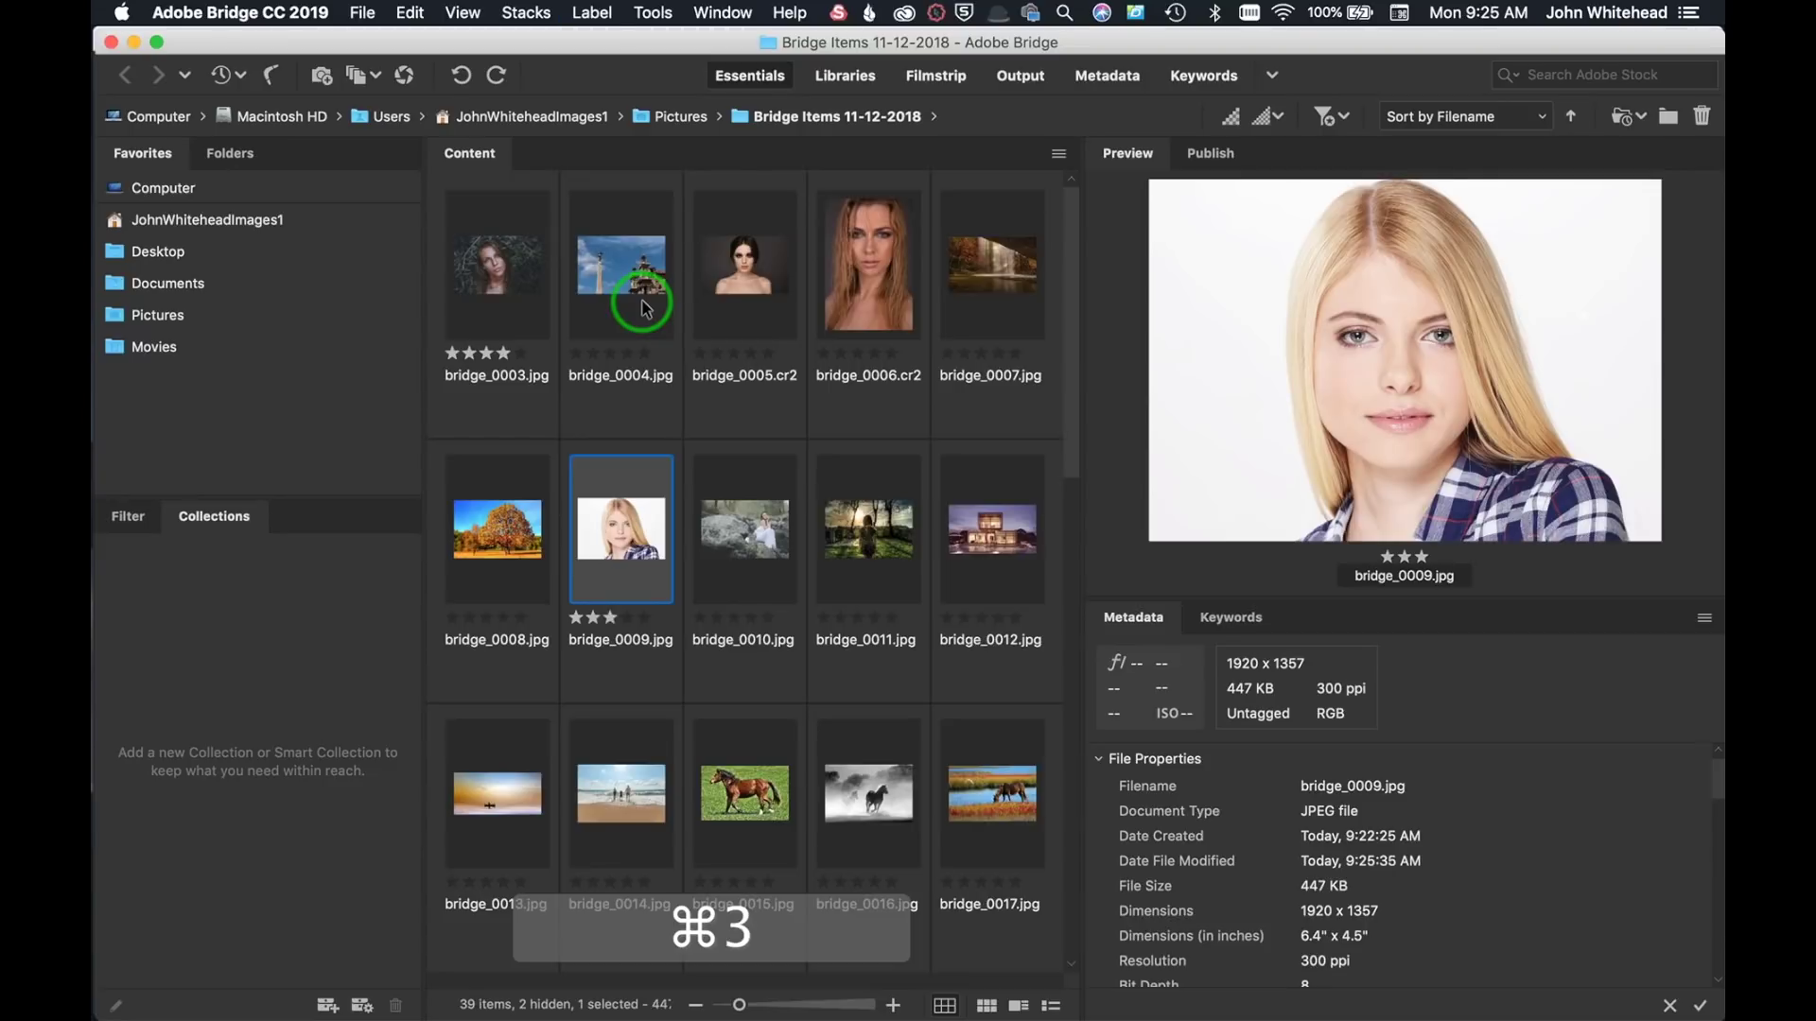
{"action": "key", "text": "super+4"}
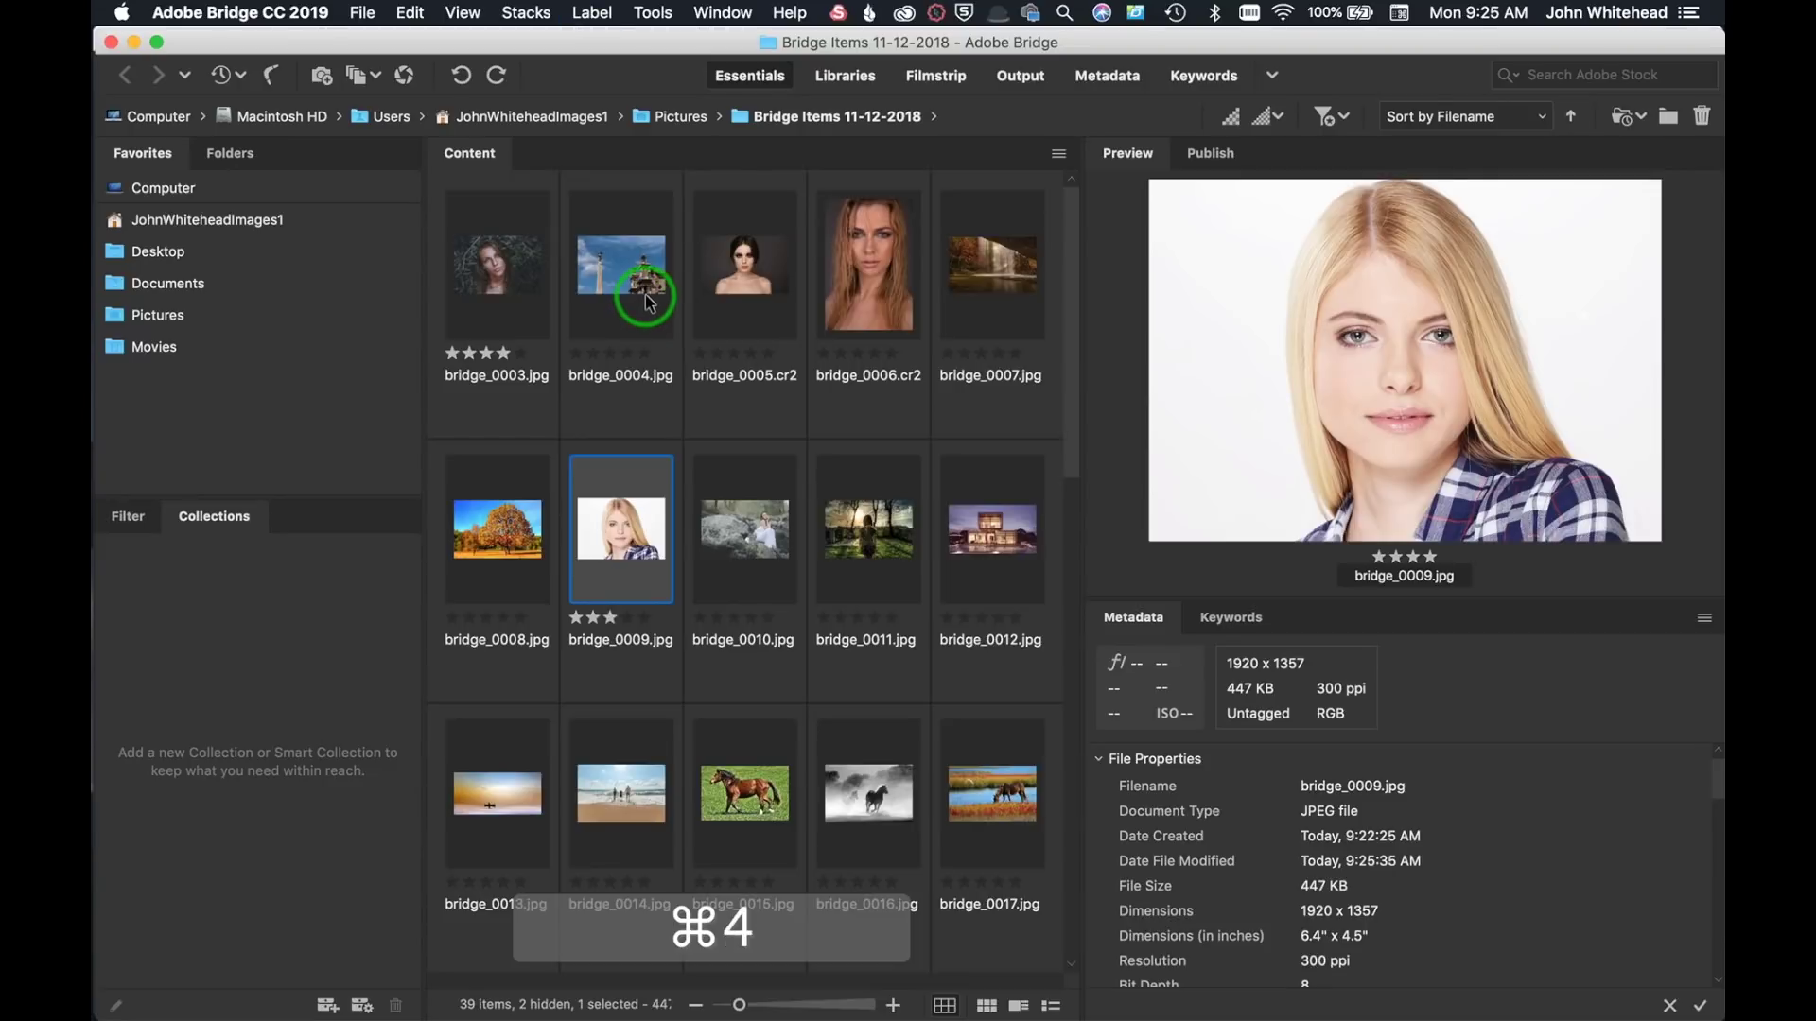
{"action": "key", "text": "super+5"}
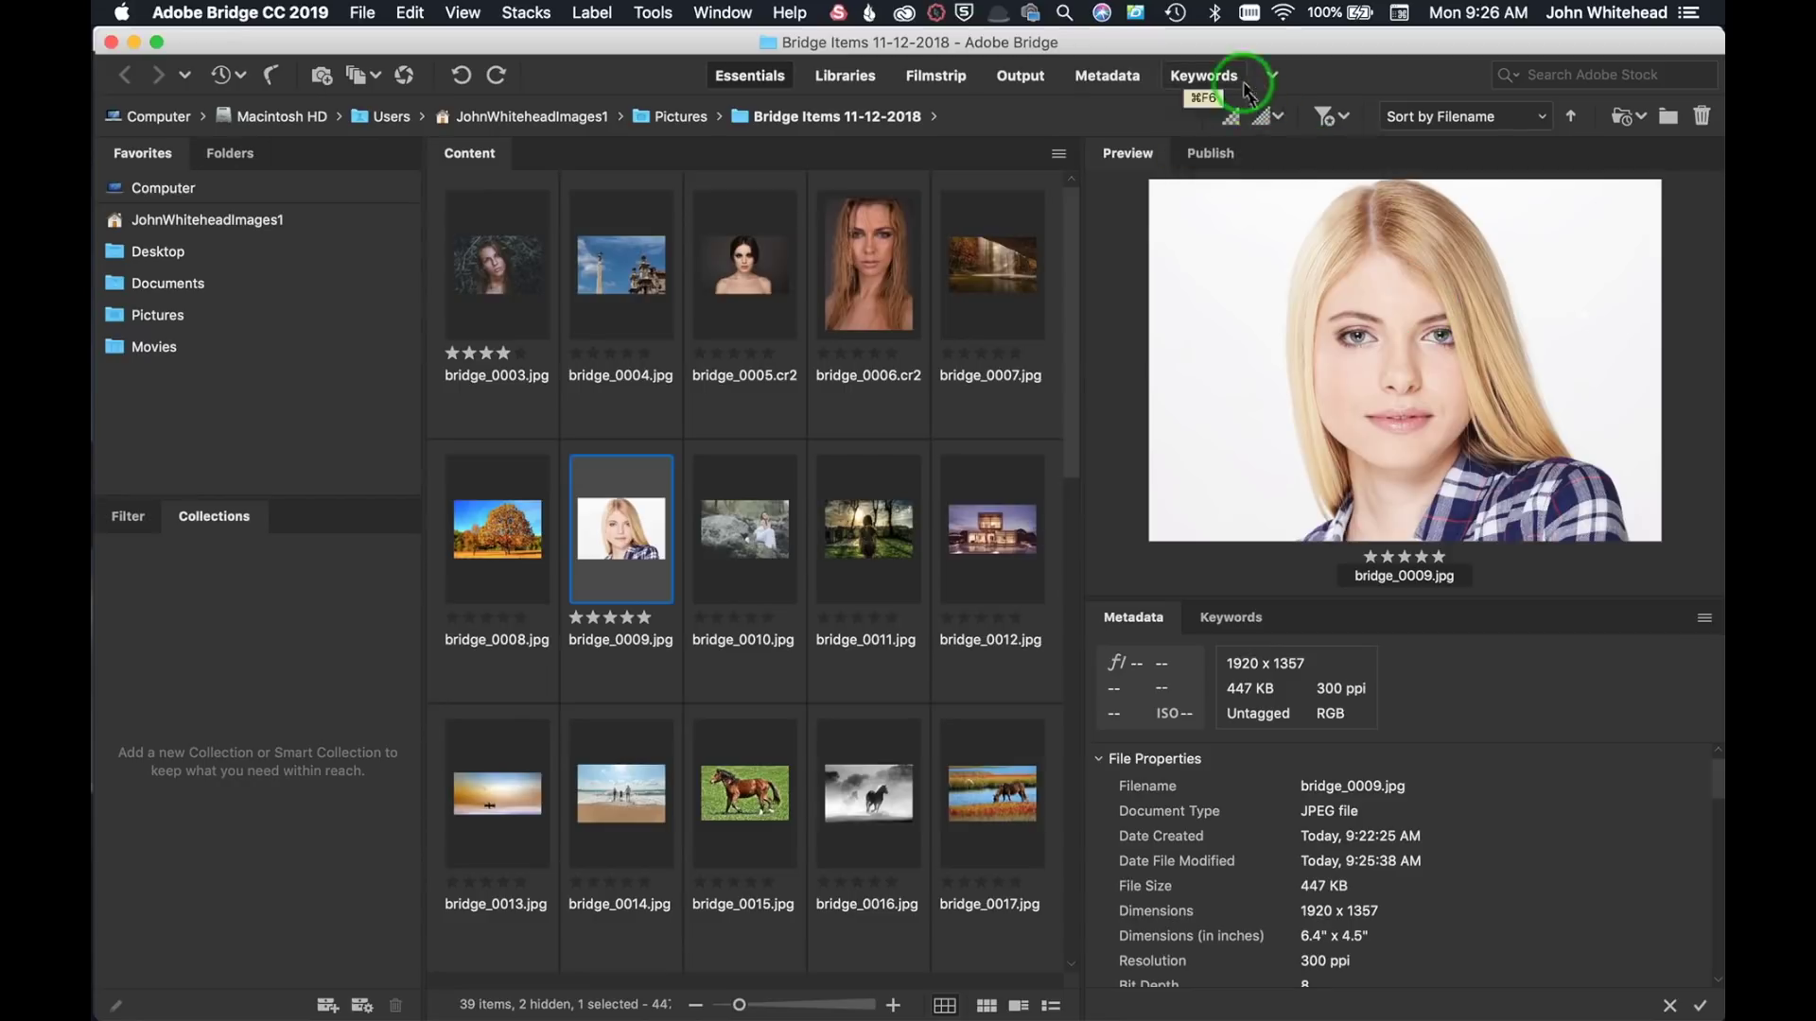
- Examine the thumbnail quality and preview generation options without changing any of them
{"action": "left_click", "coordinate": [1269, 115]}
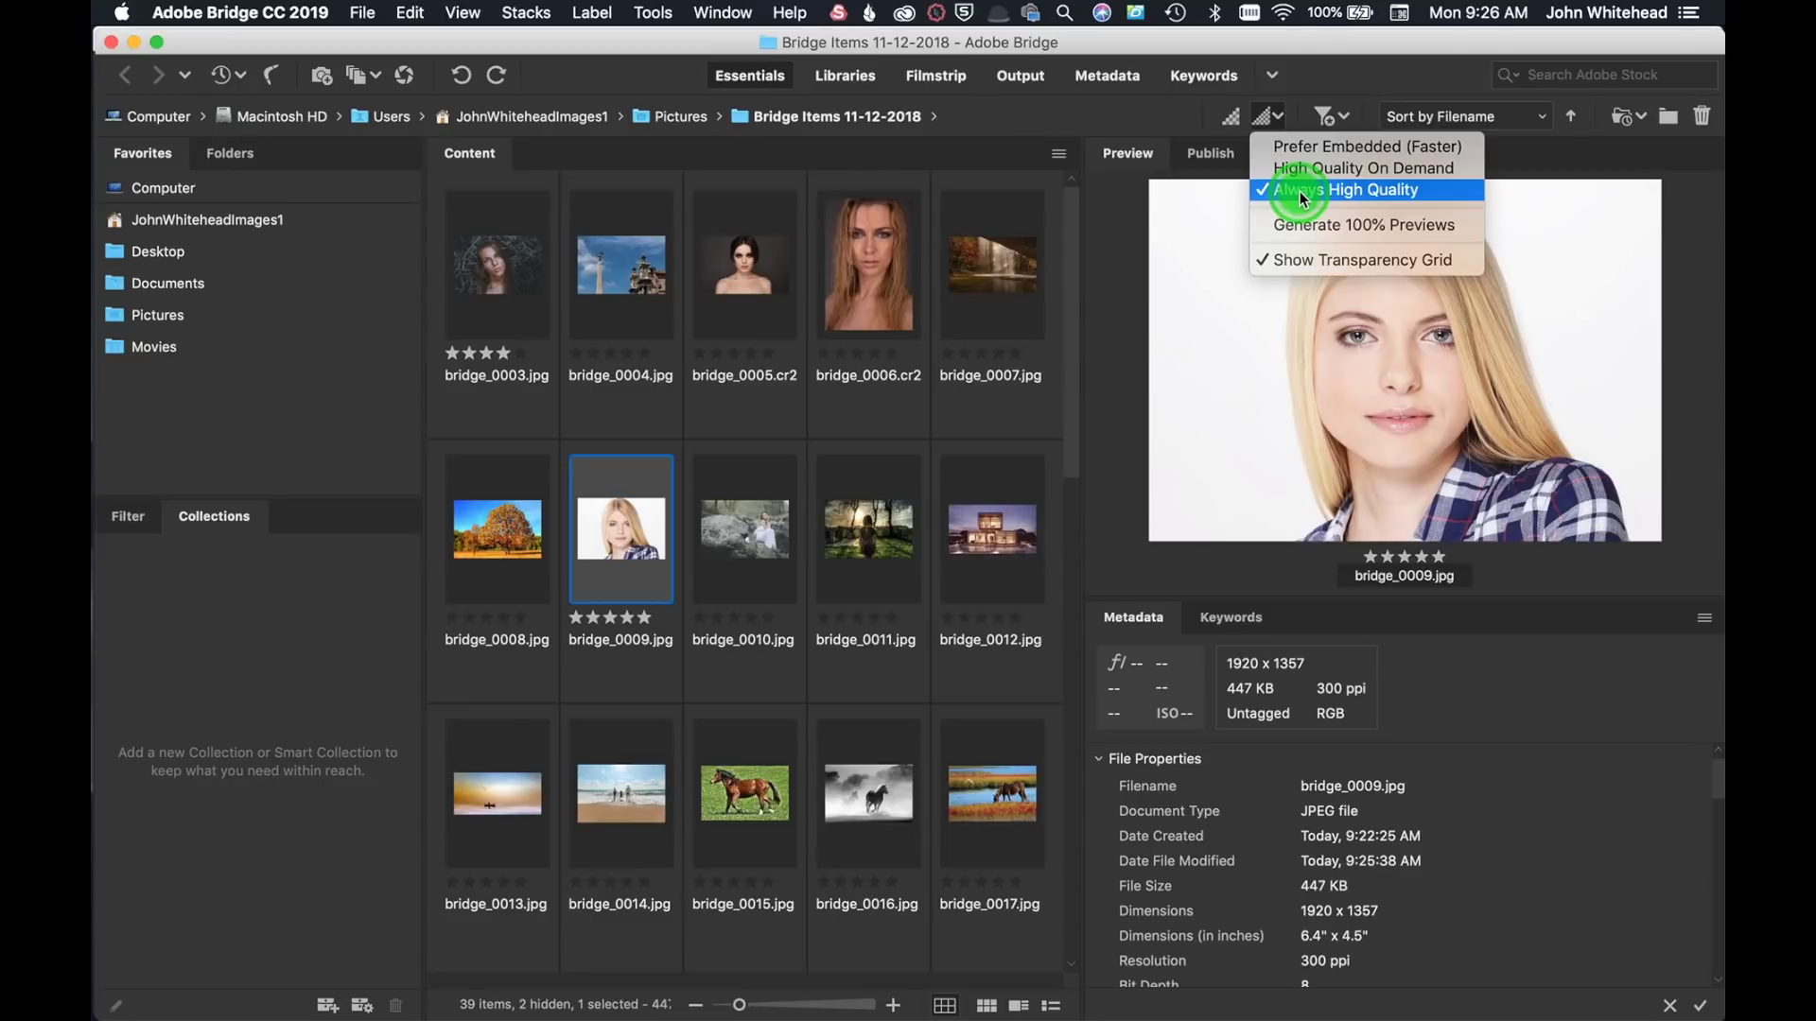
{"action": "left_click", "coordinate": [1608, 165]}
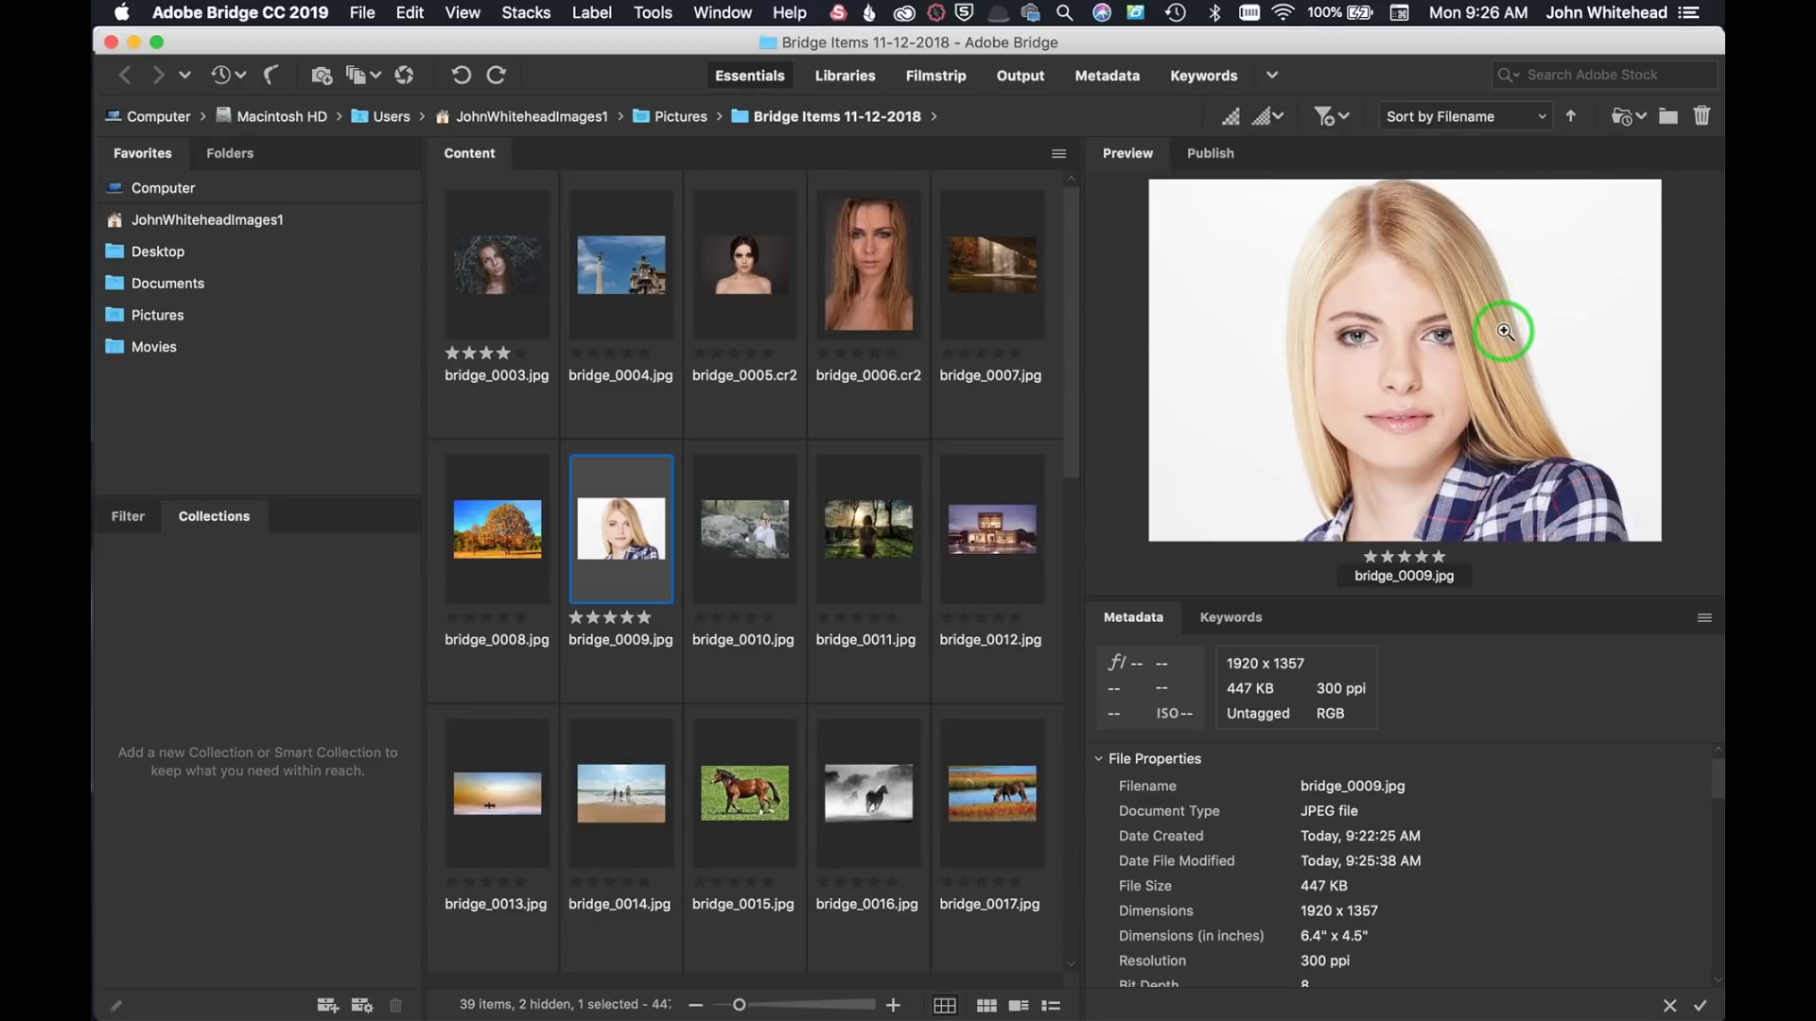
- Filter the folder to items with 1 or more stars, and clear the filter again
{"action": "left_click", "coordinate": [1342, 117]}
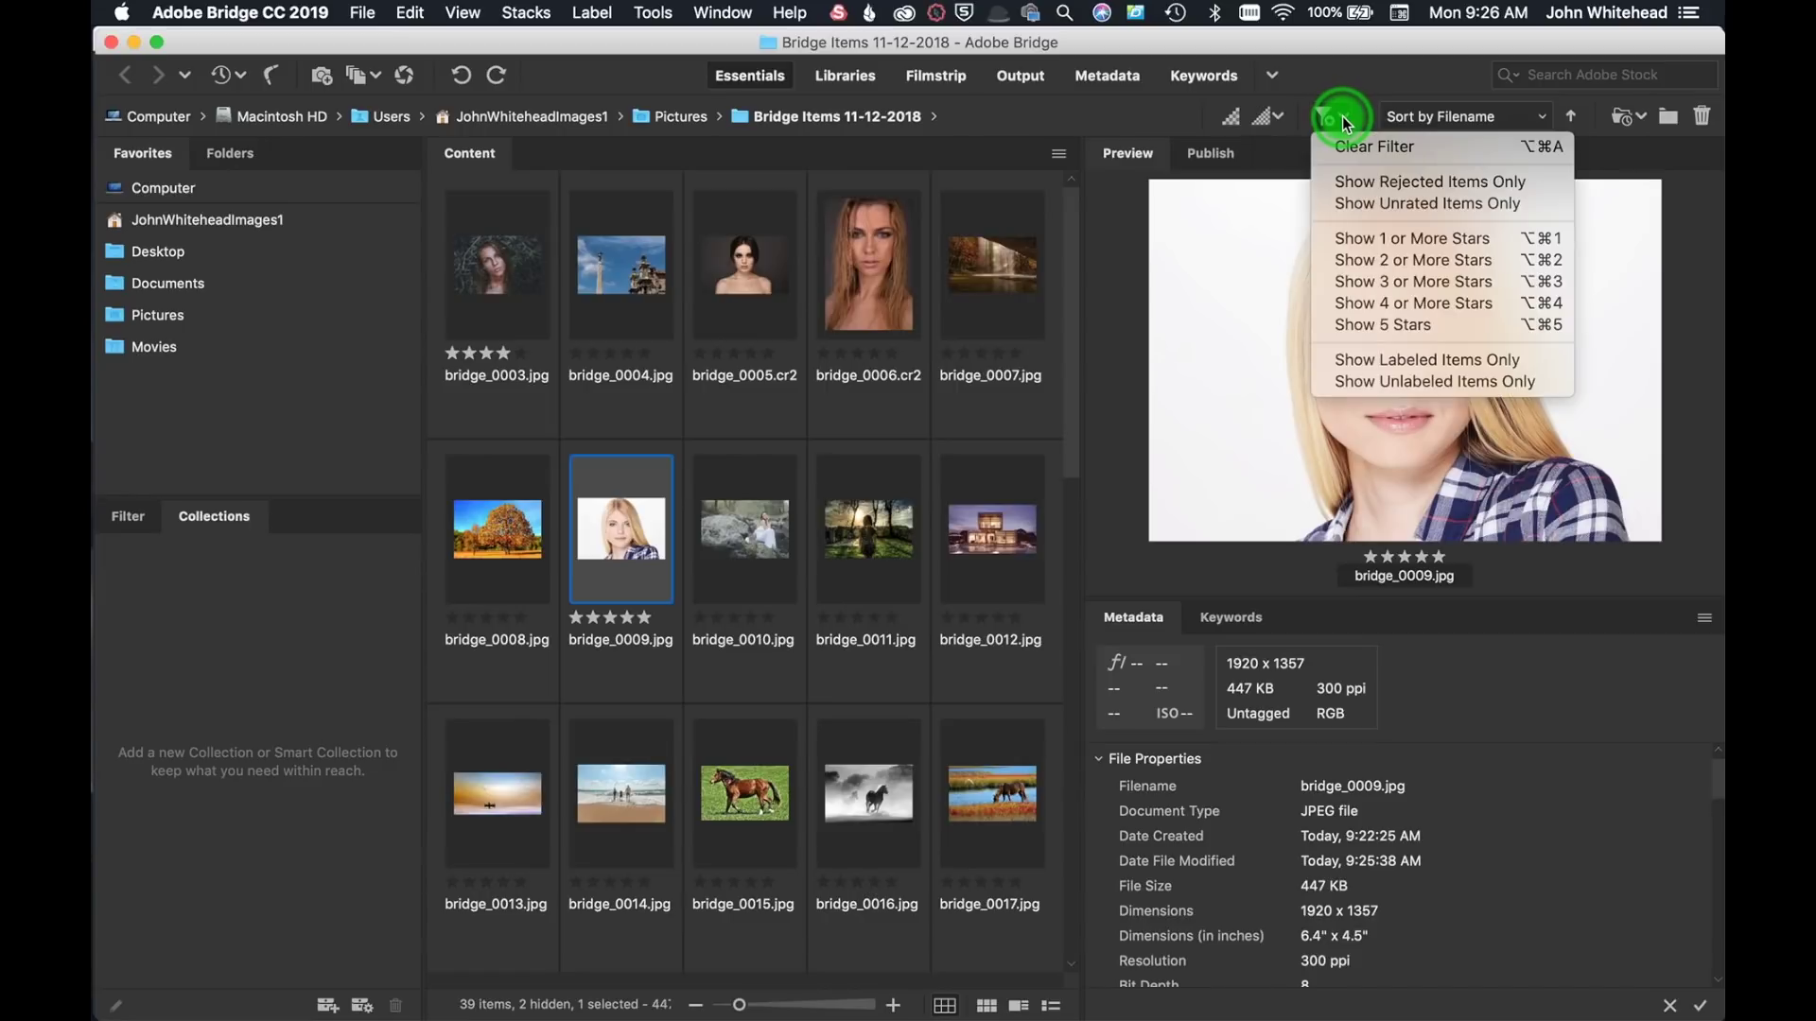
{"action": "left_click", "coordinate": [1382, 240]}
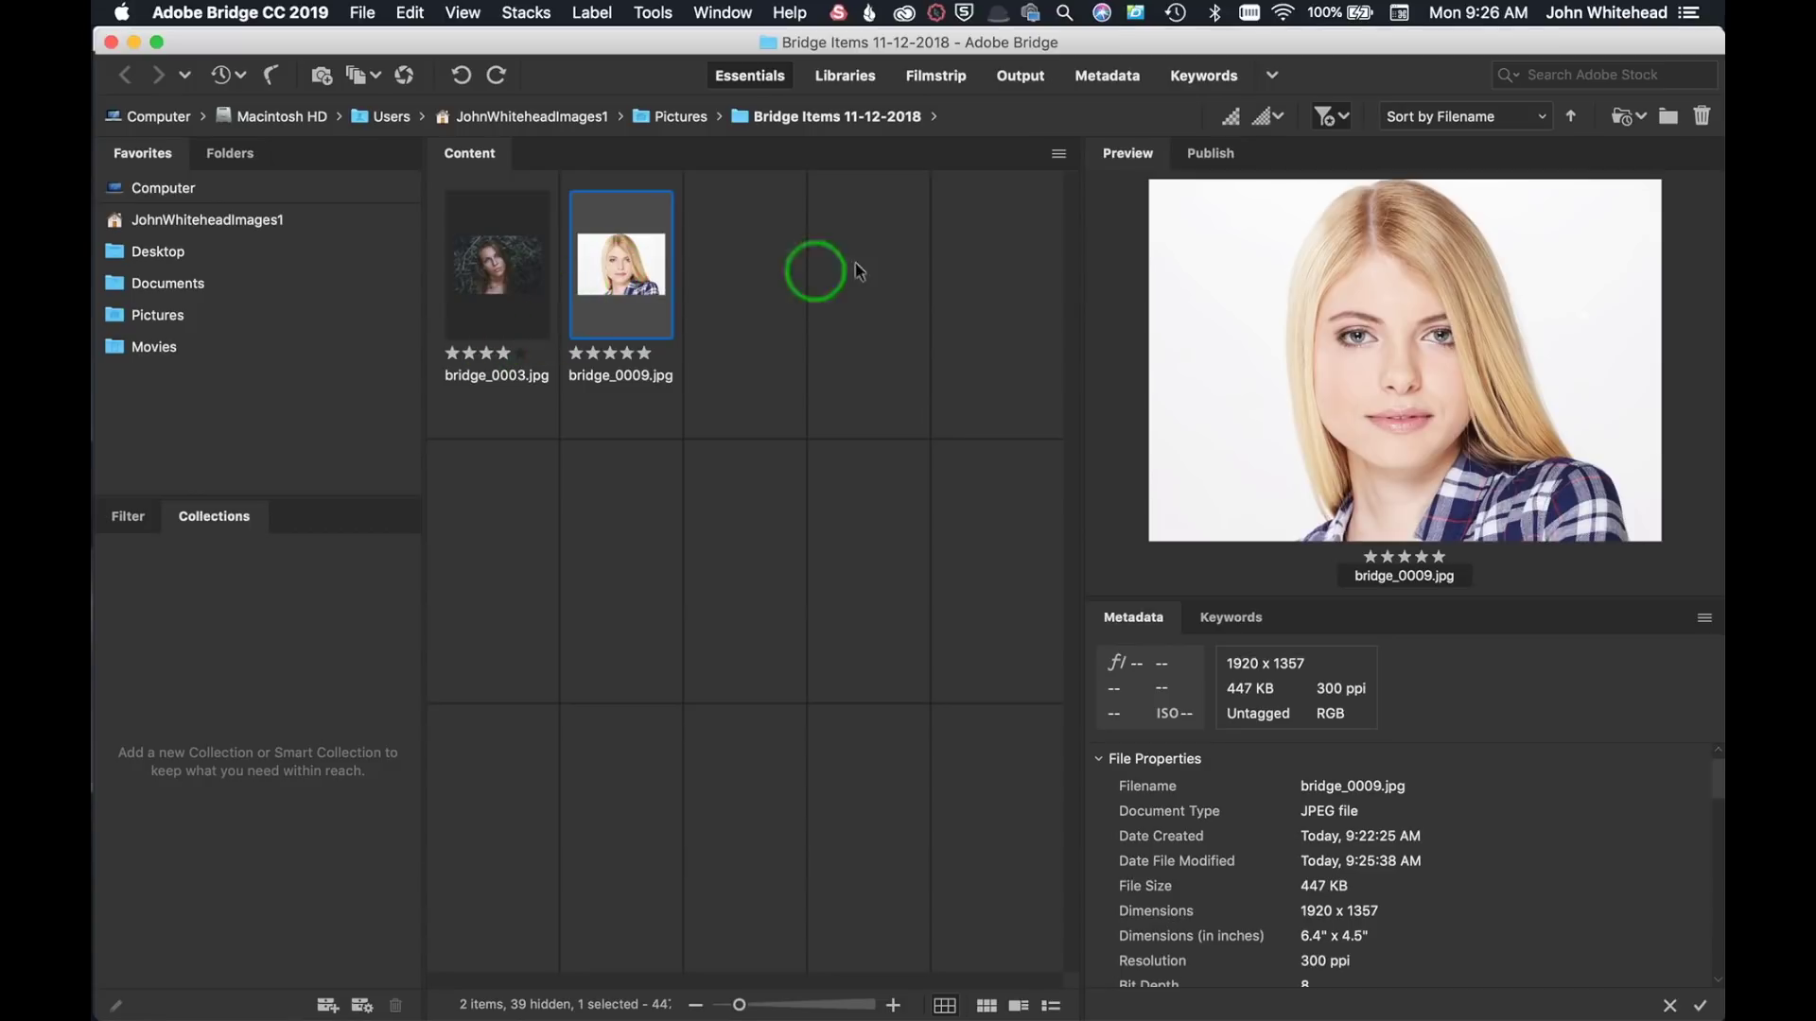
{"action": "left_click", "coordinate": [1341, 116]}
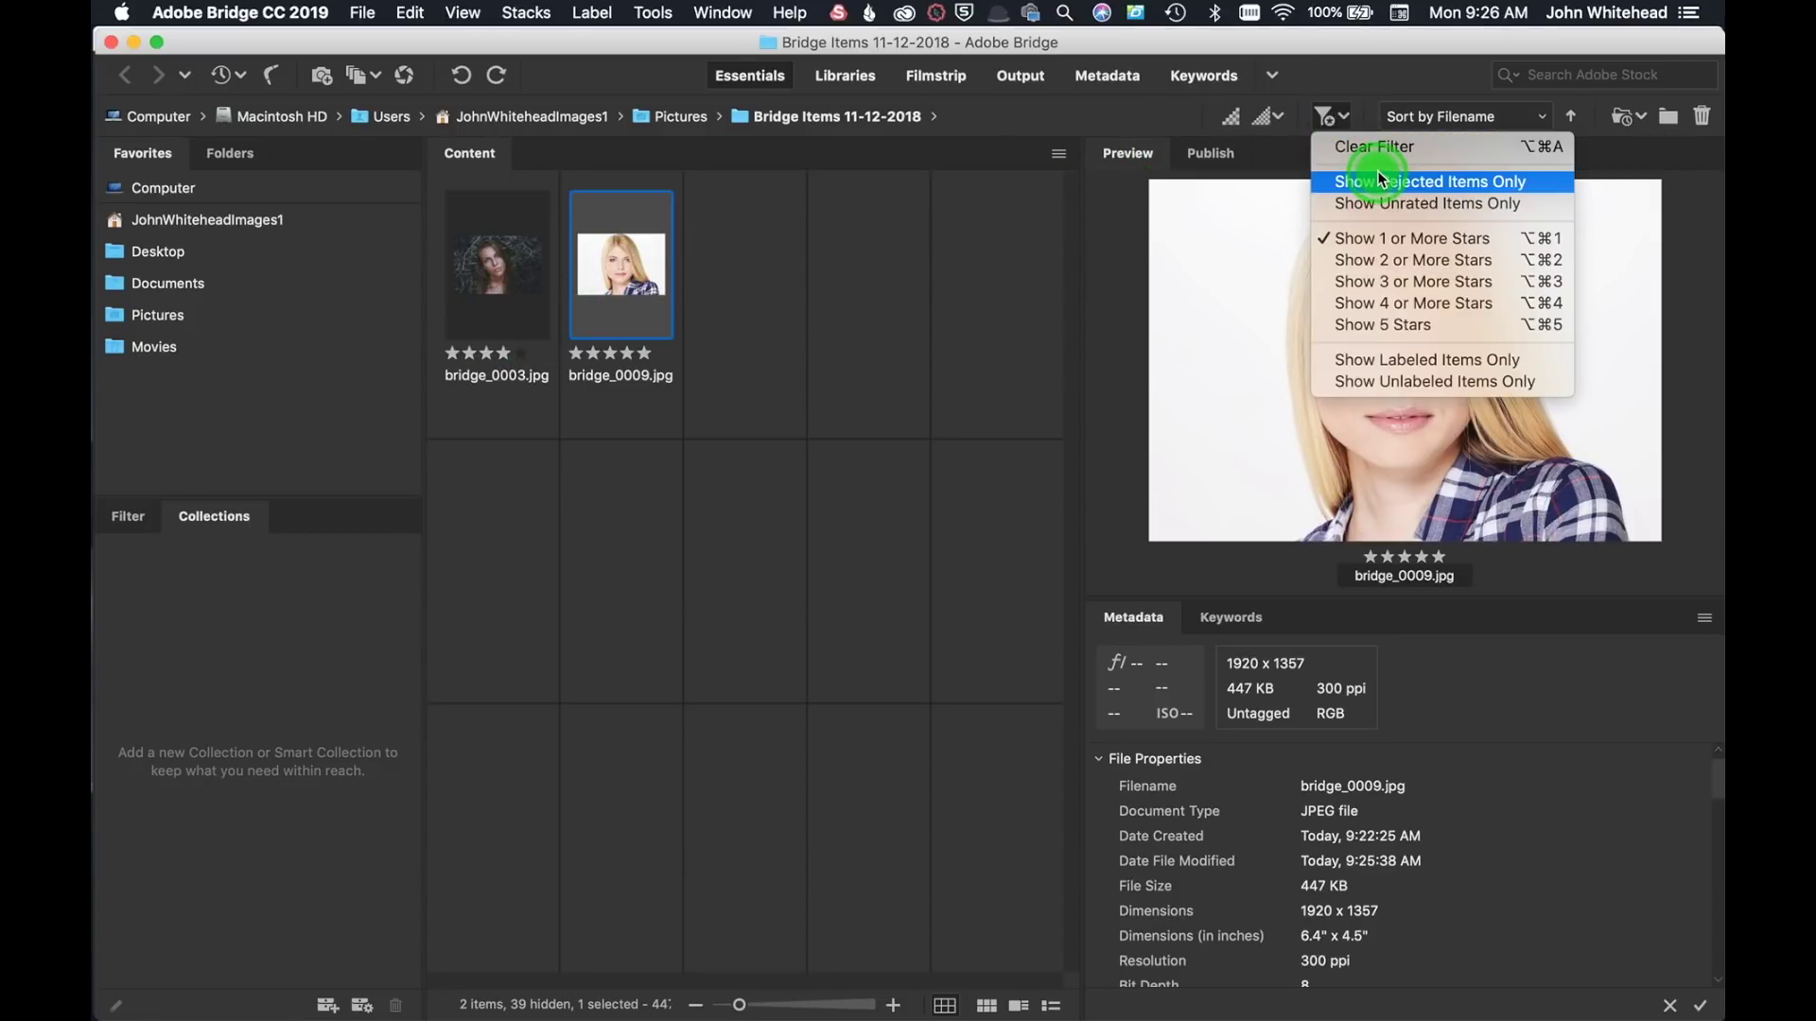
{"action": "left_click", "coordinate": [1372, 148]}
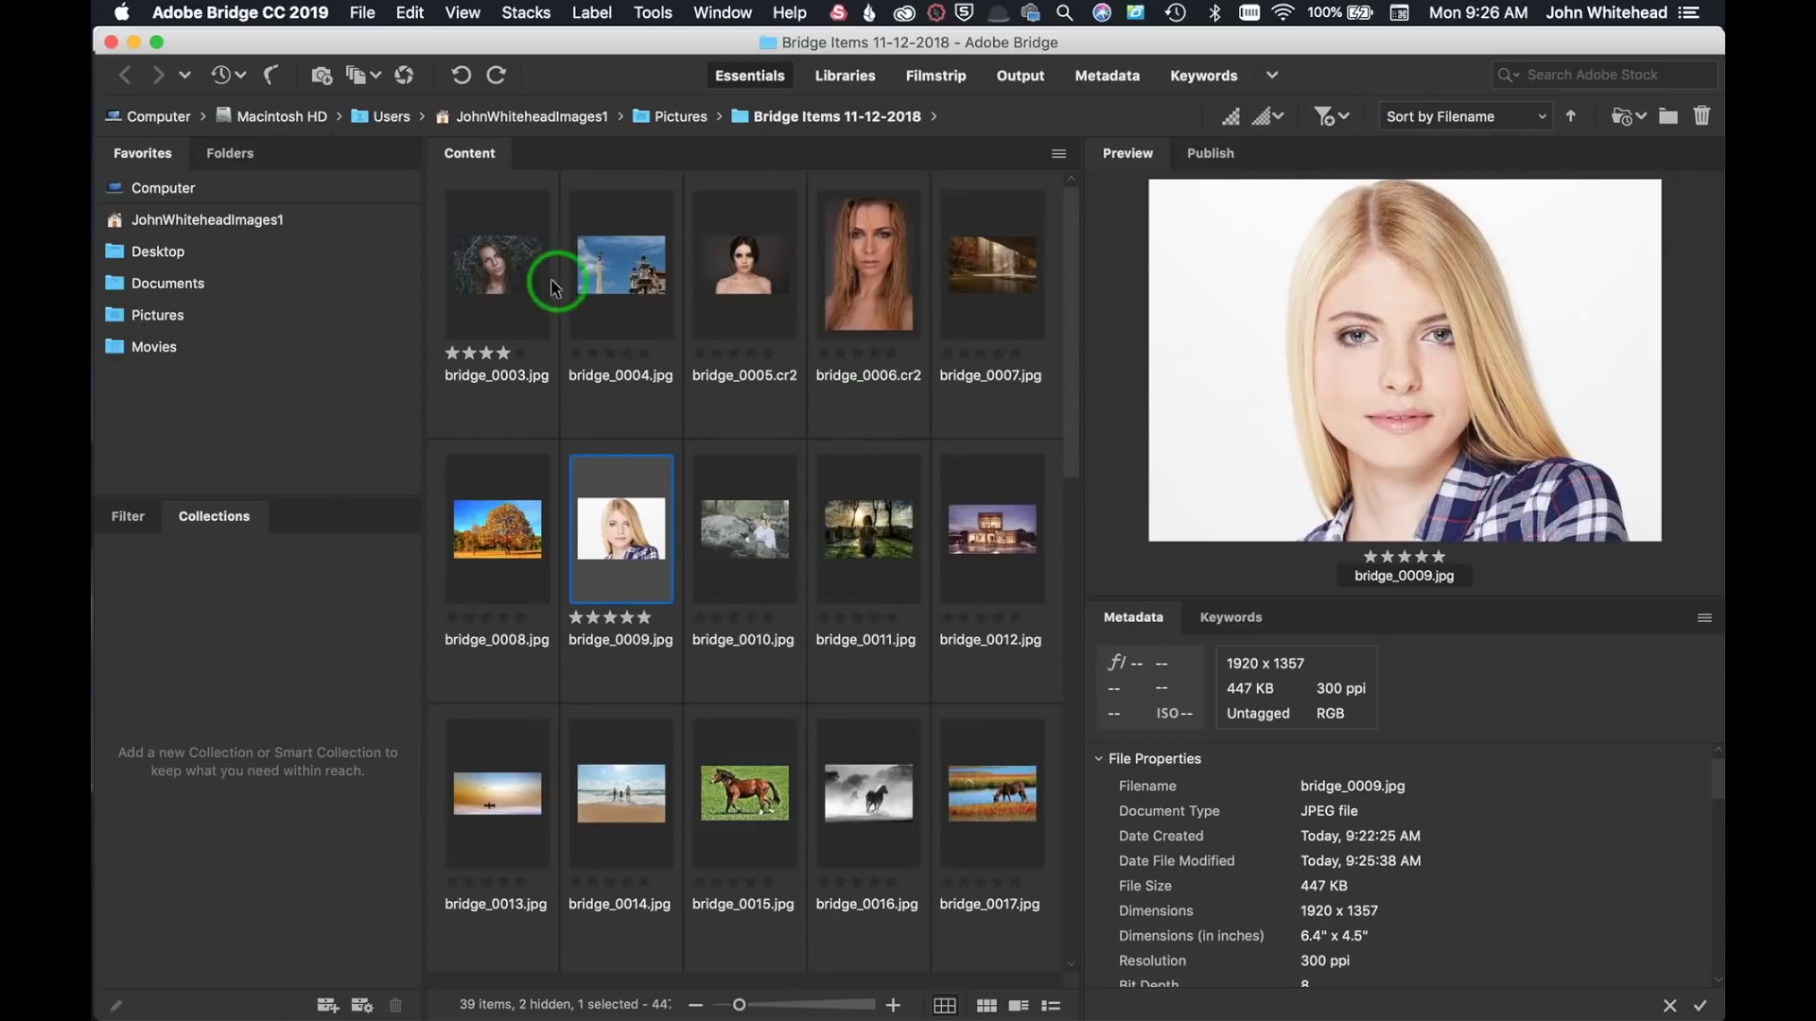
- Move through the photos from bridge_0003.jpg to bridge_0006.cr2 and rate bridge_0006.cr2 two stars
{"action": "left_click", "coordinate": [507, 279]}
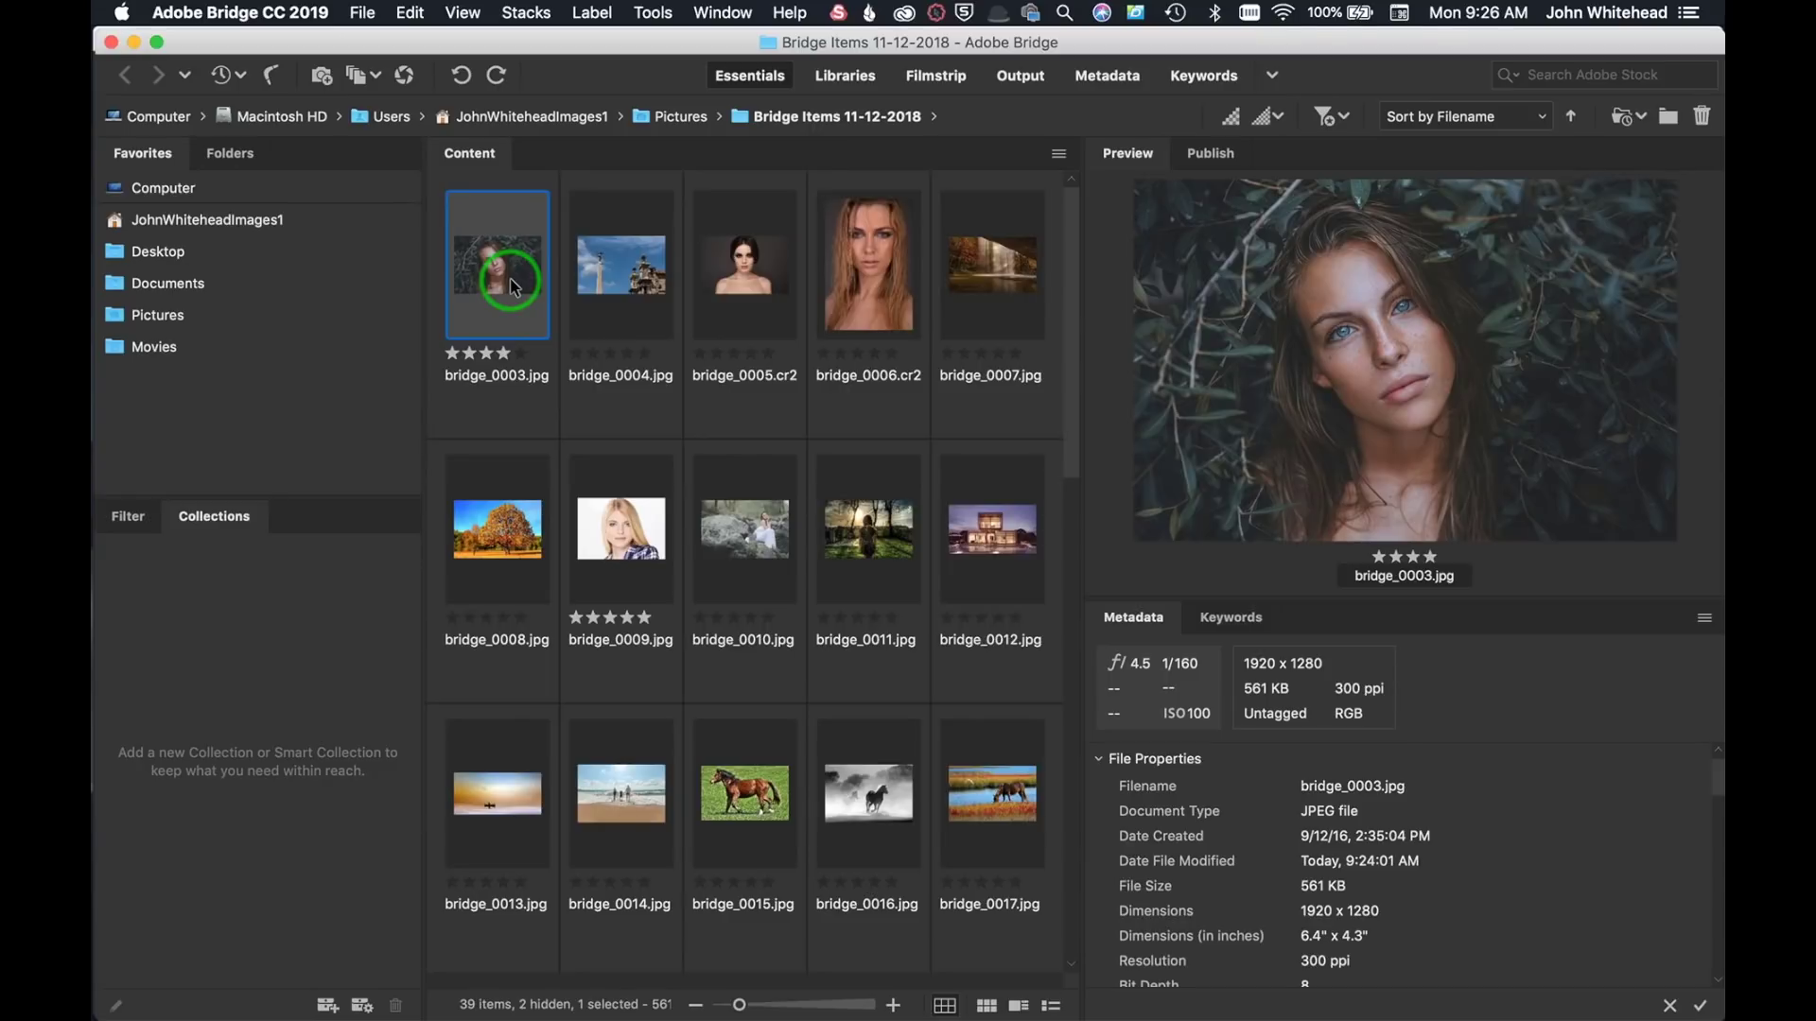
{"action": "key", "text": "Right"}
{"action": "key", "text": "Right"}
{"action": "key", "text": "Right"}
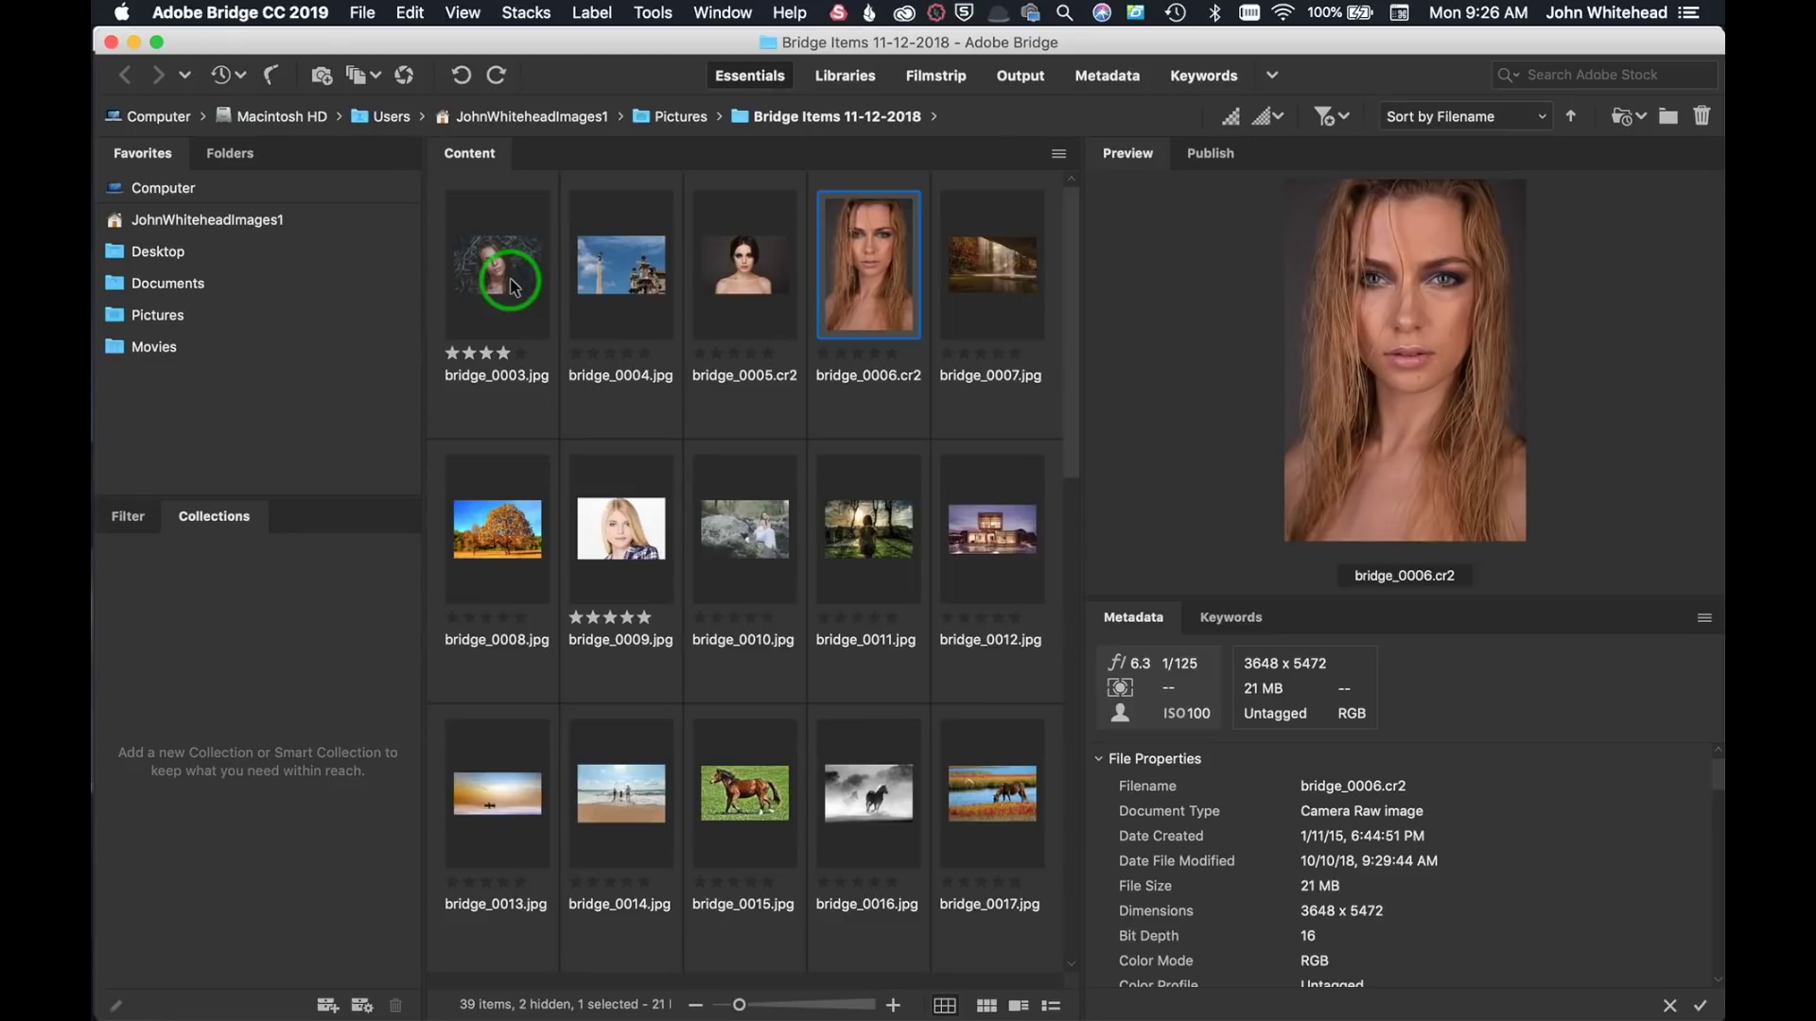
{"action": "key", "text": "super"}
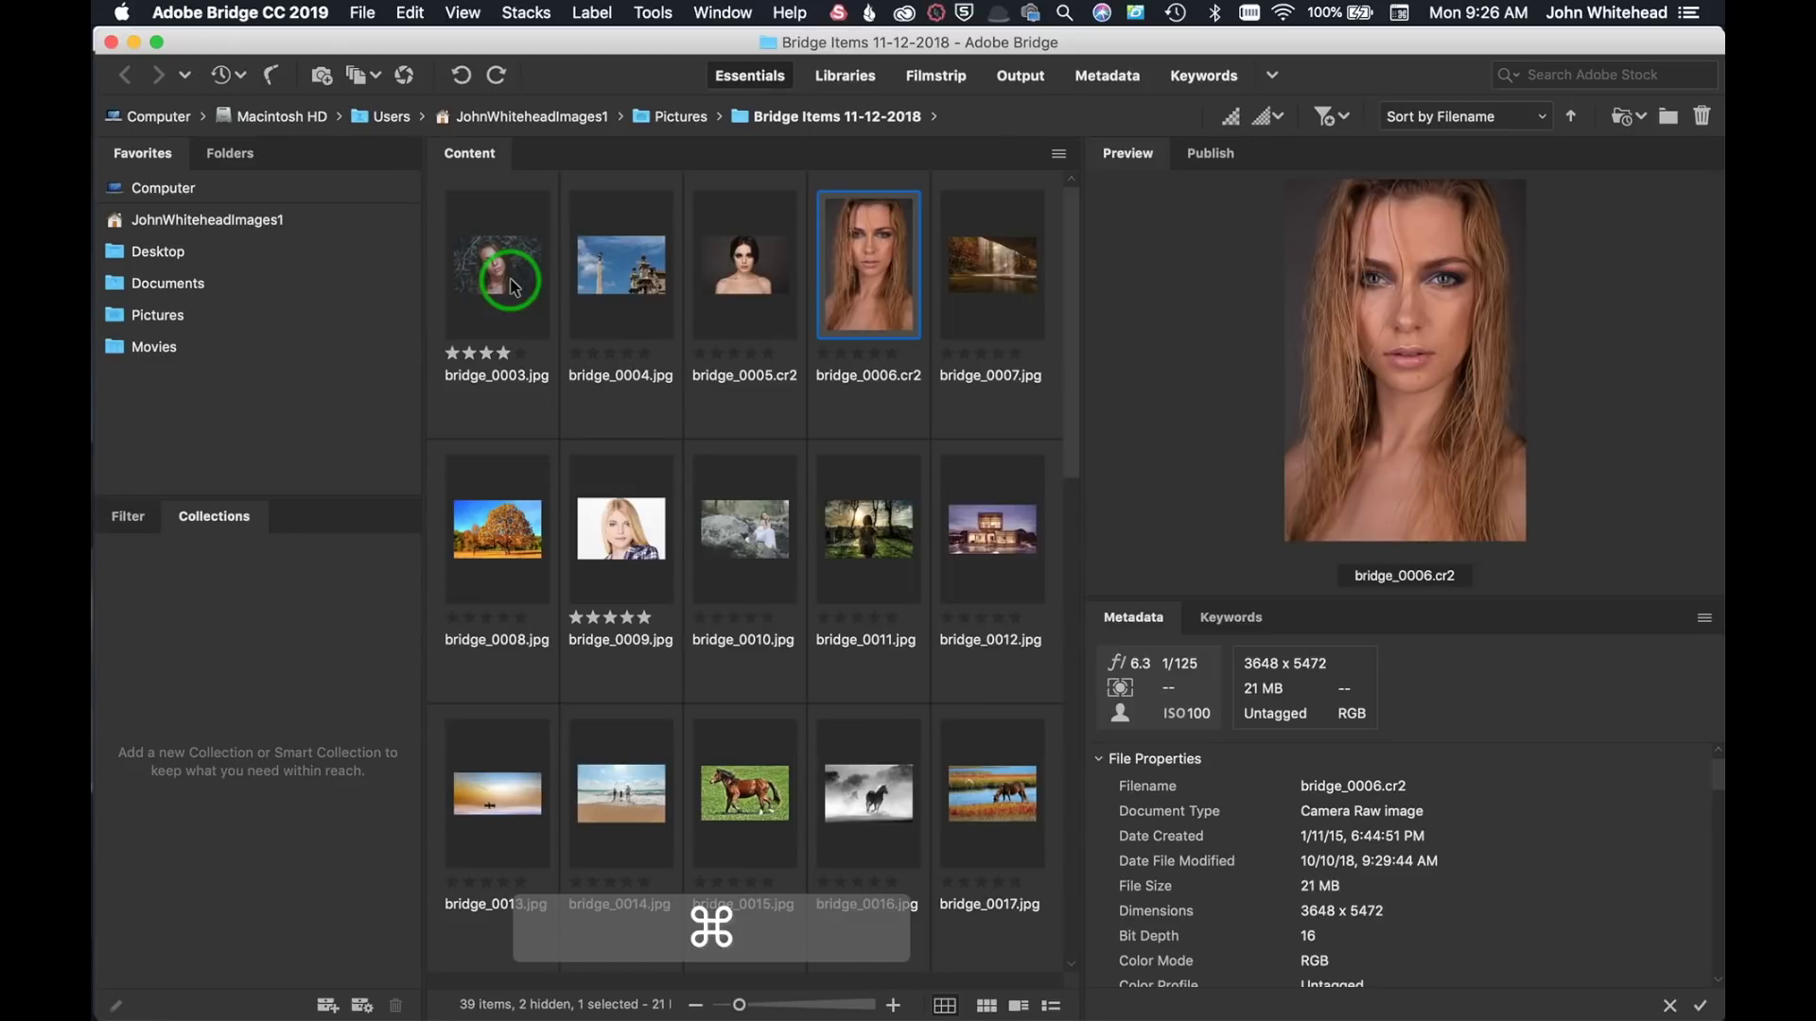
{"action": "key", "text": "super+3"}
{"action": "key", "text": "super+2"}
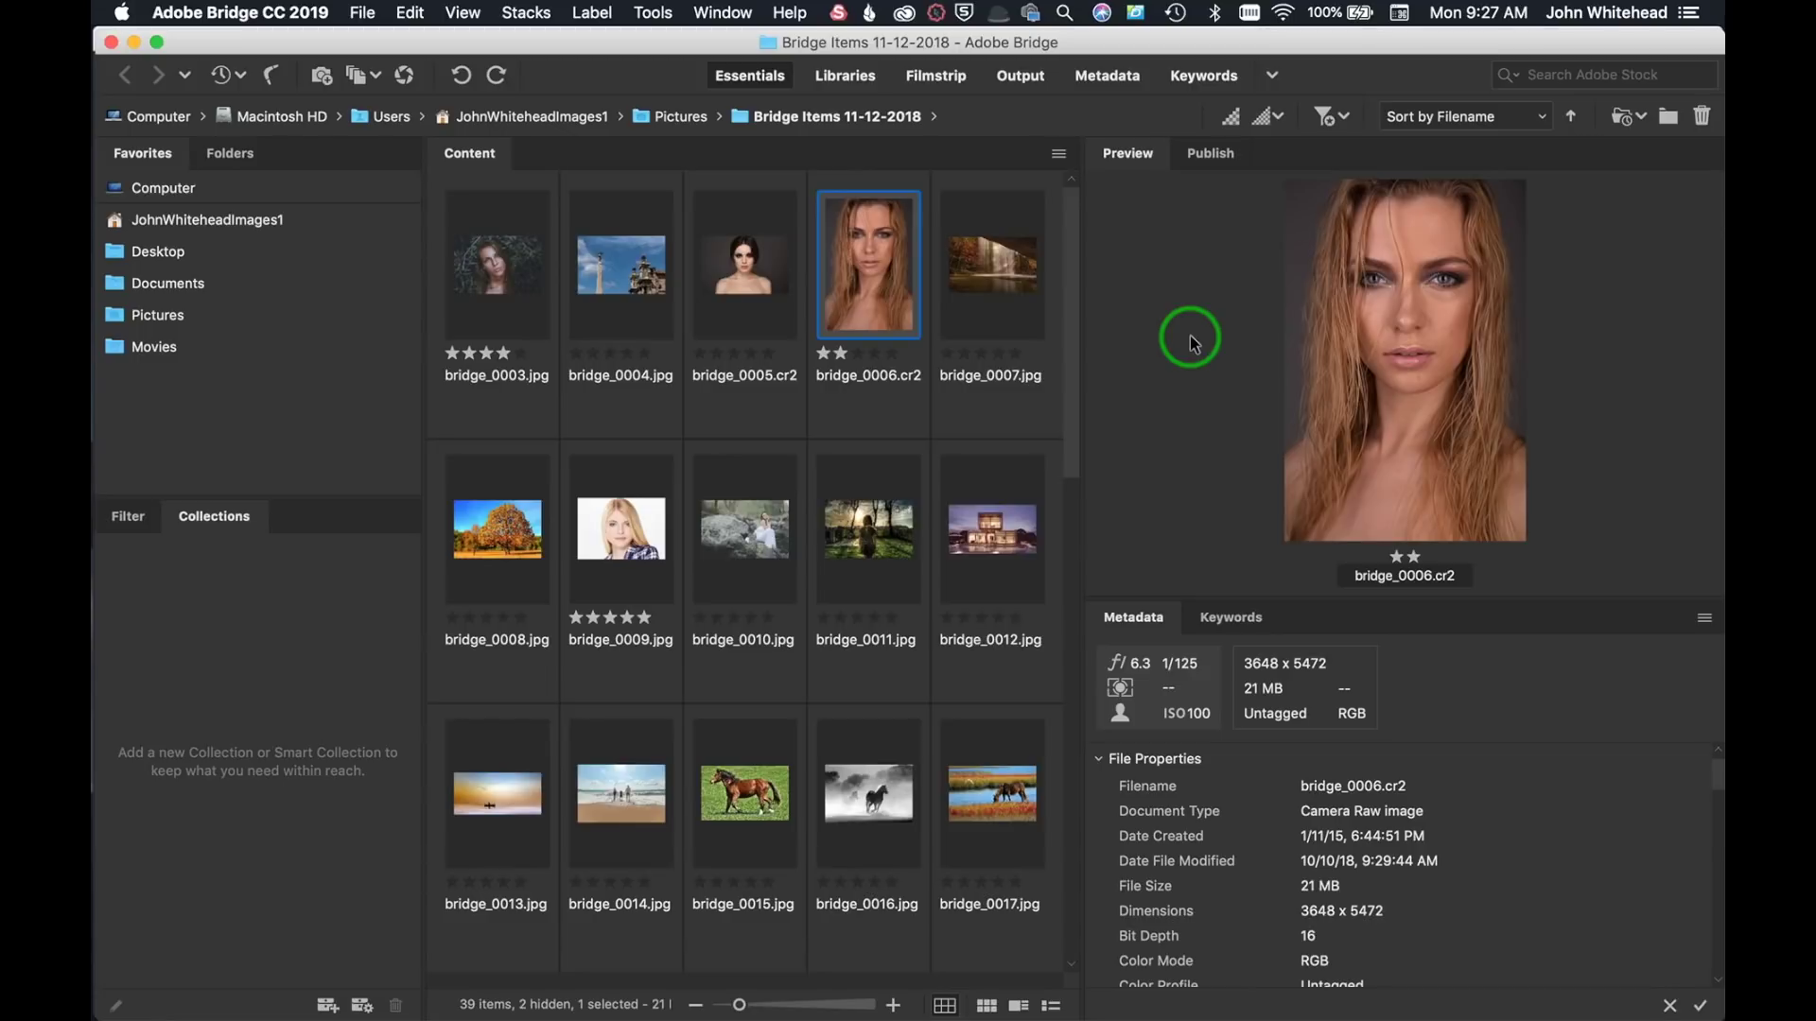
- Filter the folder to show only items rated 1 or more stars
{"action": "left_click", "coordinate": [1352, 115]}
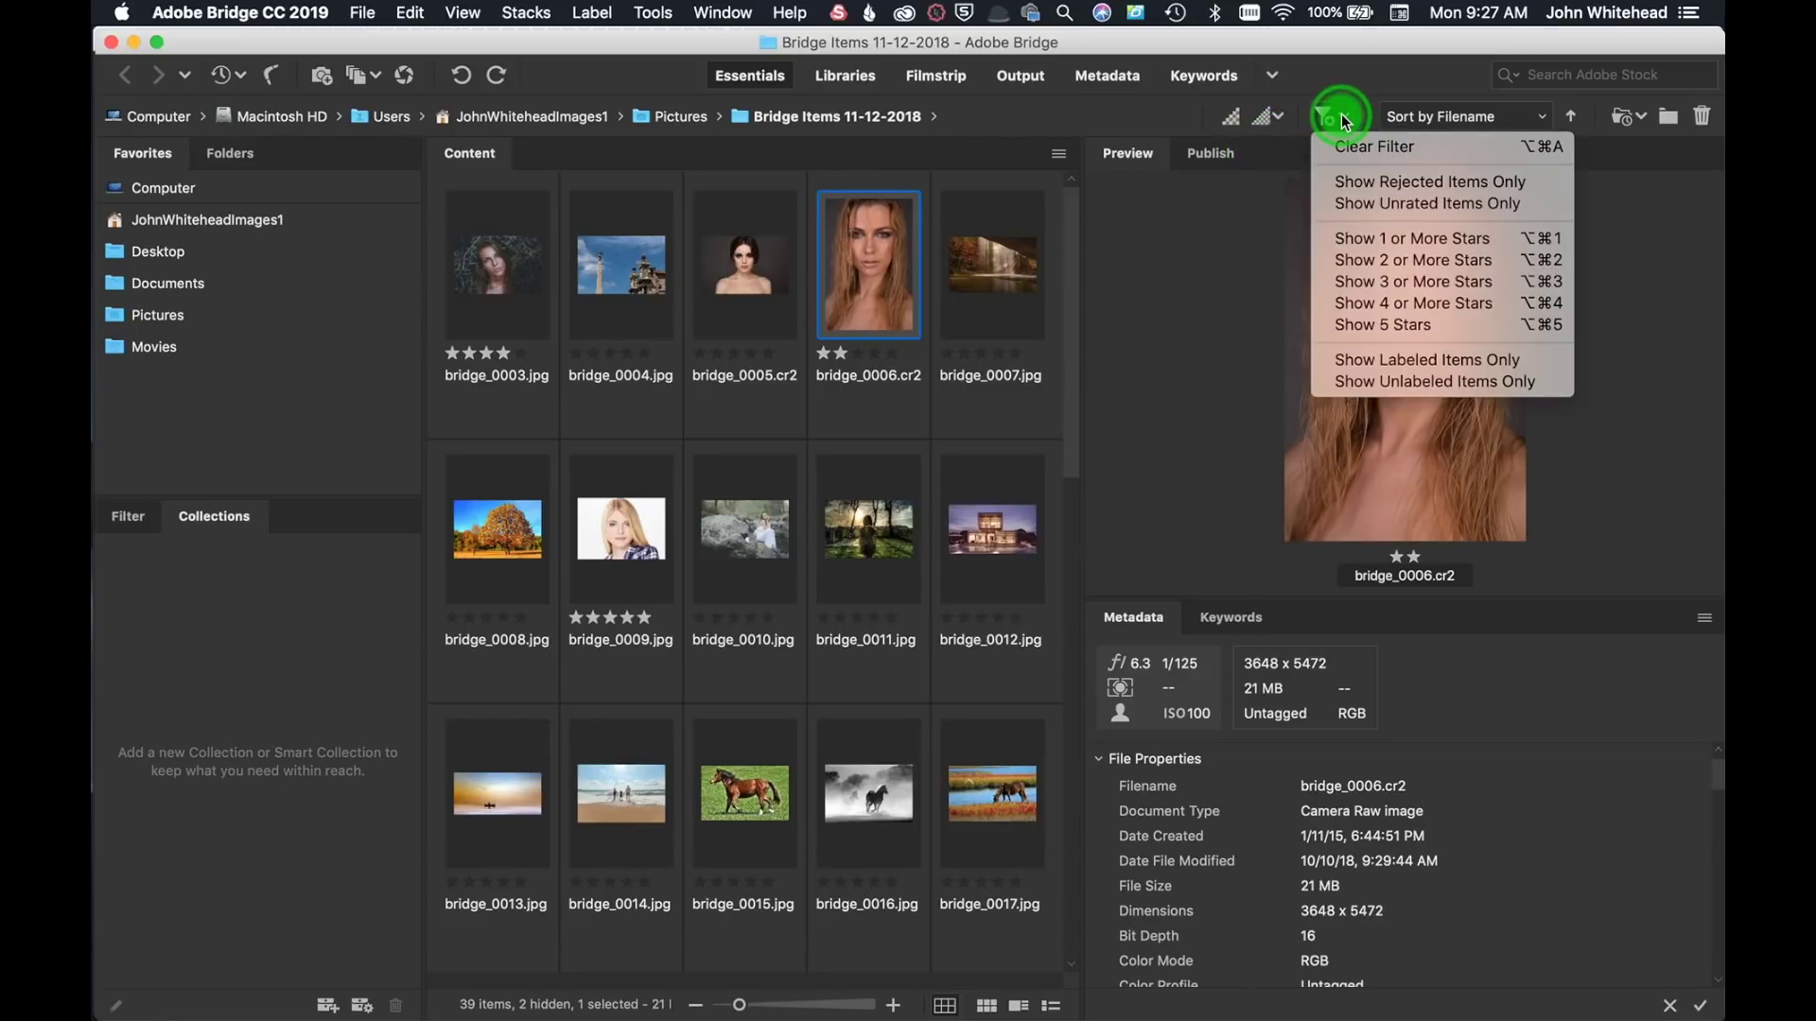
{"action": "left_click", "coordinate": [1386, 243]}
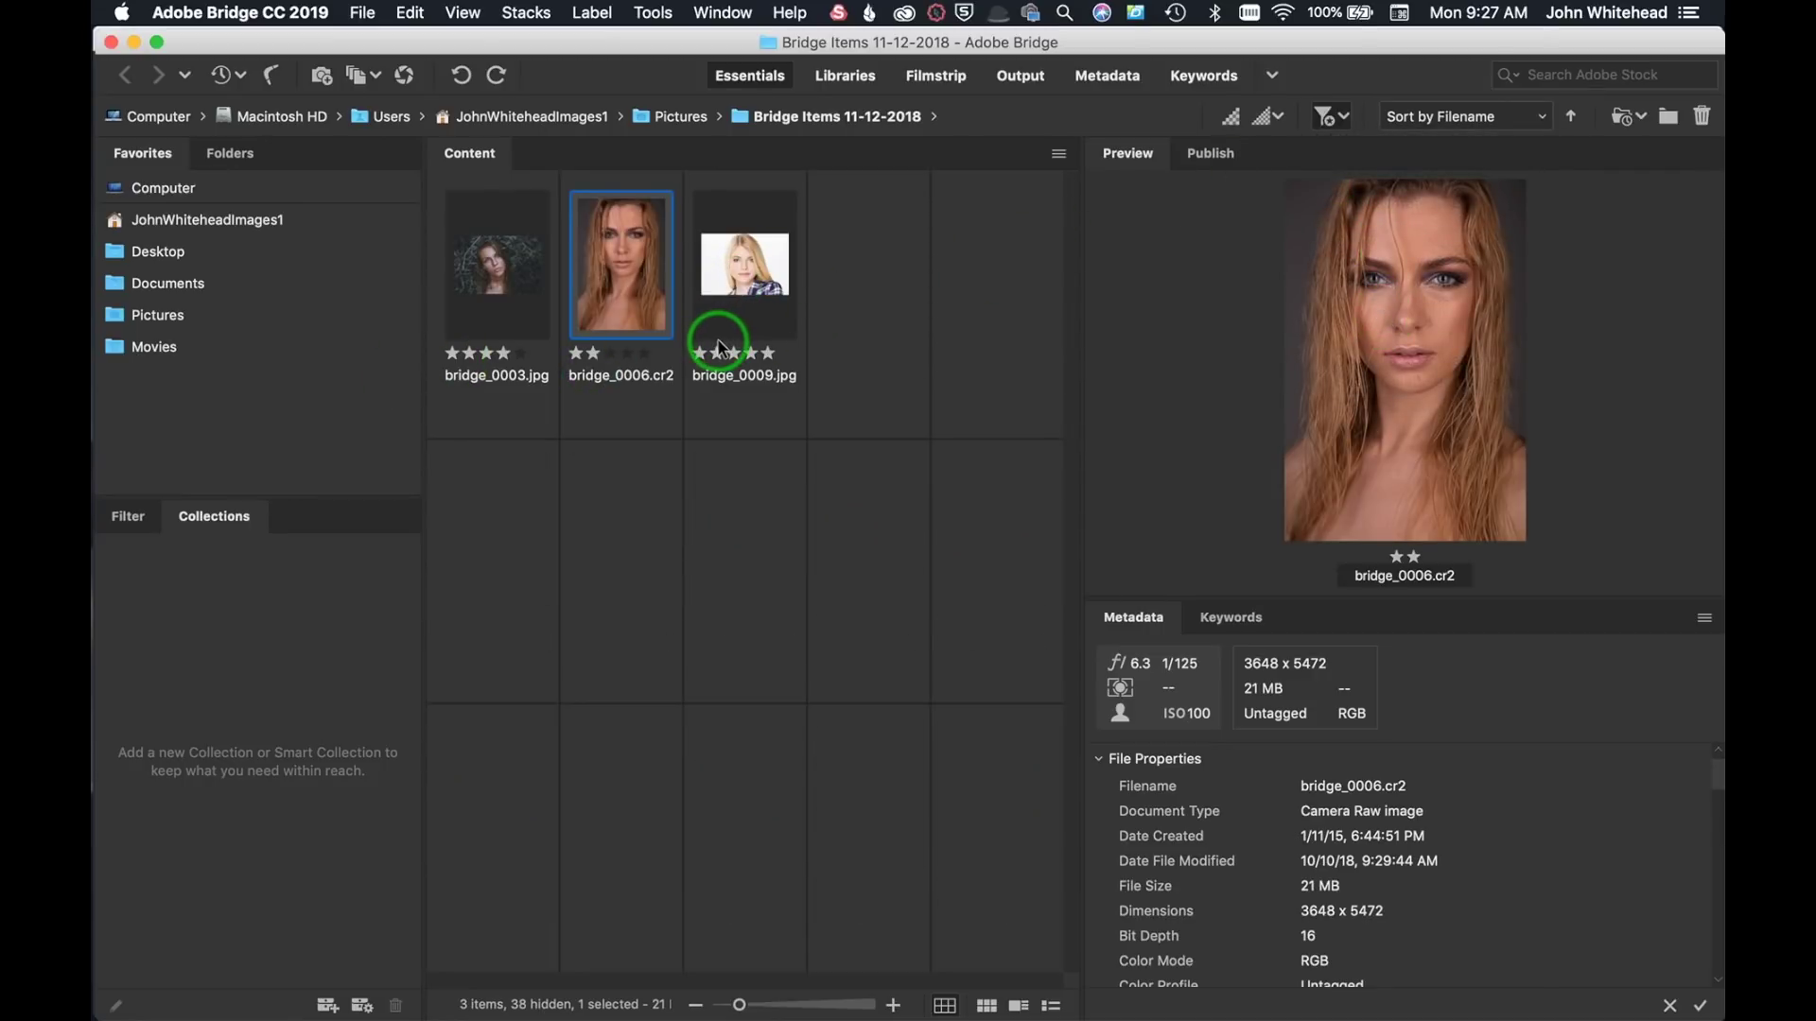
- Clear the star rating filter and sort the folder's photos by date created
{"action": "left_click", "coordinate": [1331, 114]}
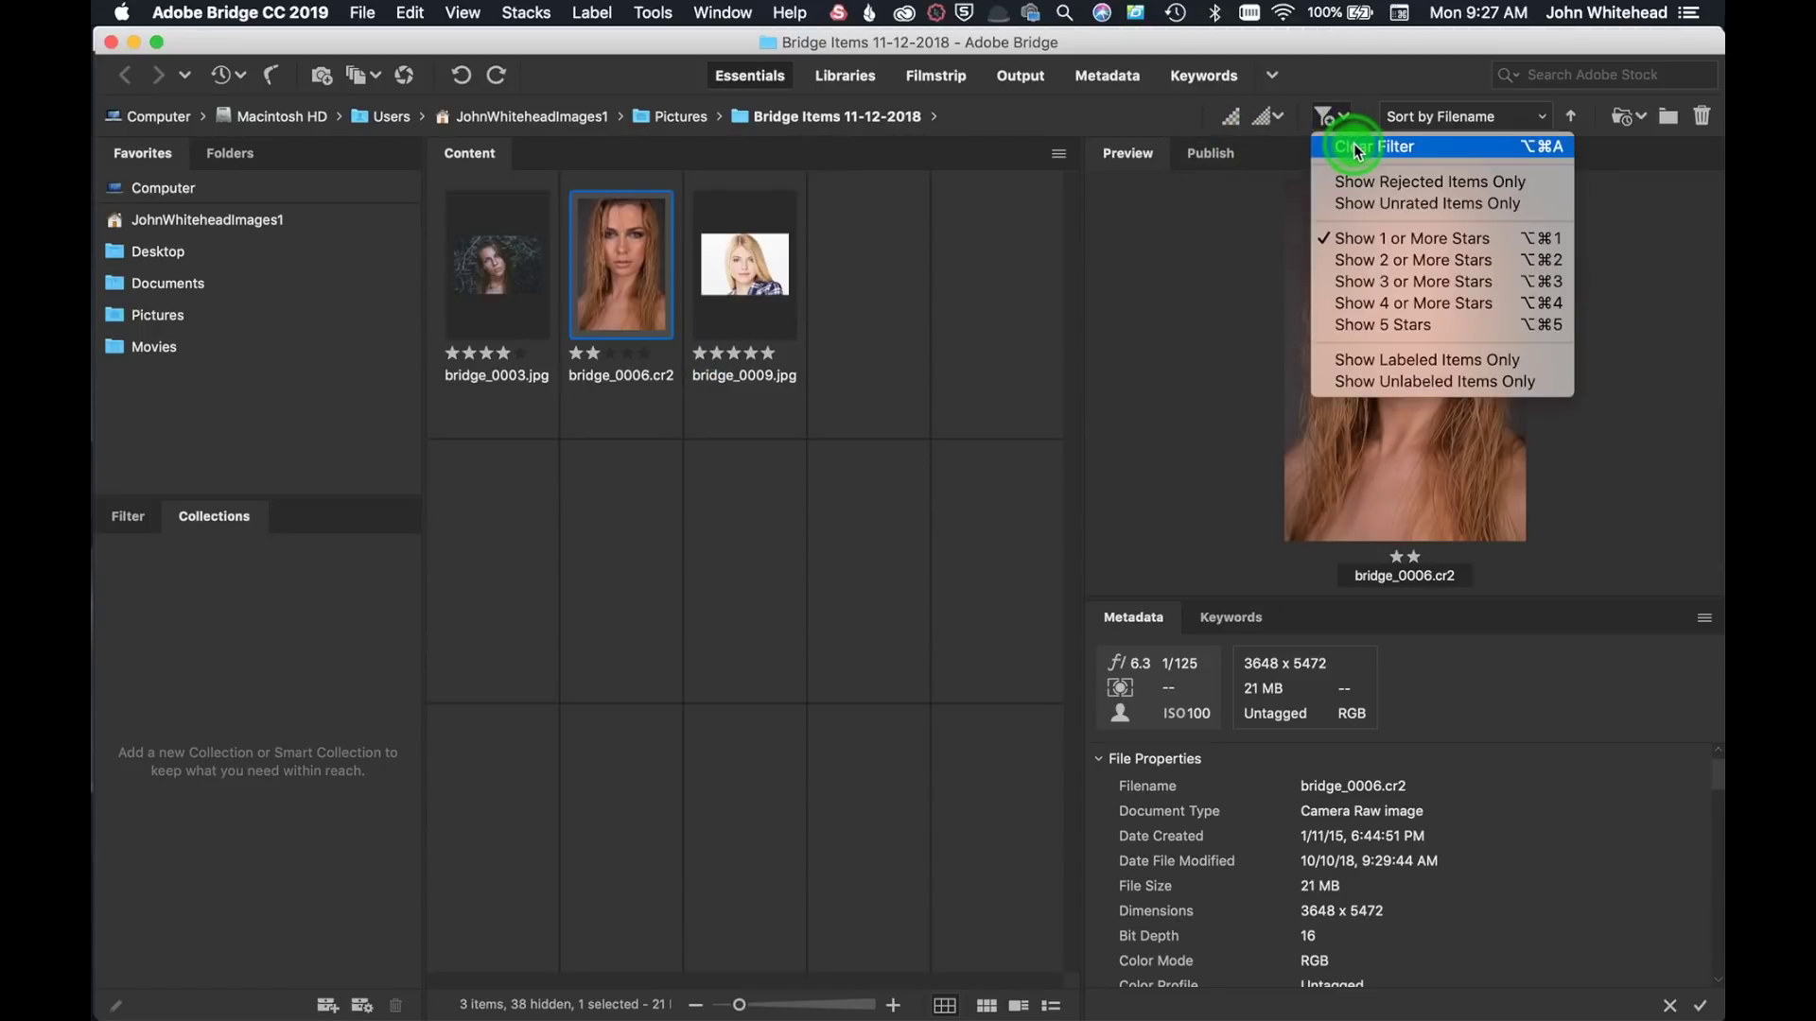
{"action": "left_click", "coordinate": [1356, 148]}
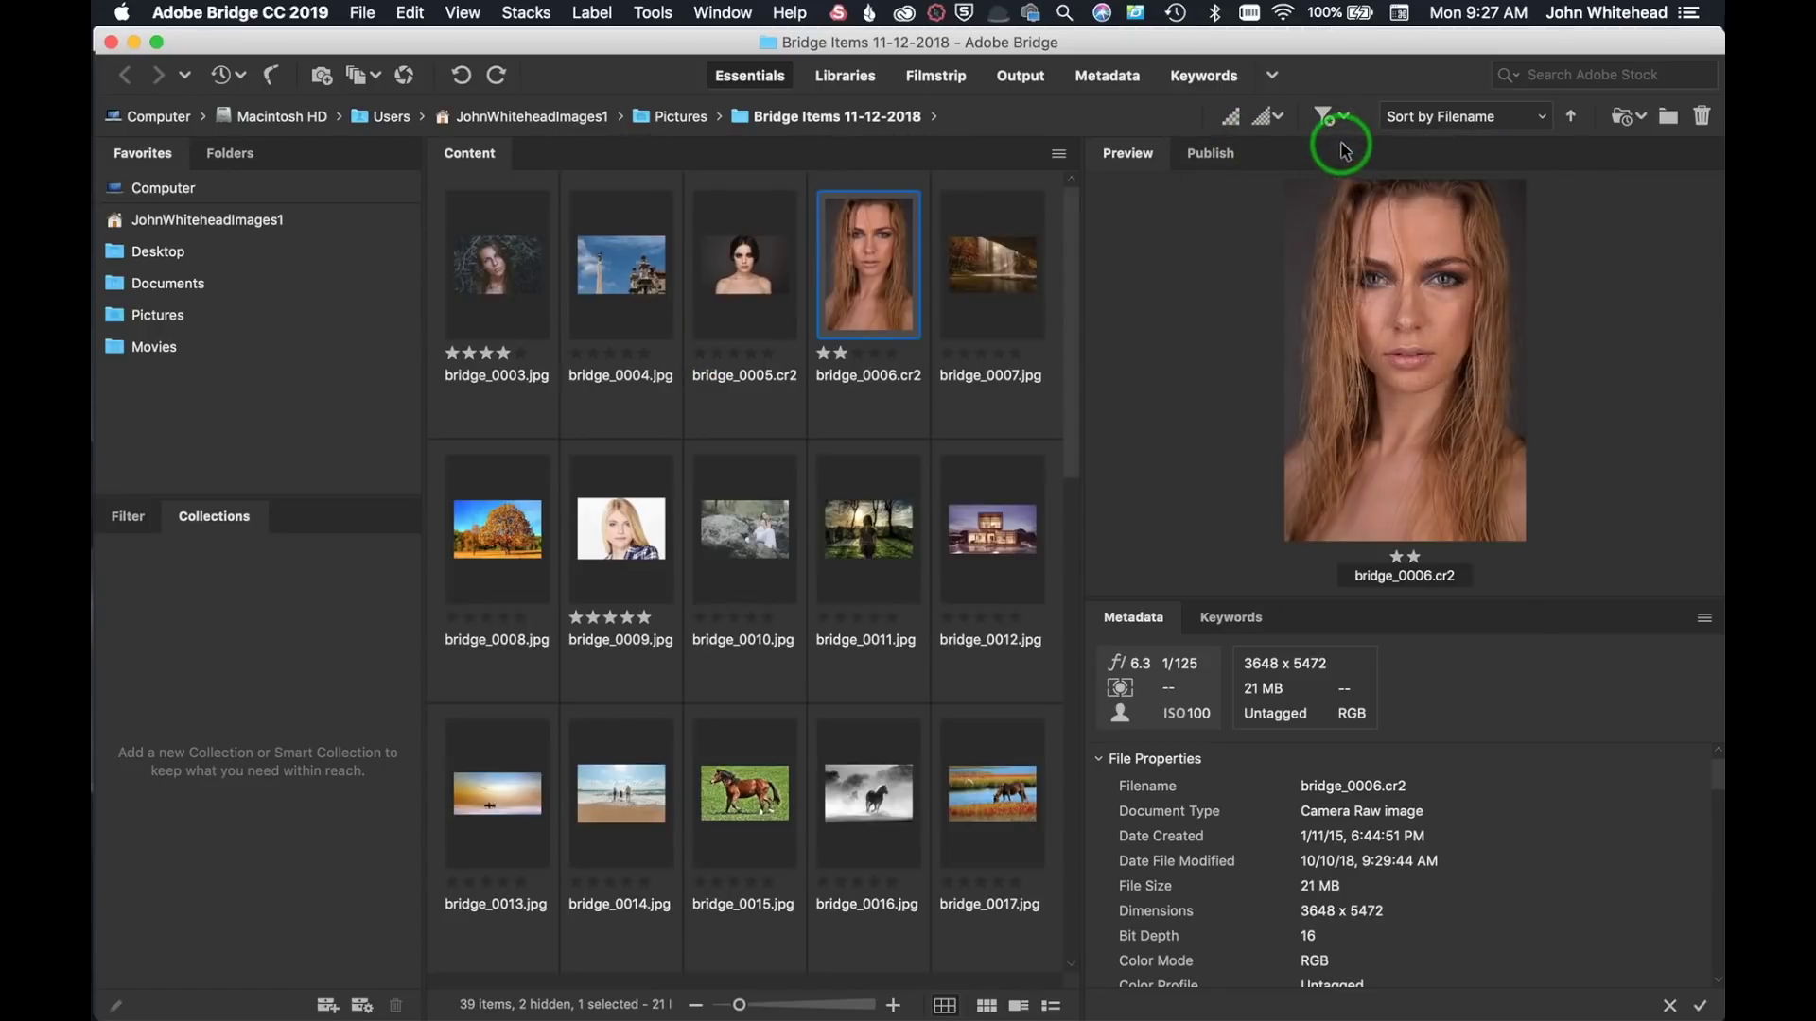
{"action": "left_click", "coordinate": [1511, 118]}
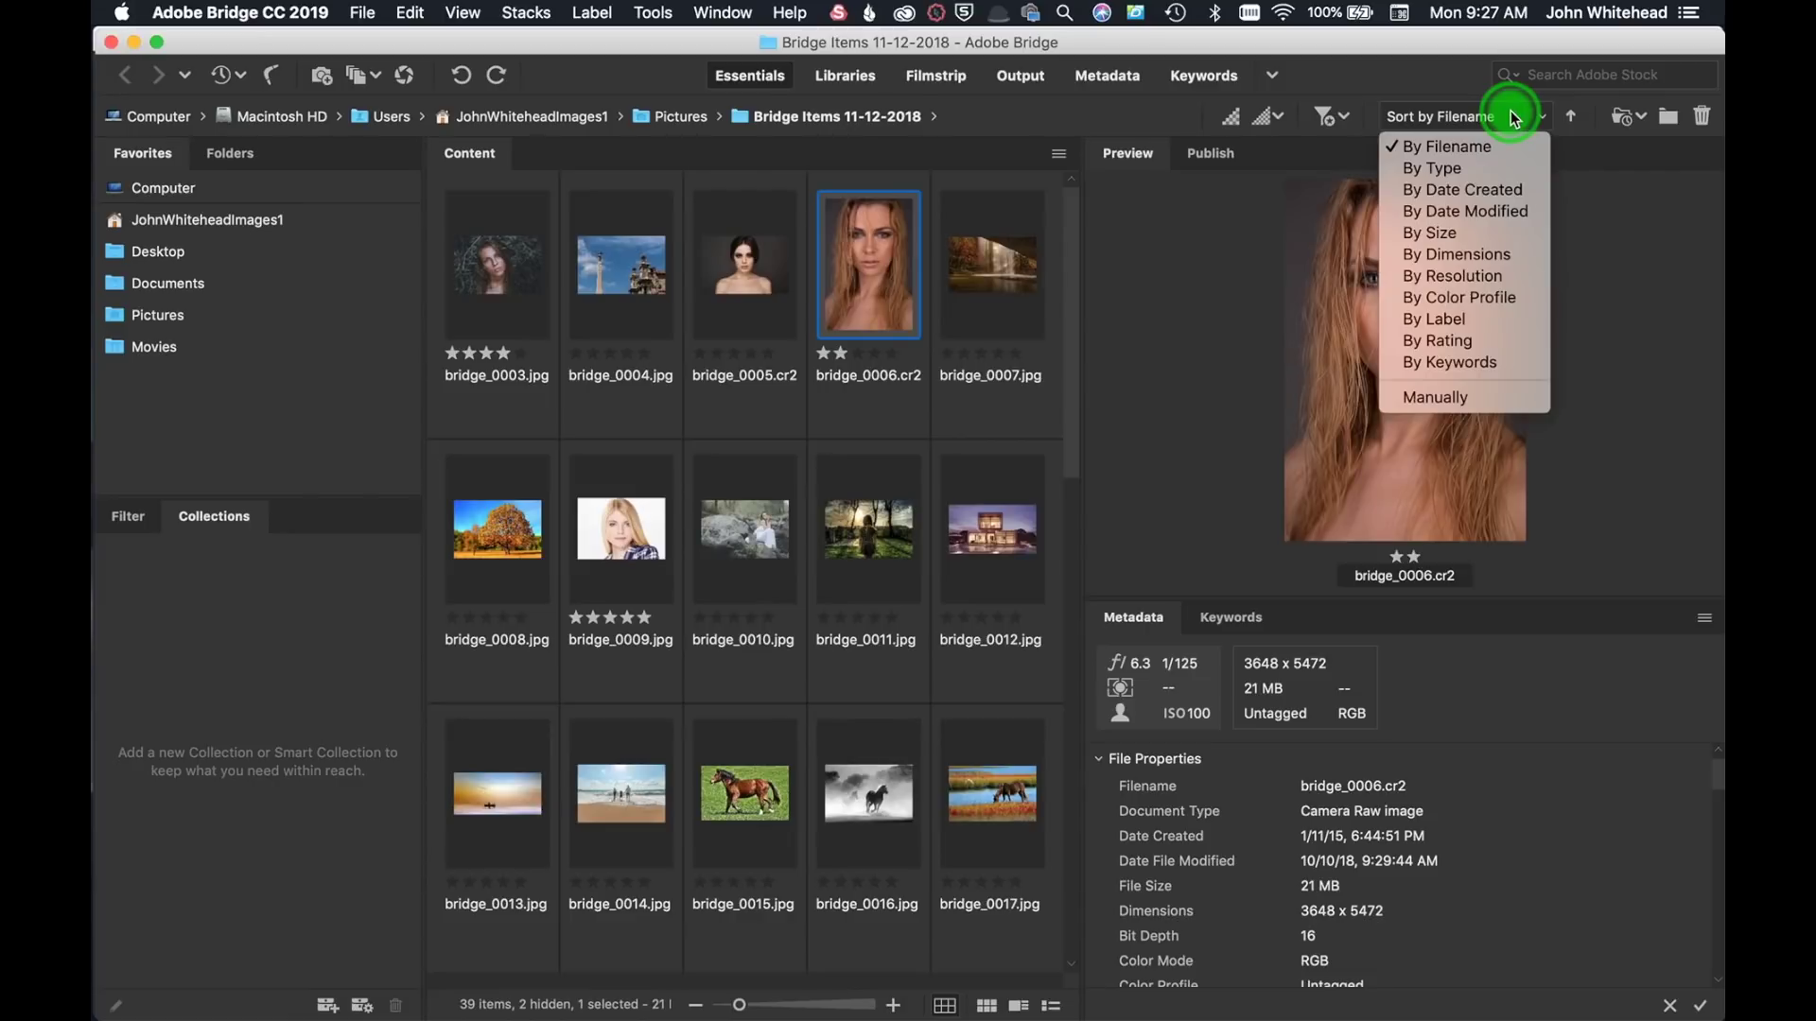
{"action": "left_click", "coordinate": [1513, 119]}
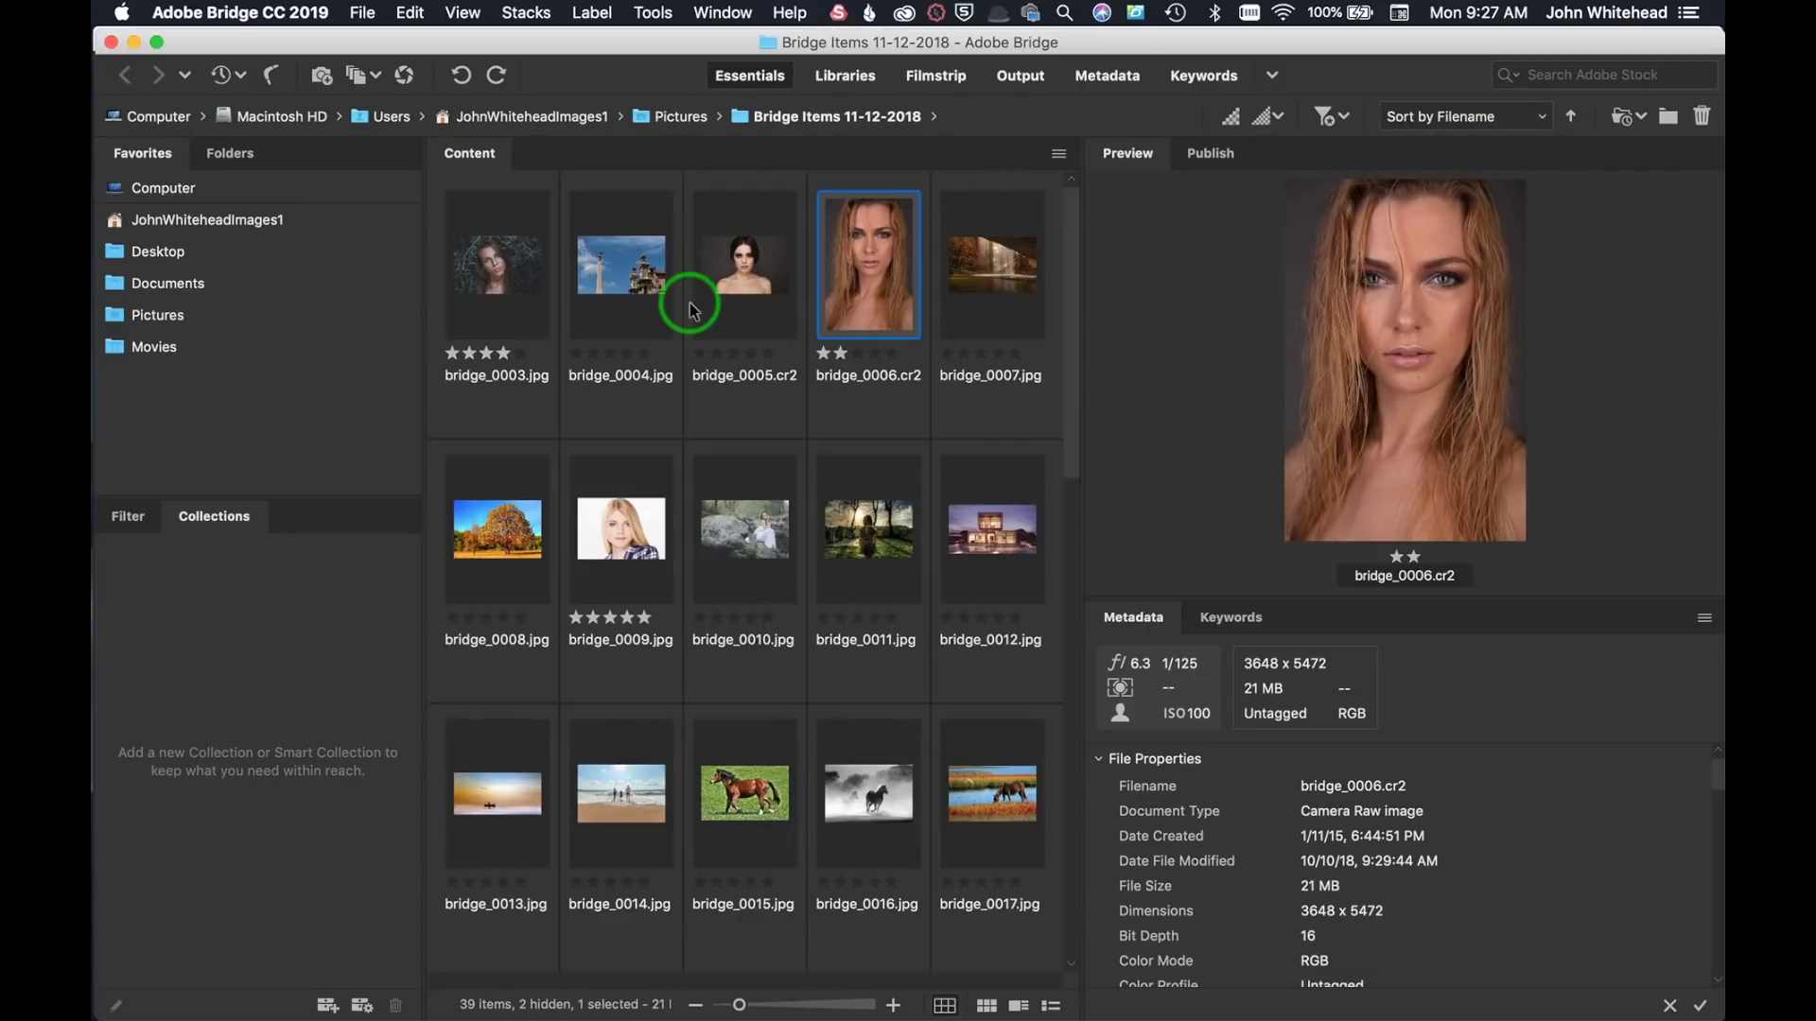
{"action": "left_click", "coordinate": [1538, 115]}
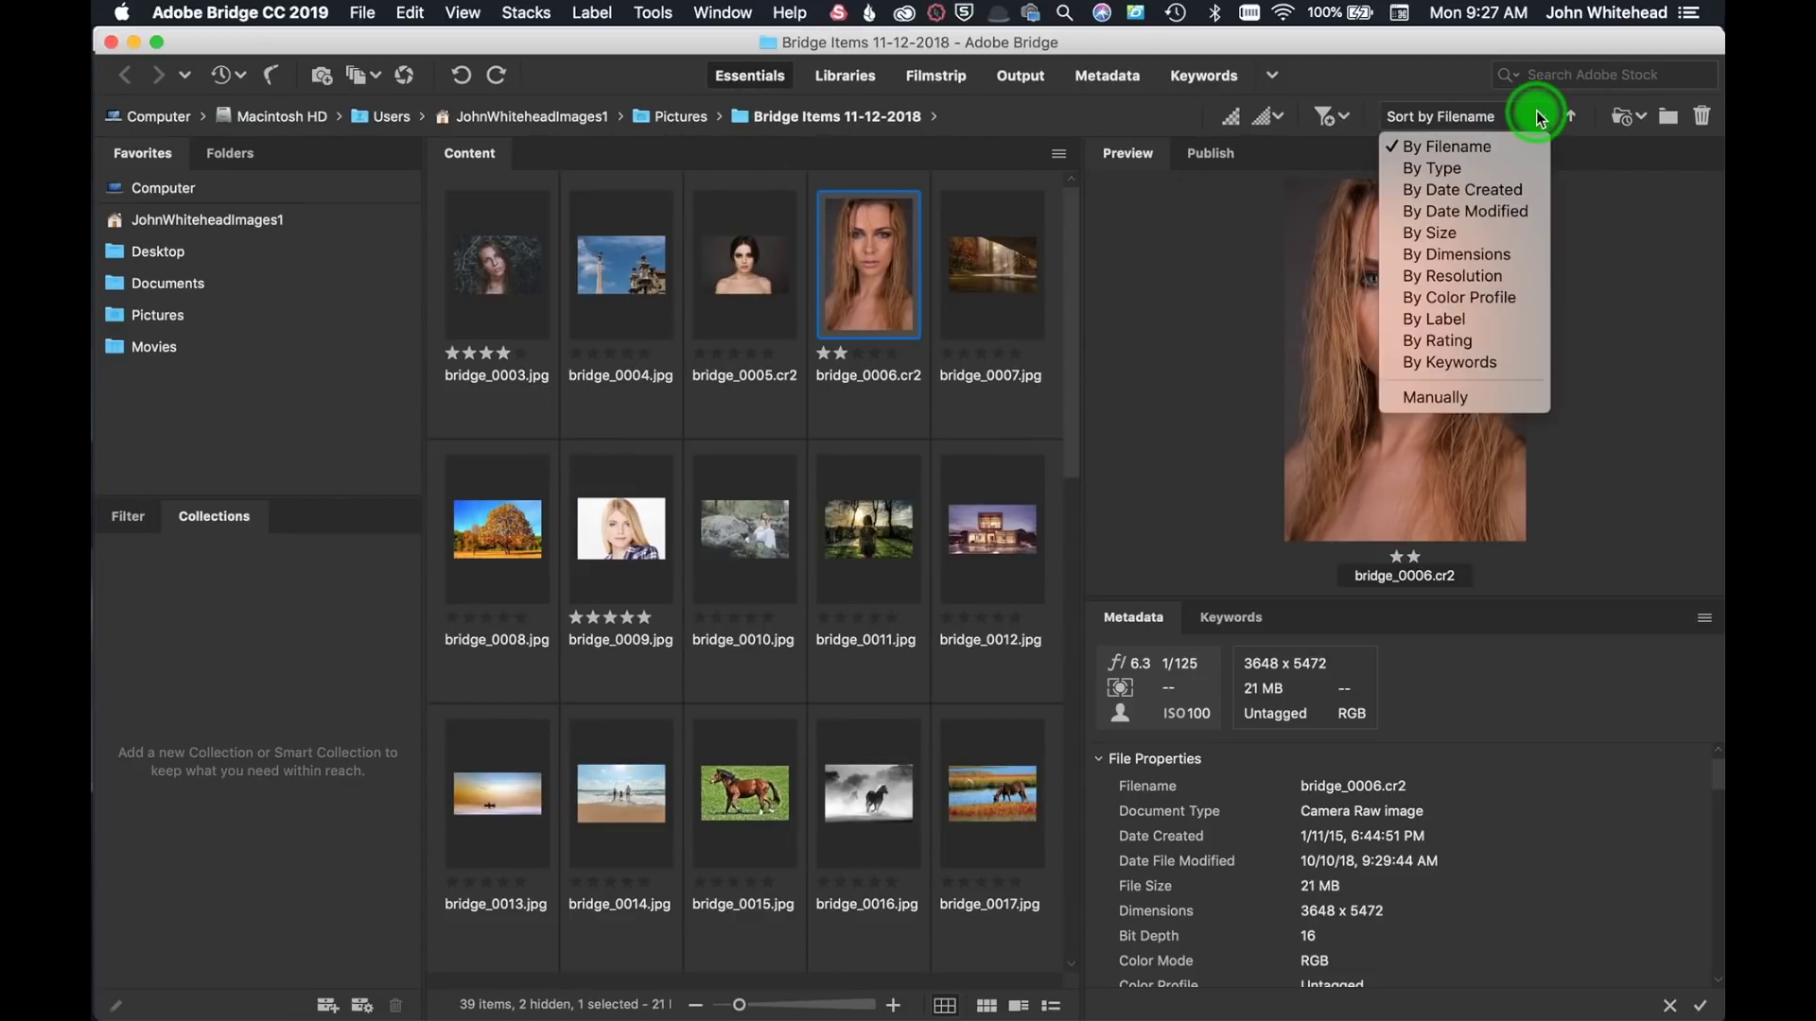
{"action": "left_click", "coordinate": [1521, 191]}
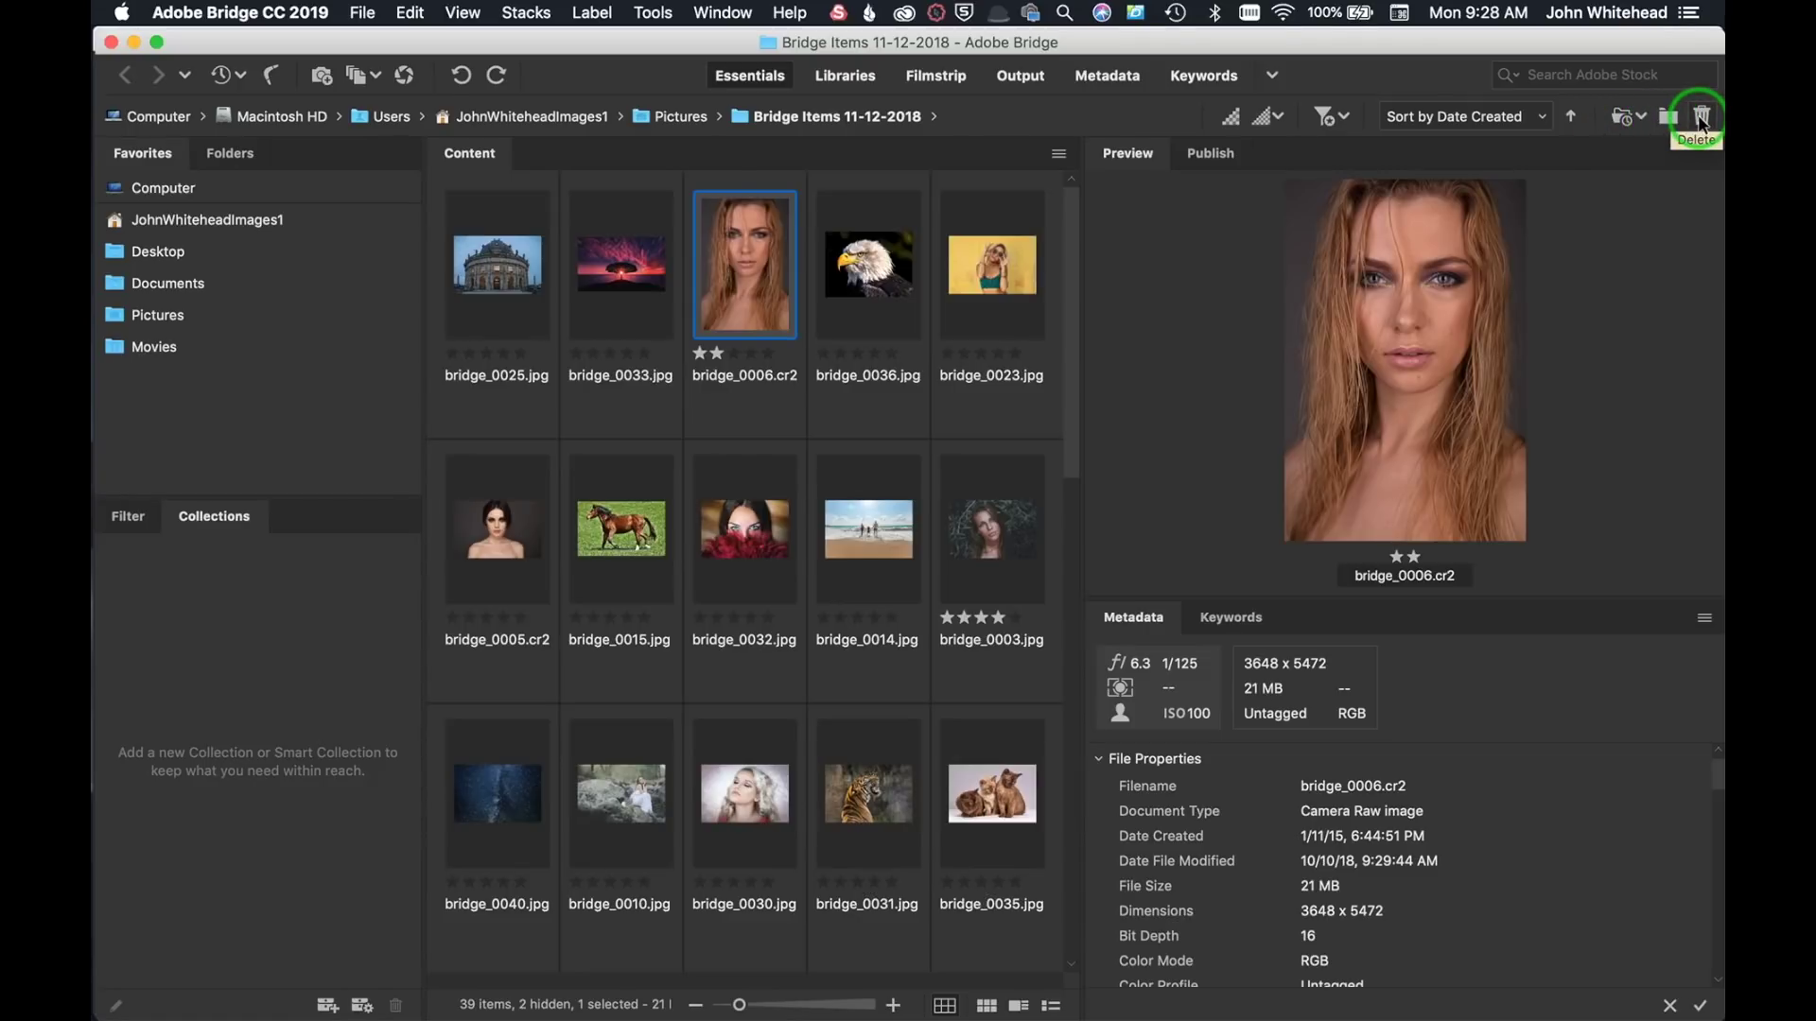
{"action": "left_click", "coordinate": [1577, 72]}
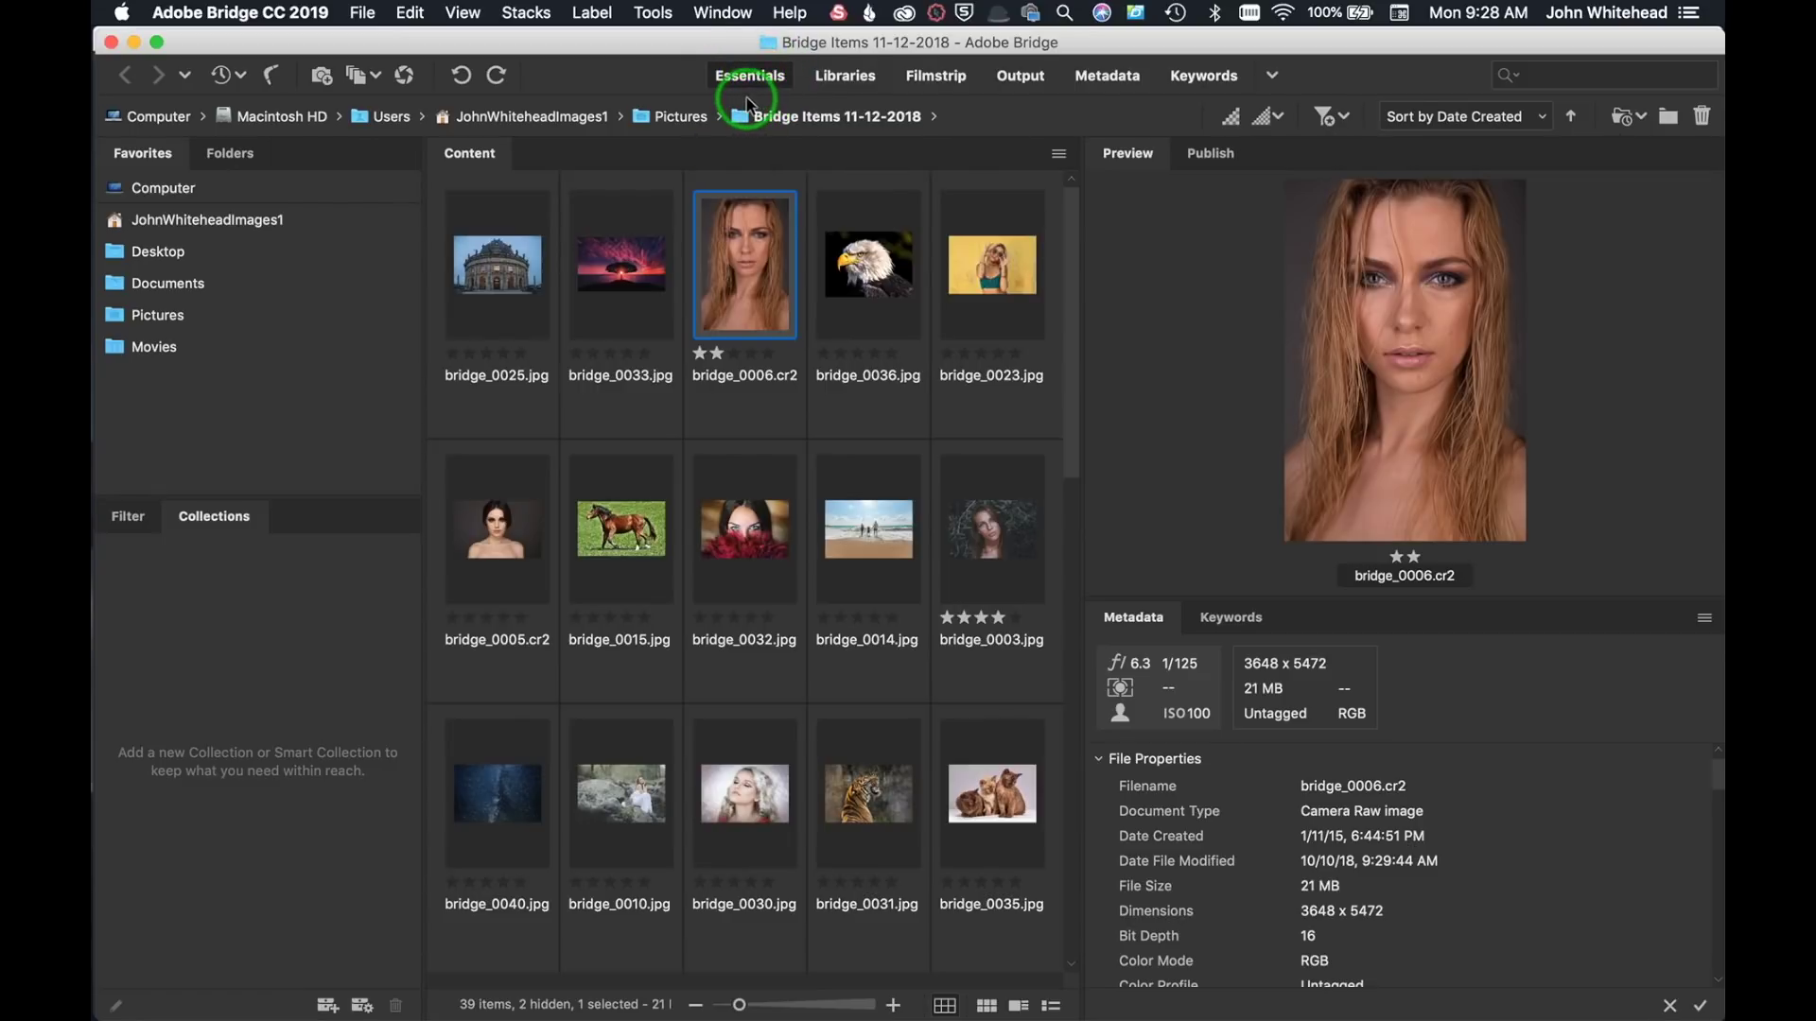
- Switch to the Libraries workspace and look over the Metadata panel's options without changing any of them
{"action": "left_click", "coordinate": [844, 79]}
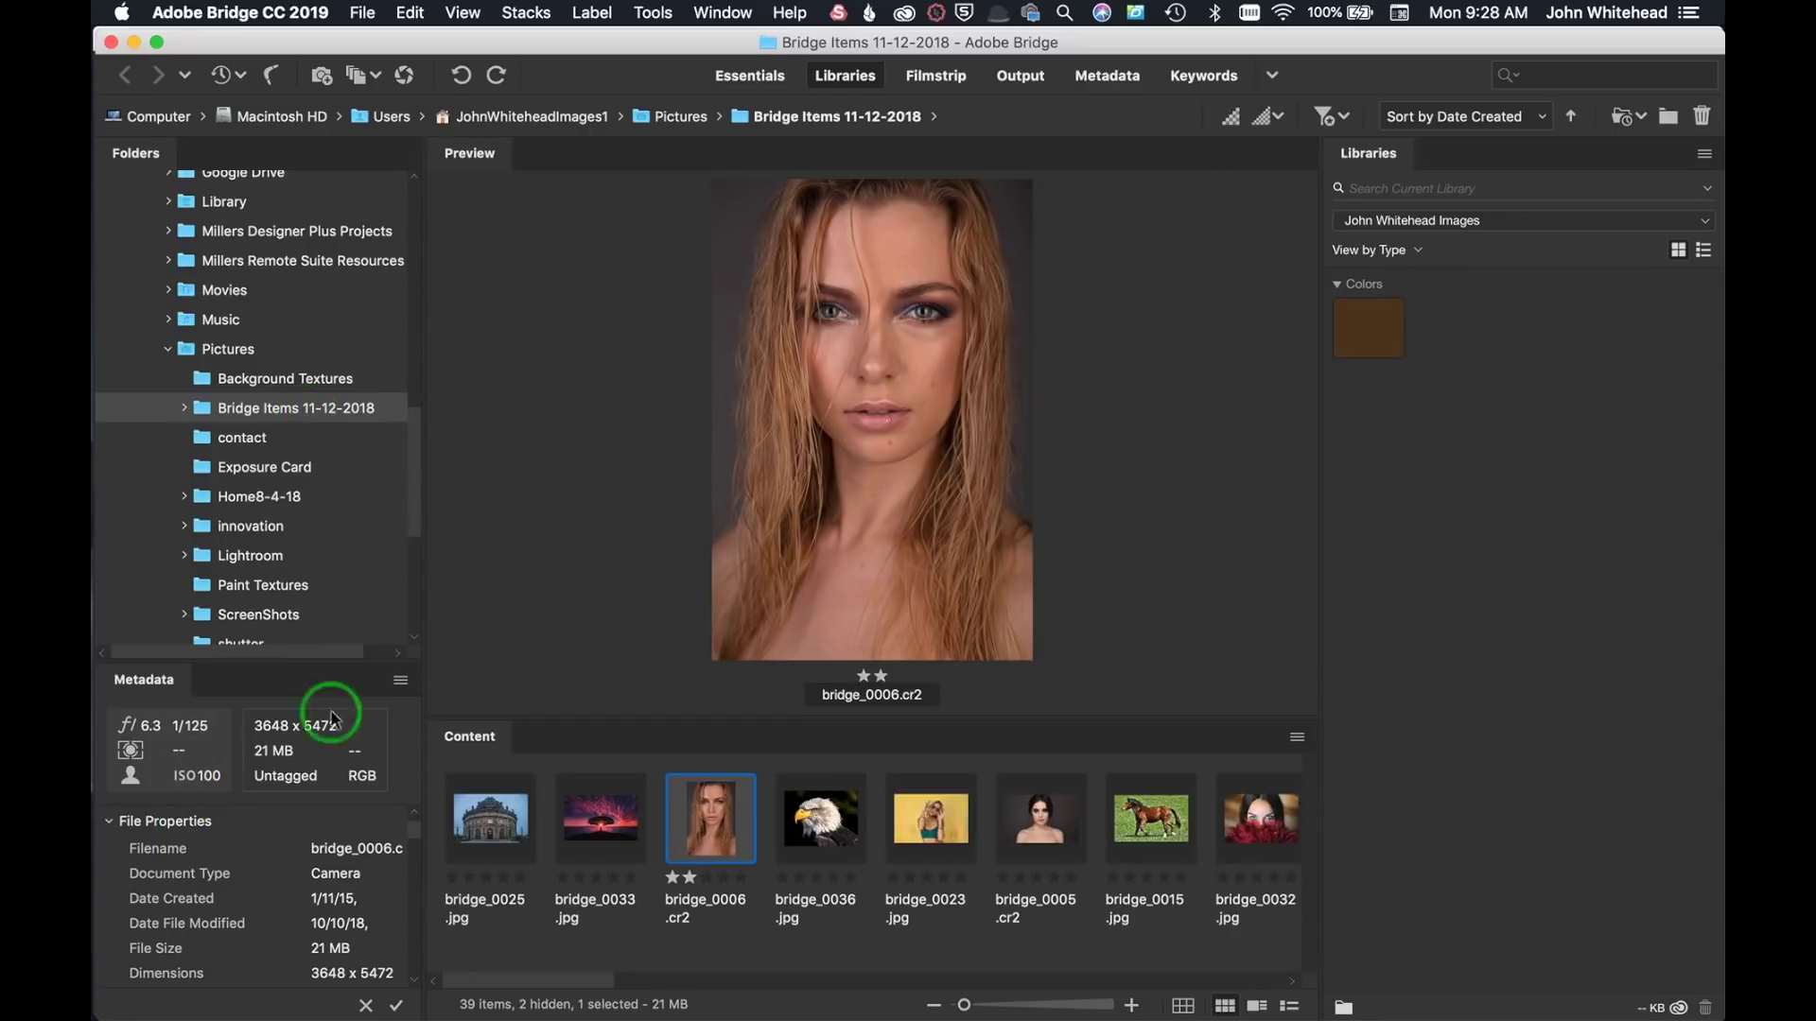
{"action": "left_click", "coordinate": [398, 683]}
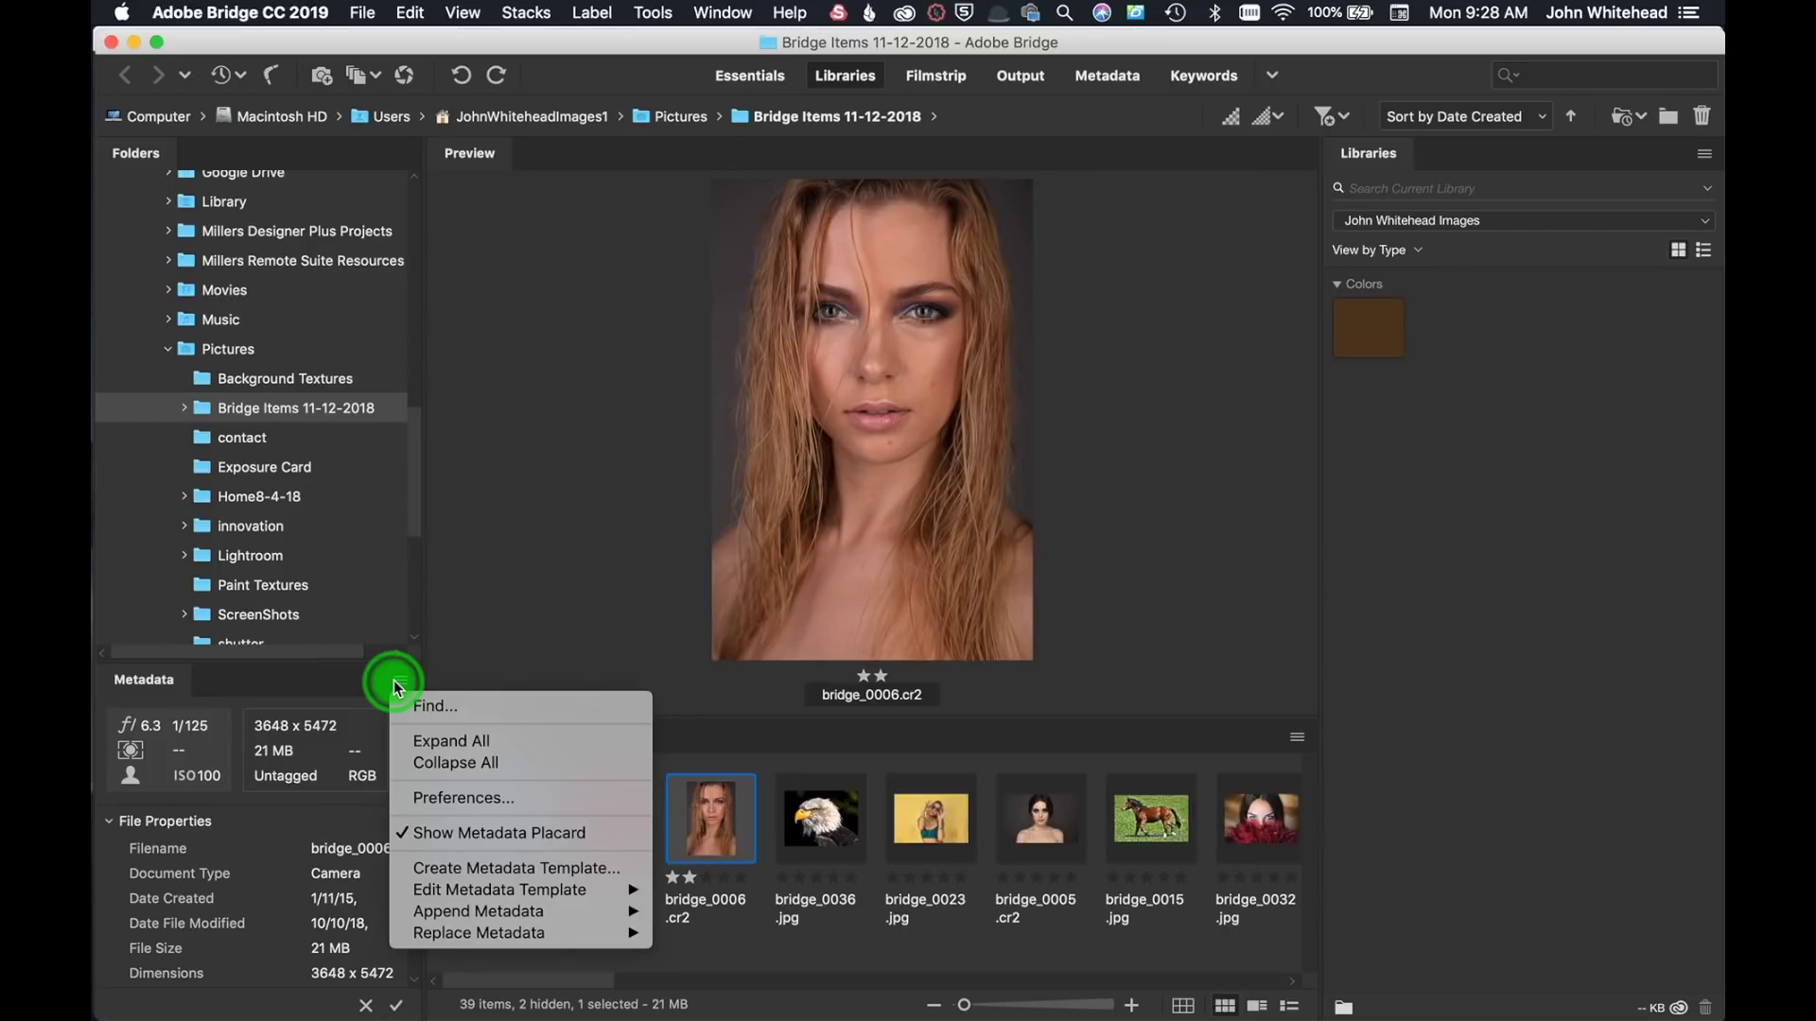
{"action": "left_click", "coordinate": [394, 679]}
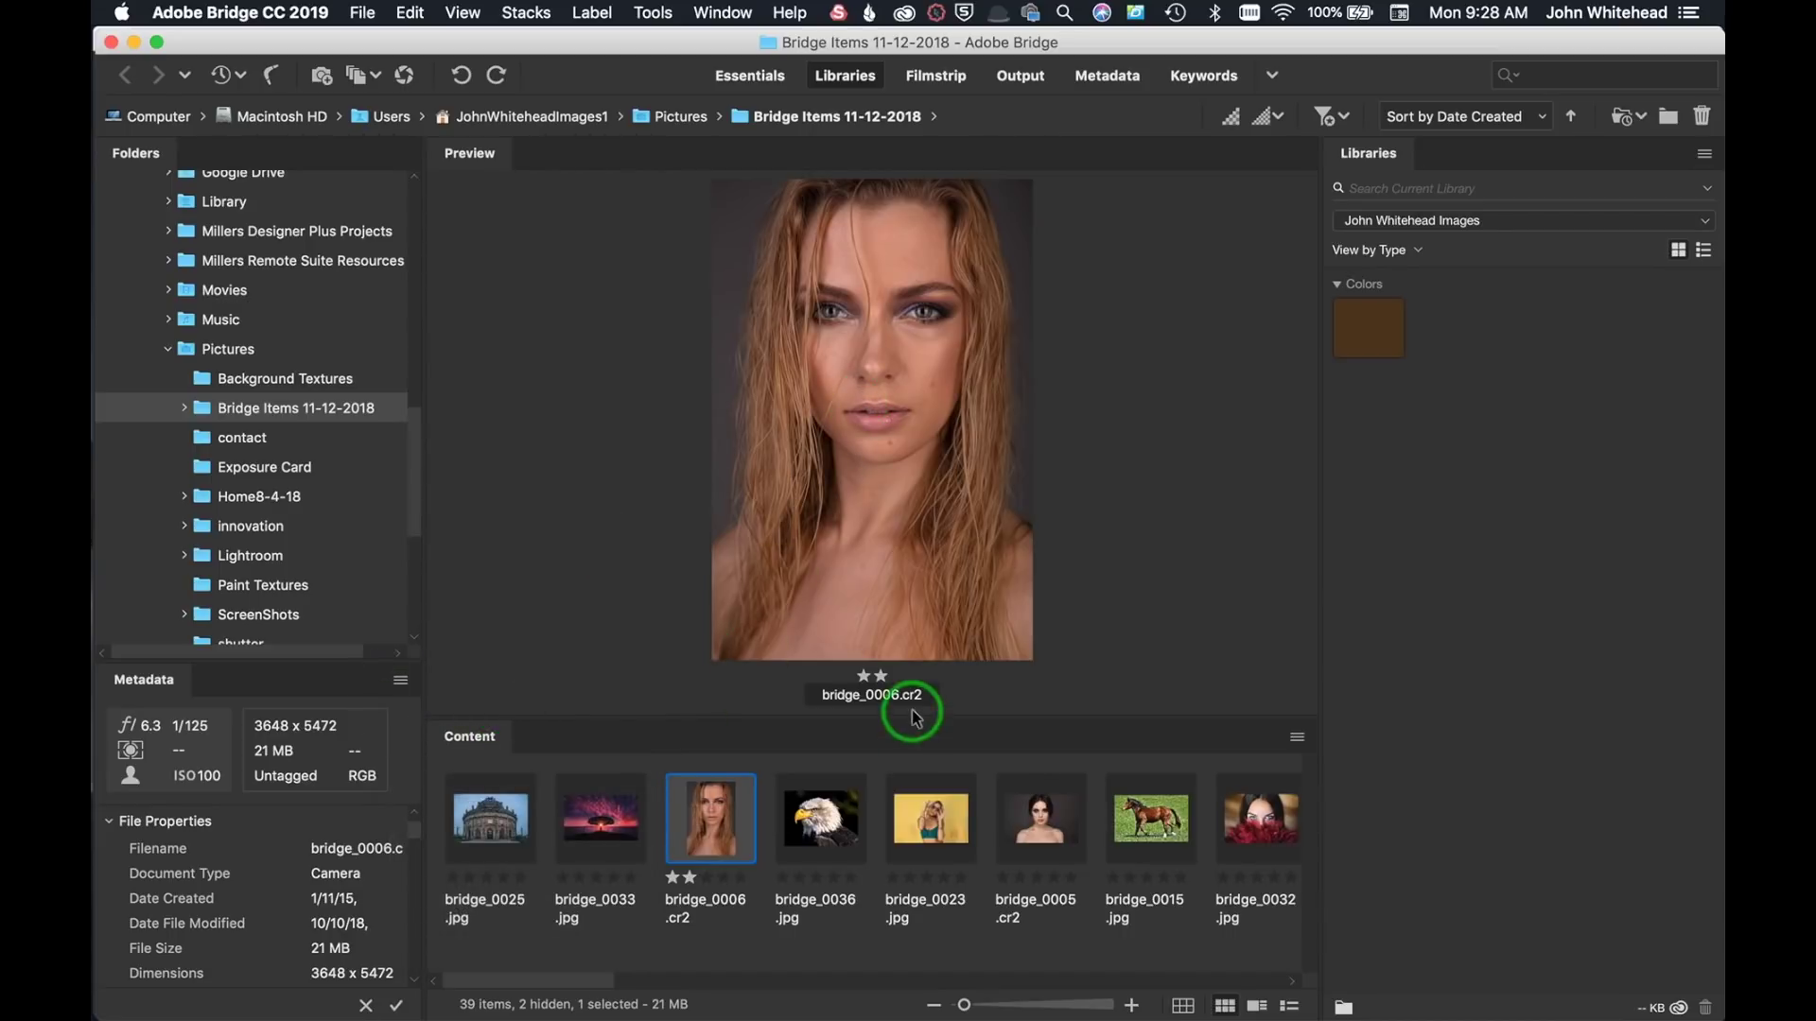
- Enlarge the preview area against the Libraries and Content panels, and preview bridge_0023.jpg with adjusted thumbnail size
{"action": "left_click_drag", "start_coordinate": [879, 717], "coordinate": [886, 744]}
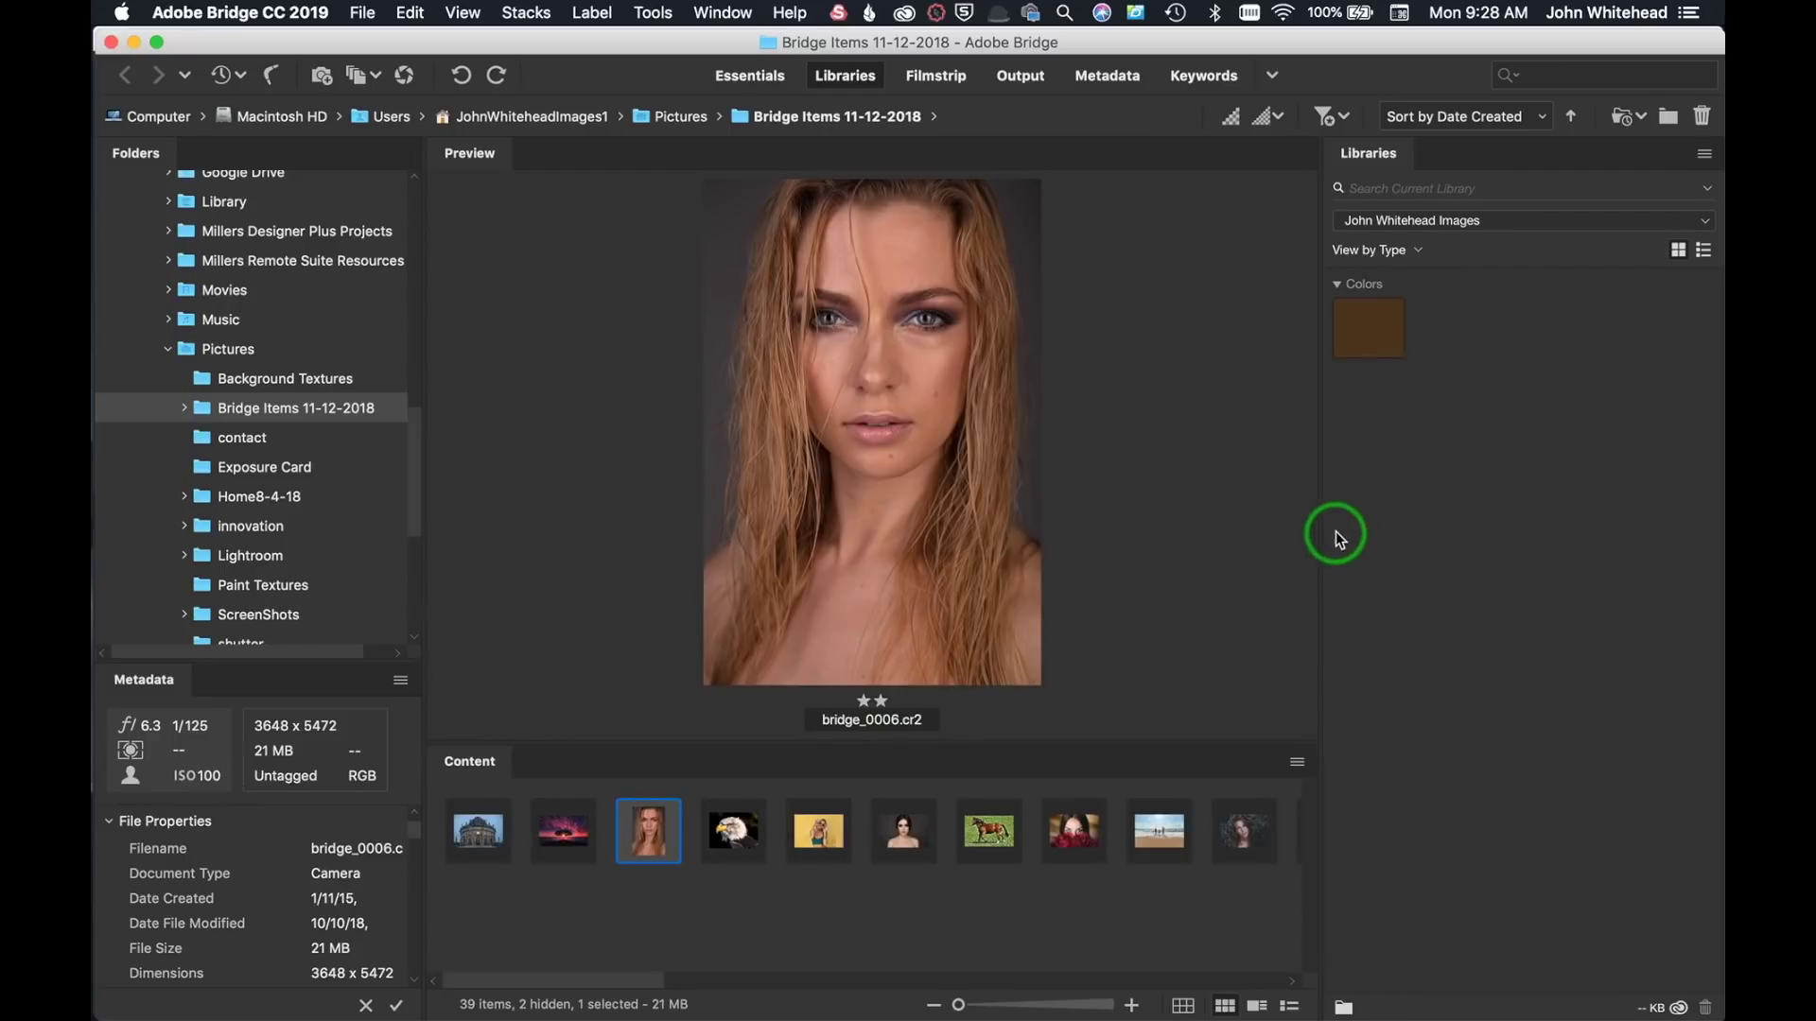
{"action": "left_click_drag", "start_coordinate": [1321, 543], "coordinate": [1419, 547]}
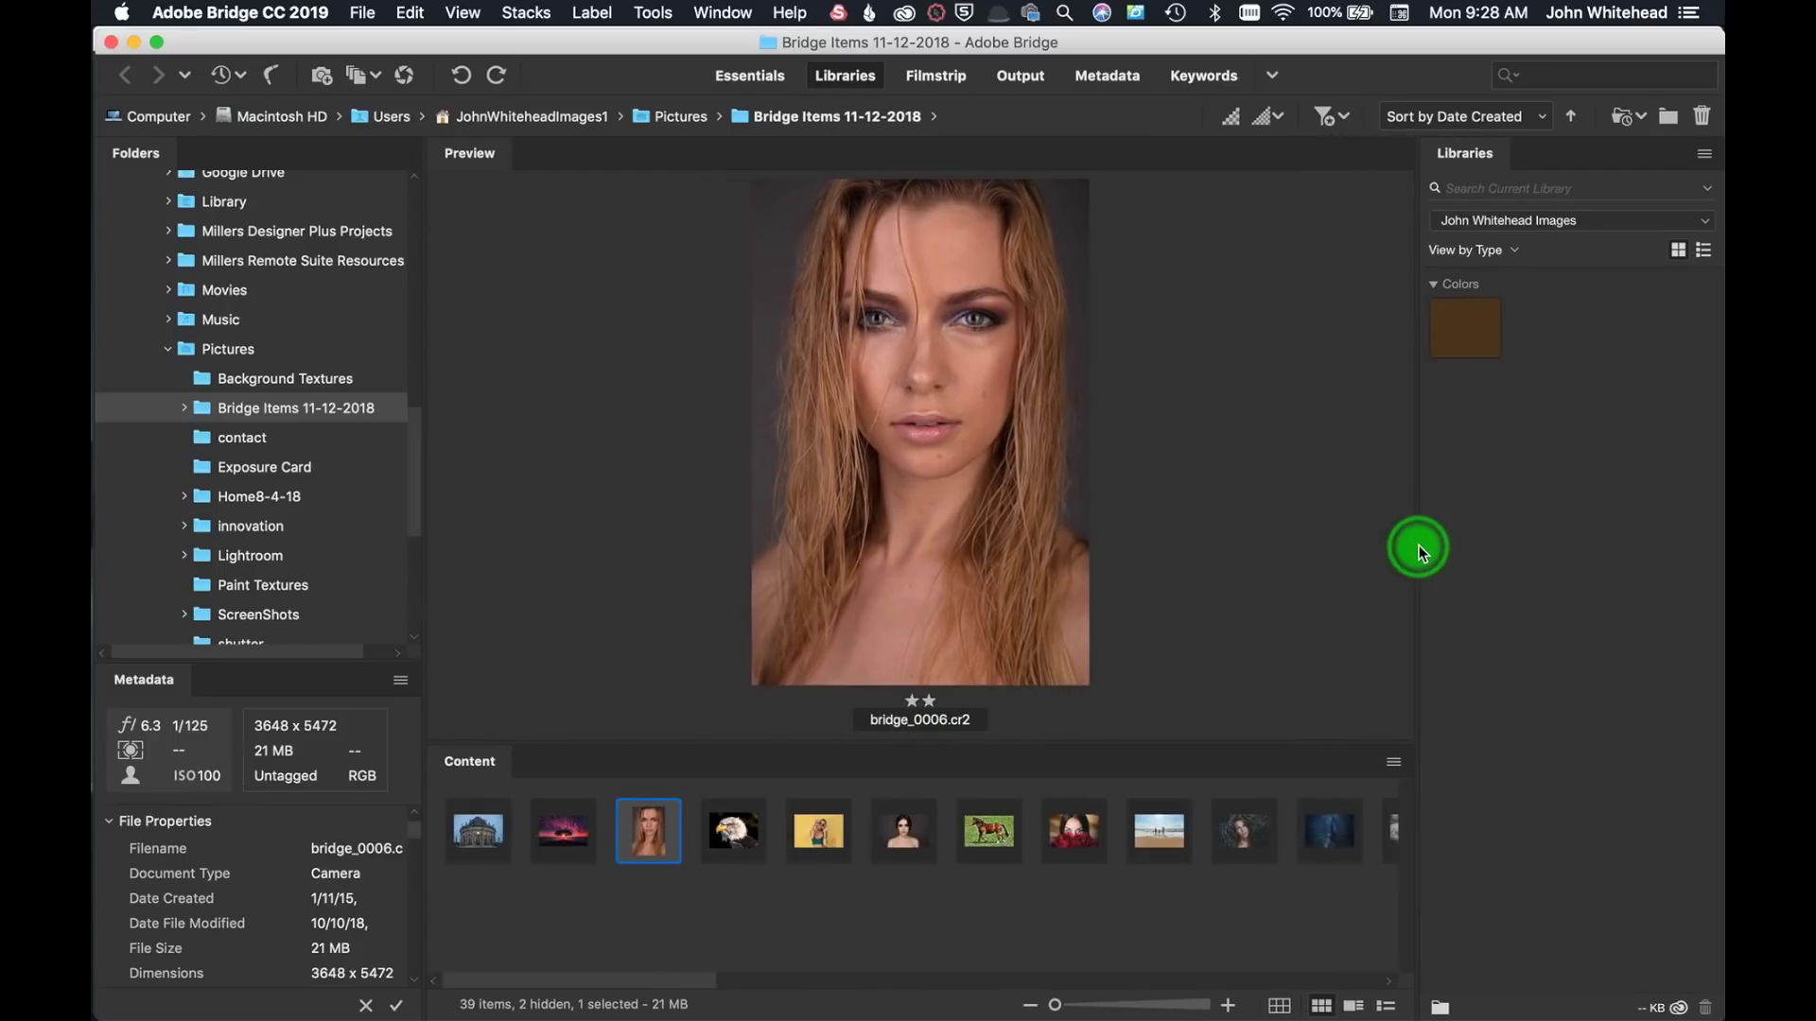
{"action": "left_click", "coordinate": [821, 841]}
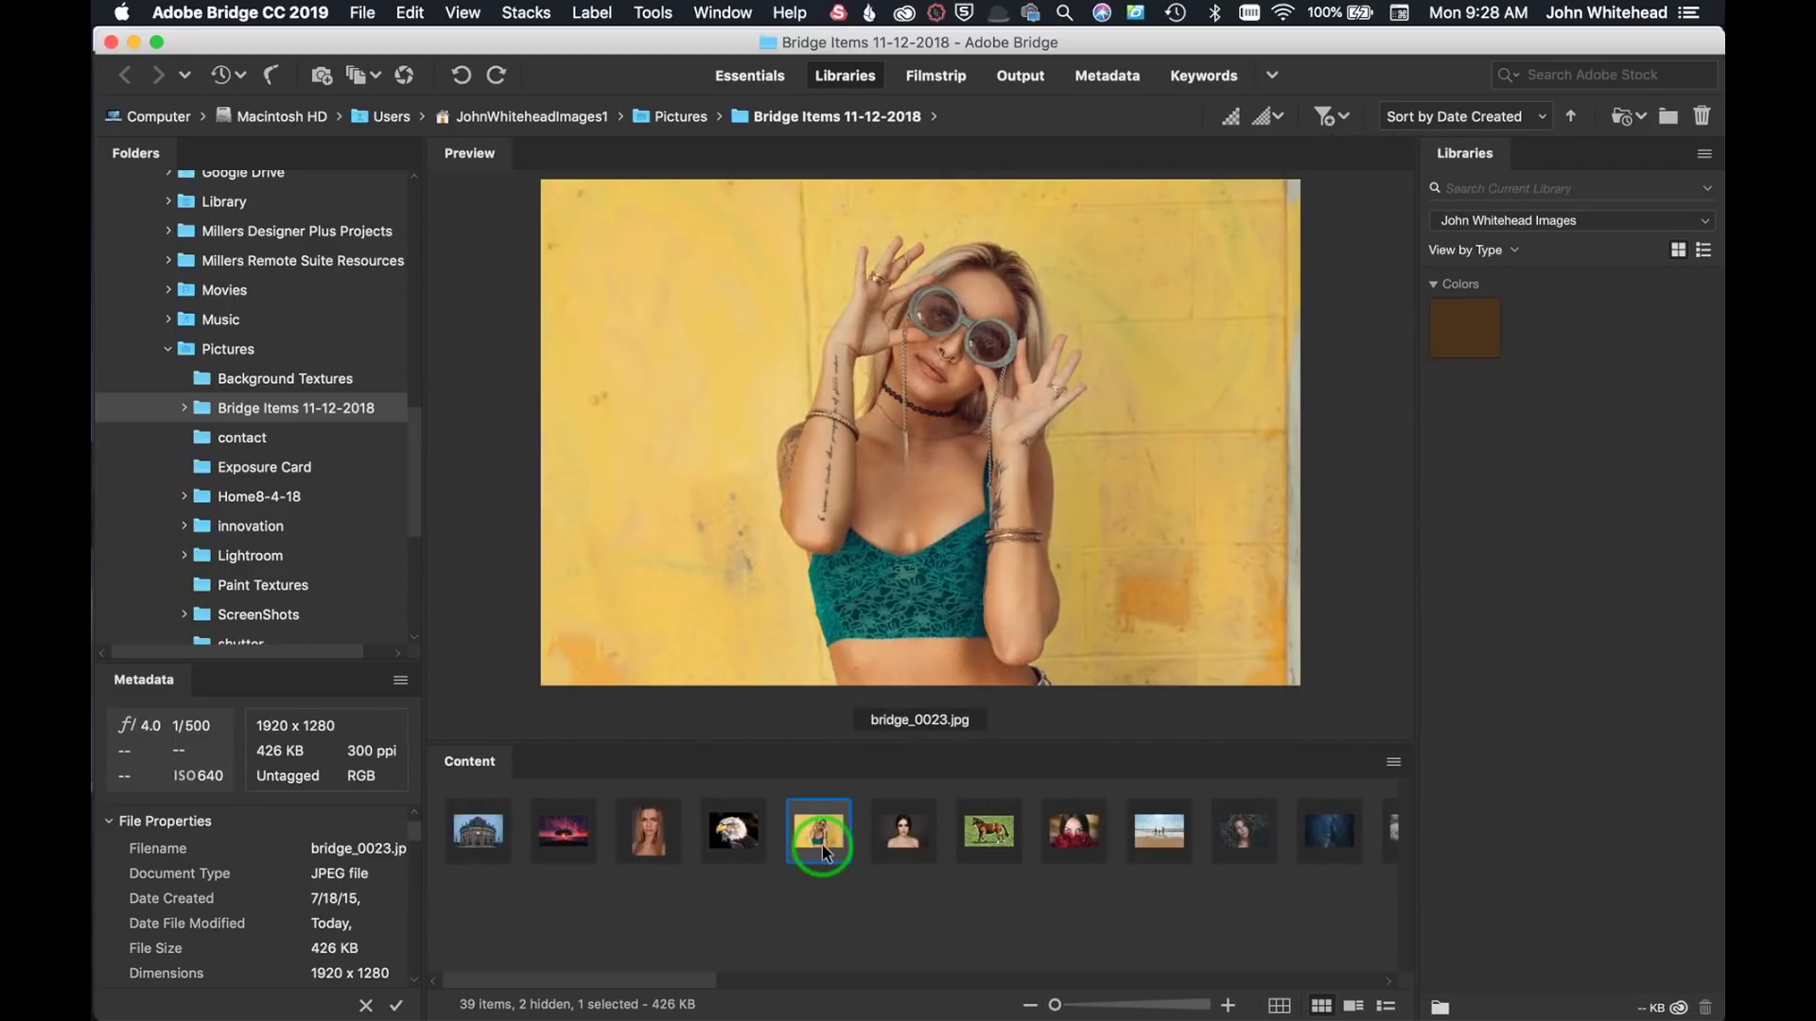
{"action": "left_click_drag", "start_coordinate": [1057, 1007], "coordinate": [1066, 1009]}
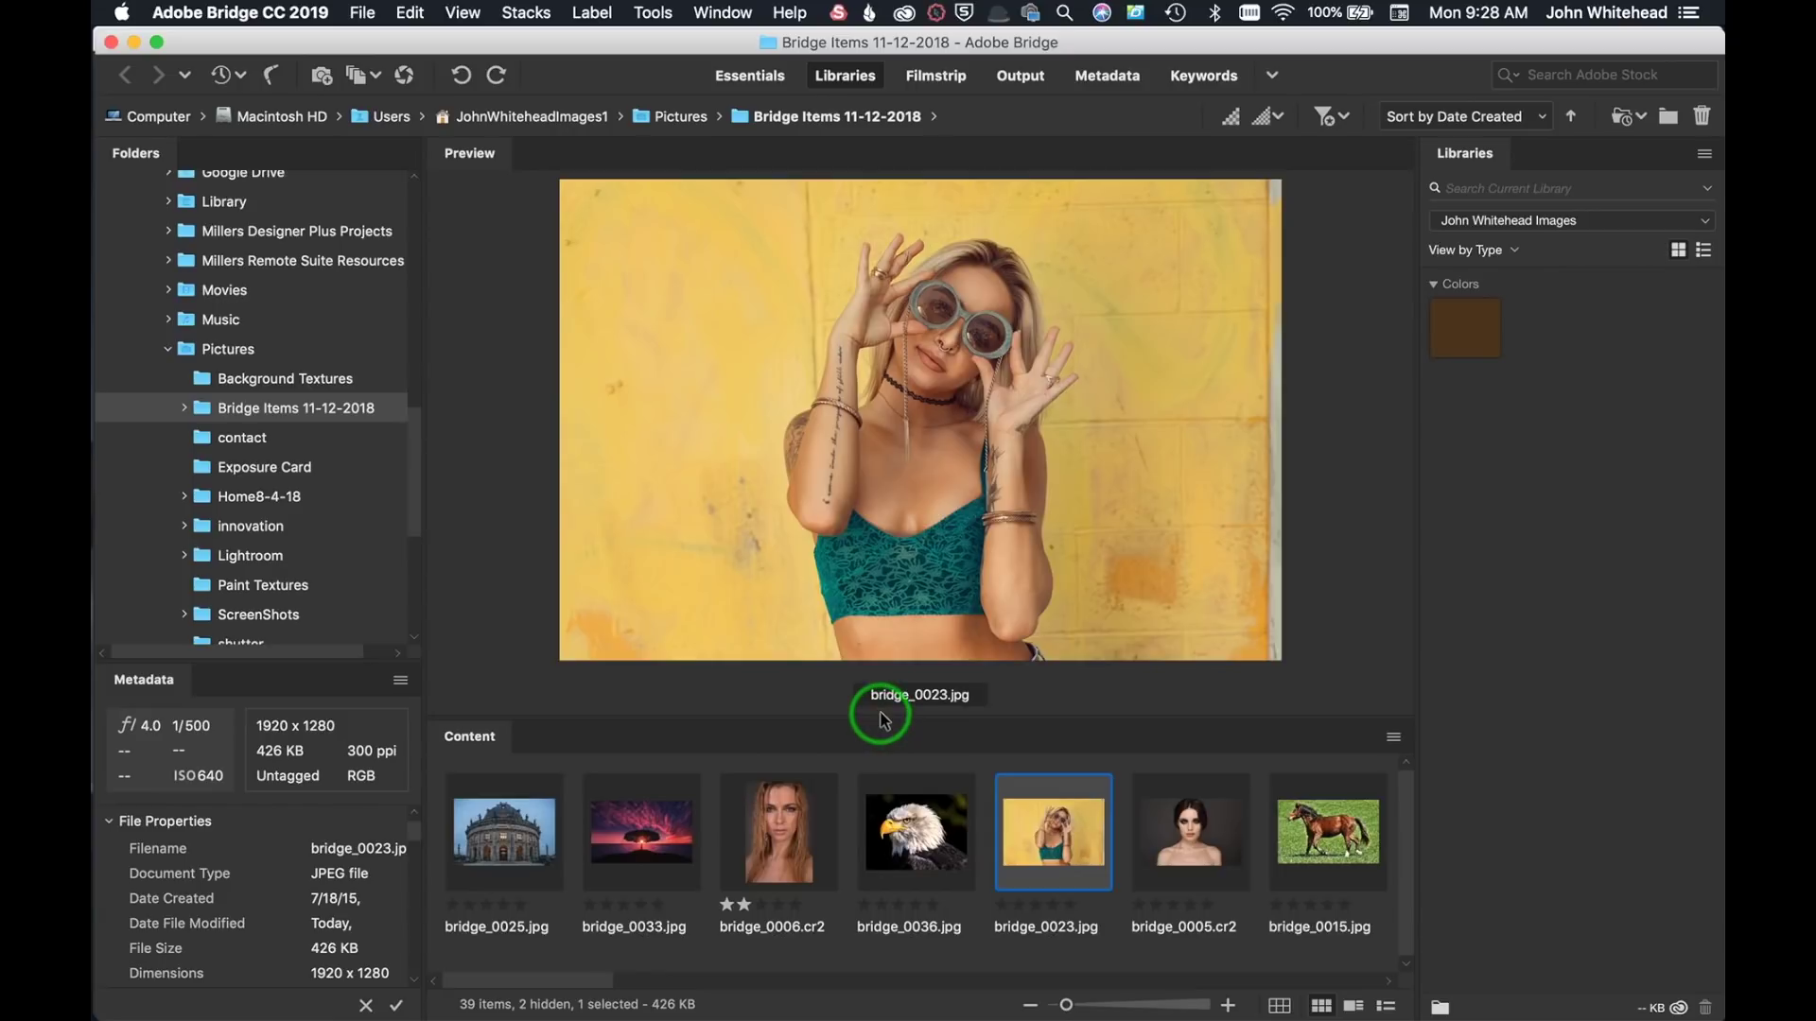
{"action": "mouse_move", "coordinate": [881, 718]}
{"action": "left_mouse_down"}
{"action": "mouse_move", "coordinate": [876, 673]}
{"action": "mouse_move", "coordinate": [873, 731]}
{"action": "left_mouse_up"}
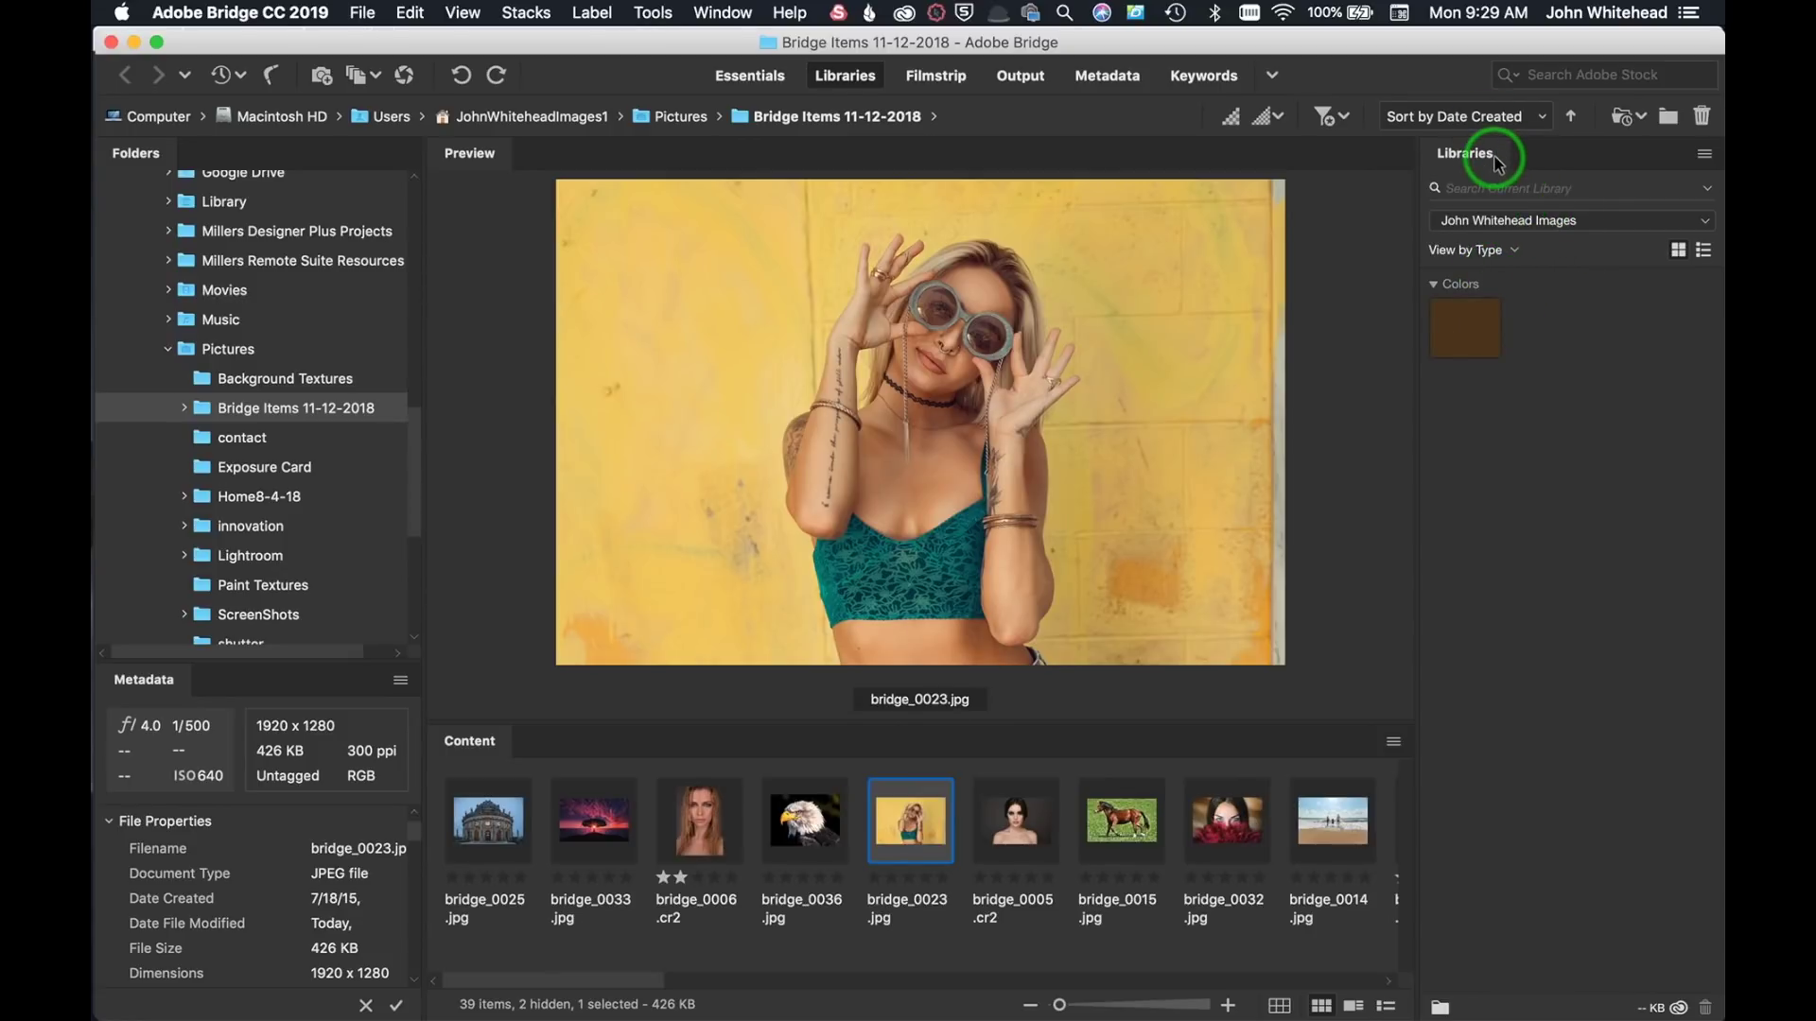
- Switch to the Filmstrip workspace, advance to bridge_0032.jpg and rate it one star
{"action": "left_click", "coordinate": [938, 81]}
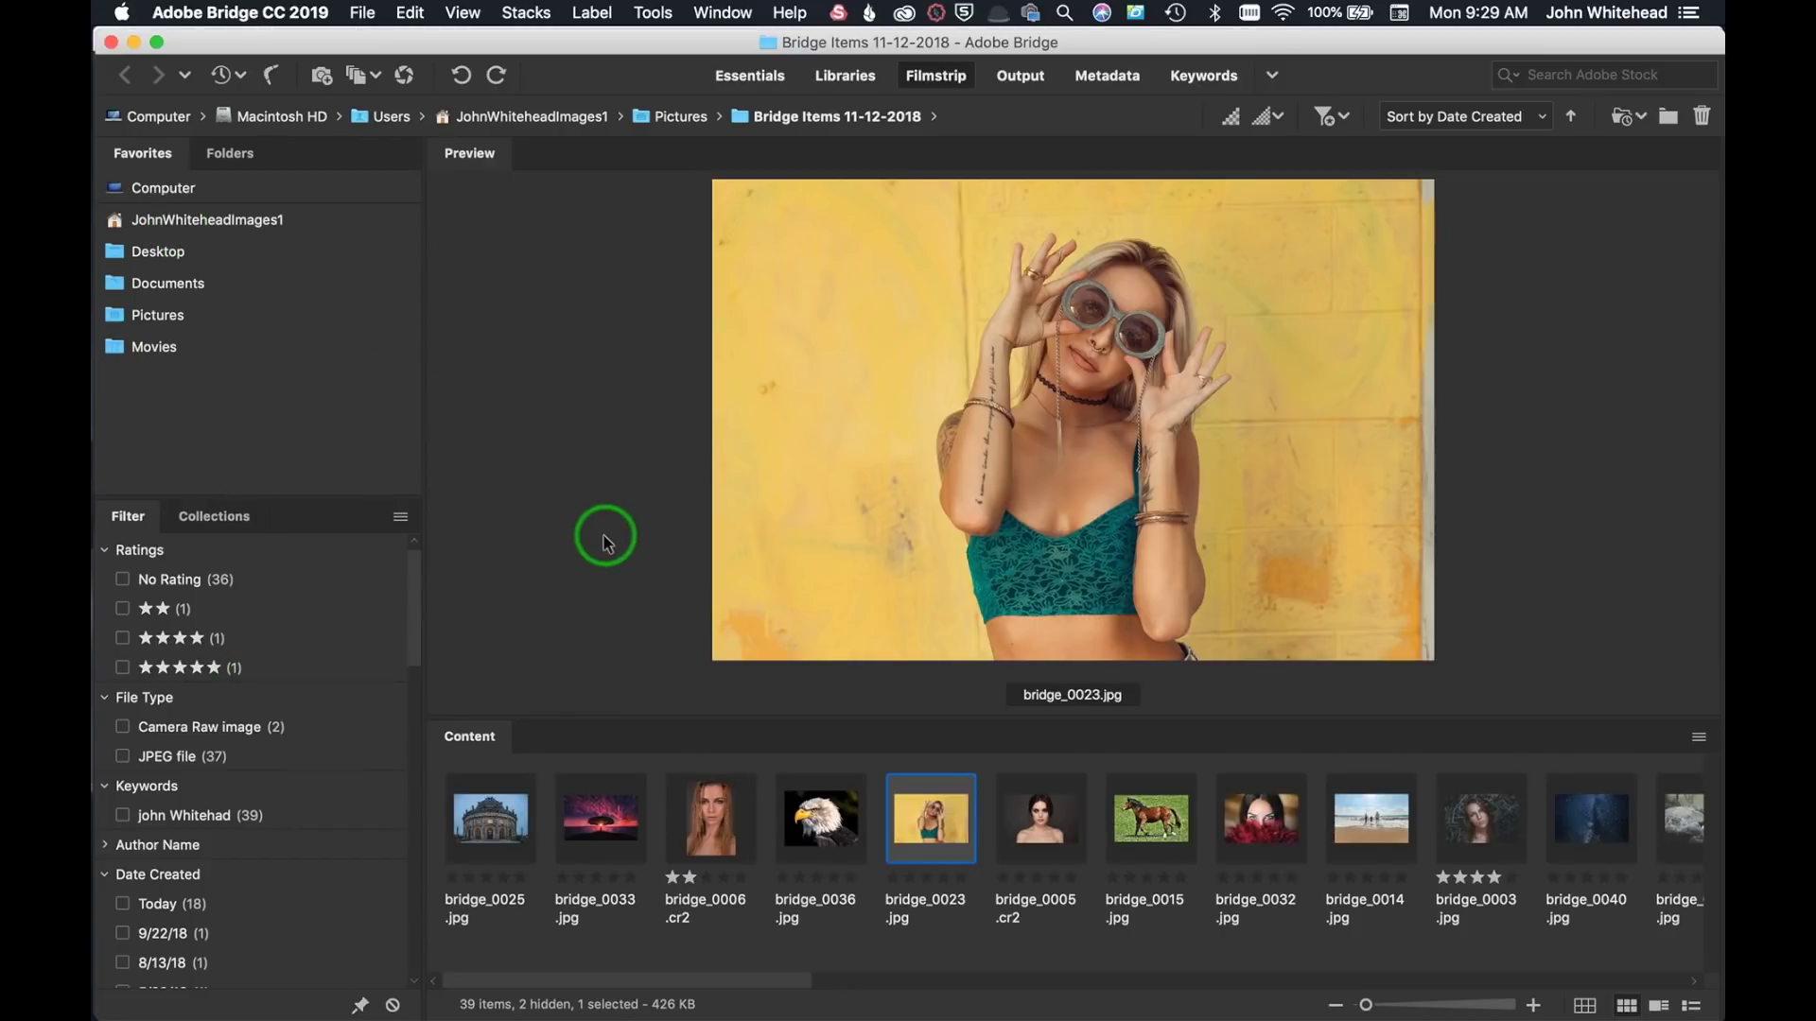
{"action": "key", "text": "Right"}
{"action": "key", "text": "Right"}
{"action": "key", "text": "Right"}
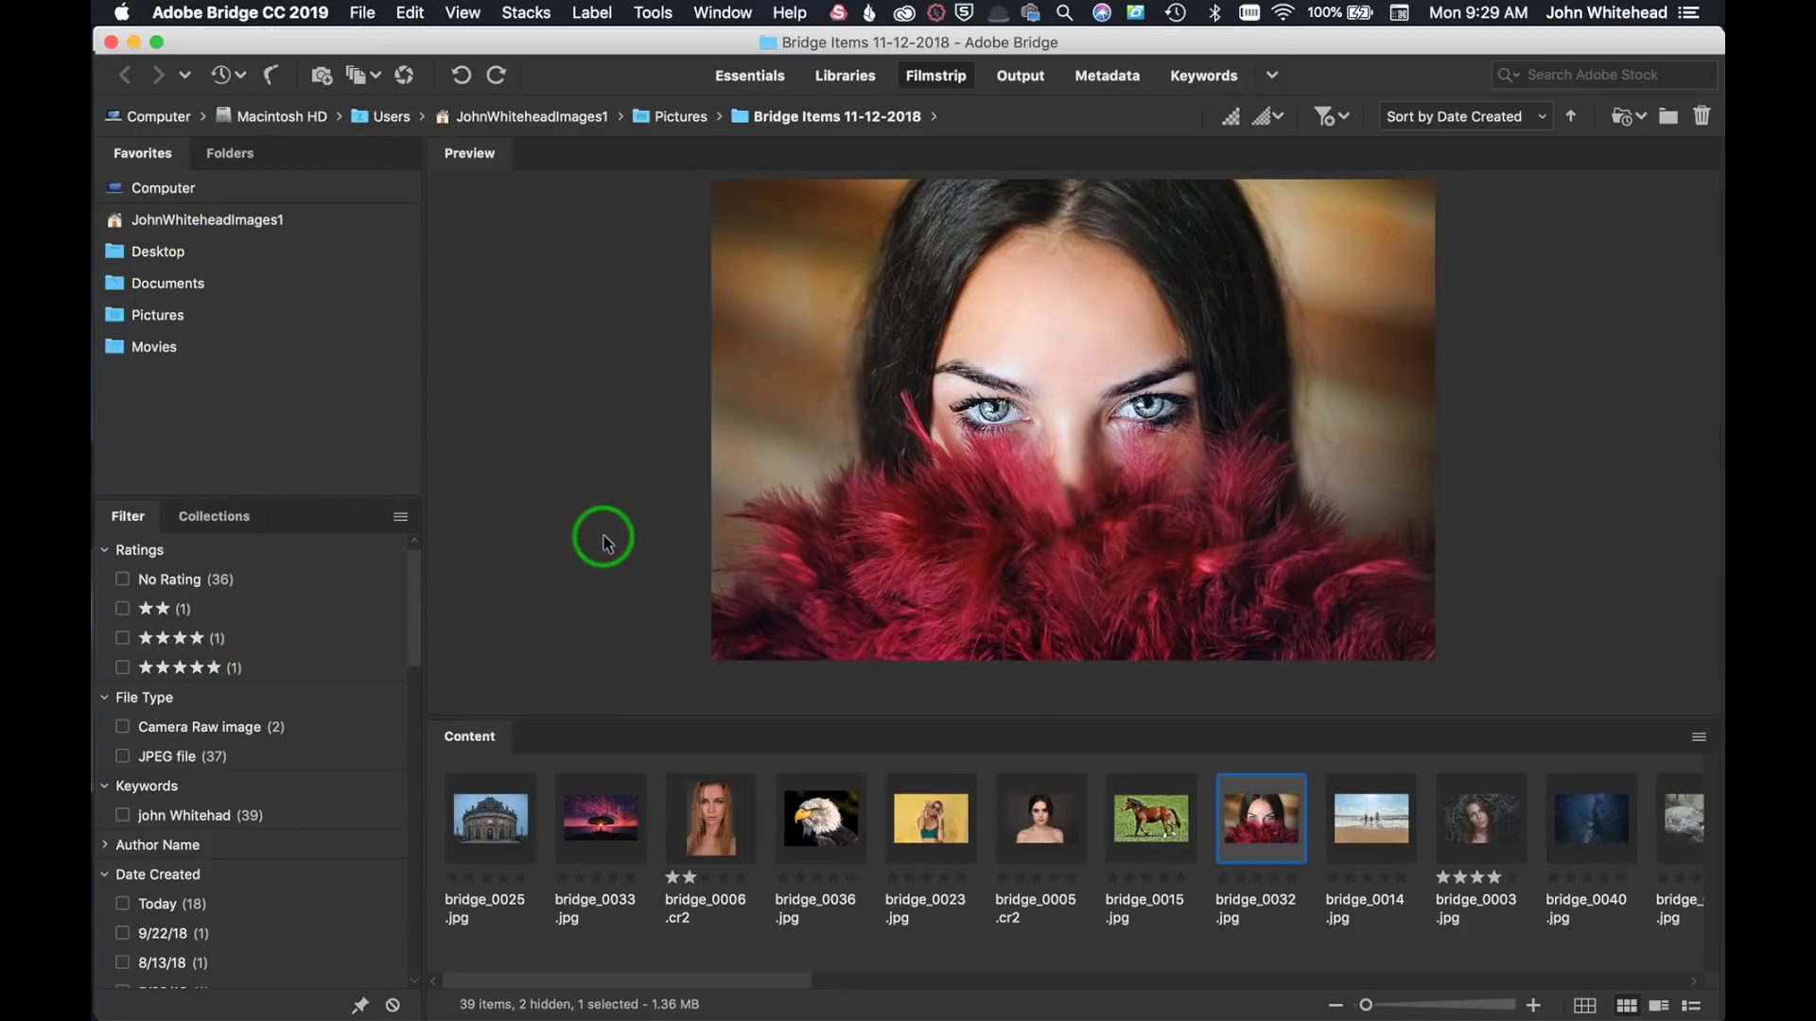
{"action": "key", "text": "super+1"}
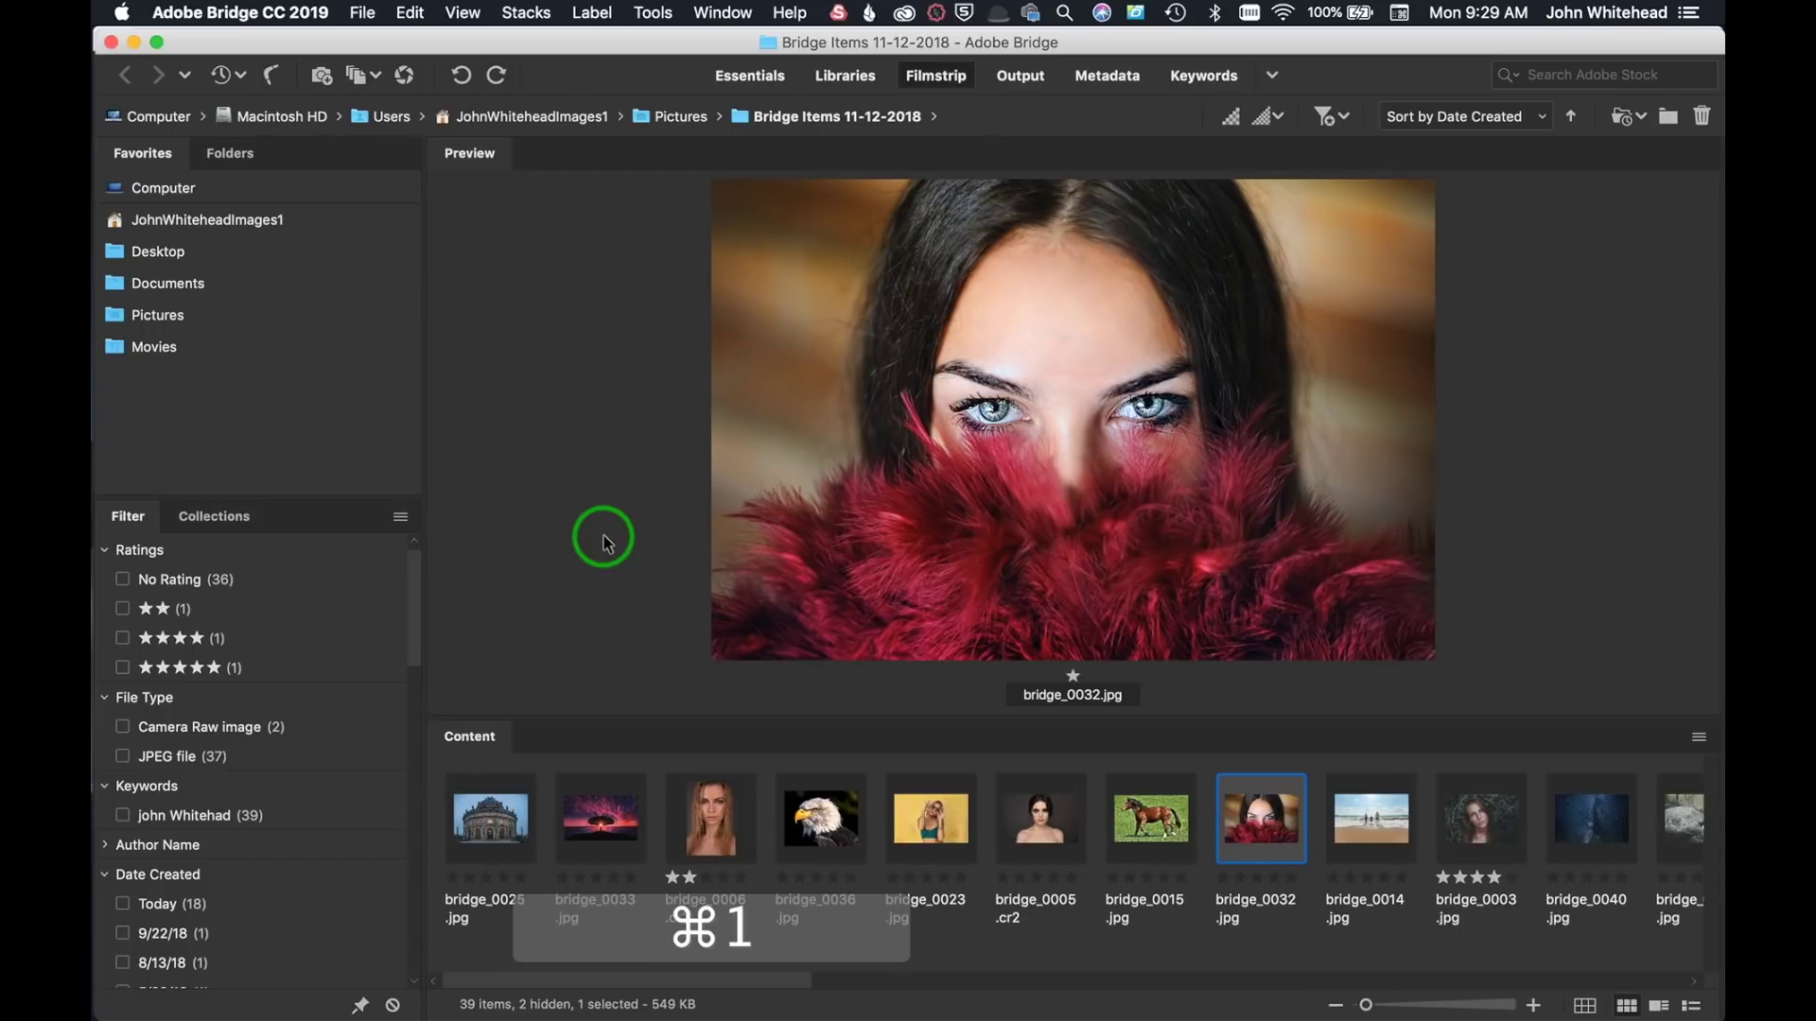
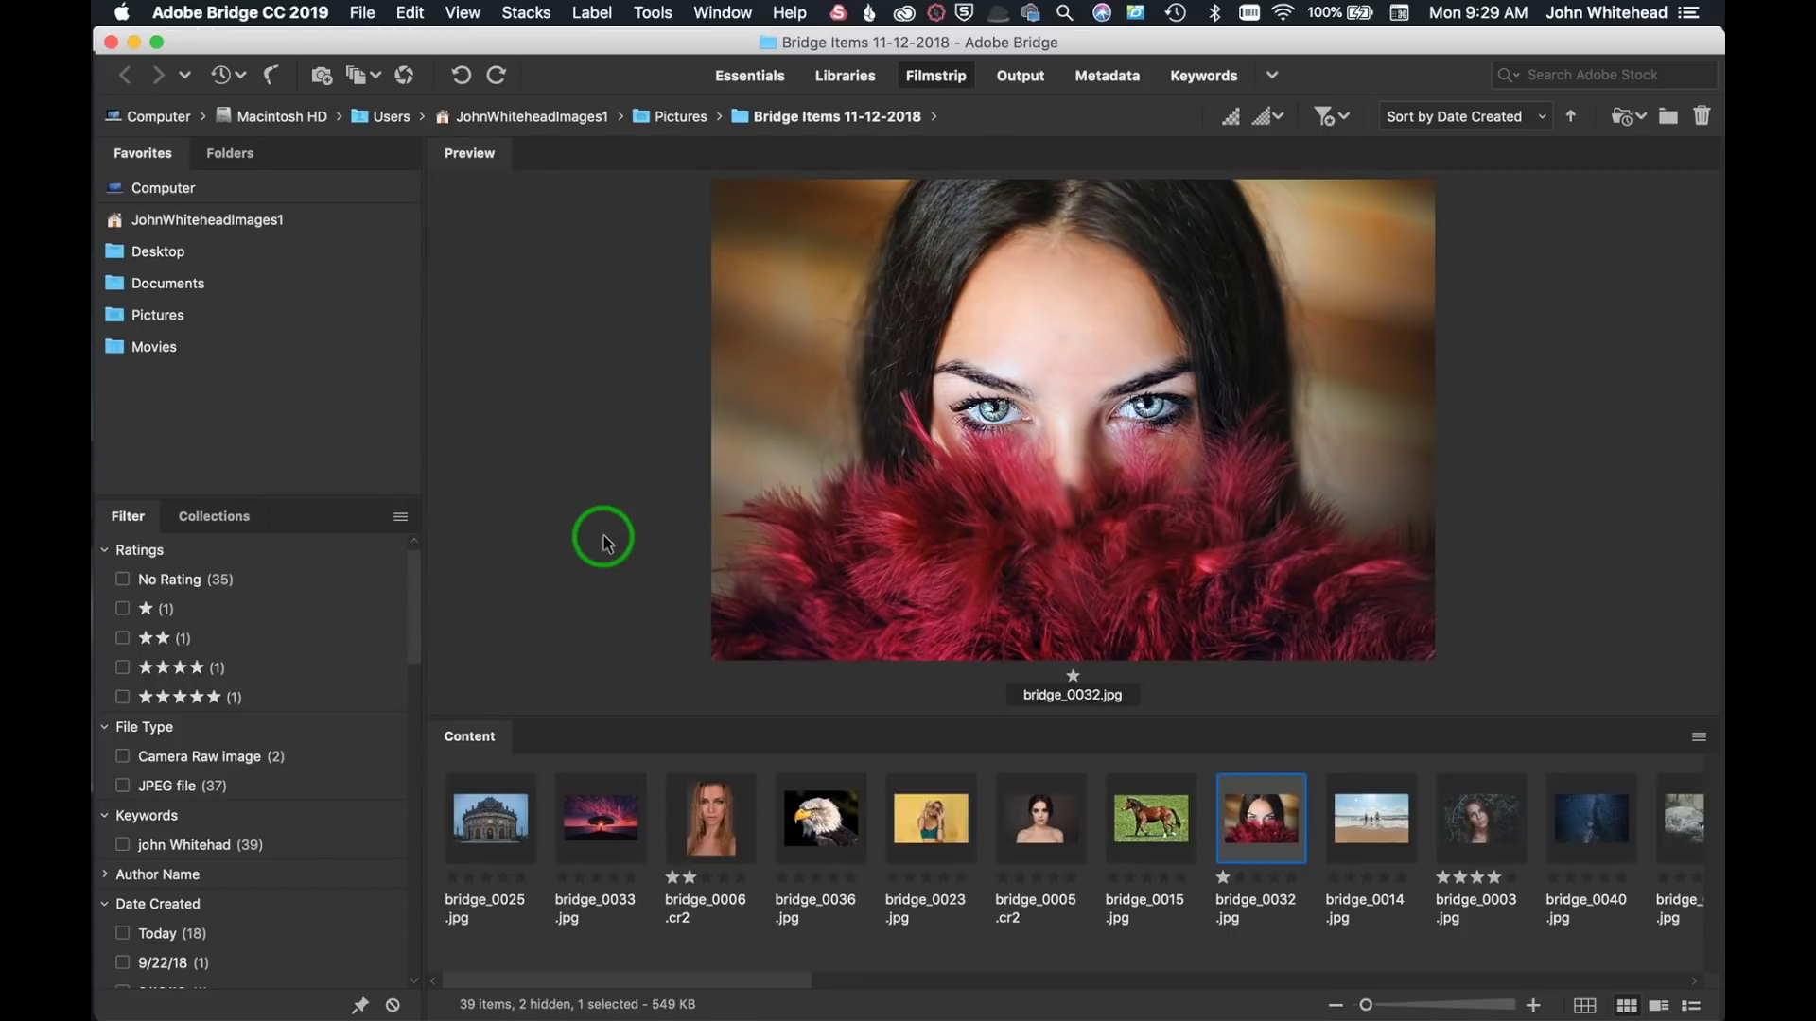
- Look through the Output, Metadata and Keywords workspaces in turn, and return to the Filmstrip workspace
{"action": "left_click", "coordinate": [1024, 79]}
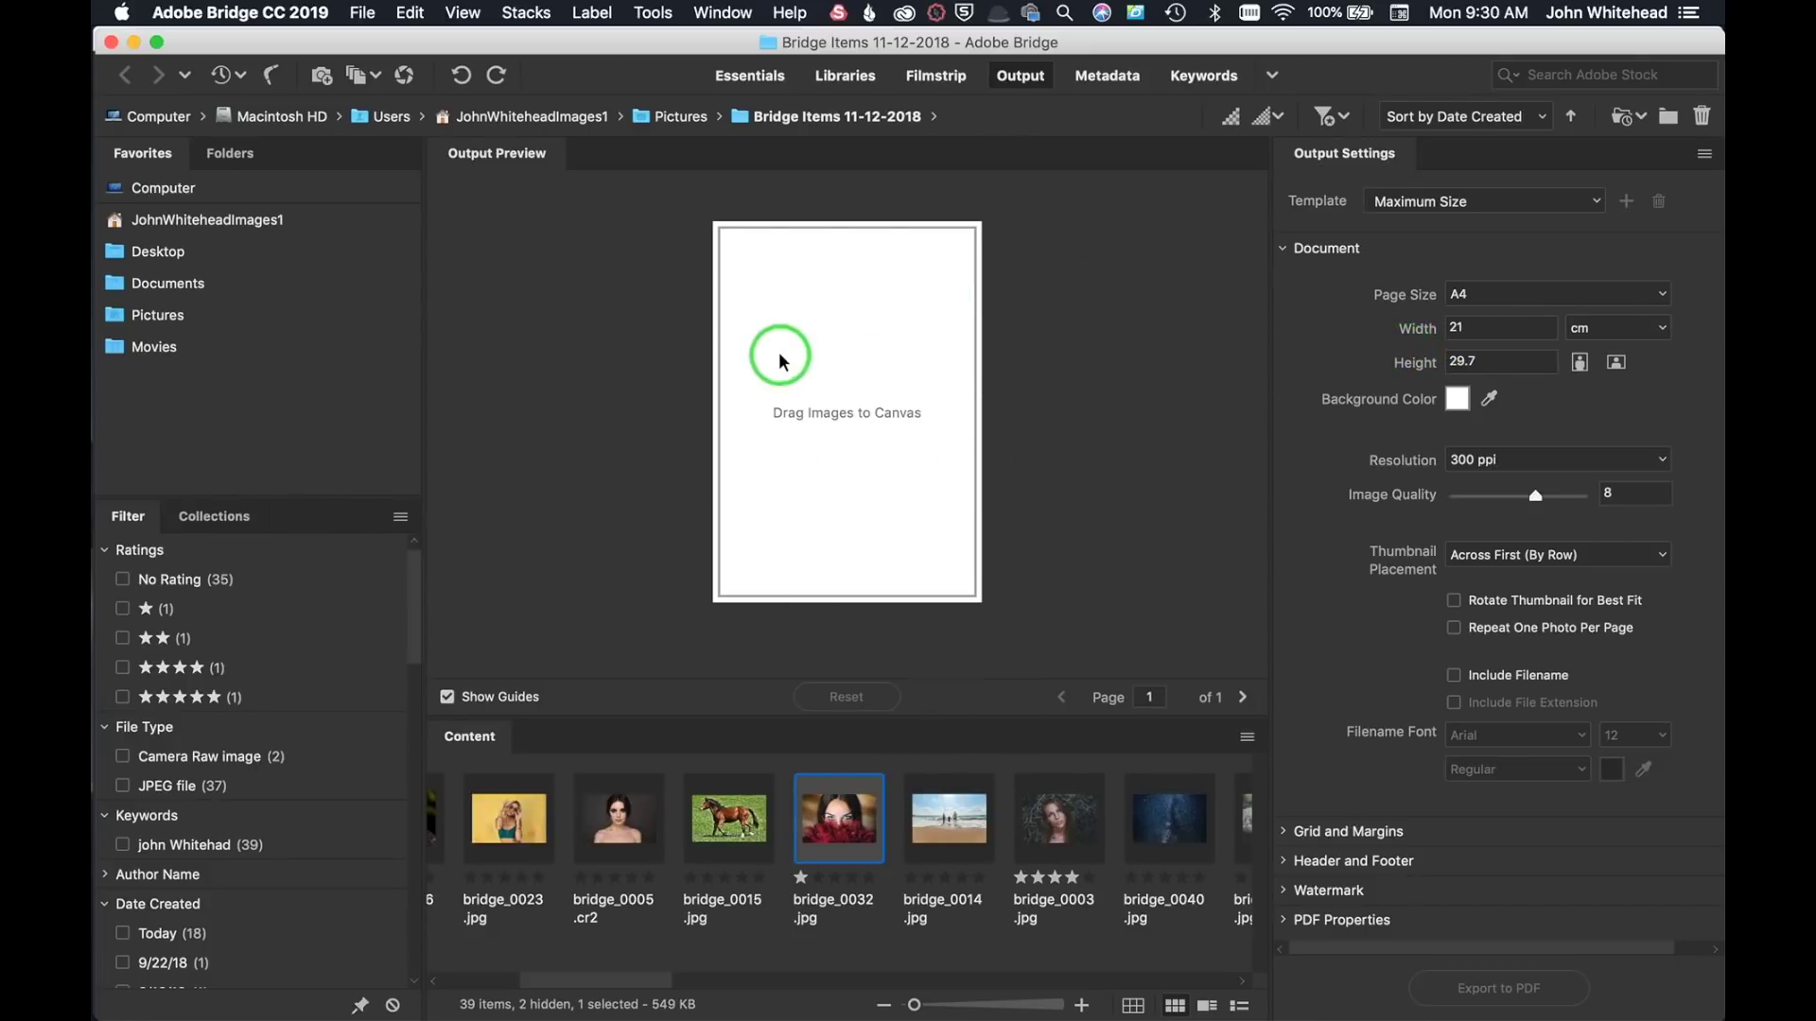
{"action": "left_click", "coordinate": [1108, 77]}
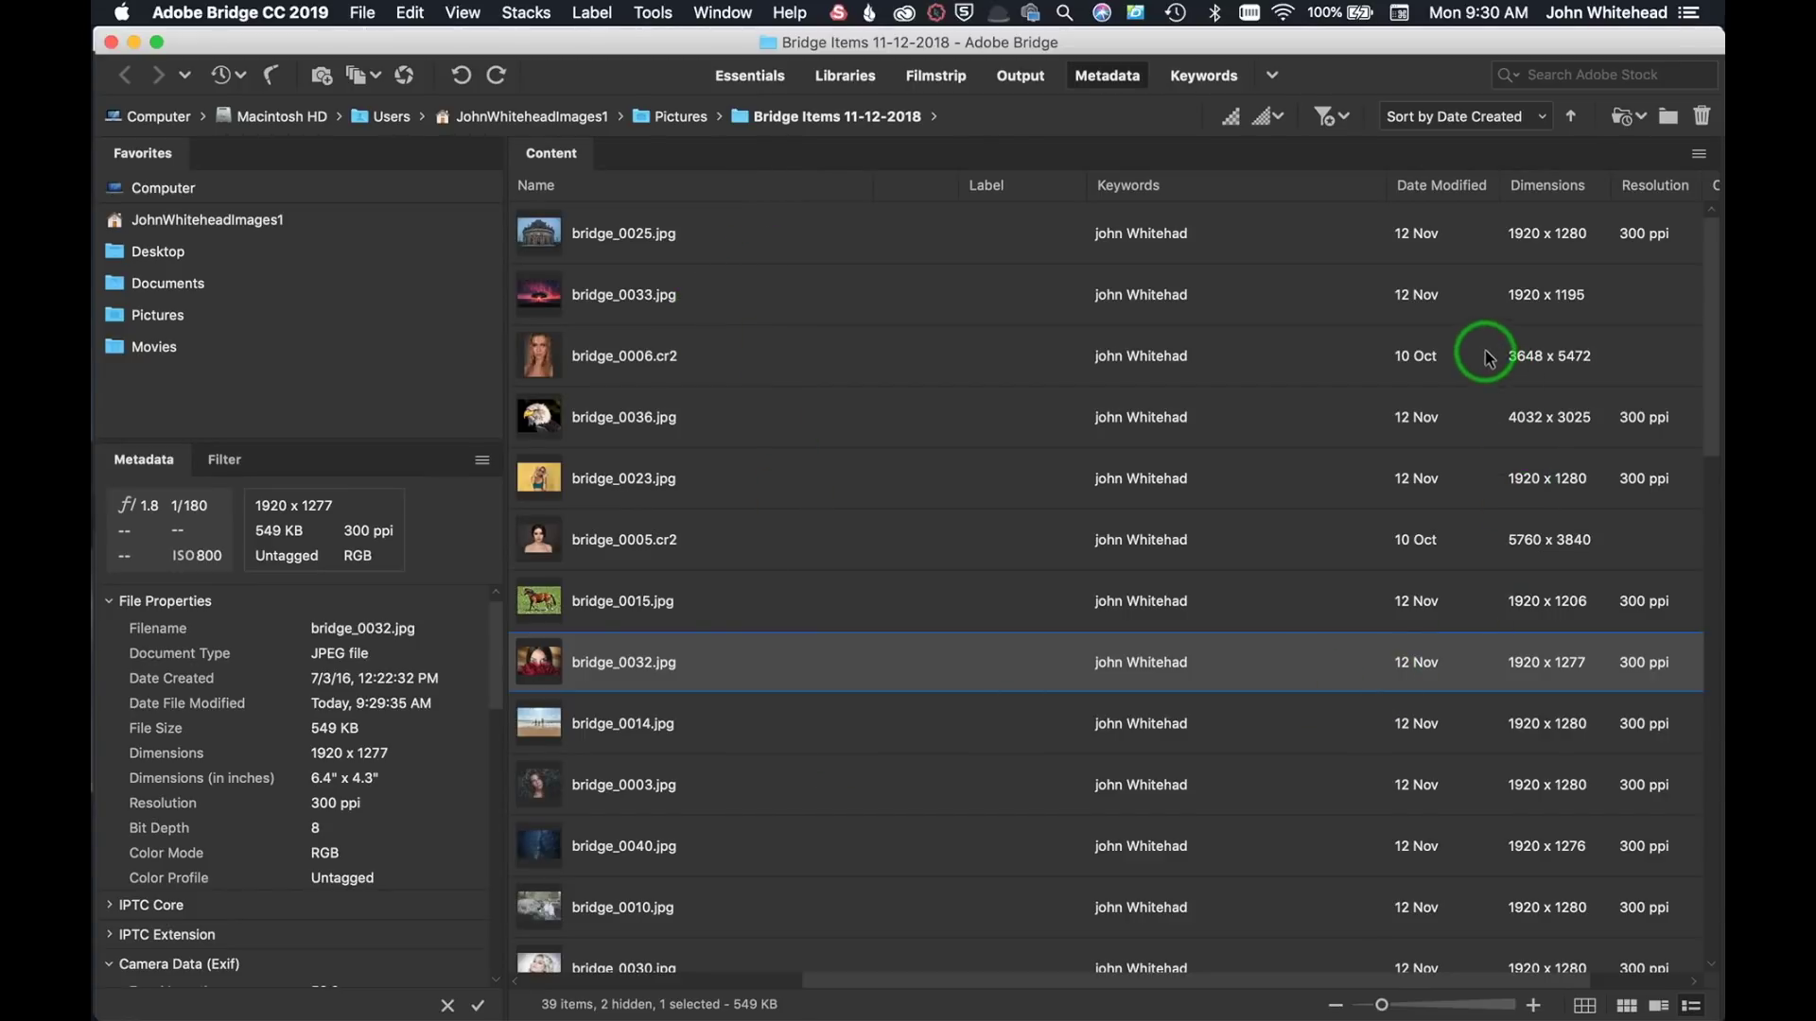
{"action": "left_click", "coordinate": [1217, 79]}
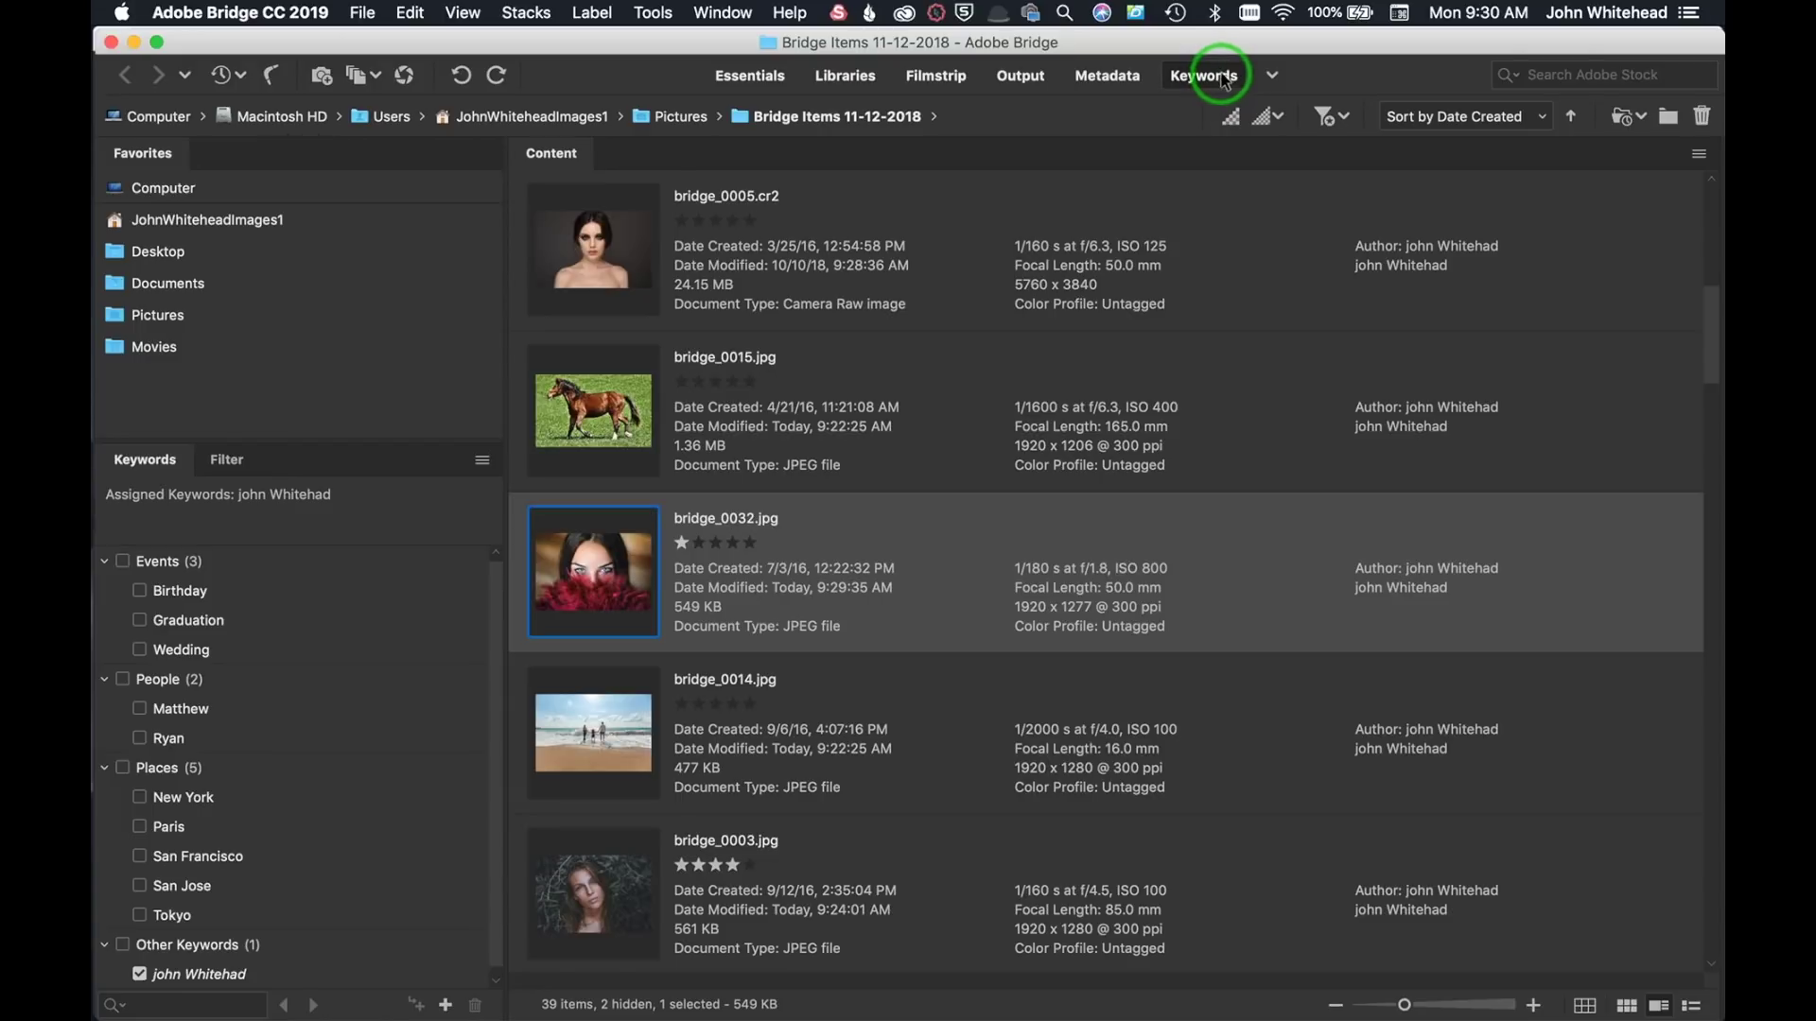
{"action": "key", "text": "super+F3"}
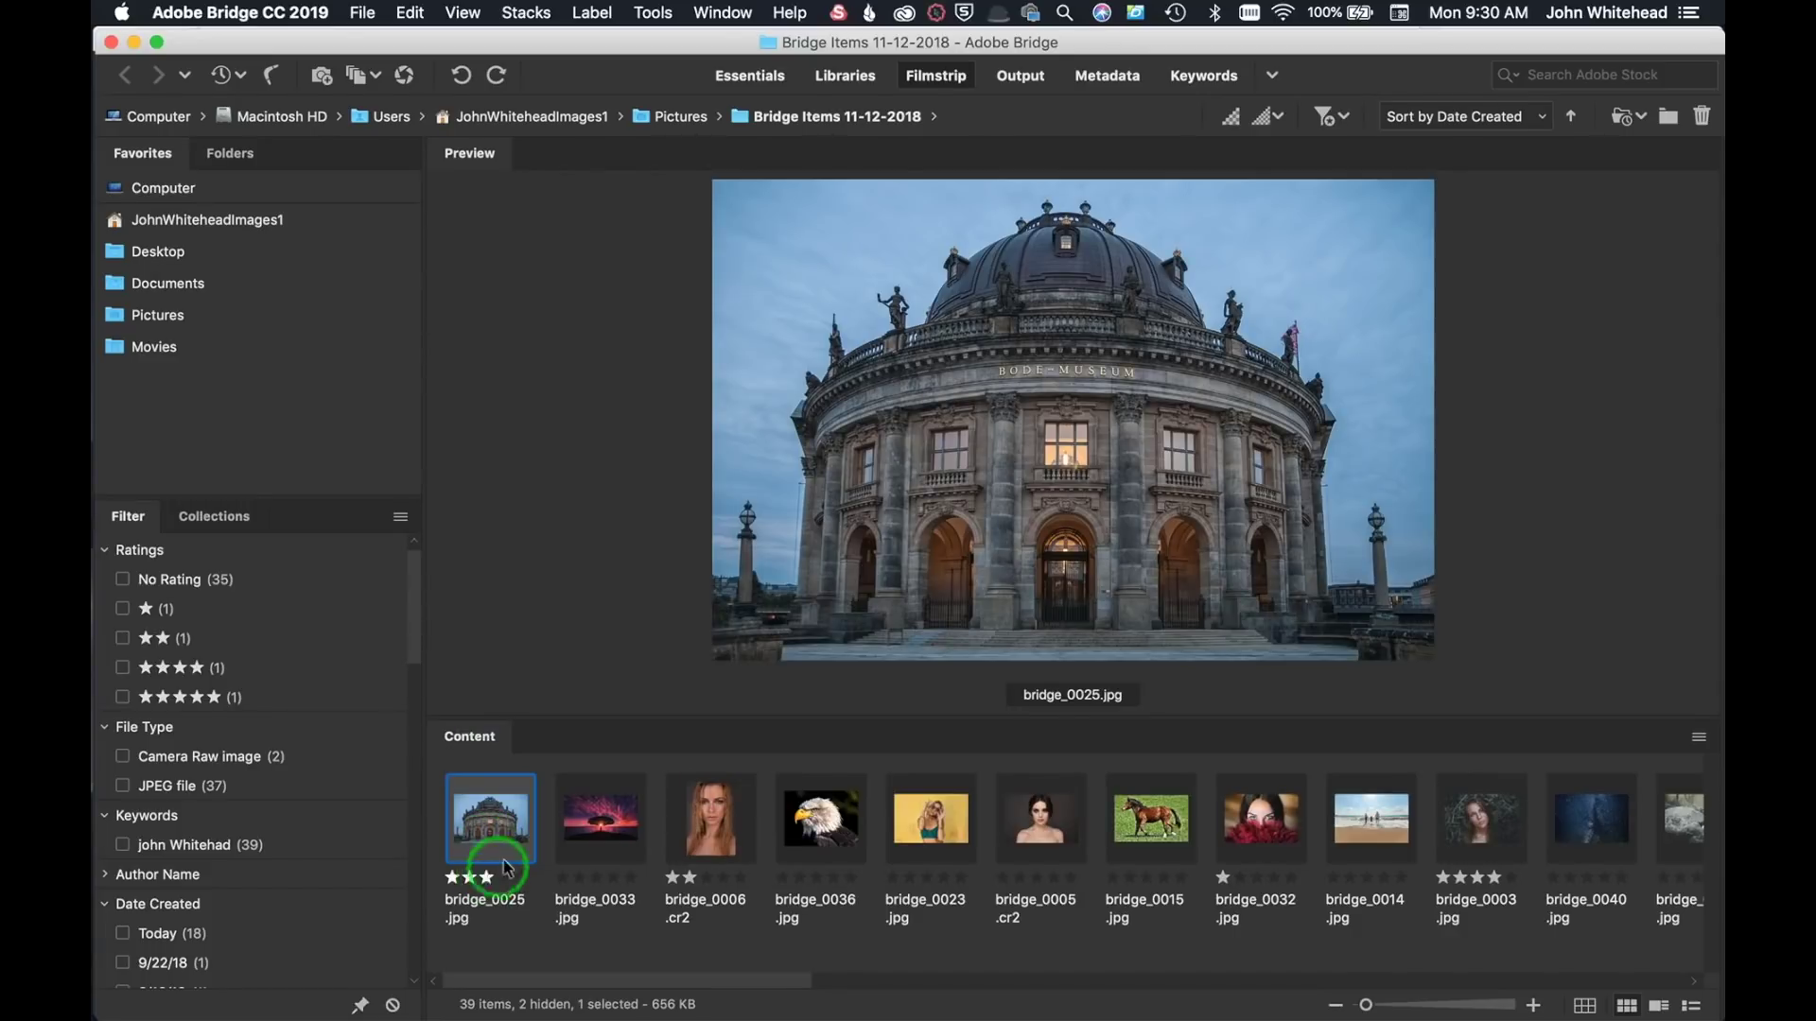
- Review the available ratings and labels, and rate bridge_0025.jpg five stars
{"action": "left_click", "coordinate": [585, 10]}
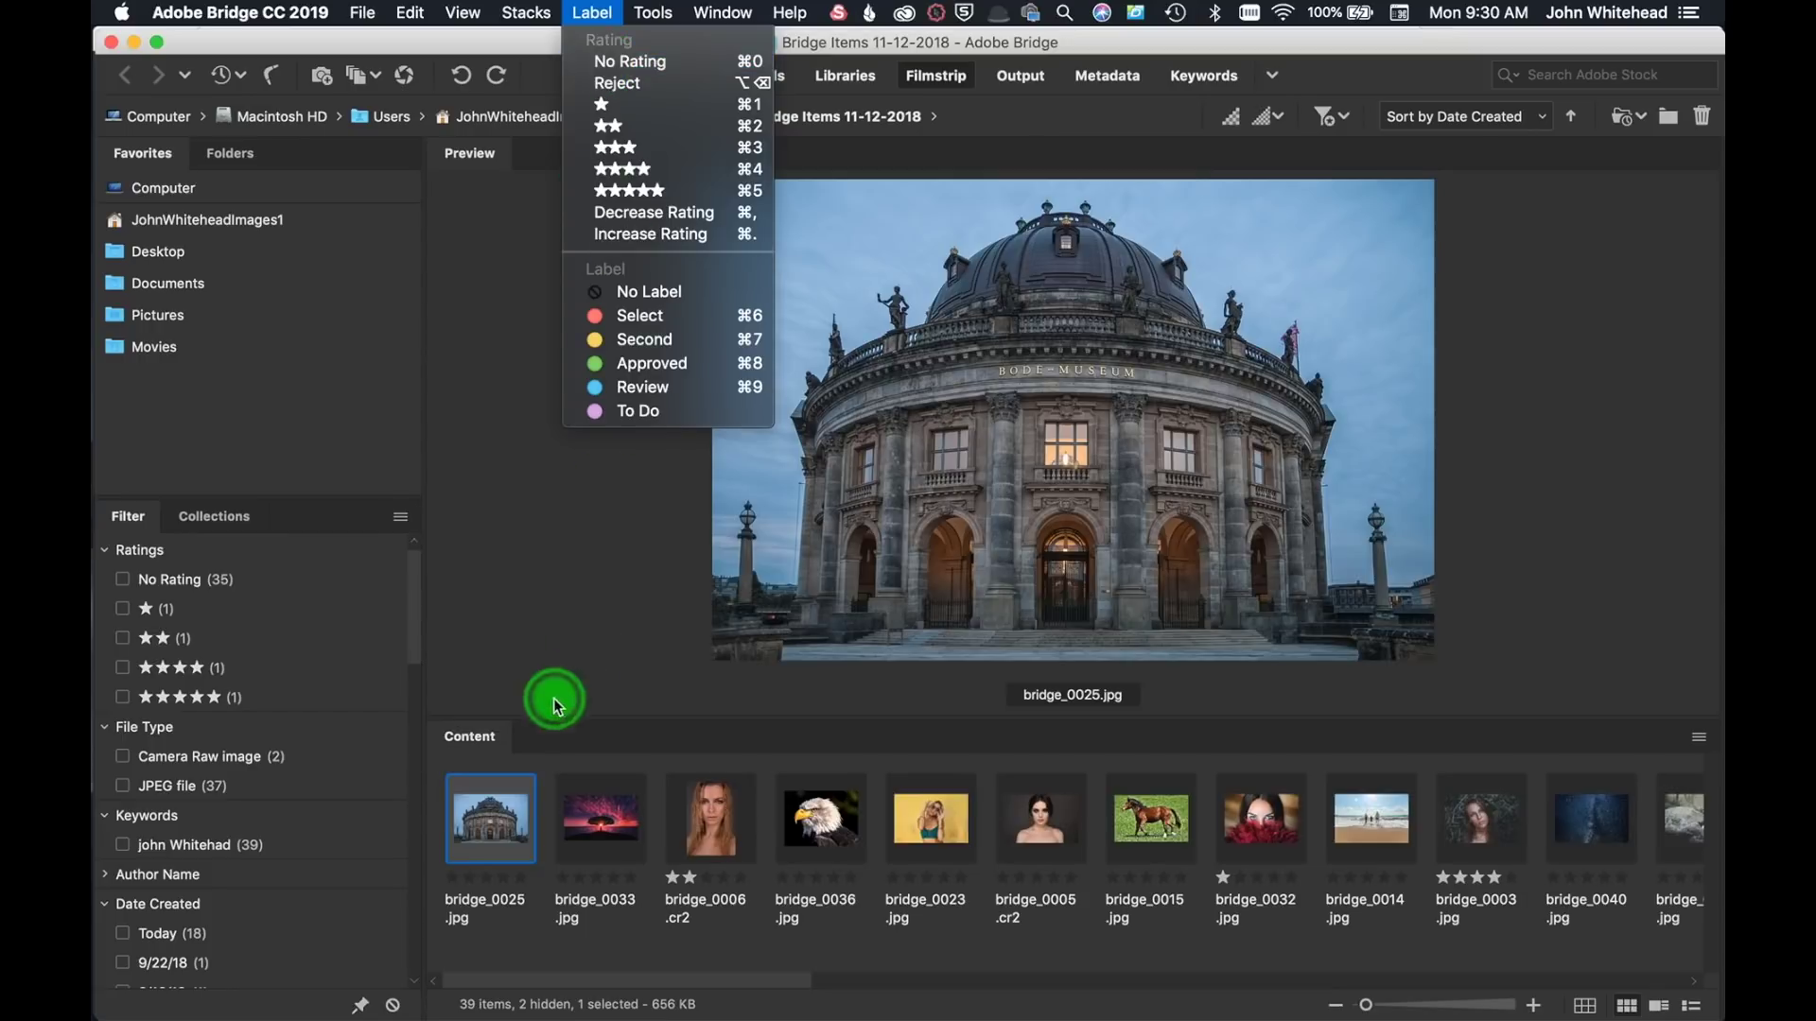
{"action": "left_click", "coordinate": [499, 832]}
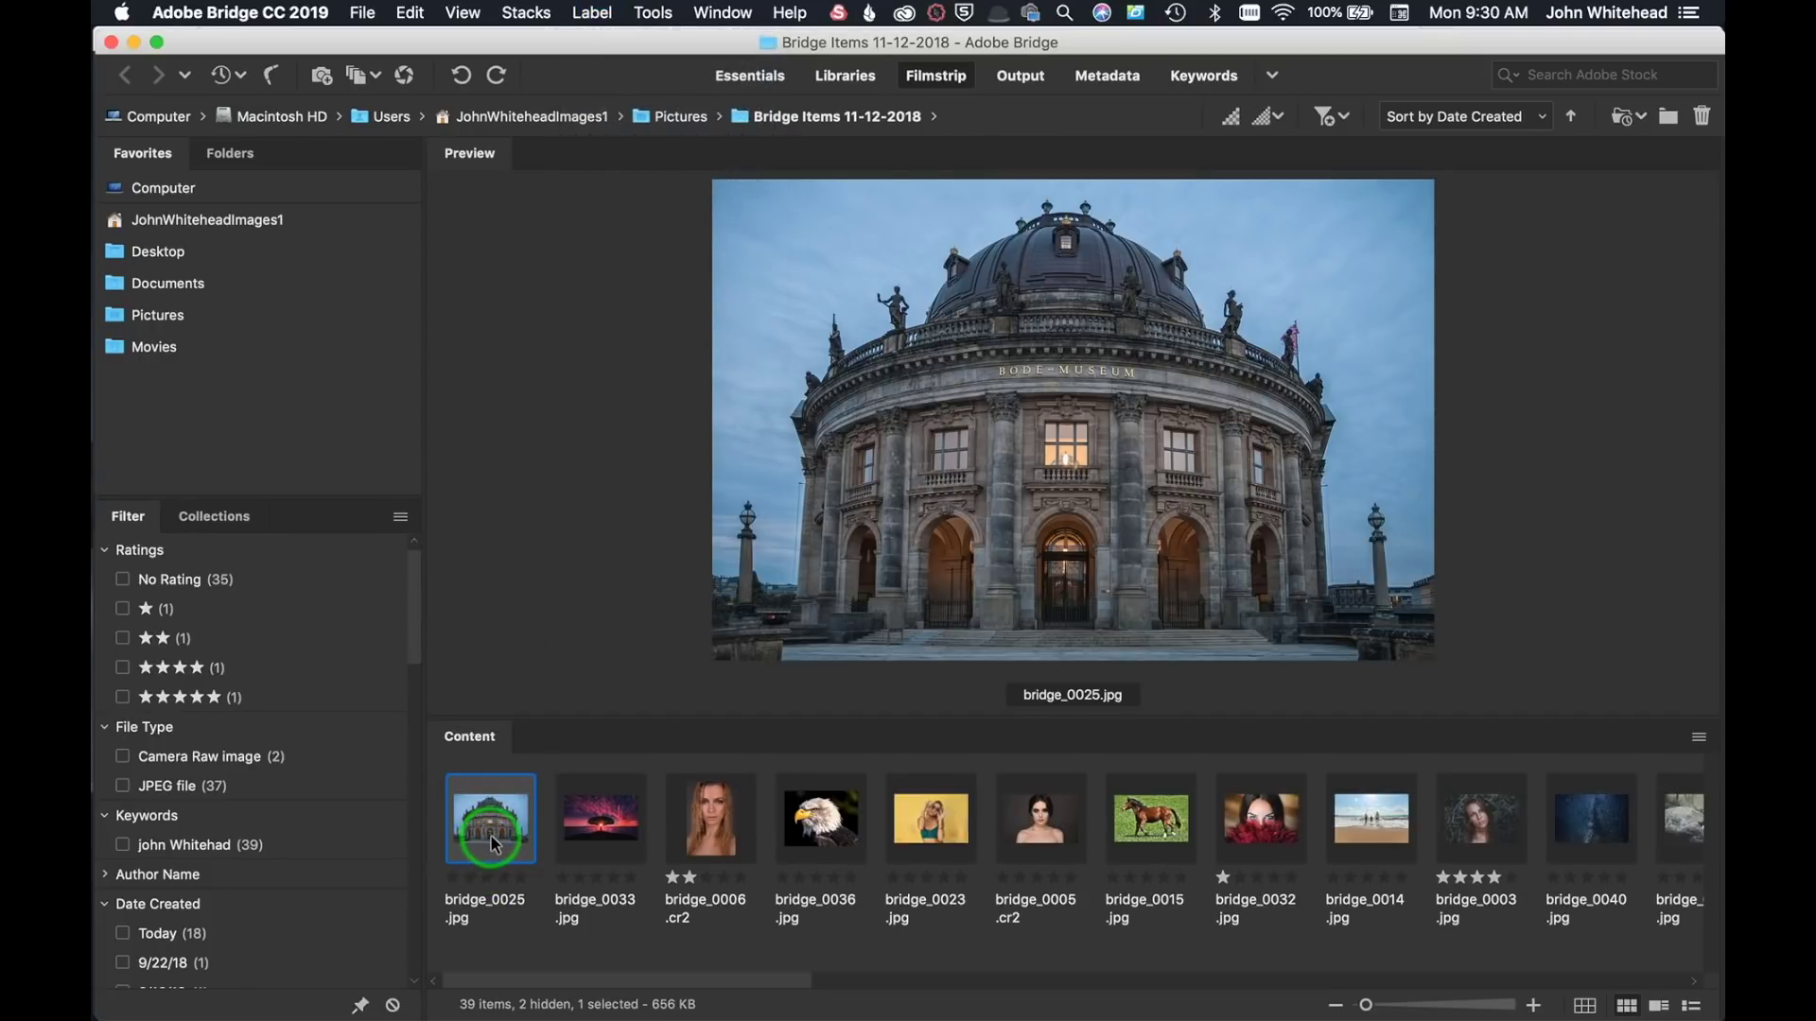
{"action": "key", "text": "super+5"}
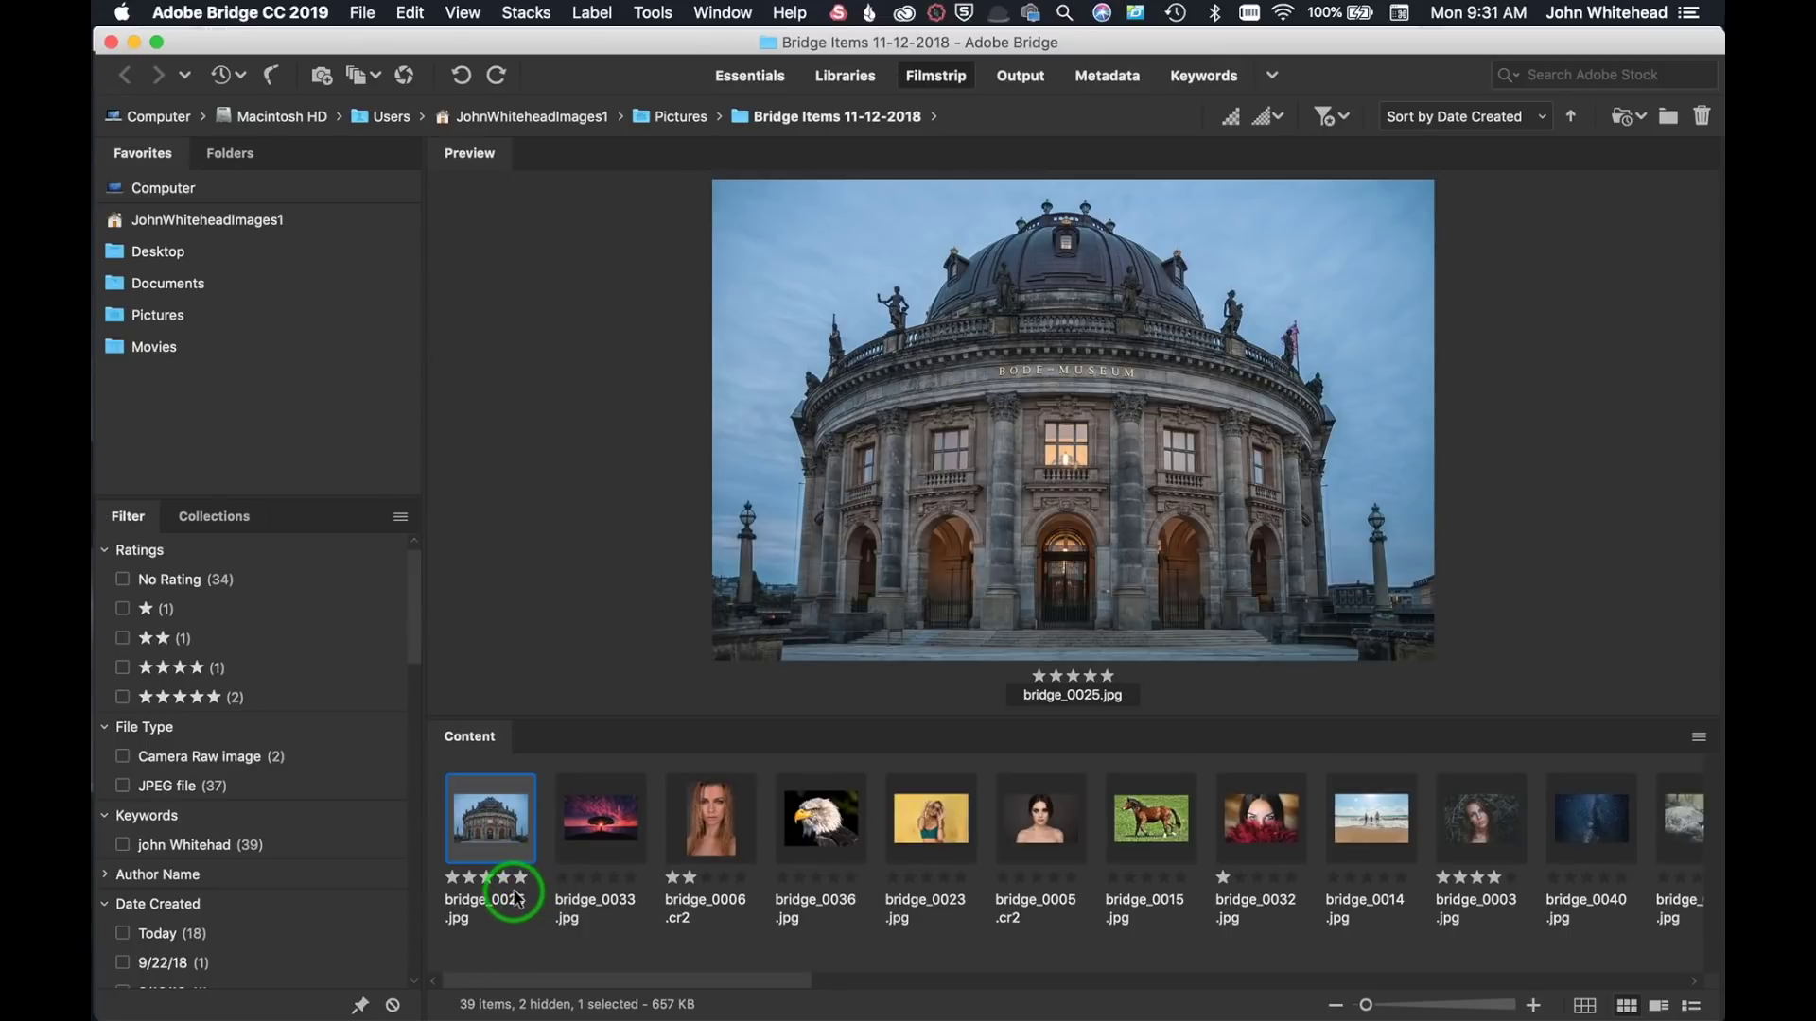
- Assign the red Select label to bridge_0025.jpg
{"action": "left_click", "coordinate": [593, 13]}
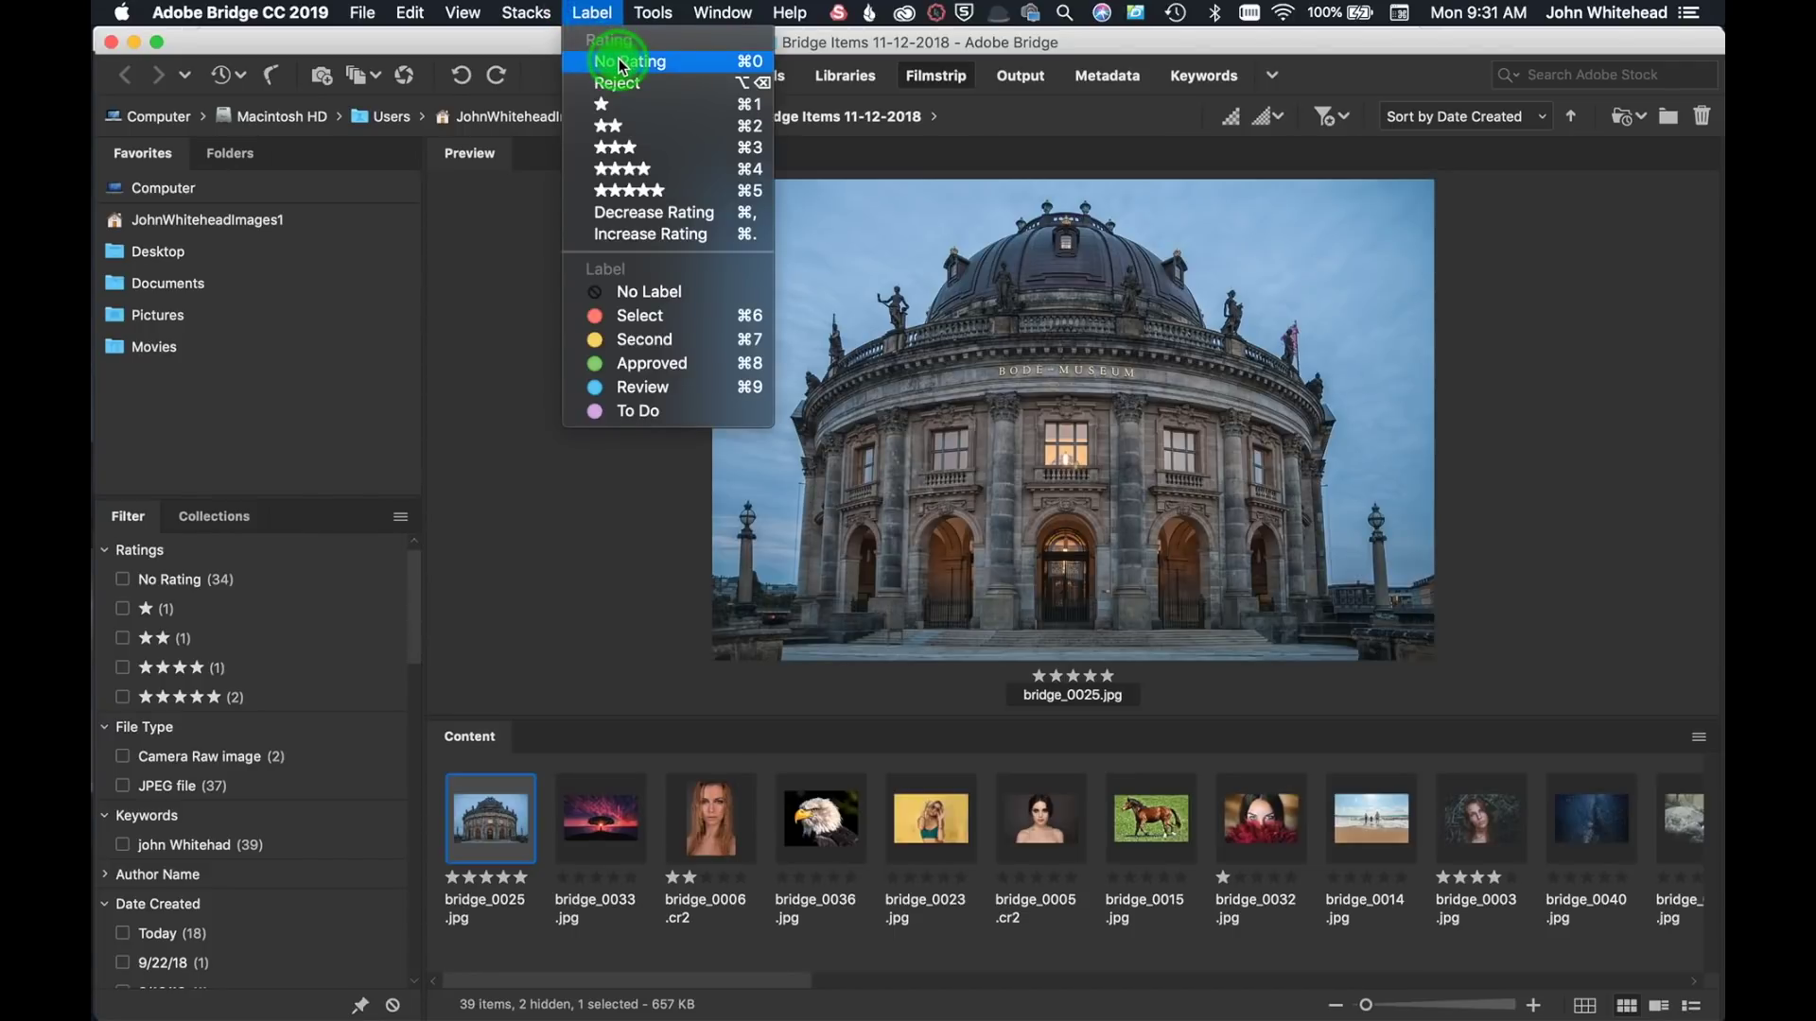
{"action": "left_click", "coordinate": [688, 318]}
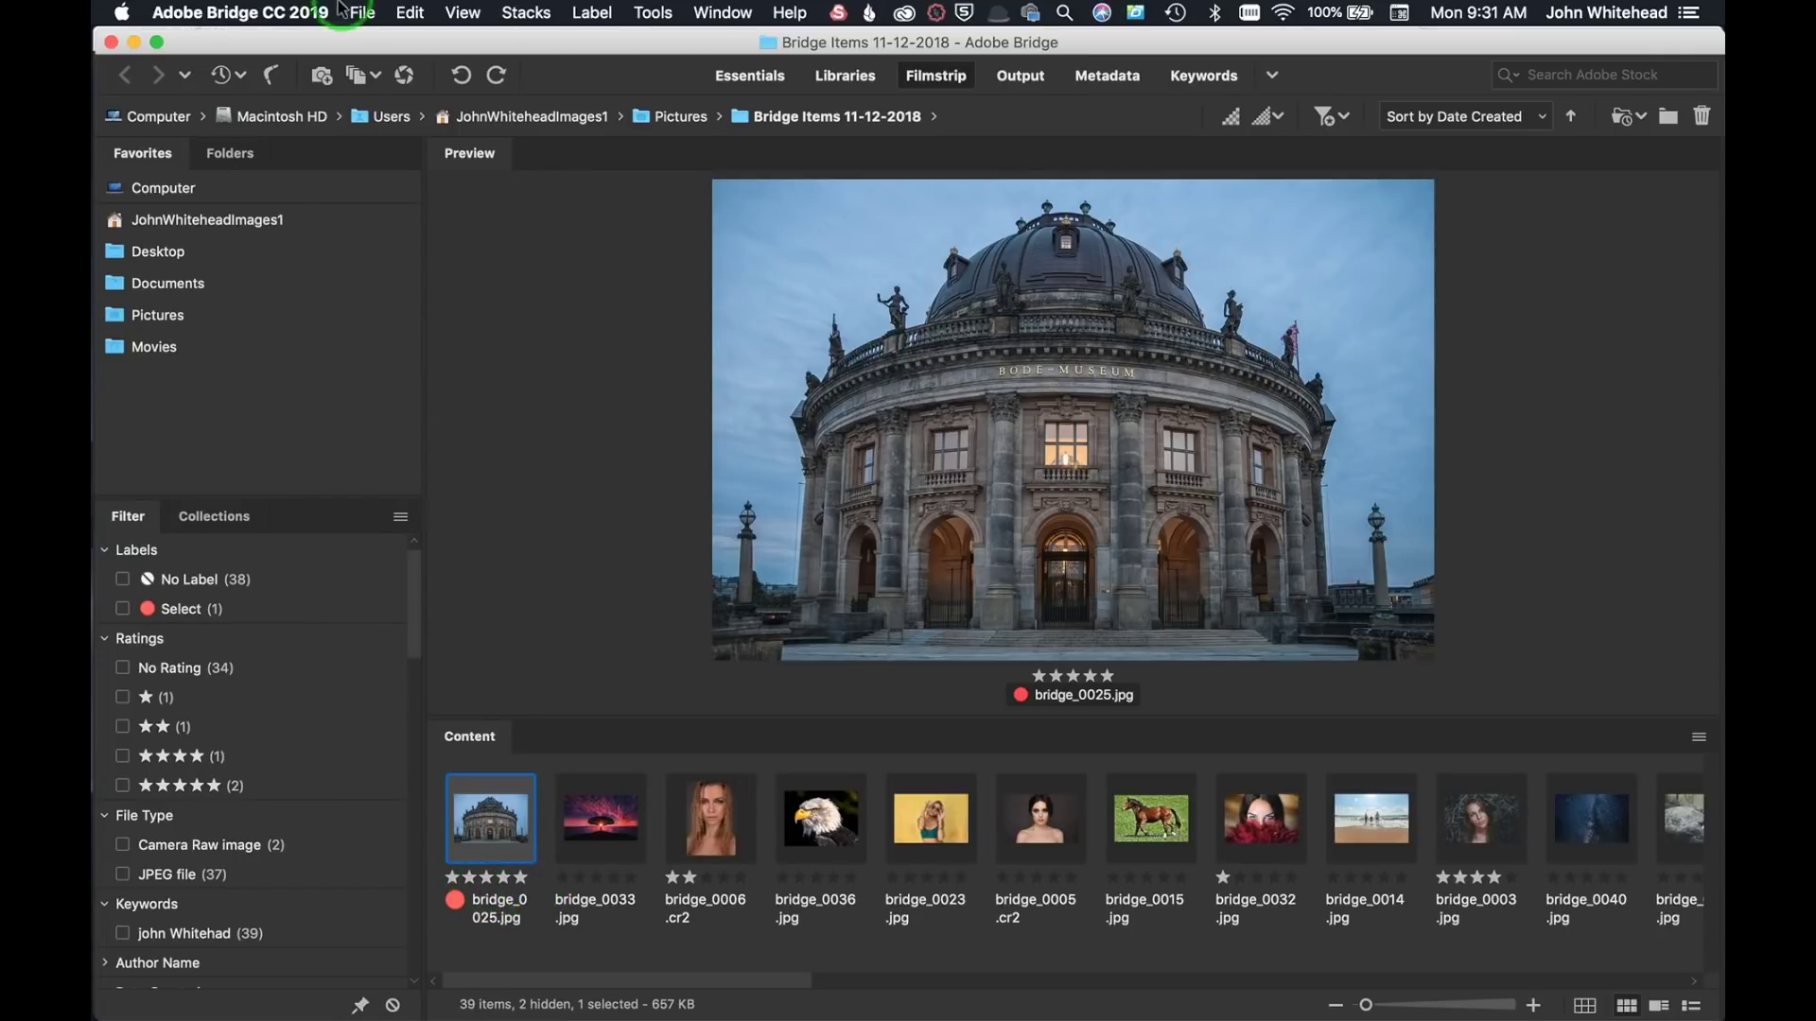
{"action": "left_click", "coordinate": [588, 11]}
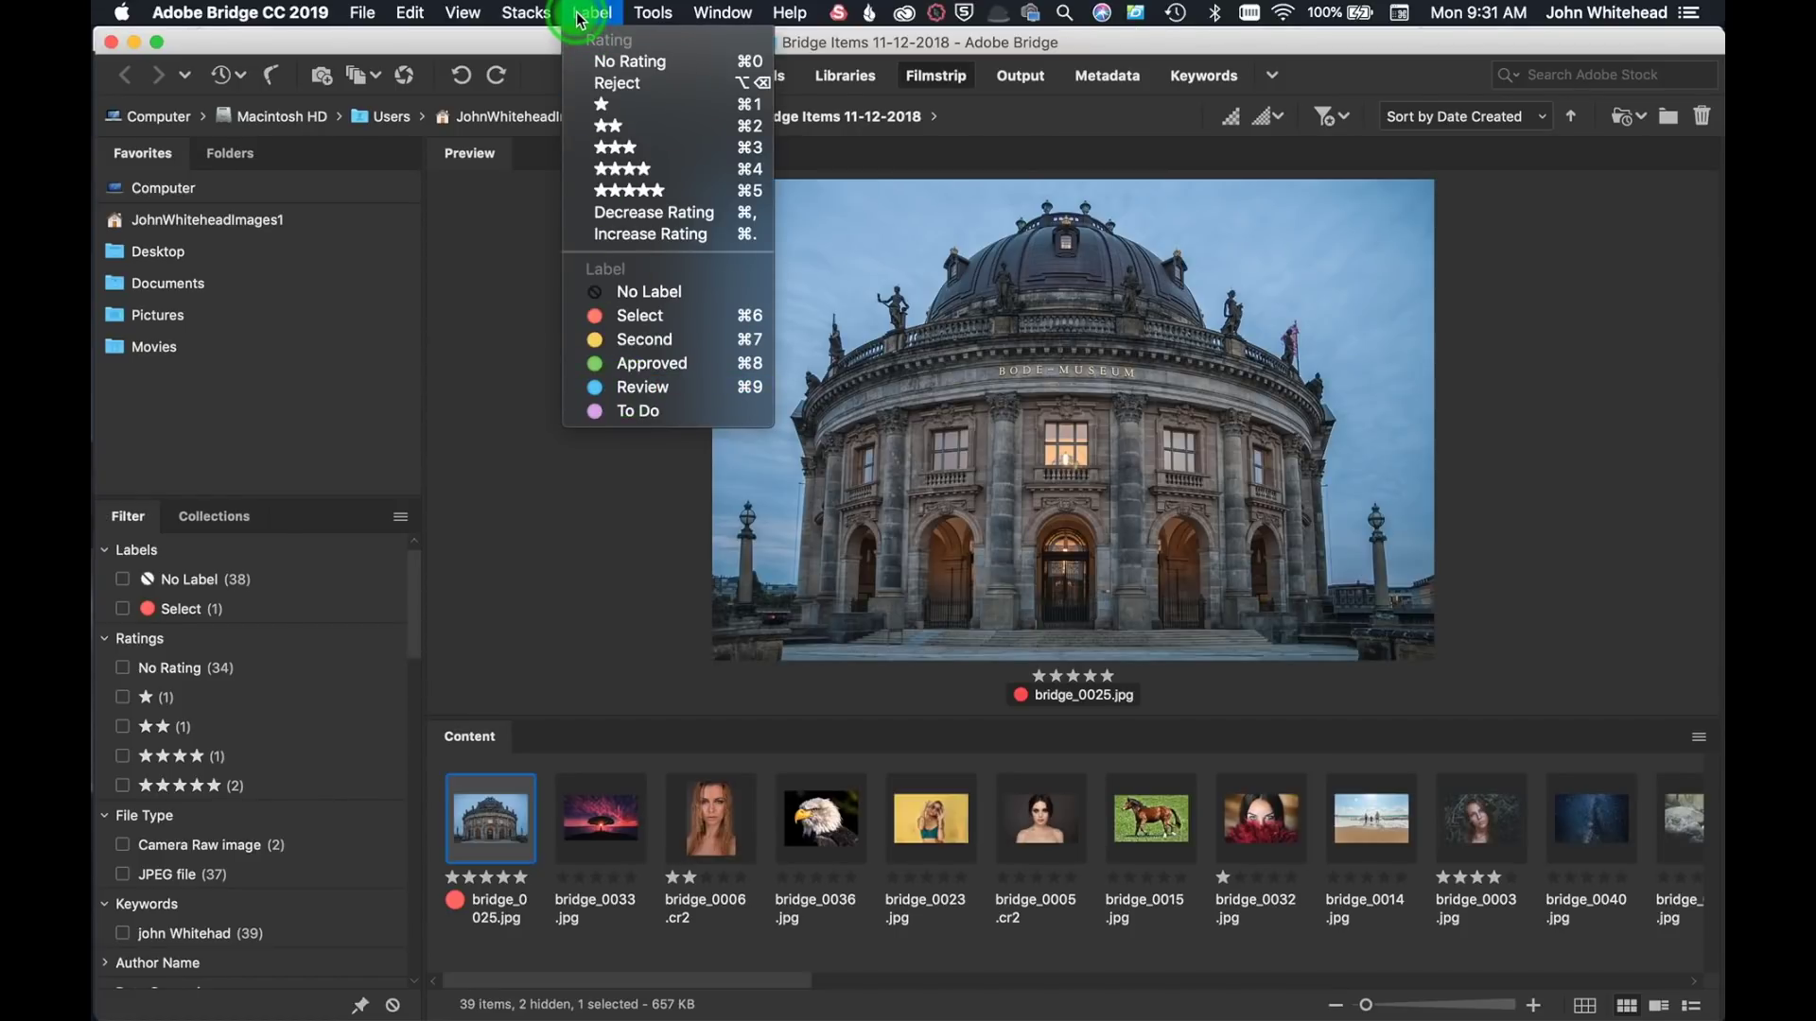
{"action": "left_click", "coordinate": [578, 13]}
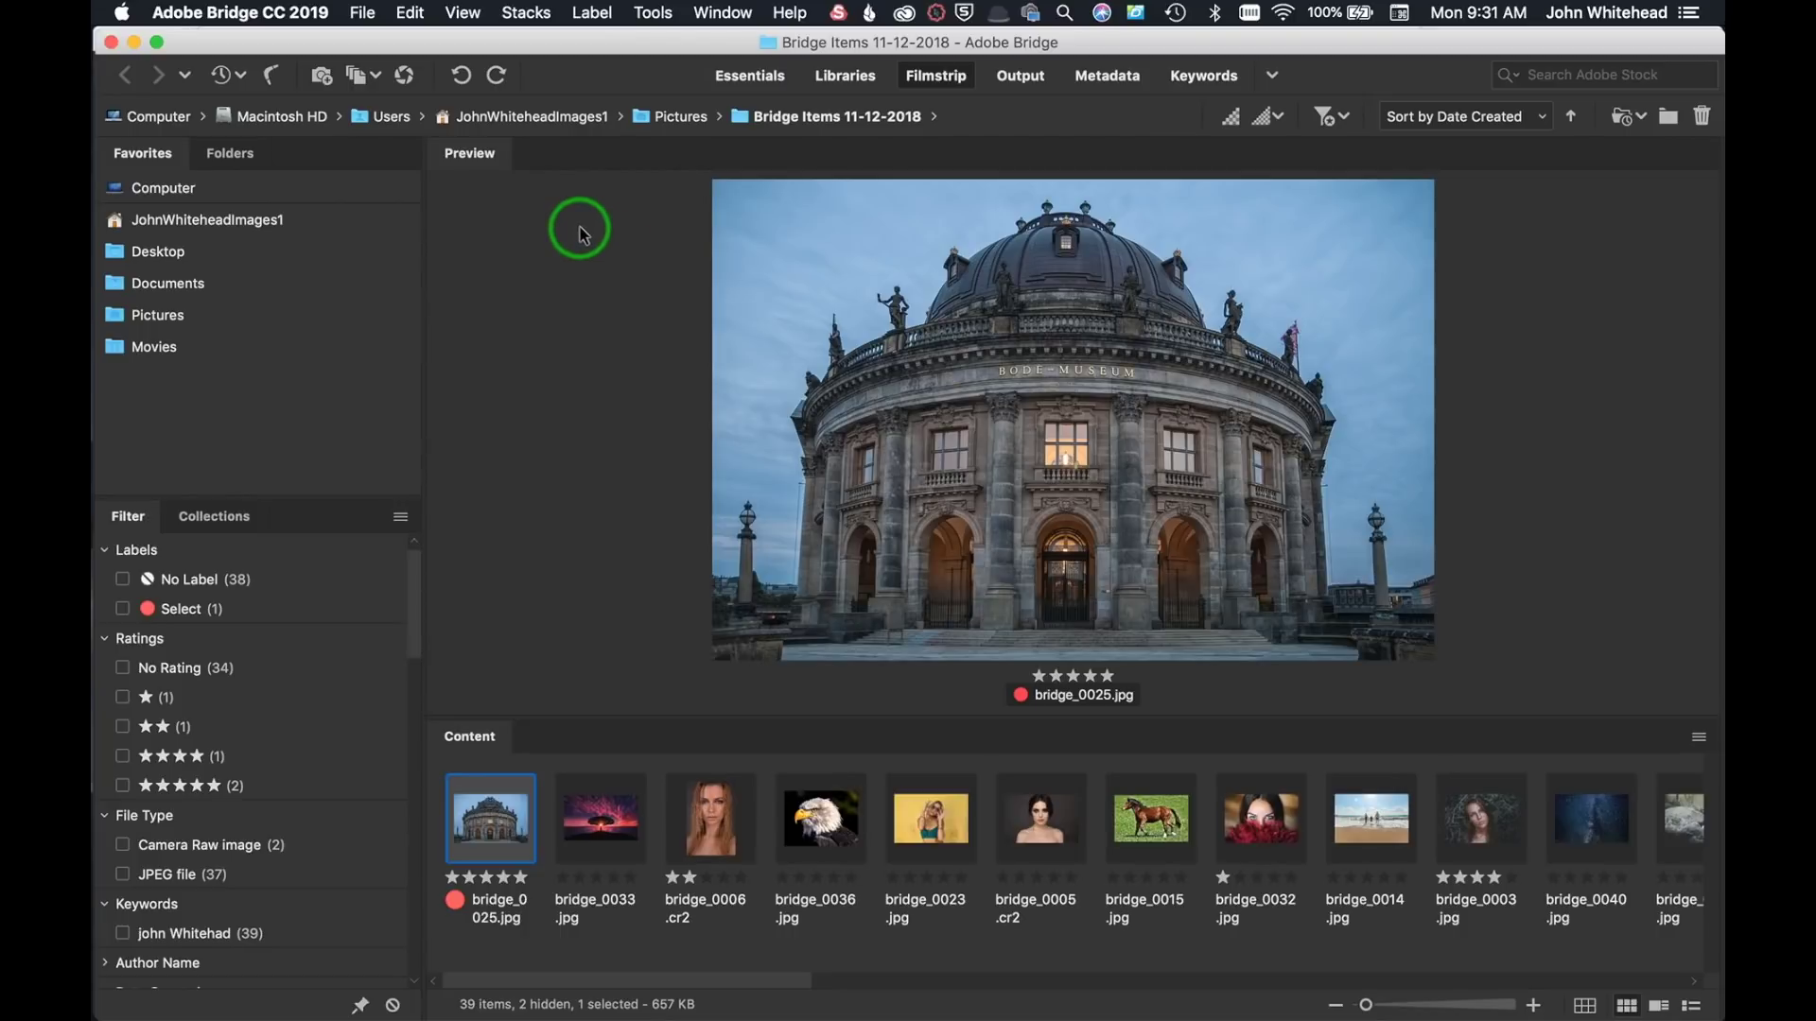
- Create a collection from bridge_0036.jpg, including the selected file, and name it Eagles
{"action": "left_click", "coordinate": [215, 525]}
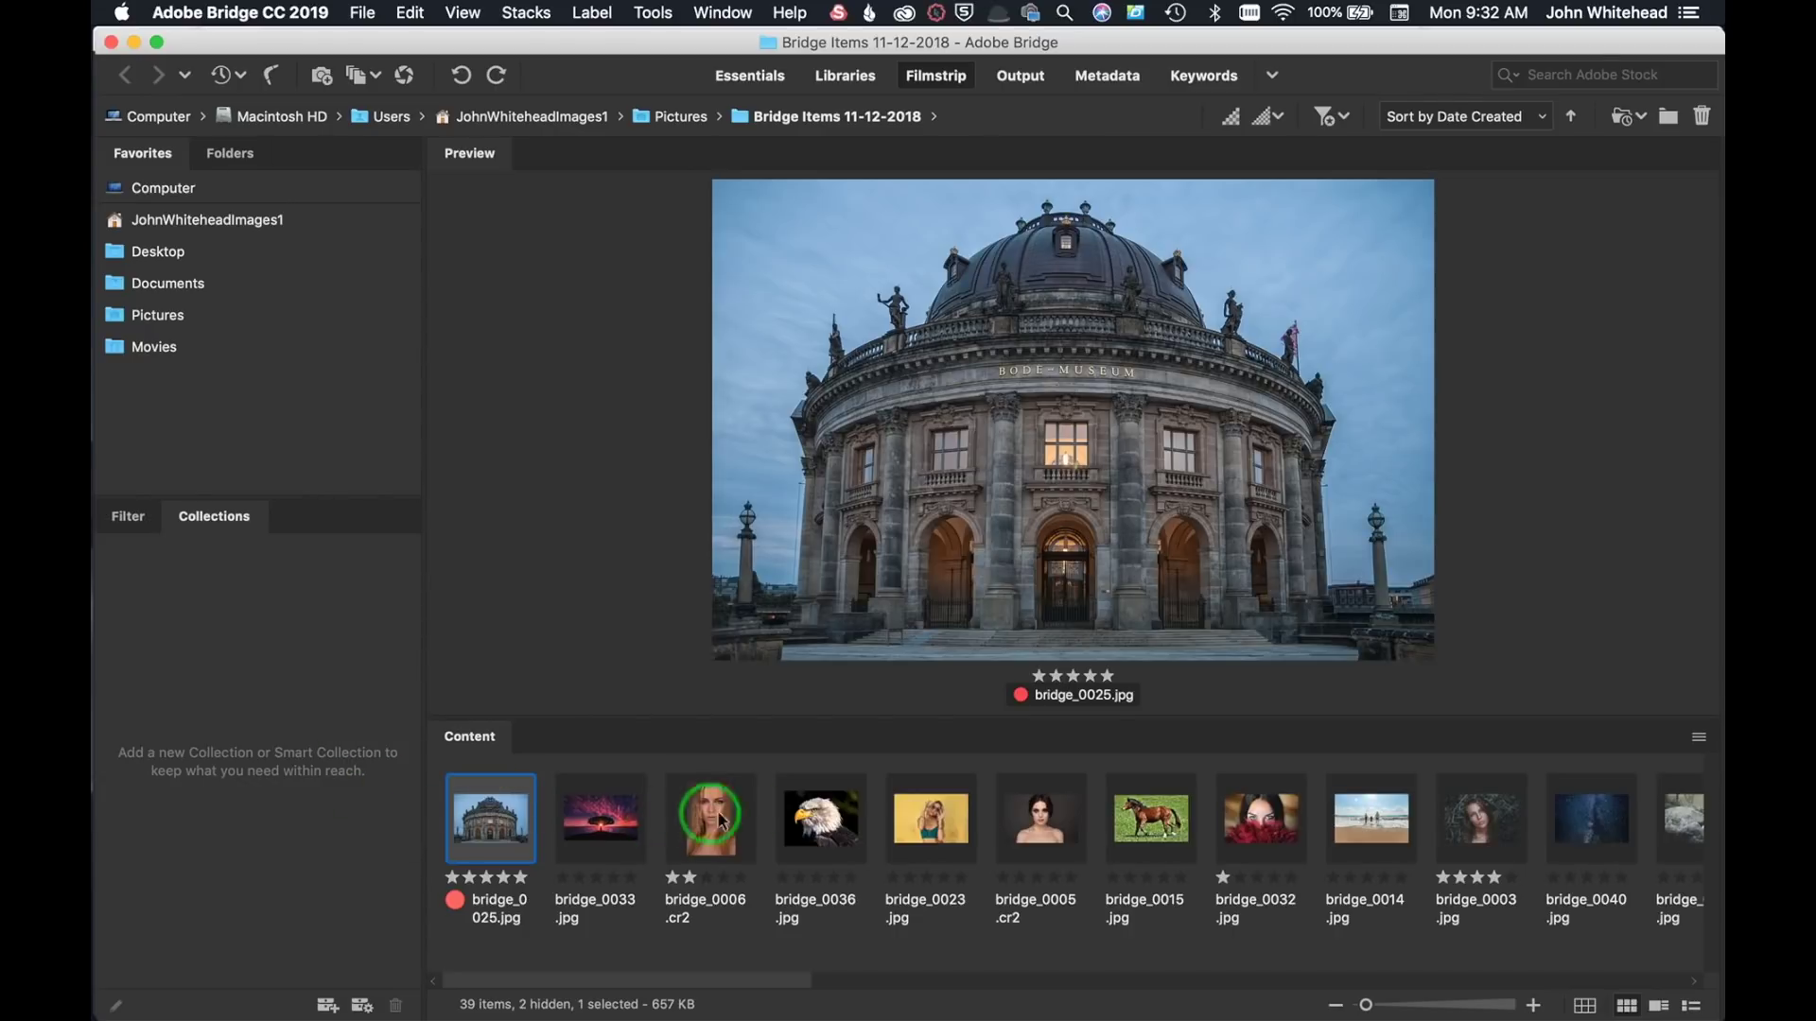
{"action": "left_click", "coordinate": [836, 827]}
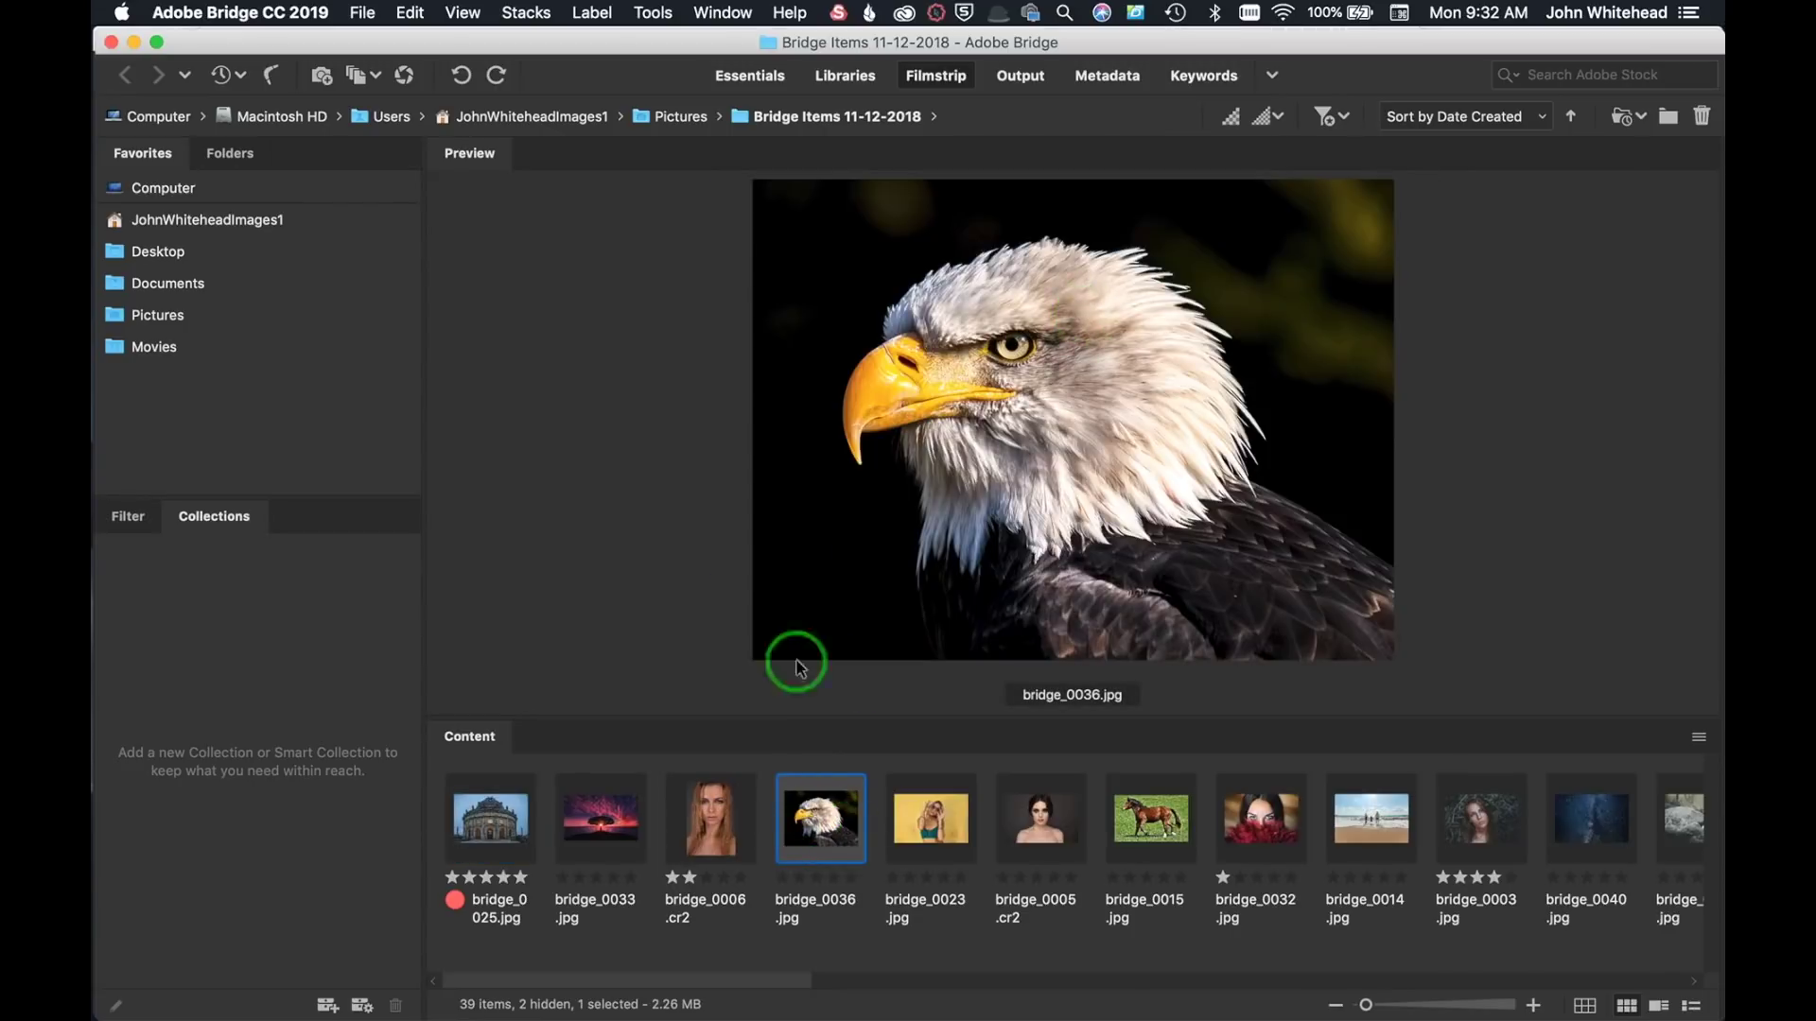
{"action": "left_click", "coordinate": [327, 1006]}
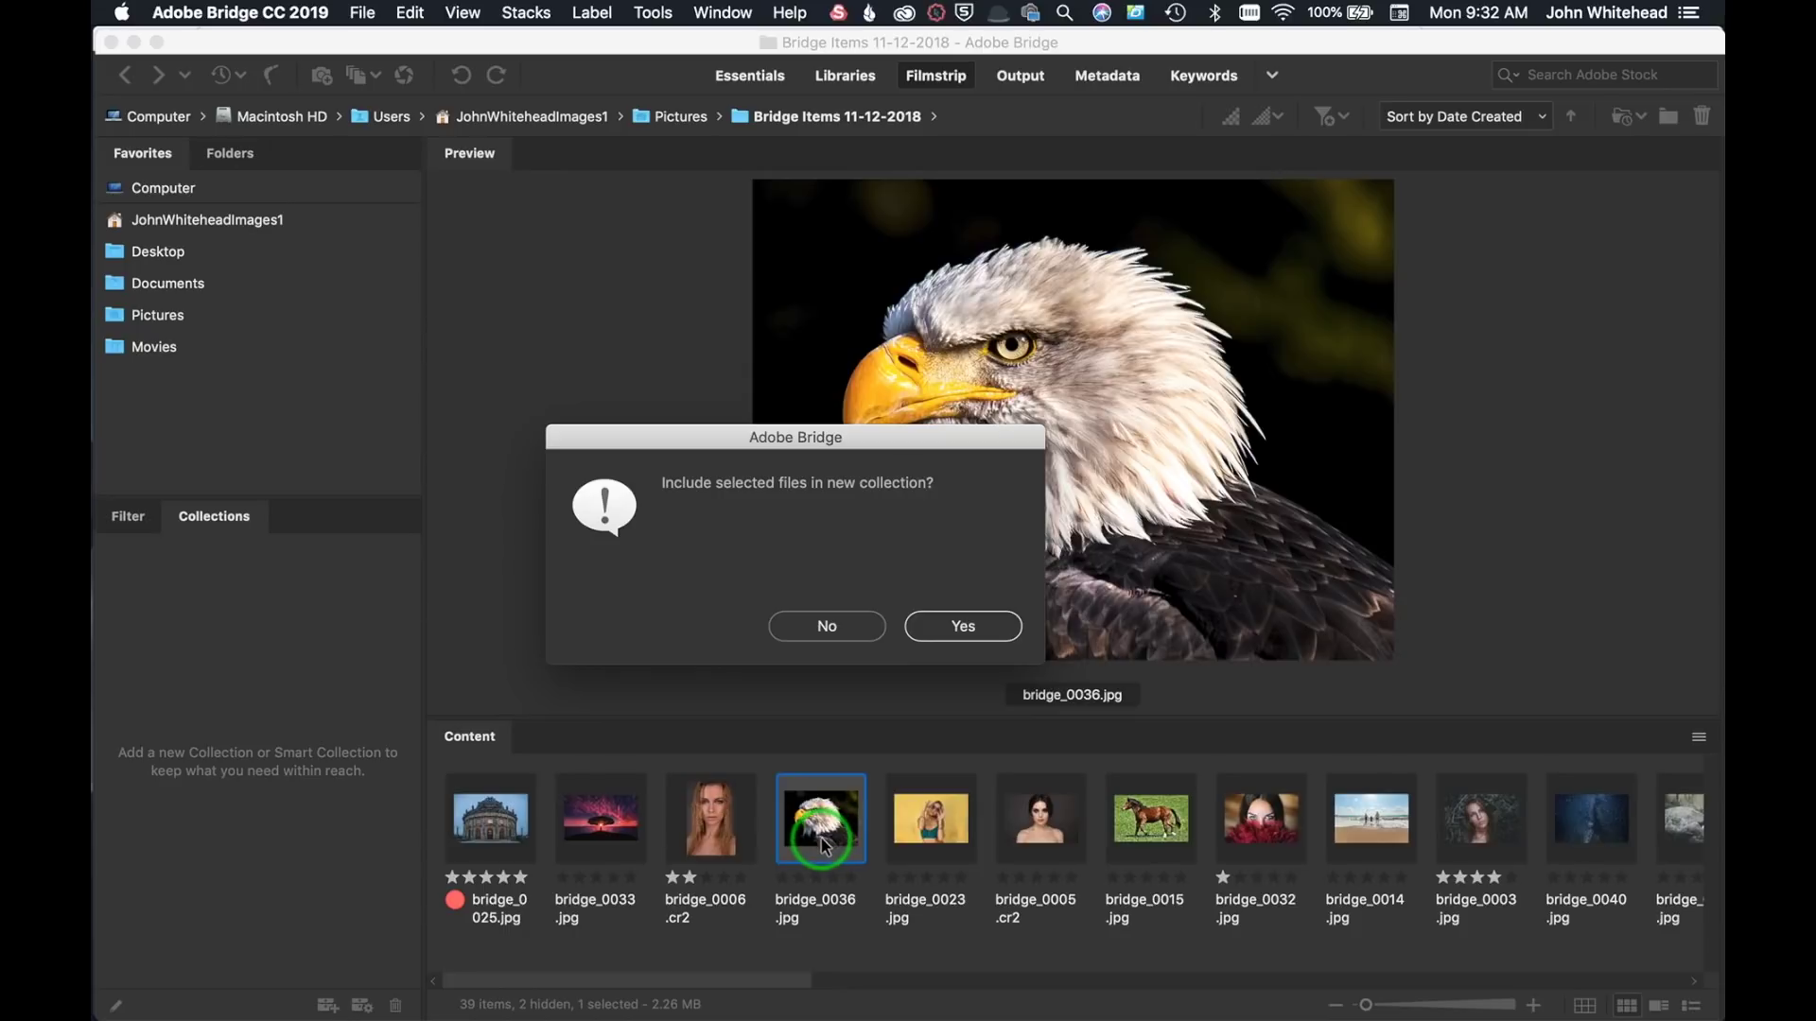
{"action": "left_click", "coordinate": [965, 628]}
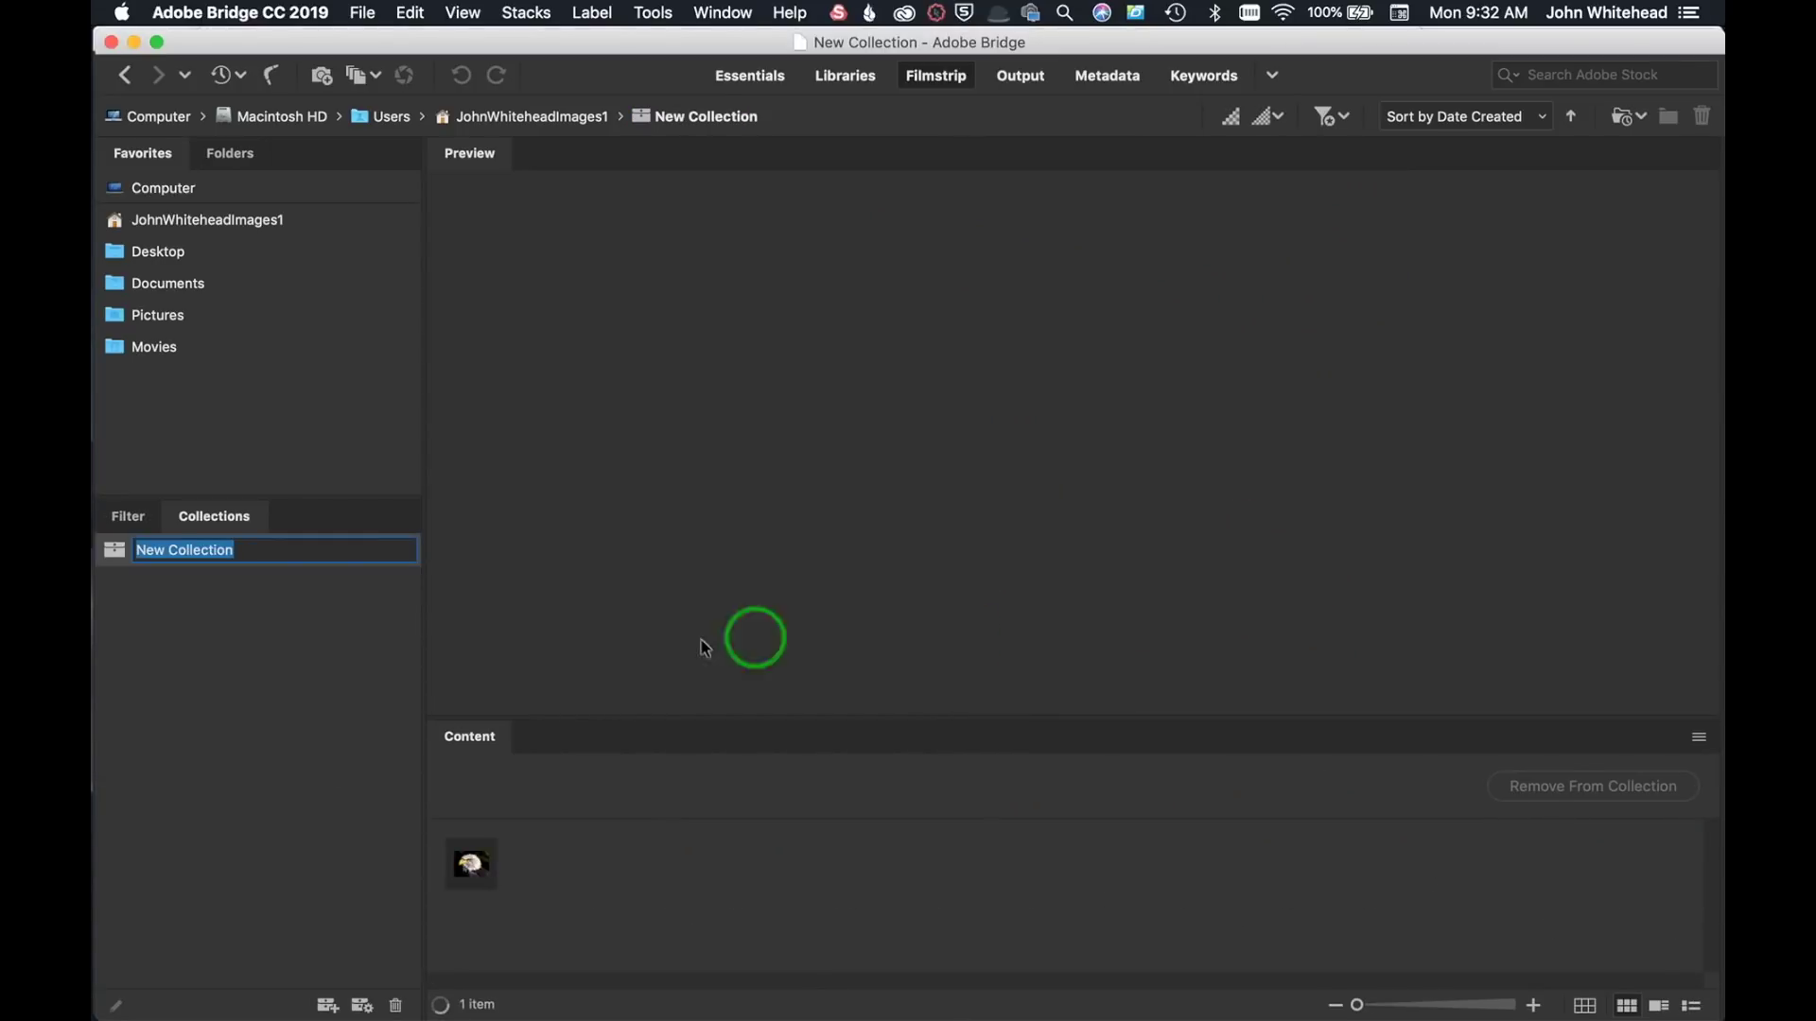
{"action": "type", "text": "Eas"}
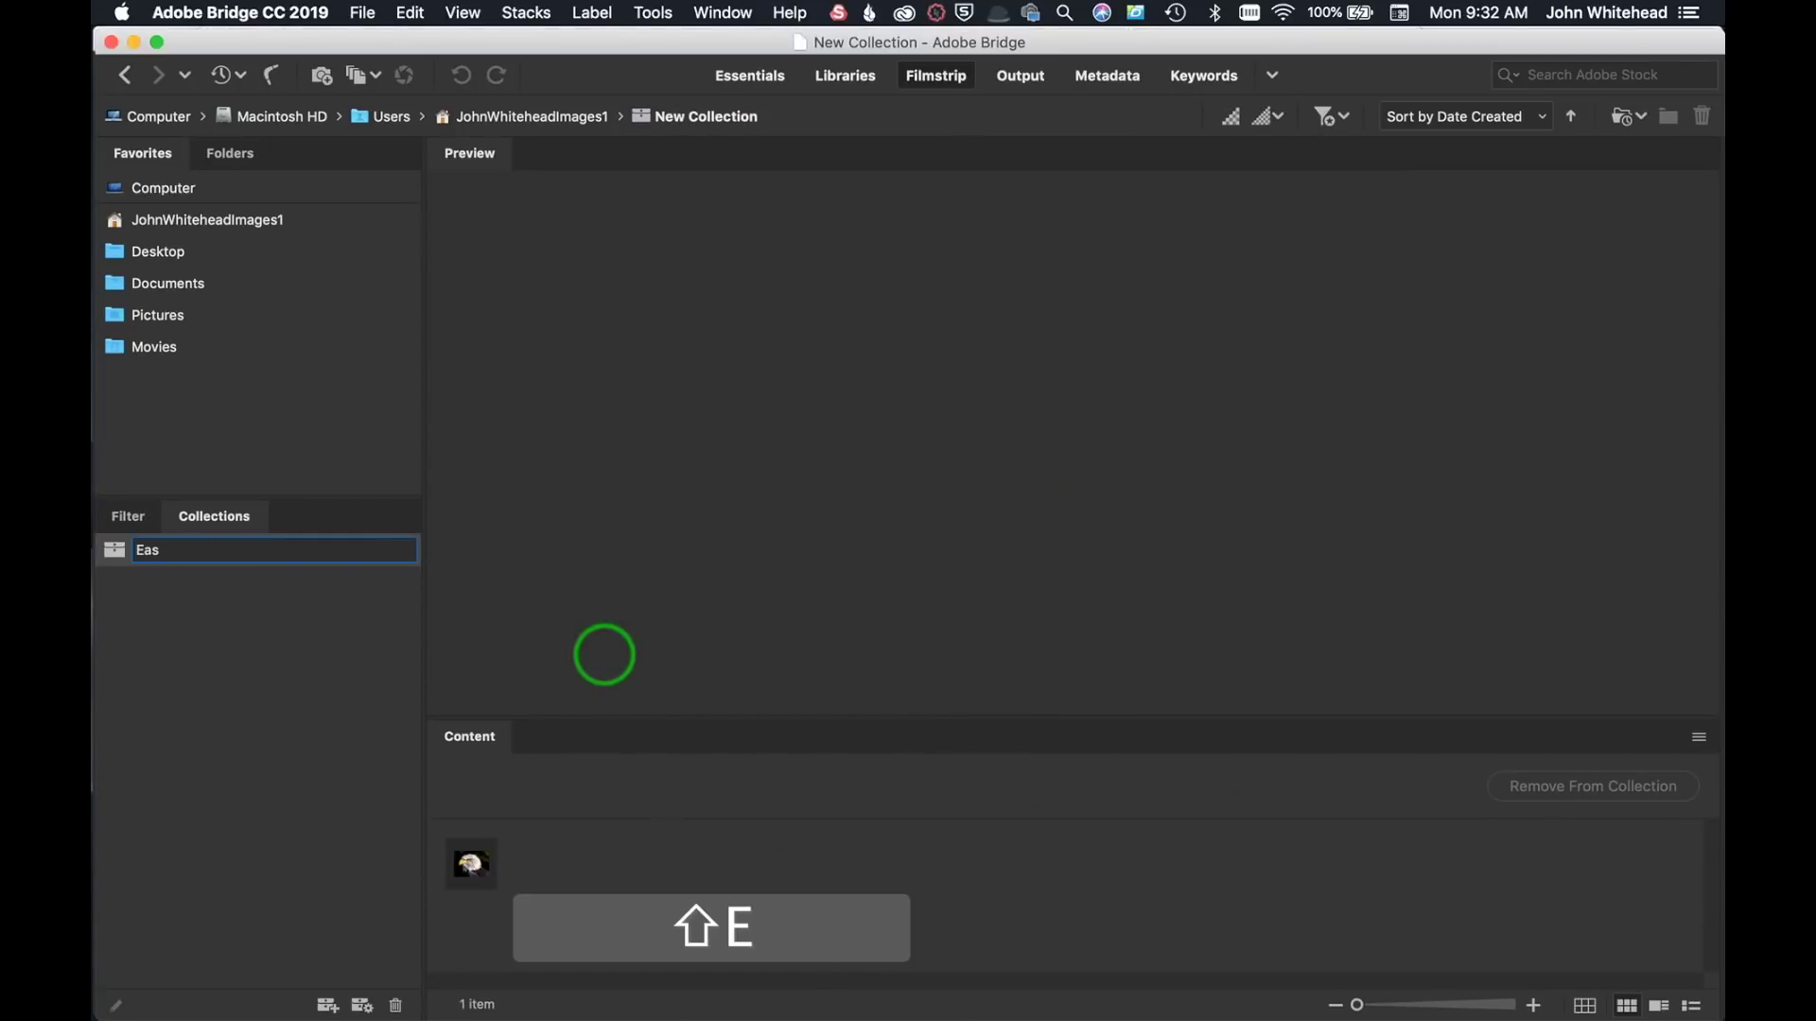
{"action": "type", "text": "les"}
{"action": "key", "text": "Return"}
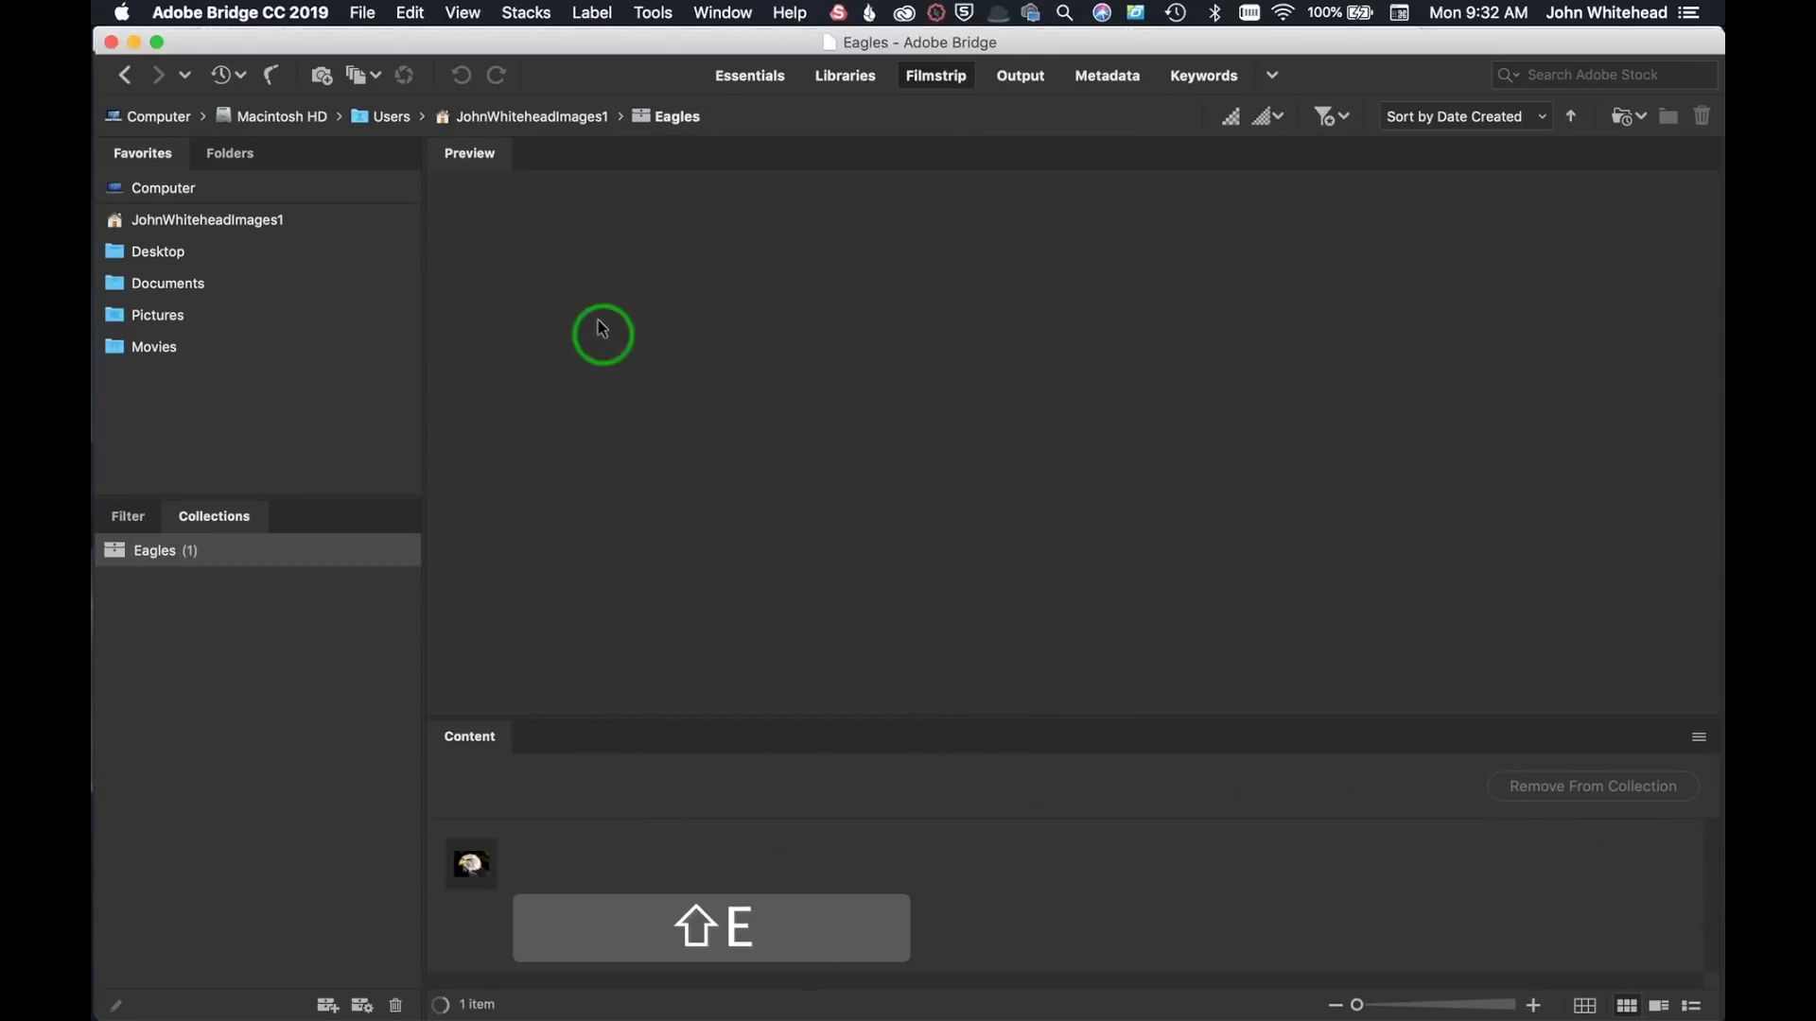
- Look at the Pictures folder, then reopen the Eagles collection and preview its eagle photo
{"action": "left_click", "coordinate": [191, 556]}
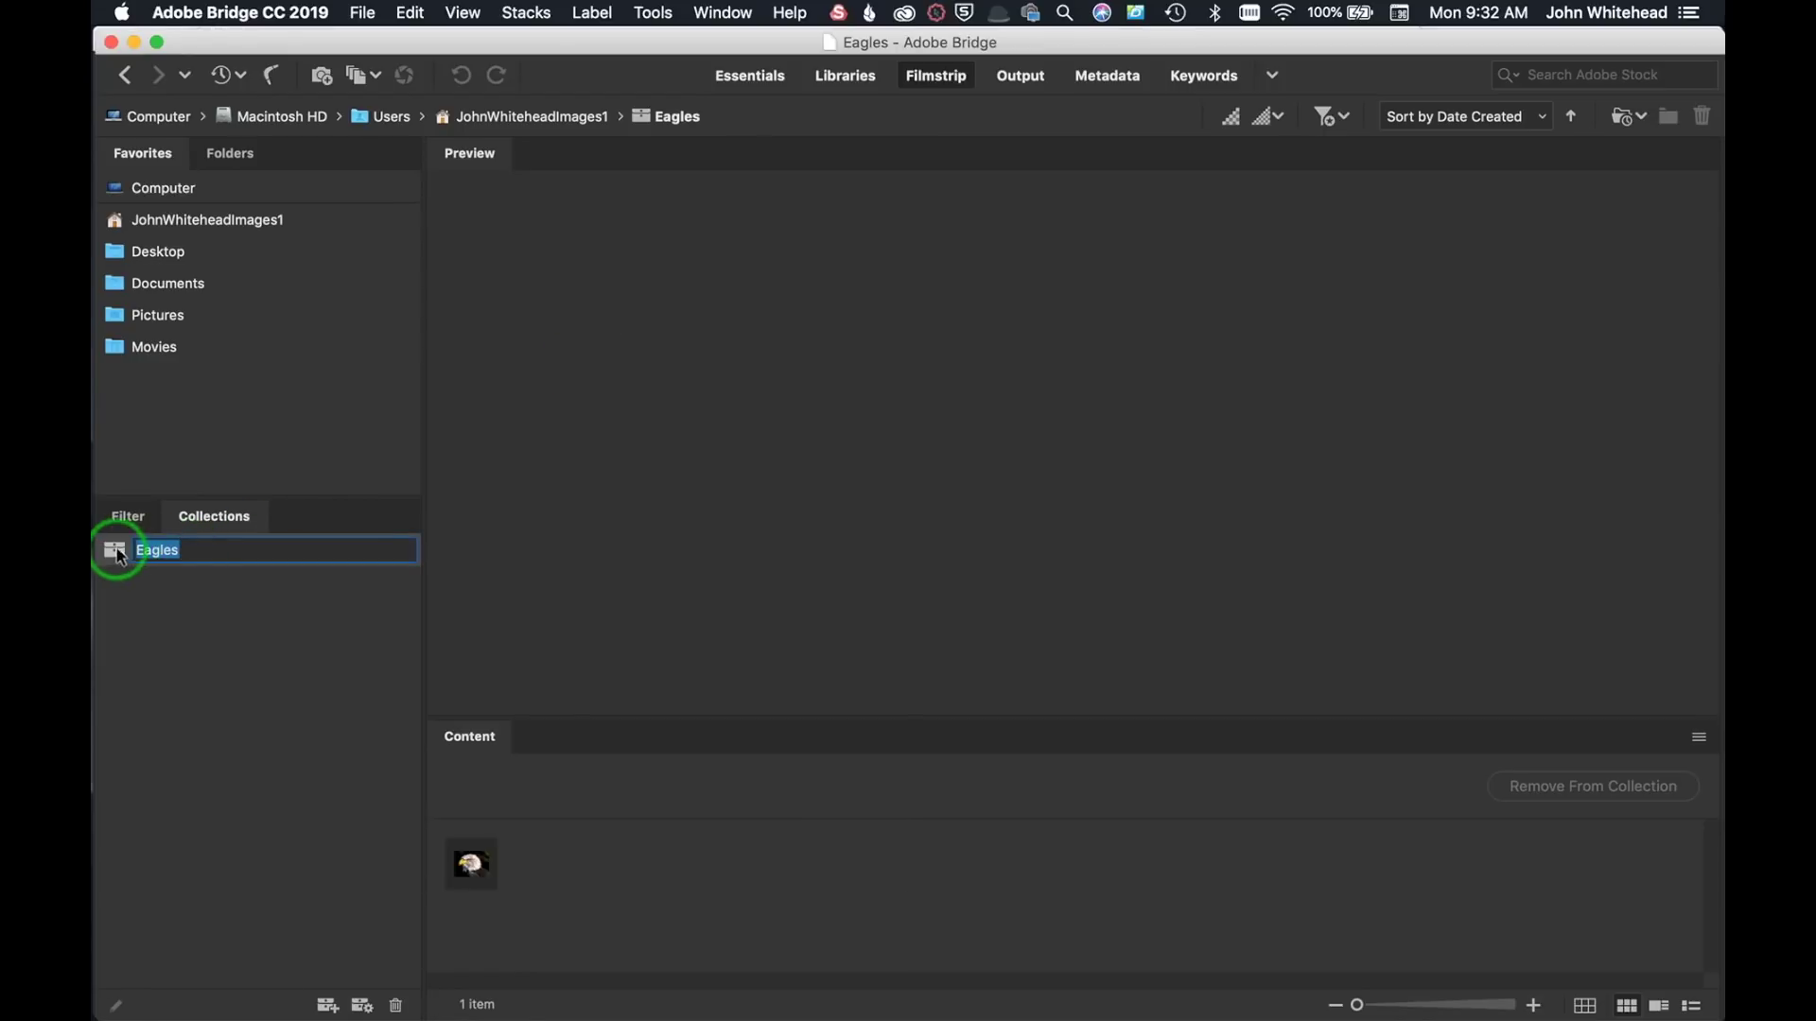
{"action": "key", "text": "Escape"}
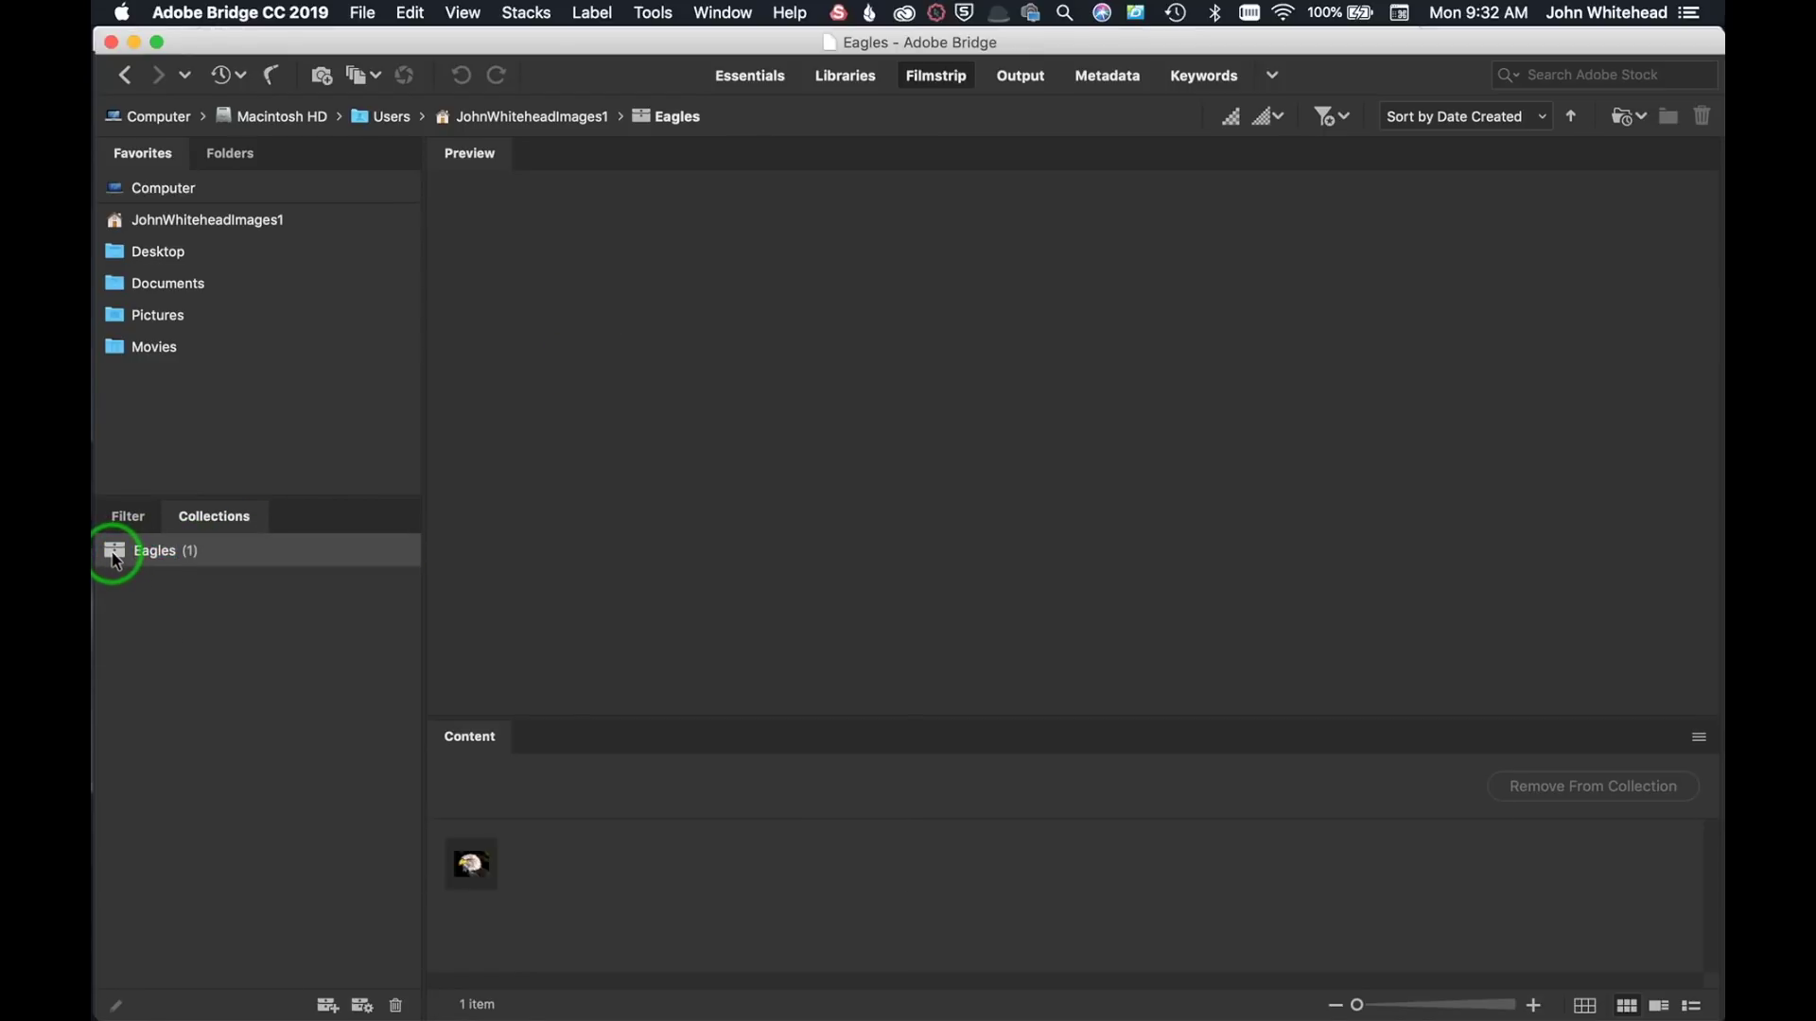
{"action": "left_click", "coordinate": [161, 322]}
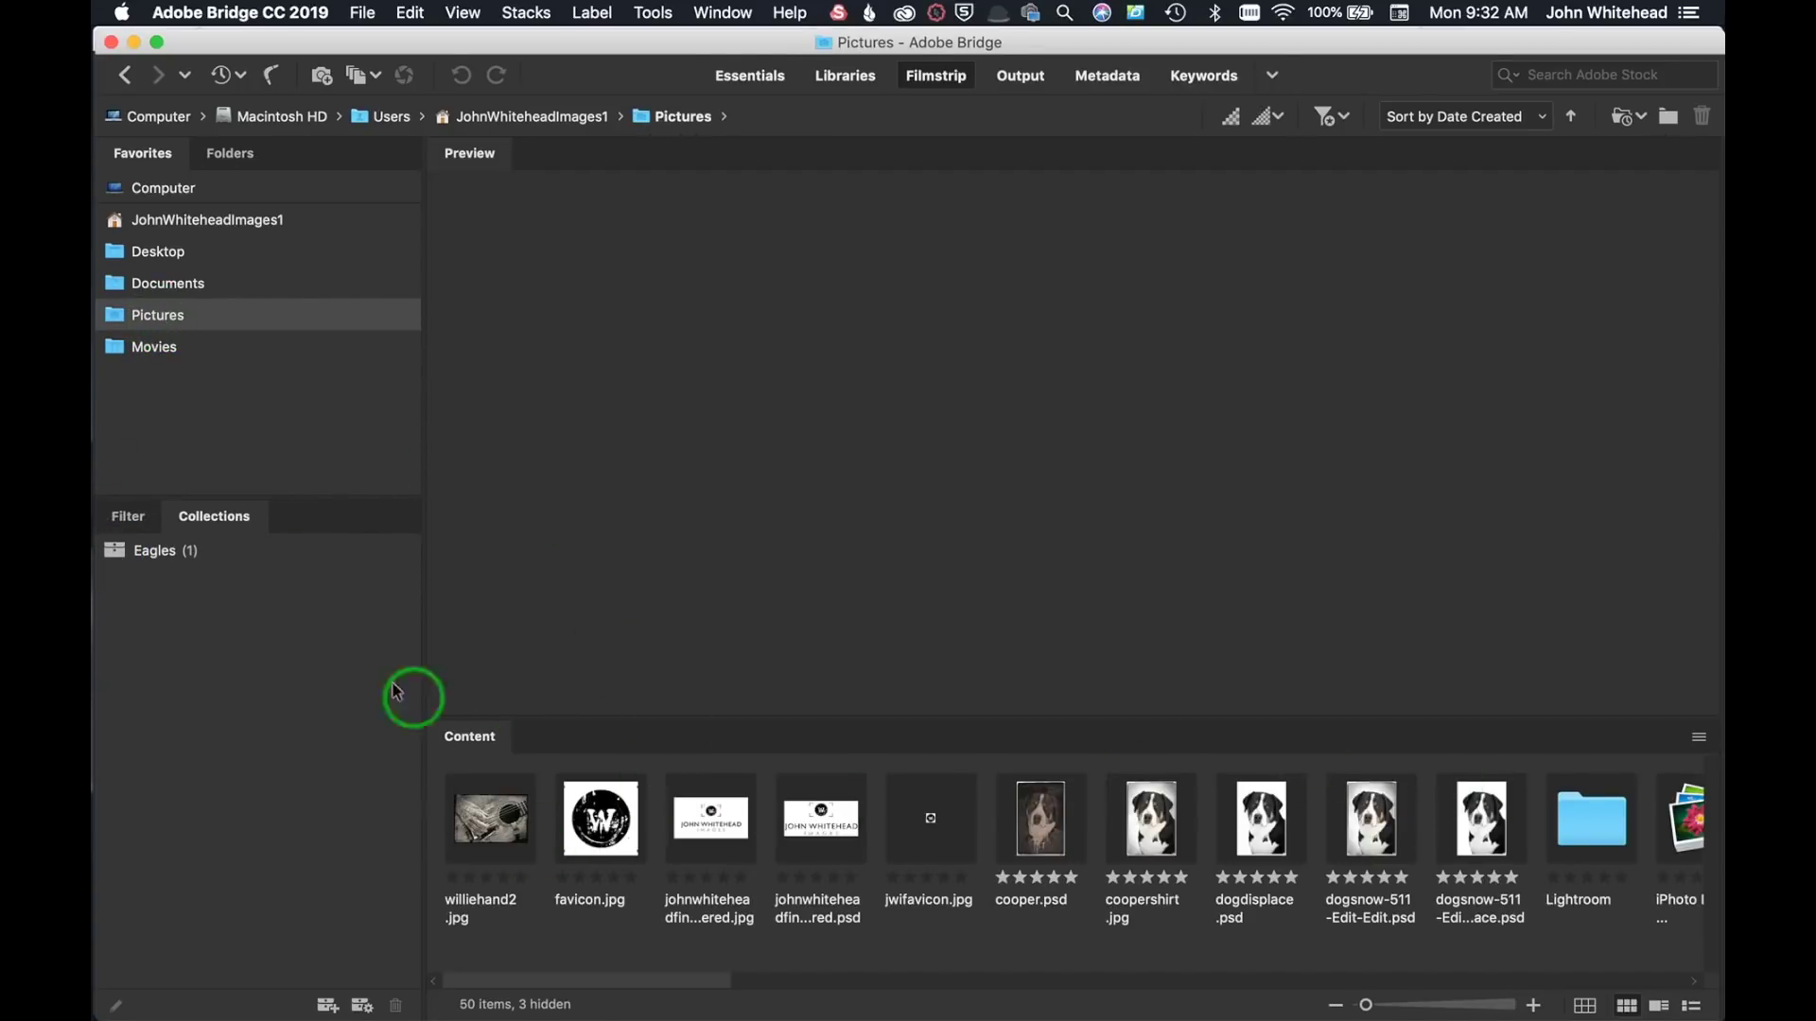
{"action": "left_click", "coordinate": [154, 558]}
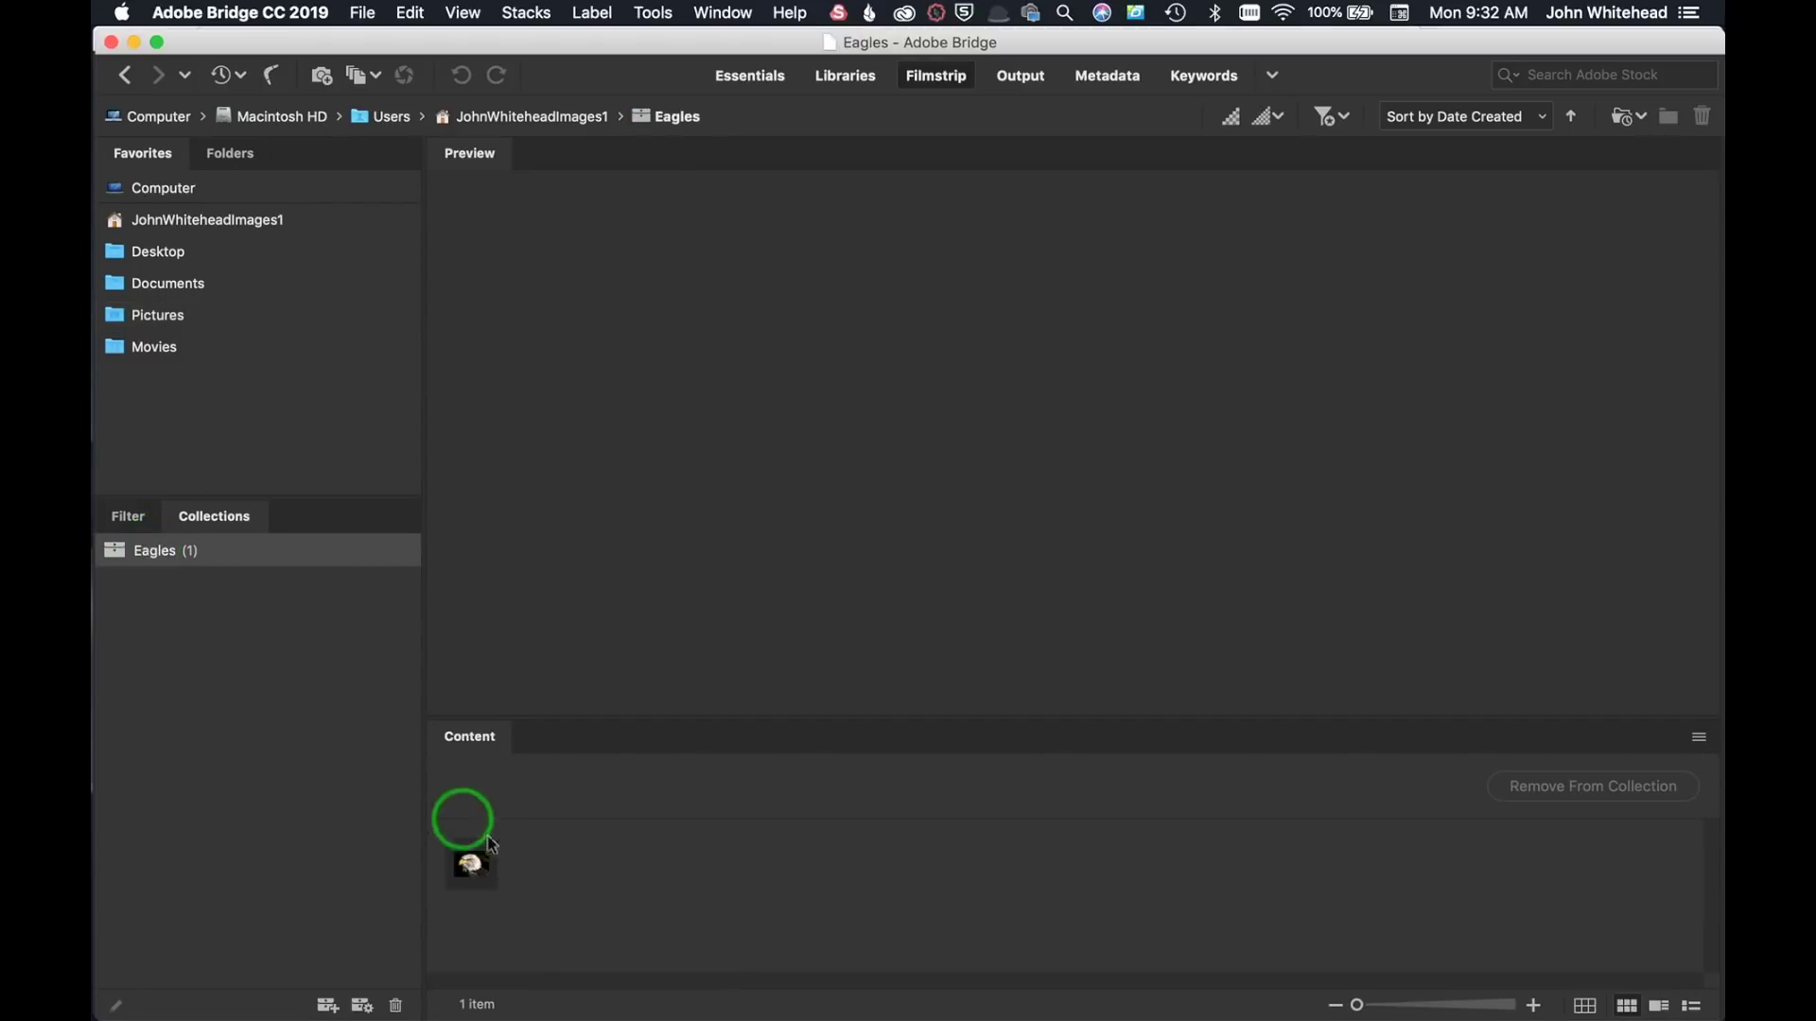
{"action": "left_click", "coordinate": [473, 862]}
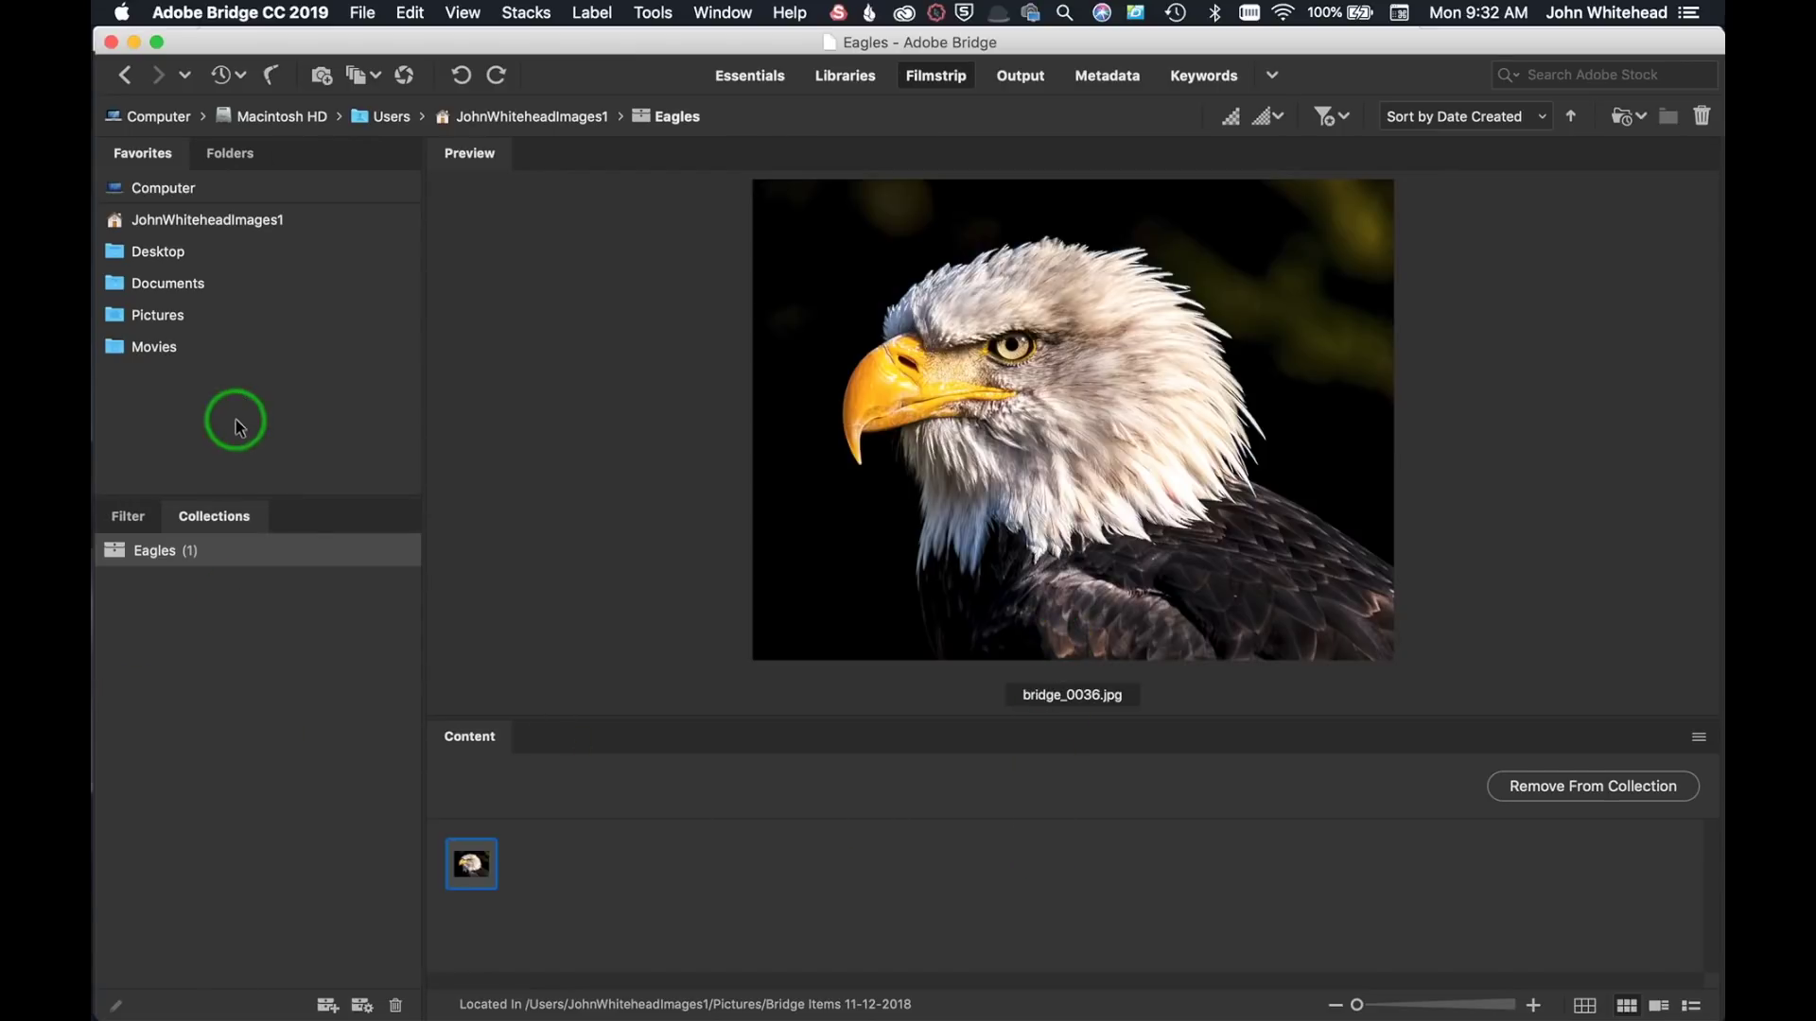
- Return to the Bridge Items 11-12-2018 folder and add the horse photo bridge_0015.jpg to the Eagles collection
{"action": "left_click", "coordinate": [124, 75]}
{"action": "left_click", "coordinate": [123, 75]}
{"action": "left_click", "coordinate": [124, 75]}
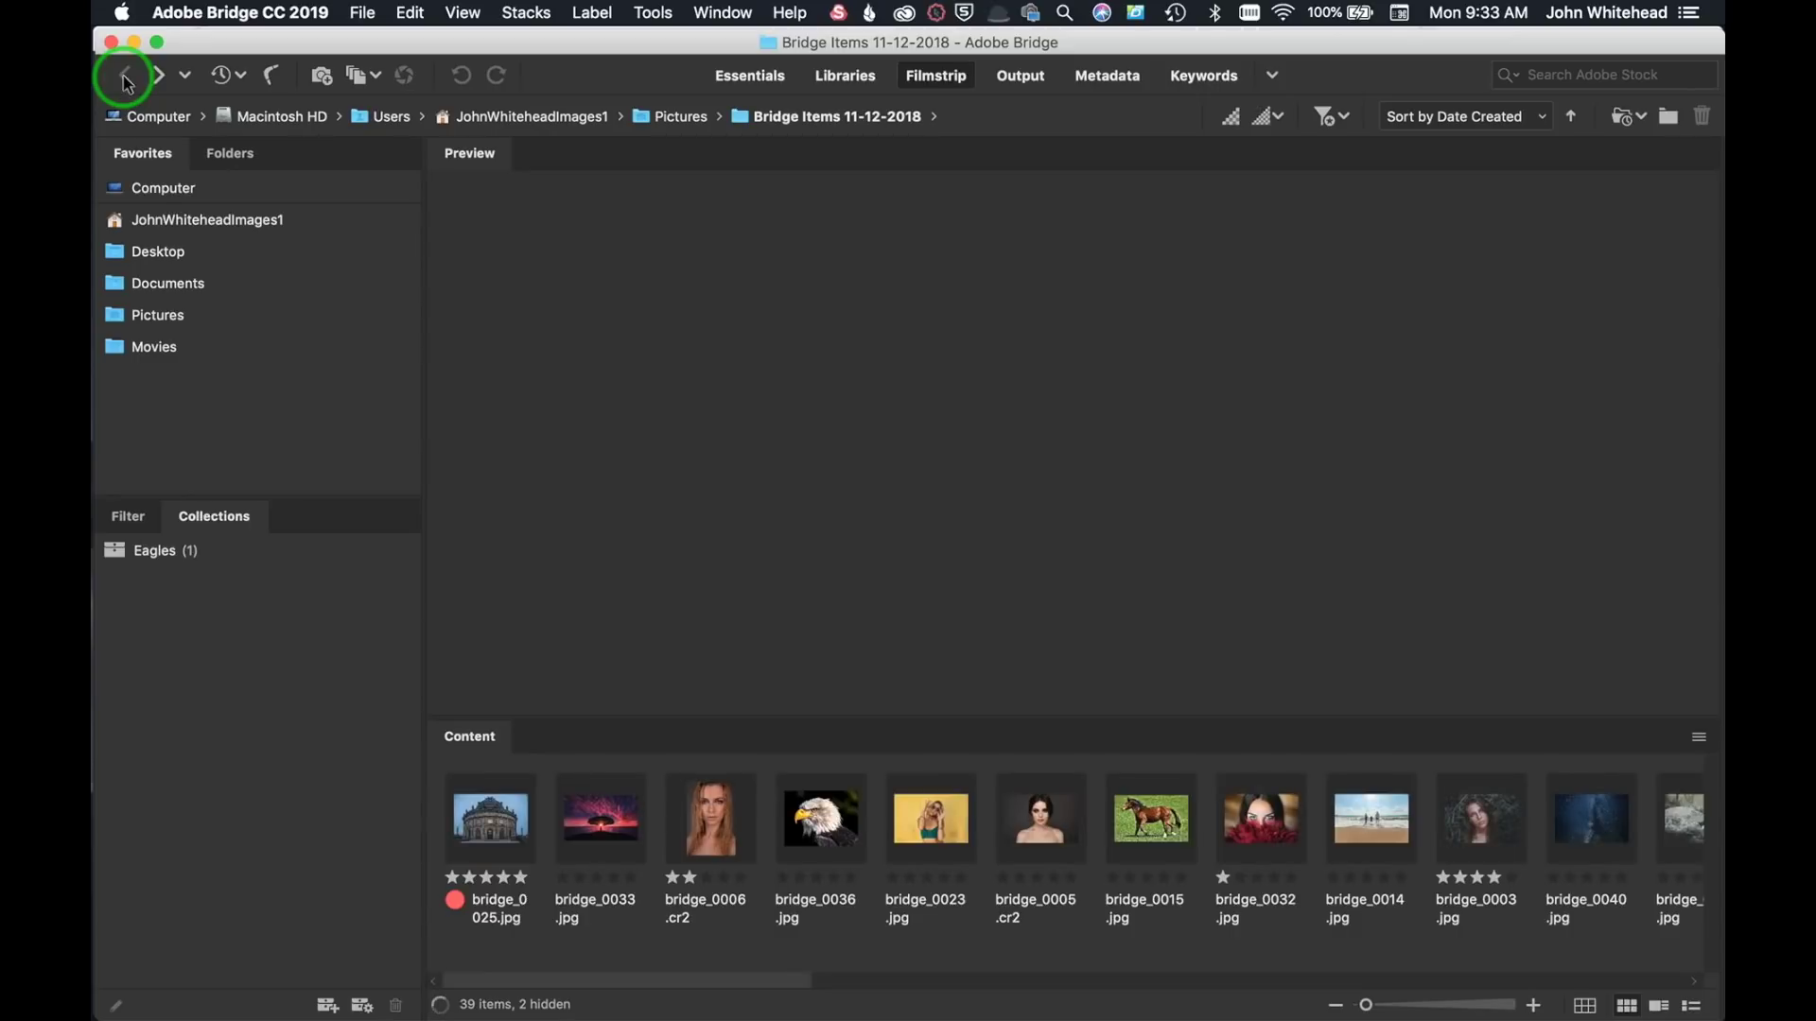
{"action": "left_click", "coordinate": [1181, 840]}
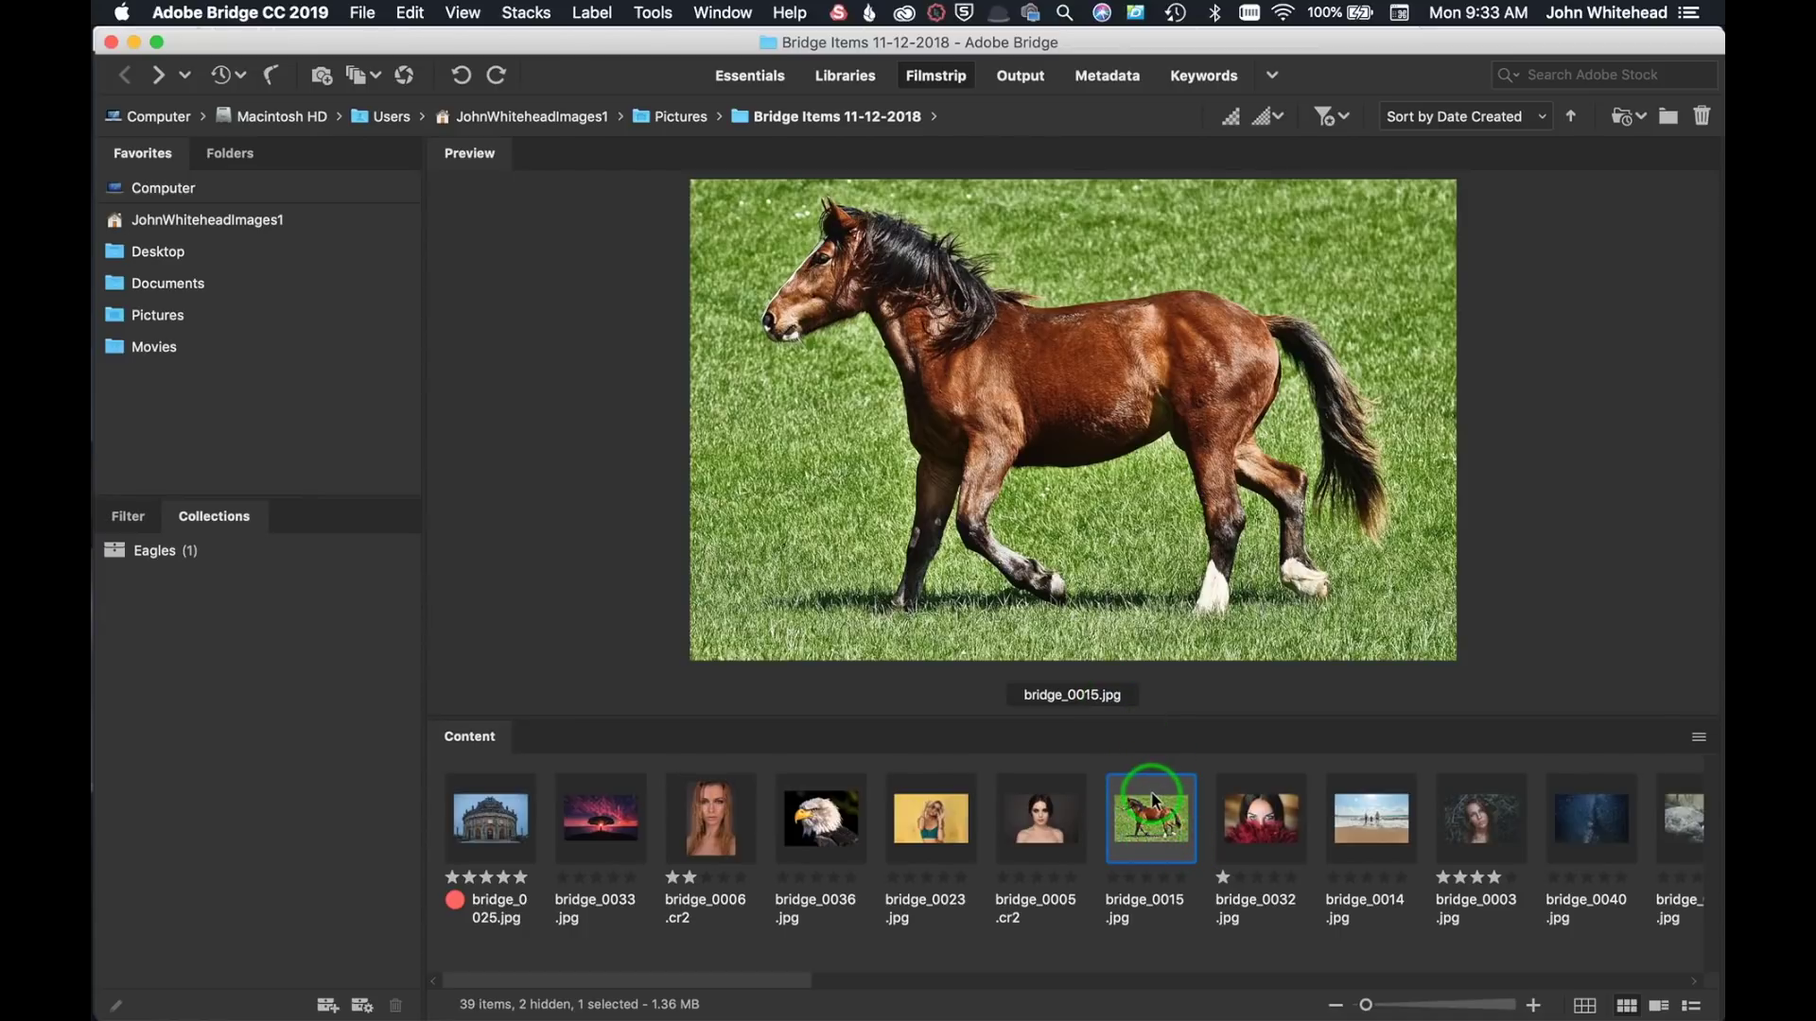
{"action": "left_click_drag", "start_coordinate": [1152, 833], "coordinate": [151, 559]}
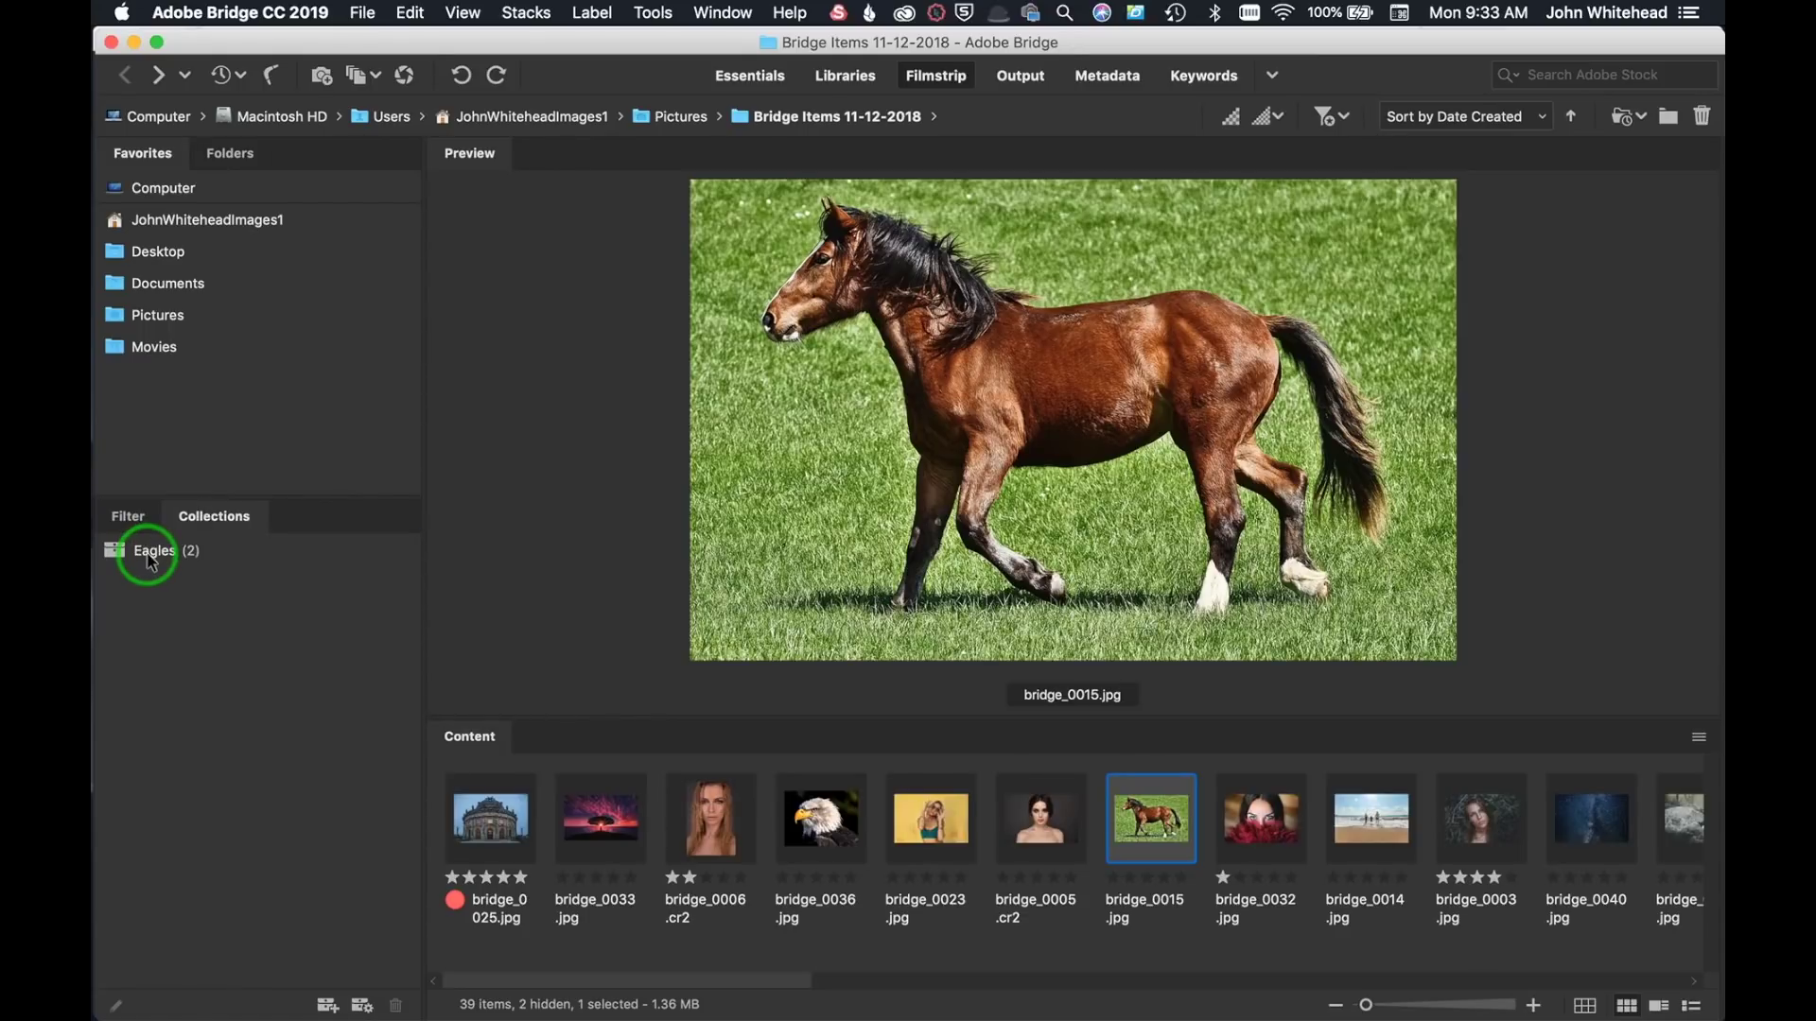
- Open the Eagles collection and preview the horse photo in it
{"action": "left_click", "coordinate": [151, 553]}
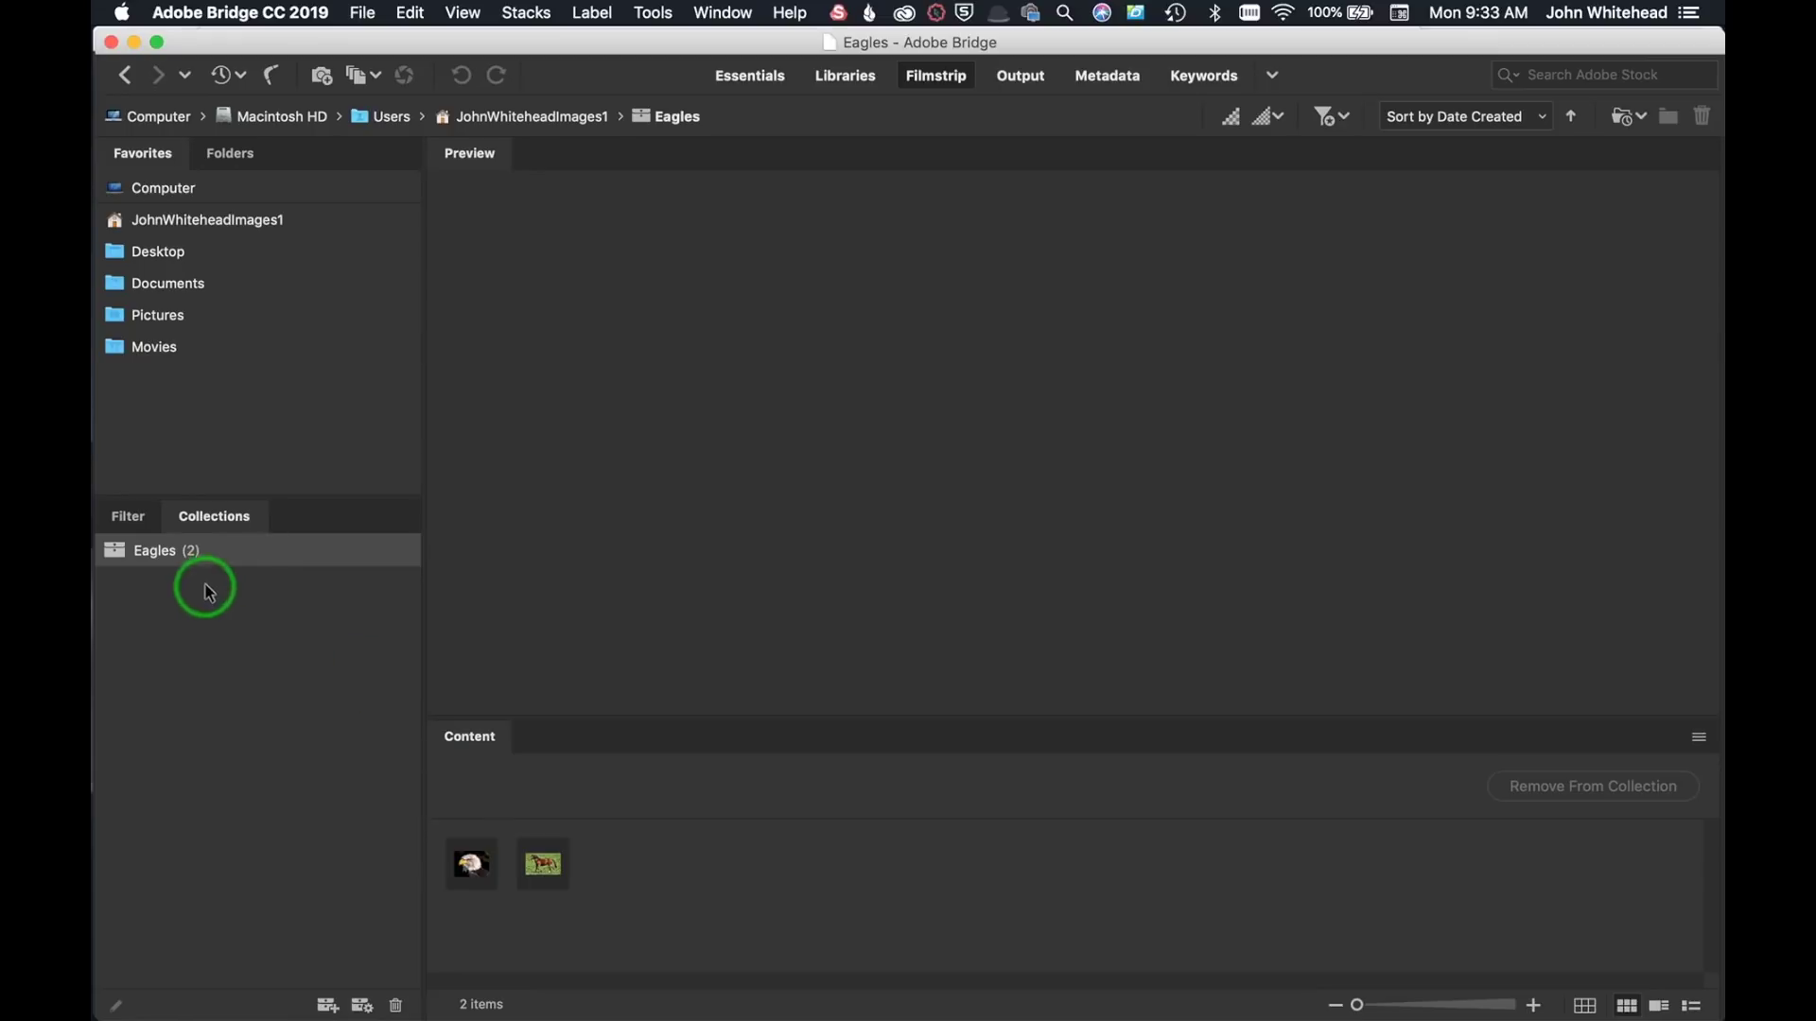
{"action": "left_click", "coordinate": [537, 866]}
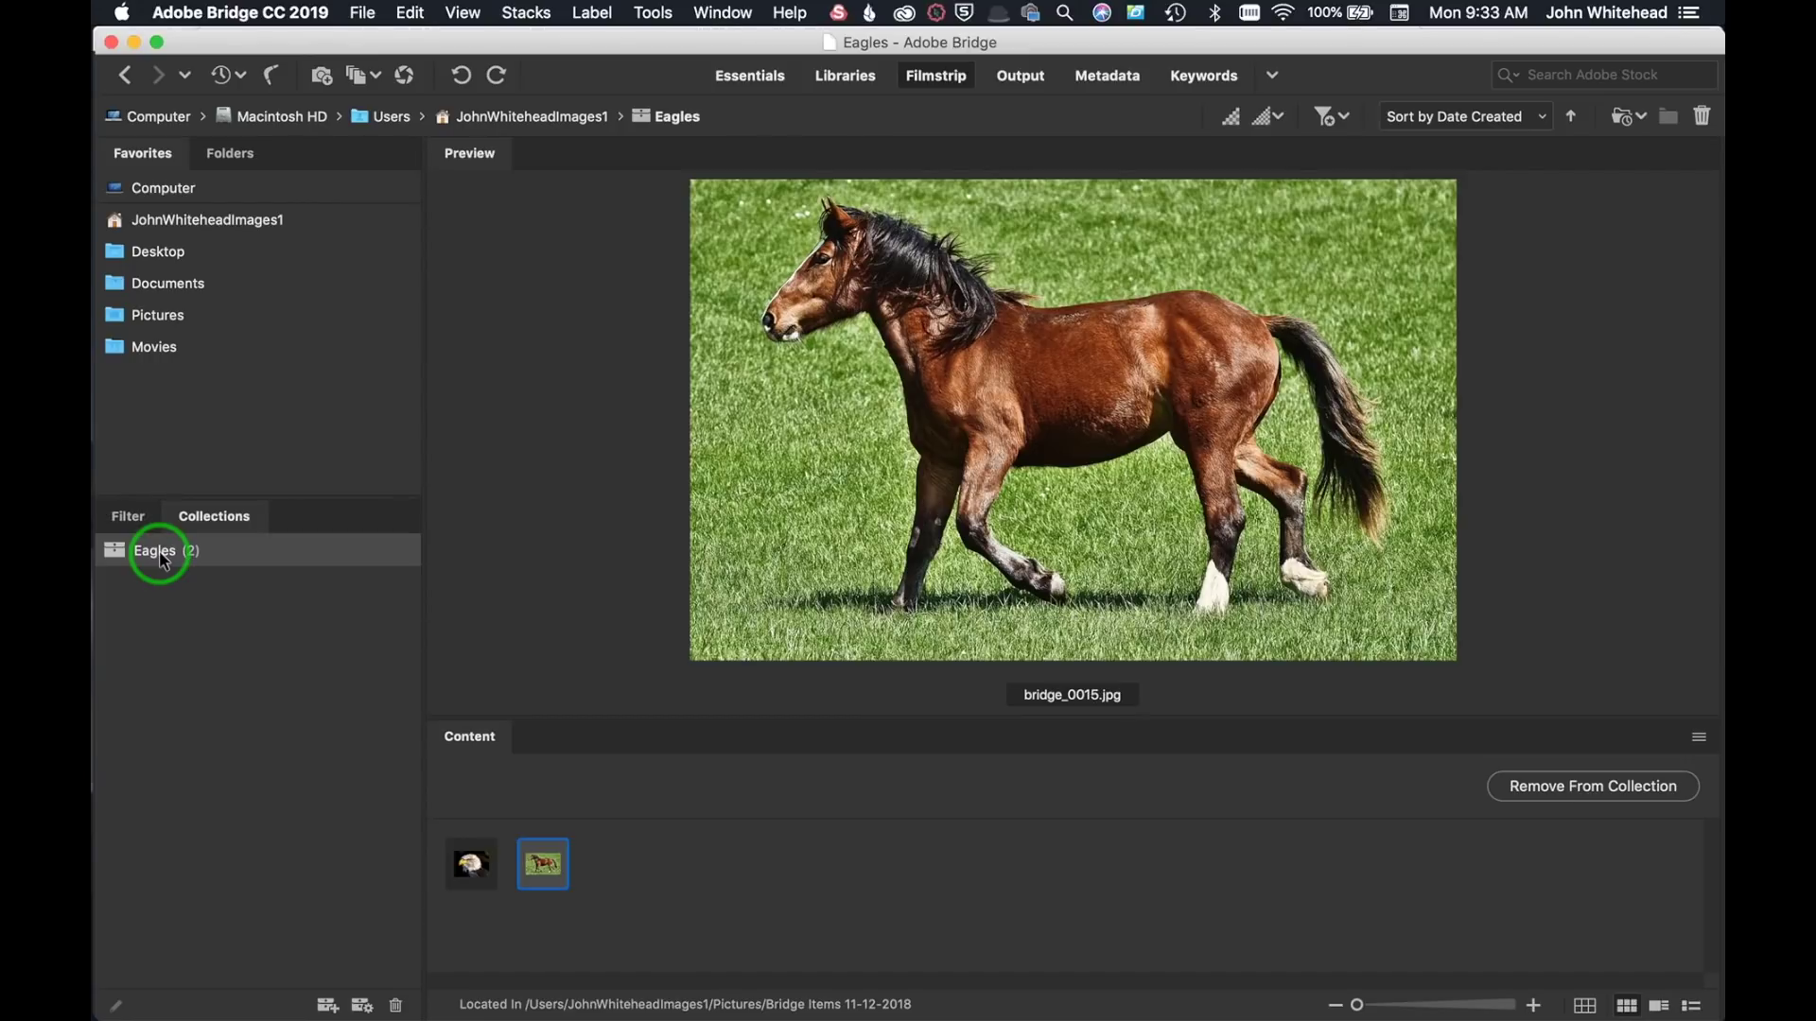
{"action": "left_click", "coordinate": [288, 905]}
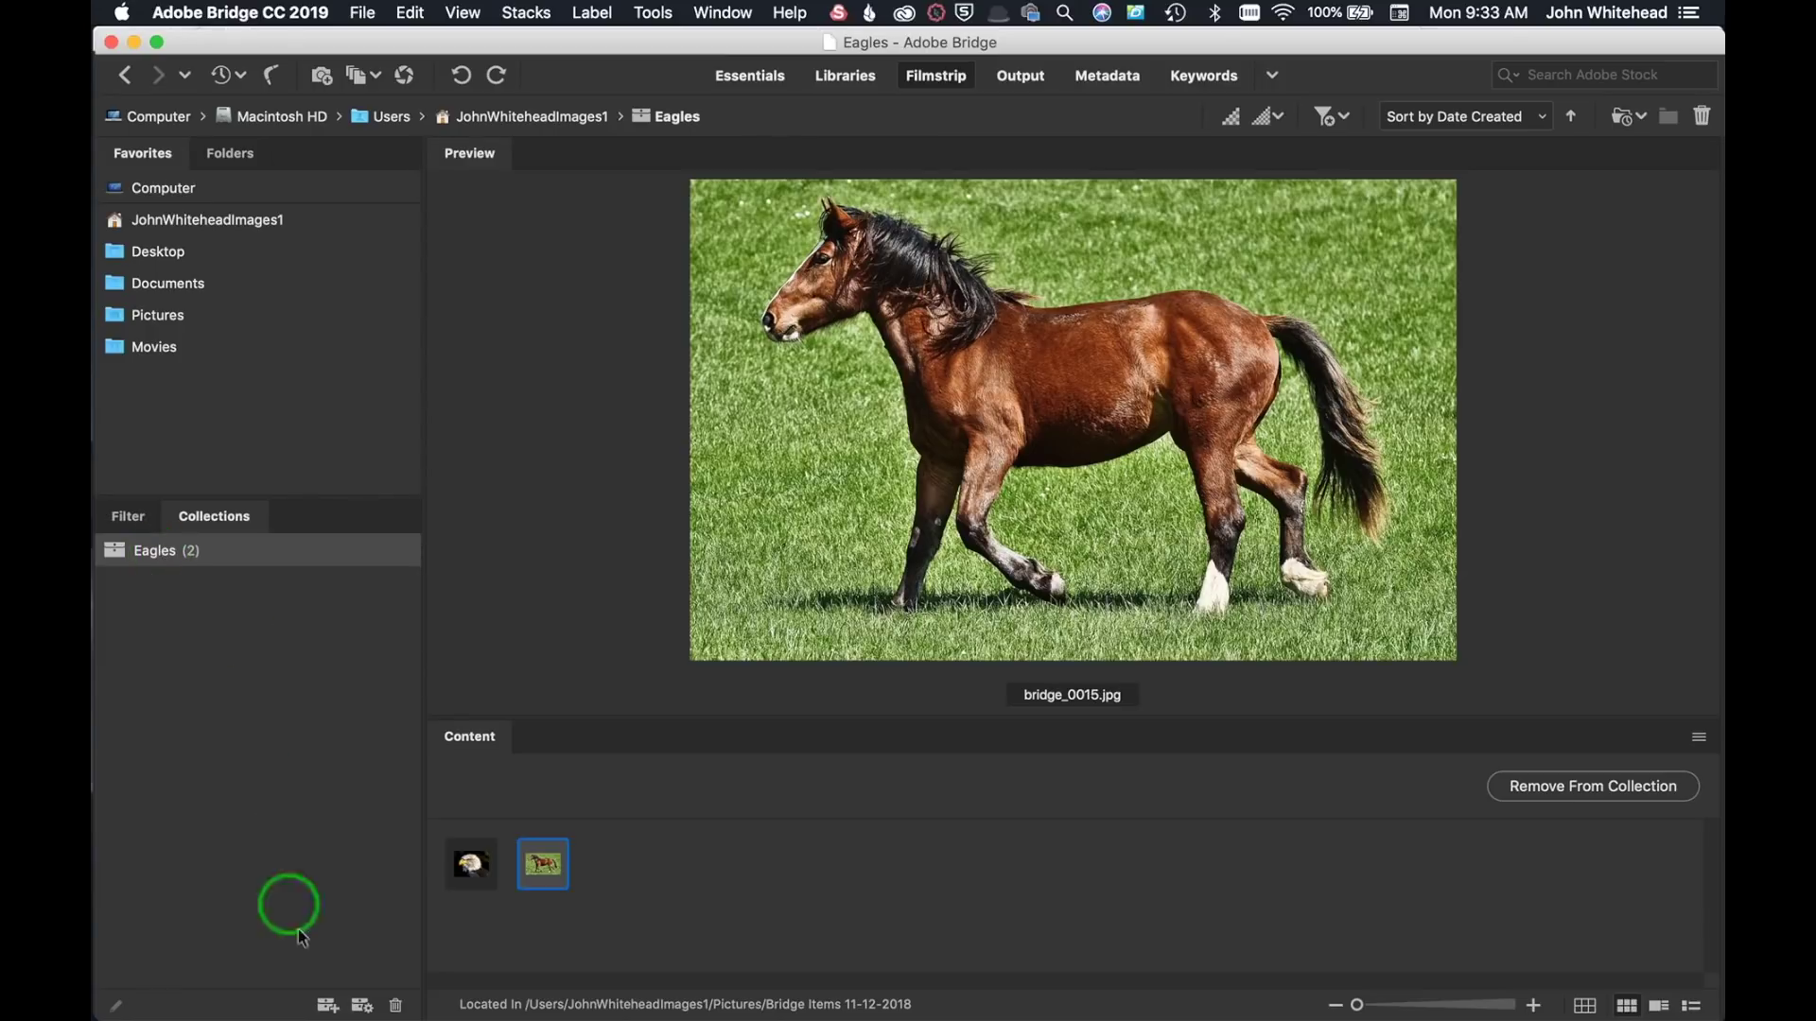
- Create a smart collection of files whose rating equals one star, including all subfolders and non-indexed files
{"action": "left_click", "coordinate": [362, 1006]}
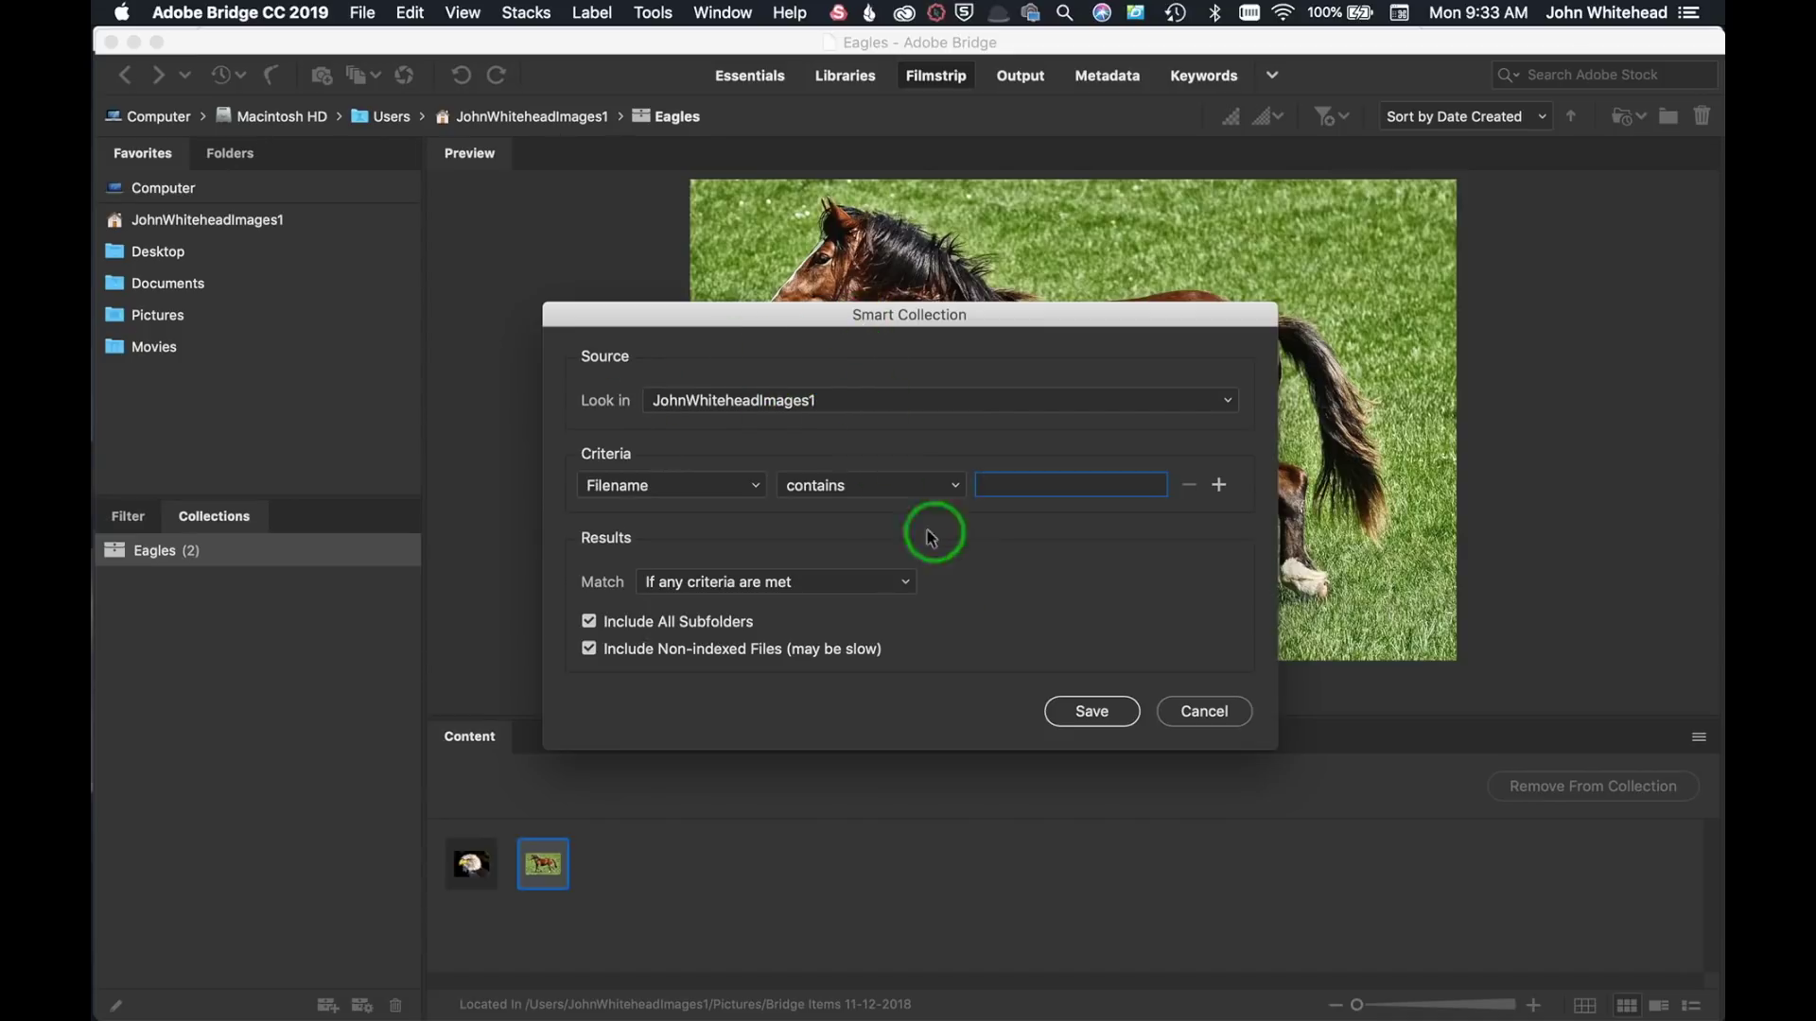
{"action": "left_click", "coordinate": [663, 493]}
{"action": "mouse_move", "coordinate": [689, 1006]}
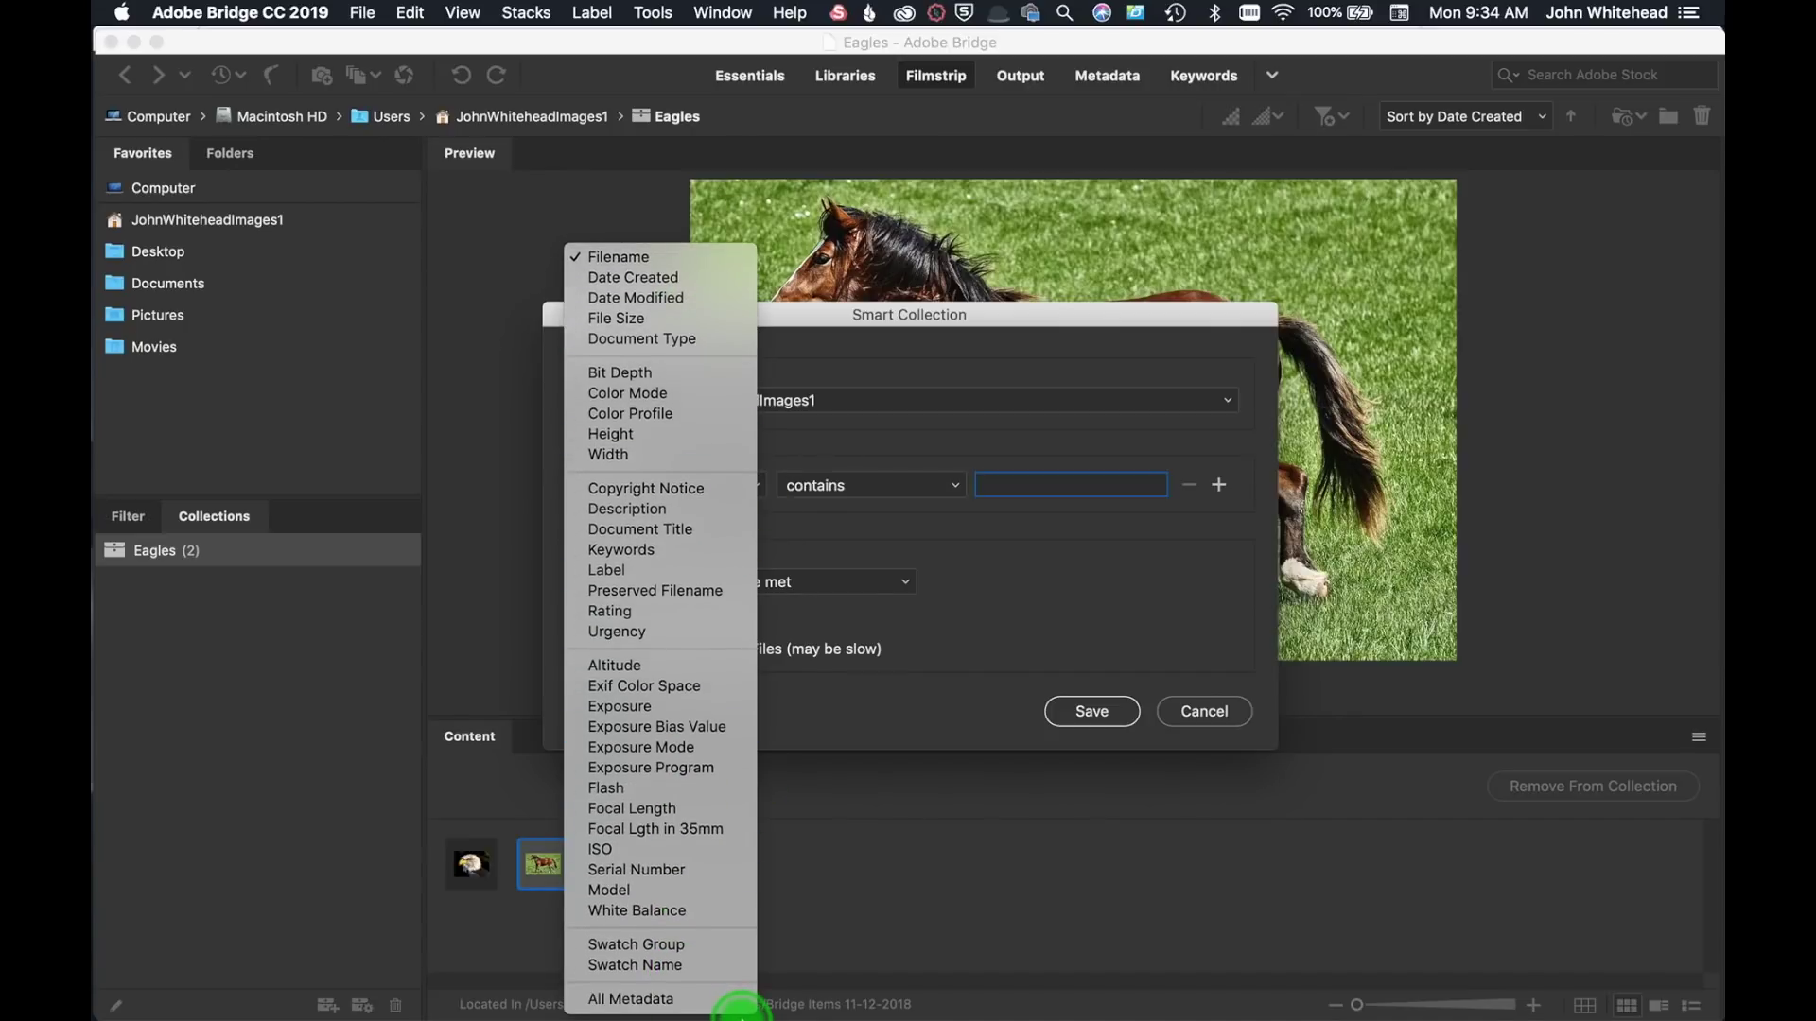
{"action": "left_click", "coordinate": [690, 611]}
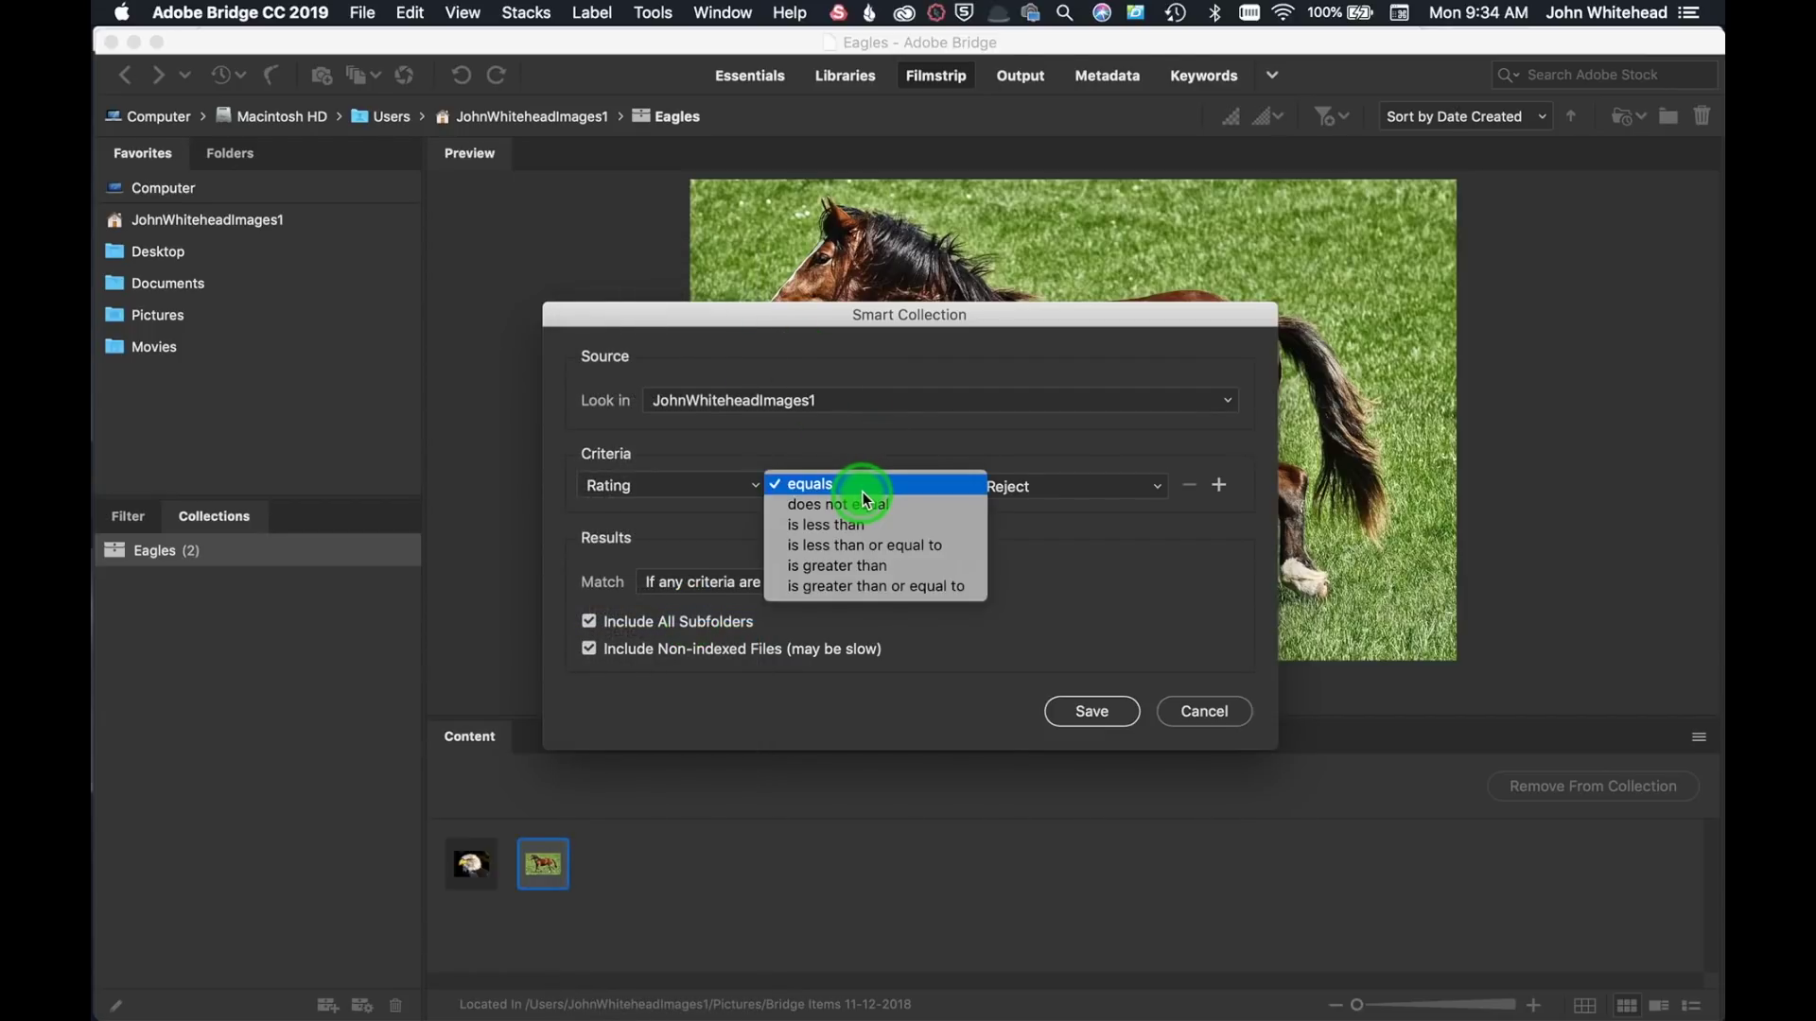
{"action": "left_click", "coordinate": [862, 491]}
{"action": "left_click", "coordinate": [1084, 499]}
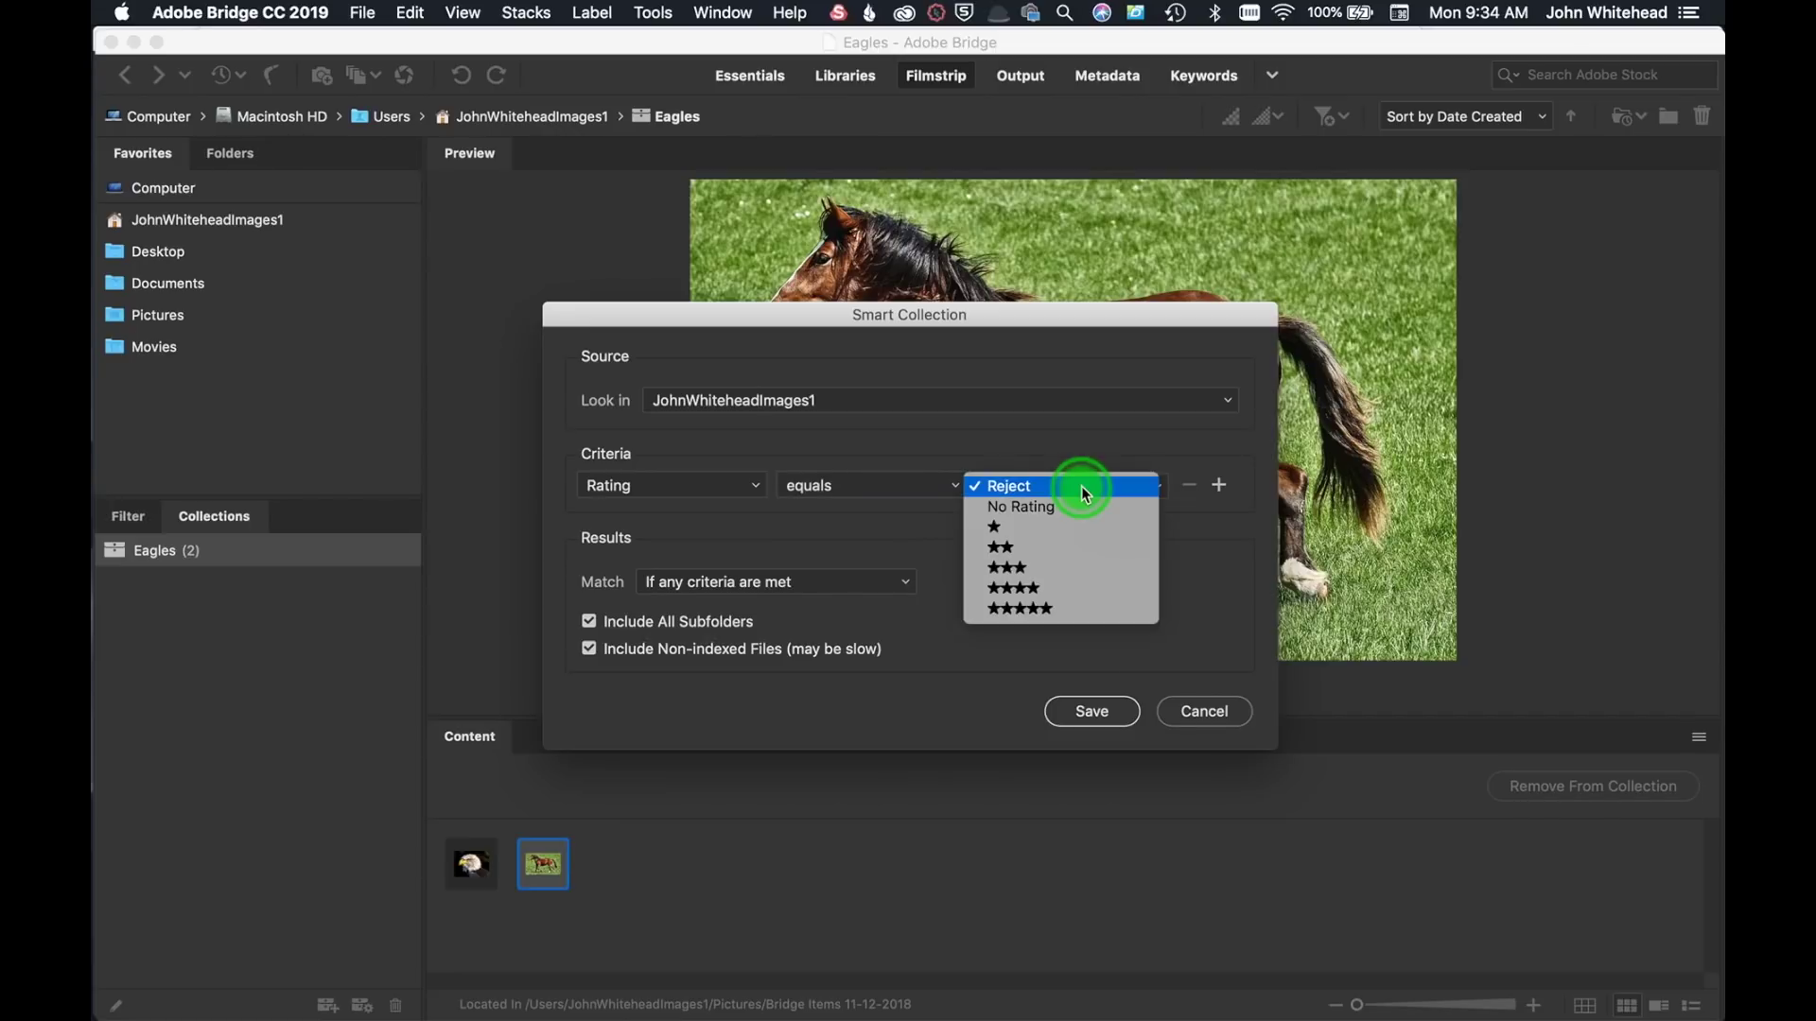
{"action": "left_click", "coordinate": [1081, 526]}
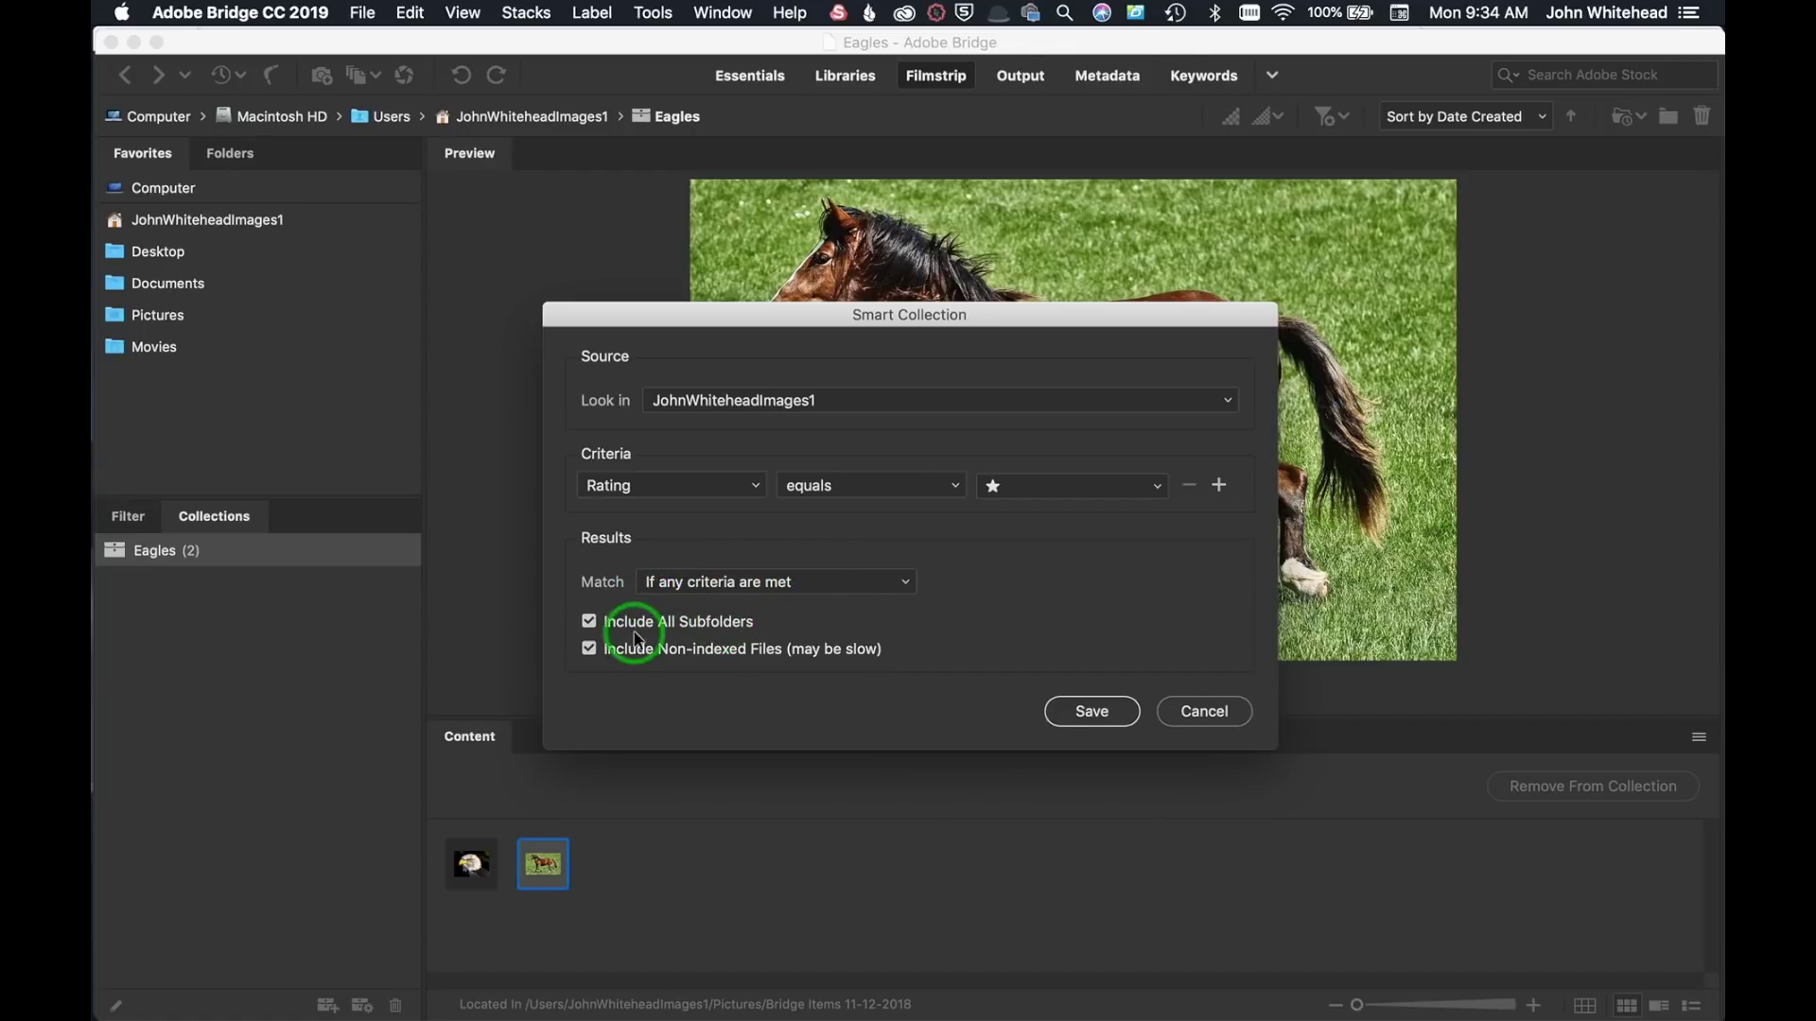
{"action": "left_click", "coordinate": [587, 623]}
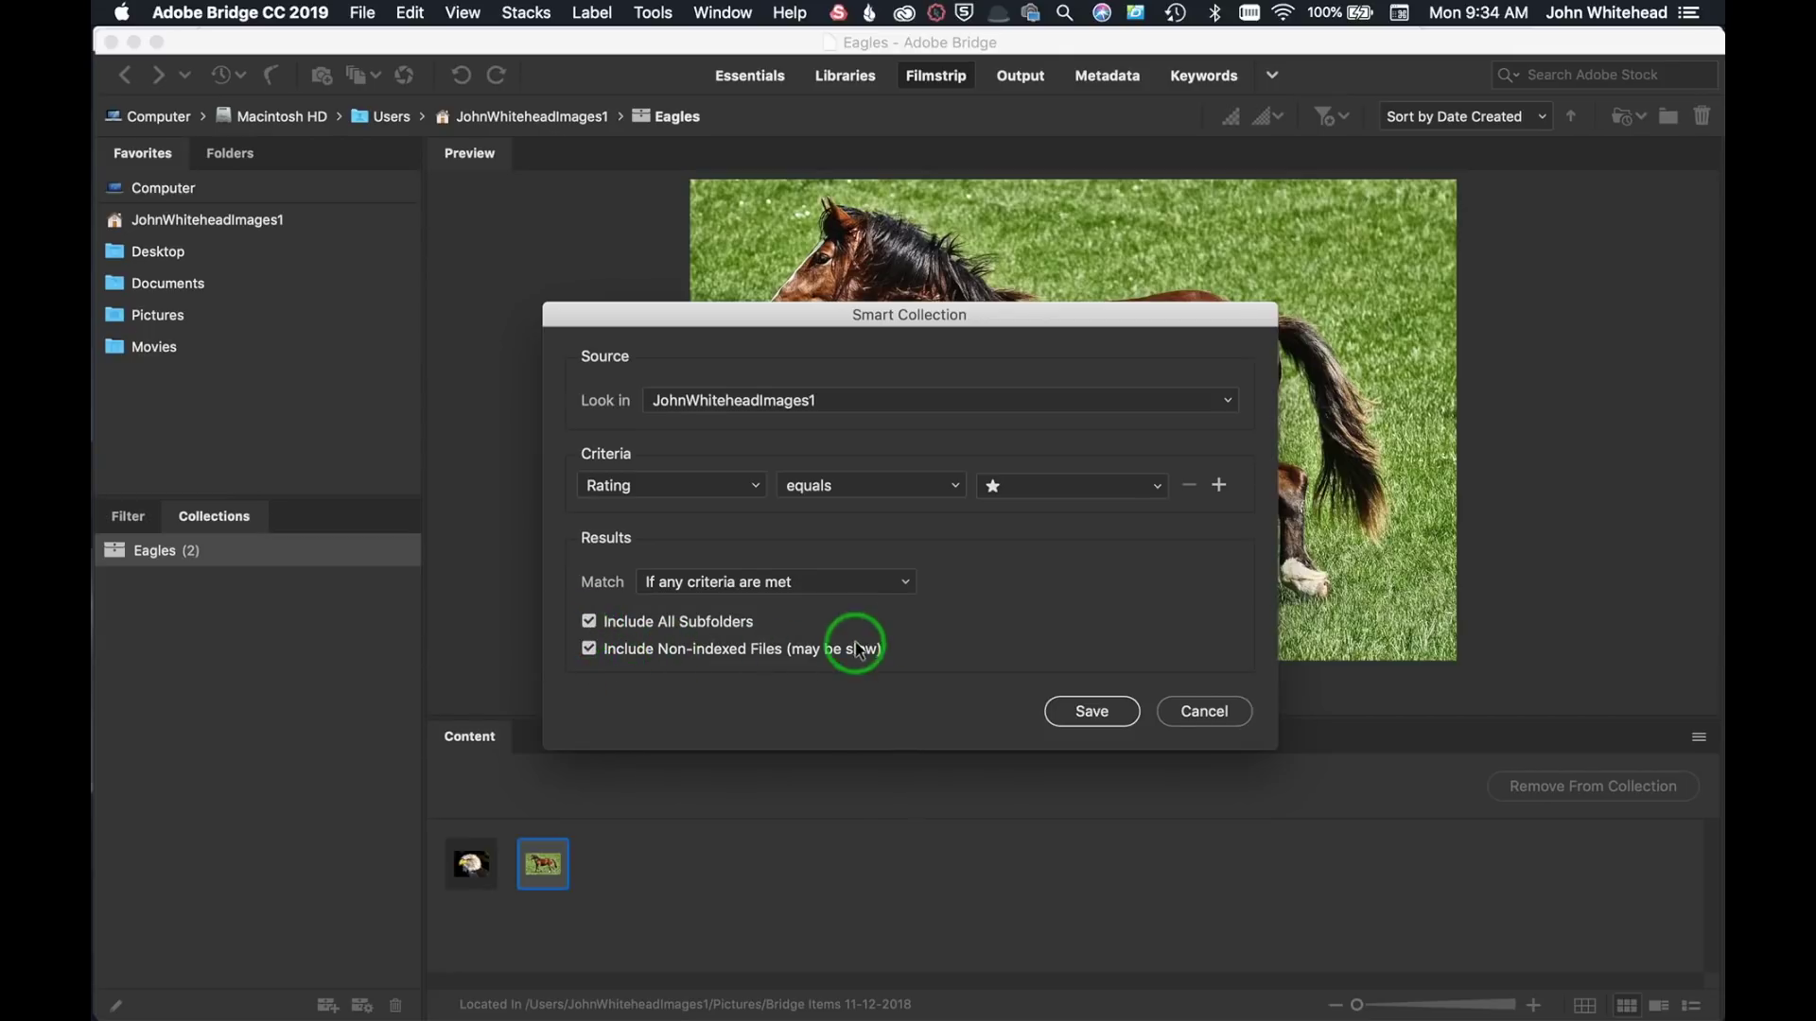
{"action": "left_click", "coordinate": [1112, 716]}
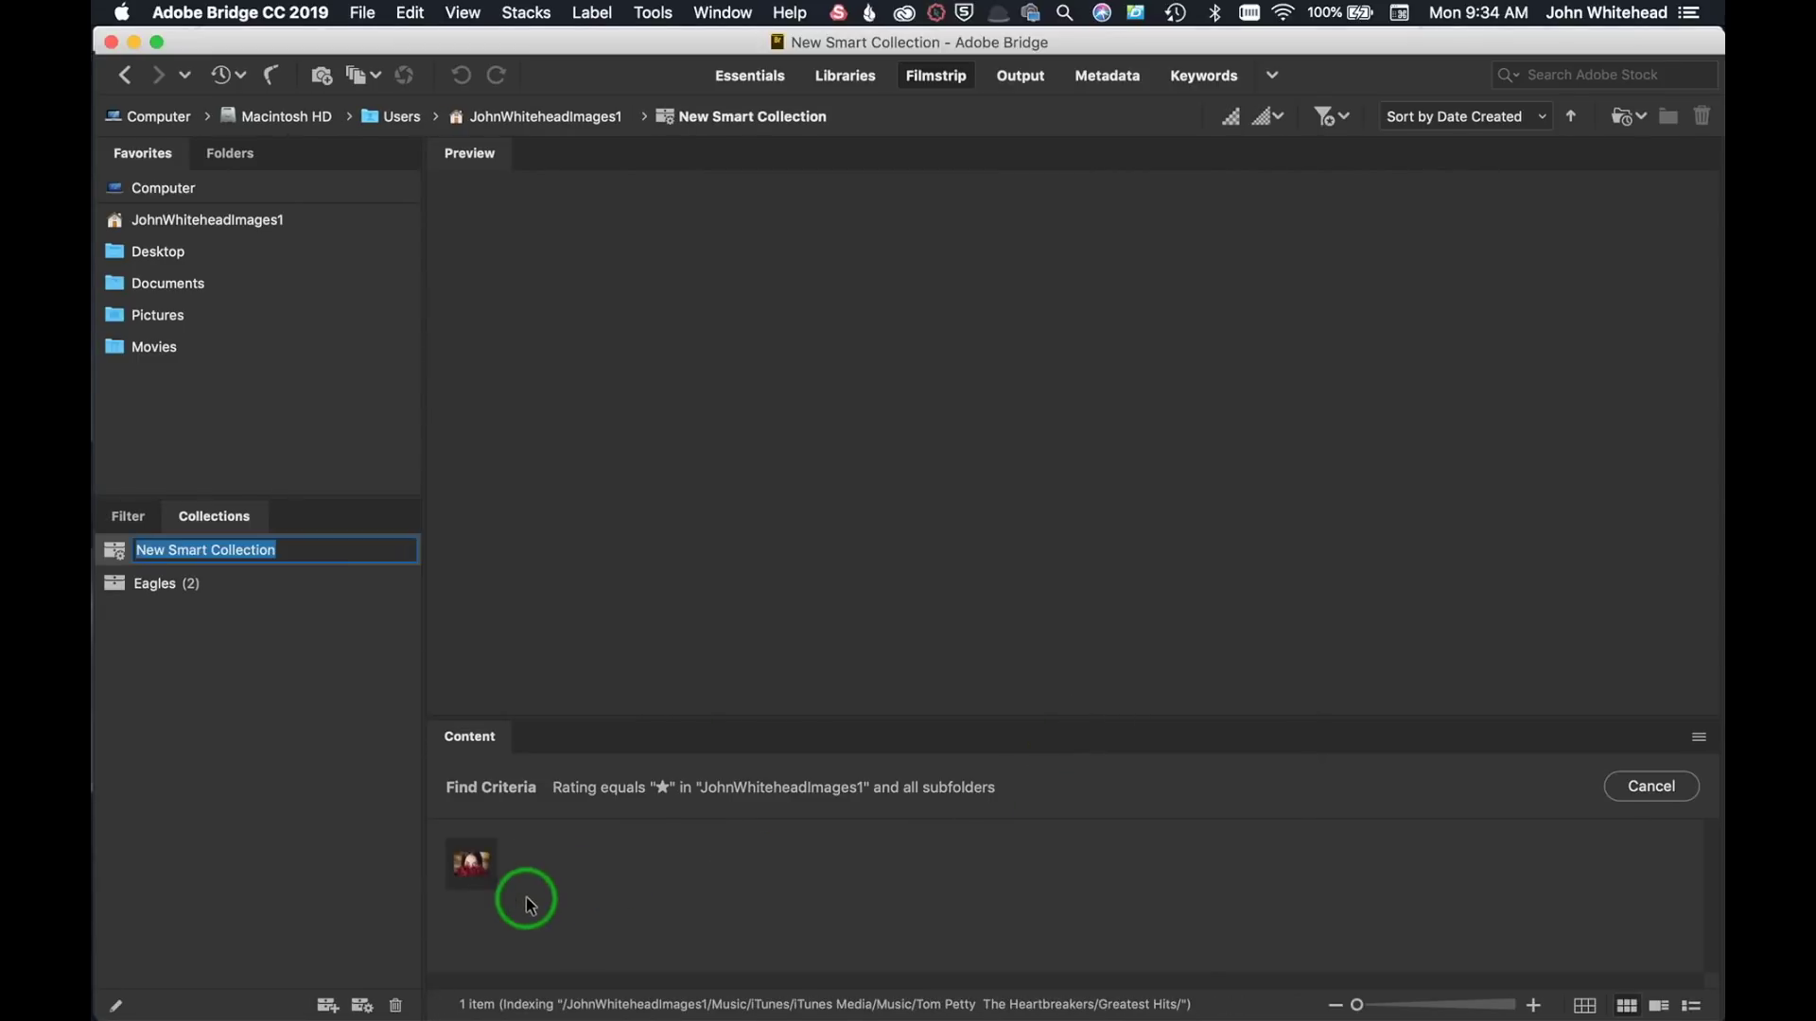
- Preview the photo in the new smart collection and rename the collection "one Star"
{"action": "left_click", "coordinate": [469, 868]}
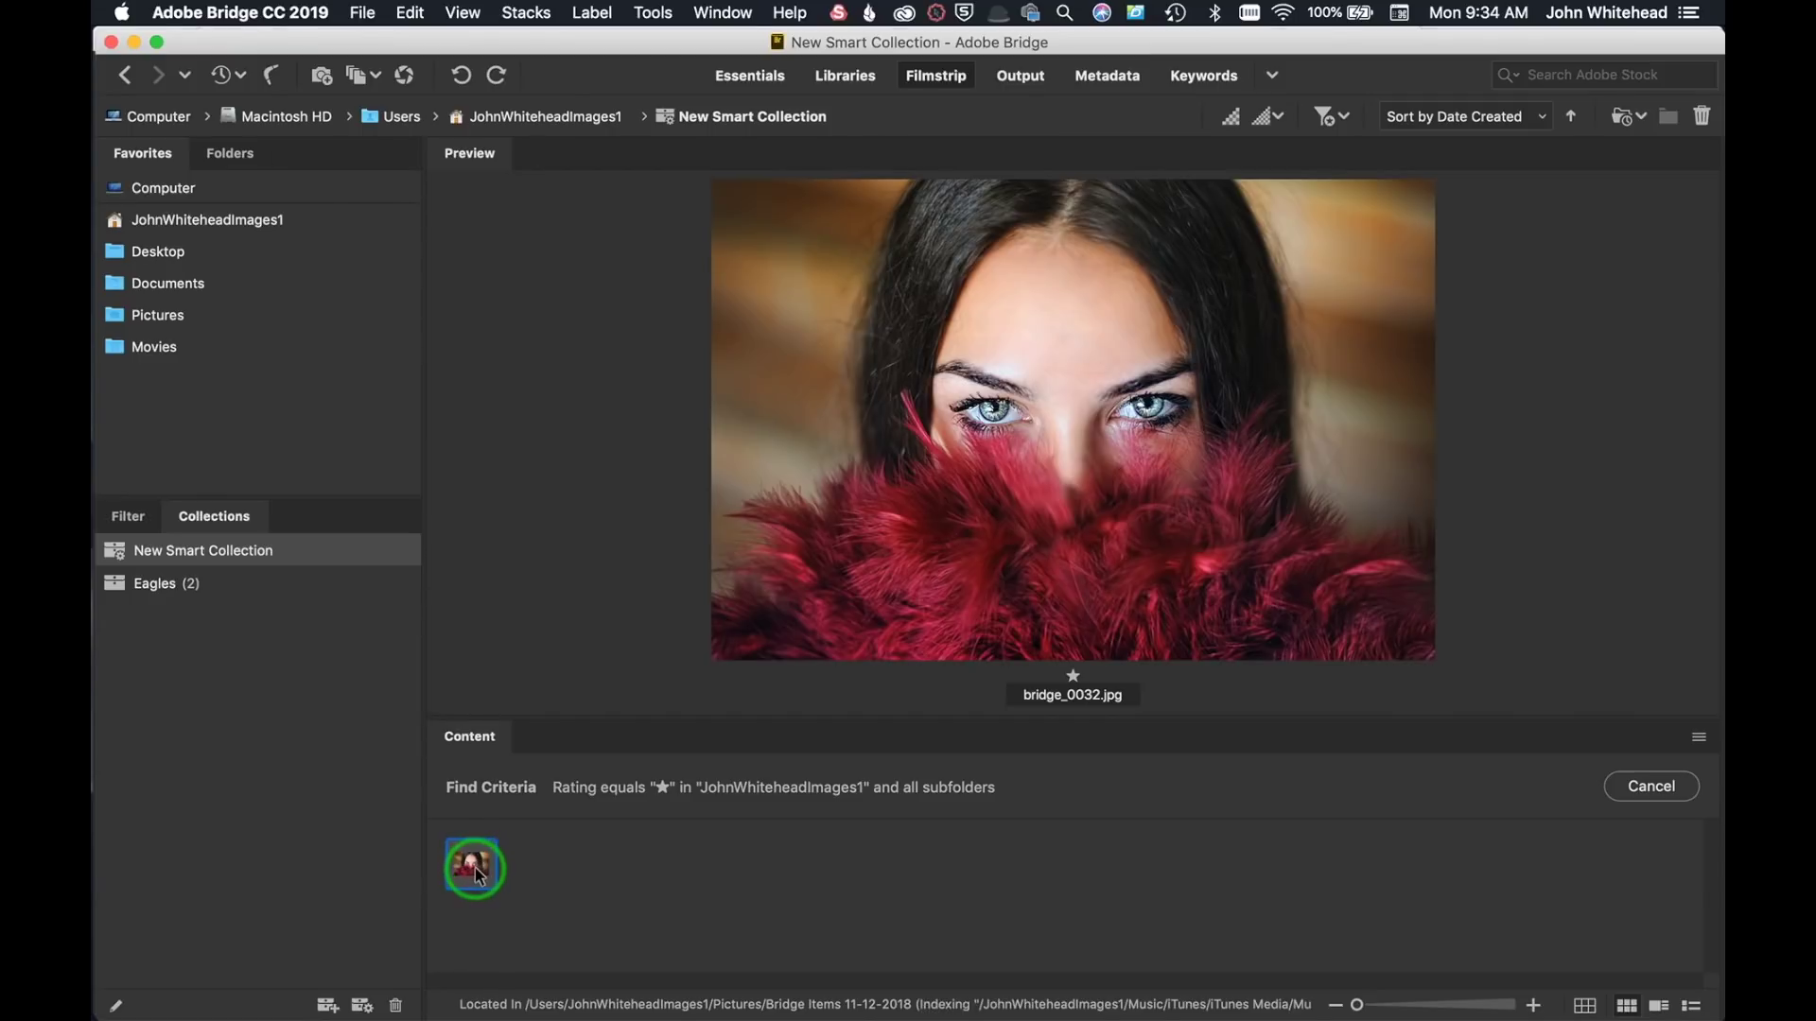
{"action": "double_click", "coordinate": [197, 554]}
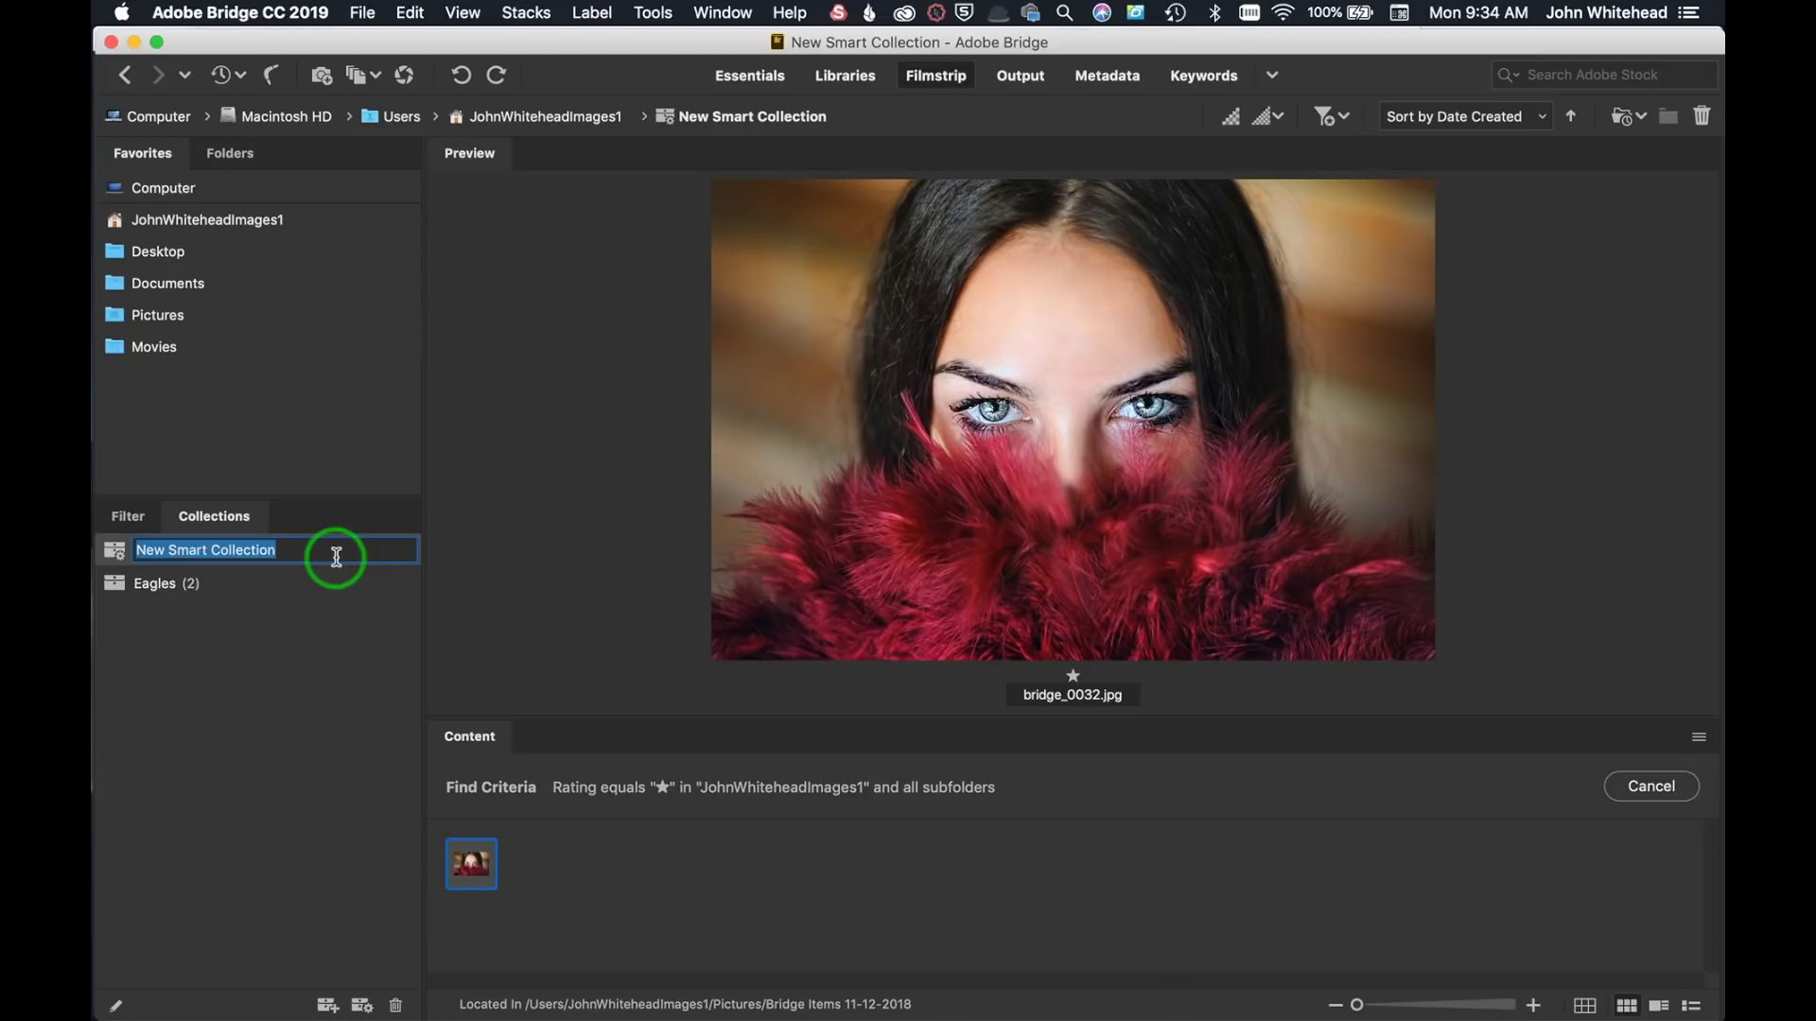
{"action": "type", "text": "one Star"}
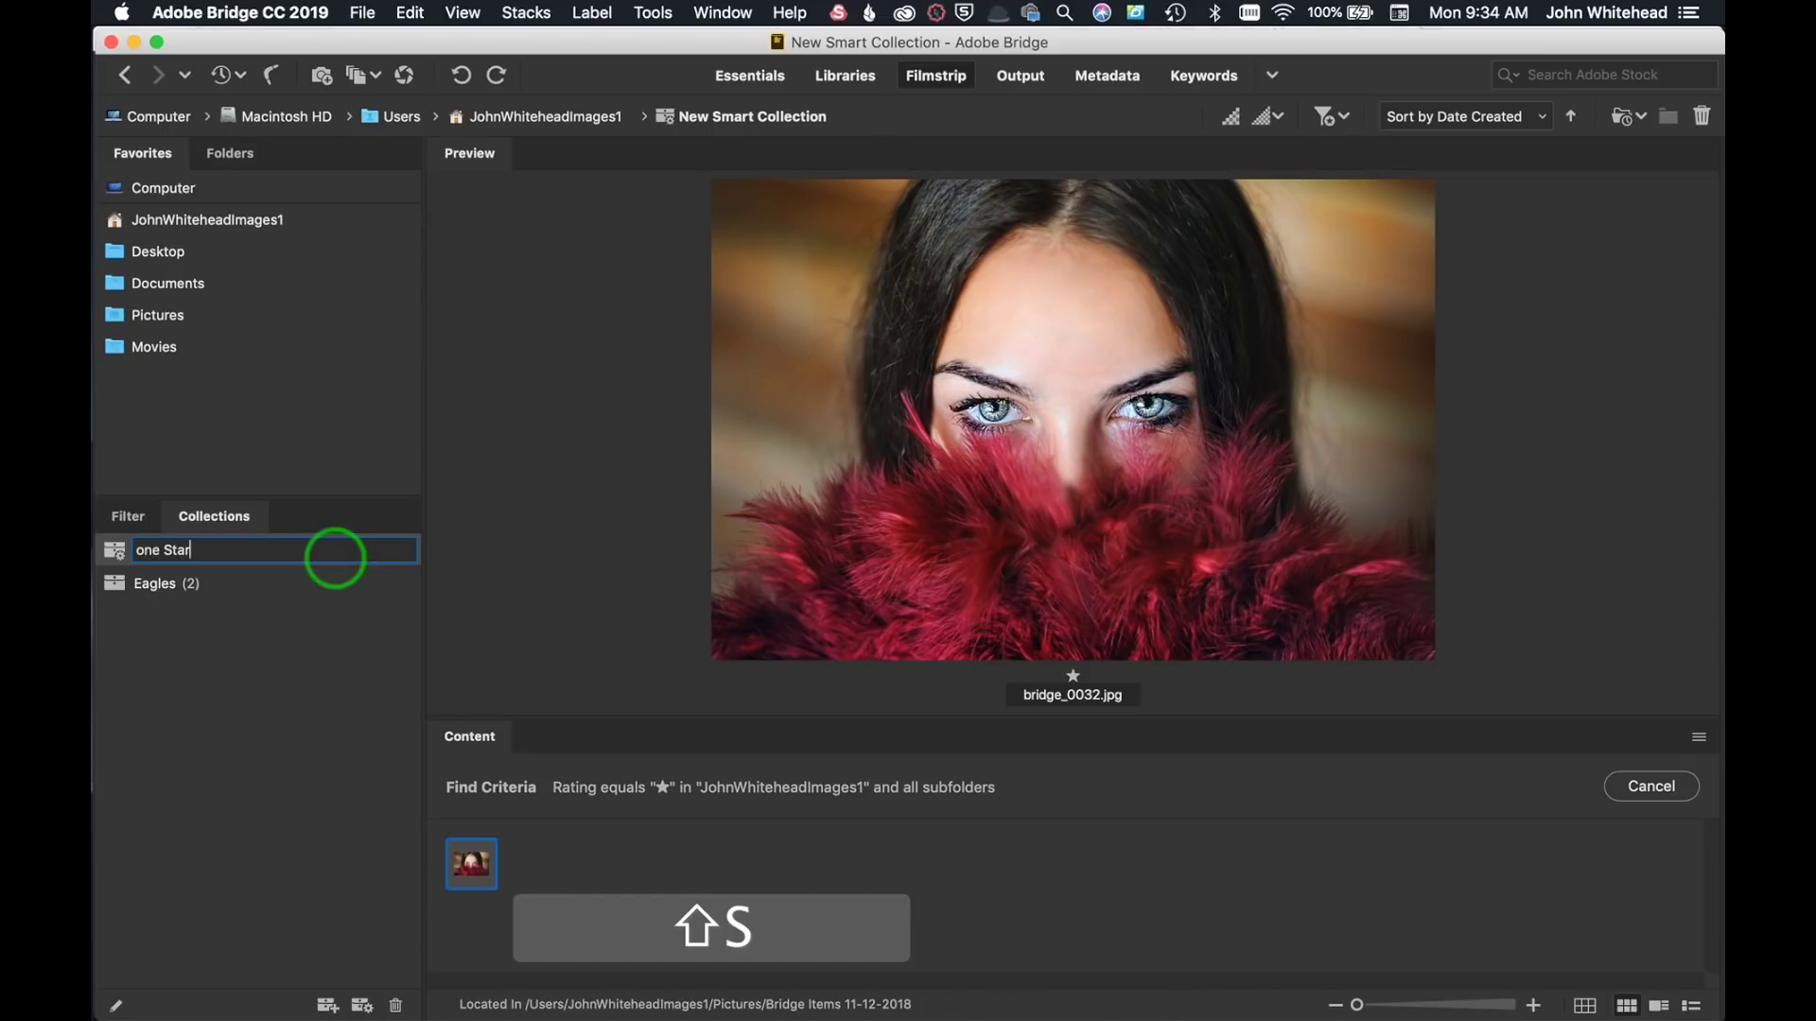
{"action": "key", "text": "Return"}
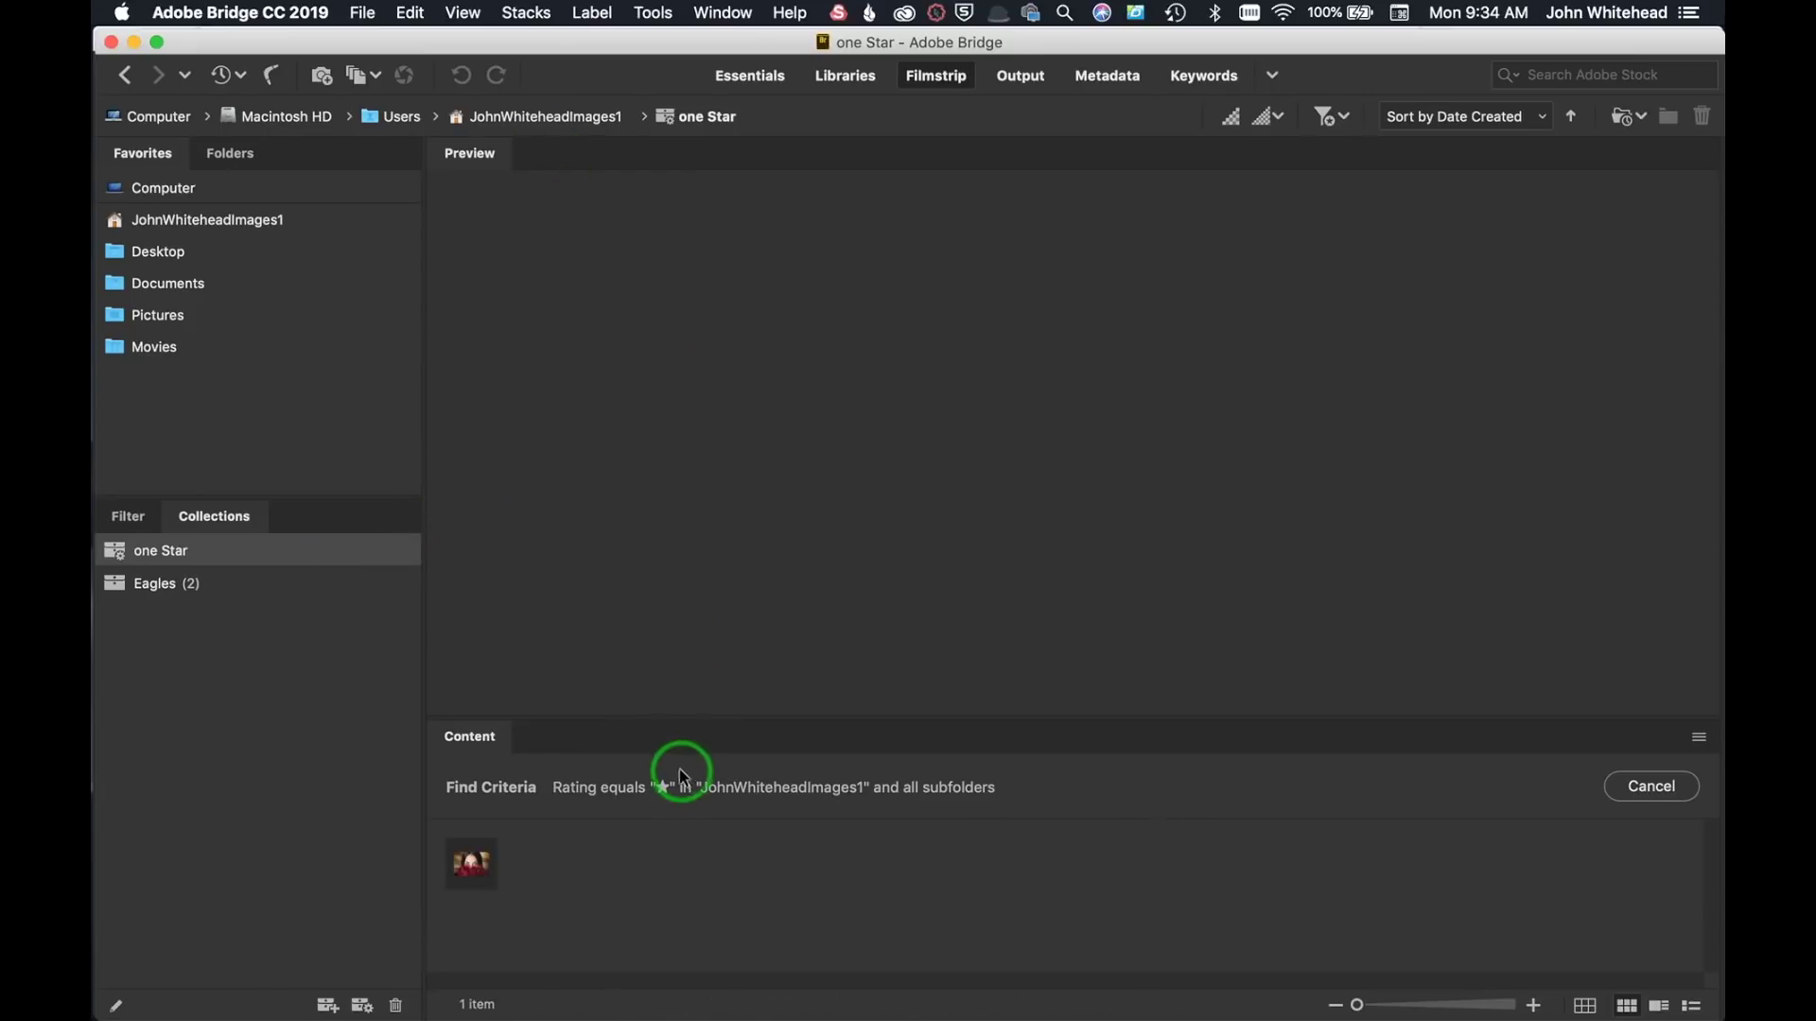
- Rate bridge_0023.jpg one star in the Bridge Items 11-12-2018 folder and preview it in the one Star collection
{"action": "left_click", "coordinate": [123, 75]}
{"action": "left_click", "coordinate": [124, 75]}
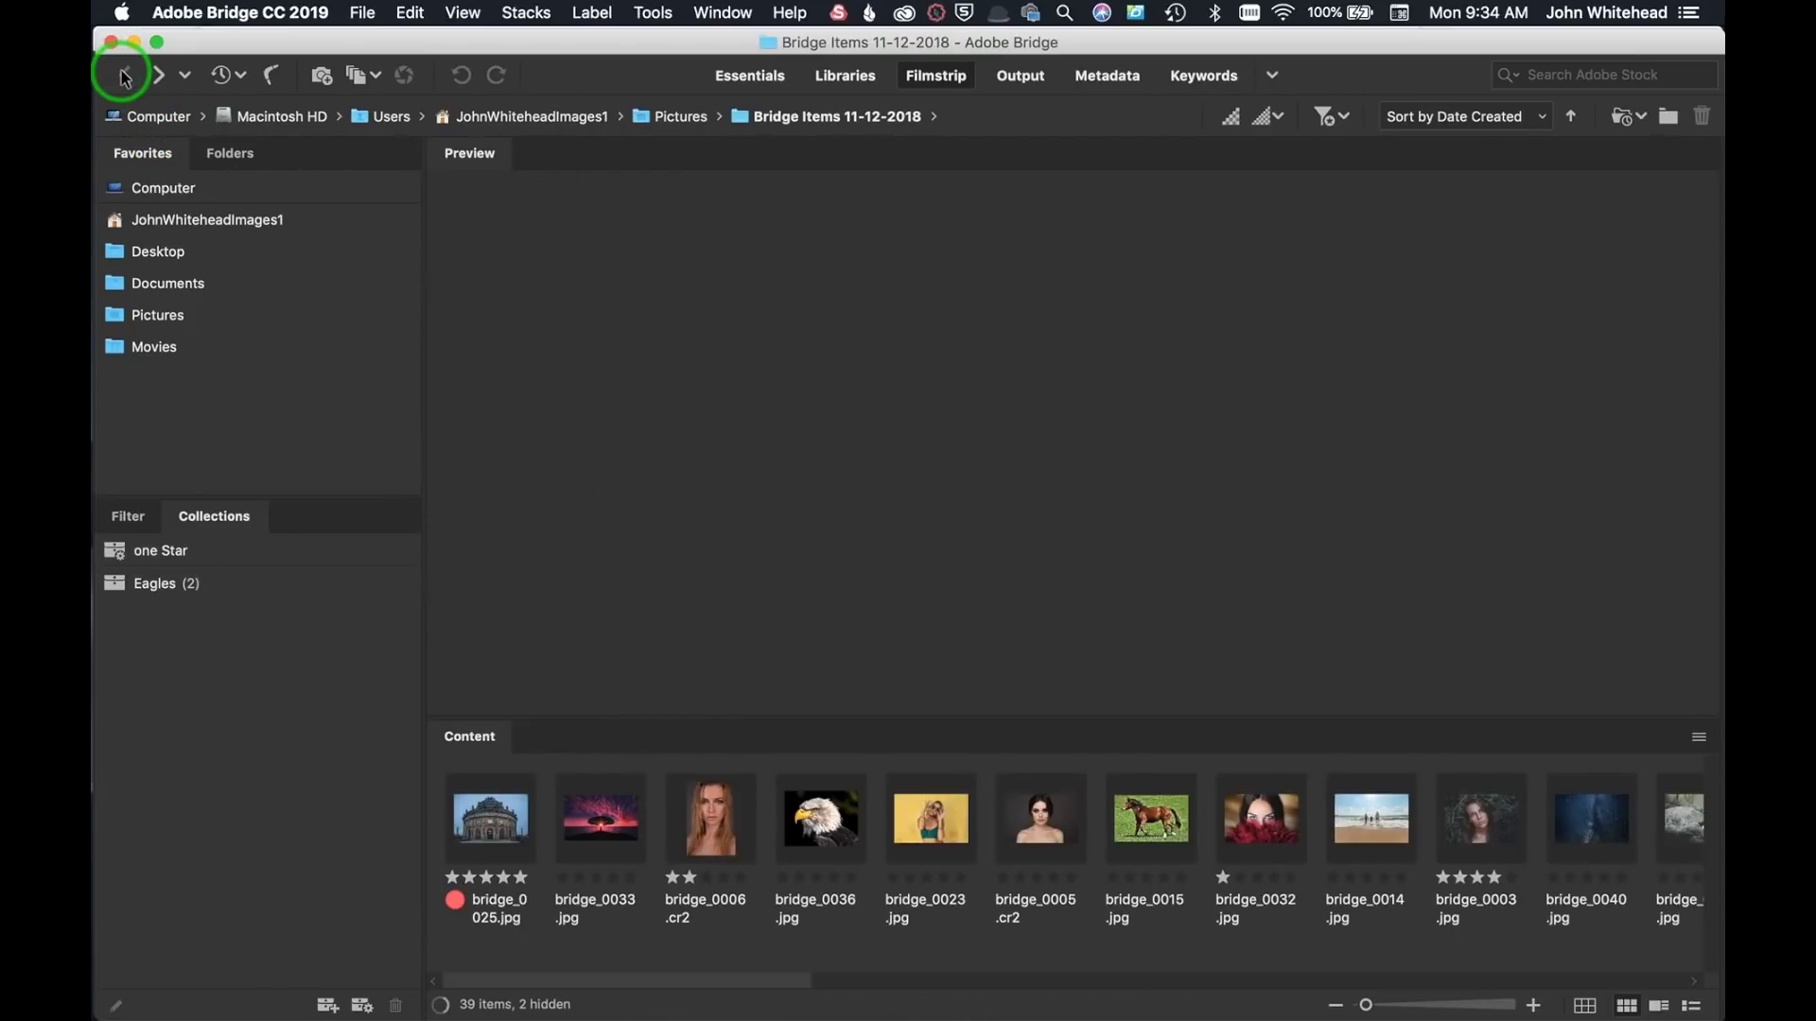
{"action": "left_click", "coordinate": [945, 819]}
{"action": "key", "text": "super+1"}
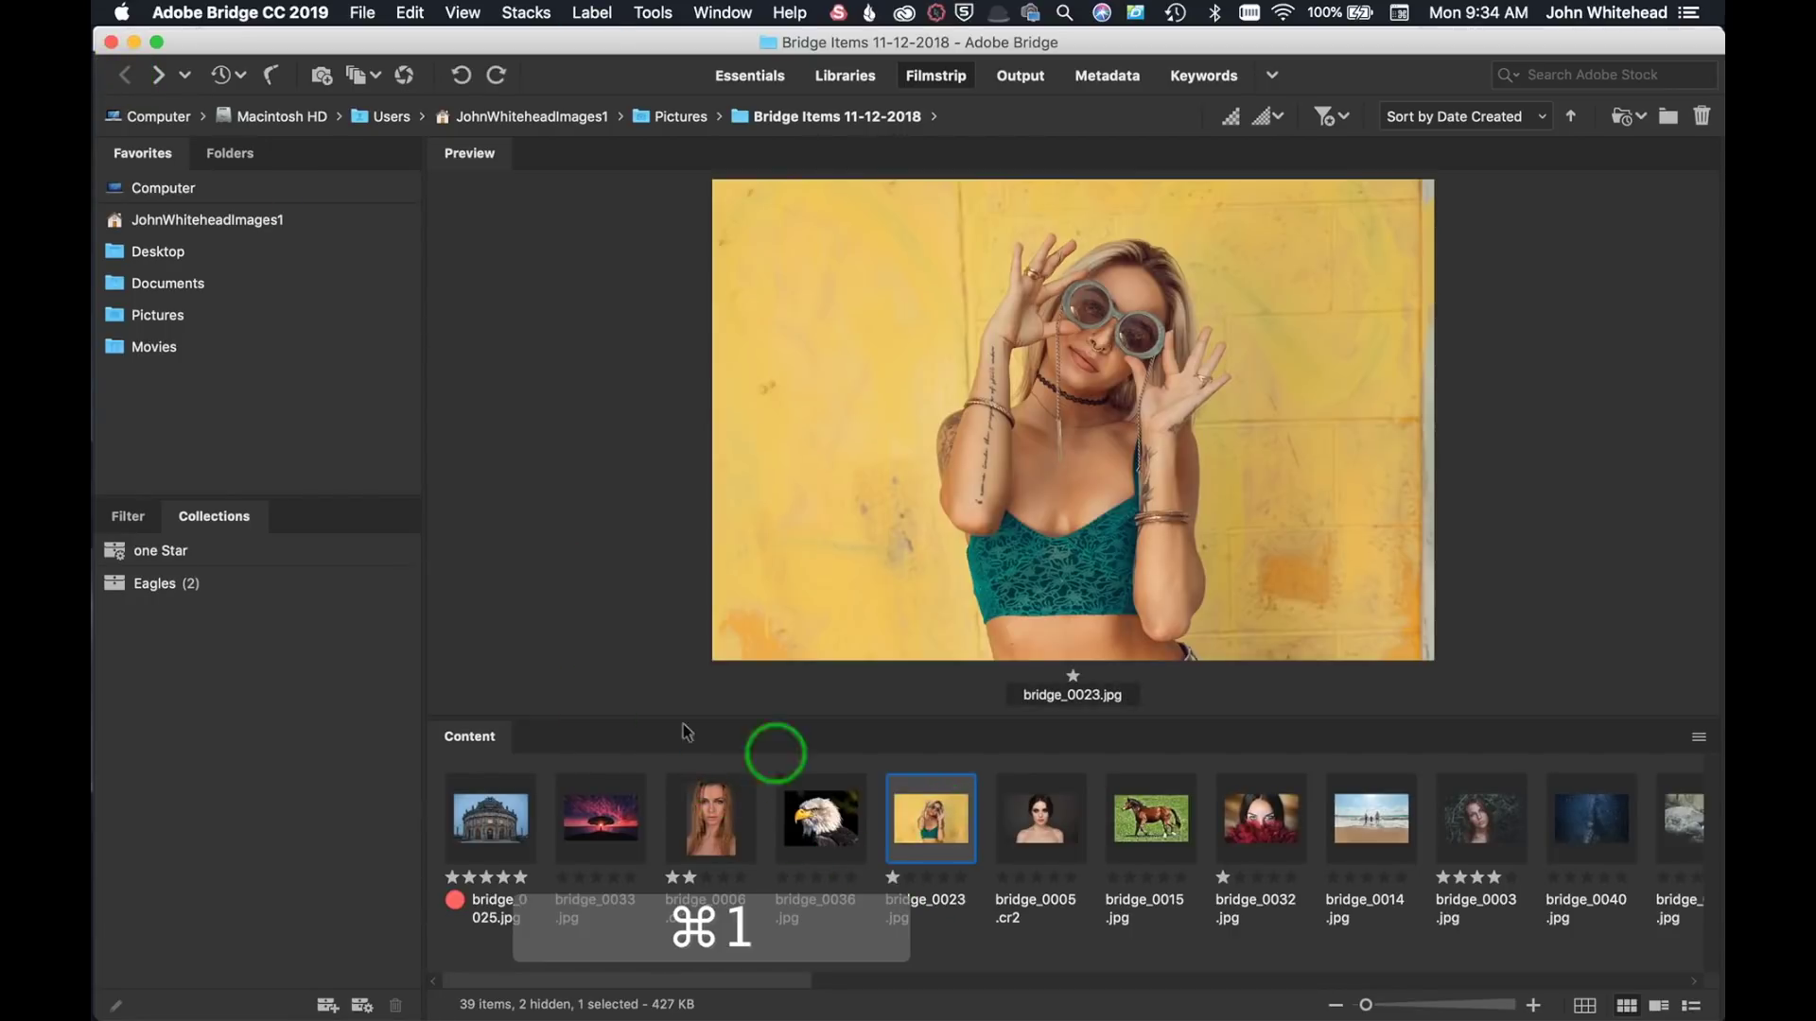
{"action": "left_click", "coordinate": [156, 554]}
{"action": "left_click", "coordinate": [470, 870]}
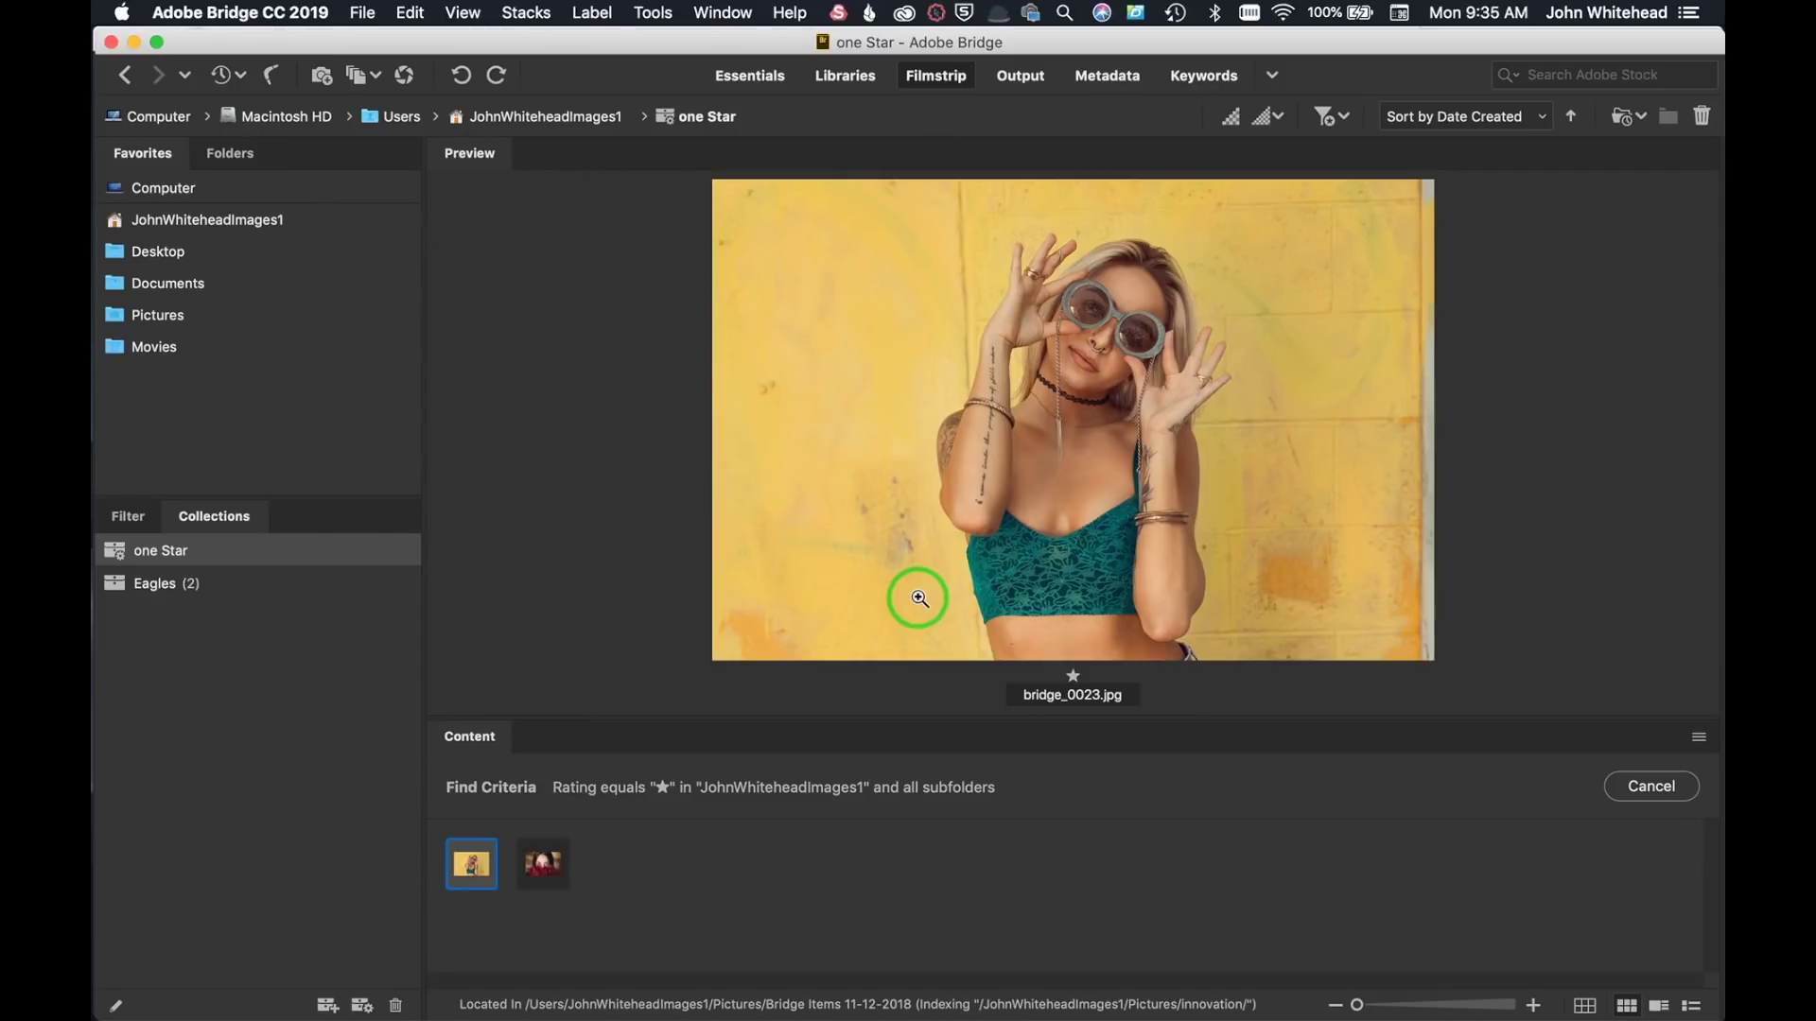
- Switch to the Libraries workspace and enlarge the metadata area to show more of the photo's properties
{"action": "key", "text": "super+F2"}
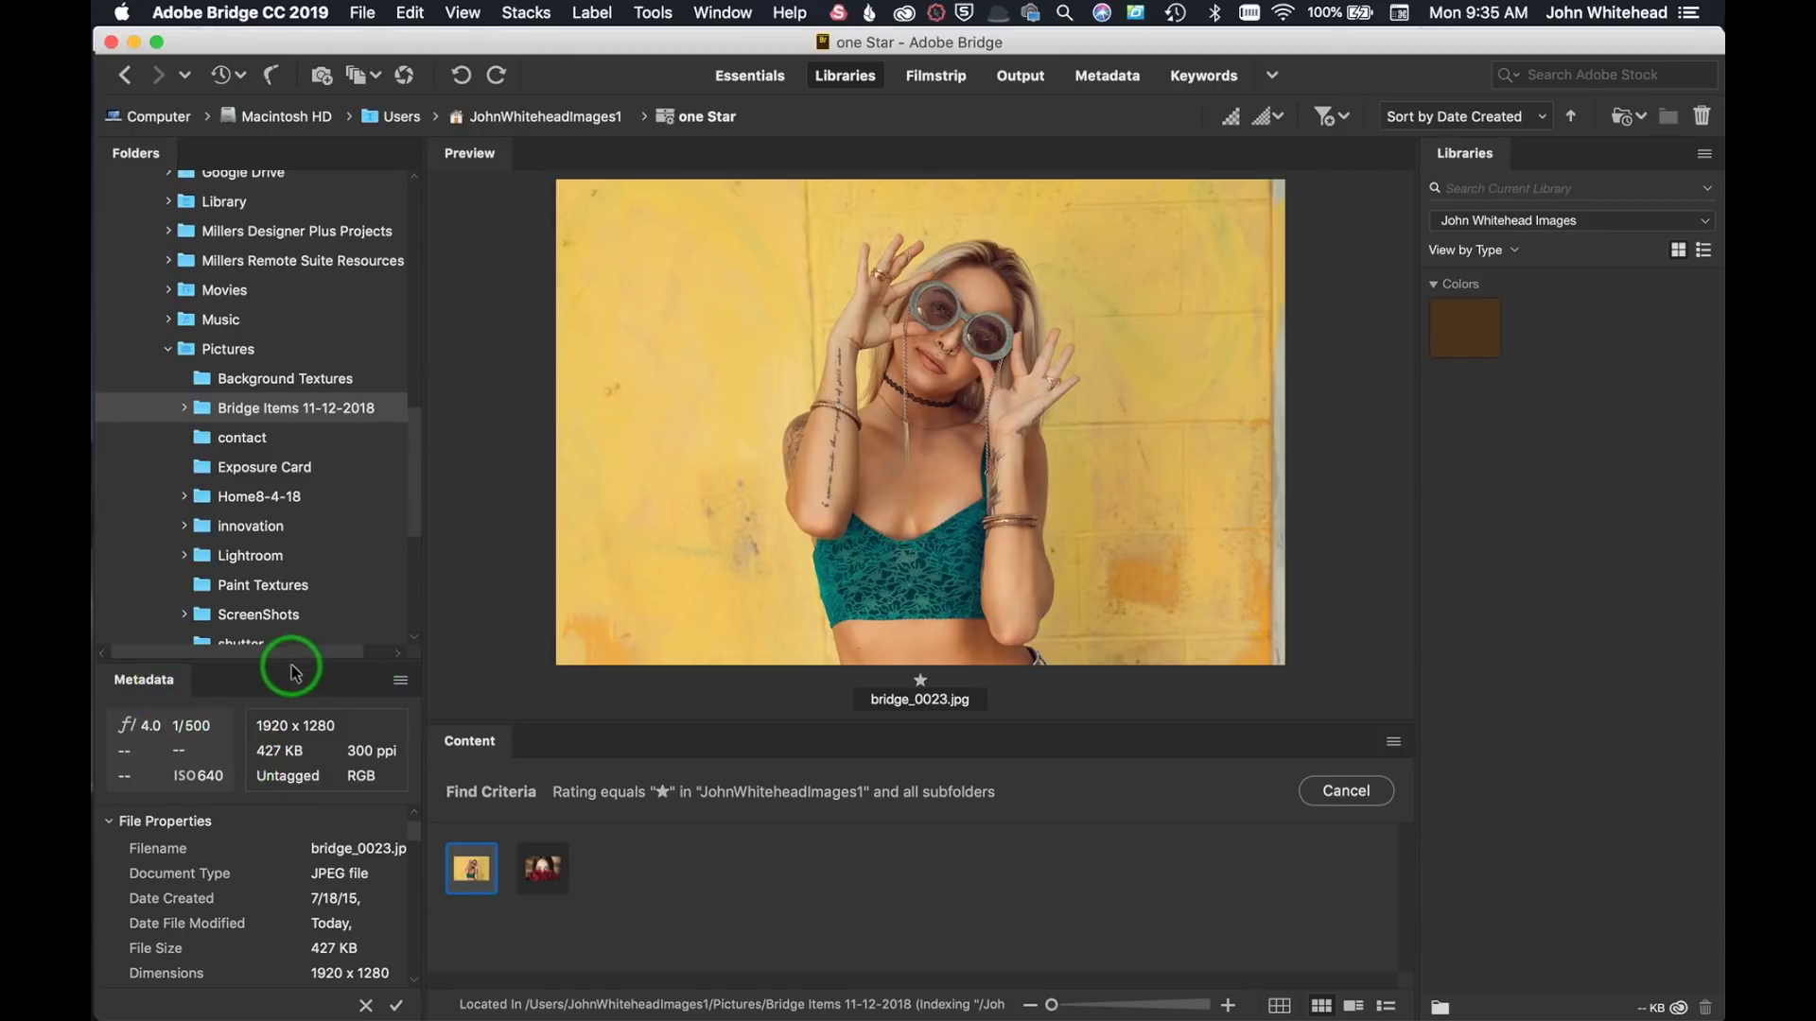
{"action": "left_click_drag", "start_coordinate": [289, 659], "coordinate": [285, 227]}
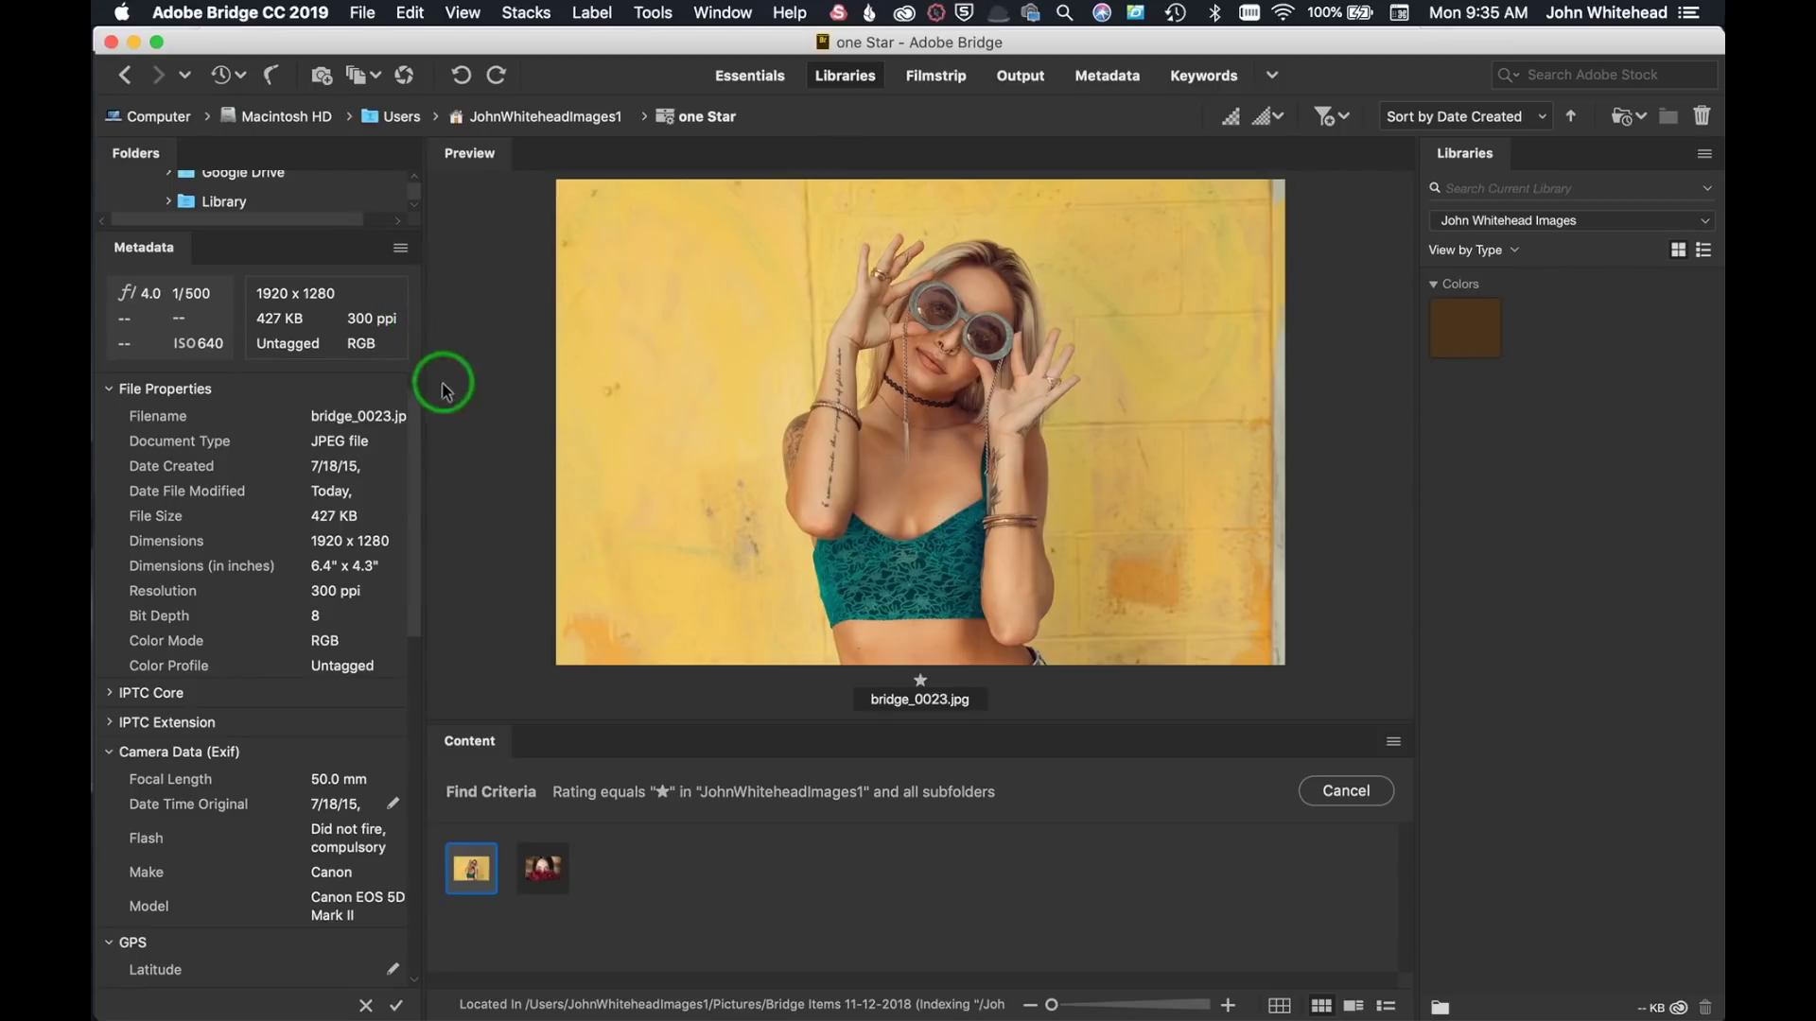
{"action": "left_click_drag", "start_coordinate": [415, 469], "coordinate": [421, 36]}
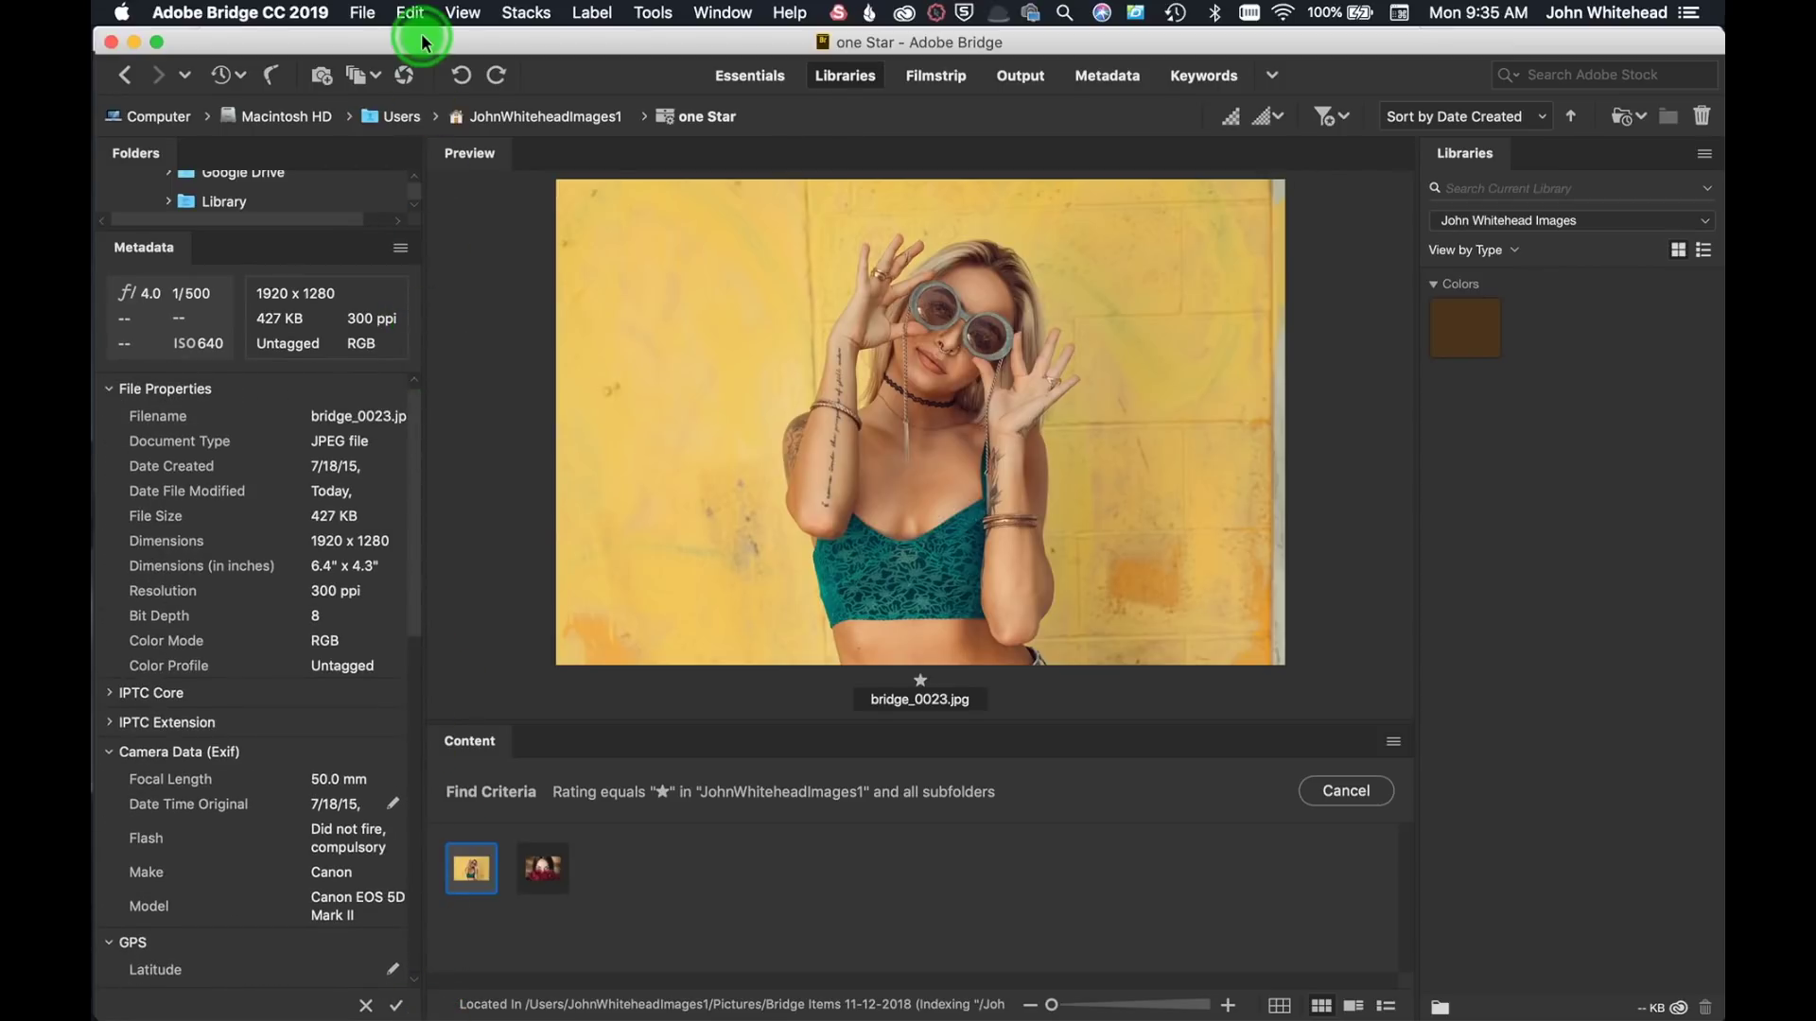
- Expand all metadata sections, collapse them all again, and check the File Properties section of bridge_0023.jpg
{"action": "left_click", "coordinate": [401, 250]}
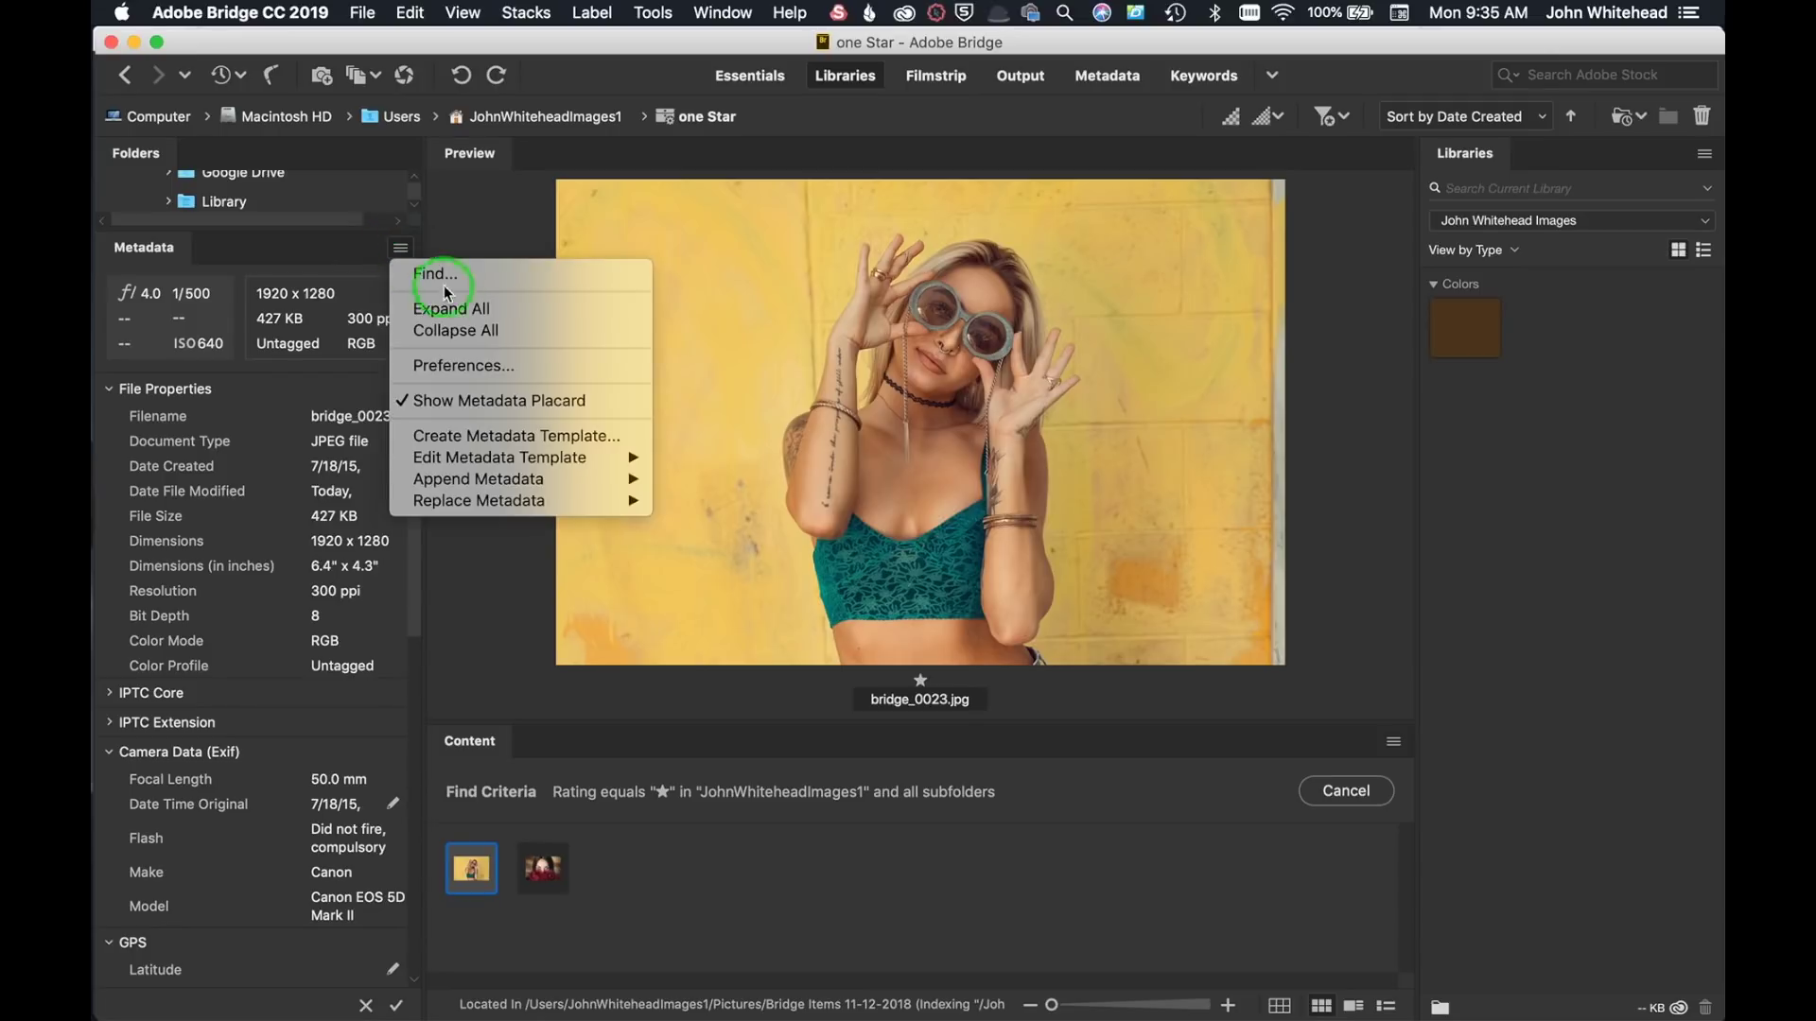
{"action": "left_click", "coordinate": [462, 312]}
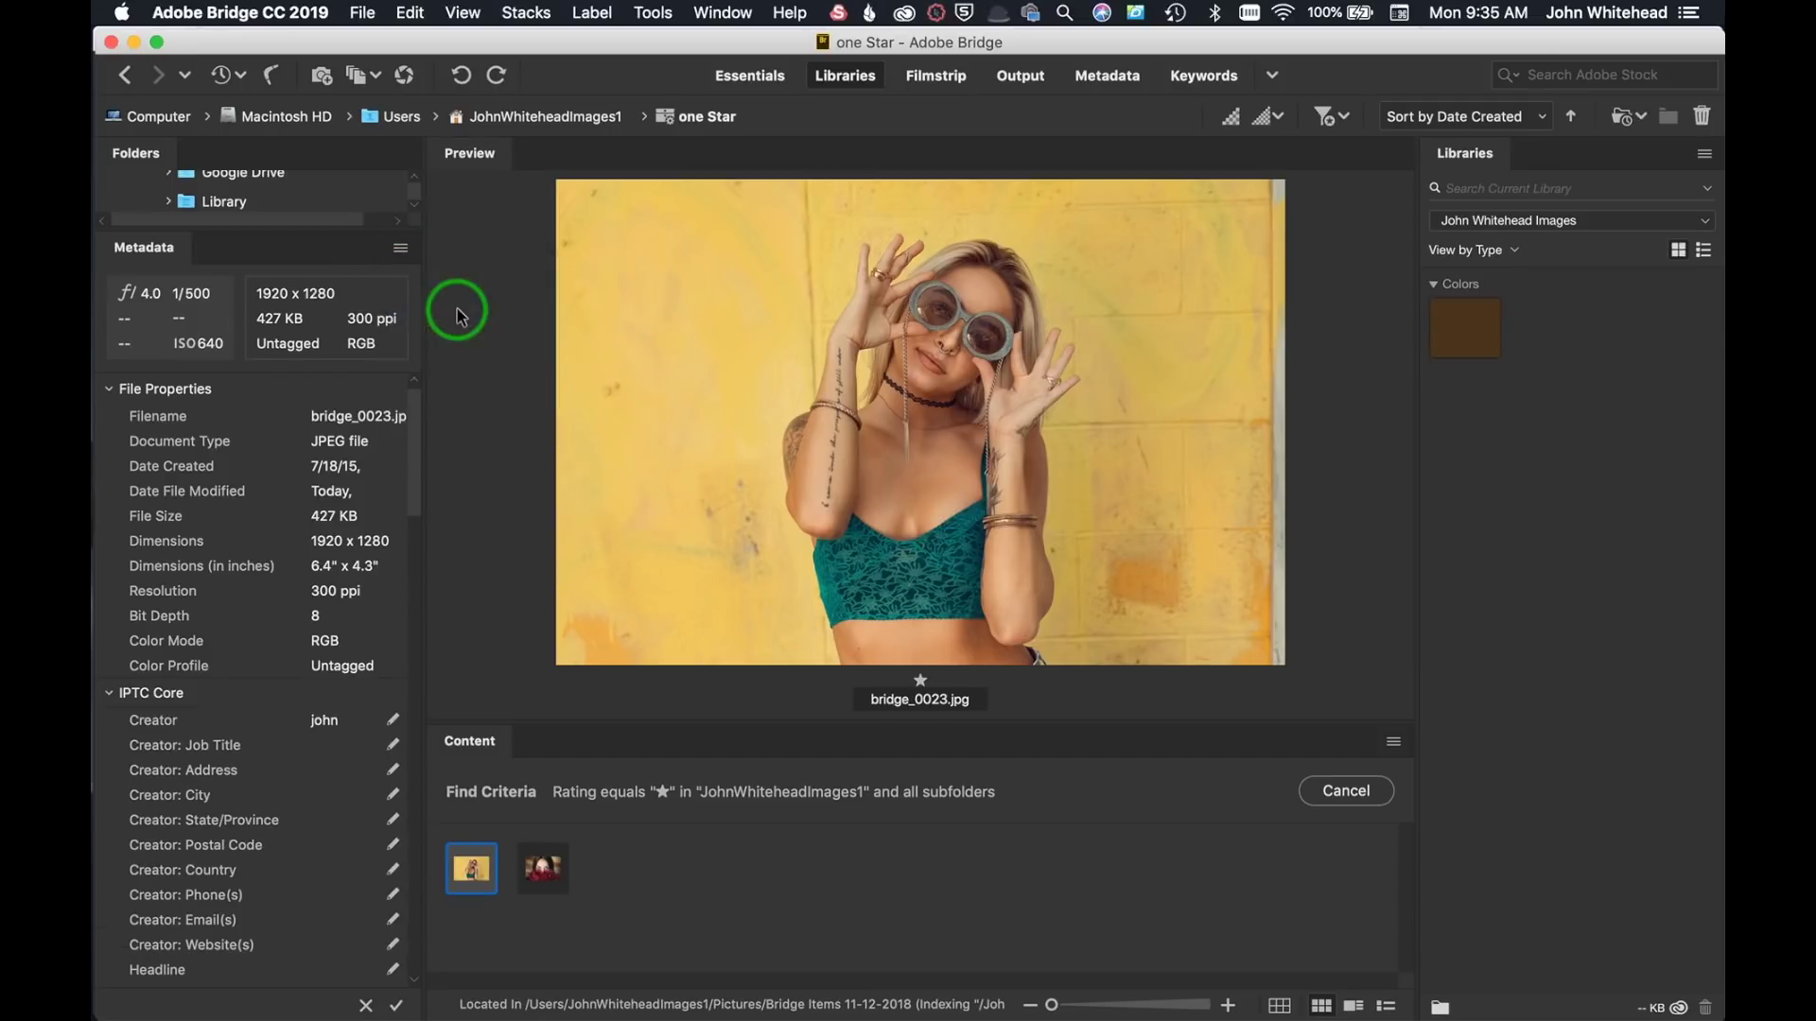
{"action": "left_click", "coordinate": [401, 248]}
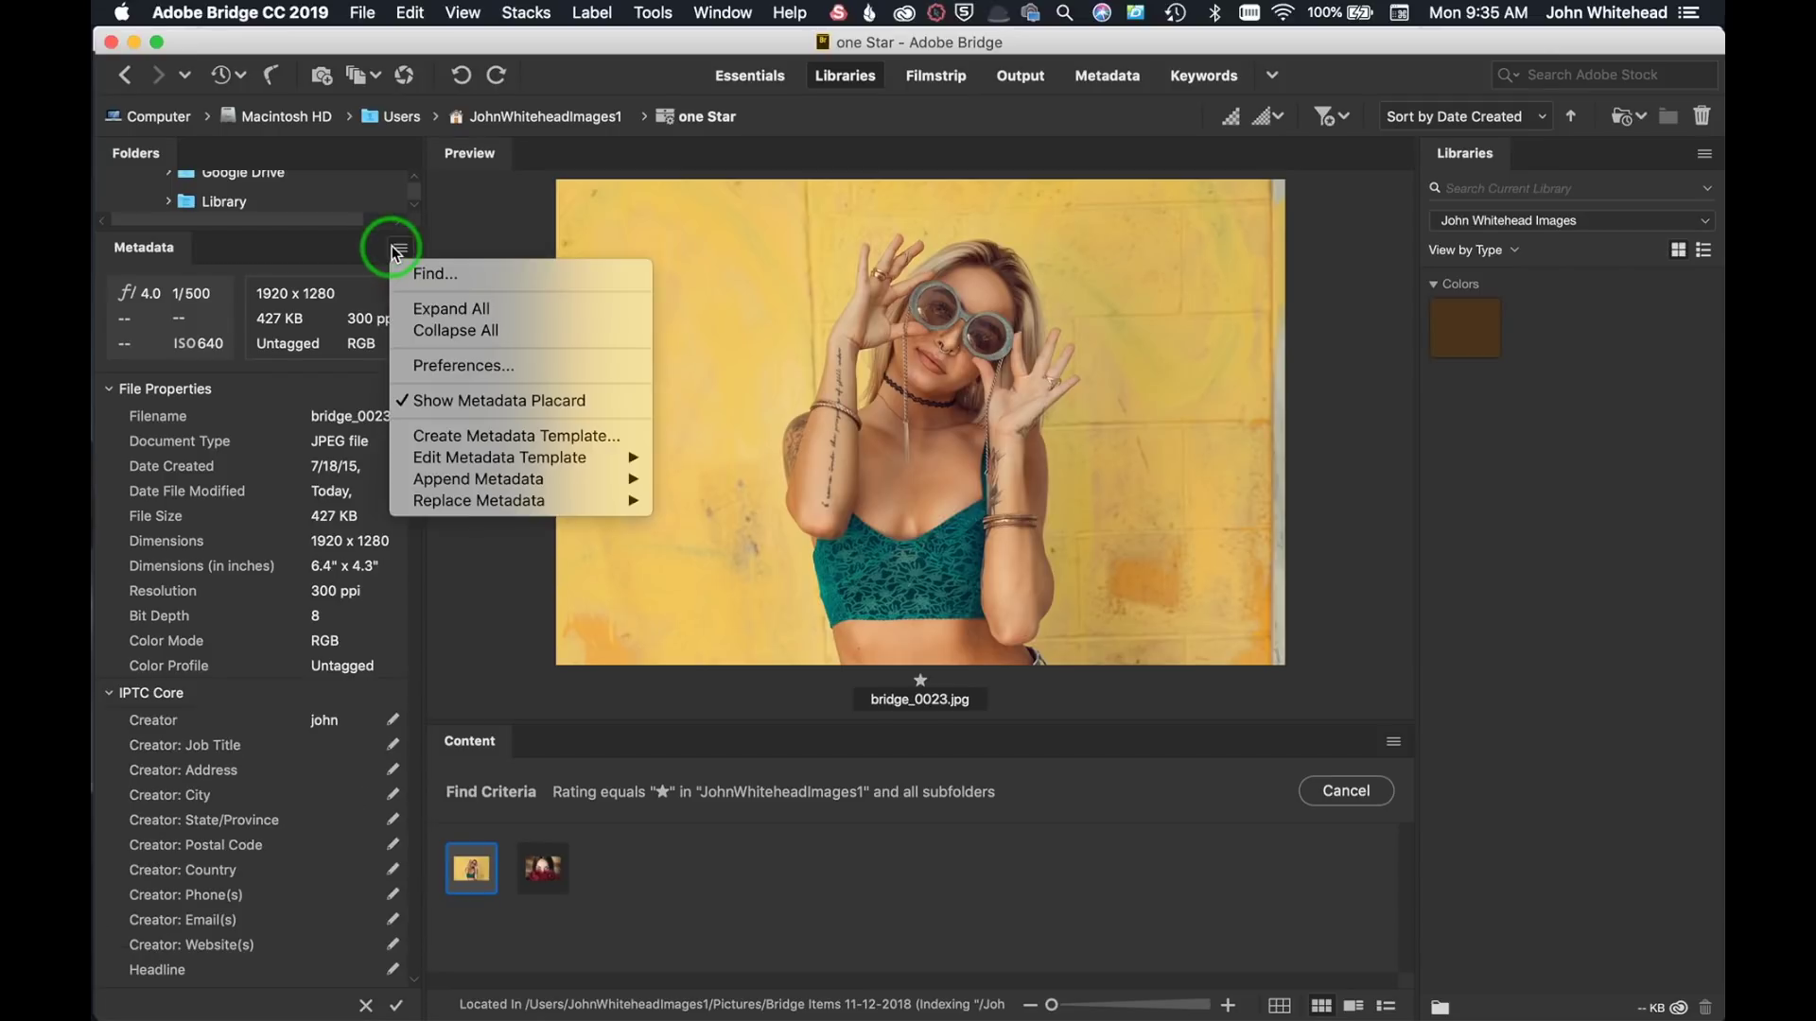
{"action": "left_click", "coordinate": [431, 333]}
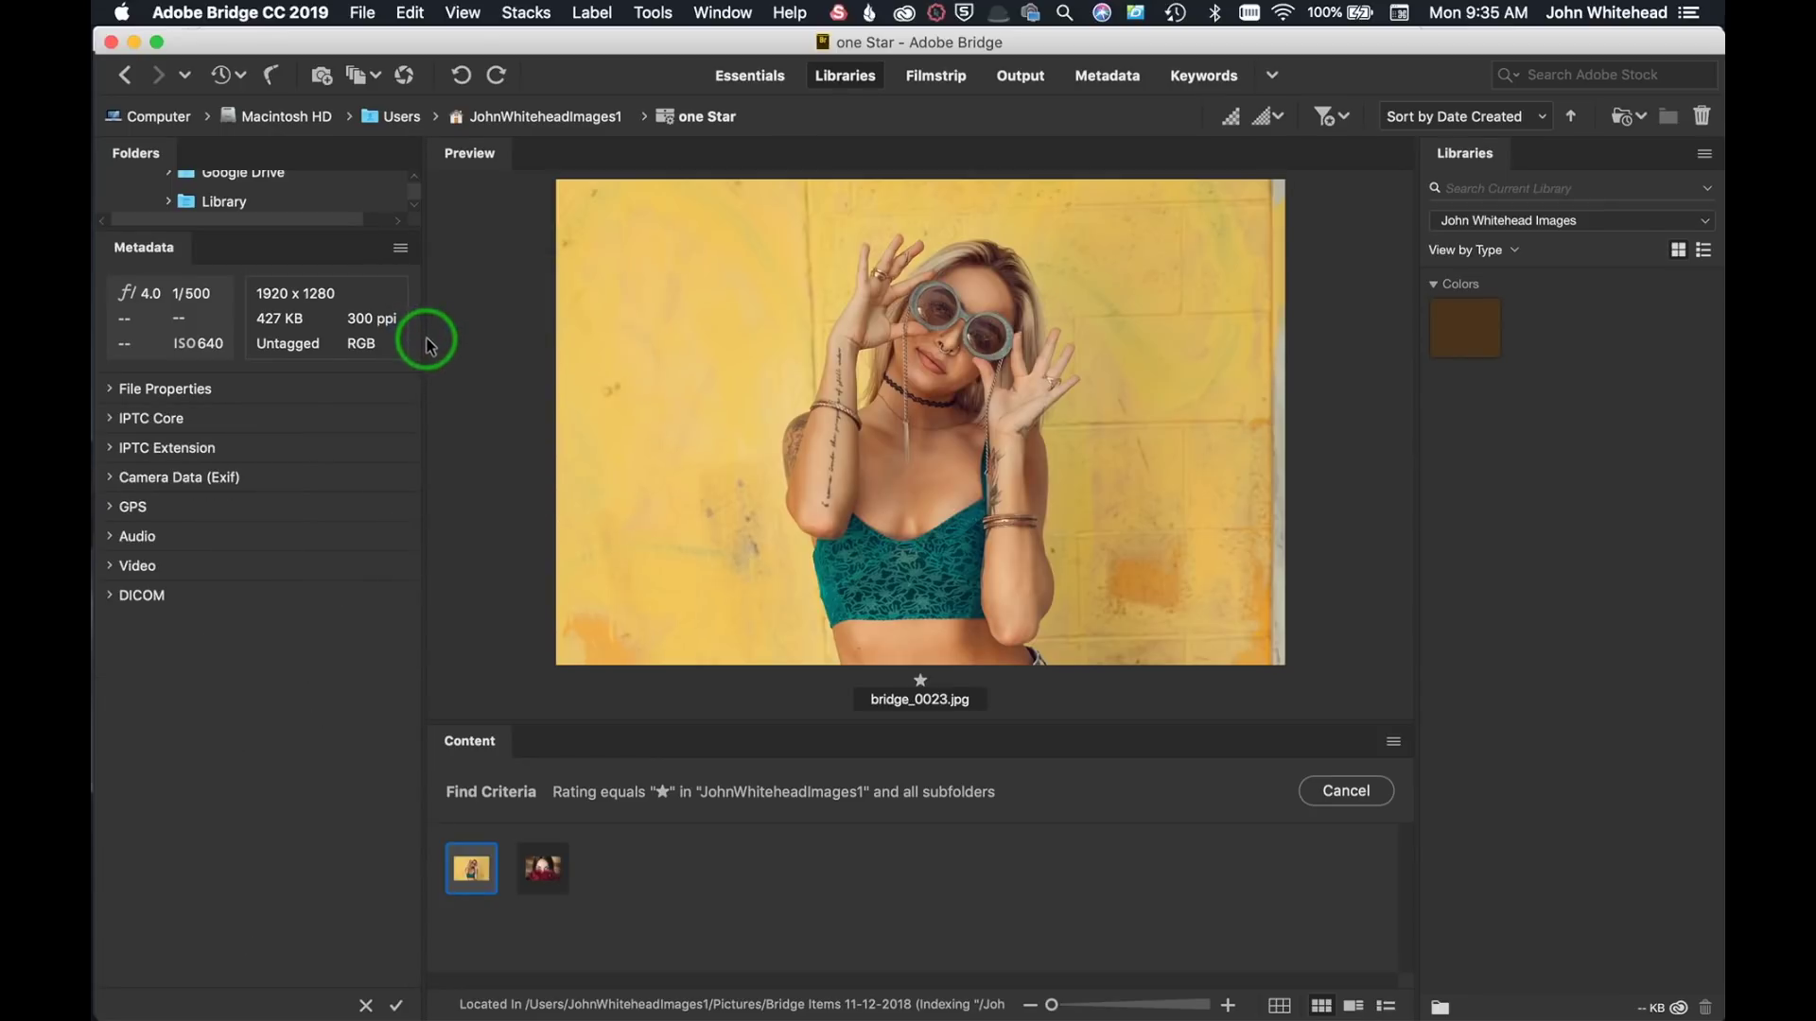
{"action": "left_click", "coordinate": [110, 391]}
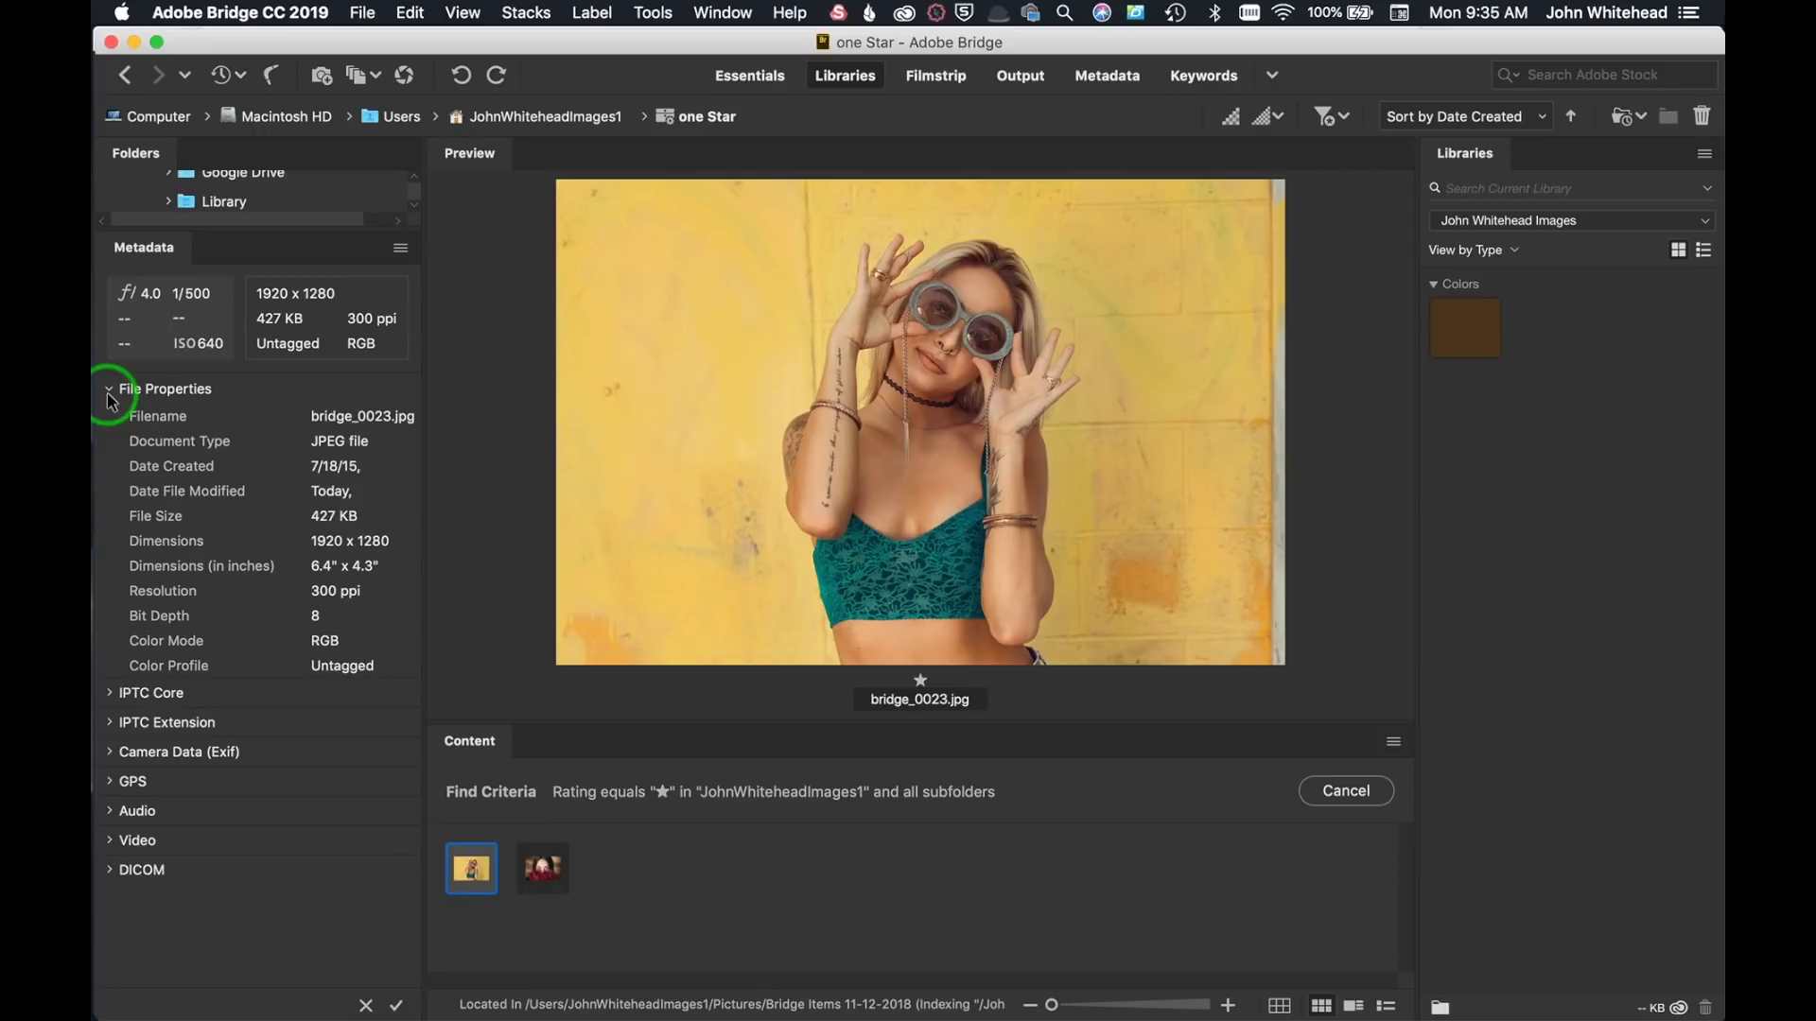
{"action": "left_click", "coordinate": [109, 393]}
- Start a new metadata template named "My Name"
{"action": "left_click", "coordinate": [400, 250]}
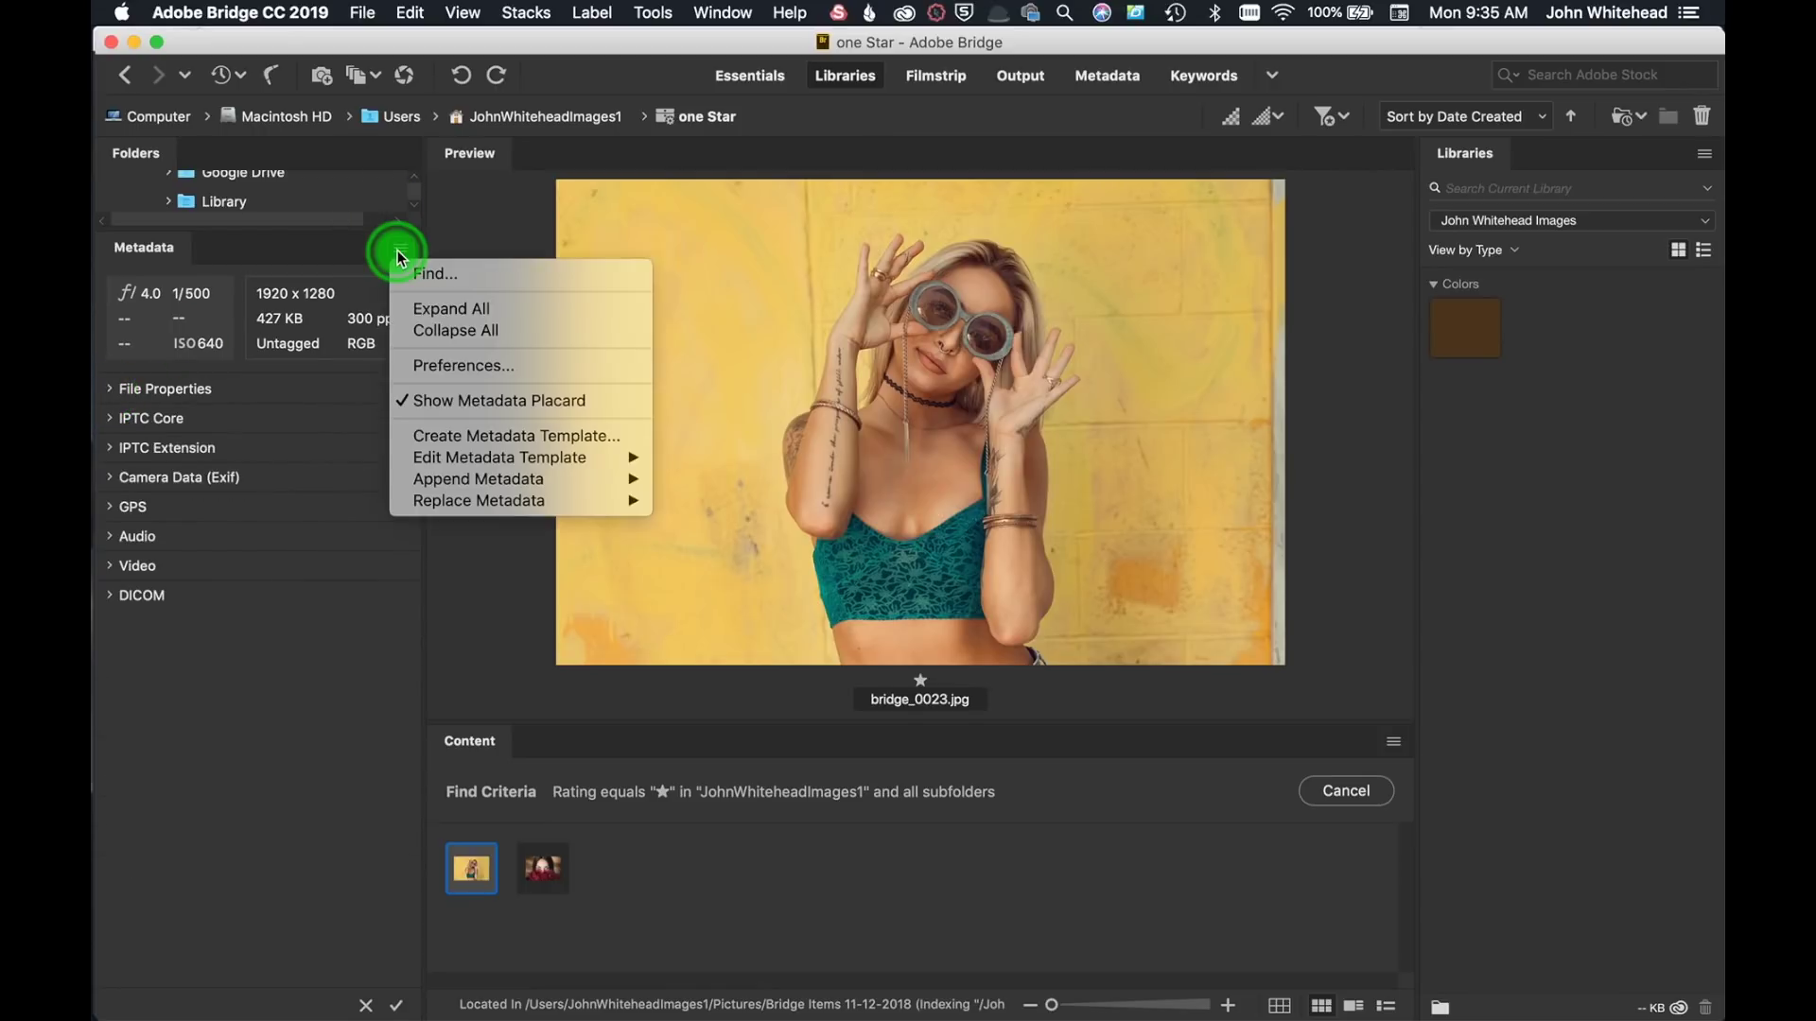
{"action": "left_click", "coordinate": [463, 434]}
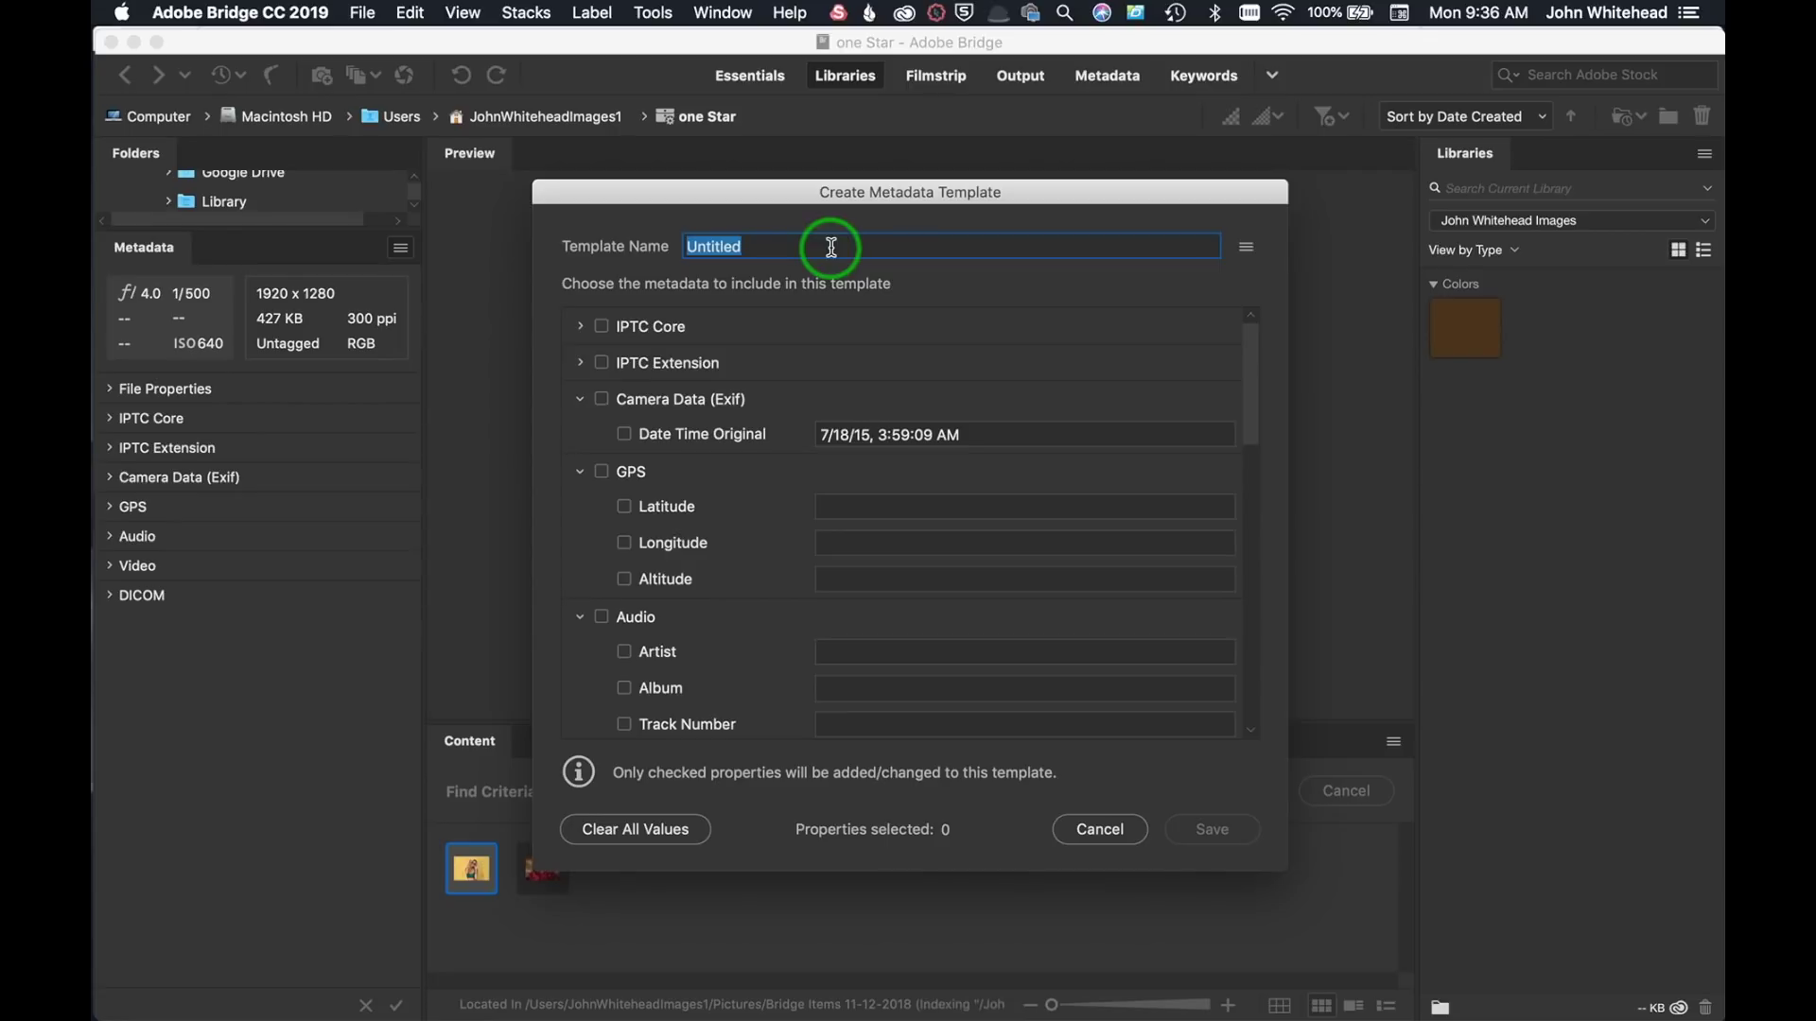
{"action": "type", "text": "Nam"}
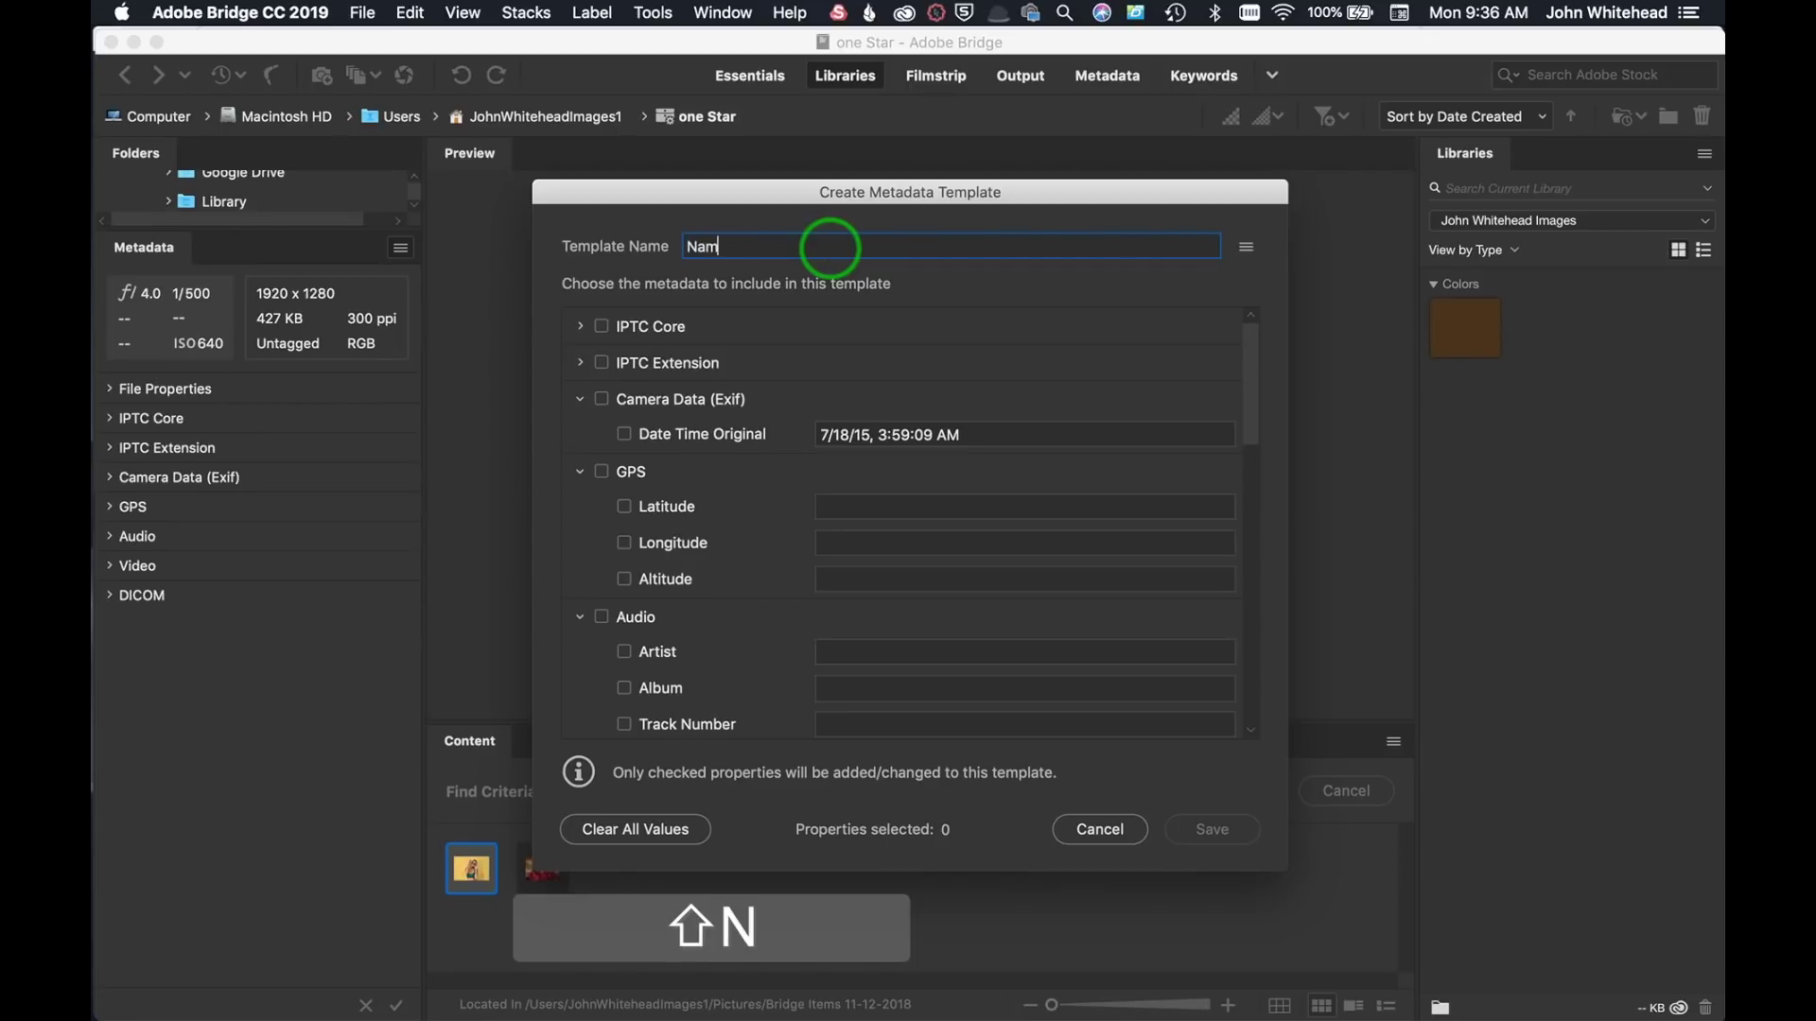
{"action": "type", "text": "a"}
{"action": "key", "text": "BackSpace"}
{"action": "key", "text": "BackSpace"}
{"action": "type", "text": "My "}
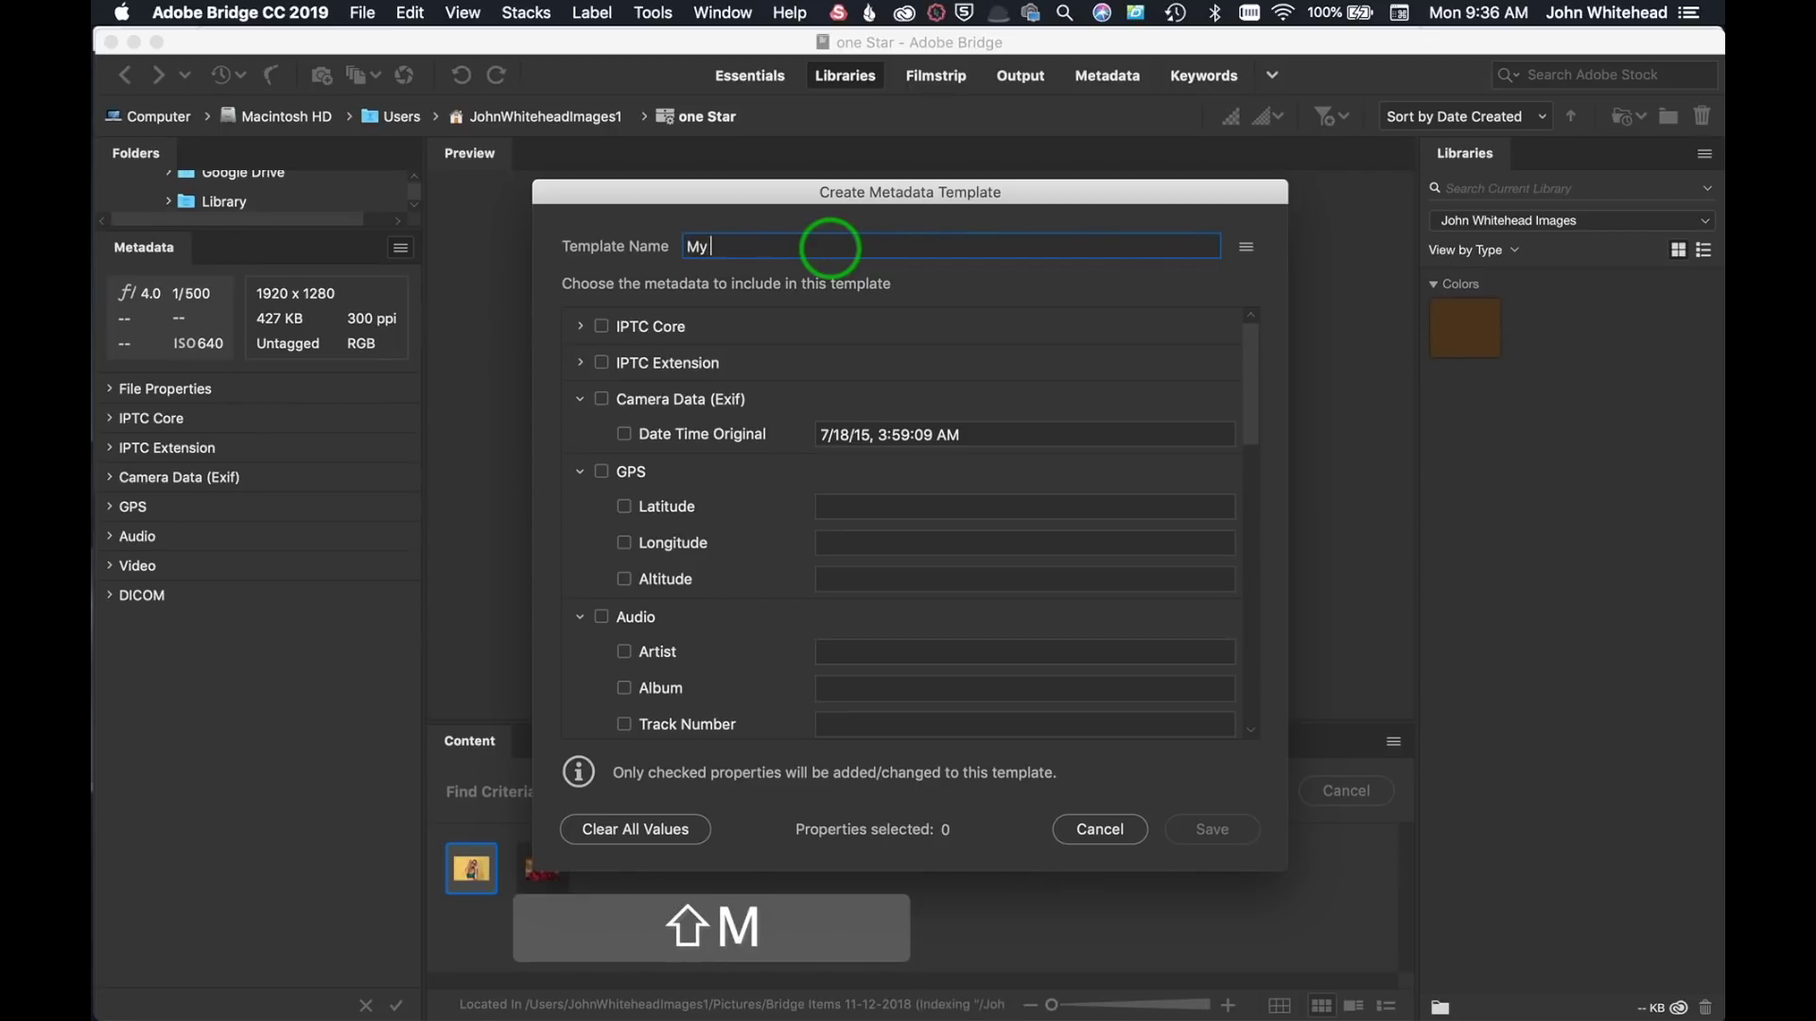
{"action": "type", "text": "Name"}
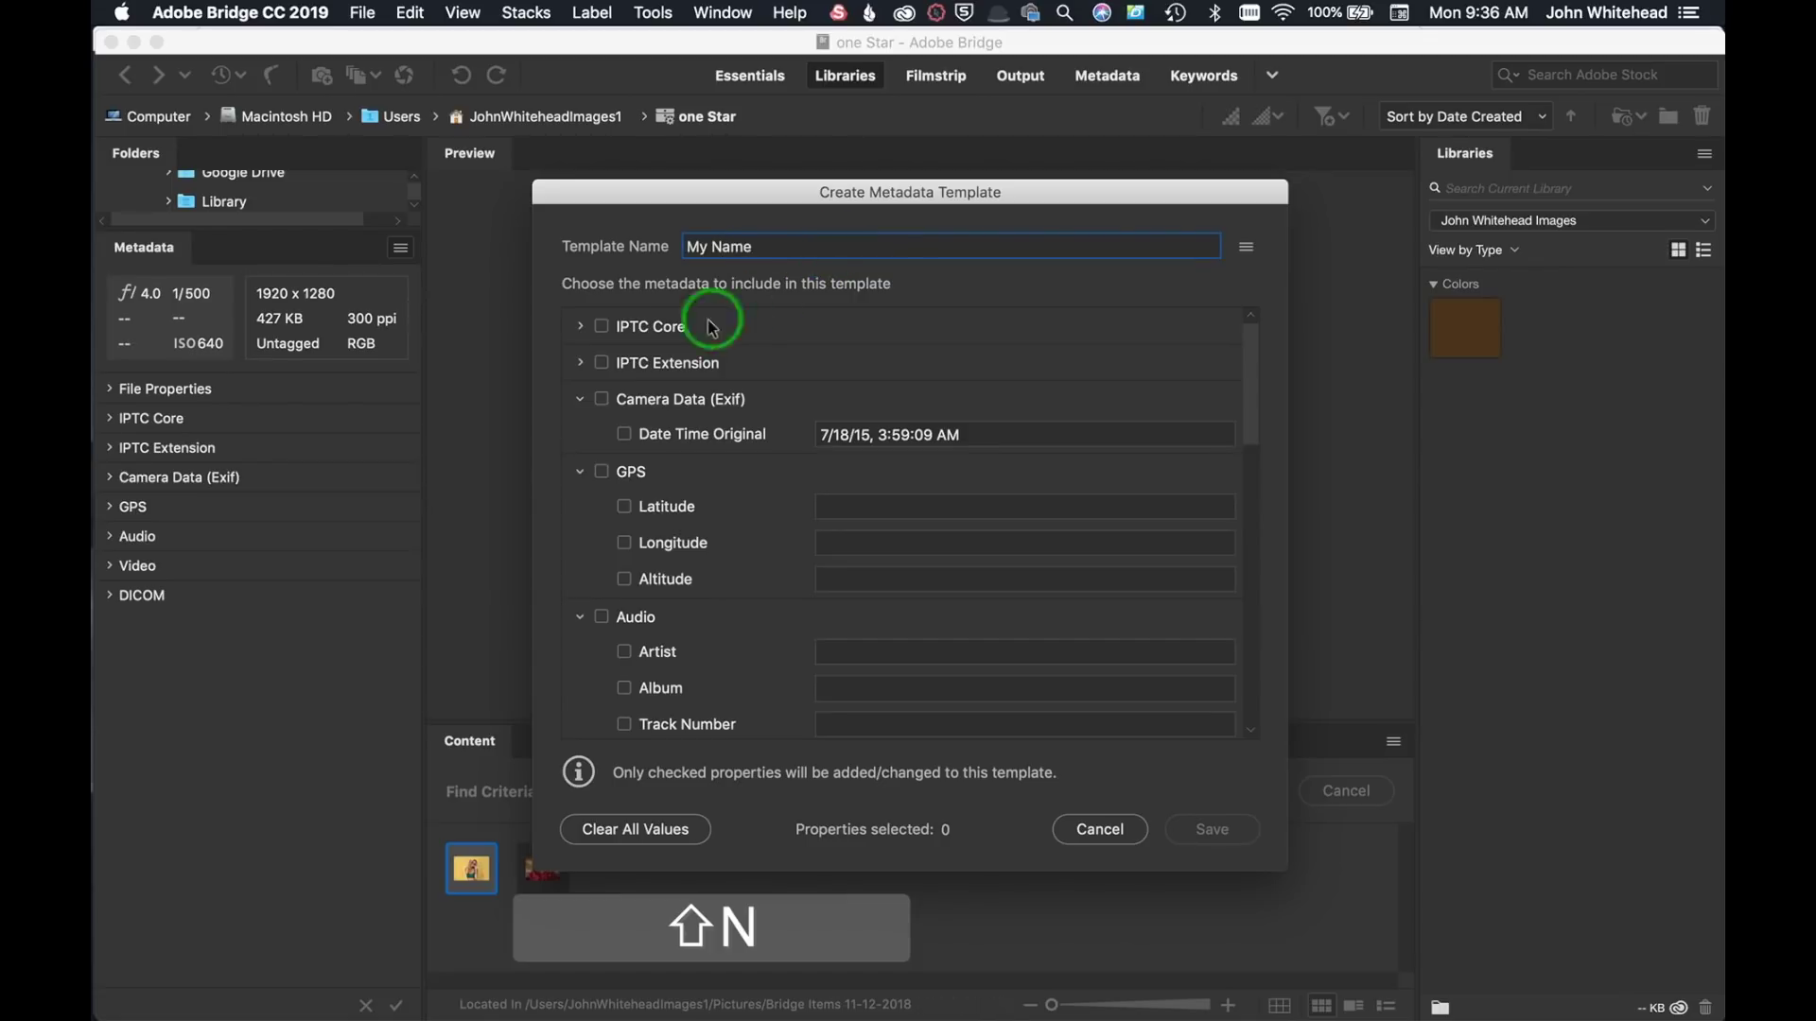
- Include the IPTC Core Creator property in the metadata template, keeping its prefilled name
{"action": "left_click", "coordinate": [580, 328]}
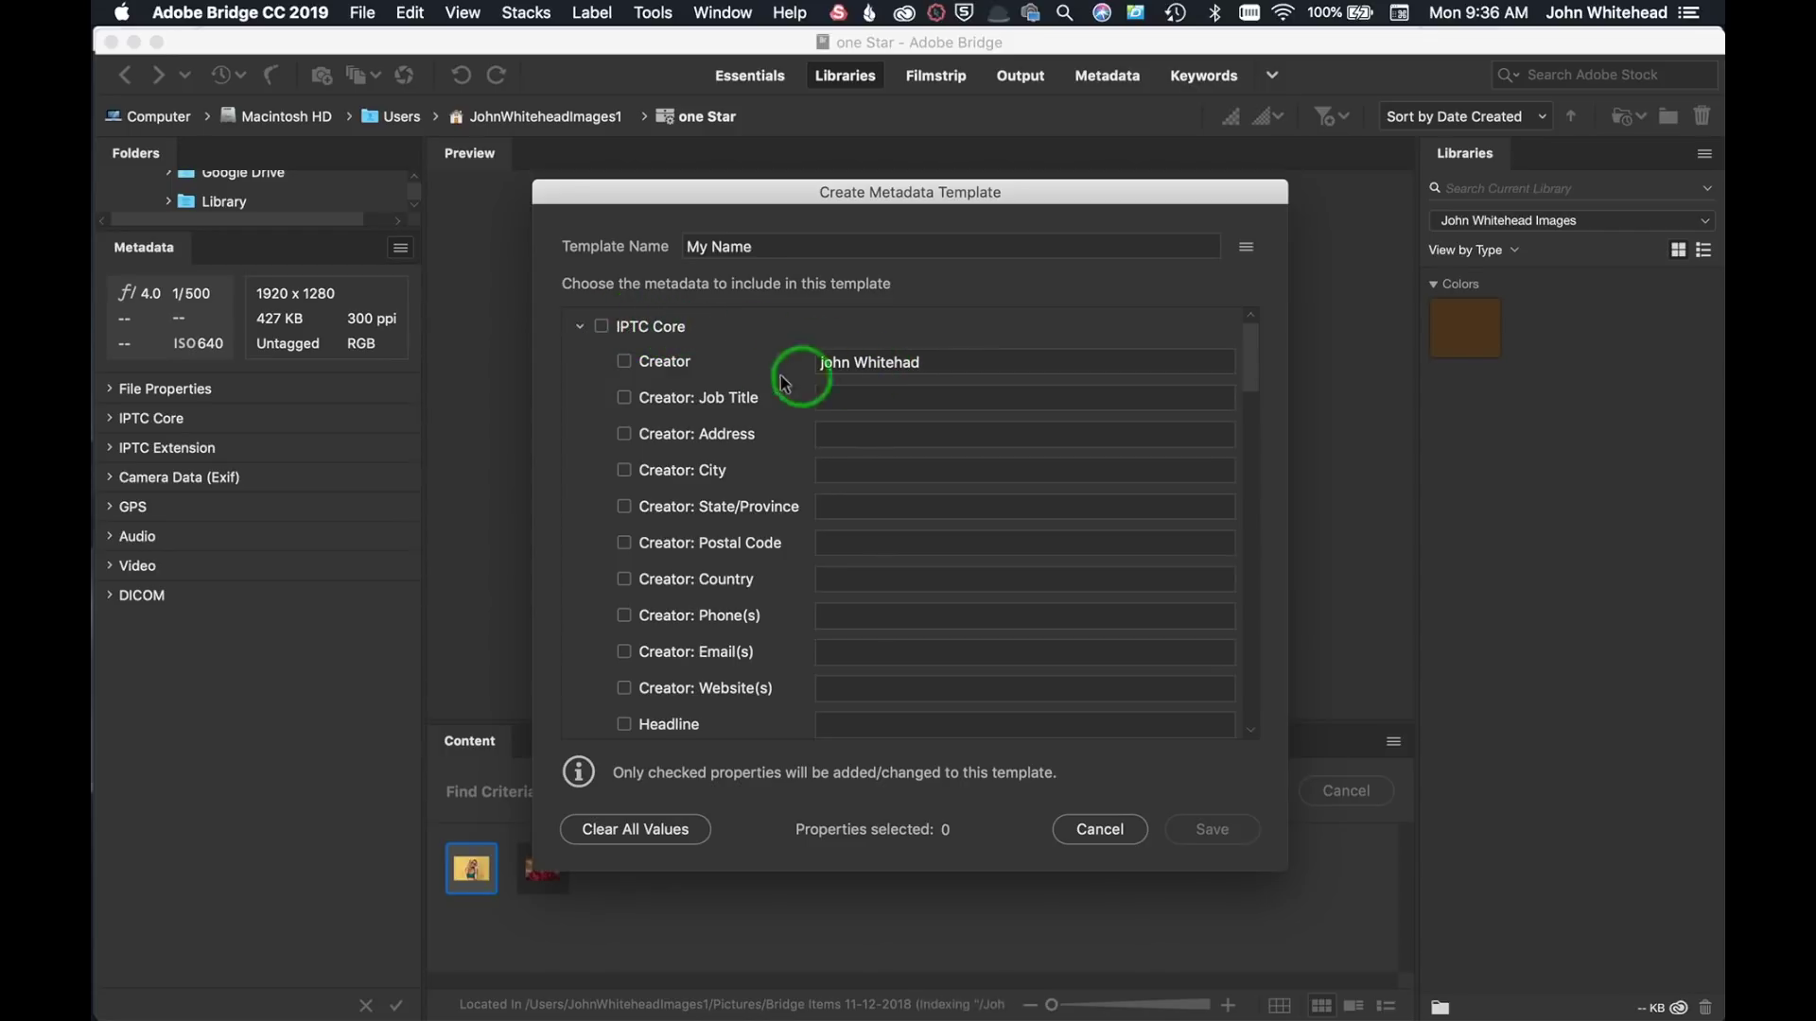
{"action": "left_click", "coordinate": [625, 363]}
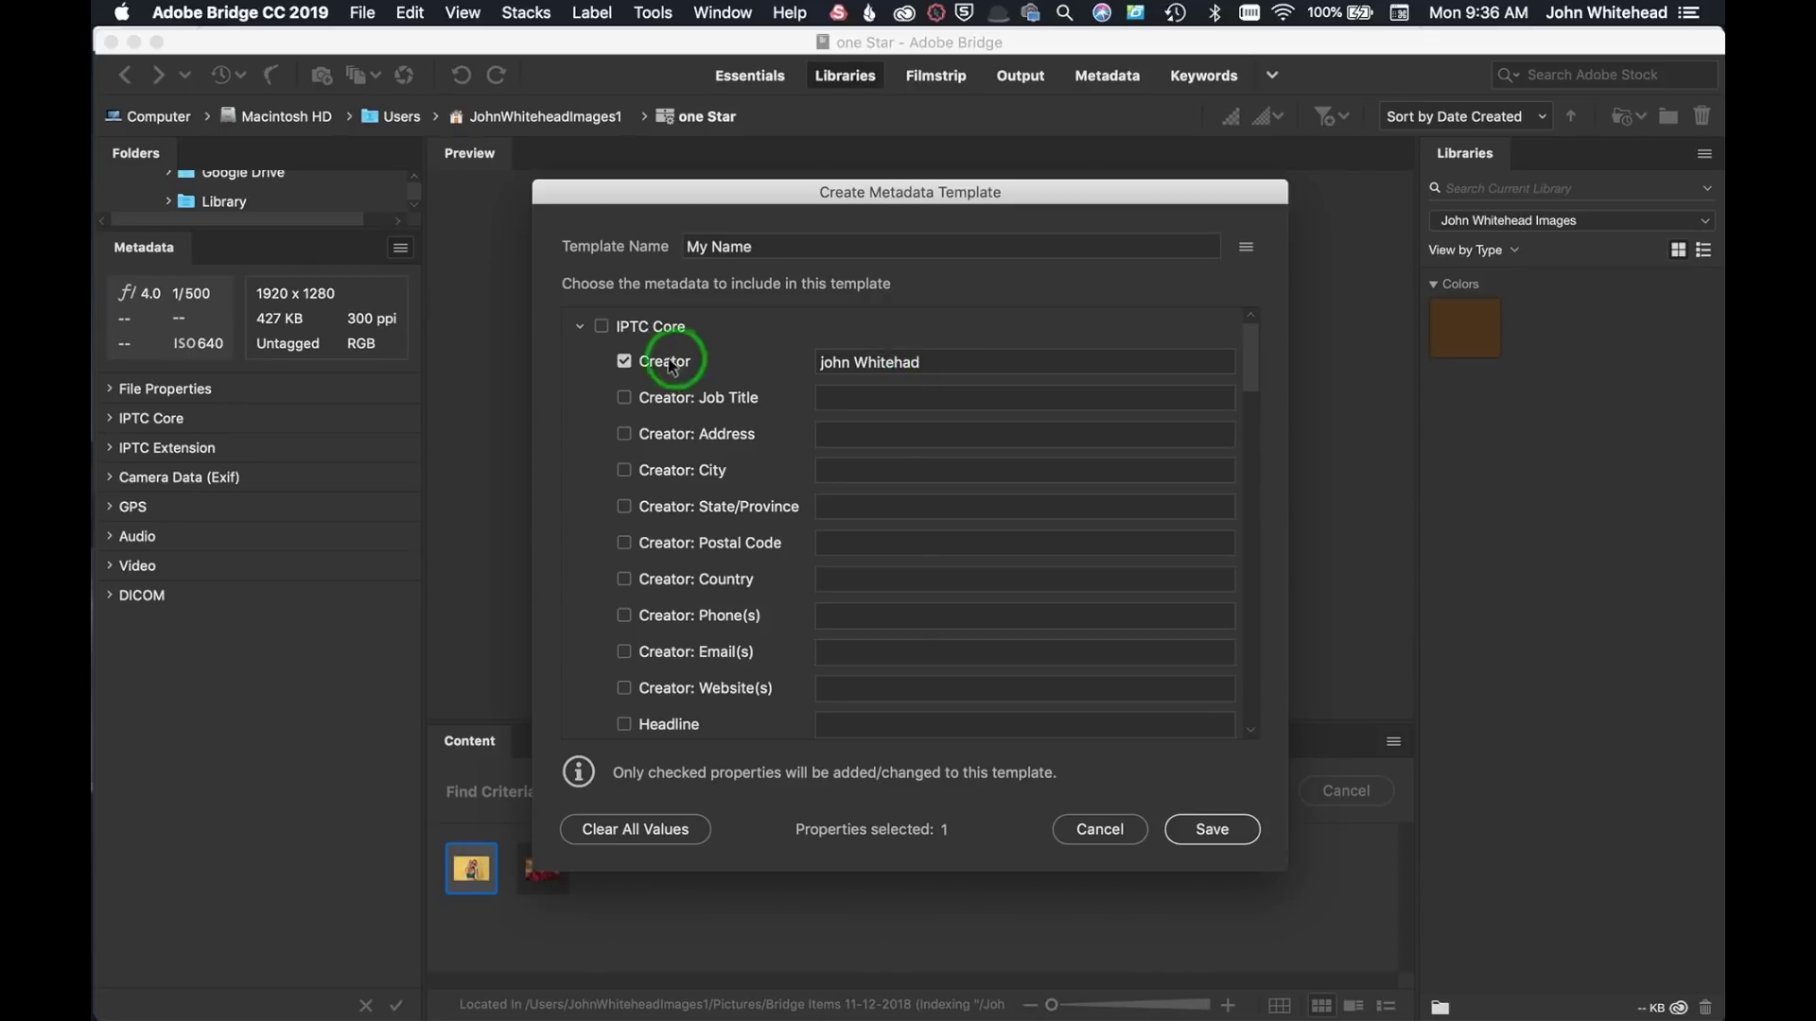
{"action": "left_click", "coordinate": [624, 361]}
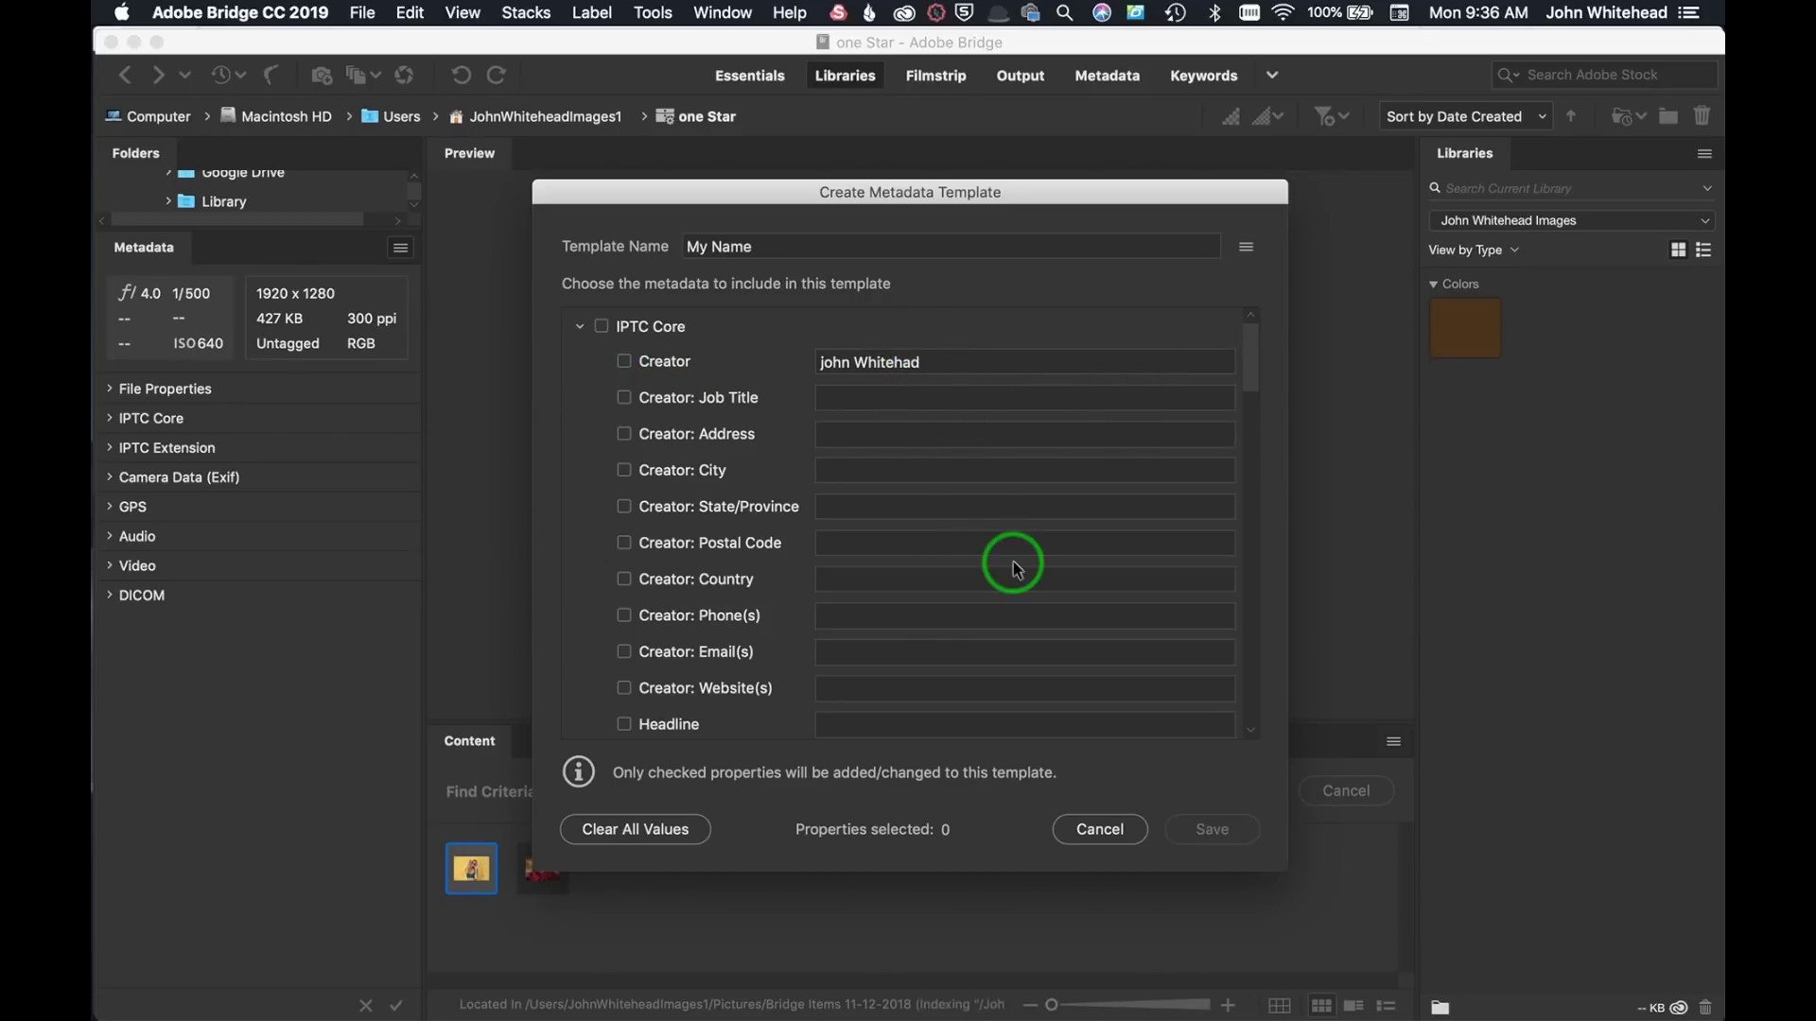
{"action": "left_click", "coordinate": [623, 364]}
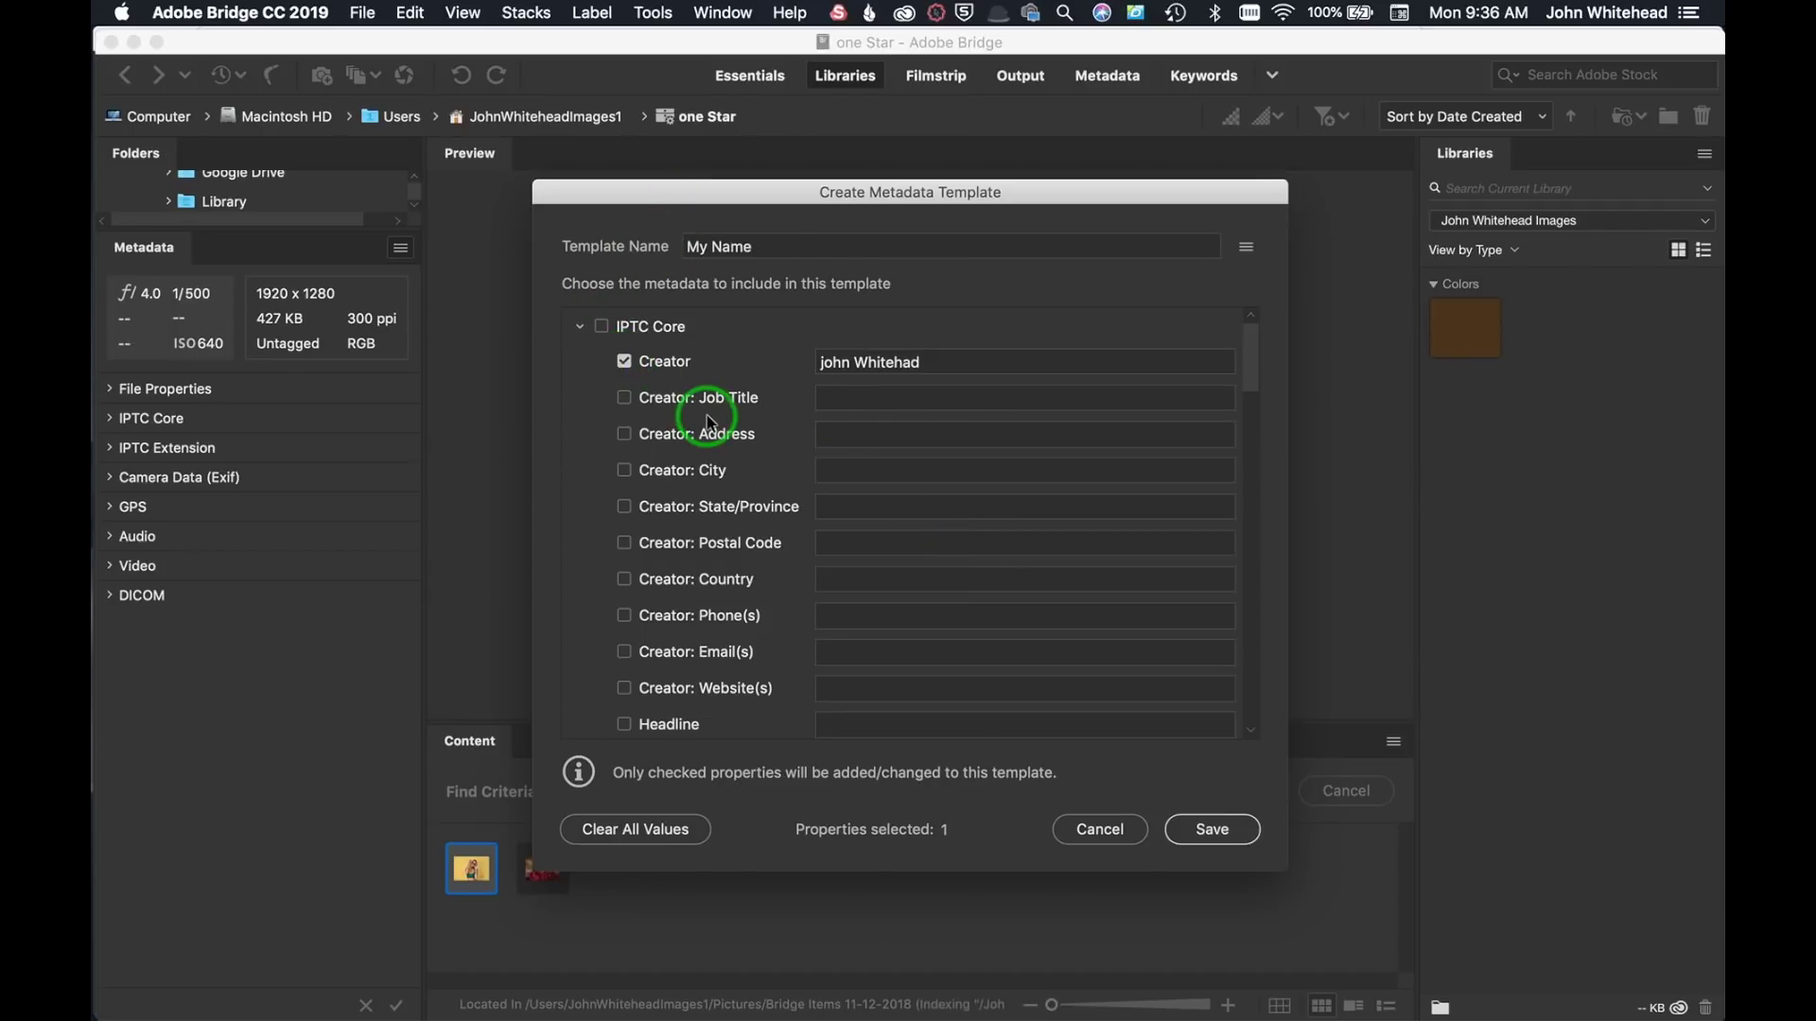
- Review the template's other metadata categories, including IPTC Extension, GPS, Audio and DICOM, and save the template
{"action": "scroll", "coordinate": [709, 411], "scroll_direction": "down", "scroll_amount": 15}
{"action": "scroll", "coordinate": [713, 425], "scroll_direction": "down", "scroll_amount": 10}
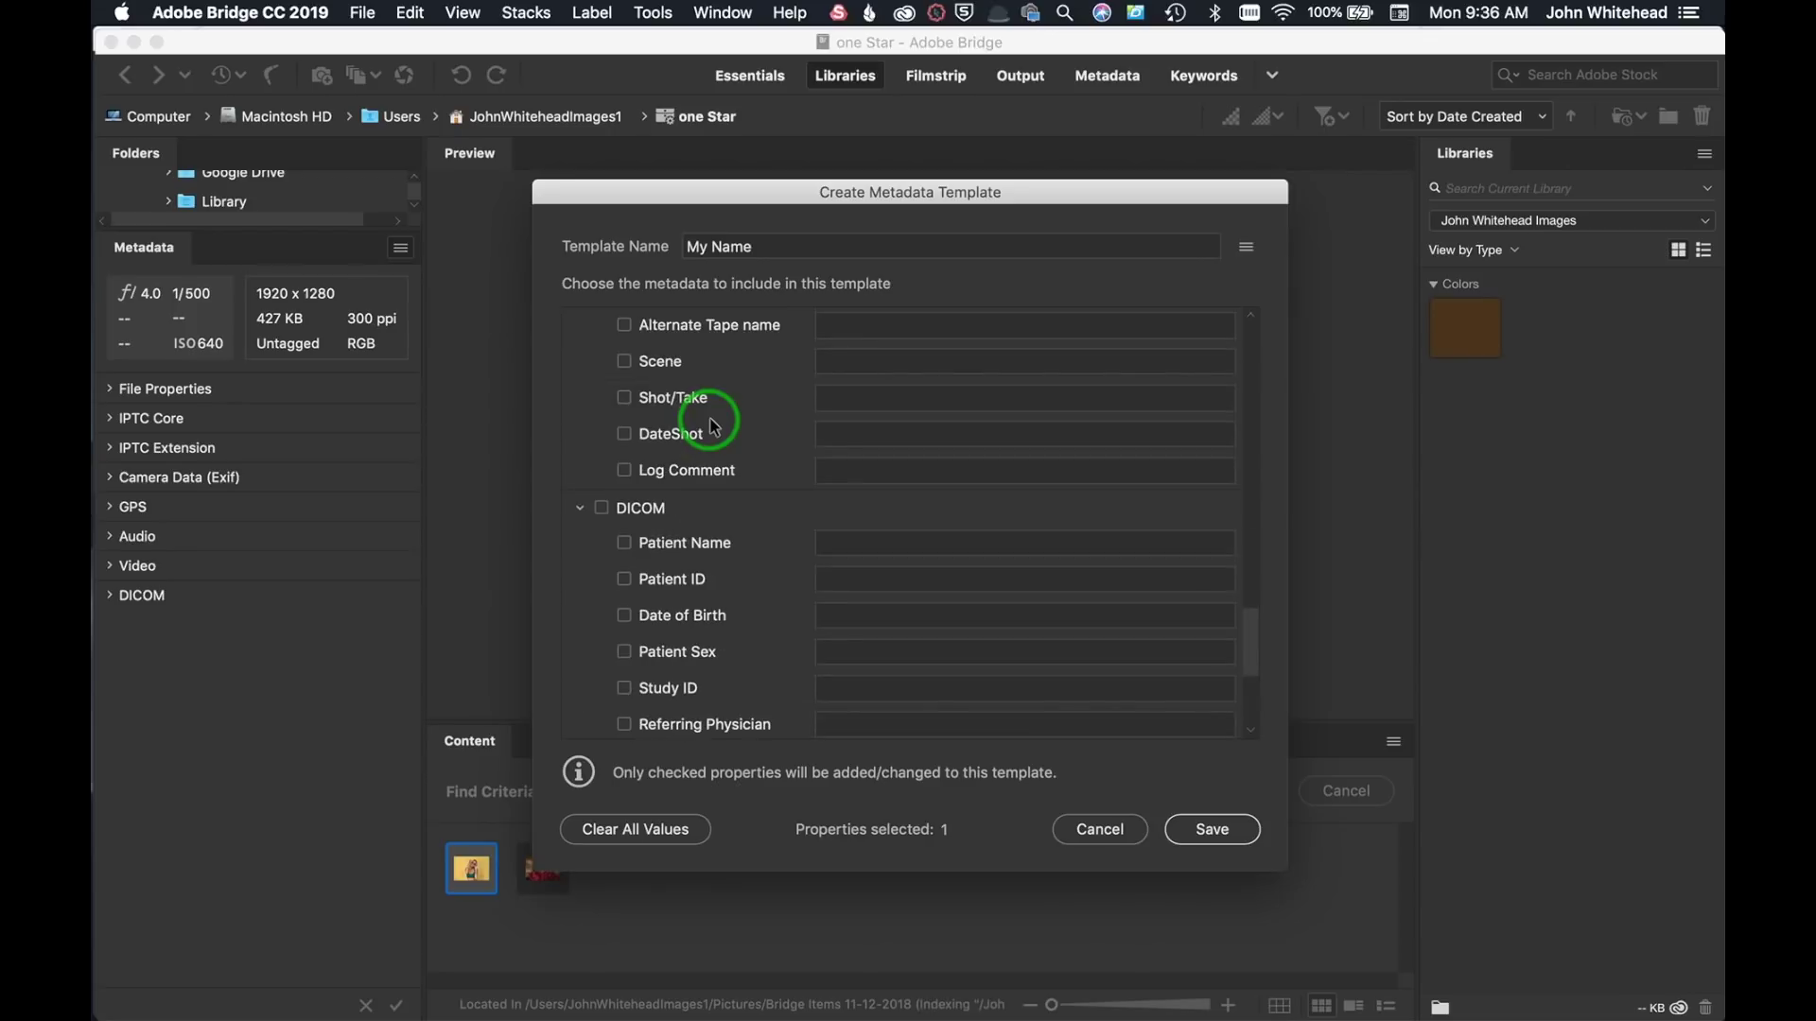
{"action": "scroll", "coordinate": [714, 425], "scroll_direction": "up", "scroll_amount": 20}
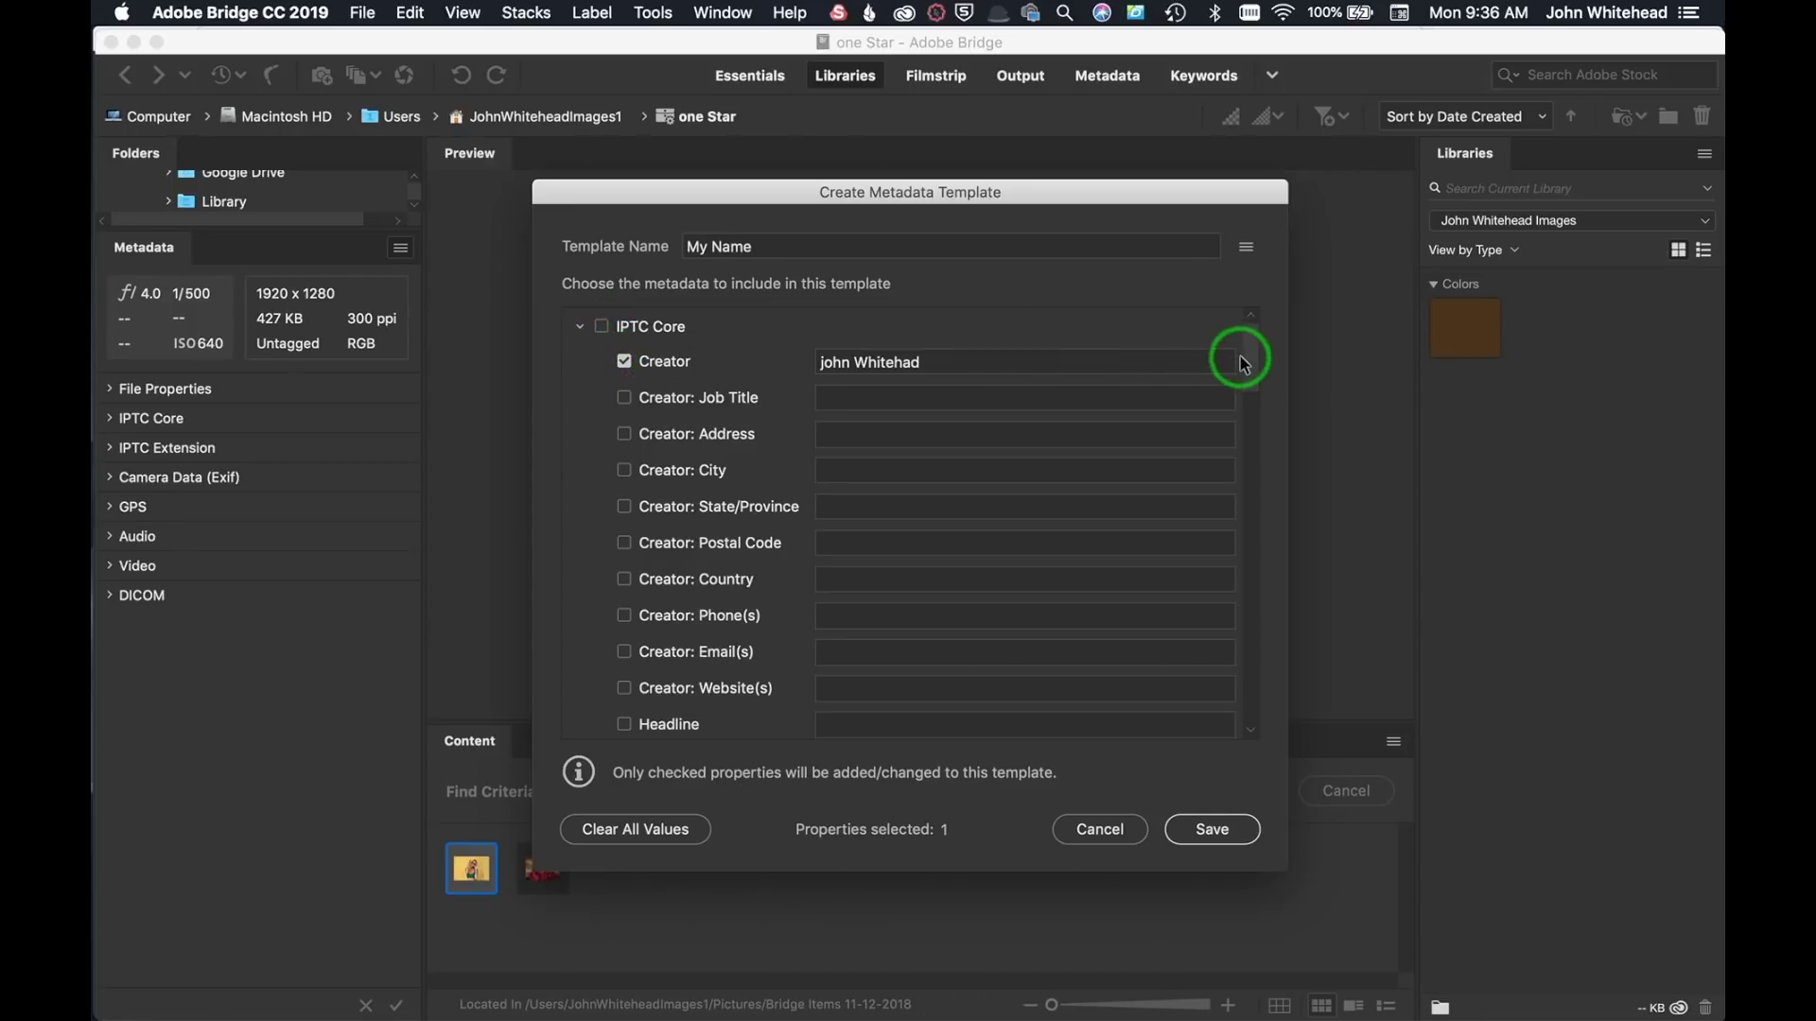
{"action": "left_click_drag", "start_coordinate": [1246, 353], "coordinate": [1267, 285]}
{"action": "left_click", "coordinate": [580, 327]}
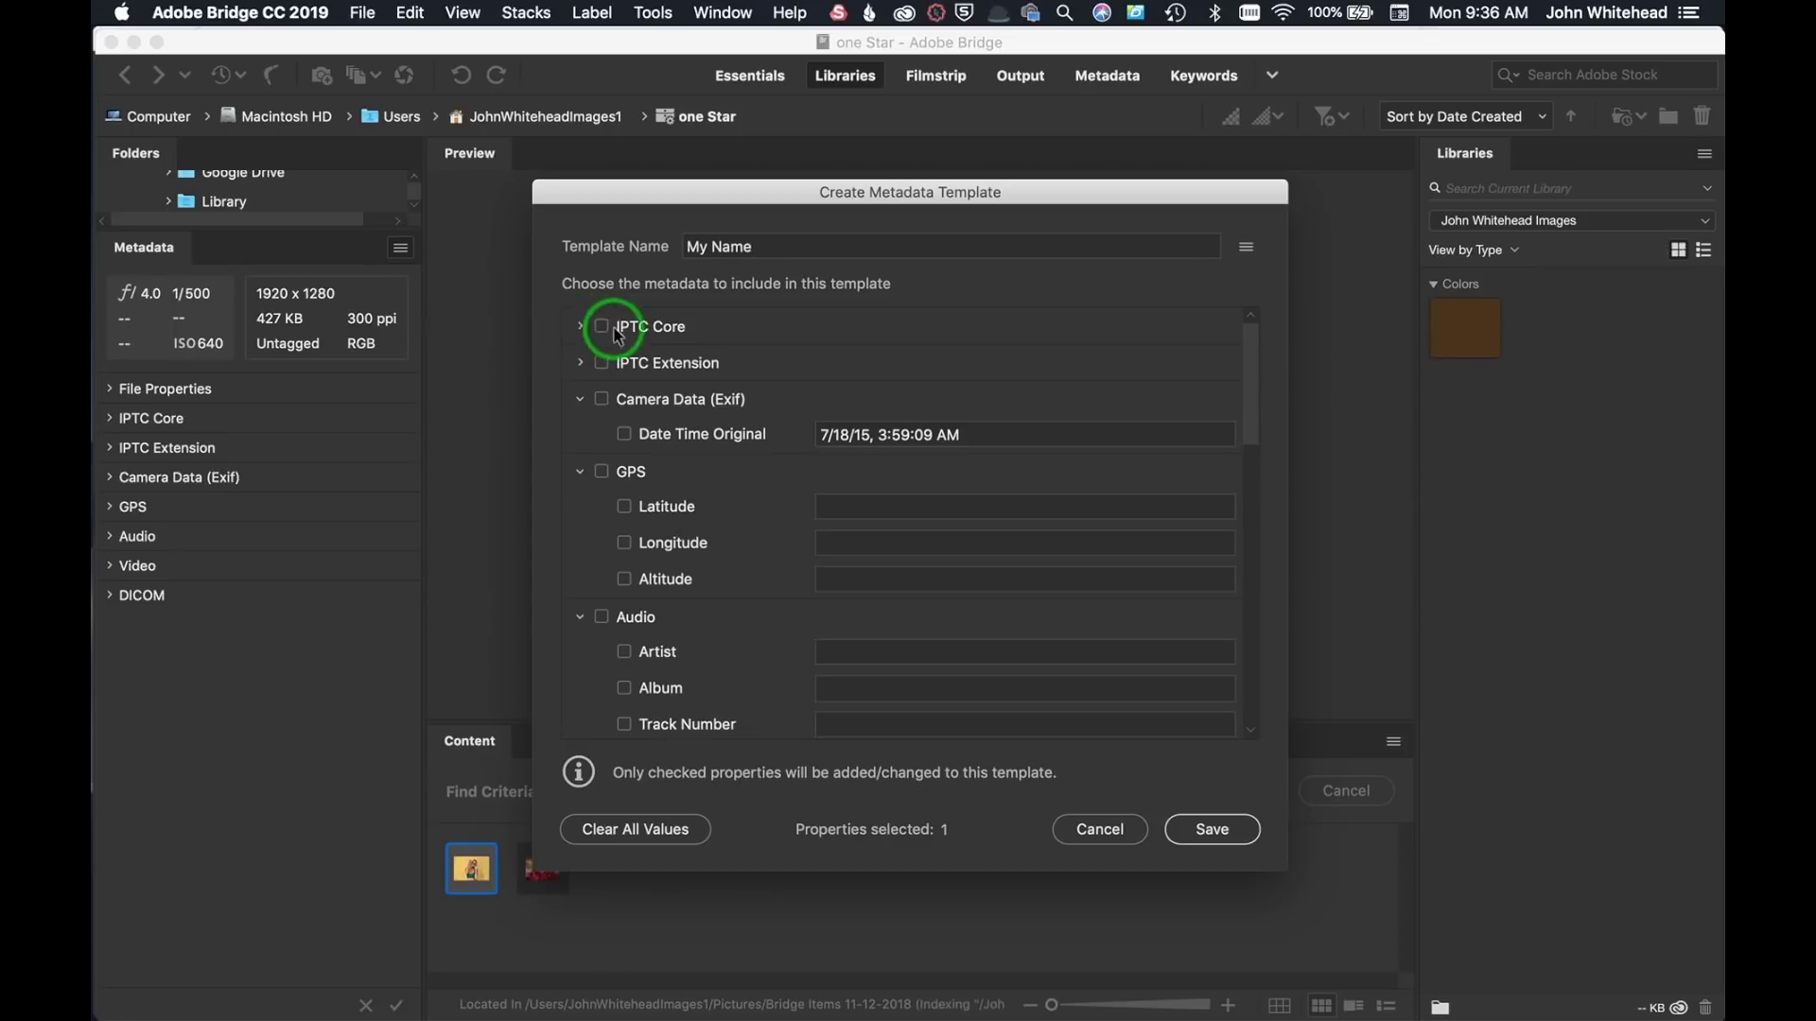
{"action": "left_click", "coordinate": [581, 365]}
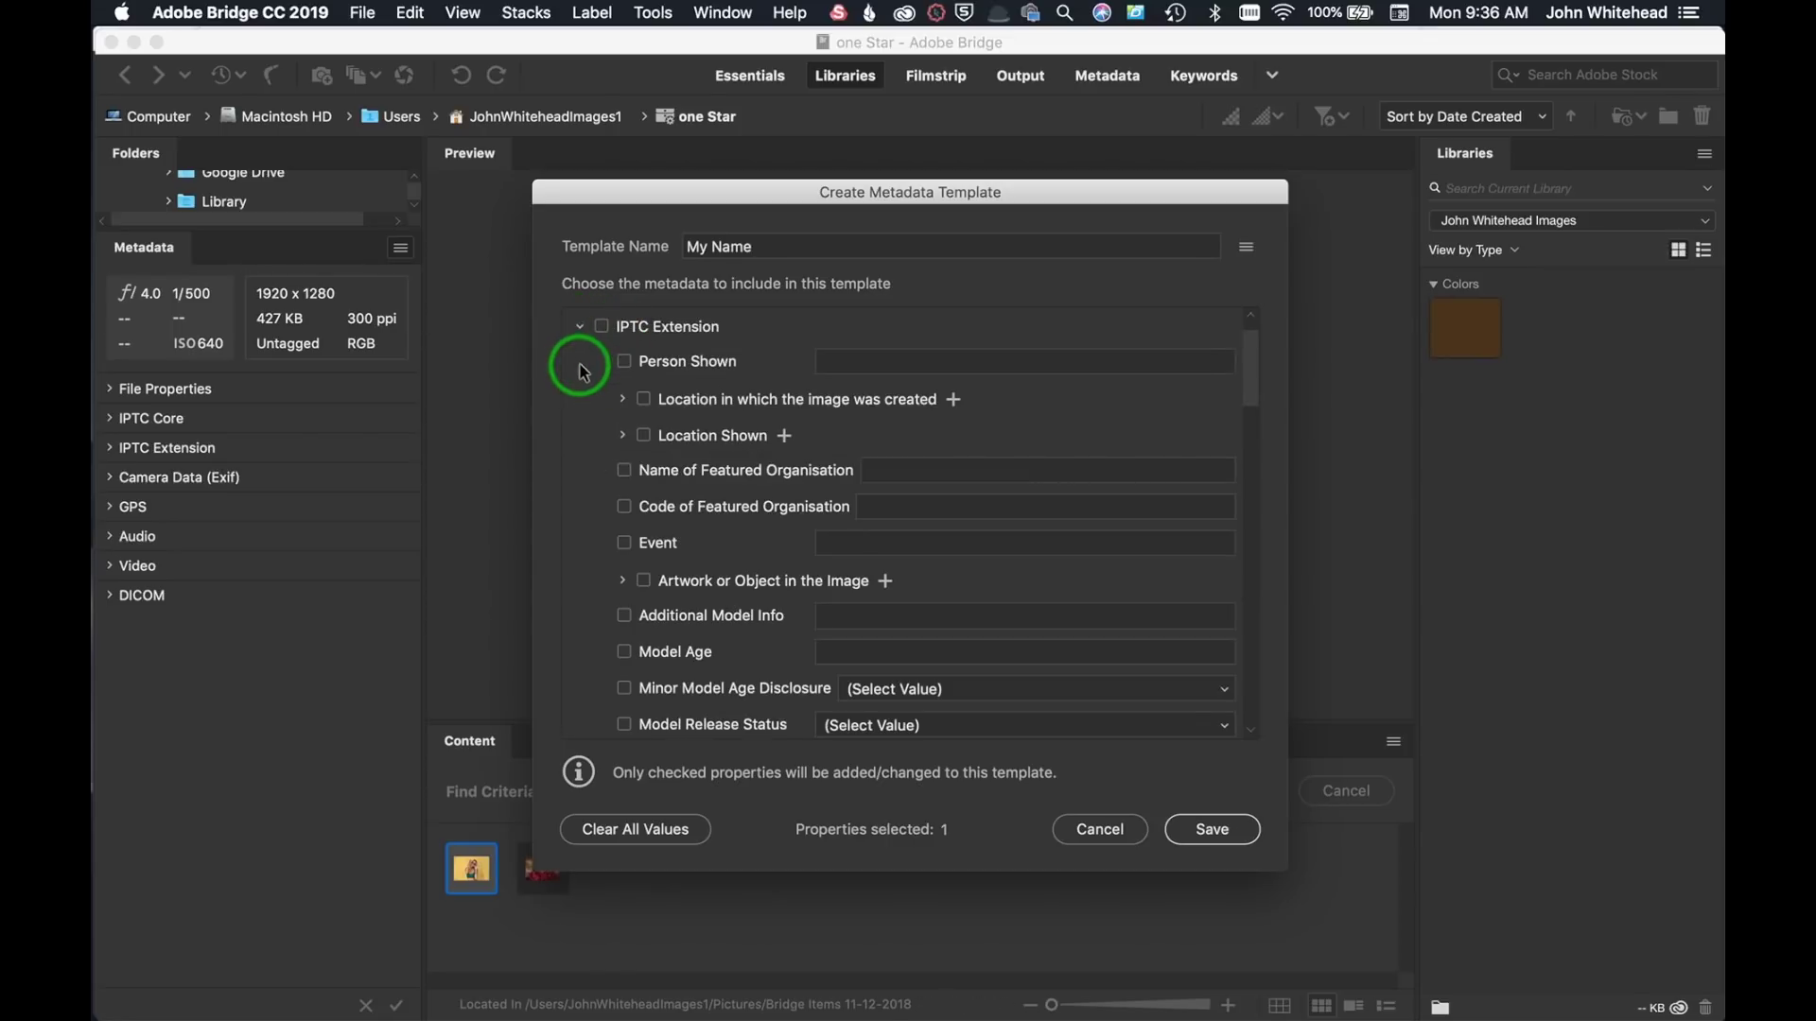
{"action": "scroll", "coordinate": [693, 457], "scroll_direction": "down", "scroll_amount": 10}
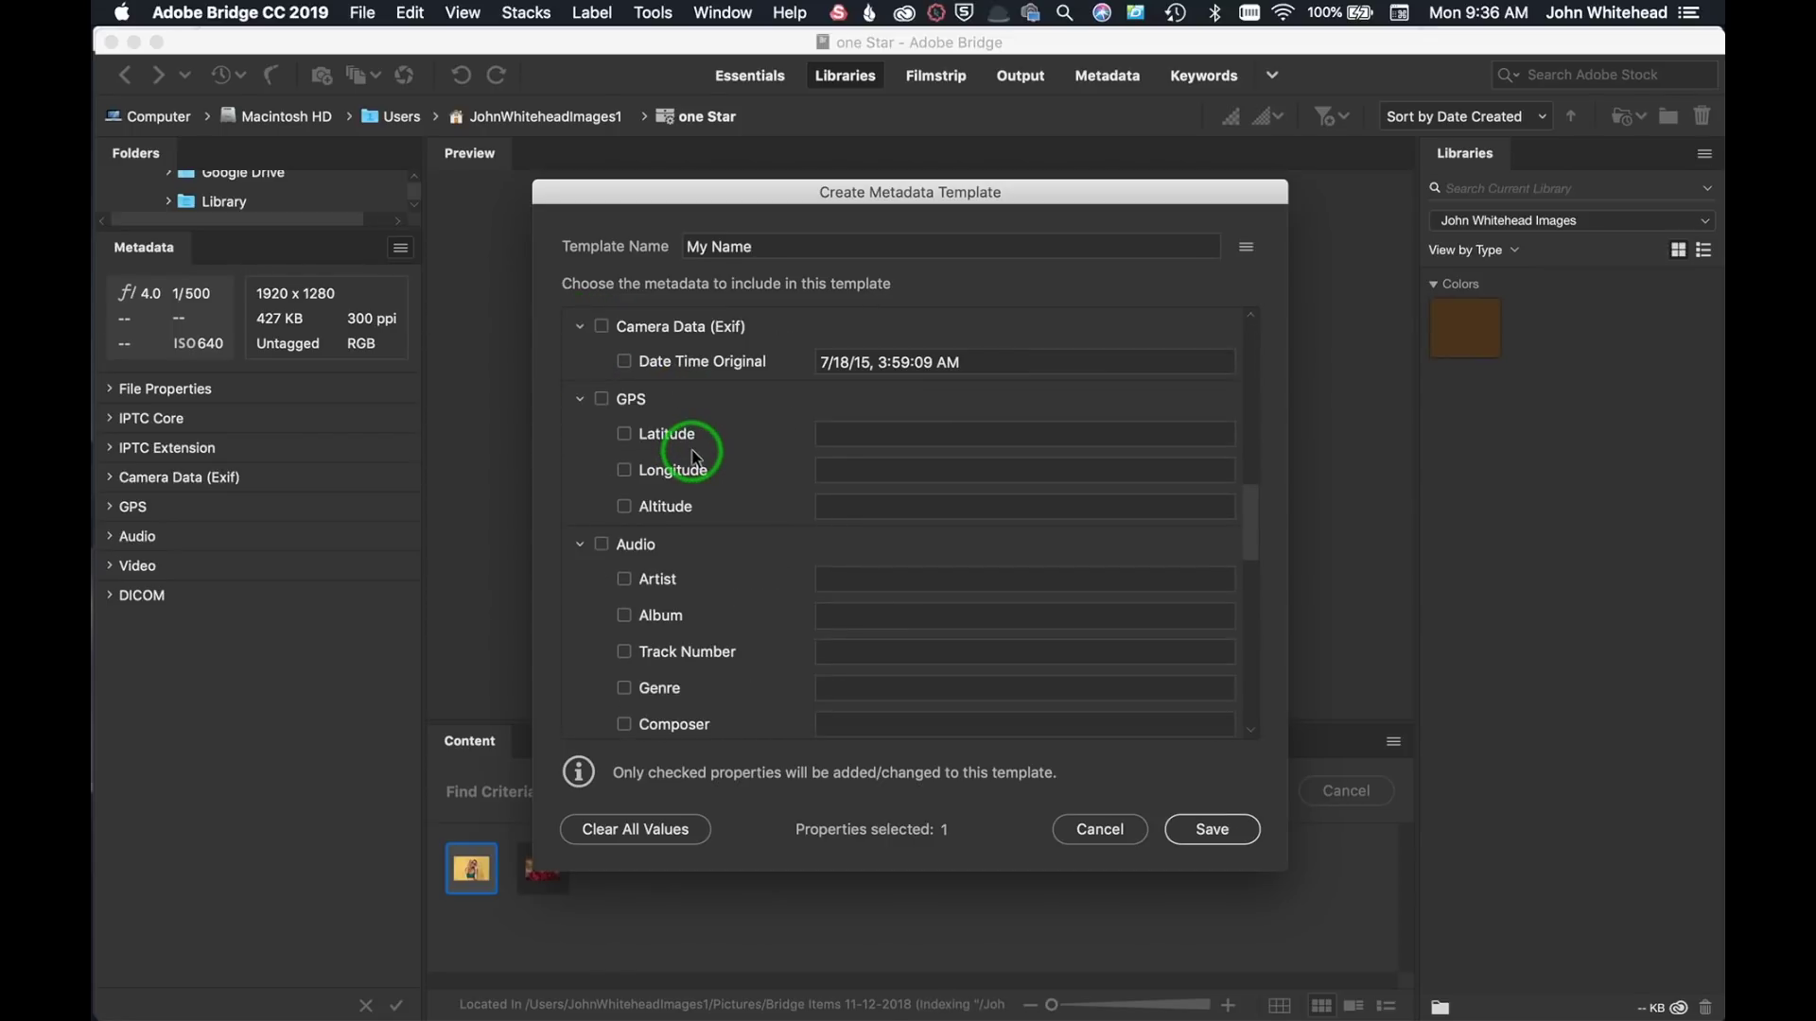
{"action": "scroll", "coordinate": [693, 457], "scroll_direction": "up", "scroll_amount": 10}
{"action": "left_click", "coordinate": [580, 362]}
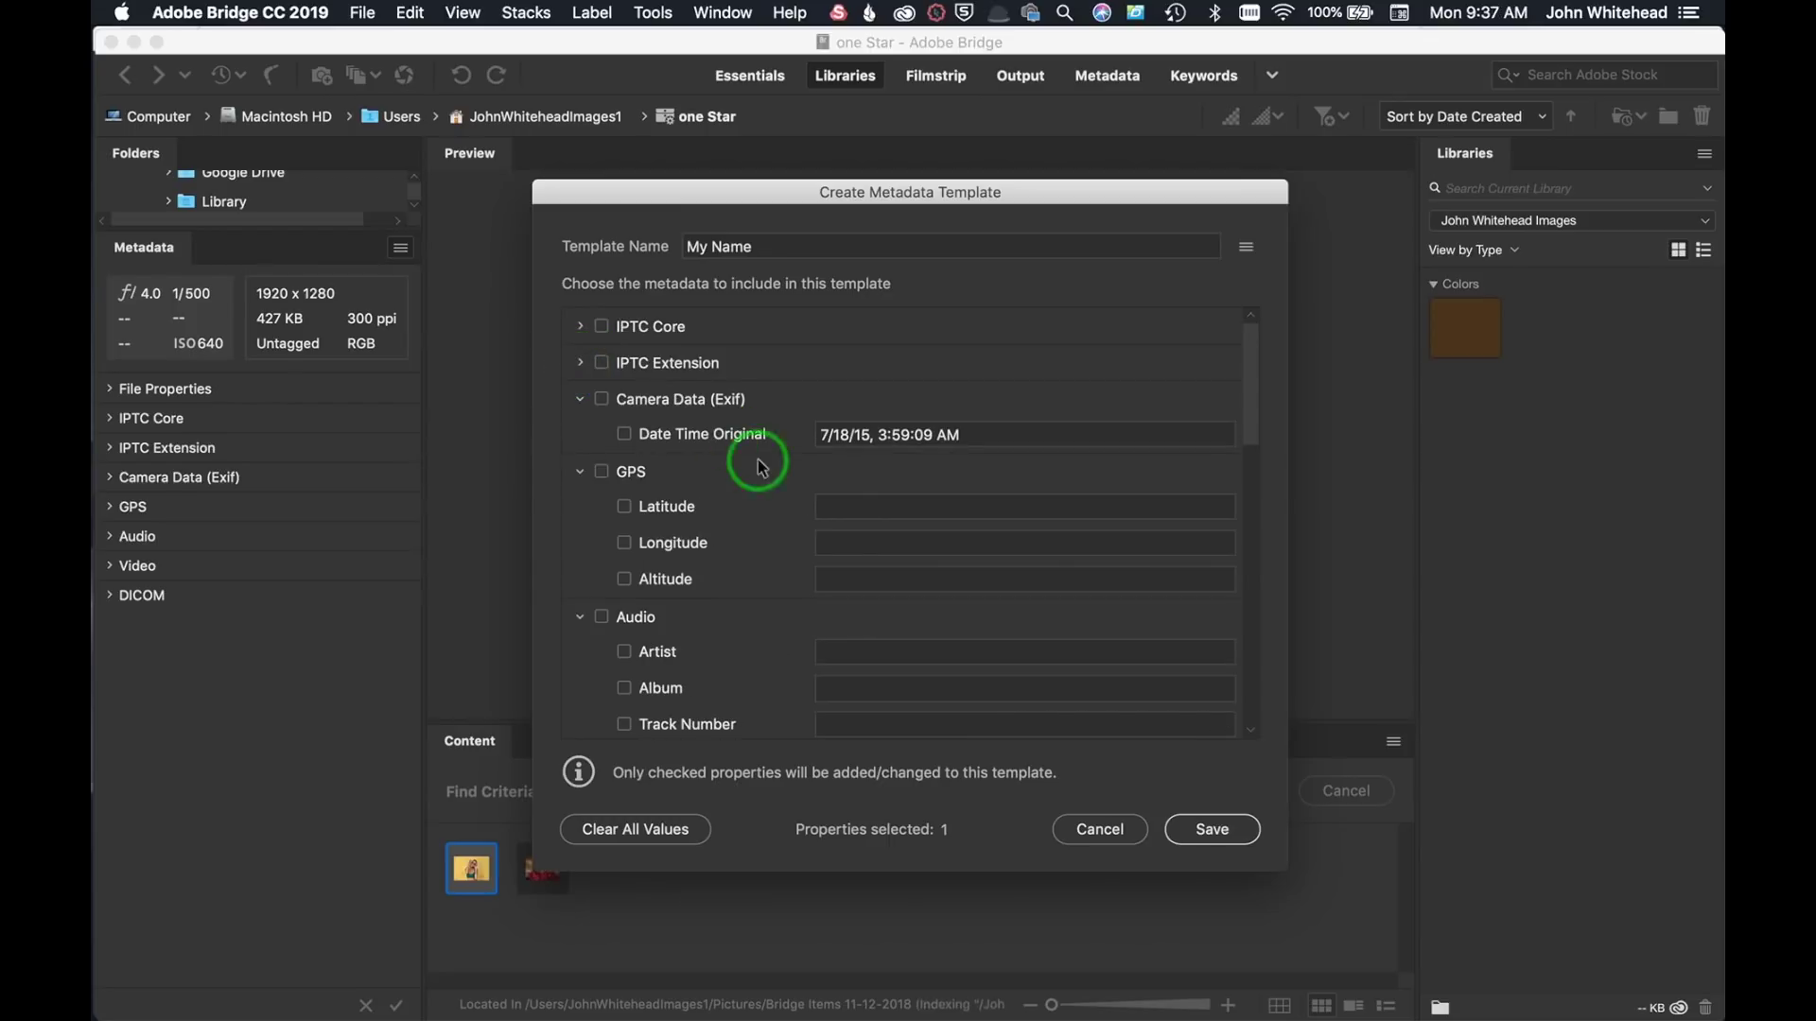
{"action": "scroll", "coordinate": [700, 567], "scroll_direction": "down", "scroll_amount": 10}
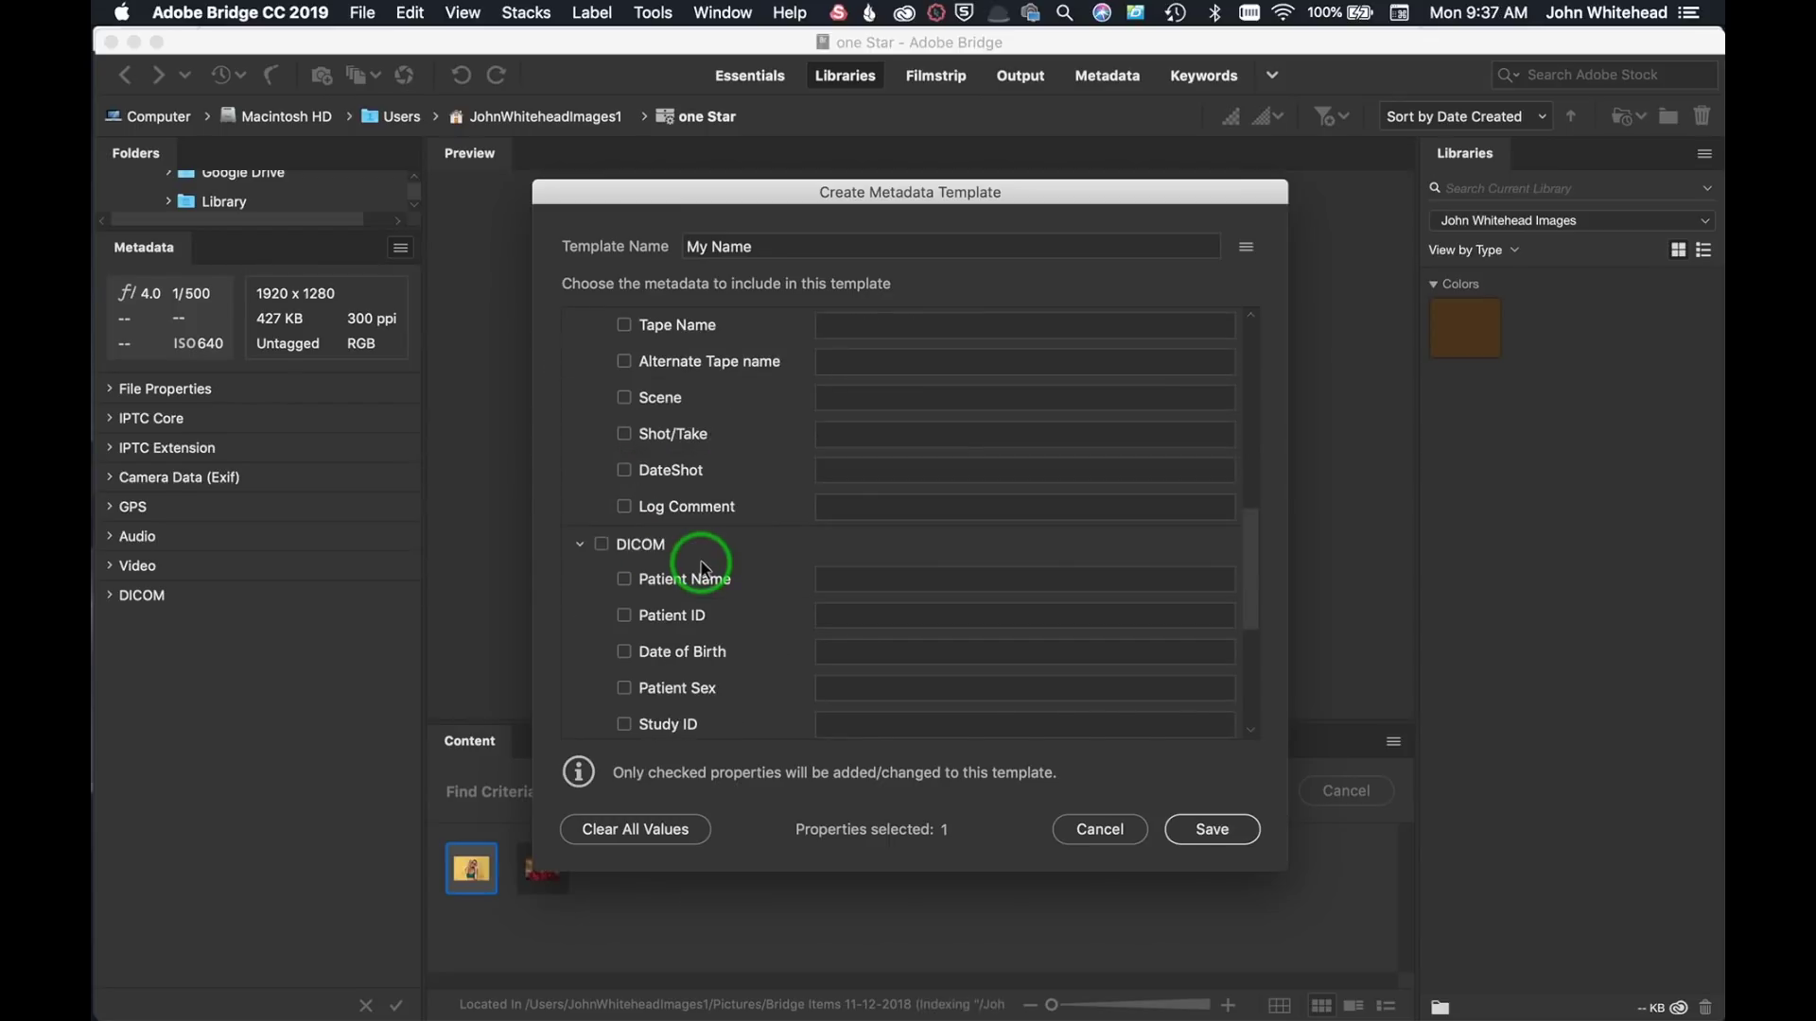
{"action": "scroll", "coordinate": [587, 544], "scroll_direction": "down", "scroll_amount": 5}
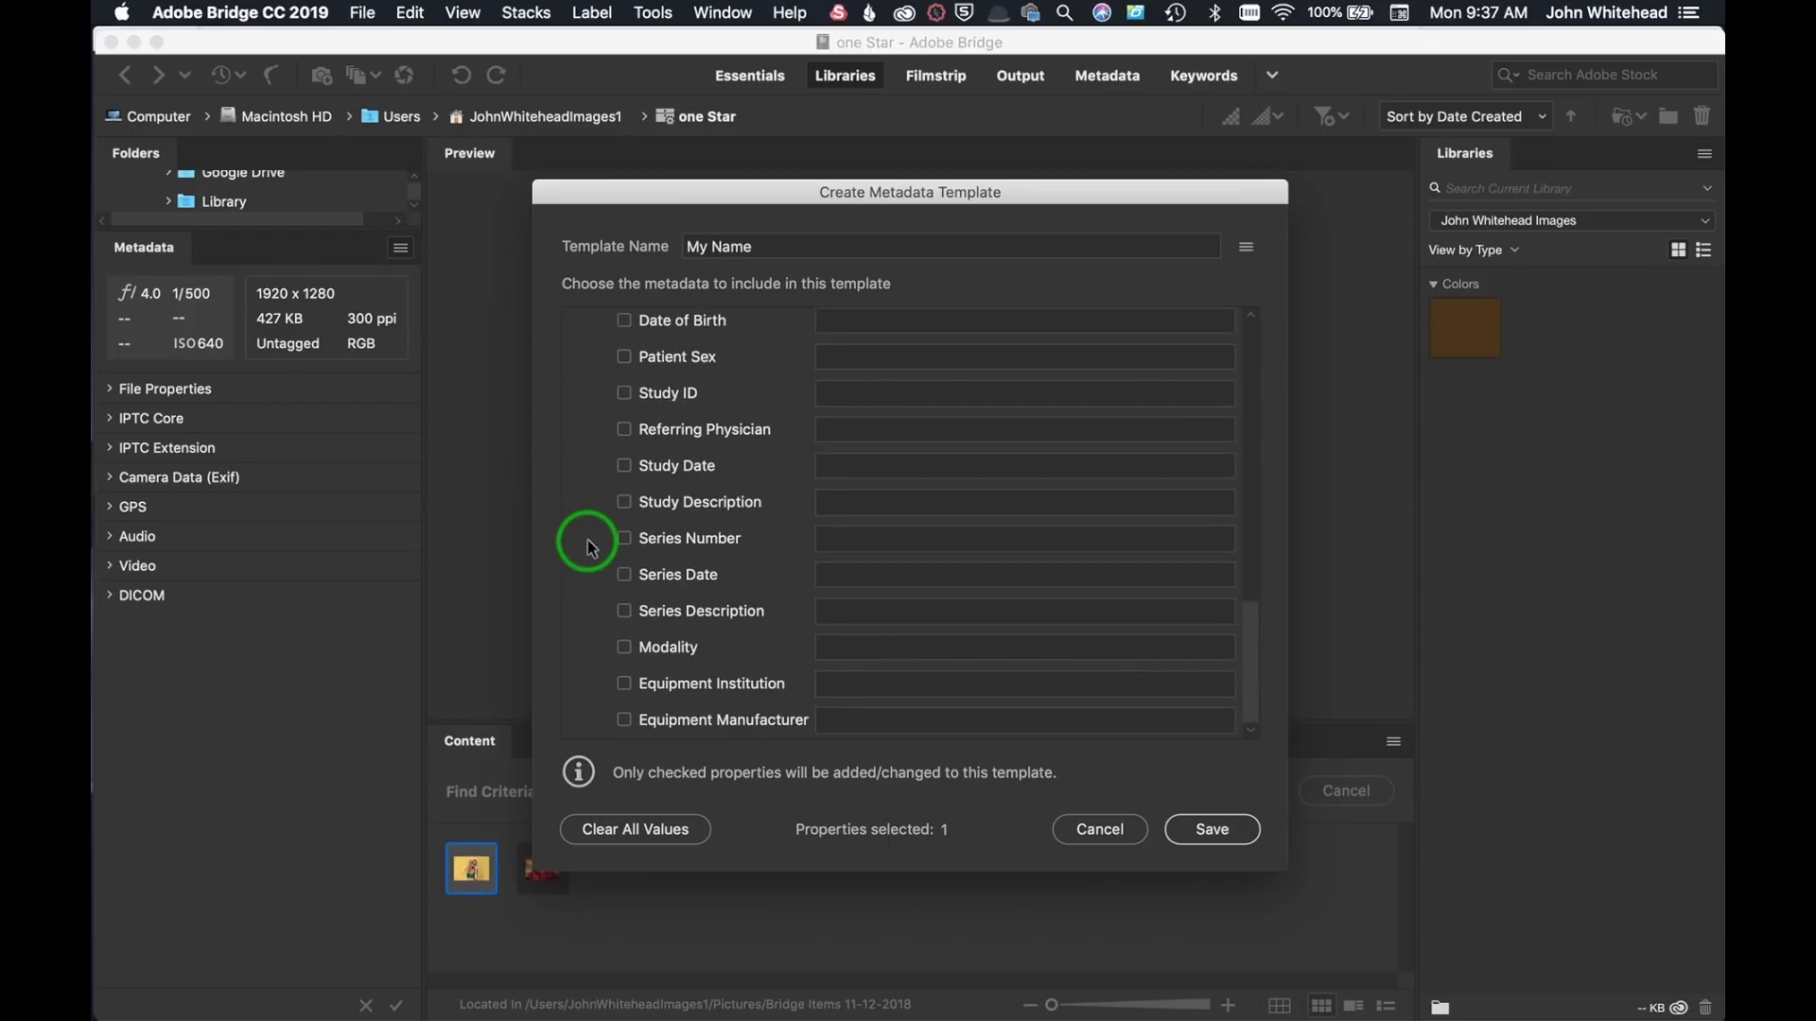
{"action": "scroll", "coordinate": [587, 547], "scroll_direction": "up", "scroll_amount": 15}
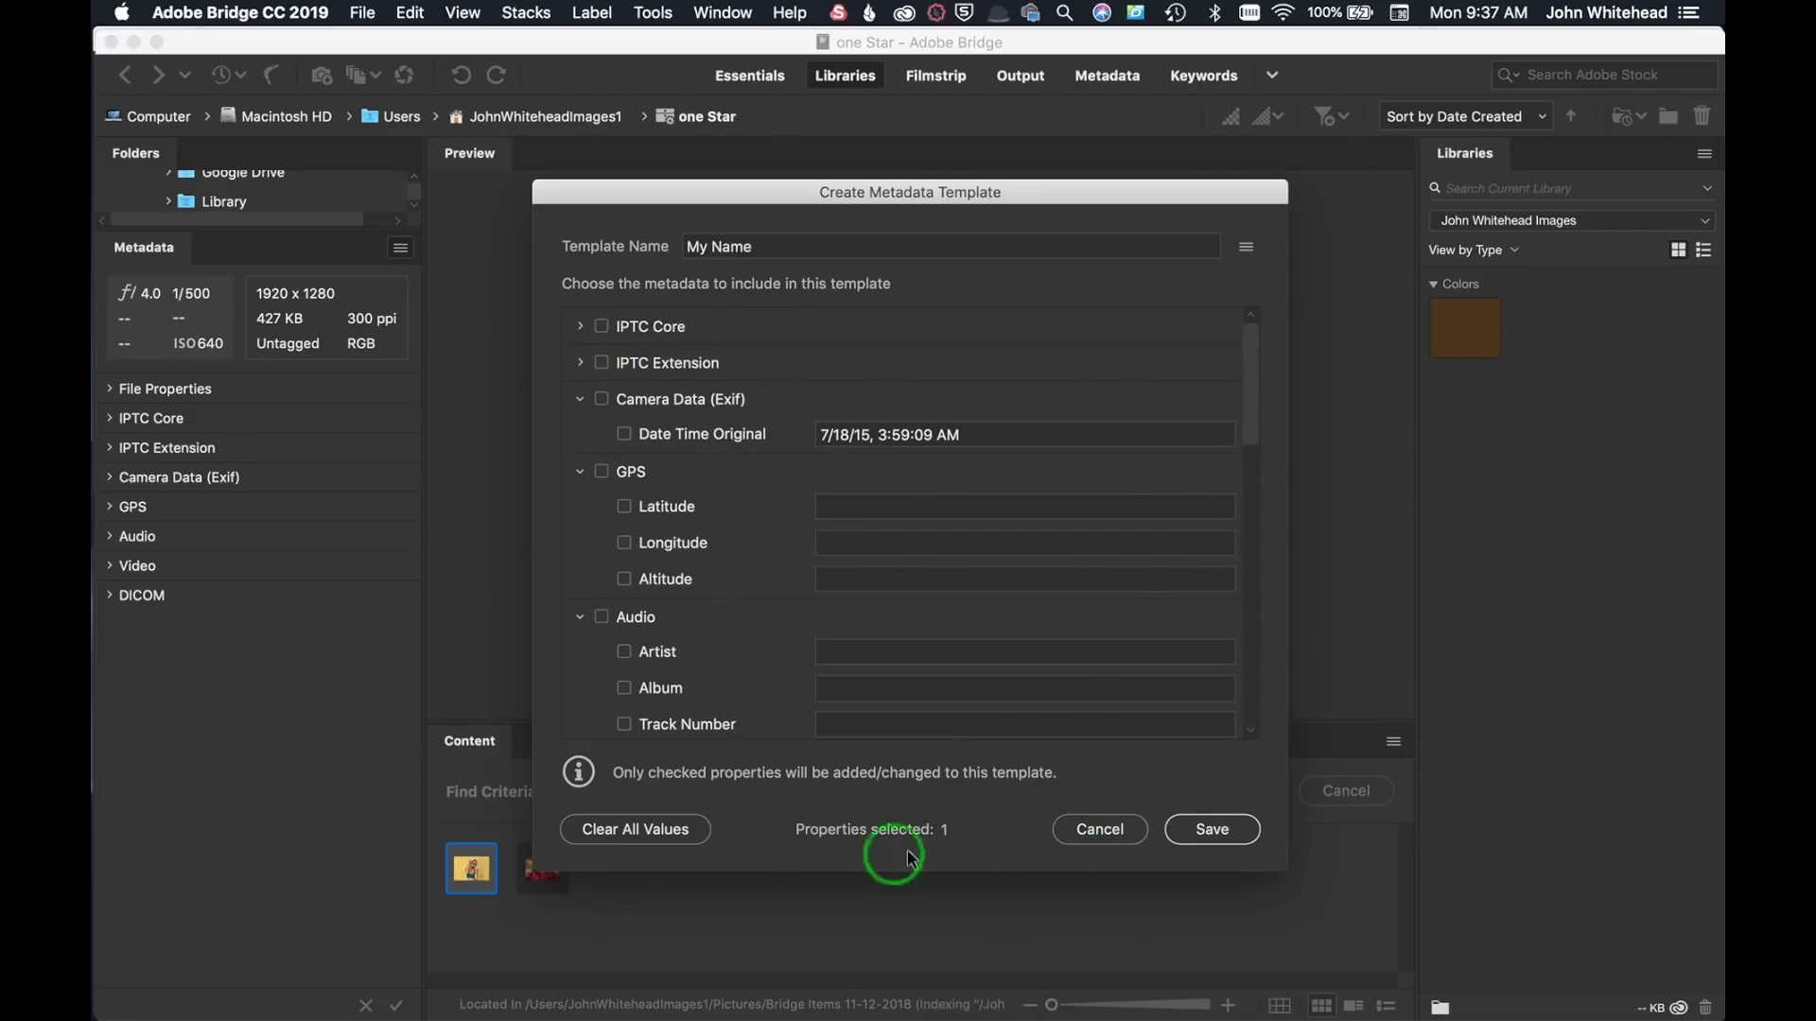
{"action": "left_click", "coordinate": [1214, 831]}
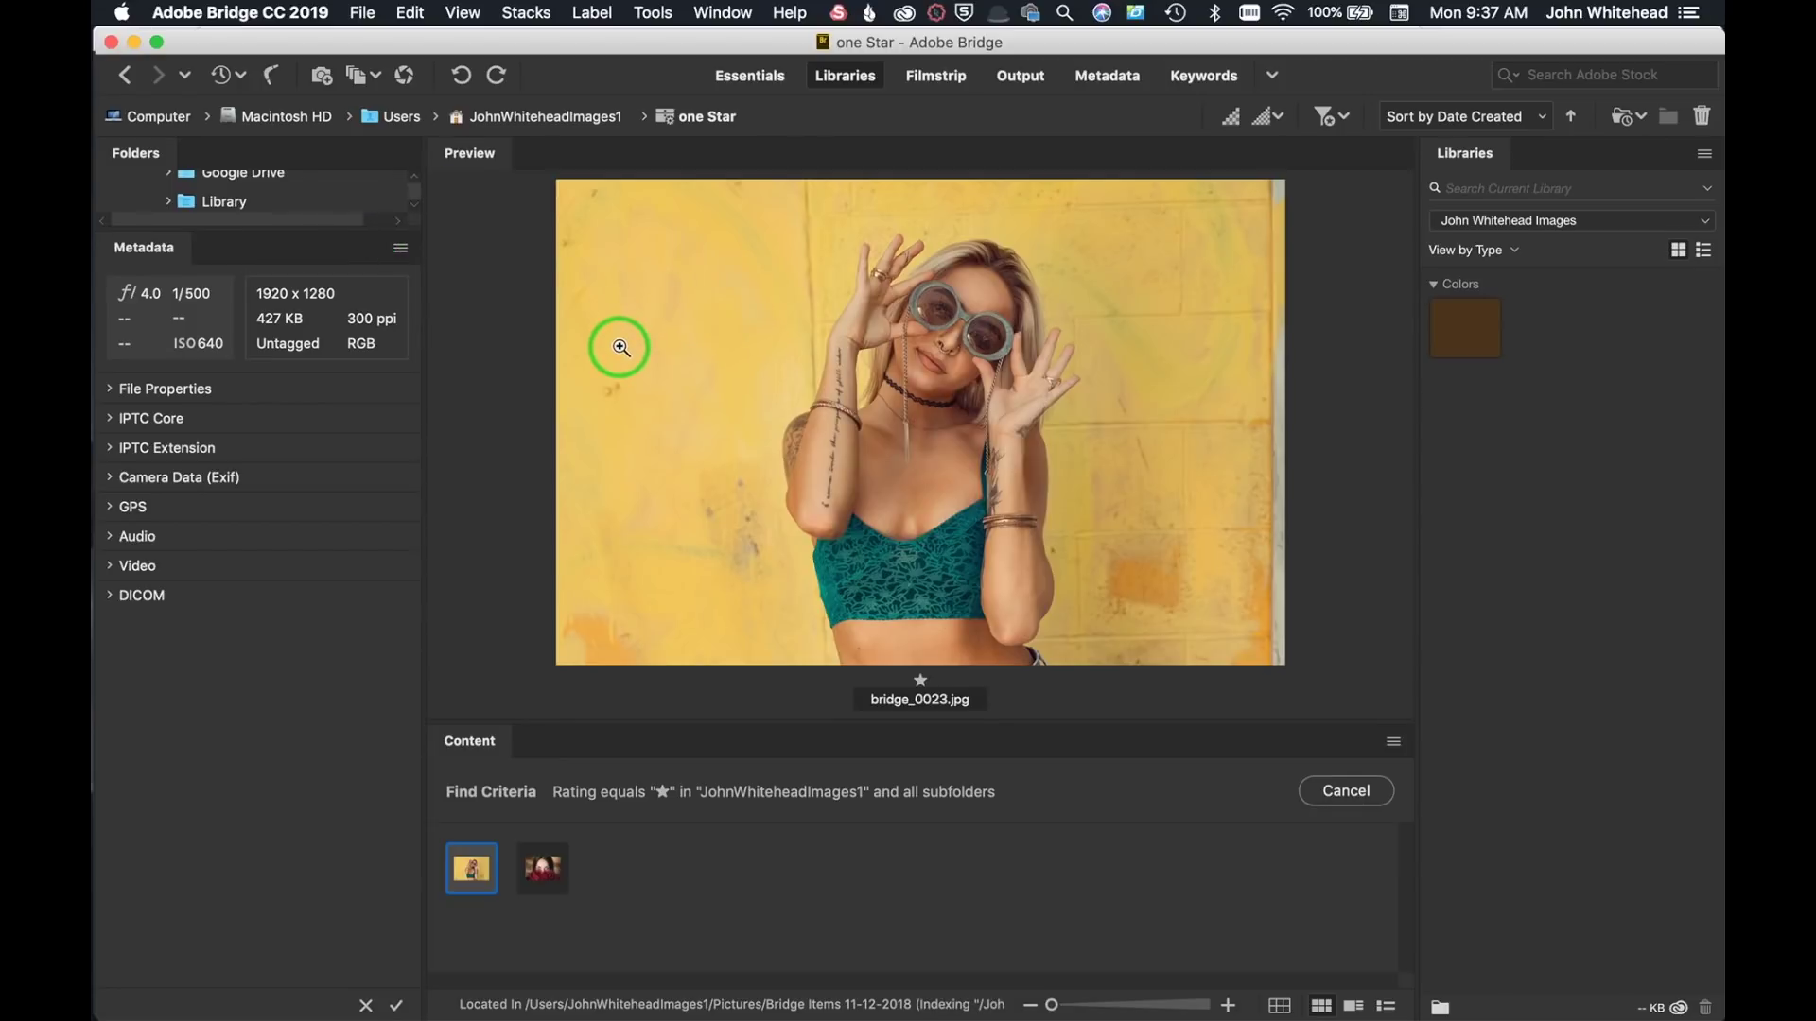
- Switch to the Keywords workspace and view the commands available for managing keywords
{"action": "left_click", "coordinate": [1180, 82]}
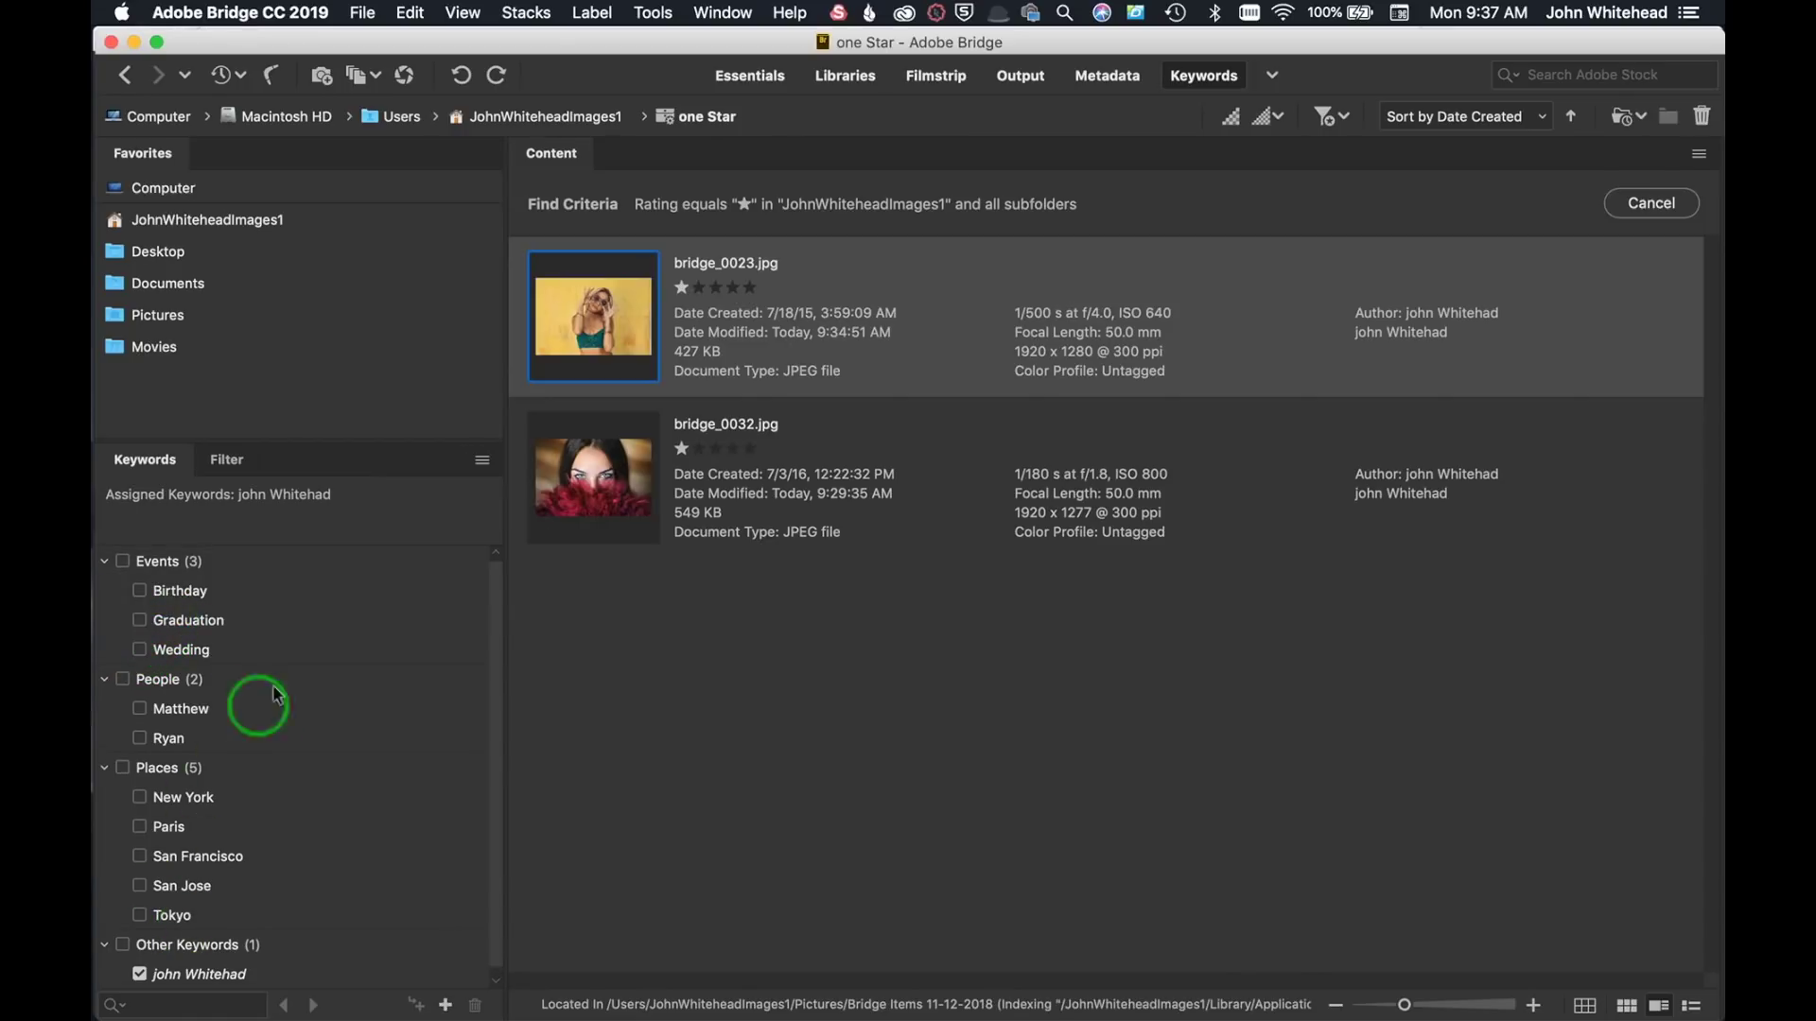
{"action": "left_click", "coordinate": [483, 461]}
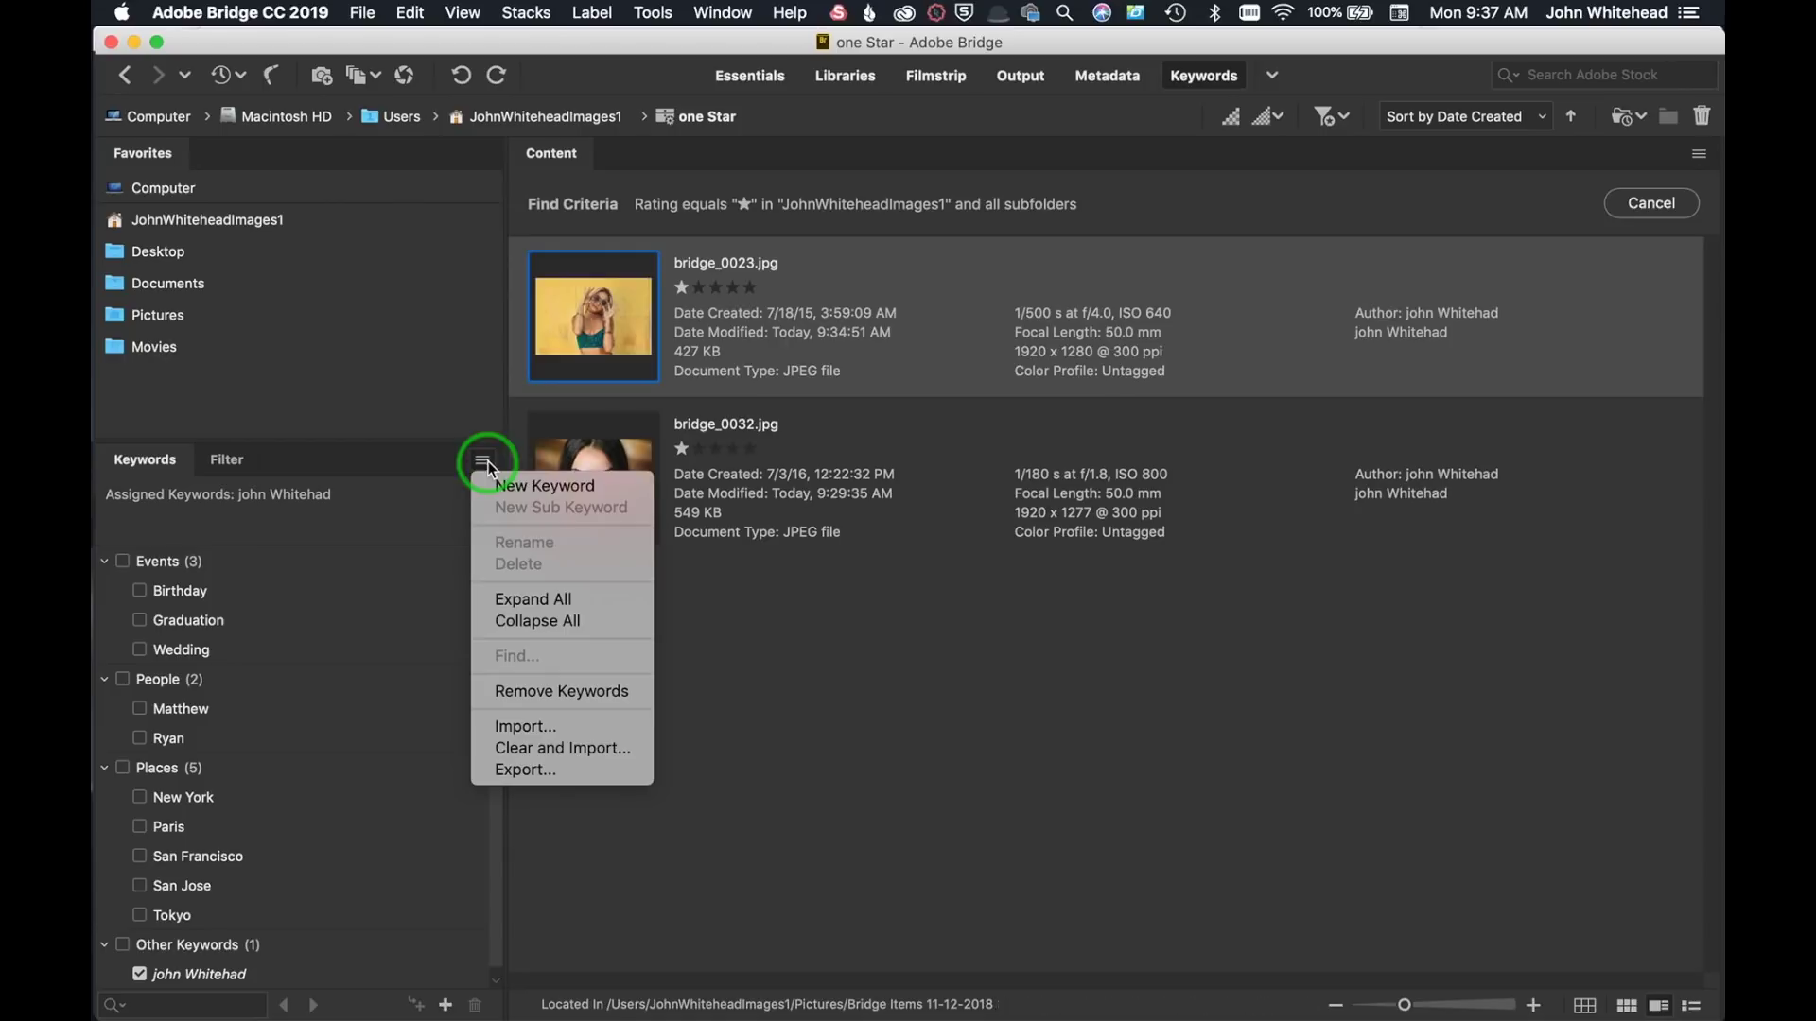
{"action": "left_click", "coordinate": [537, 501]}
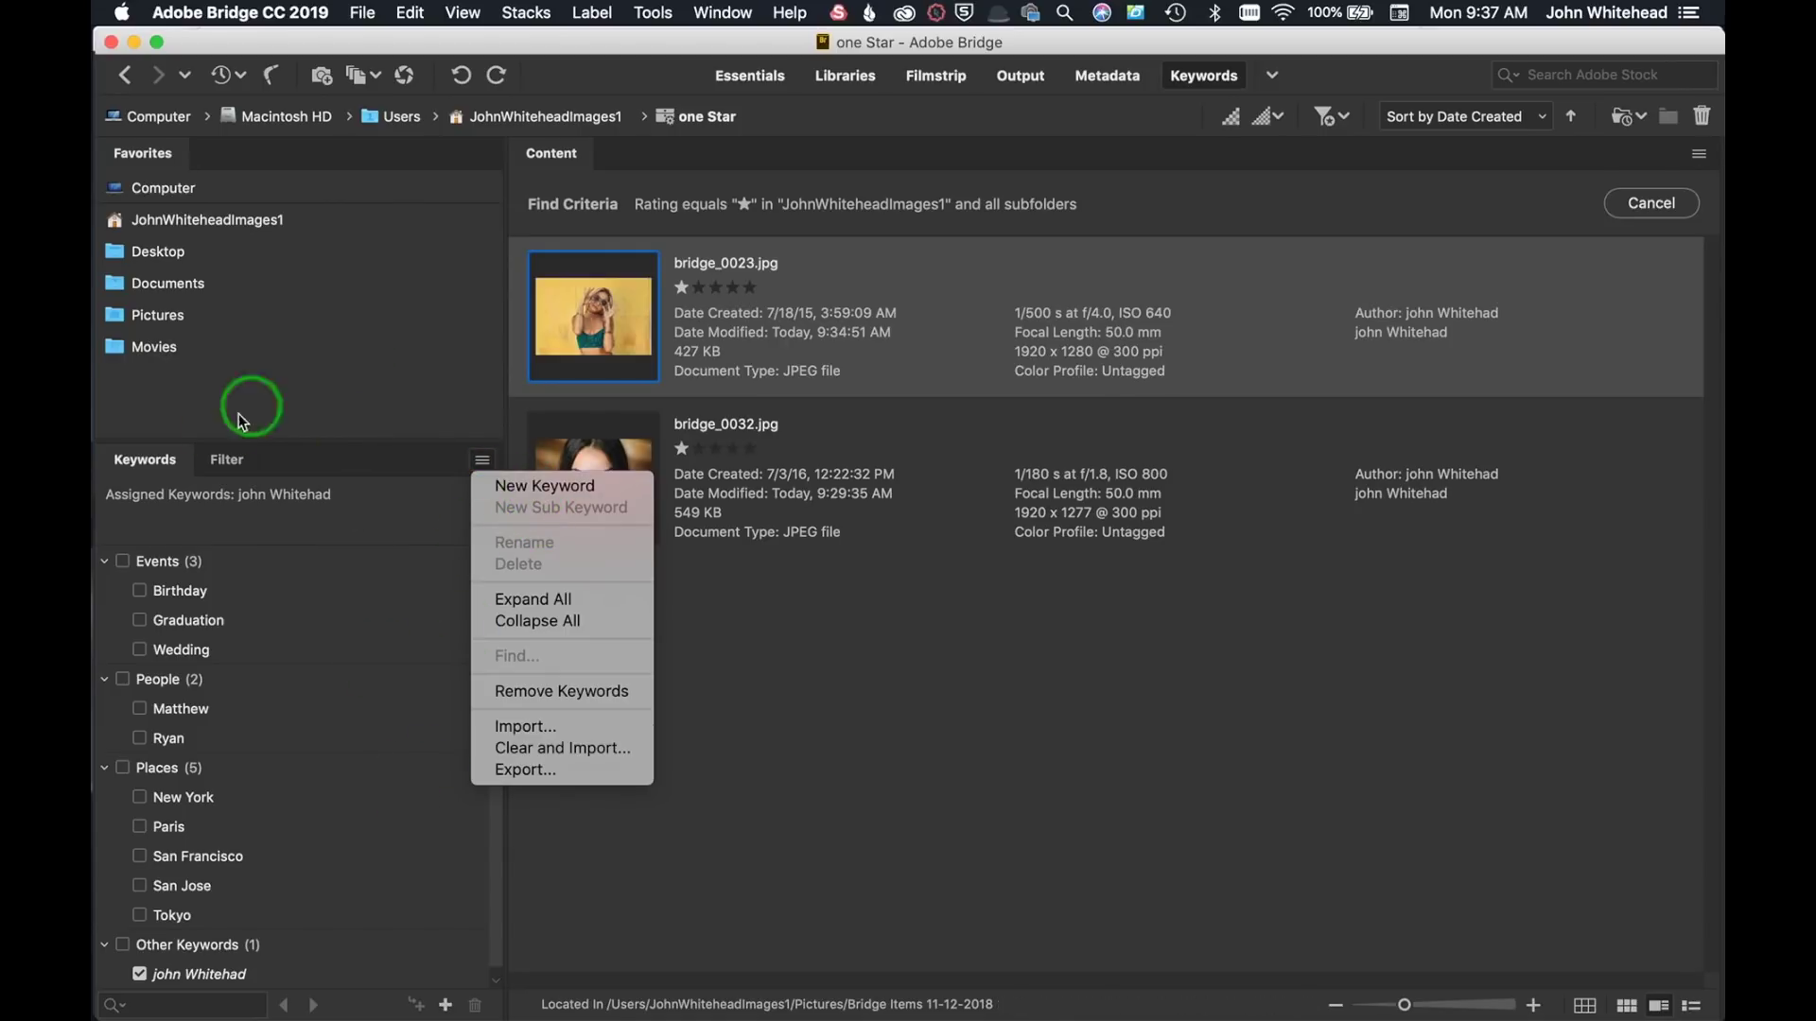
{"action": "left_click", "coordinate": [851, 85]}
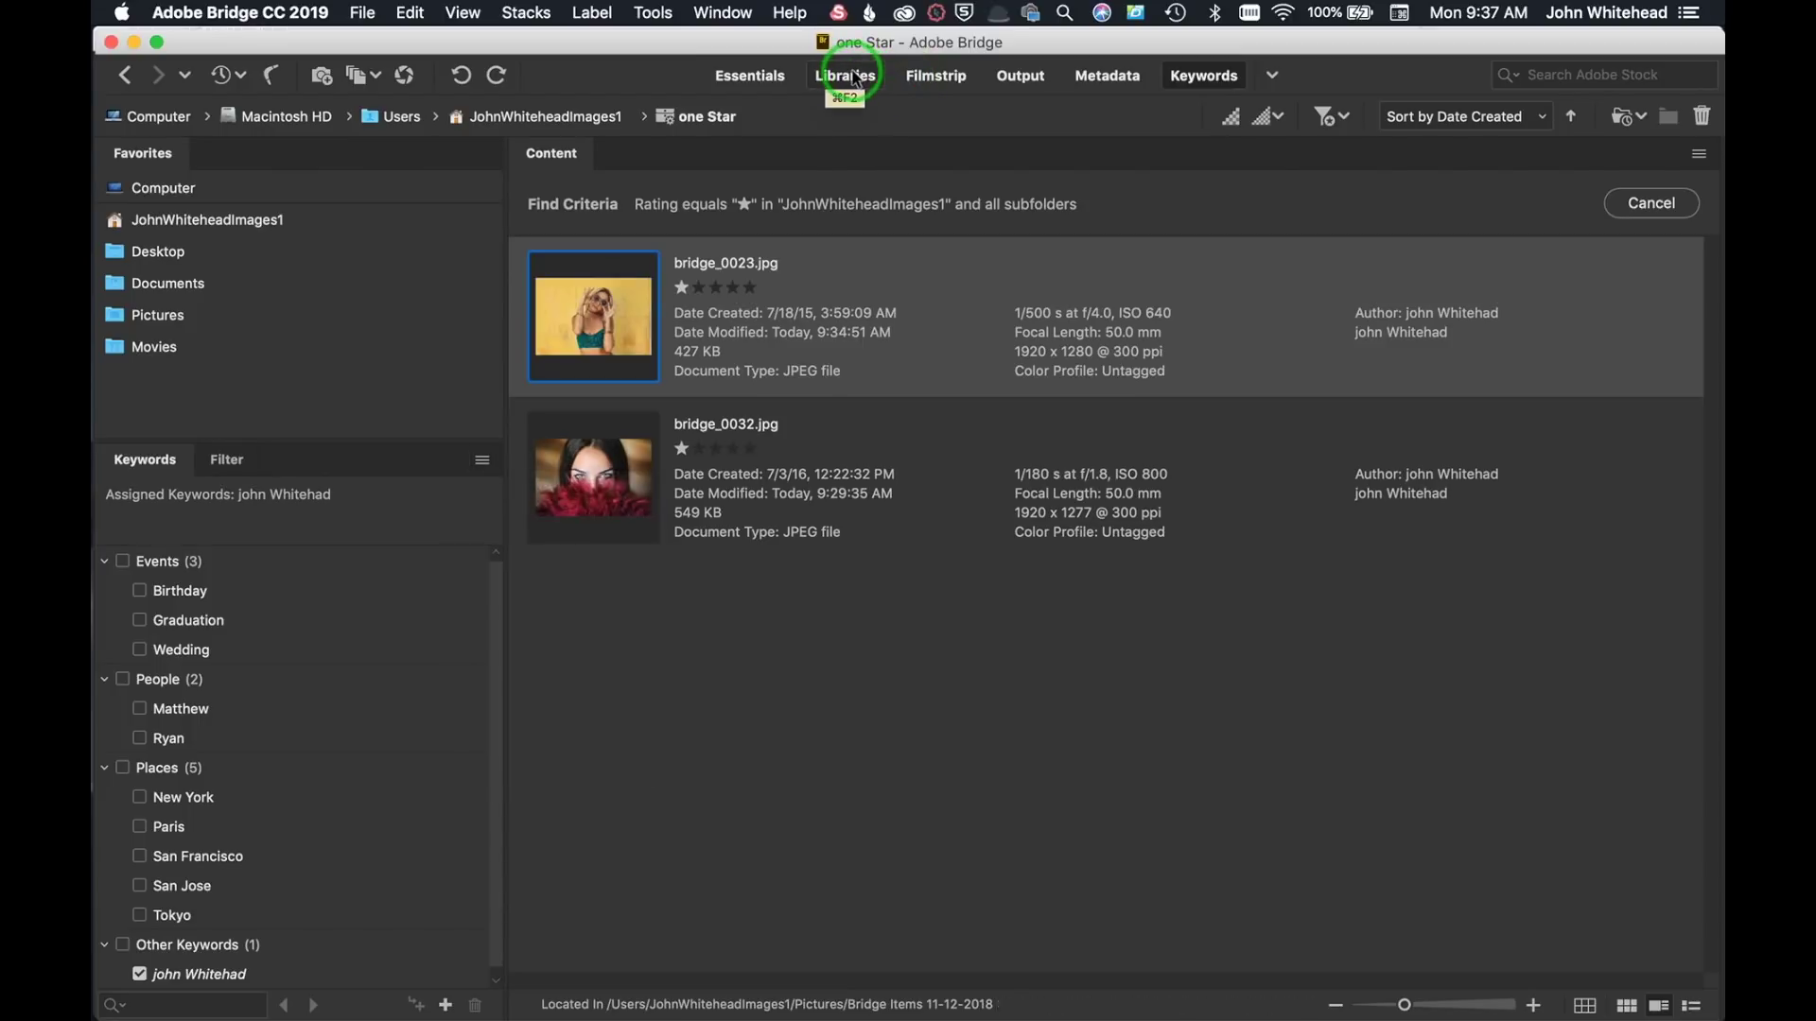
- Return to the Libraries workspace and view the templates offered for appending and replacing metadata, without applying one
{"action": "left_click", "coordinate": [848, 81]}
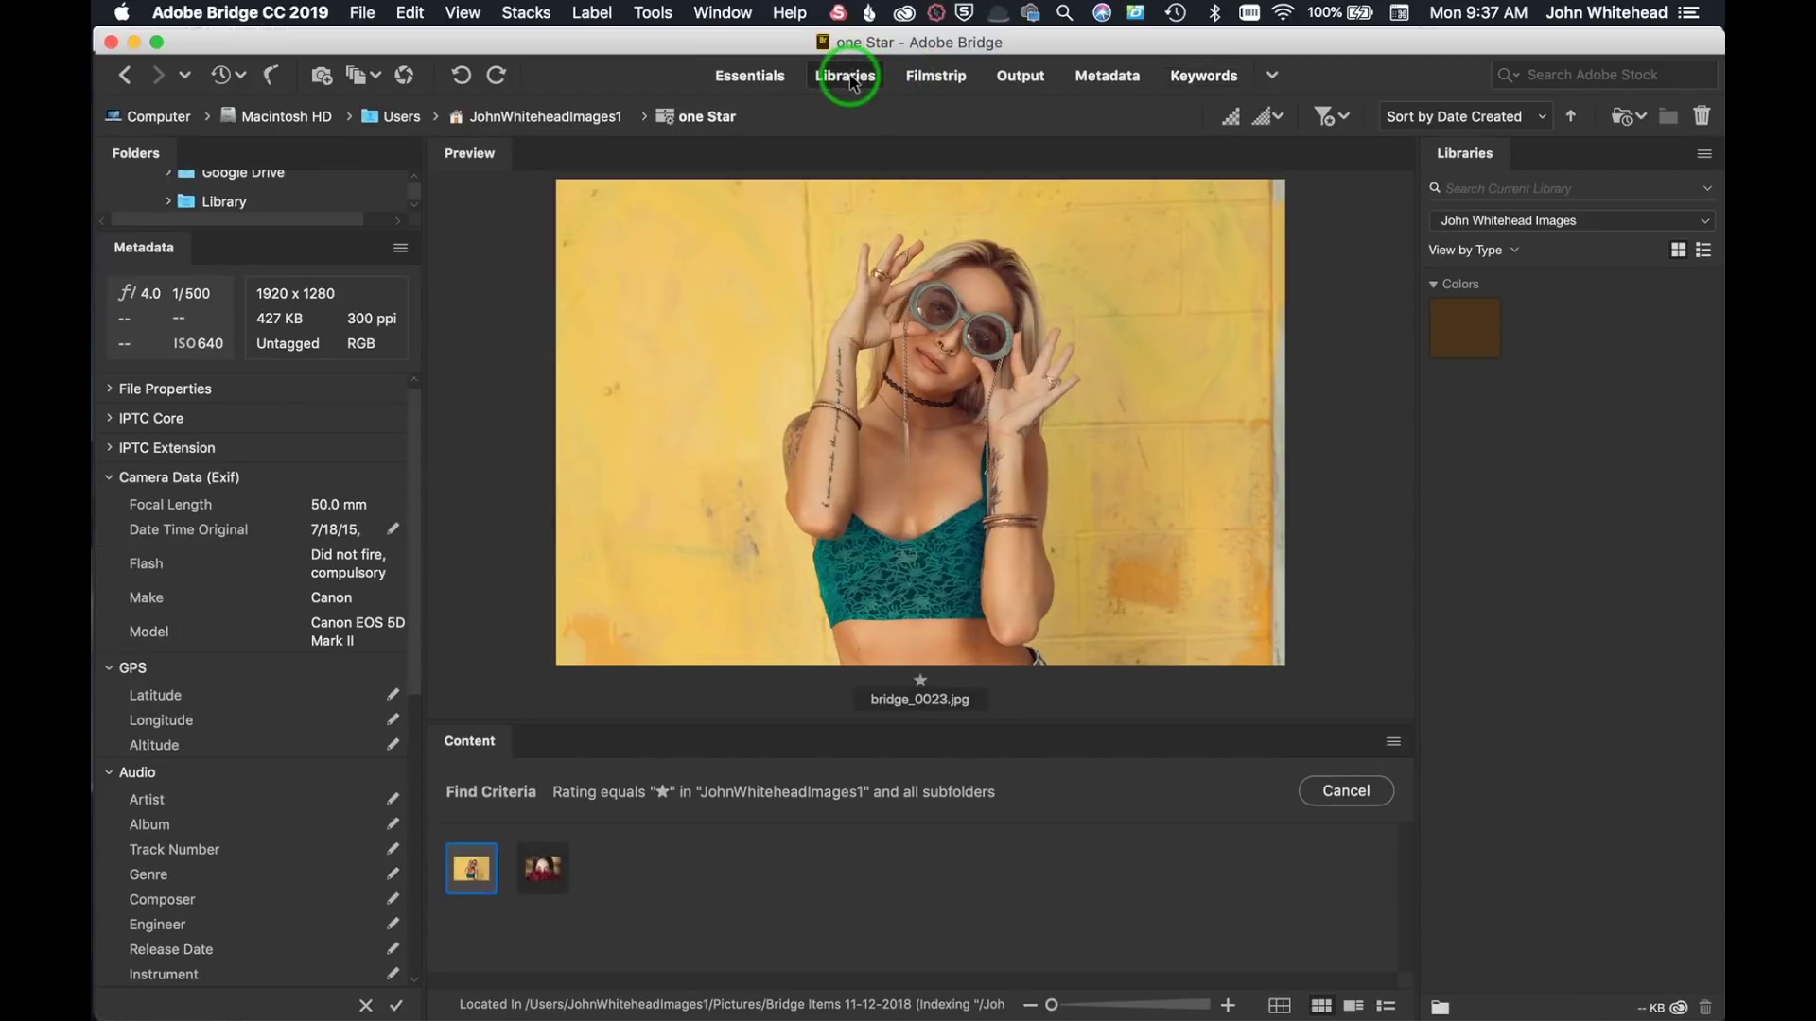
{"action": "left_click", "coordinate": [400, 248]}
{"action": "left_click", "coordinate": [464, 480]}
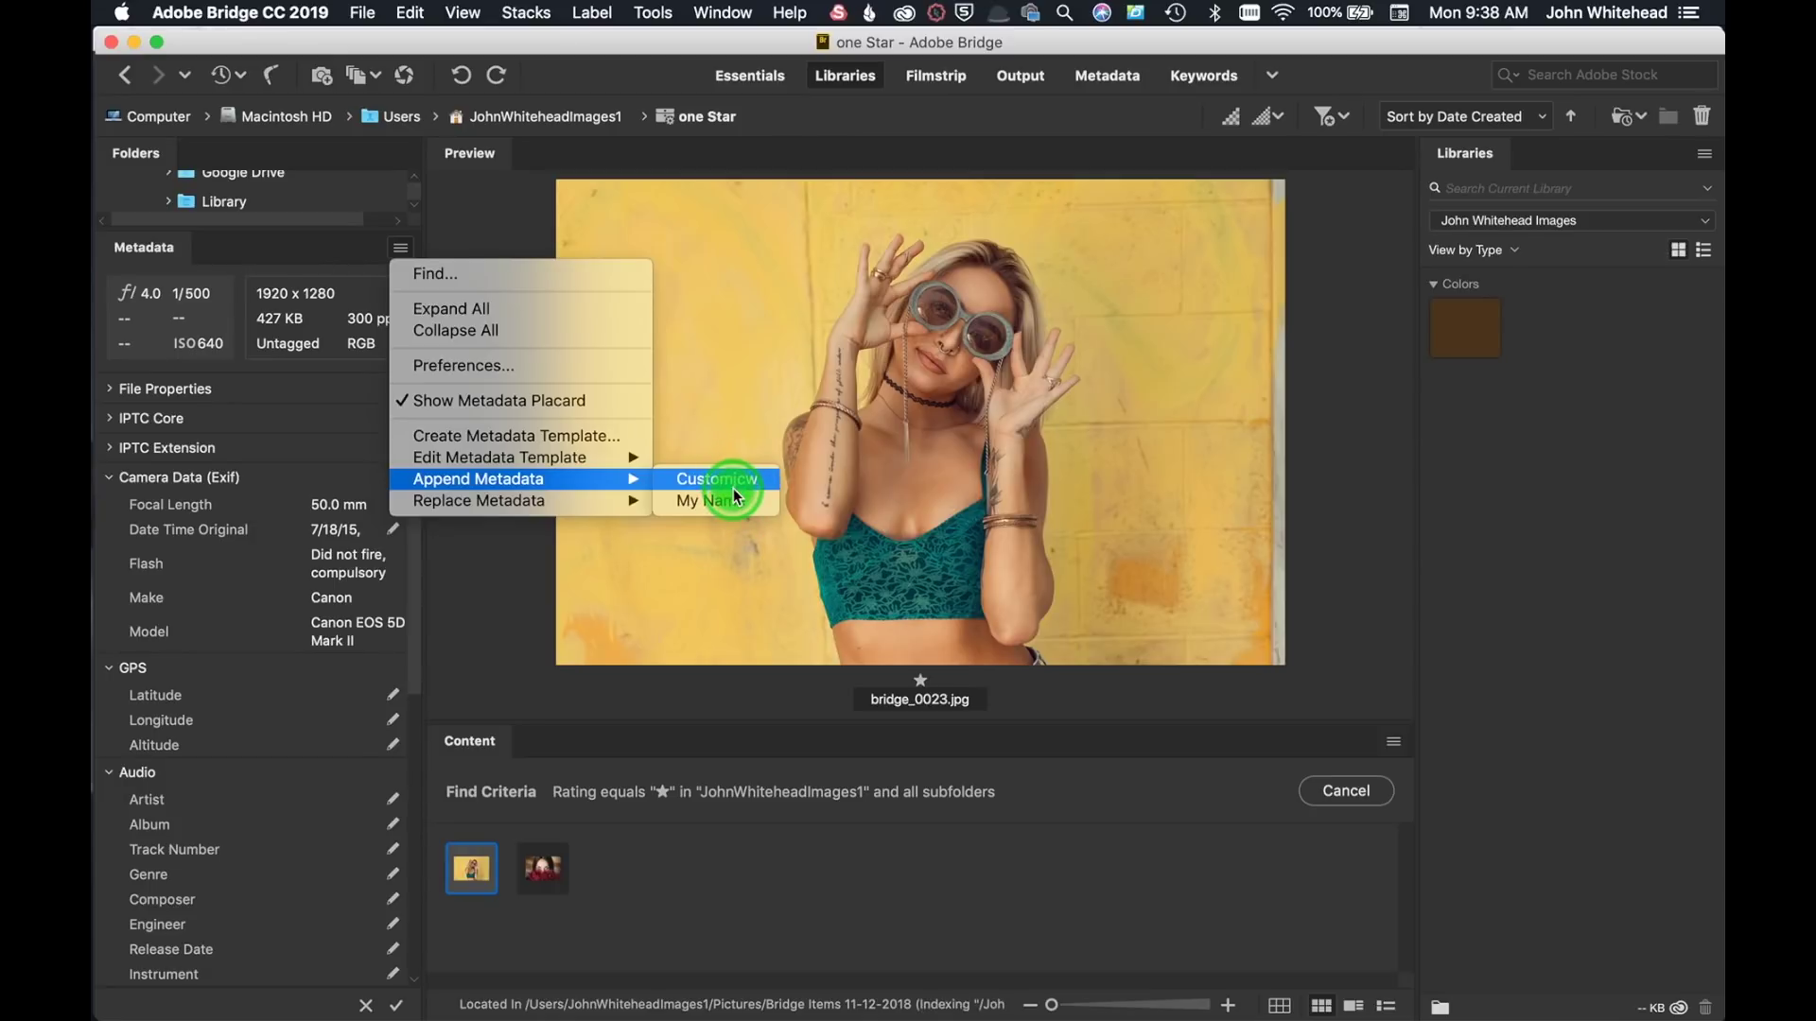
{"action": "mouse_move", "coordinate": [551, 501]}
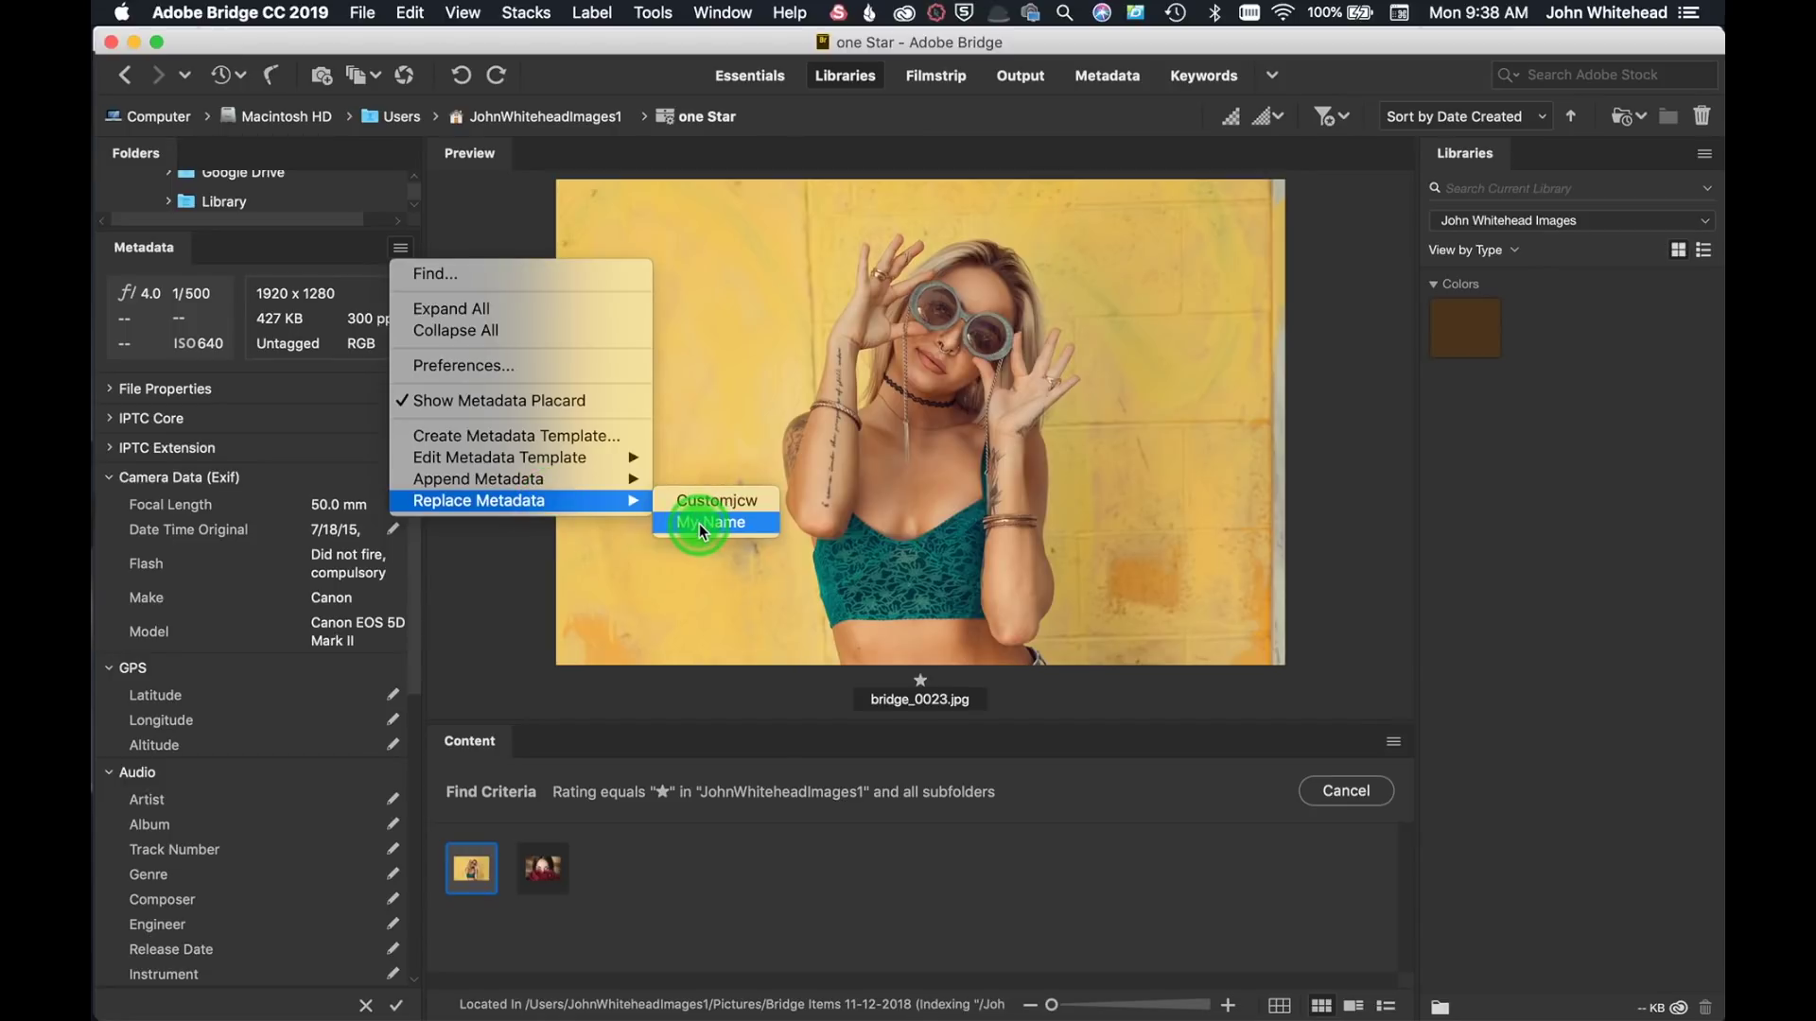
{"action": "left_click", "coordinate": [492, 235]}
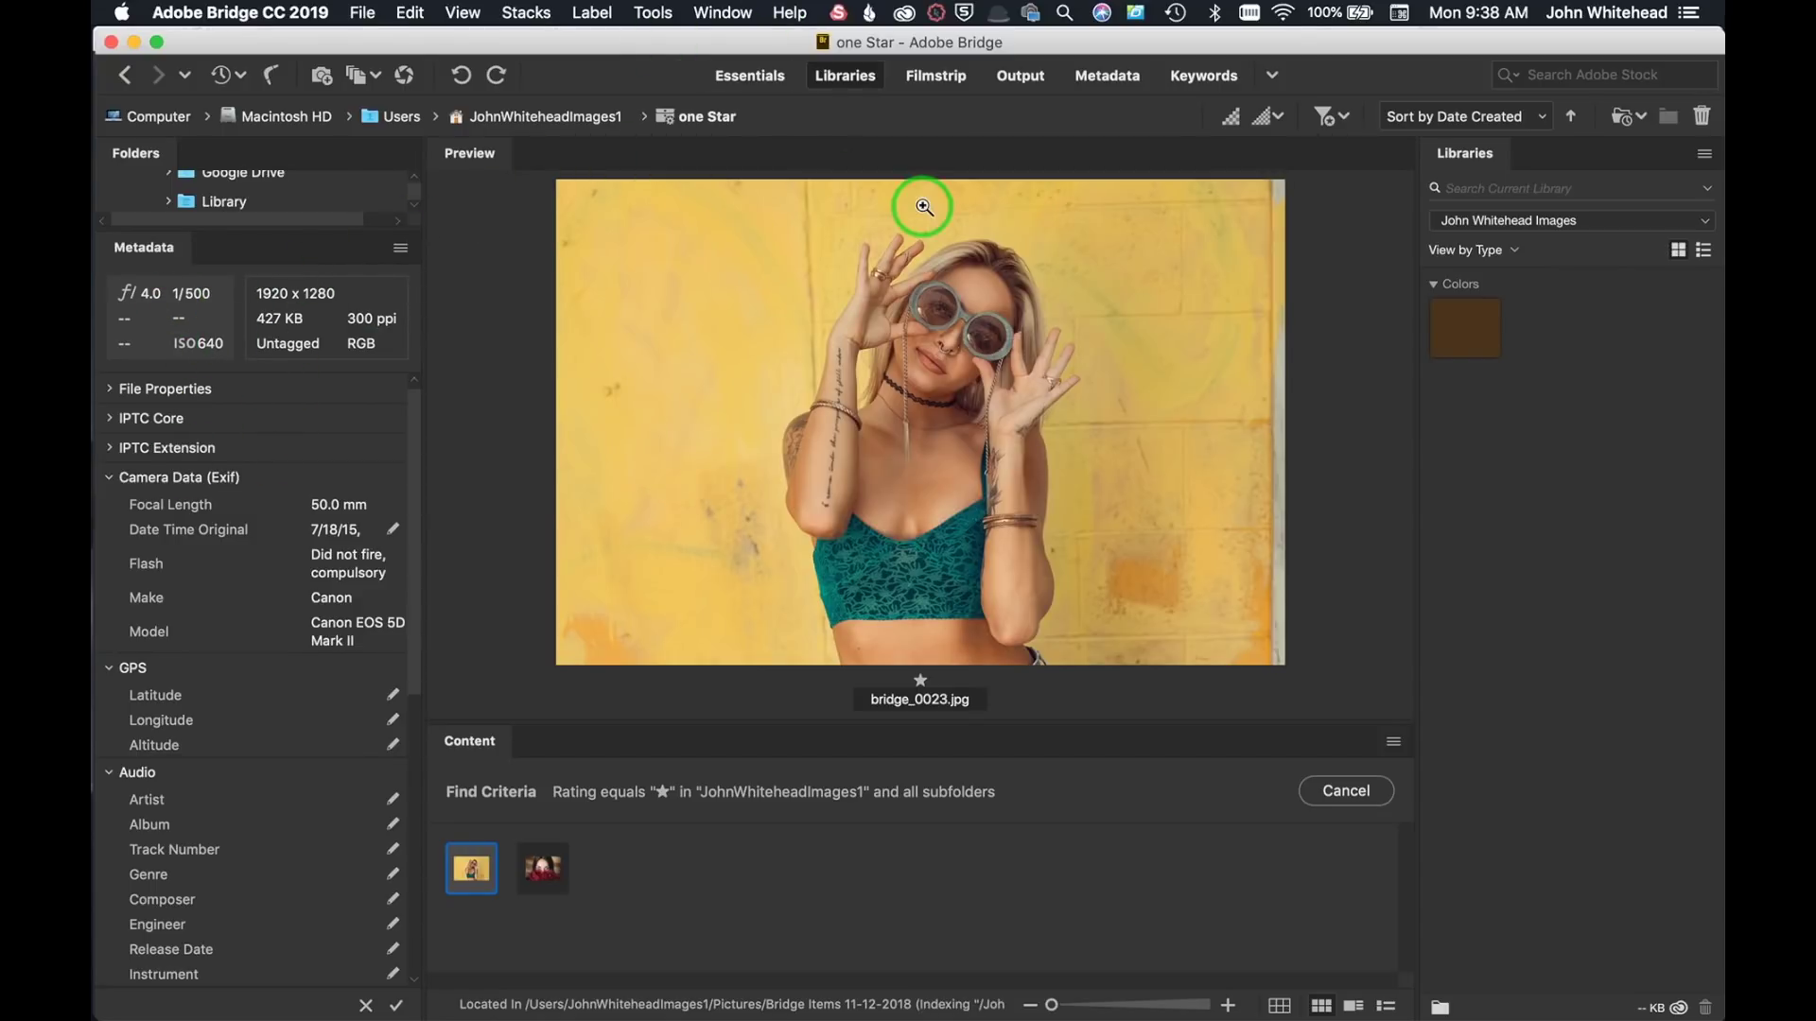
- View the one Star collection in the Filmstrip workspace and in the Metadata workspace
{"action": "left_click", "coordinate": [939, 79]}
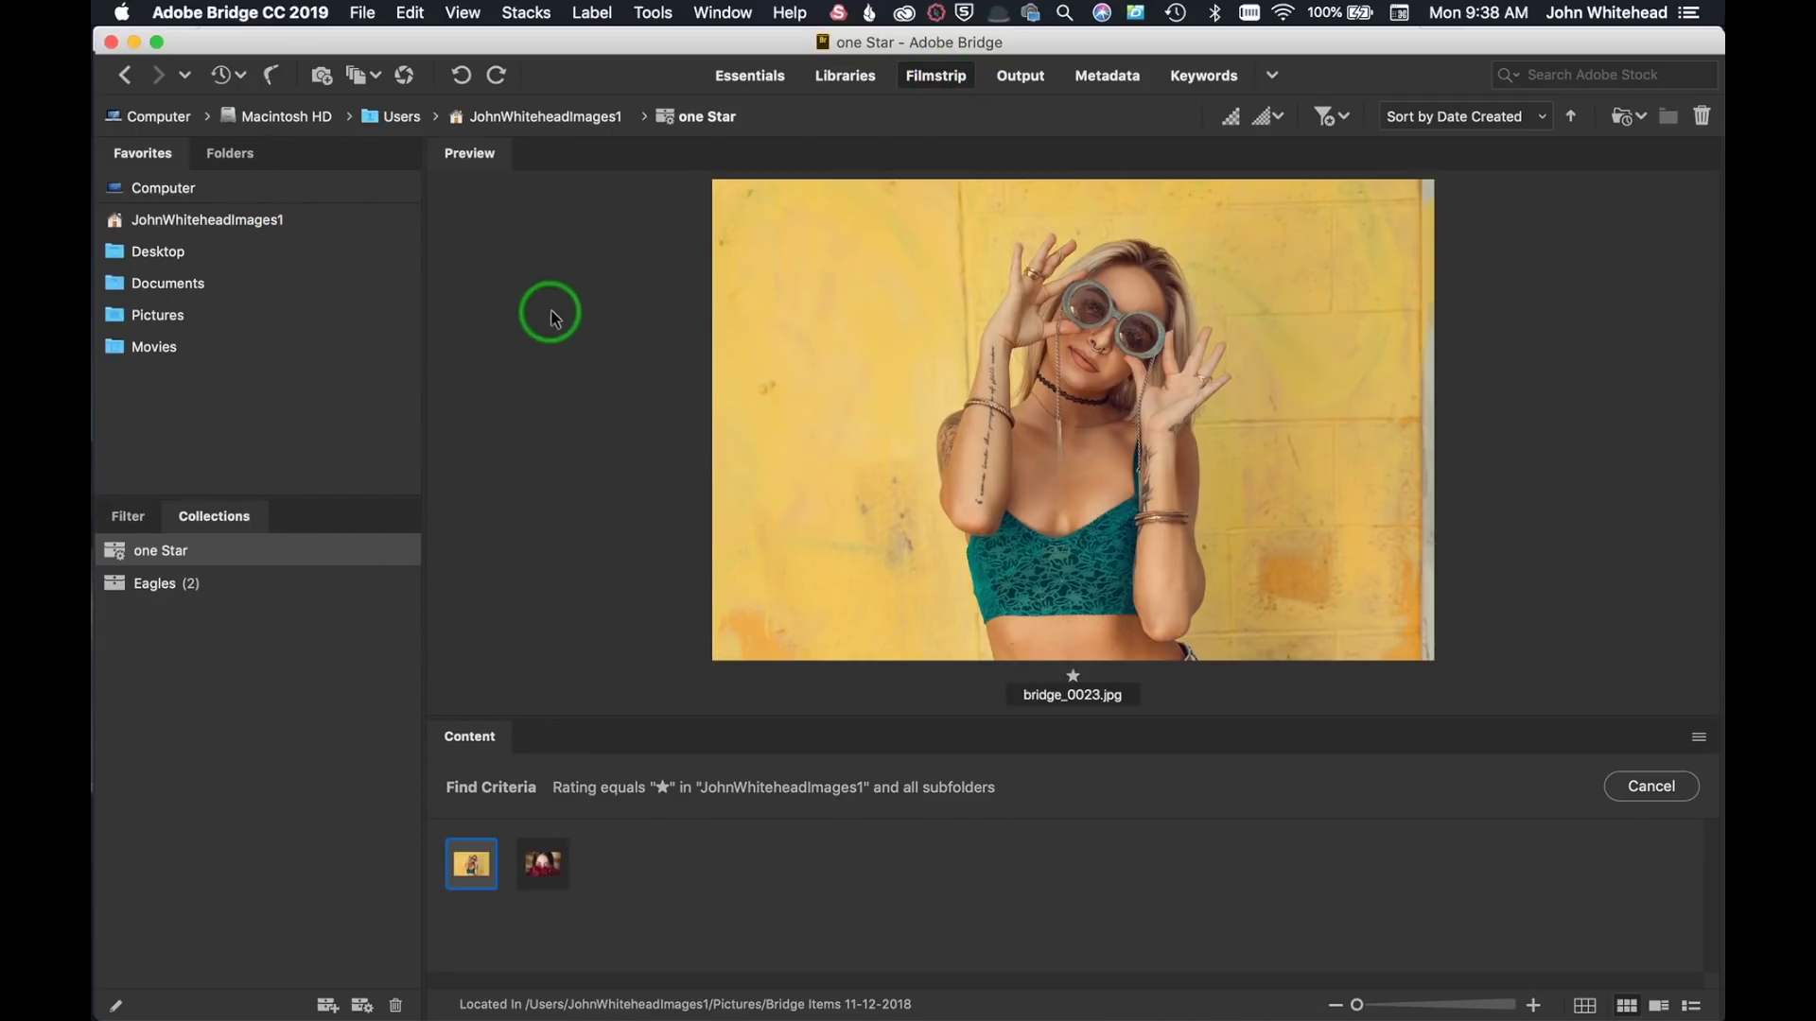
{"action": "left_click", "coordinate": [1113, 86]}
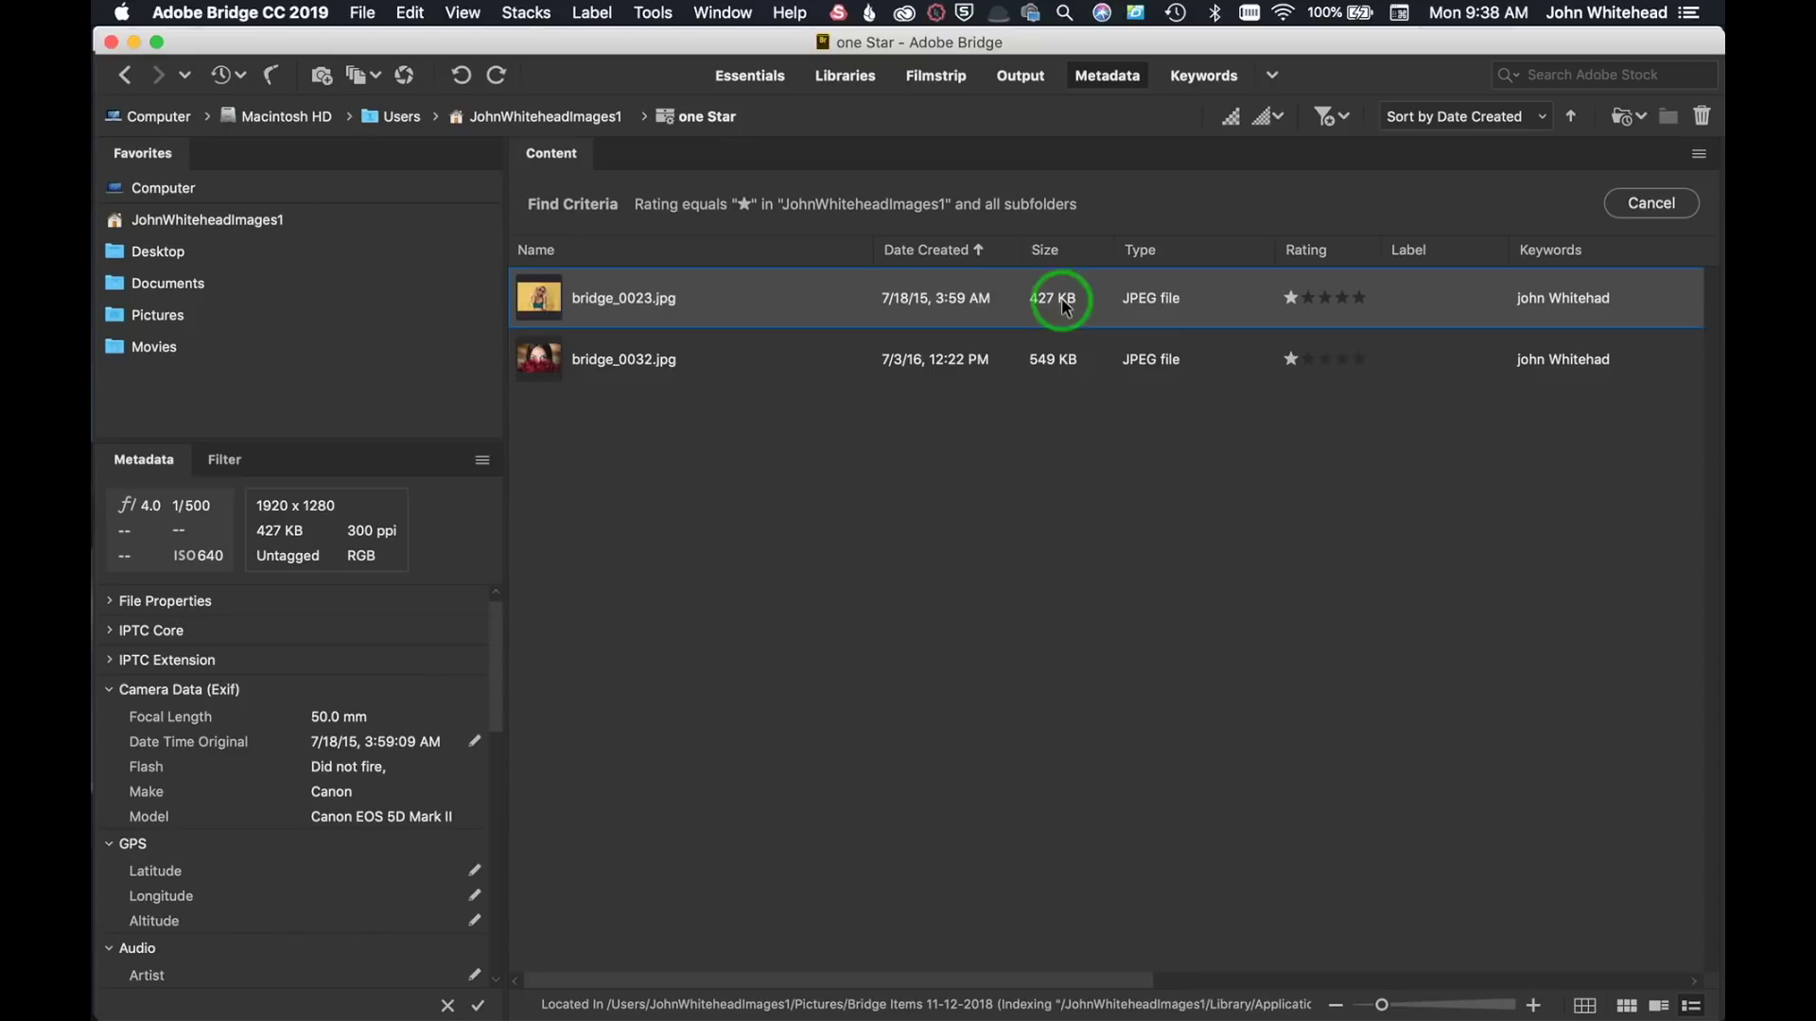
- In the Keywords workspace, assign both keywords of the People group and the San Jose place keyword to bridge_0023.jpg
{"action": "left_click", "coordinate": [1203, 76]}
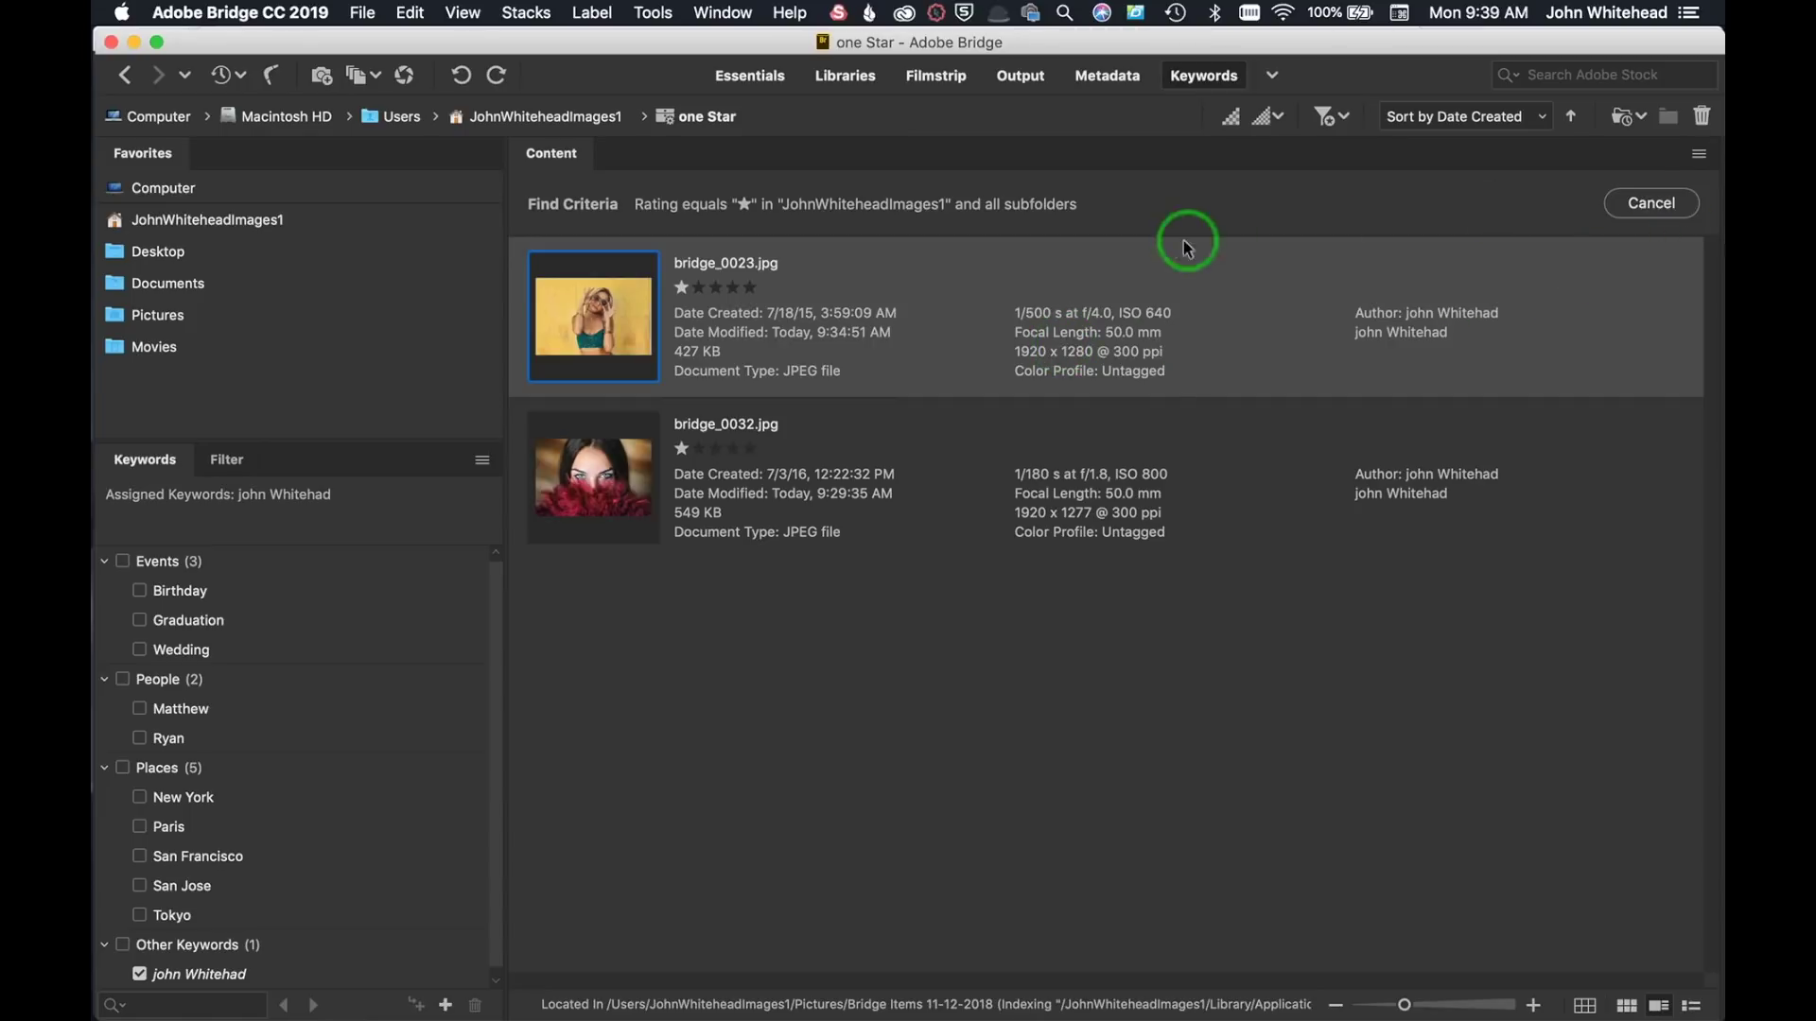
{"action": "left_click", "coordinate": [140, 739]}
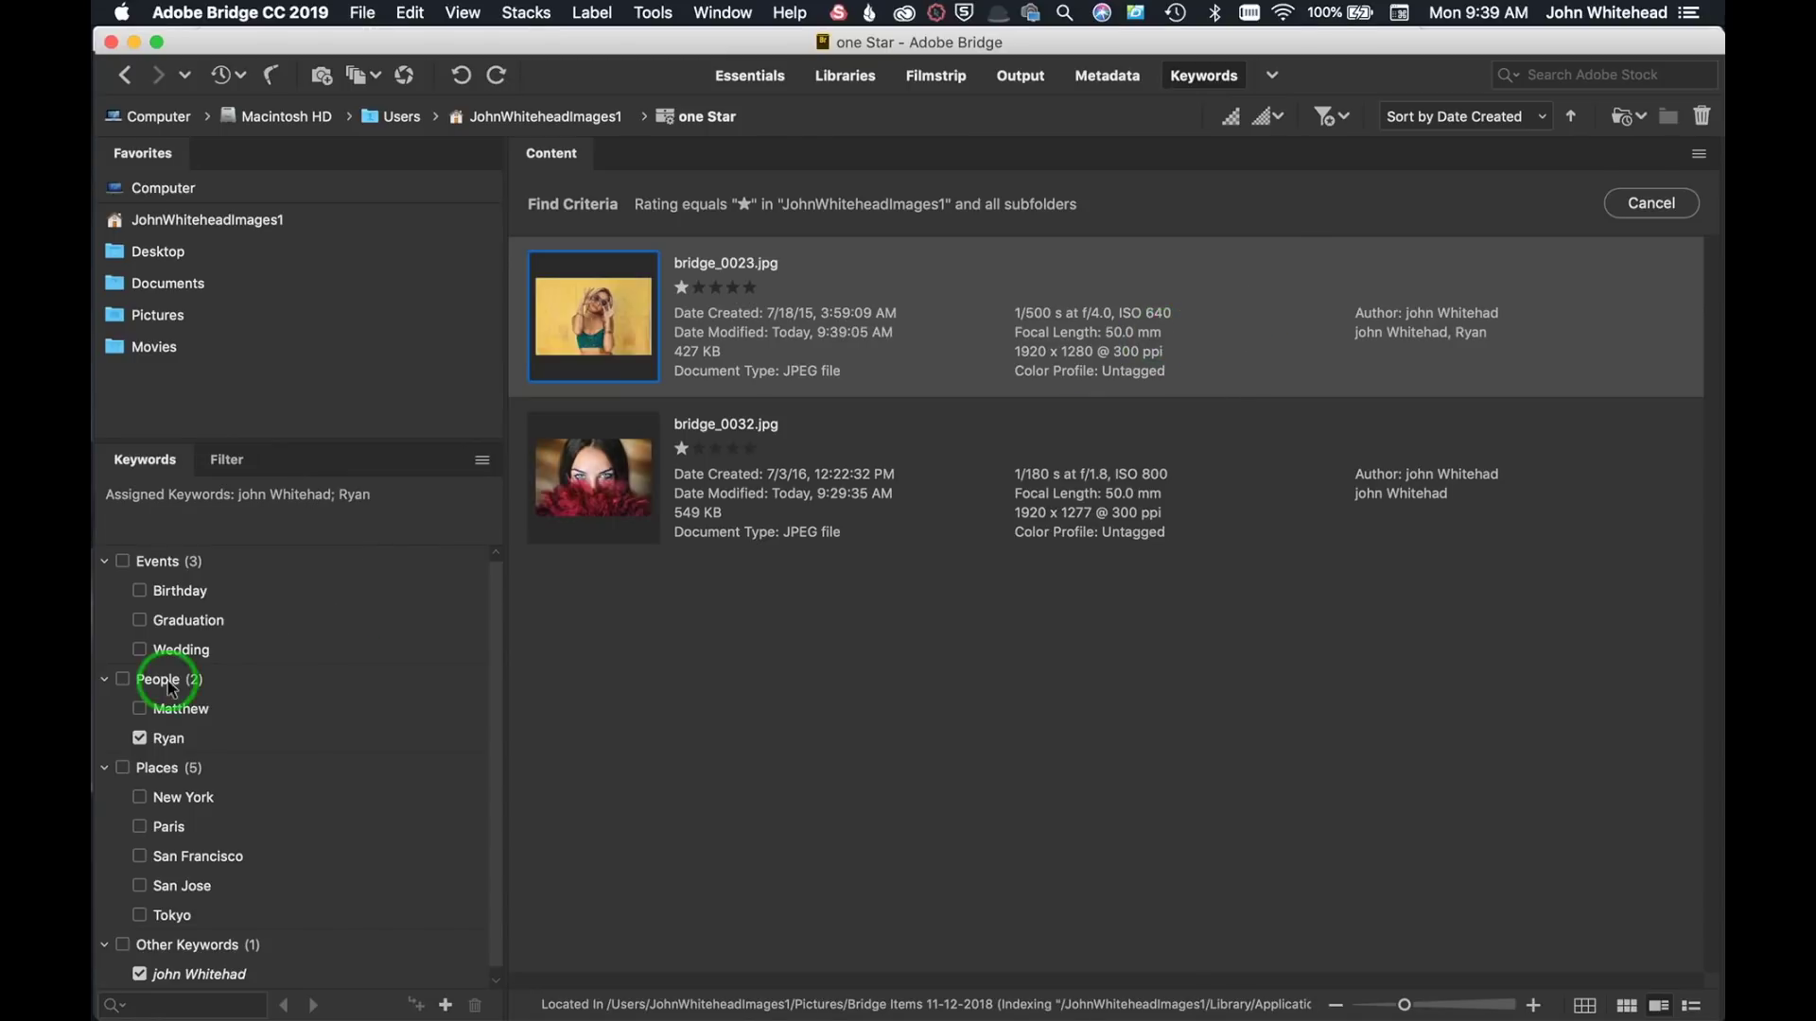
{"action": "left_click", "coordinate": [140, 709]}
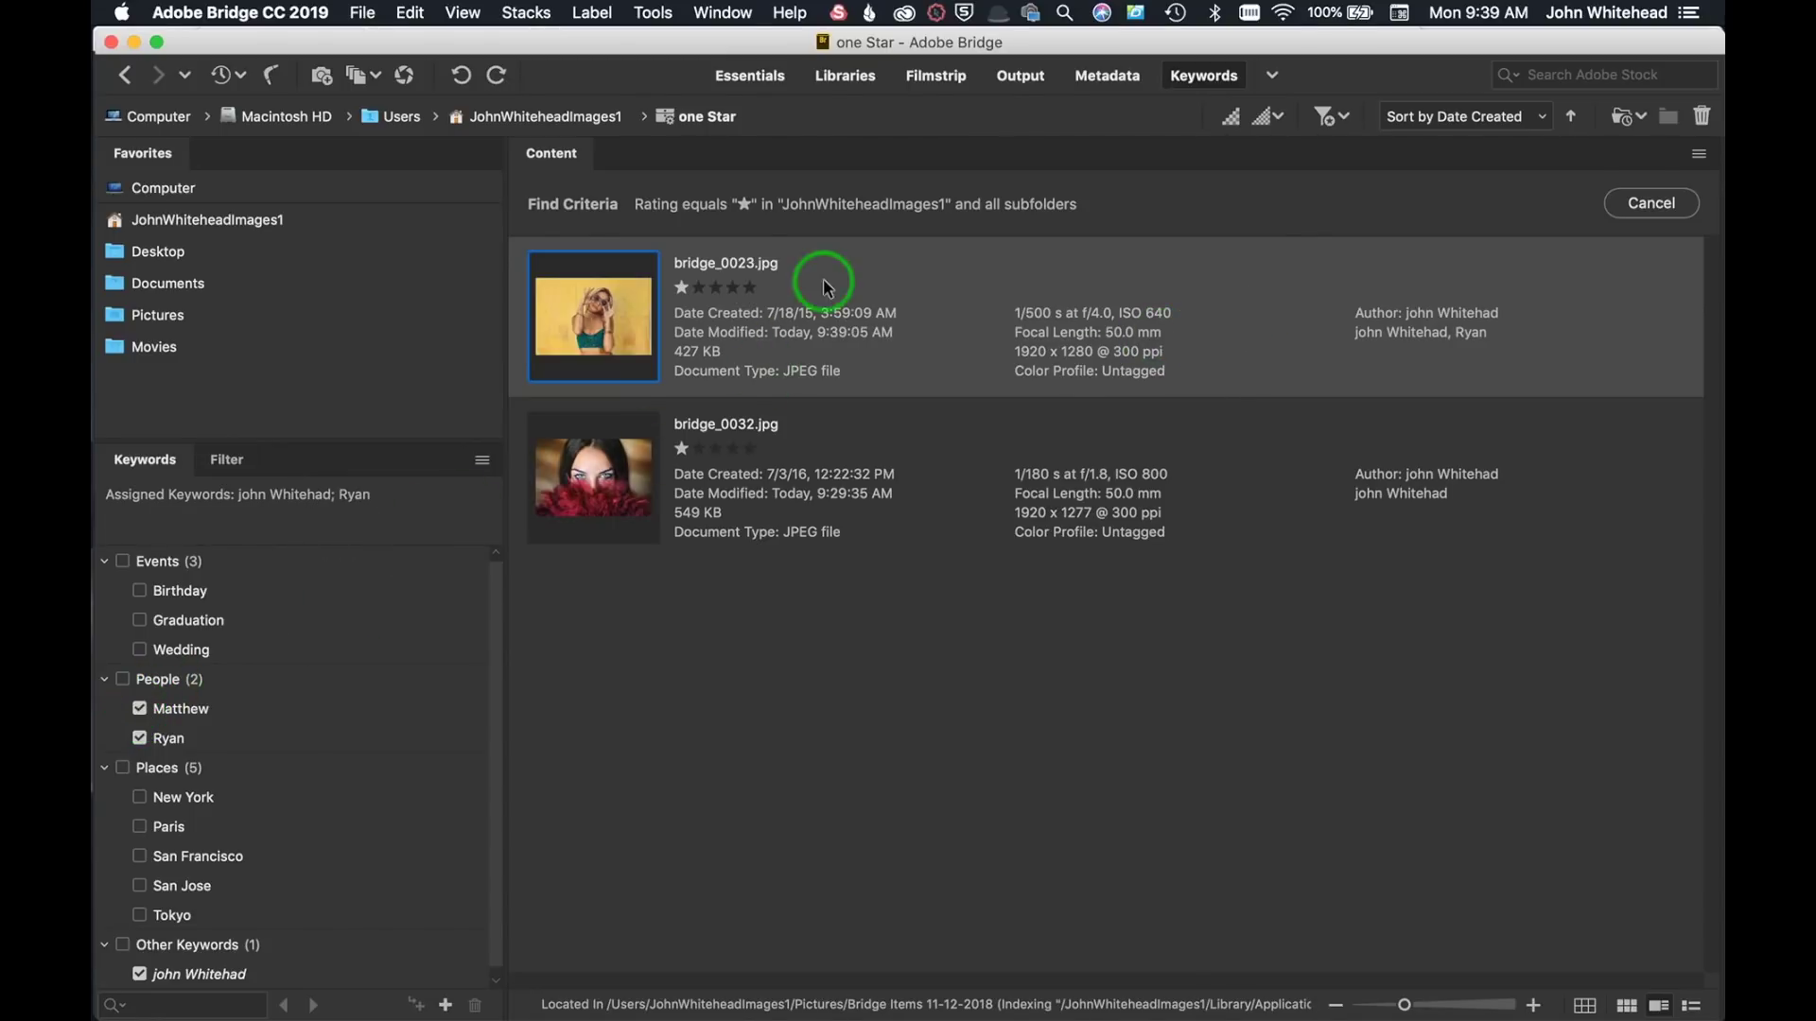
{"action": "key", "text": "Return"}
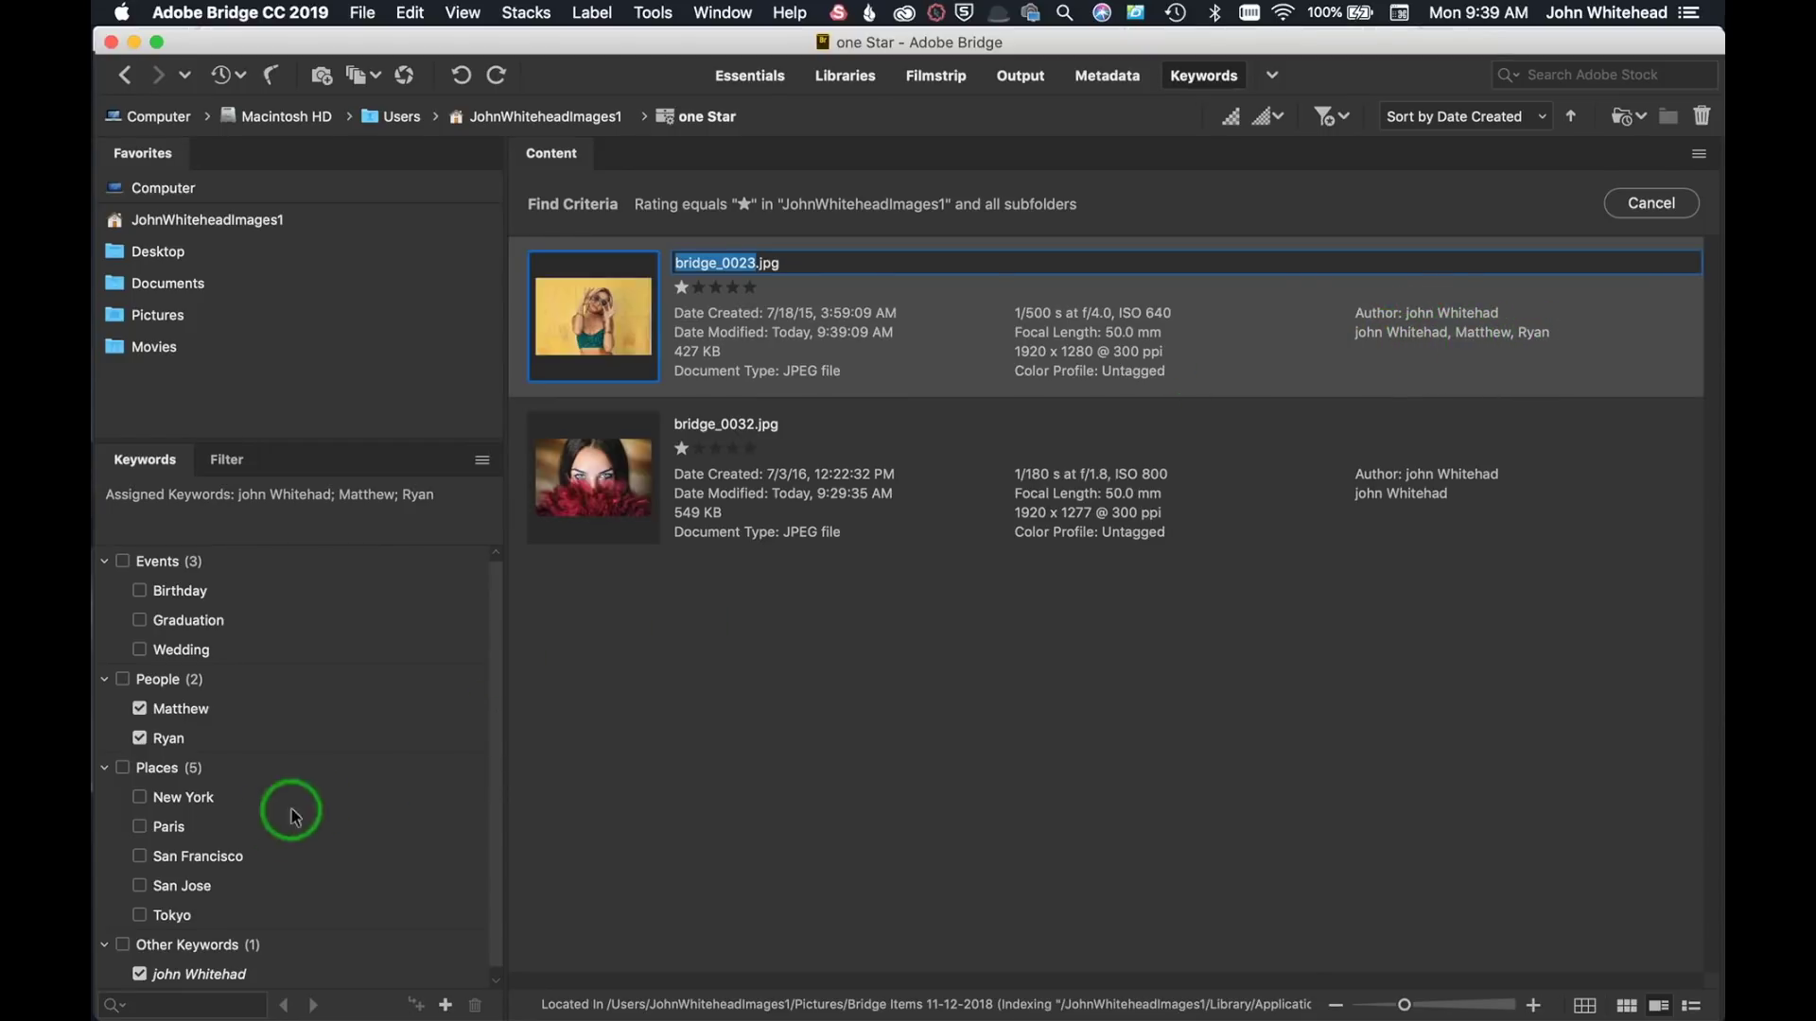
{"action": "left_click", "coordinate": [139, 885]}
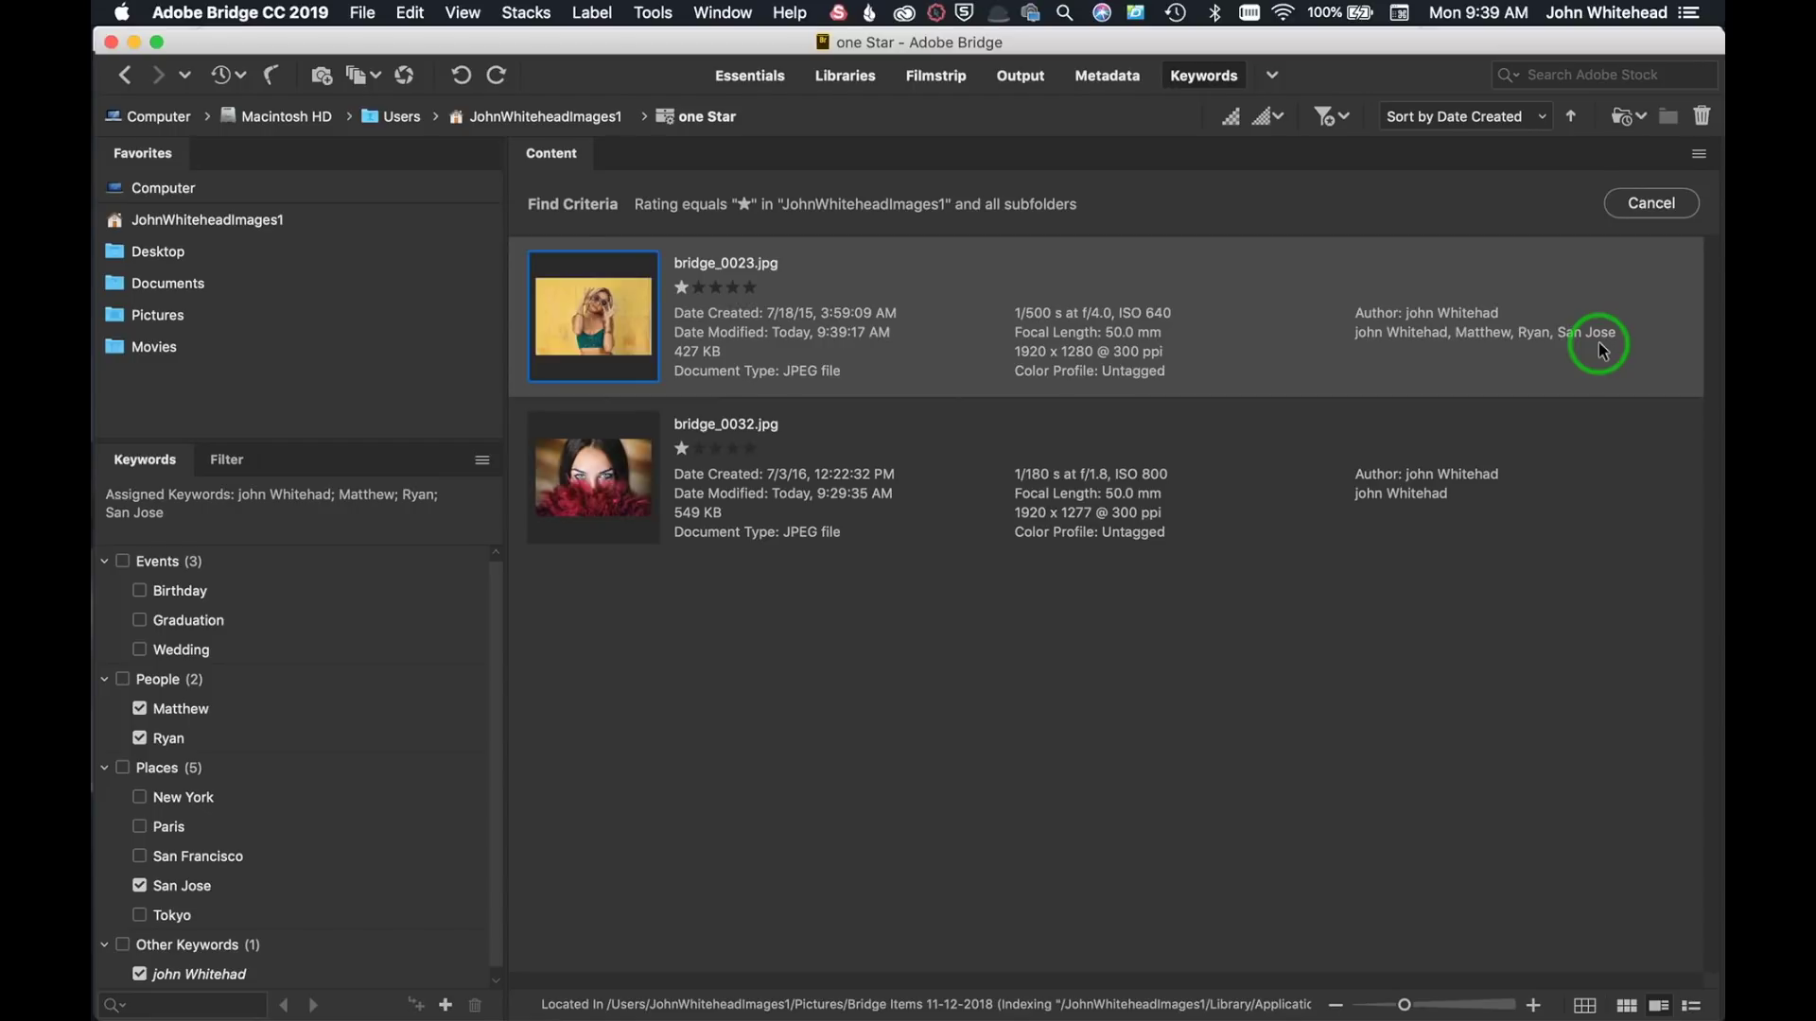
- Return to the Essentials workspace and display the keywords assigned to bridge_0023.jpg
{"action": "left_click", "coordinate": [761, 76]}
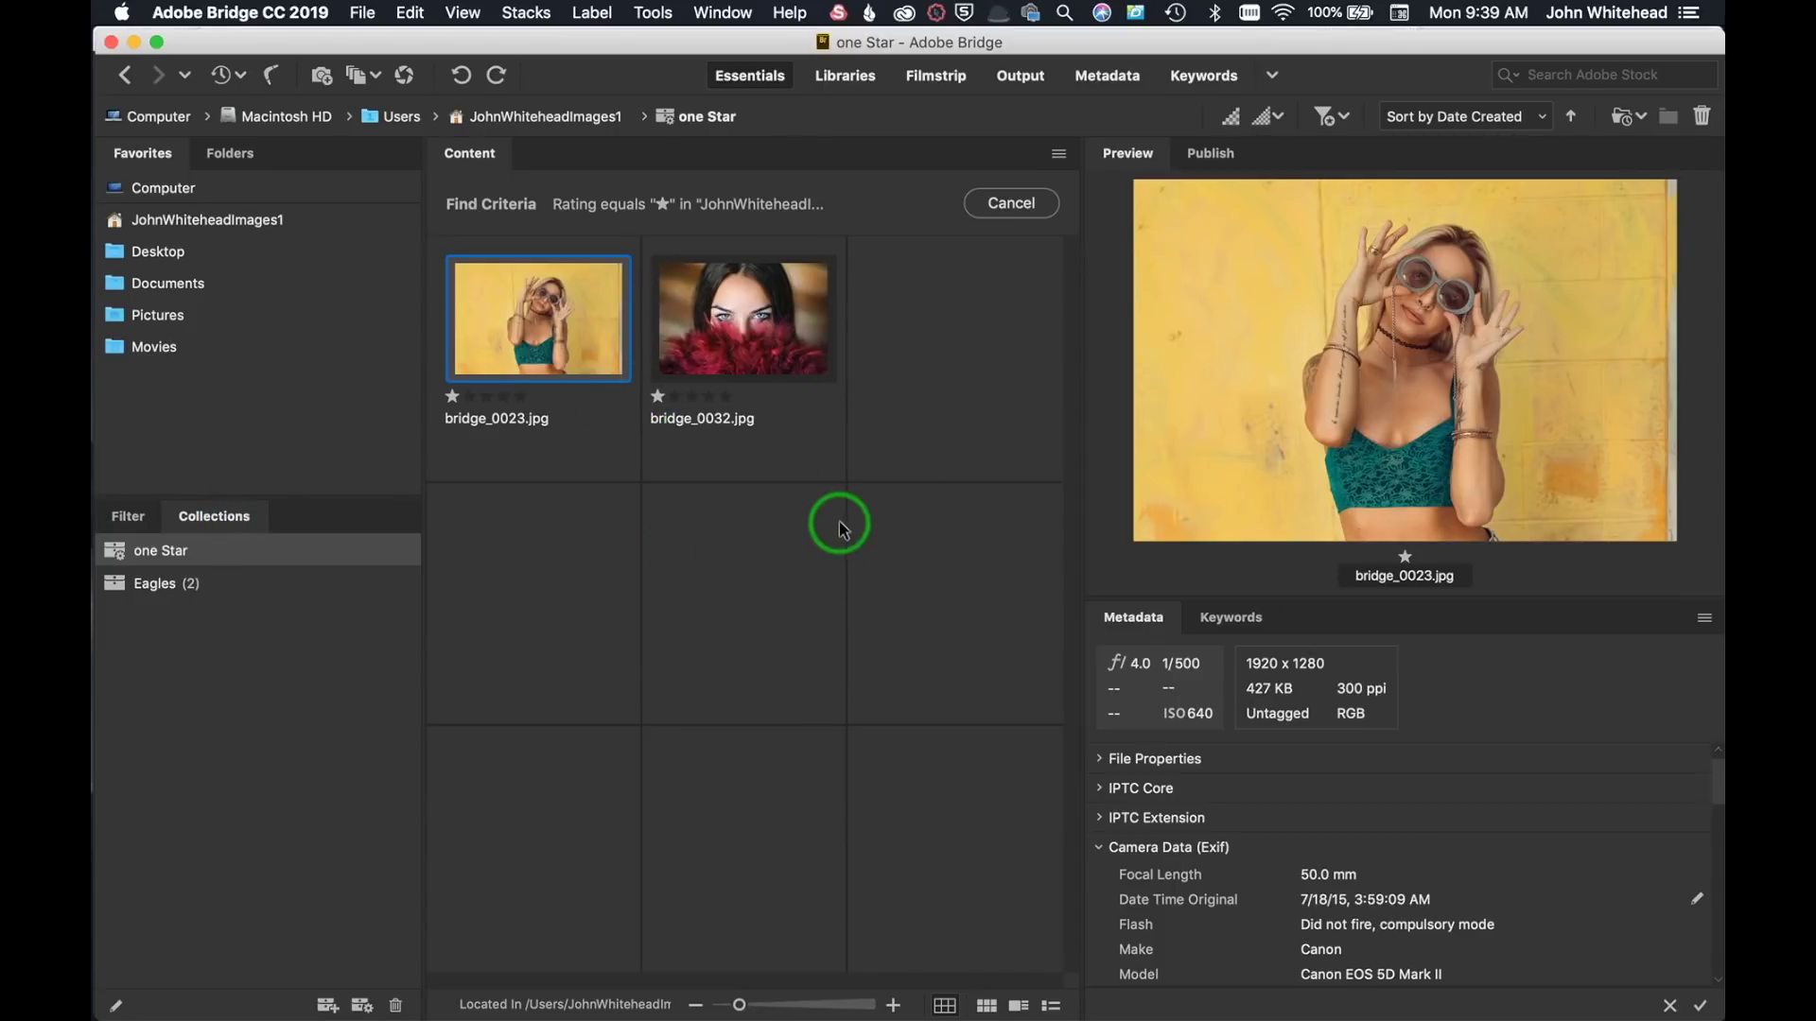
{"action": "left_click", "coordinate": [1232, 619]}
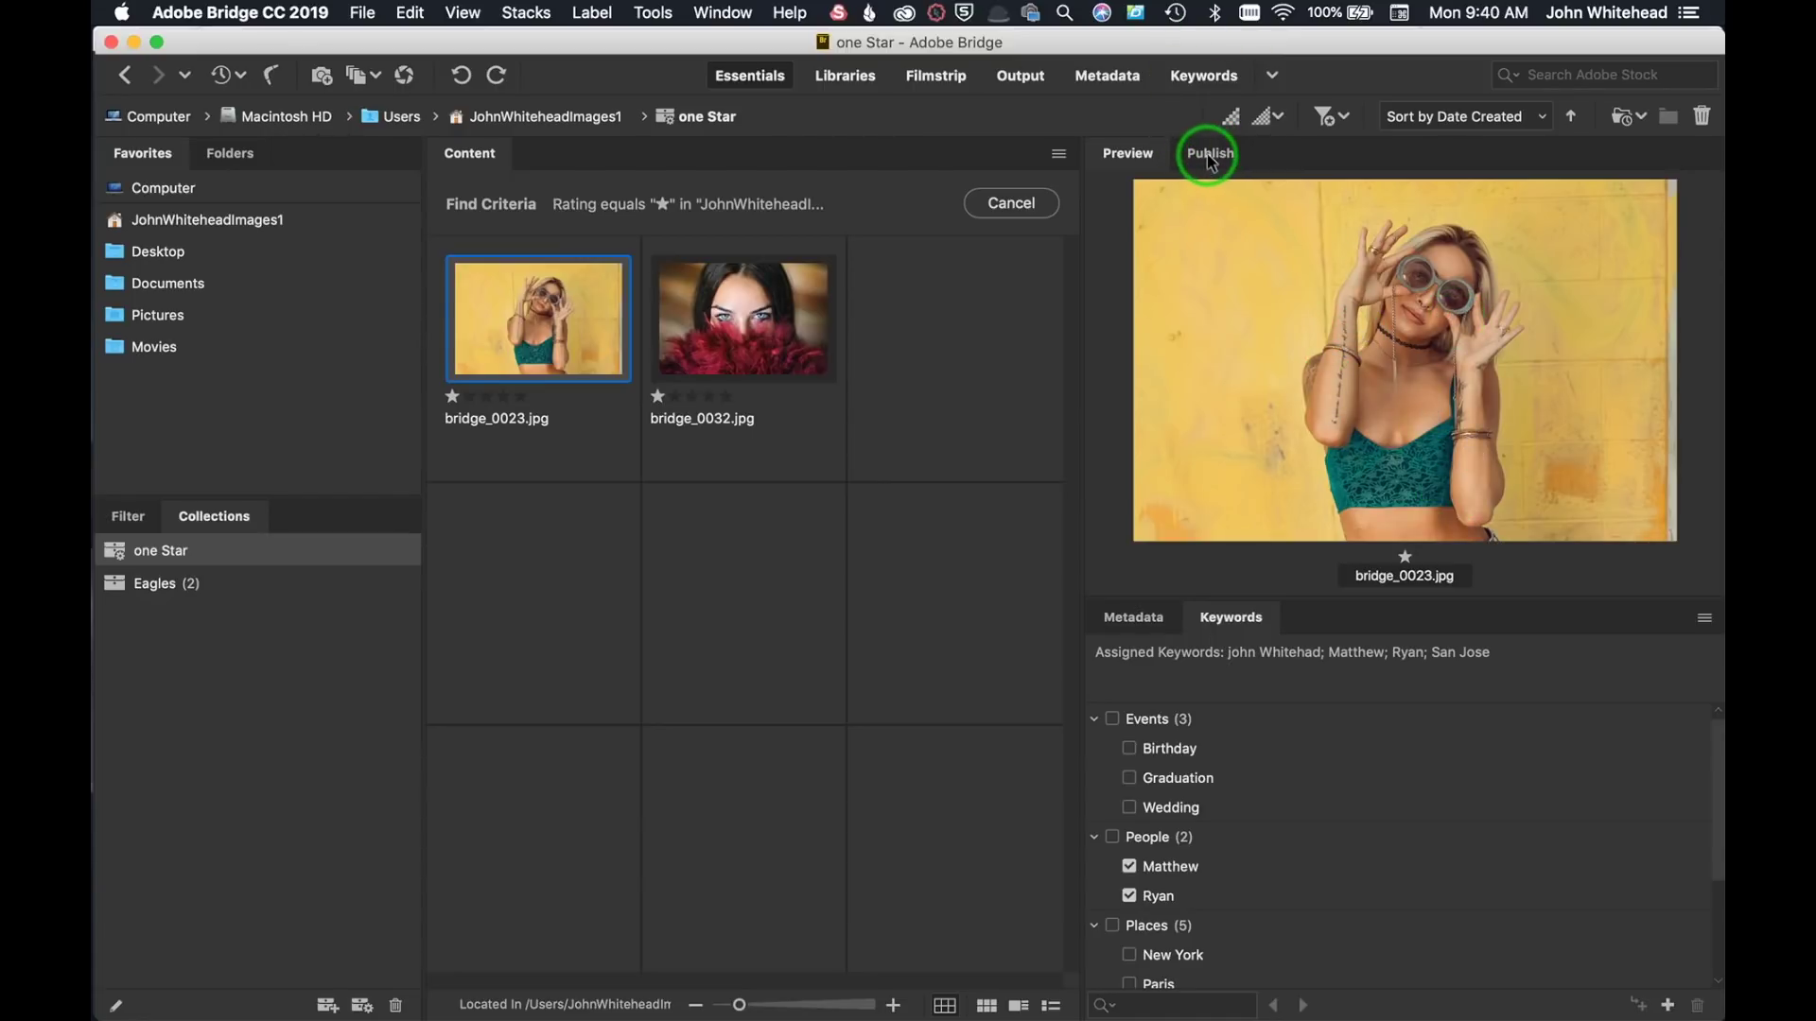
- In the Output workspace, place bridge_0023.jpg and bridge_0032.jpg on the output canvas and page through the layout
{"action": "left_click", "coordinate": [1026, 80]}
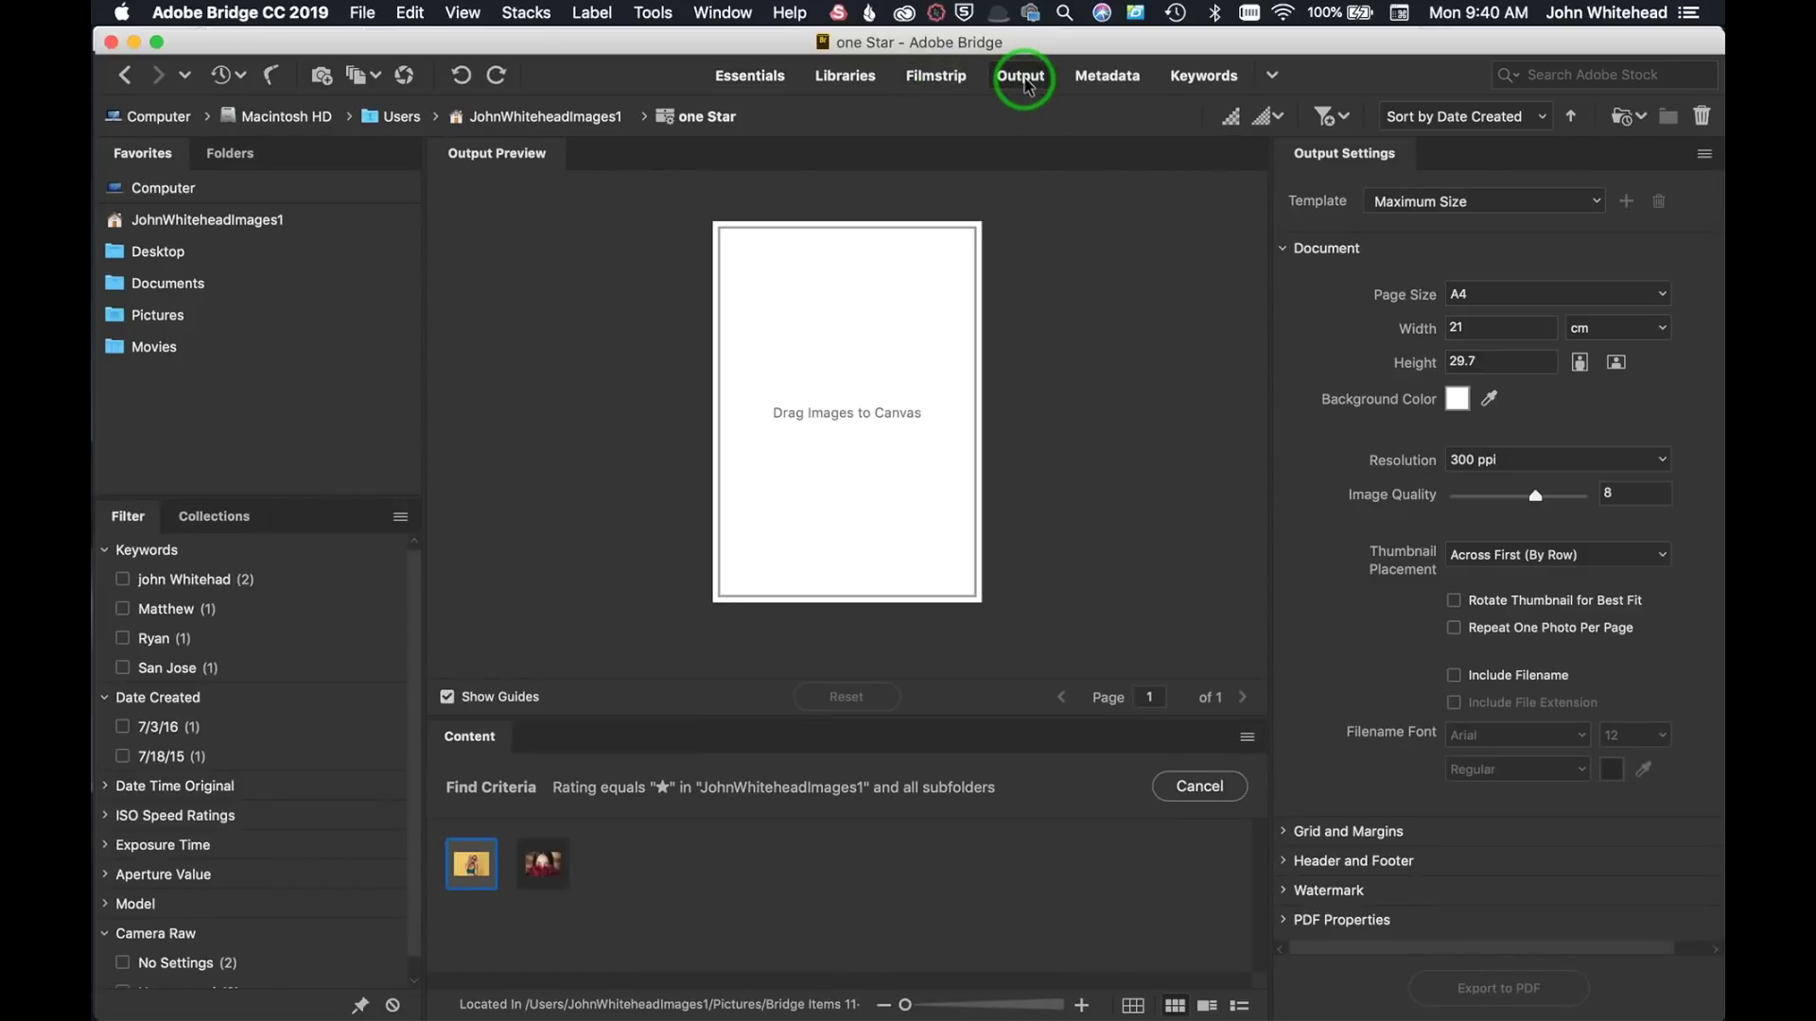
{"action": "left_click", "coordinate": [541, 867], "text": "shift"}
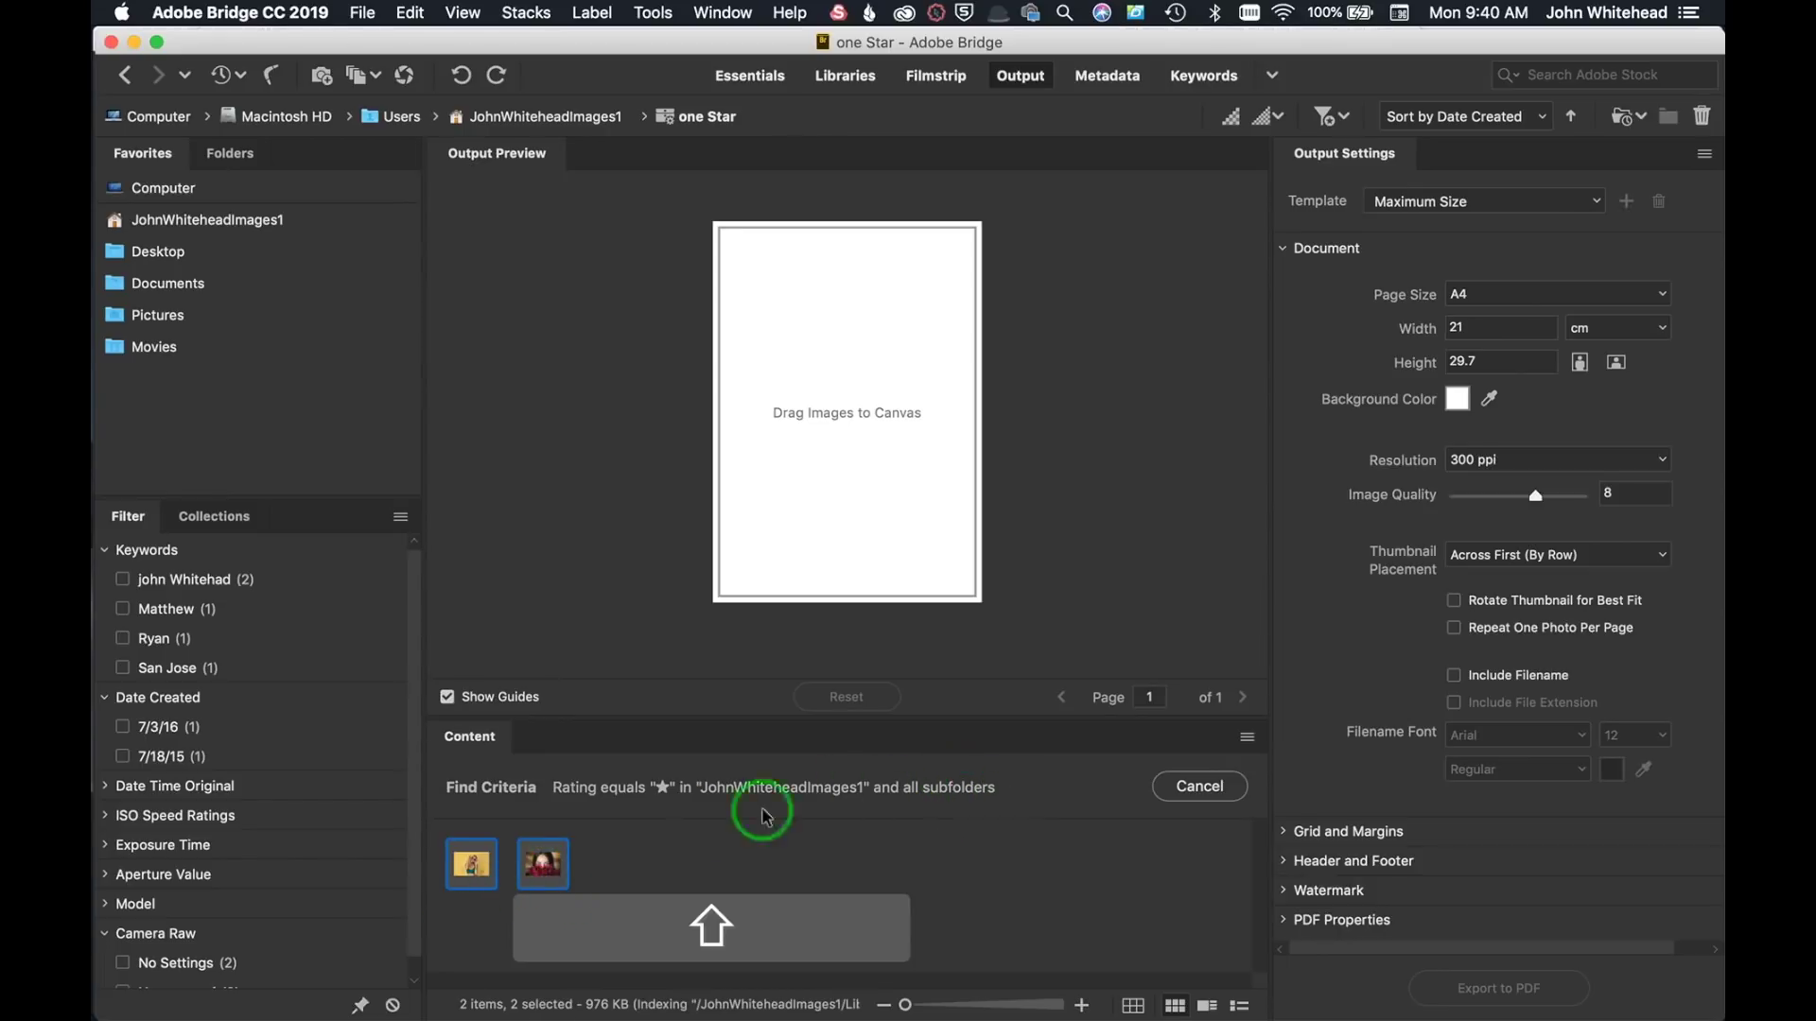
{"action": "left_click_drag", "start_coordinate": [545, 856], "coordinate": [979, 530]}
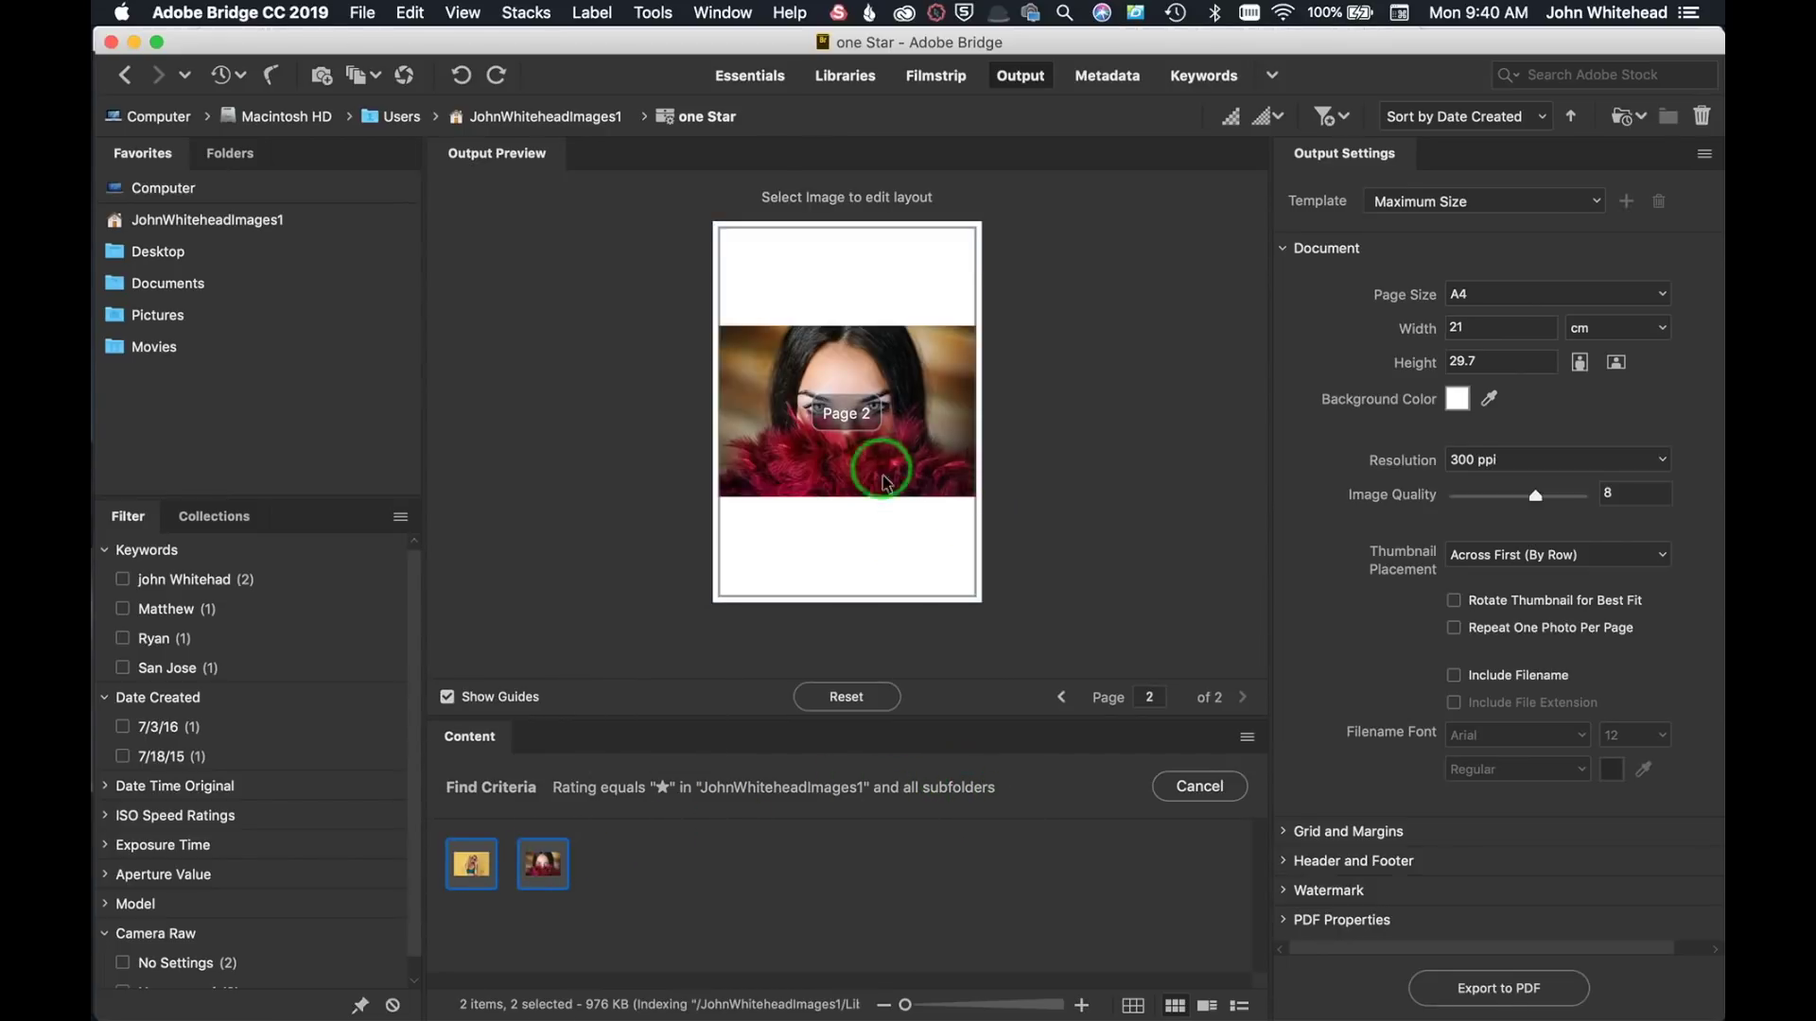
{"action": "left_click", "coordinate": [1060, 697]}
{"action": "left_click", "coordinate": [1244, 698]}
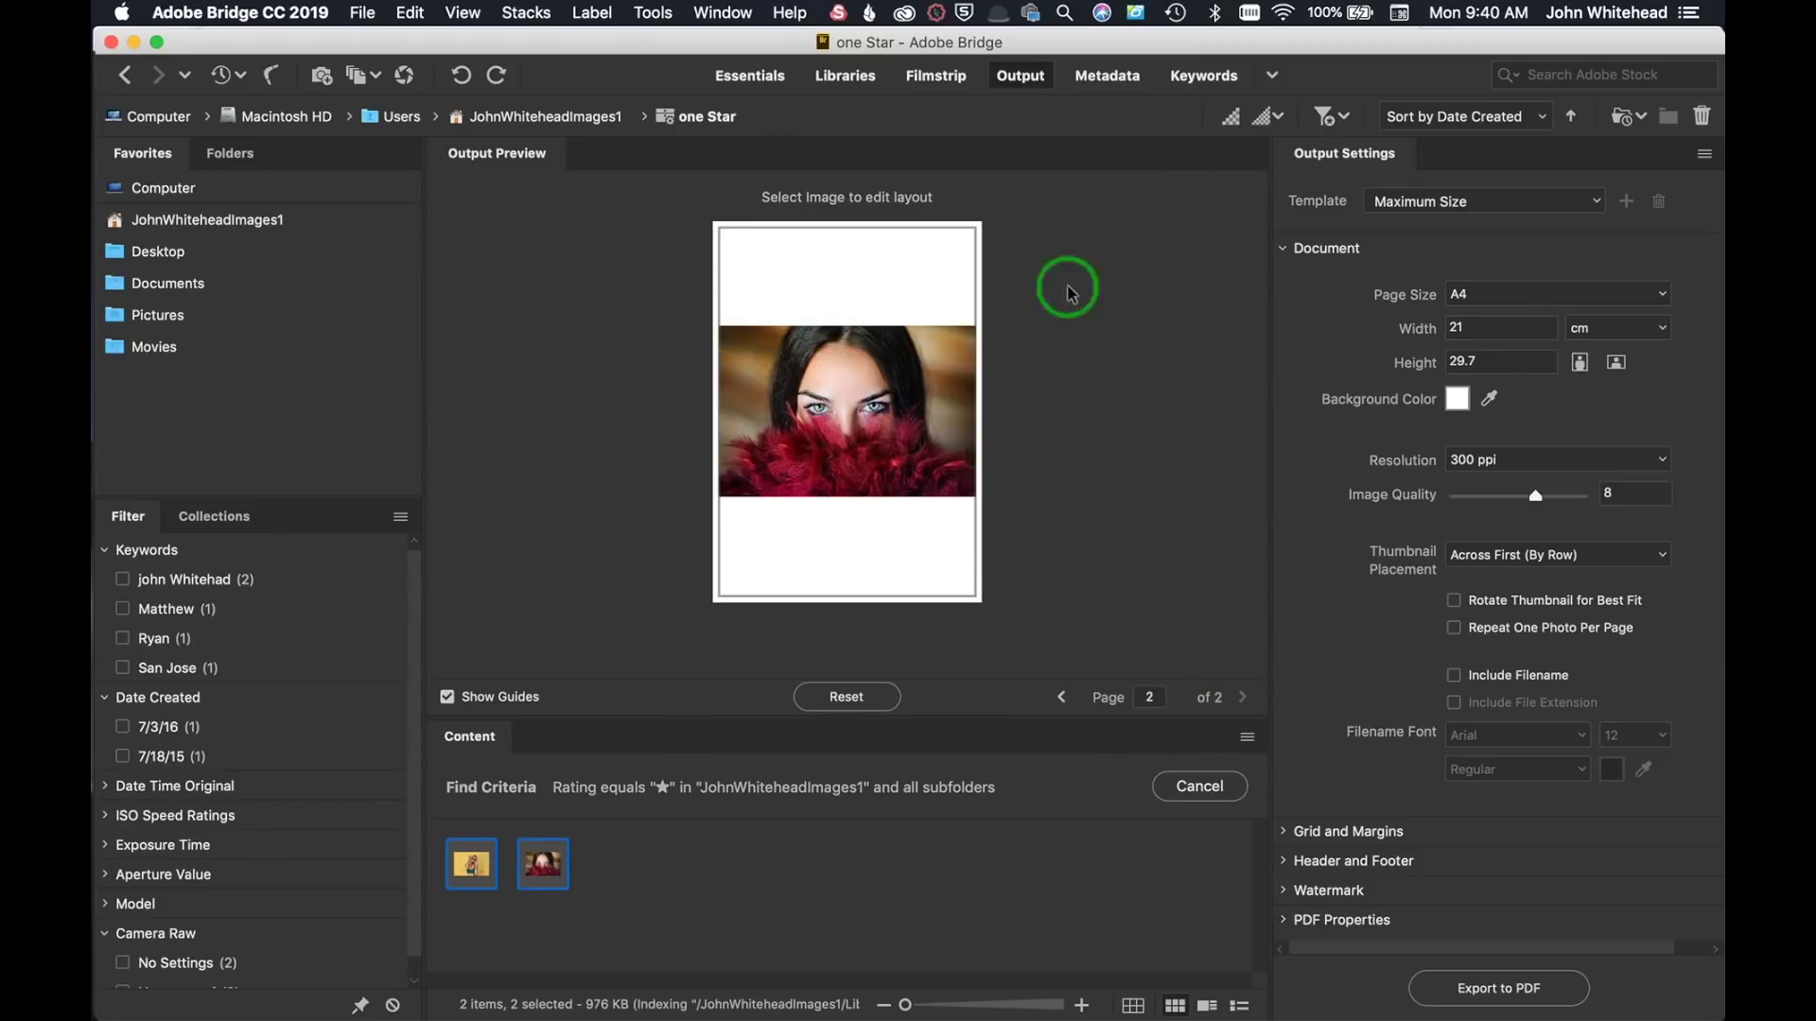
- Set the output document's page size to Letter
{"action": "left_click", "coordinate": [1599, 293]}
{"action": "left_click", "coordinate": [1590, 327]}
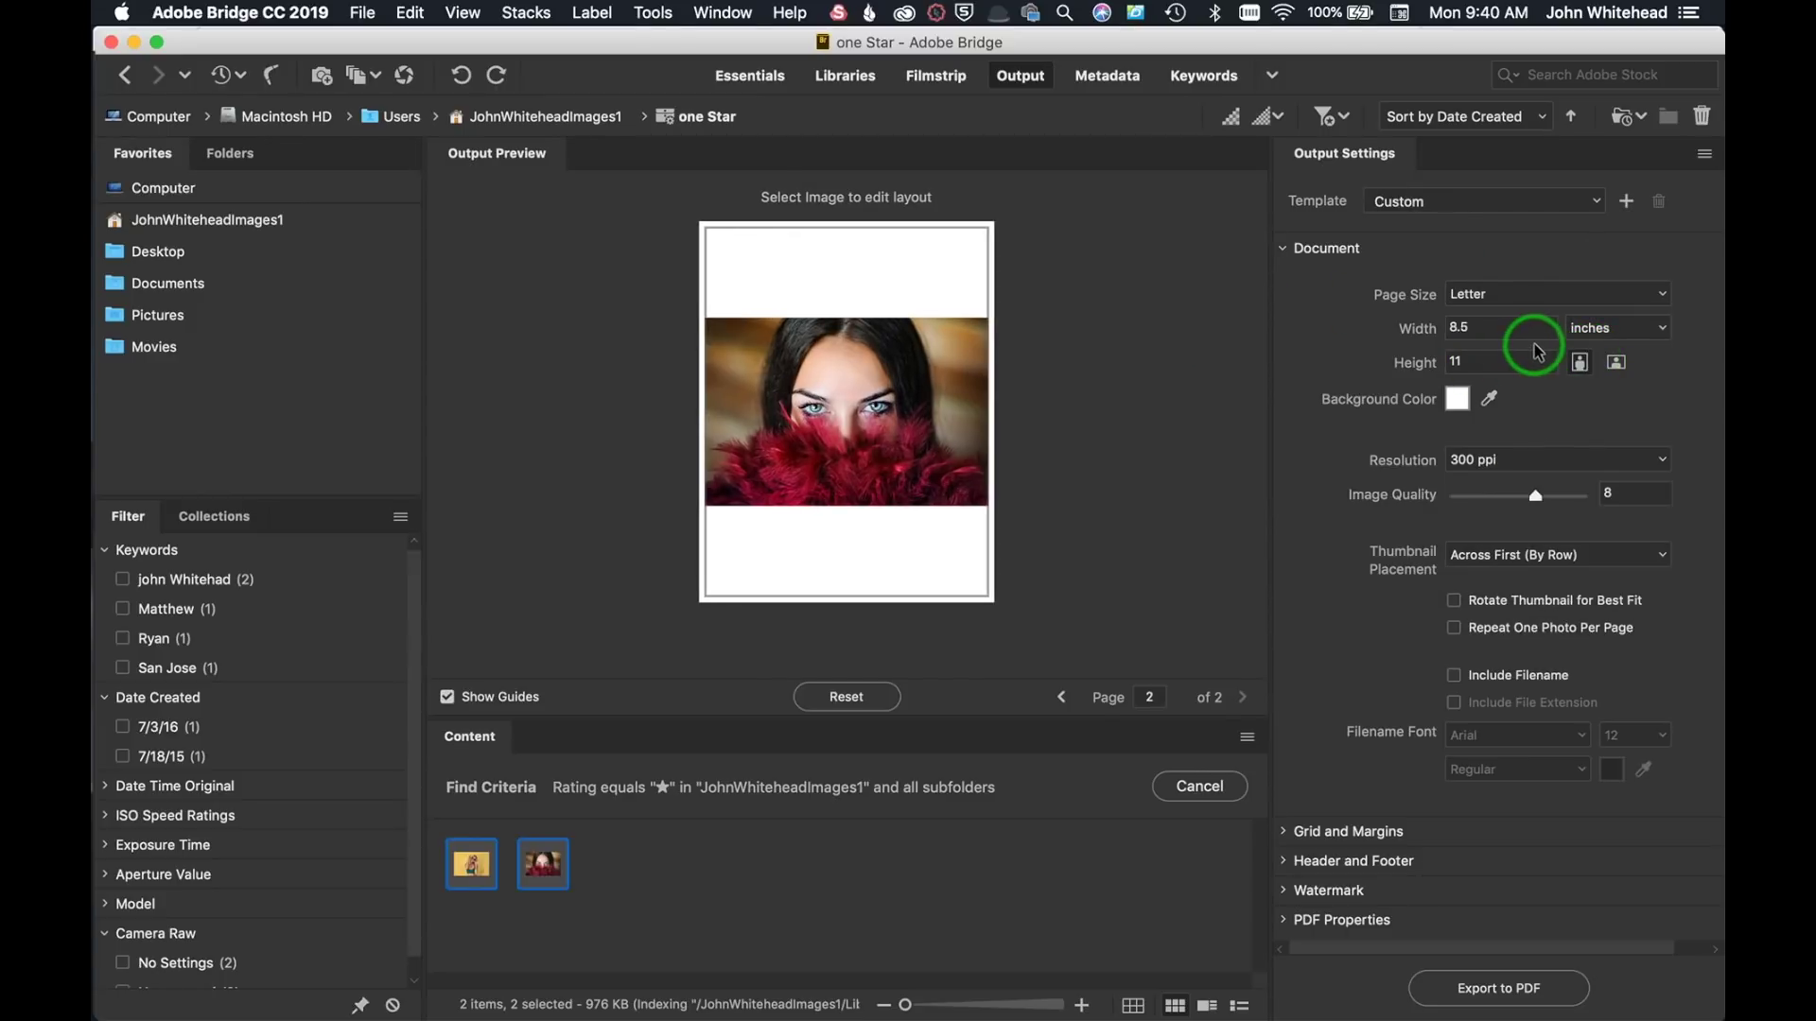
- Browse the output layout templates and apply the 2 x 2 cells template
{"action": "left_click", "coordinate": [1536, 203]}
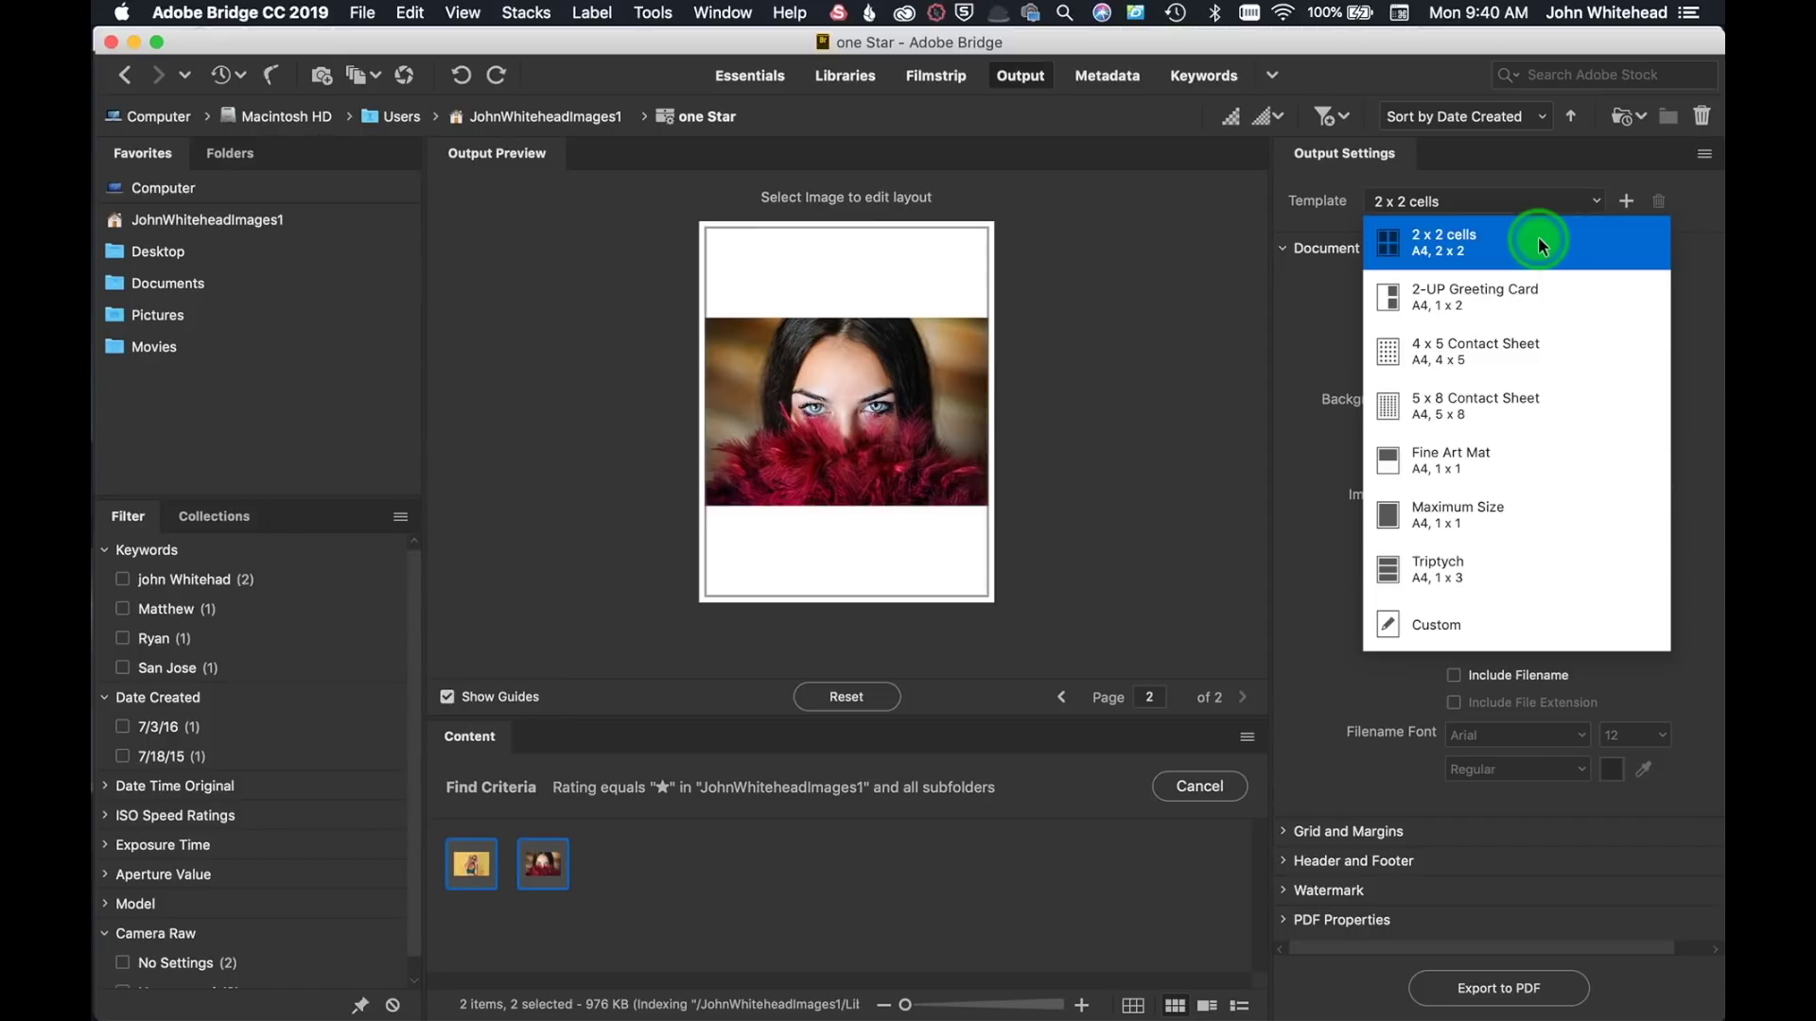
{"action": "left_click", "coordinate": [1517, 199]}
{"action": "left_click", "coordinate": [1498, 208]}
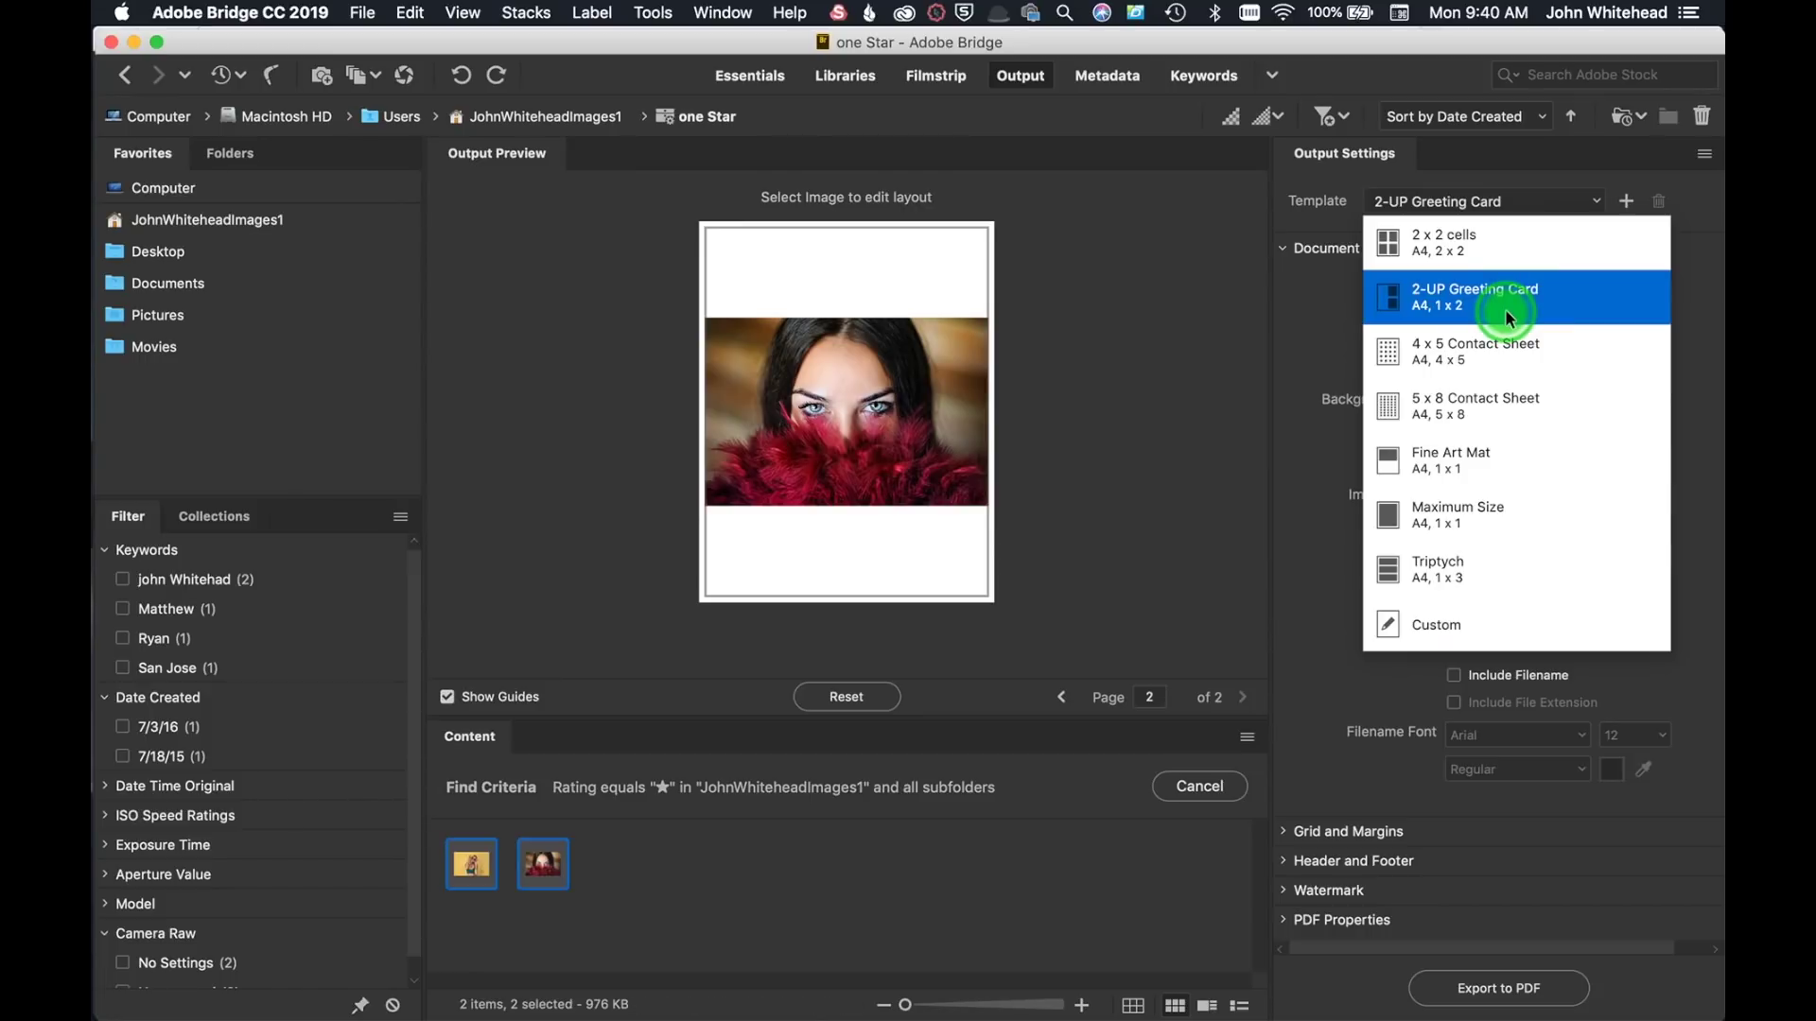
{"action": "left_click", "coordinate": [1500, 254]}
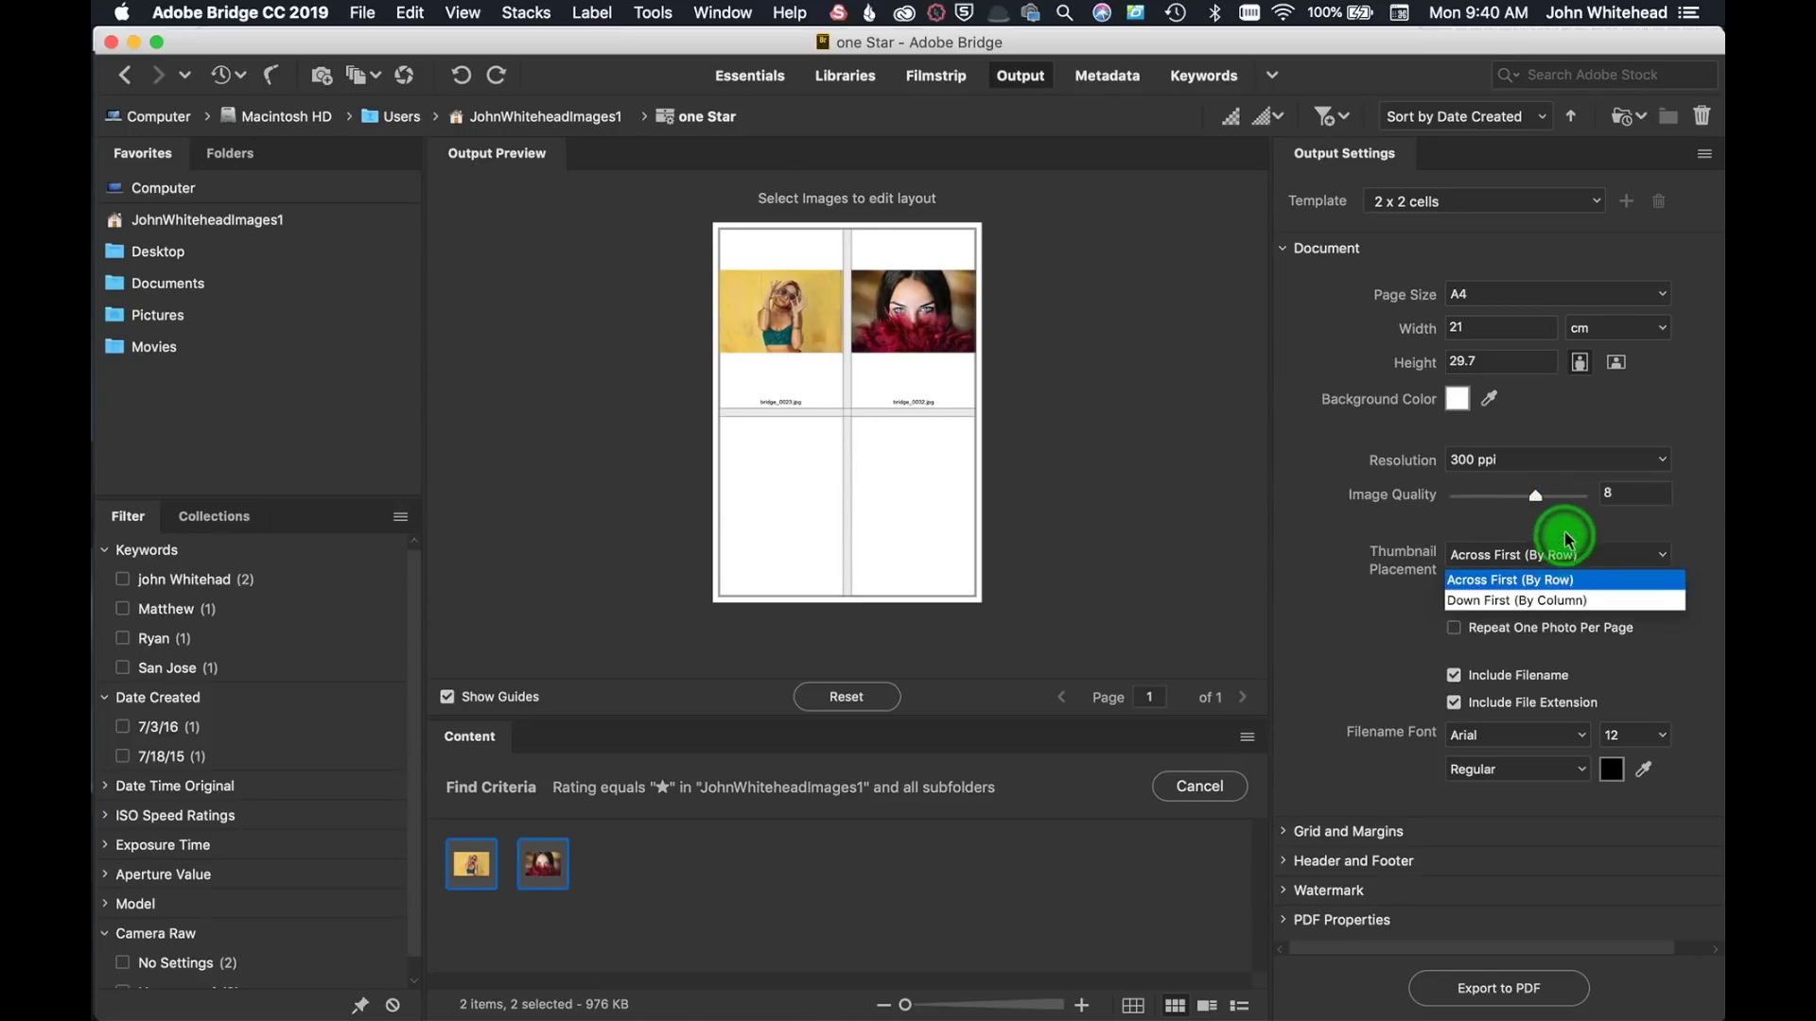
- Preview the layout with thumbnails rotated for best fit and with filenames left out, restoring each option after the preview
{"action": "left_click", "coordinate": [1335, 613]}
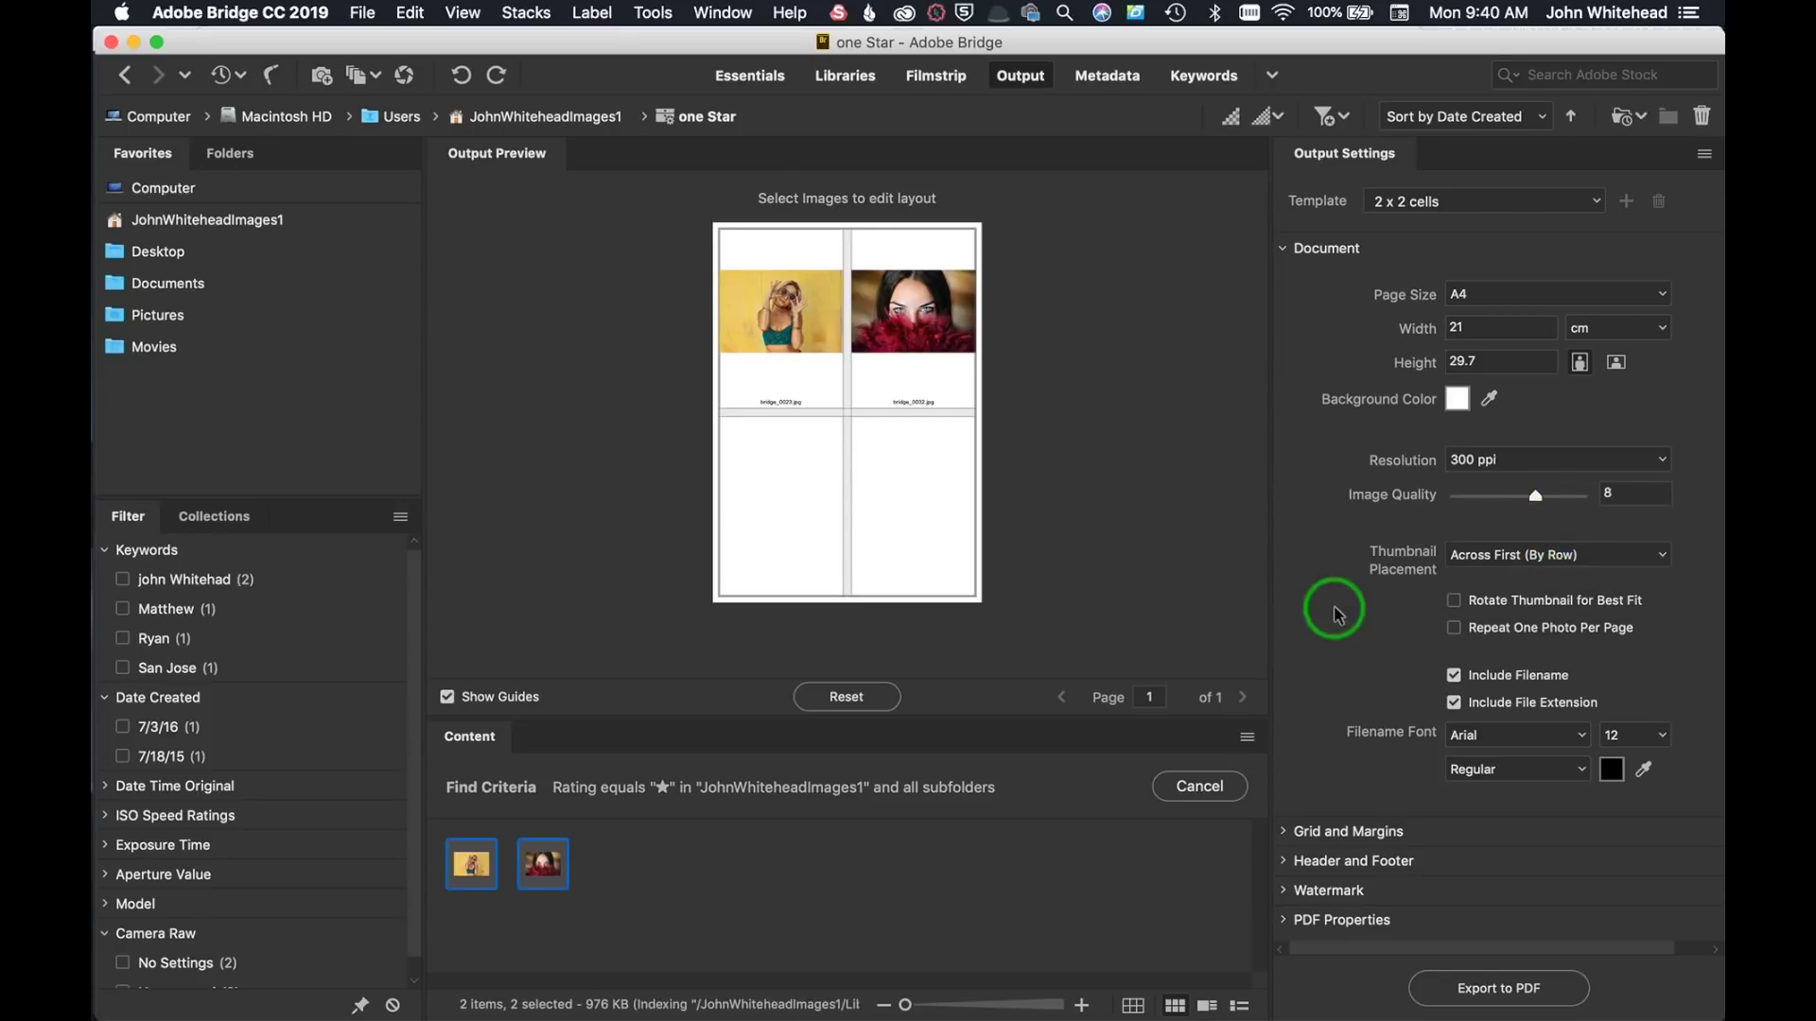
{"action": "left_click", "coordinate": [1453, 602]}
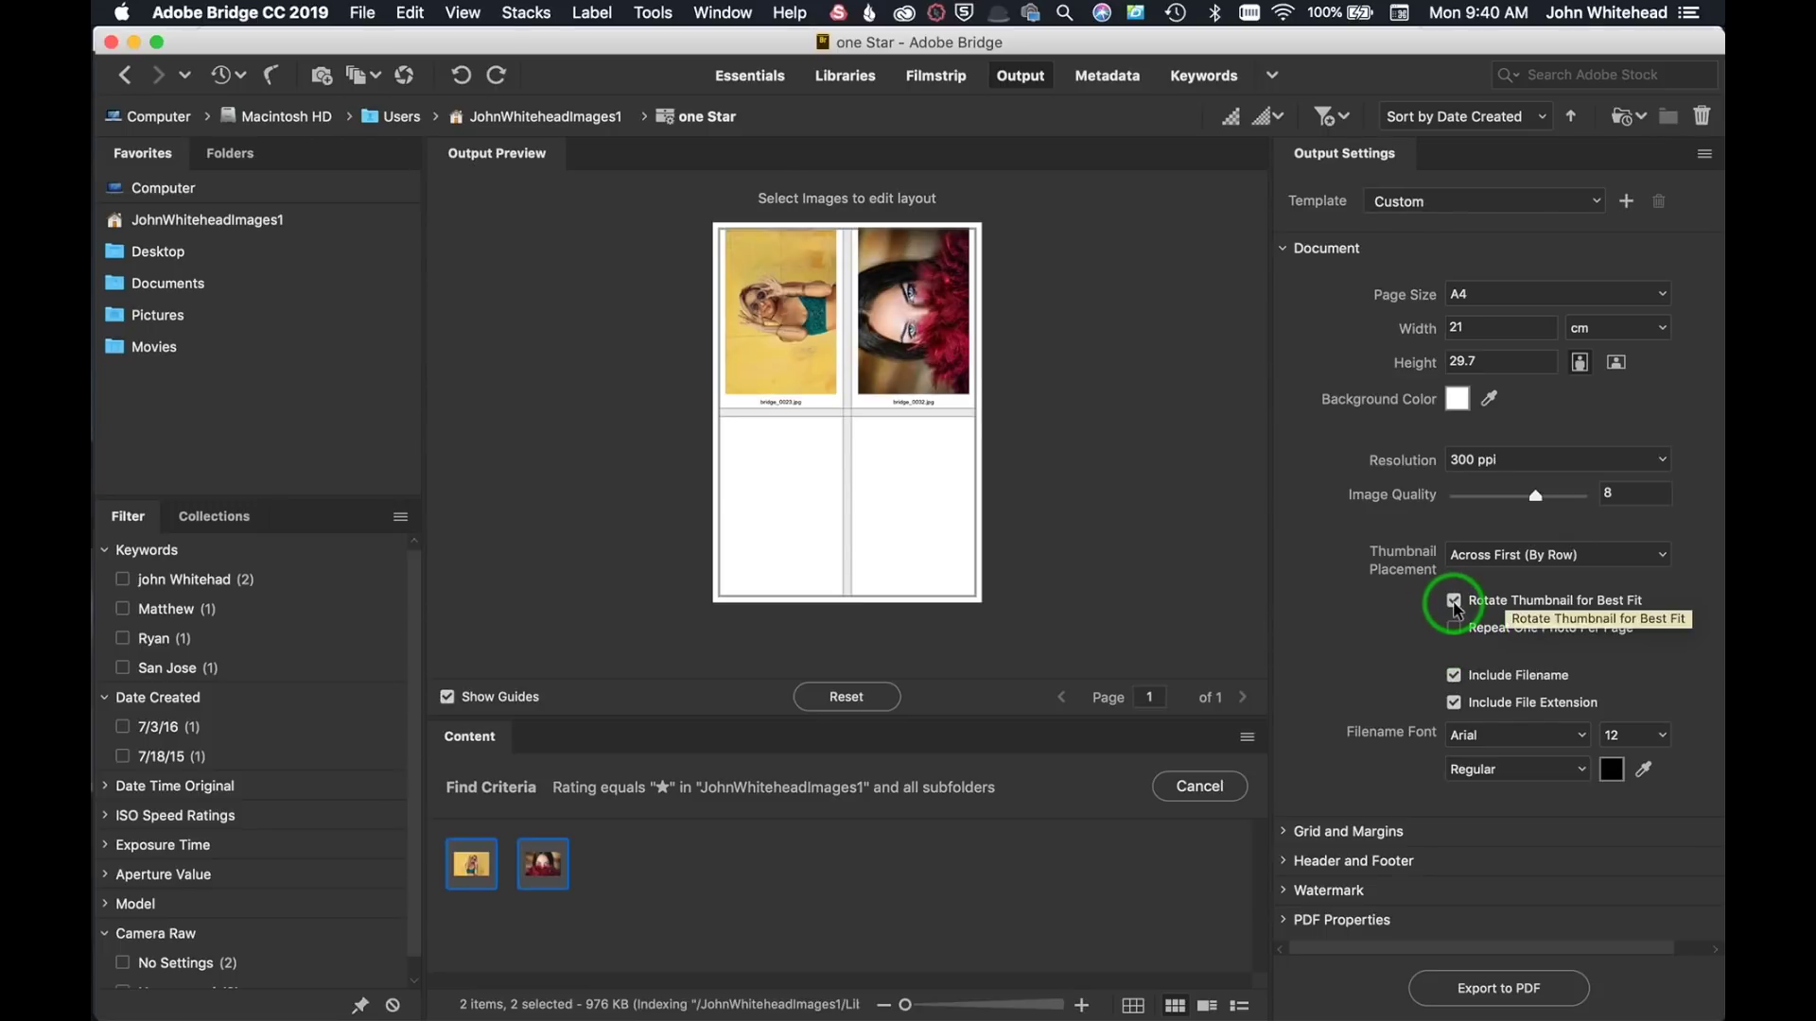
{"action": "left_click", "coordinate": [1453, 602]}
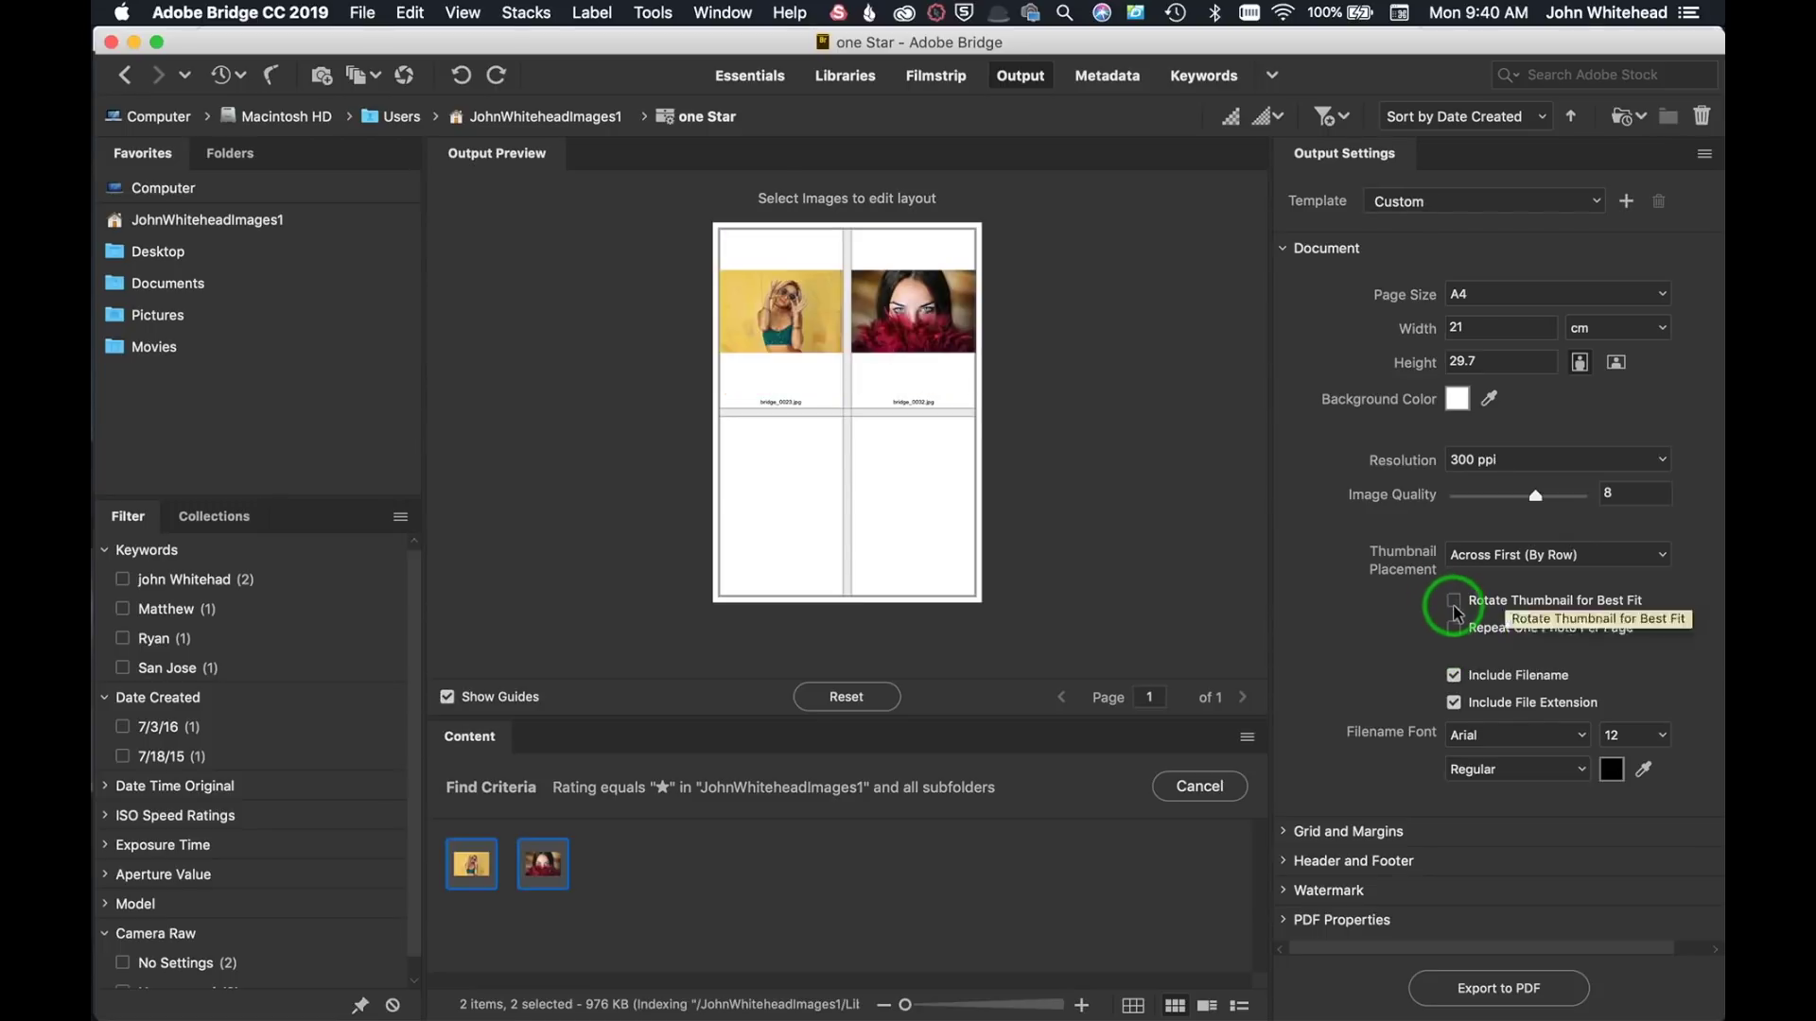
{"action": "left_click", "coordinate": [1454, 676]}
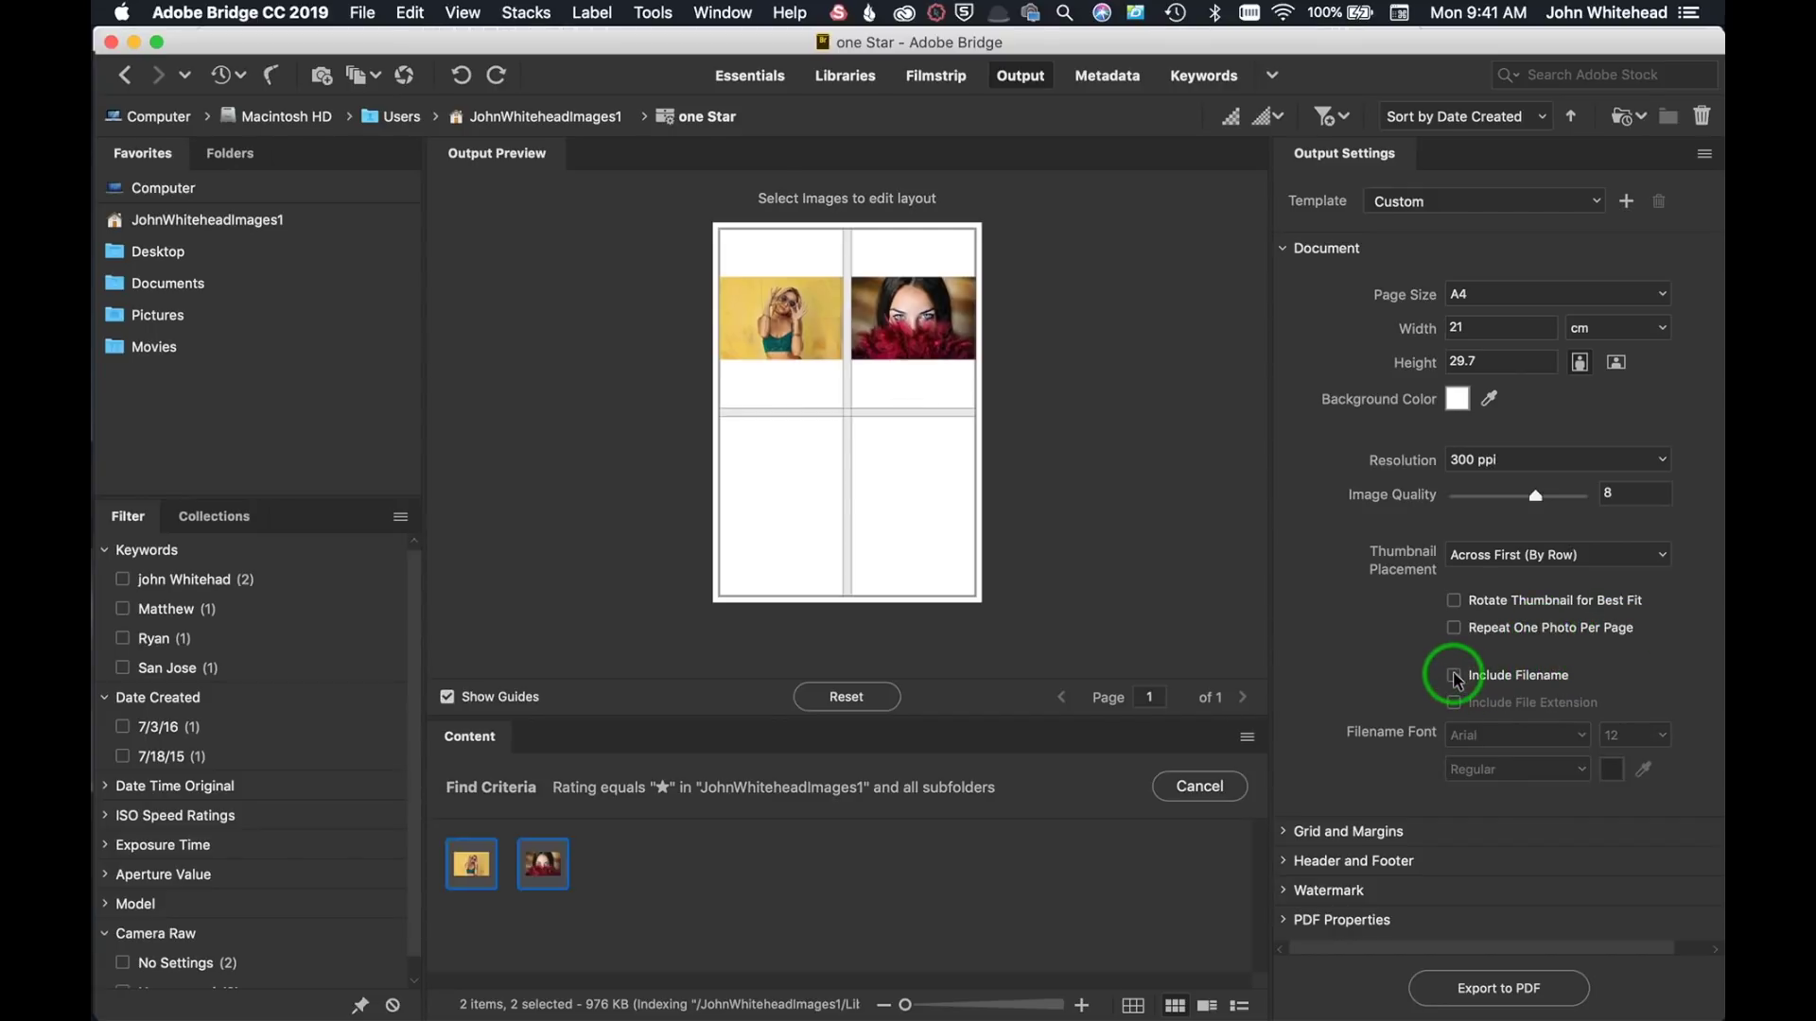
{"action": "left_click", "coordinate": [1453, 675]}
{"action": "left_click", "coordinate": [1453, 703]}
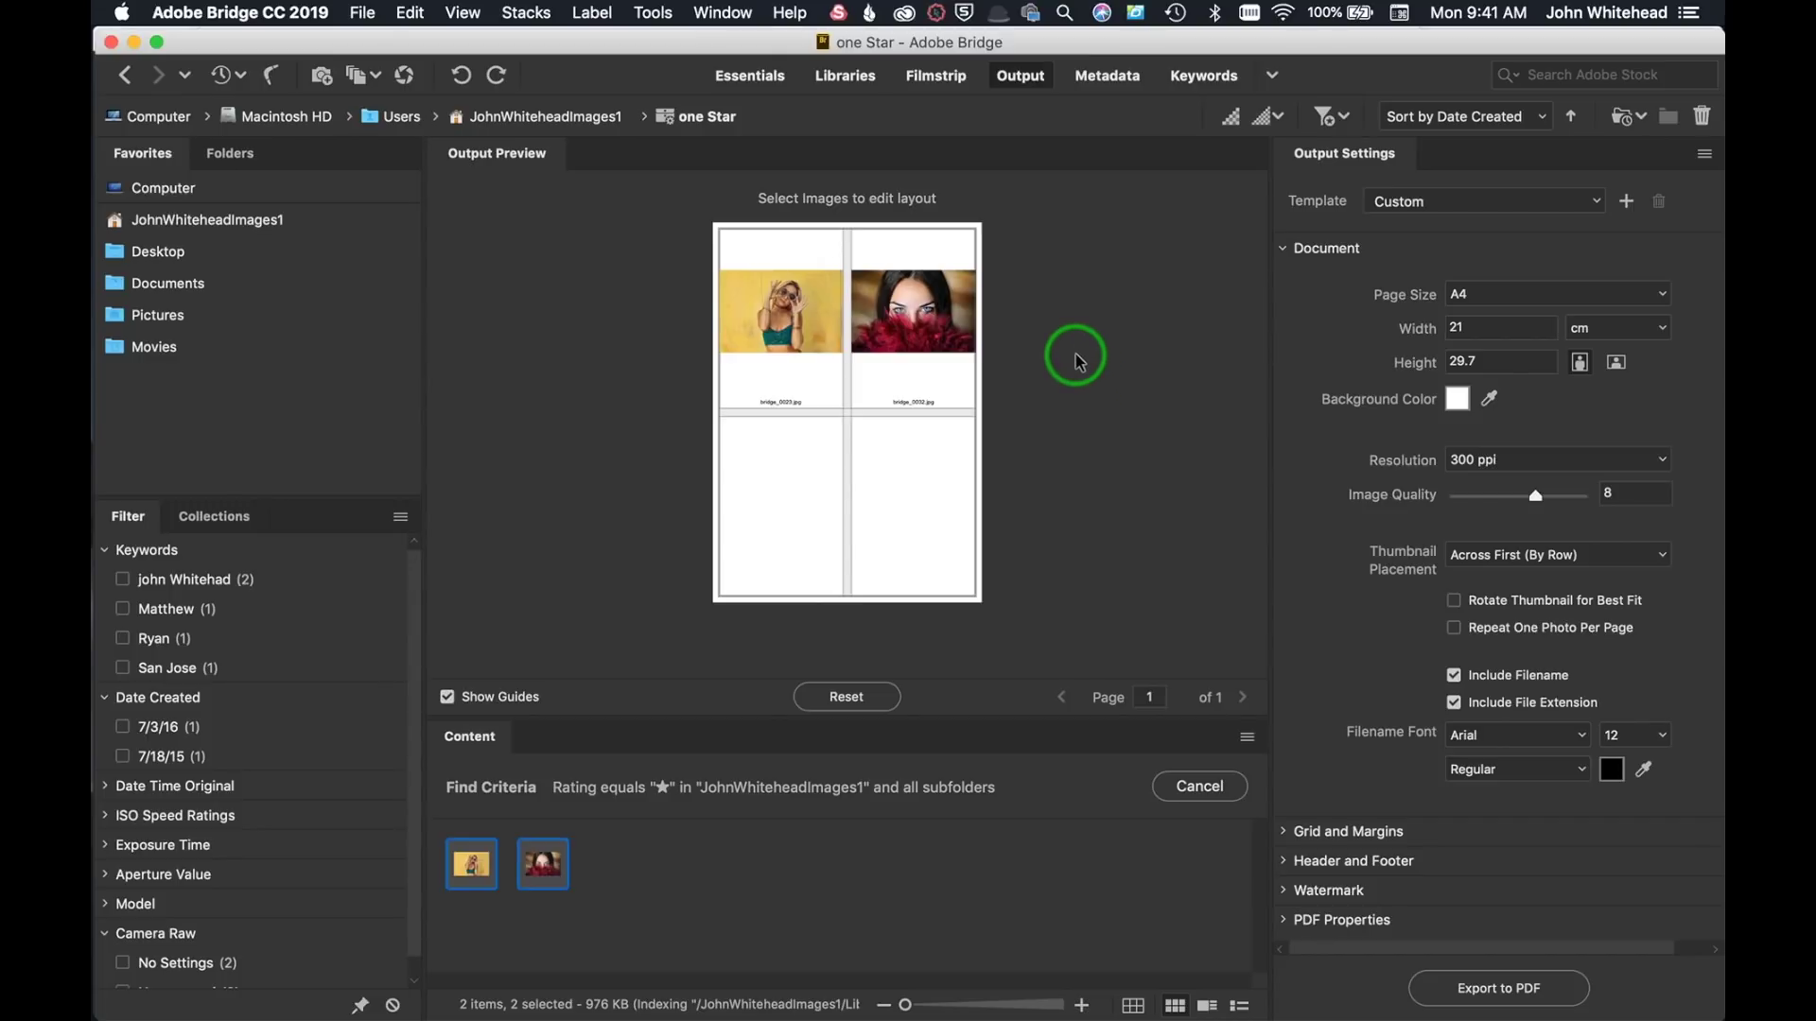
{"action": "left_click", "coordinate": [361, 11]}
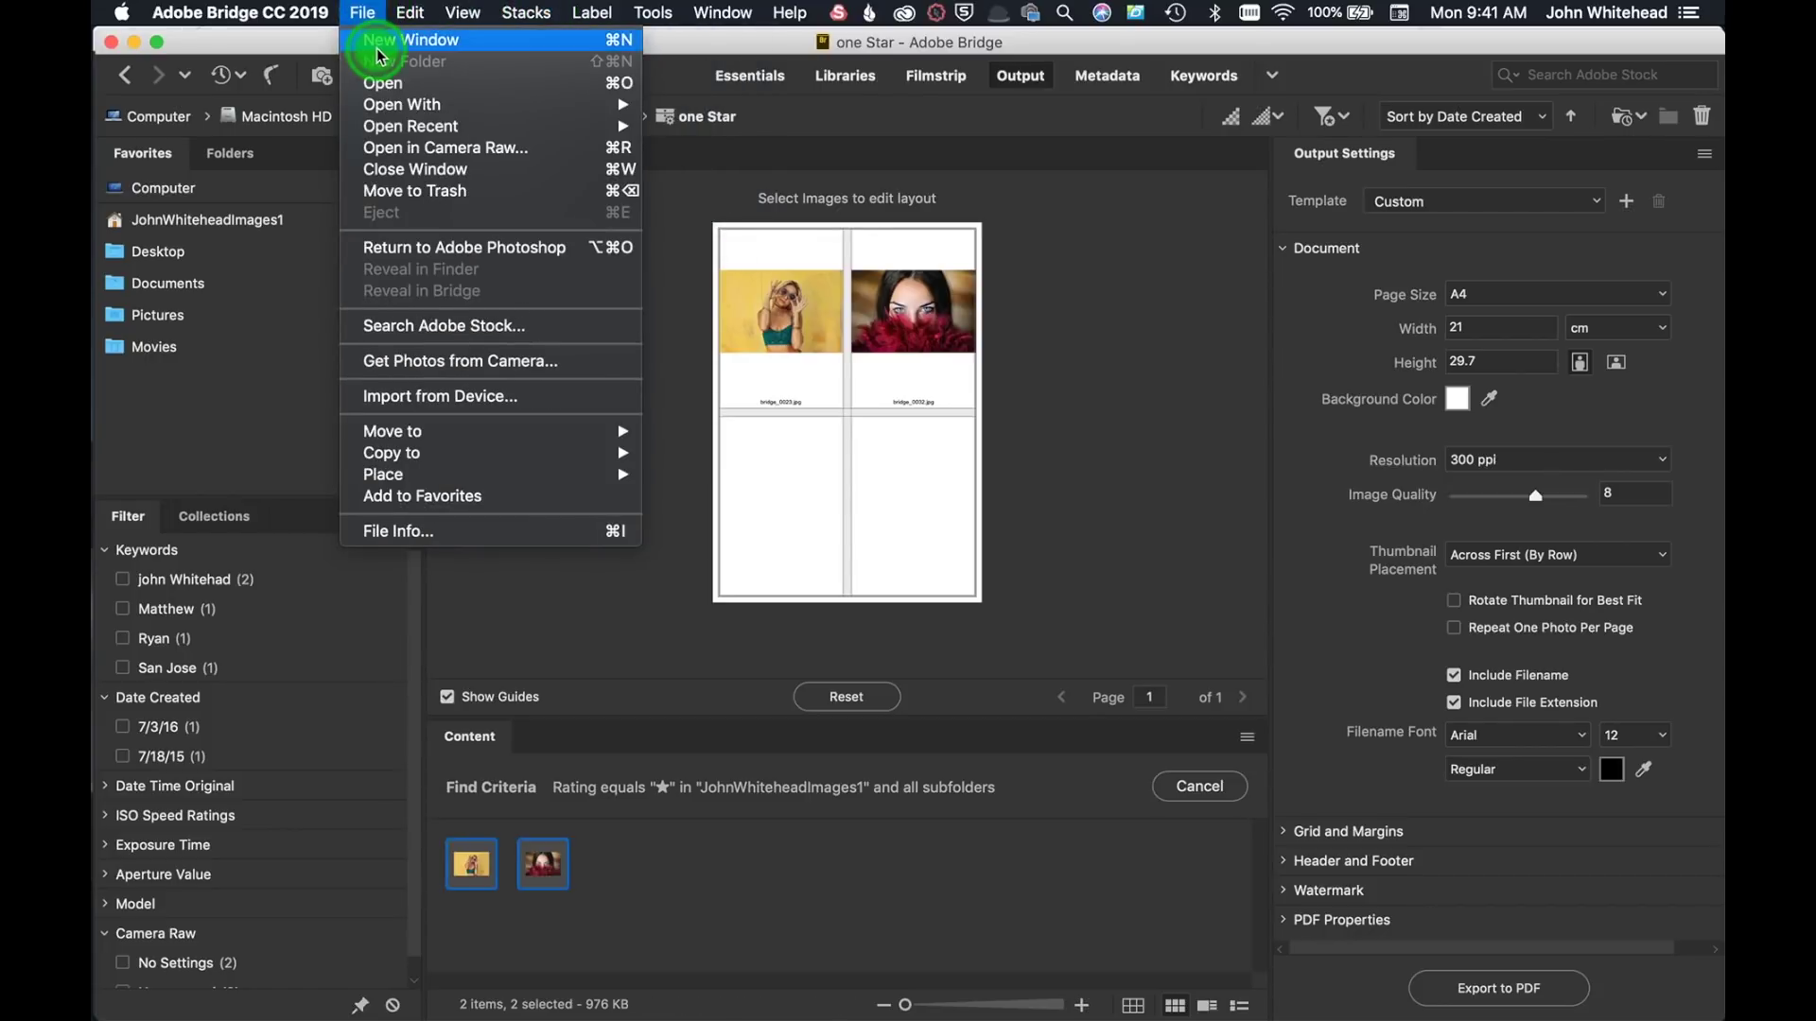
{"action": "mouse_move", "coordinate": [395, 126]}
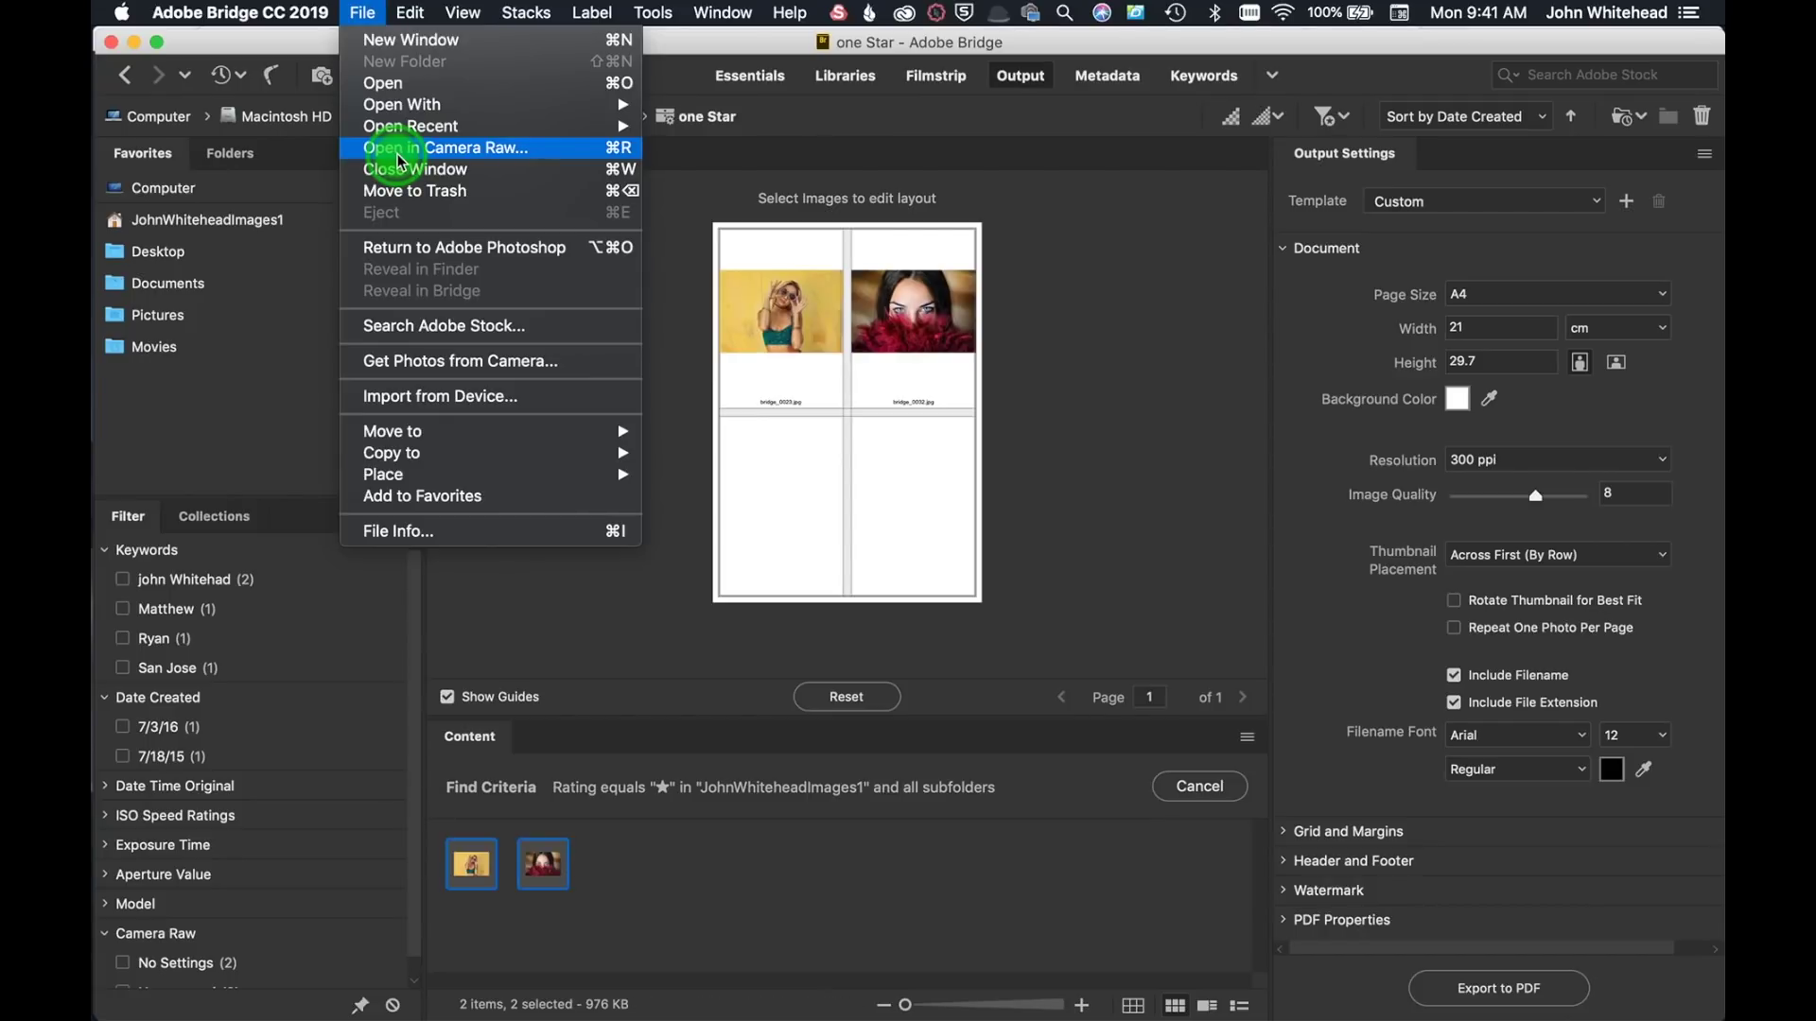
{"action": "left_click", "coordinate": [1125, 290]}
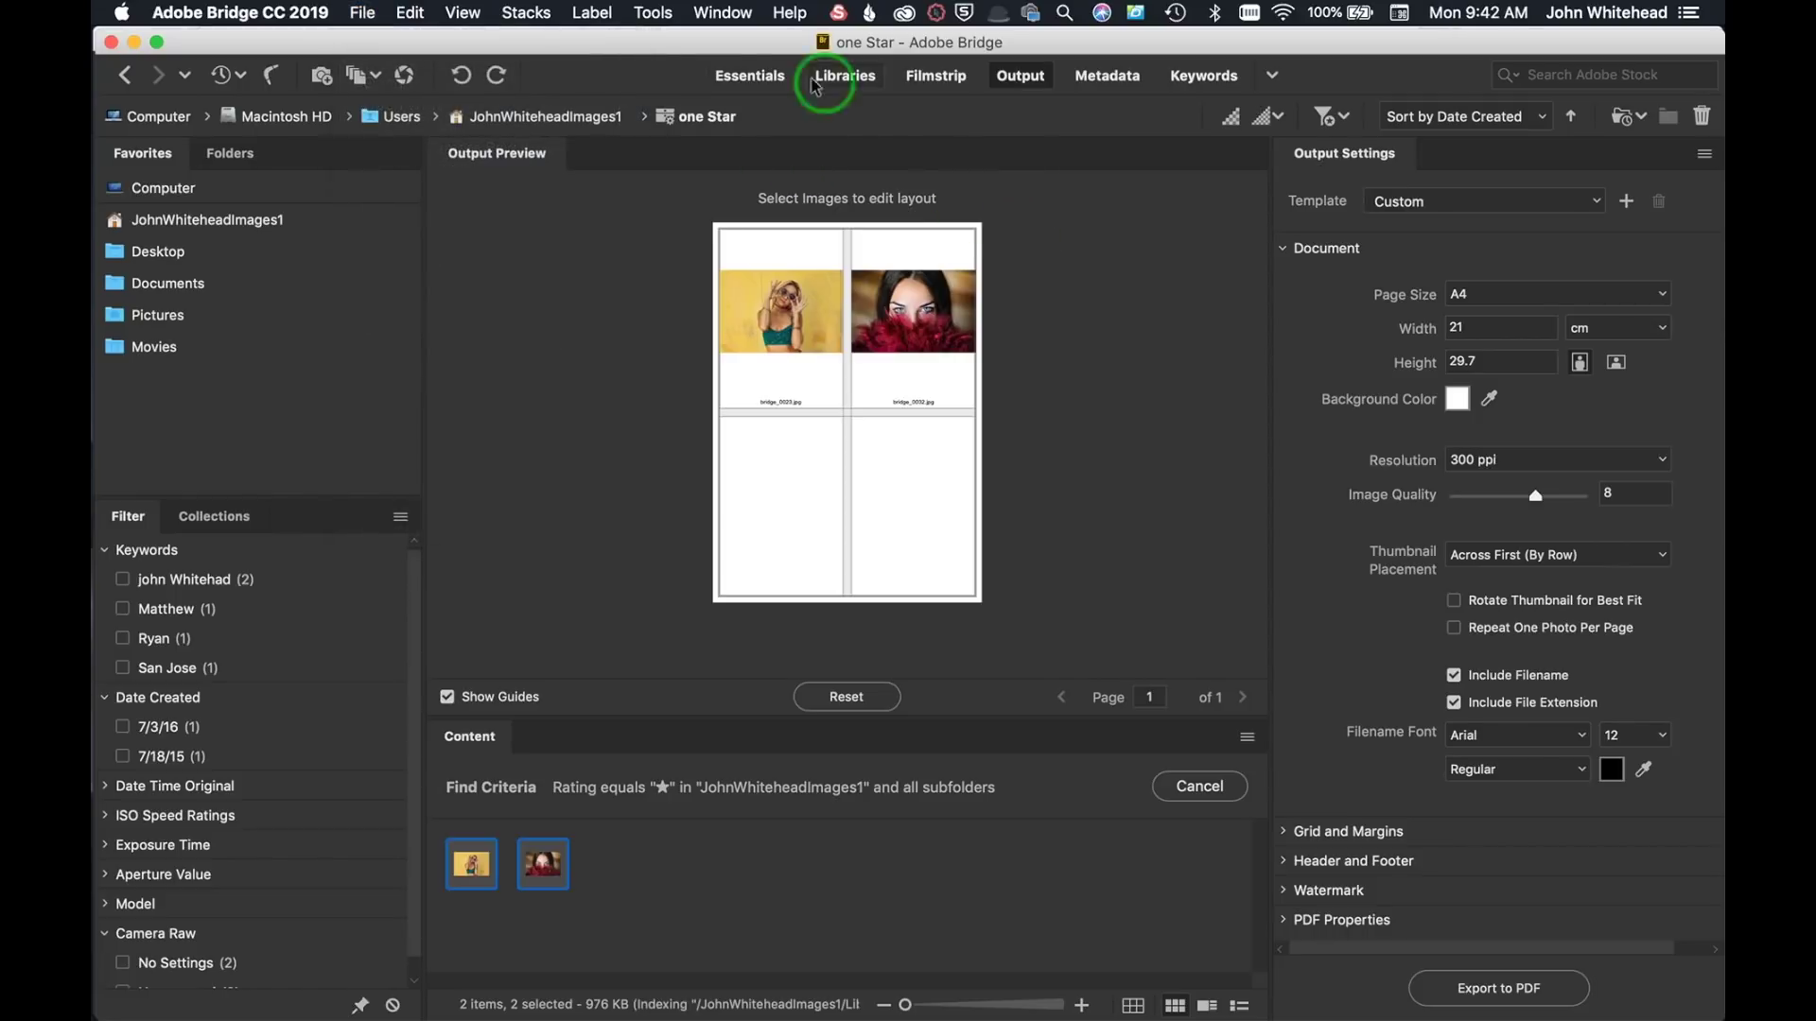
- Return to the Essentials workspace, open bridge_0032.jpg in Camera Raw and close it without applying any adjustments
{"action": "left_click", "coordinate": [750, 76]}
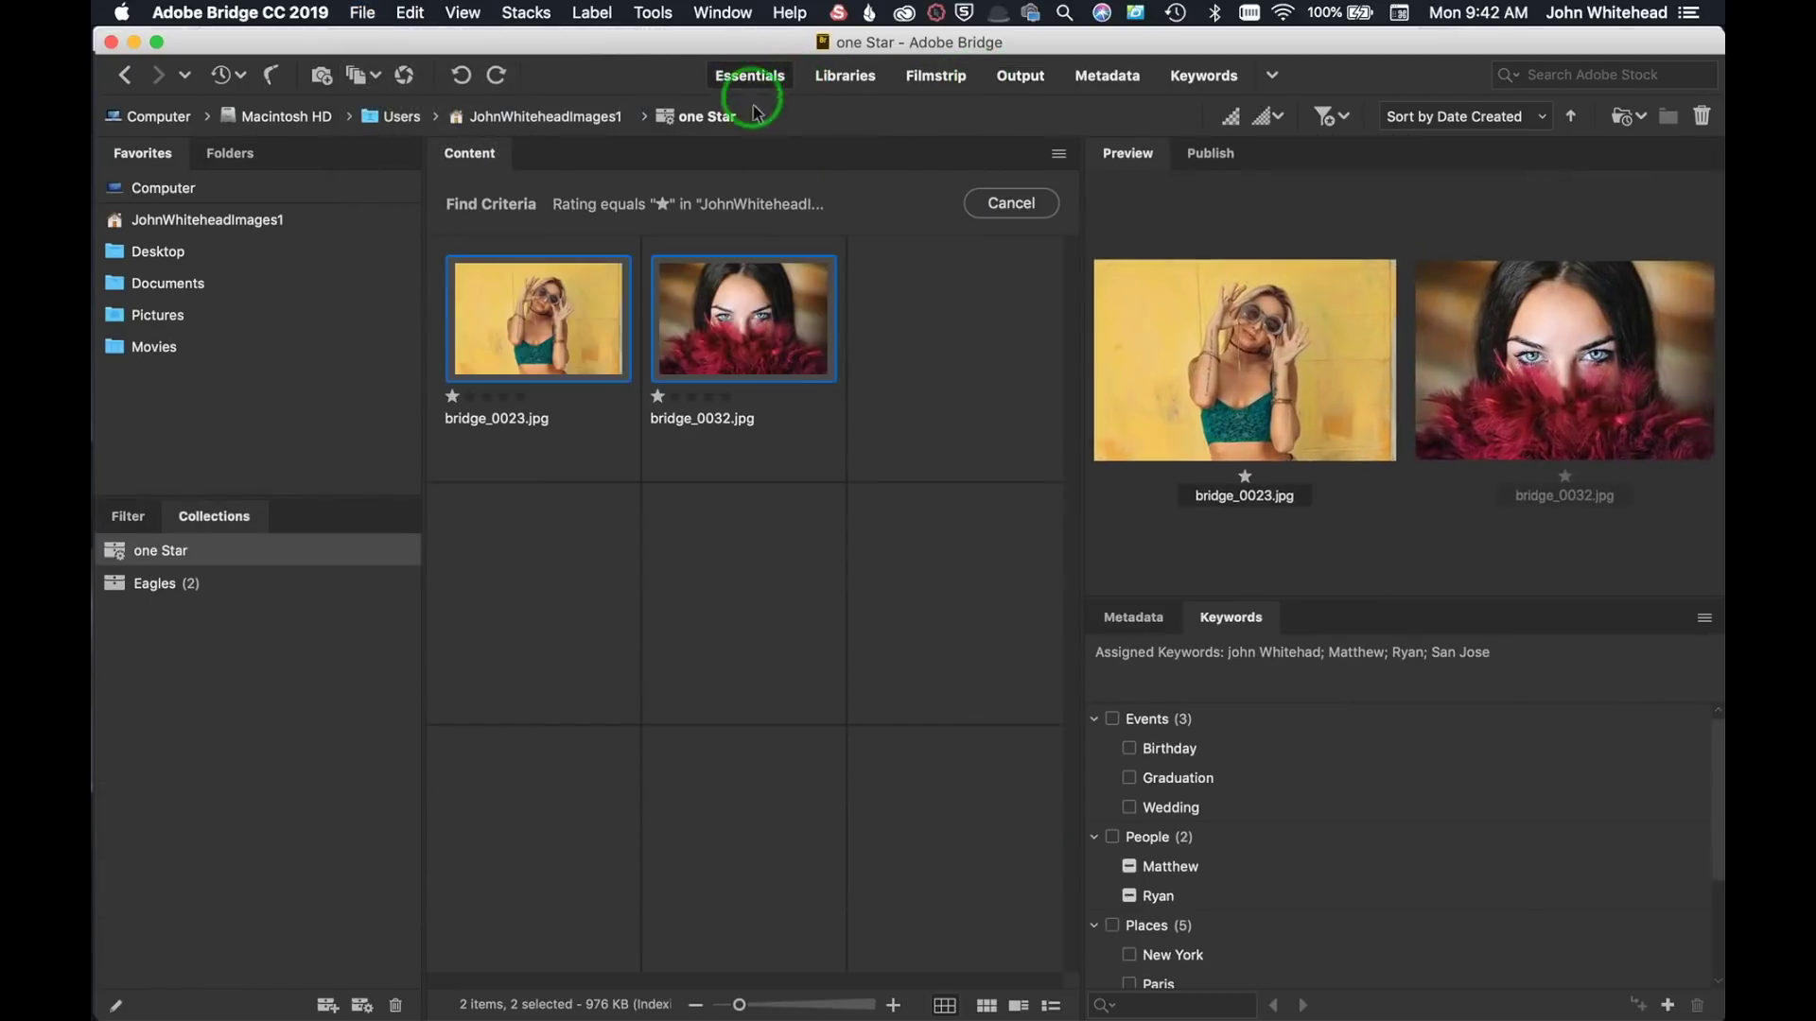
{"action": "left_click", "coordinate": [785, 352], "text": "super"}
{"action": "left_click", "coordinate": [793, 351]}
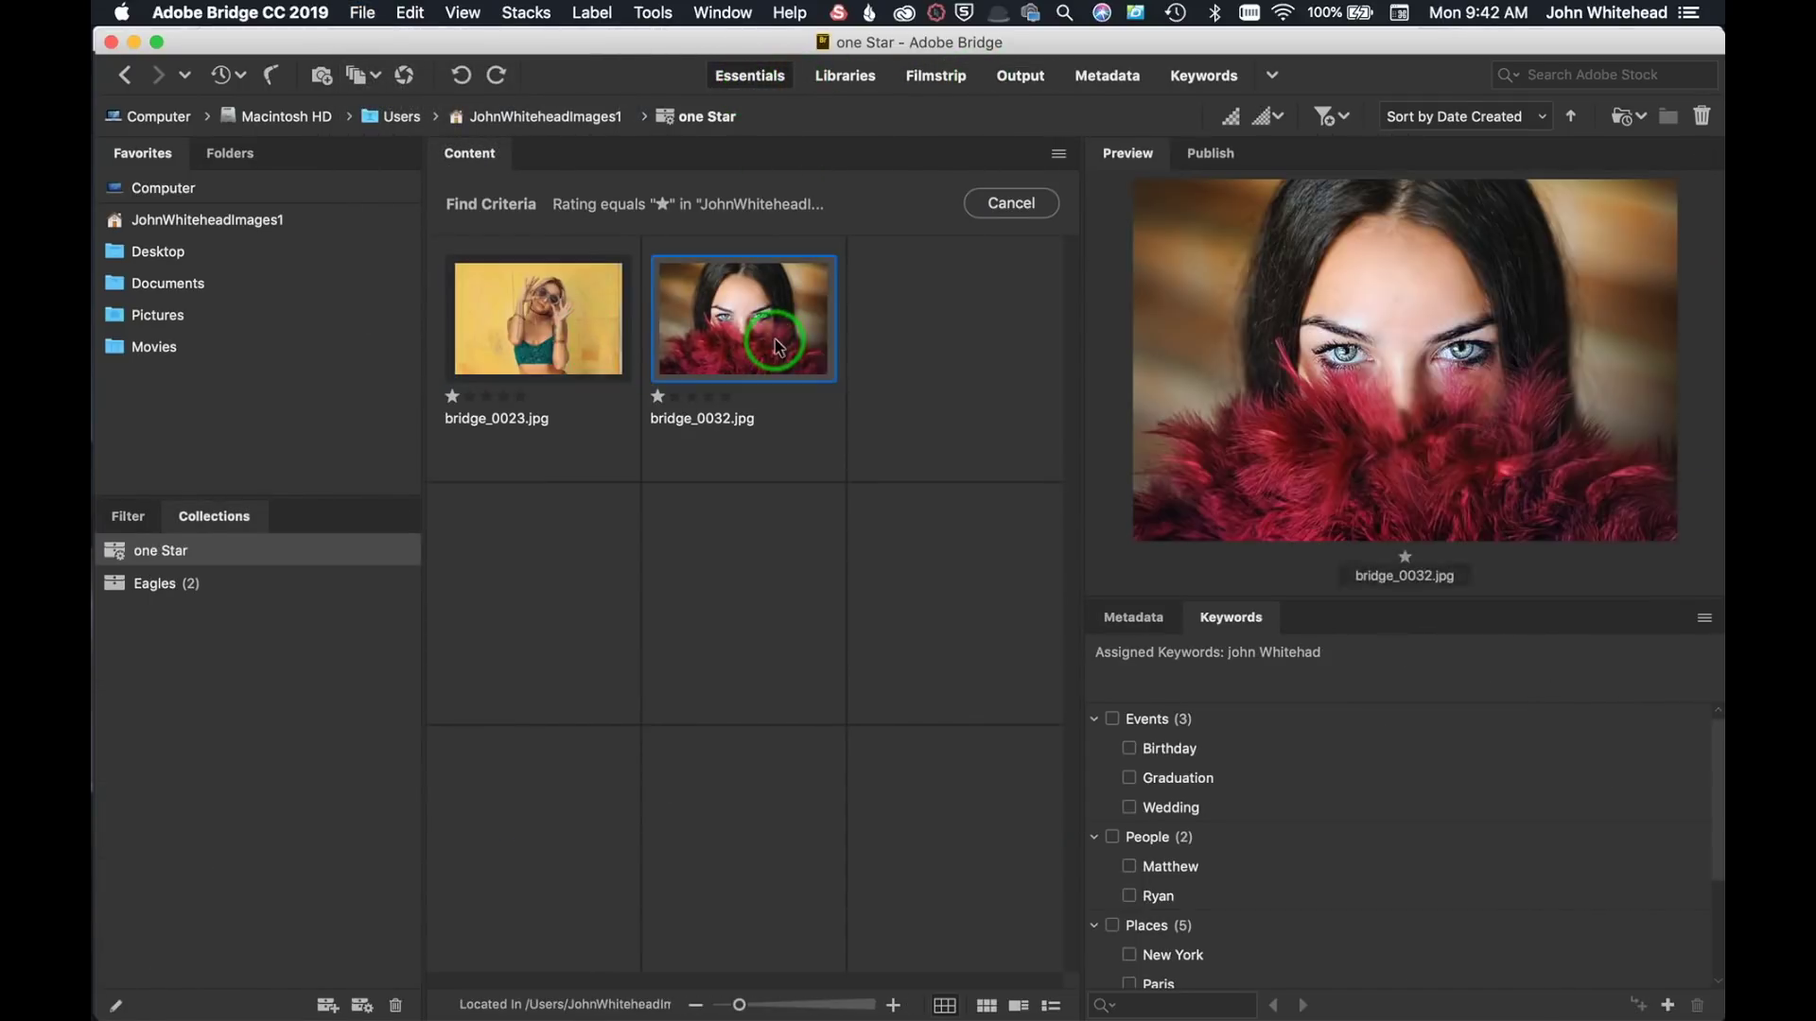
{"action": "left_click", "coordinate": [360, 12]}
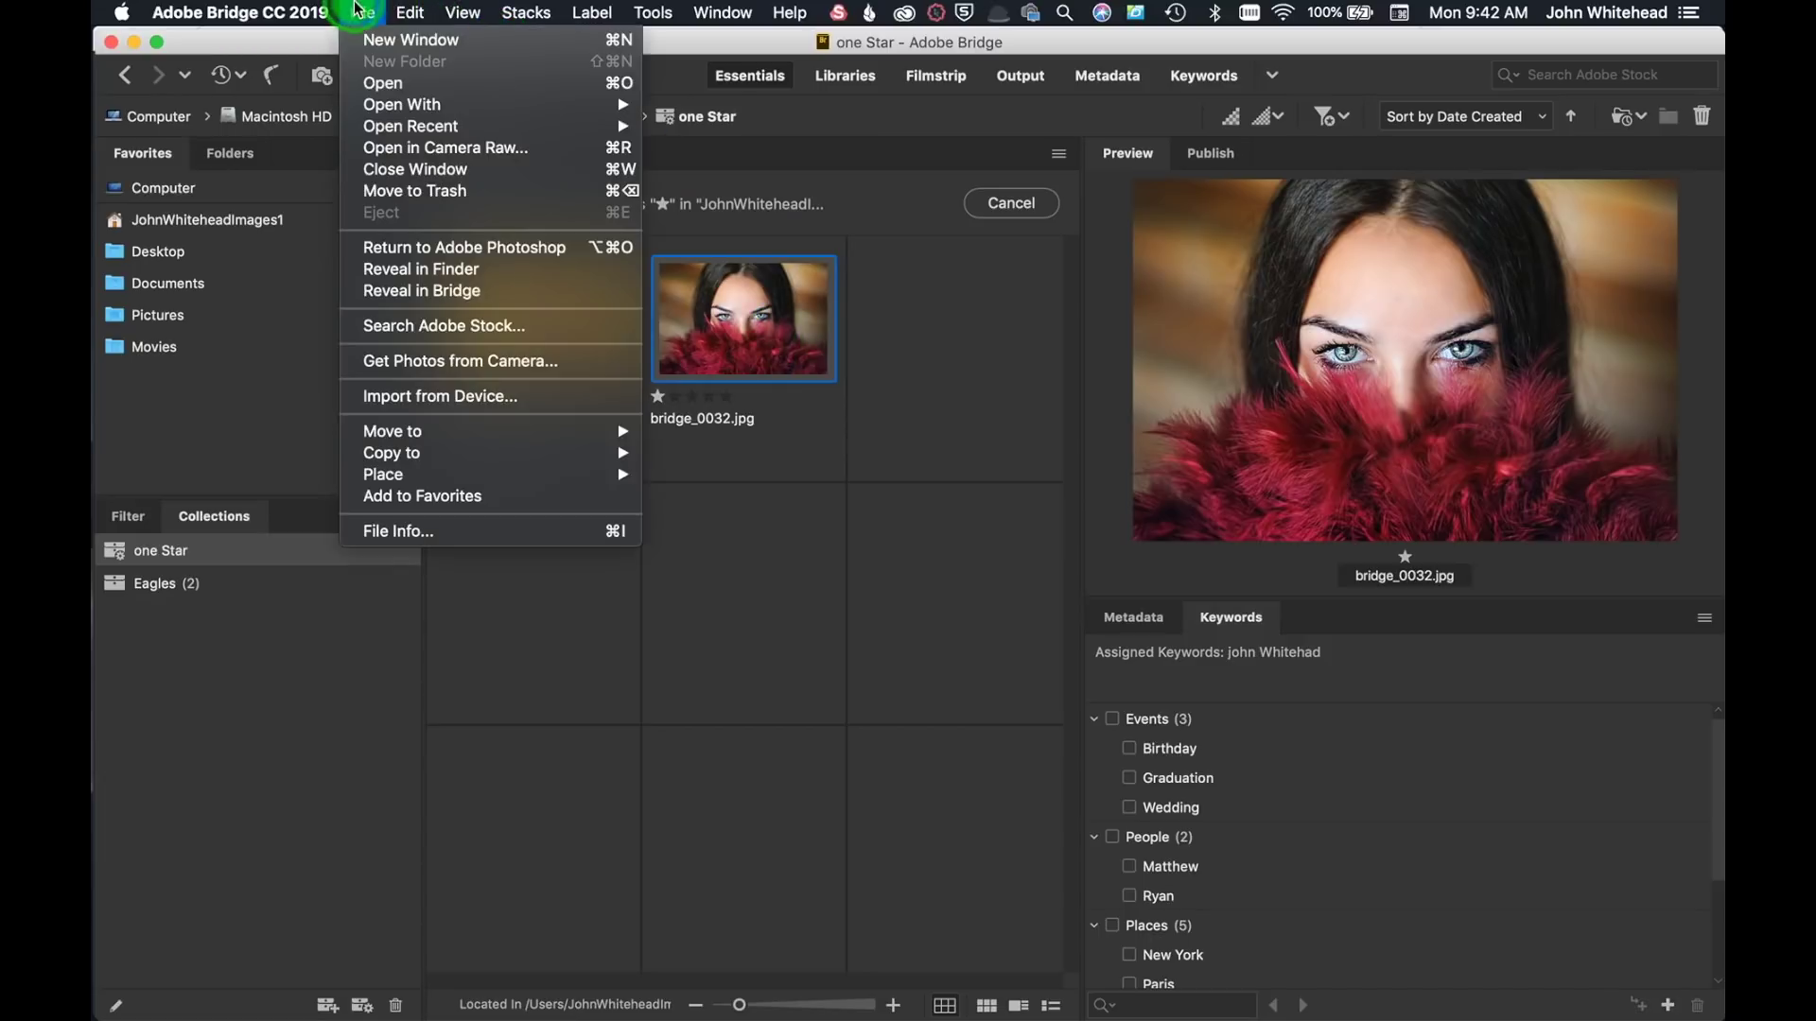
{"action": "left_click", "coordinate": [409, 149]}
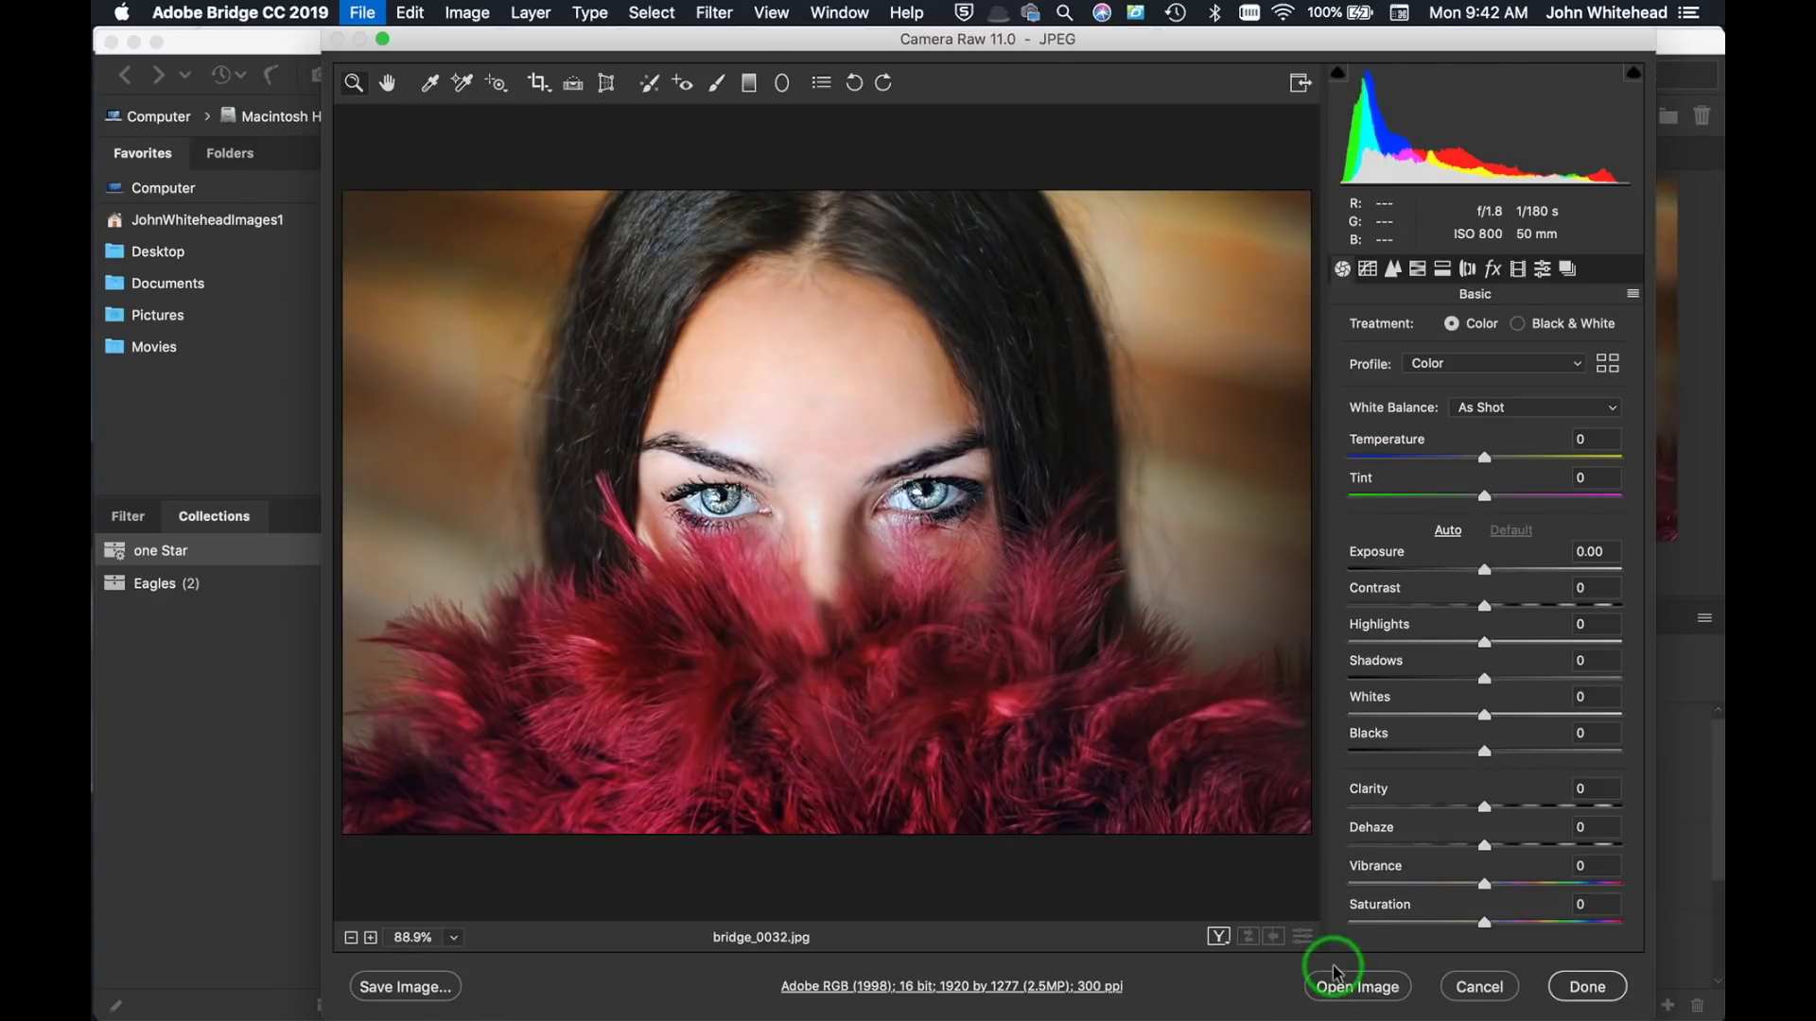
{"action": "left_click", "coordinate": [1478, 988]}
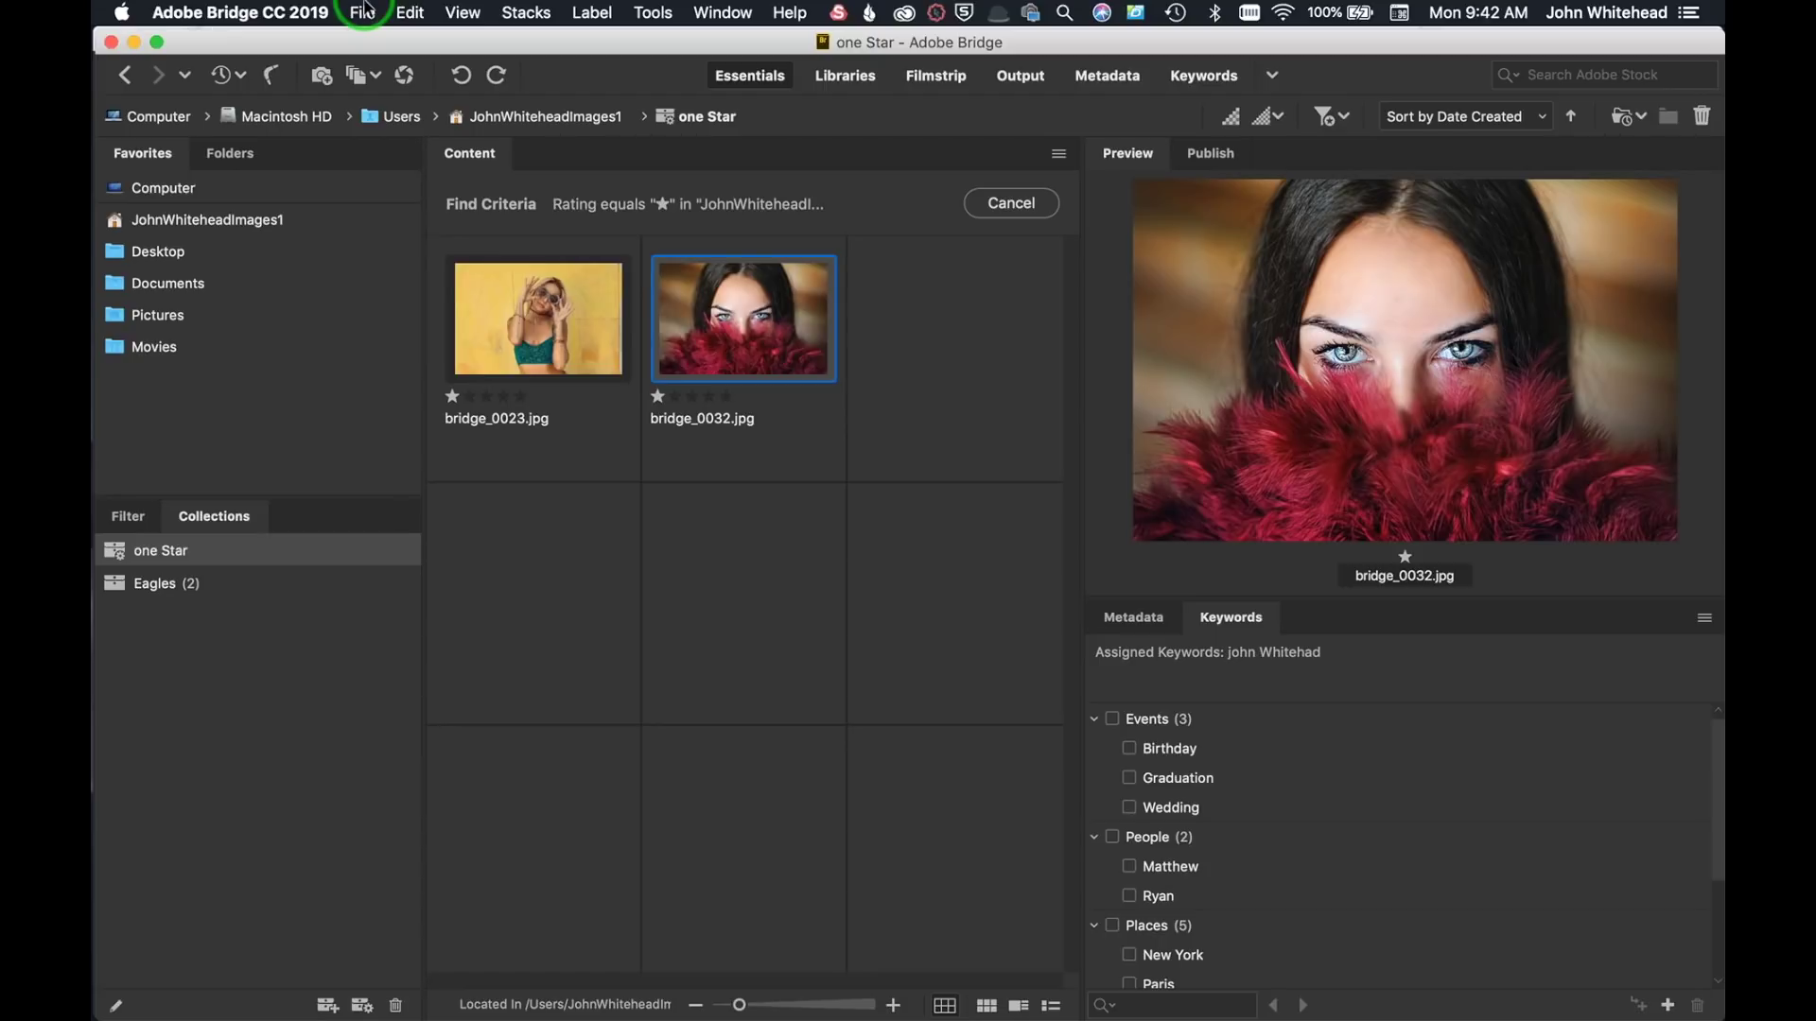
{"action": "left_click", "coordinate": [365, 12]}
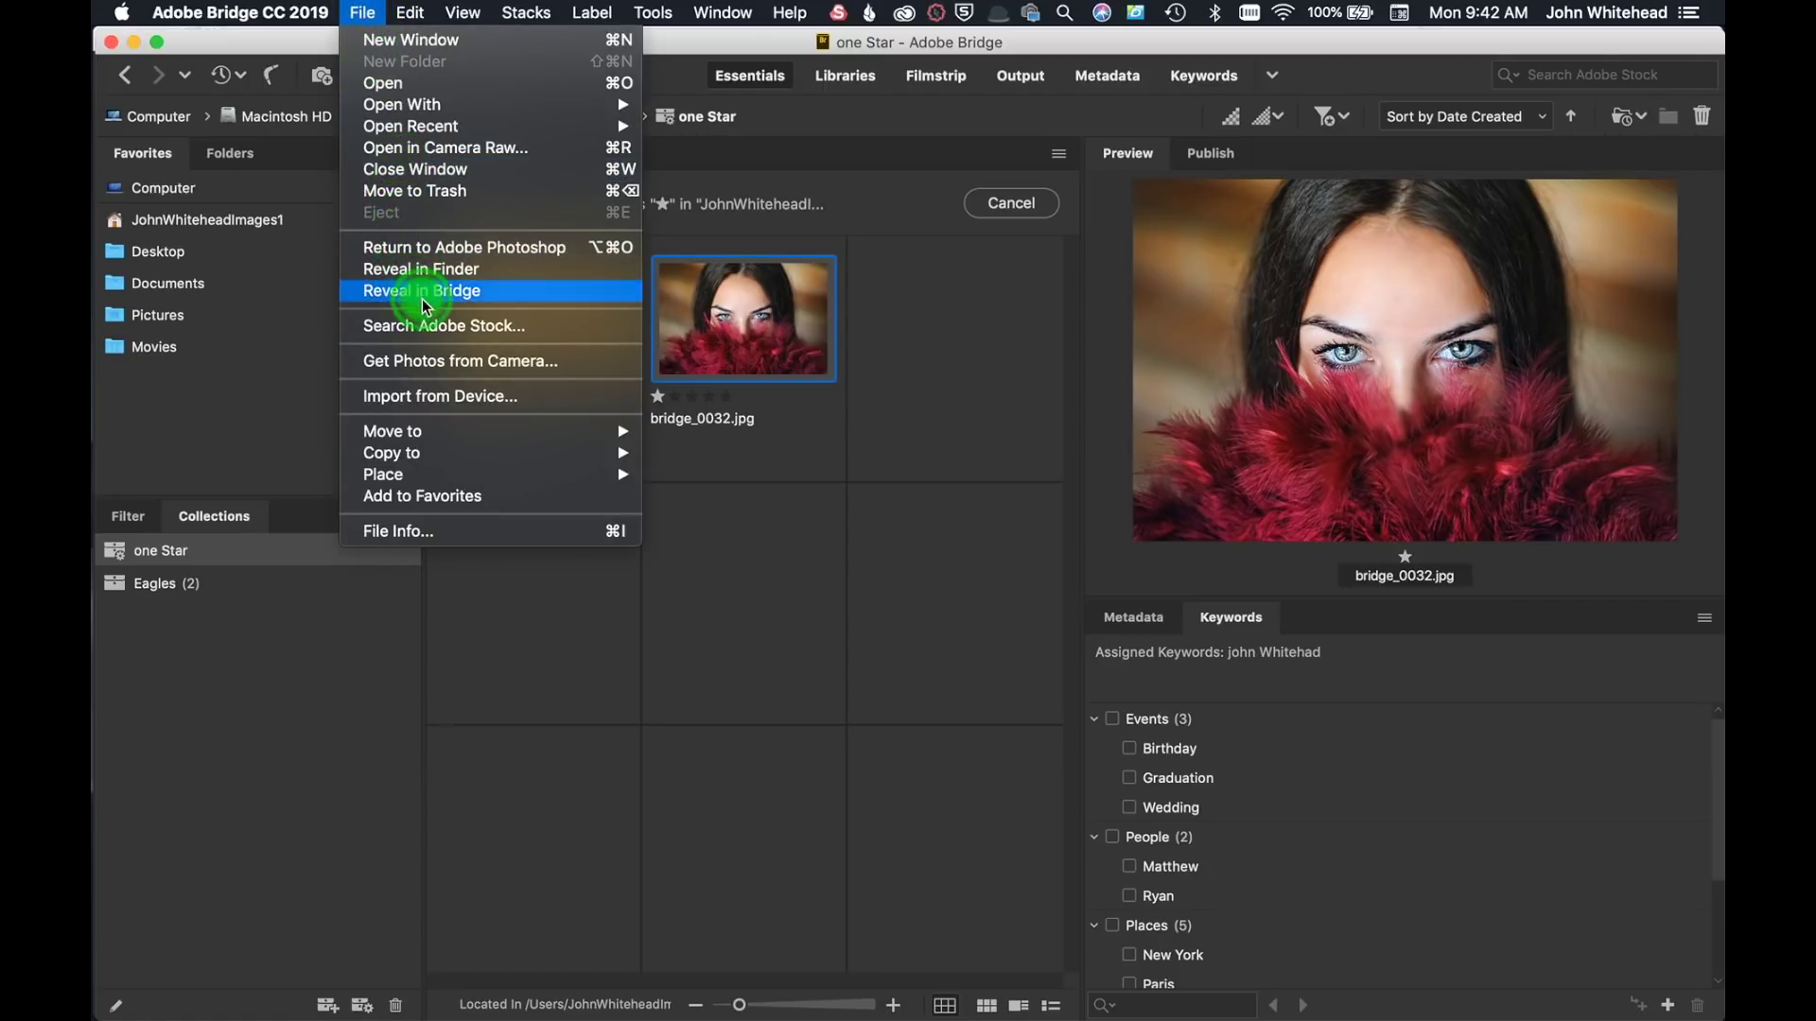
{"action": "mouse_move", "coordinate": [430, 455]}
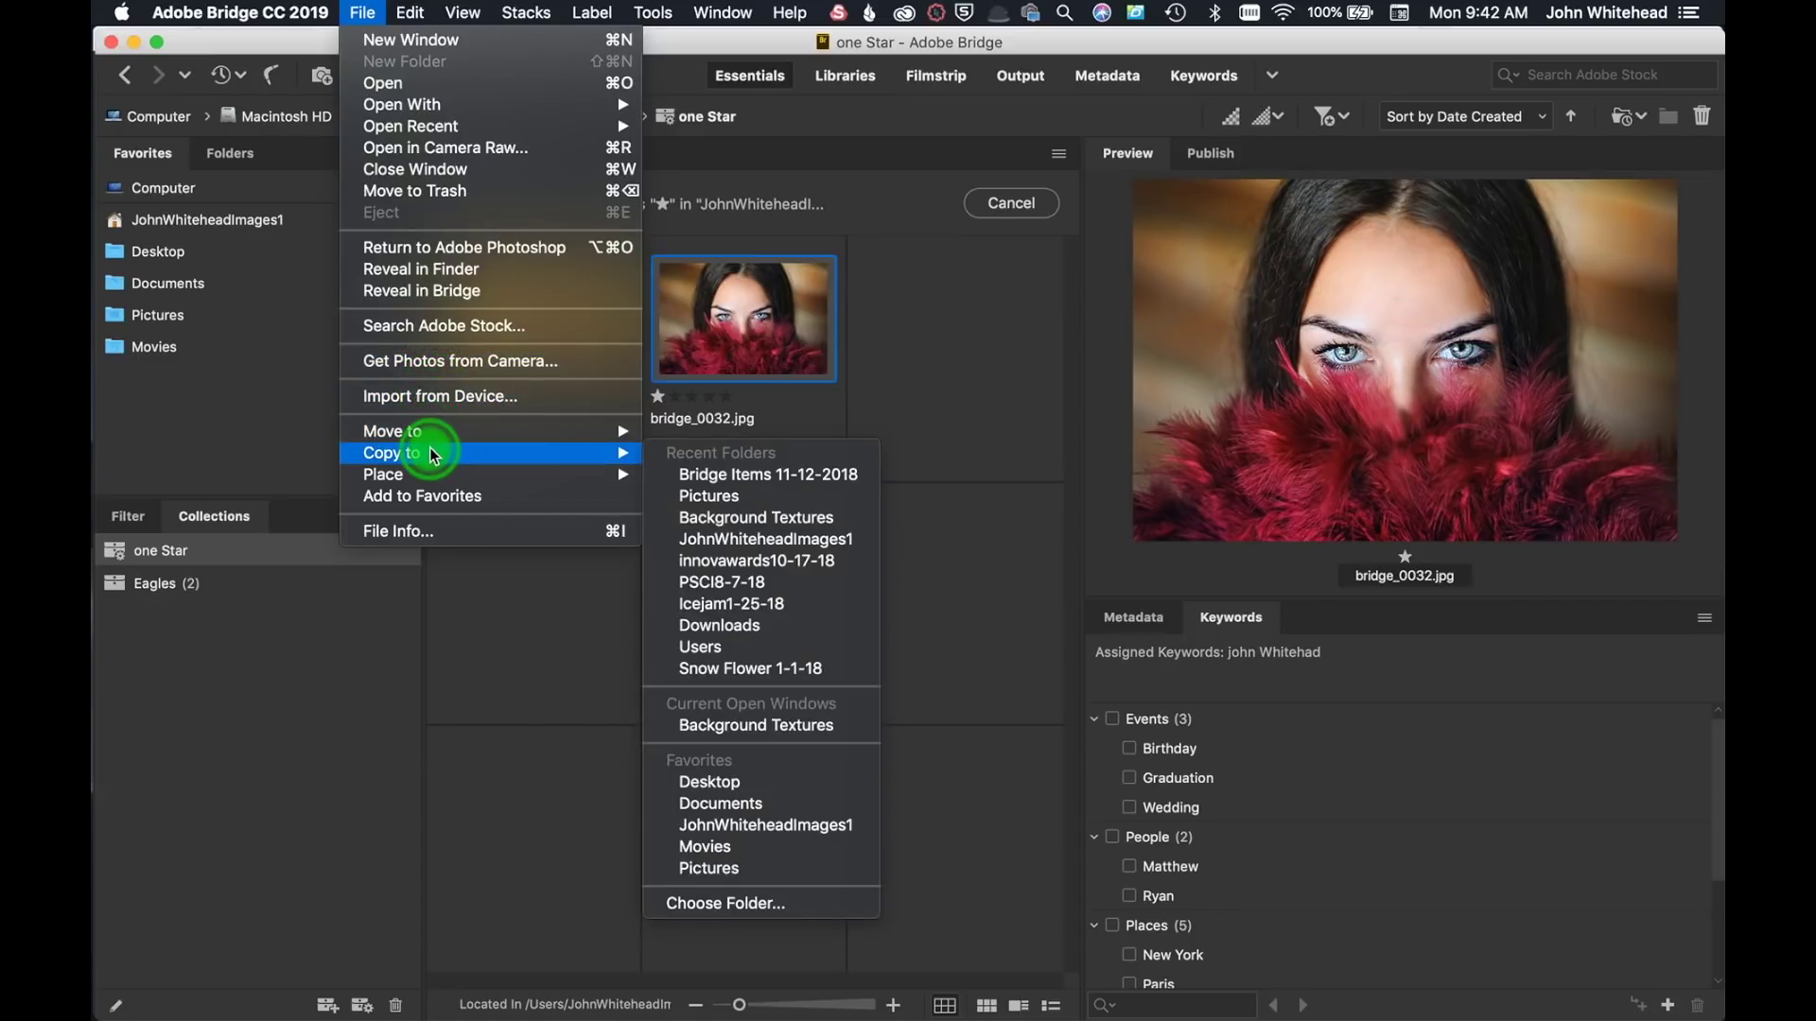
{"action": "mouse_move", "coordinate": [470, 9]}
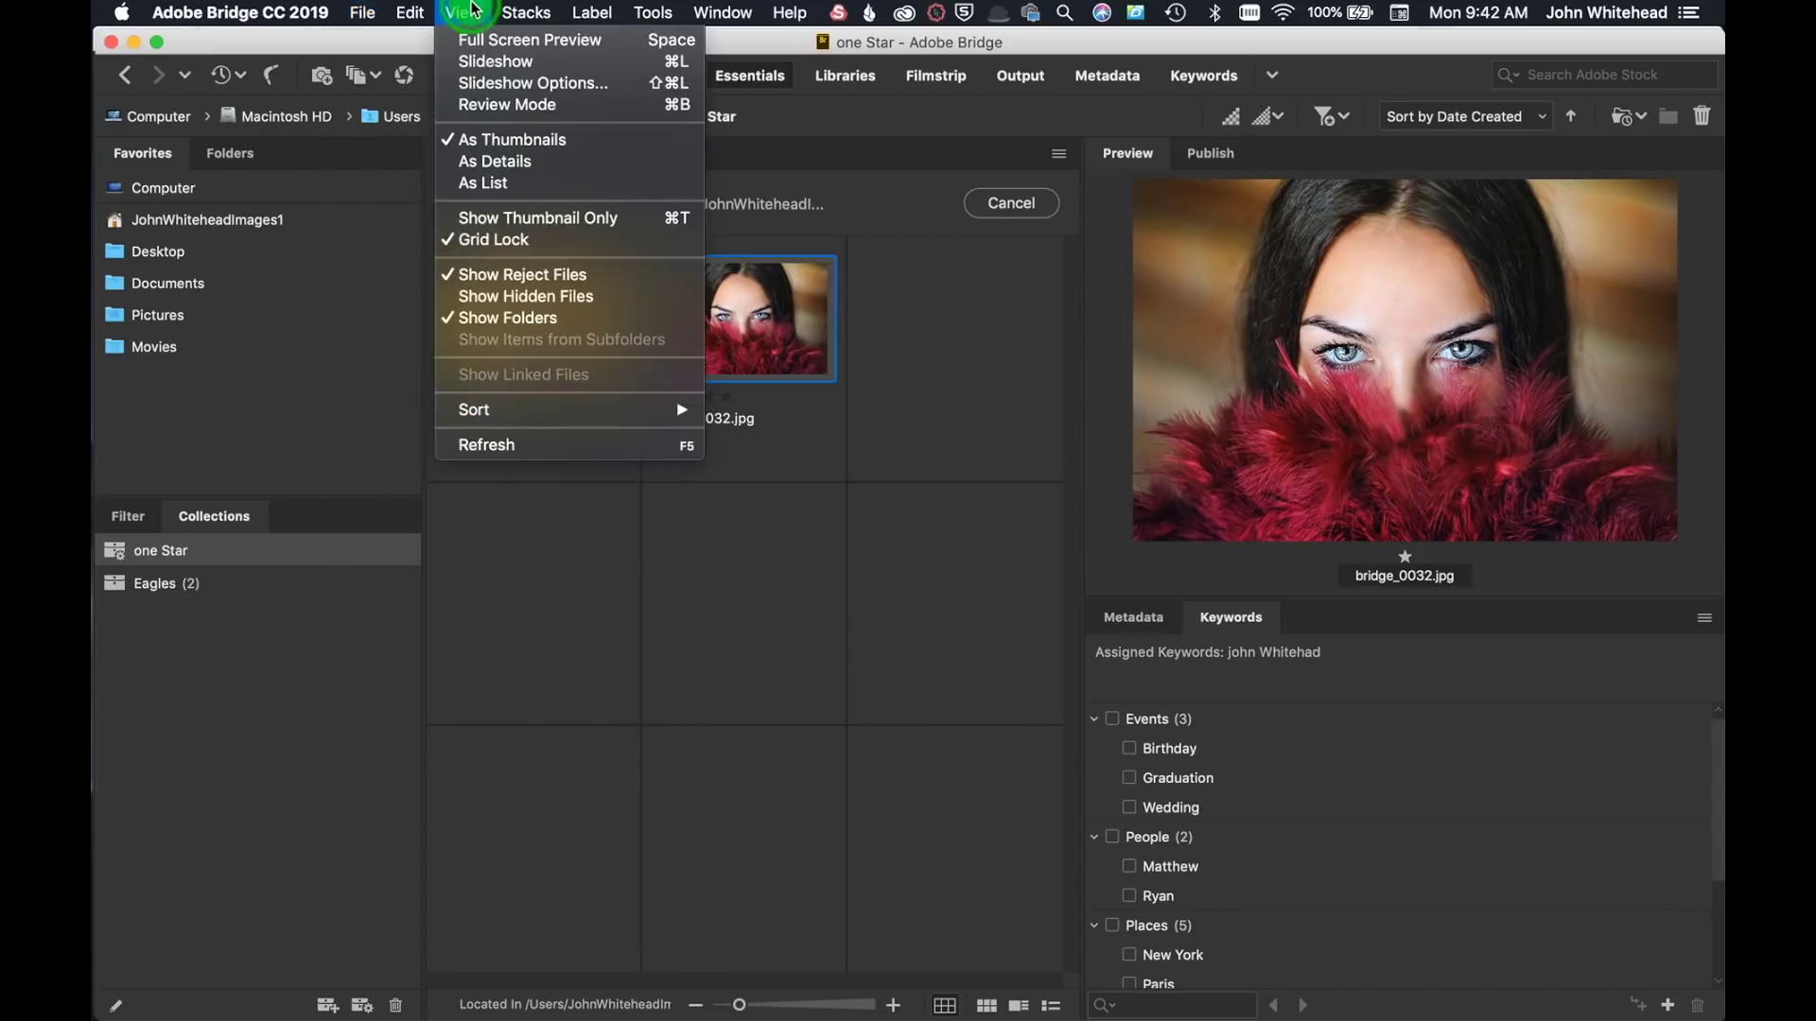
- Review the color settings with the expanded list shown, try the Monitor Color preset, and leave without applying it
{"action": "mouse_move", "coordinate": [408, 8]}
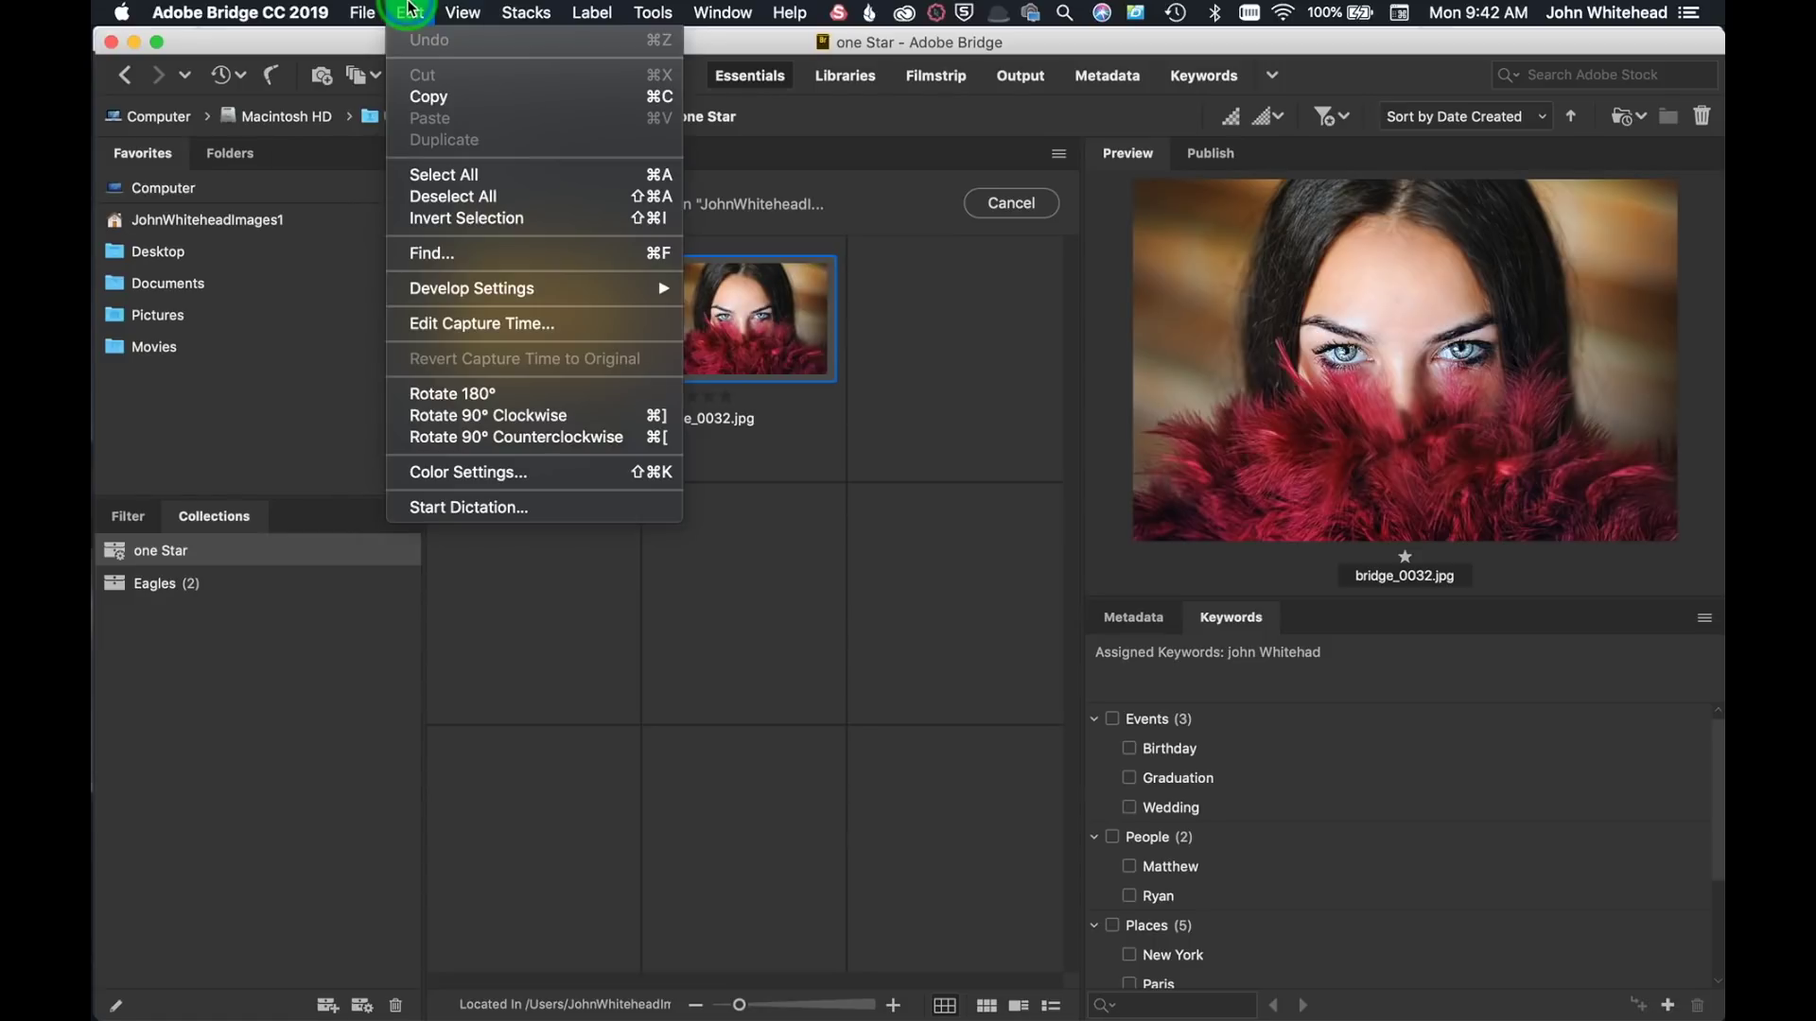
{"action": "mouse_move", "coordinate": [485, 293]}
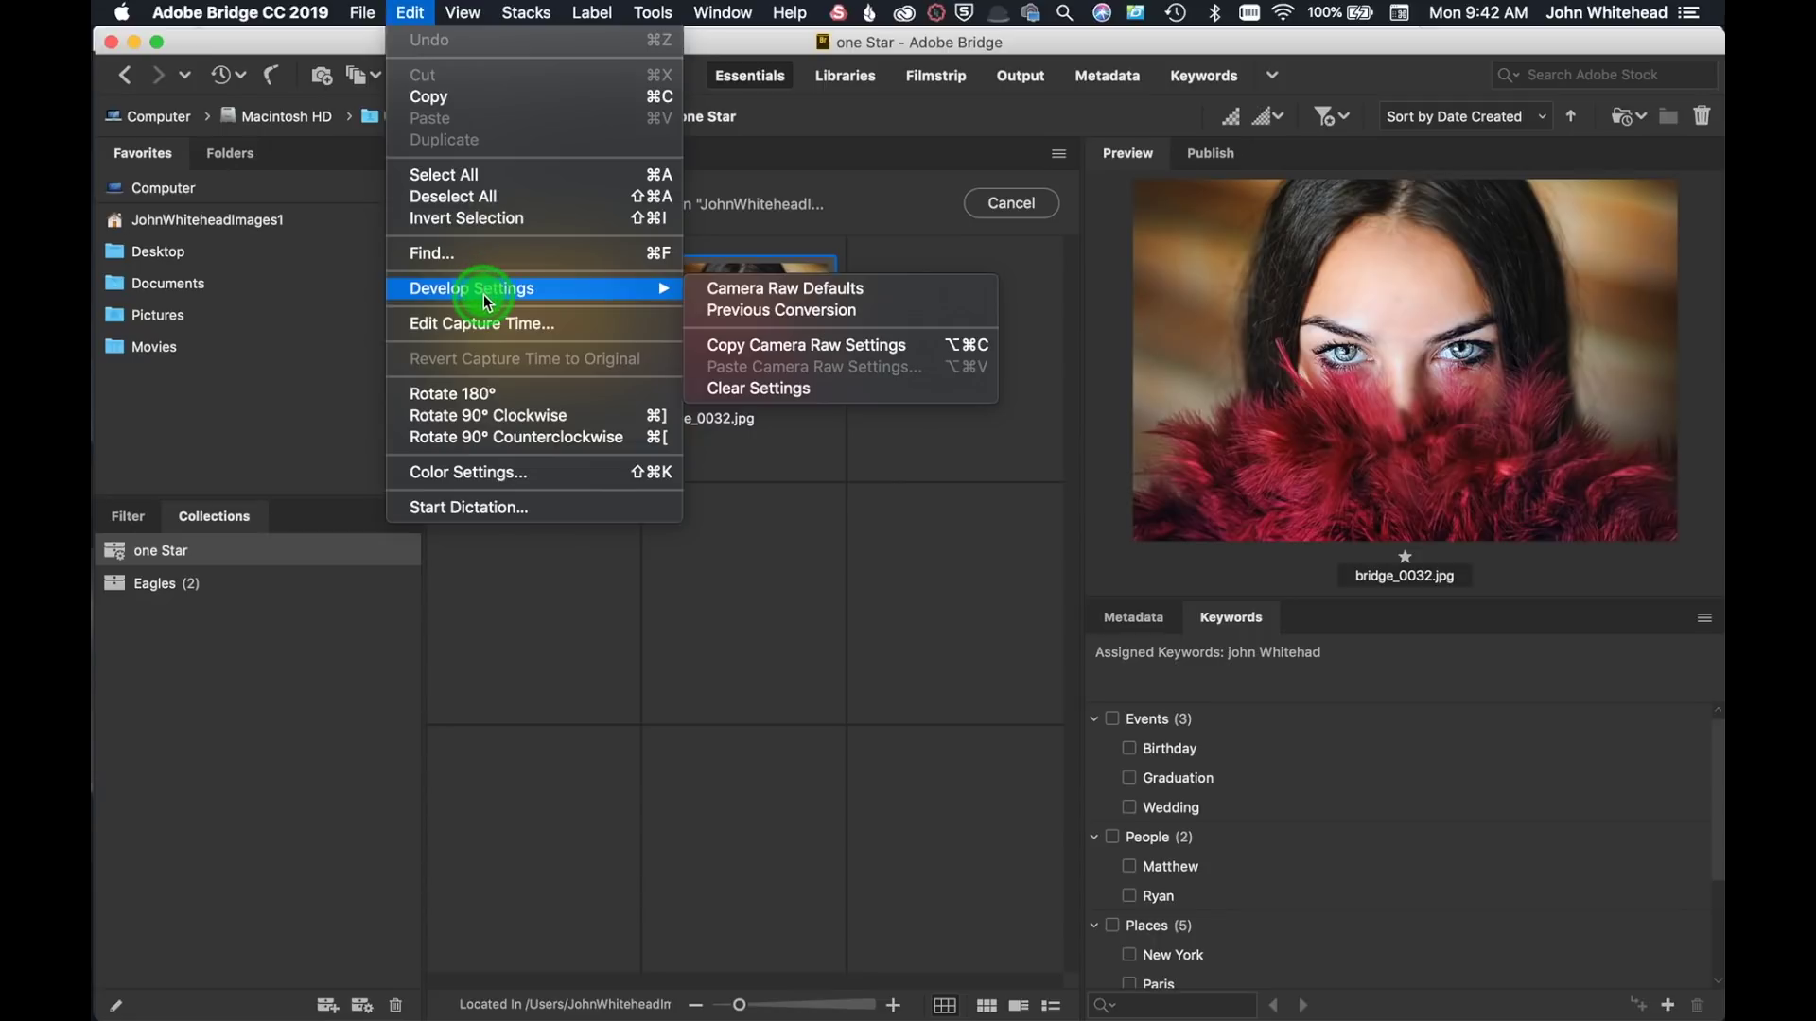
{"action": "left_click", "coordinate": [490, 470]}
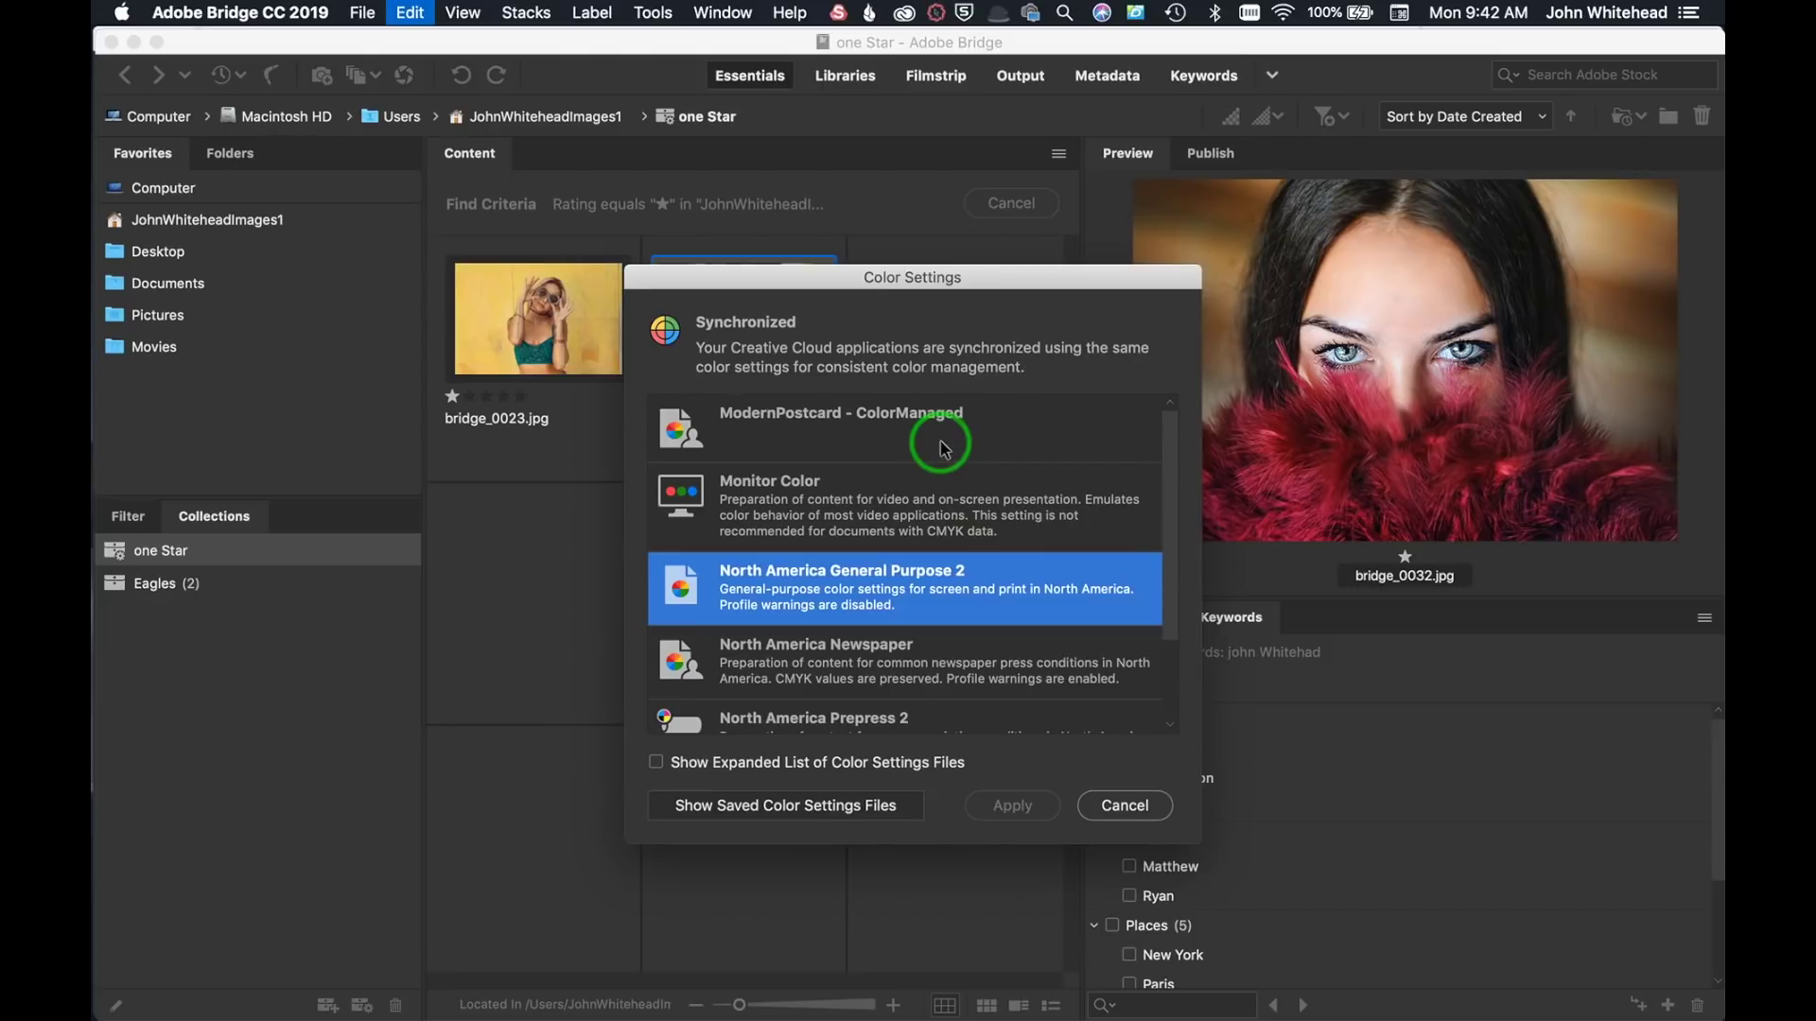
{"action": "scroll", "coordinate": [932, 476], "scroll_direction": "down", "scroll_amount": 3}
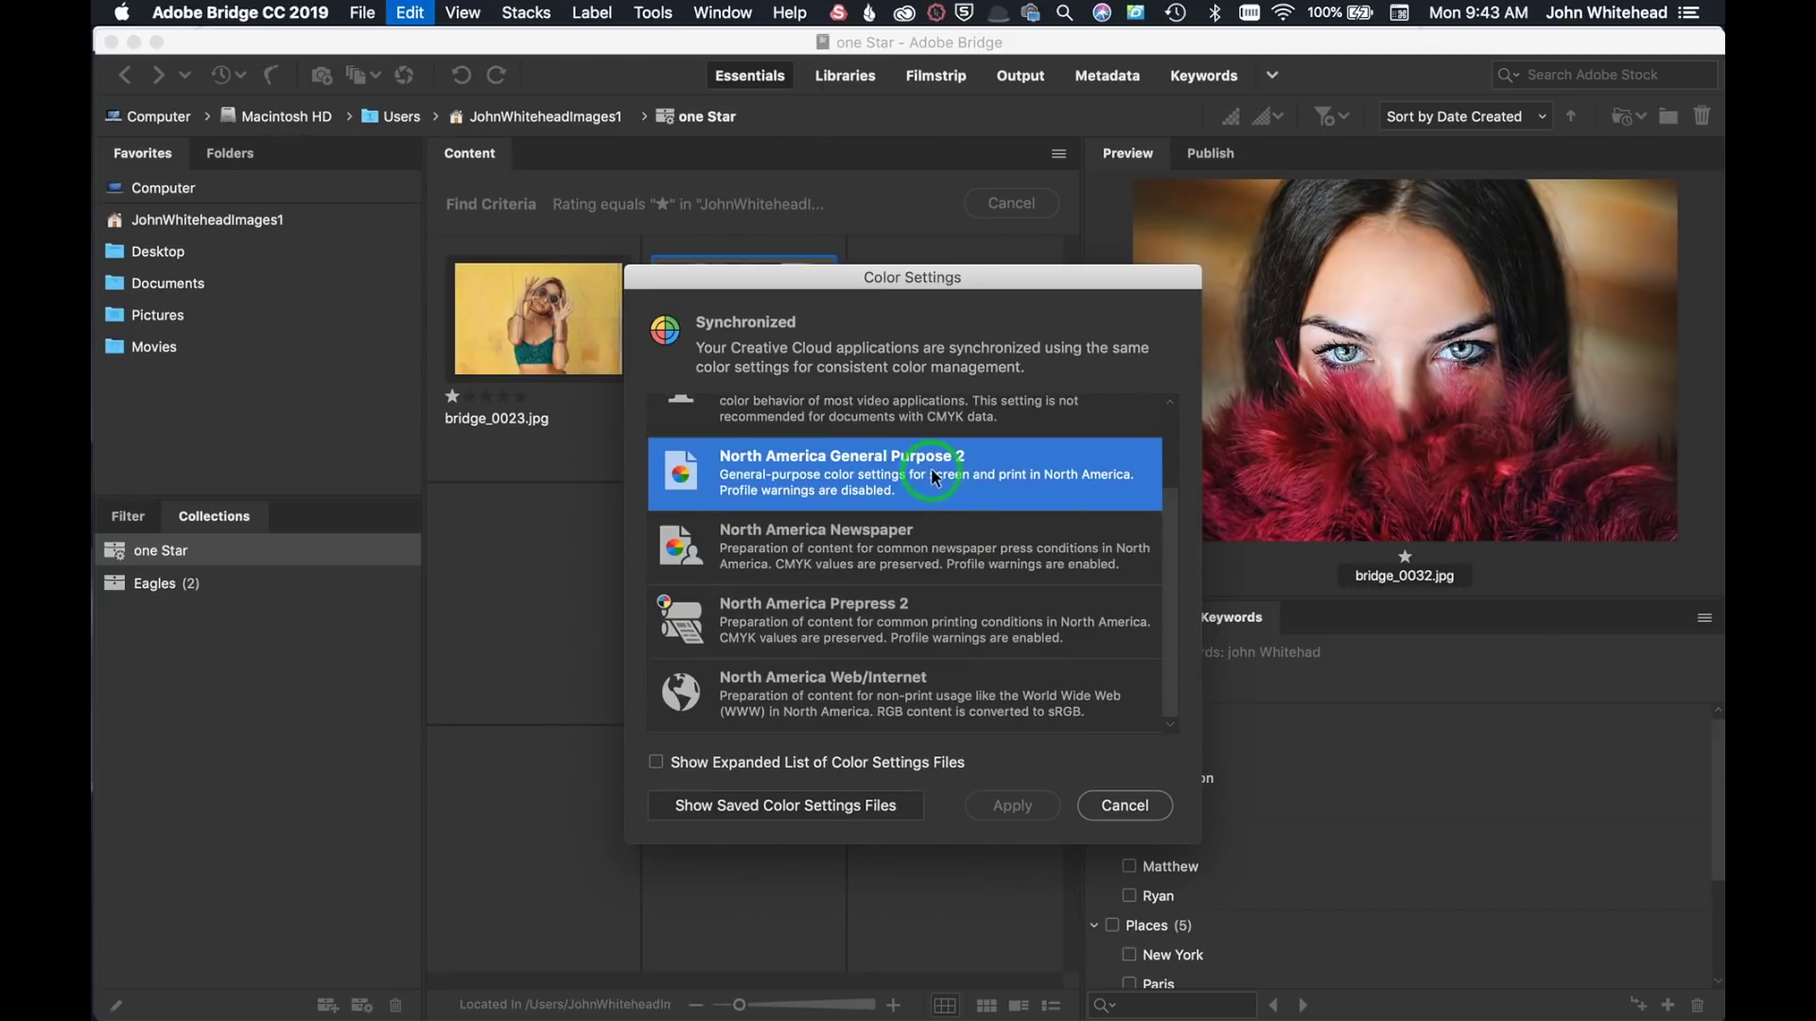
{"action": "left_click", "coordinate": [653, 762]}
{"action": "scroll", "coordinate": [956, 516], "scroll_direction": "up", "scroll_amount": 5}
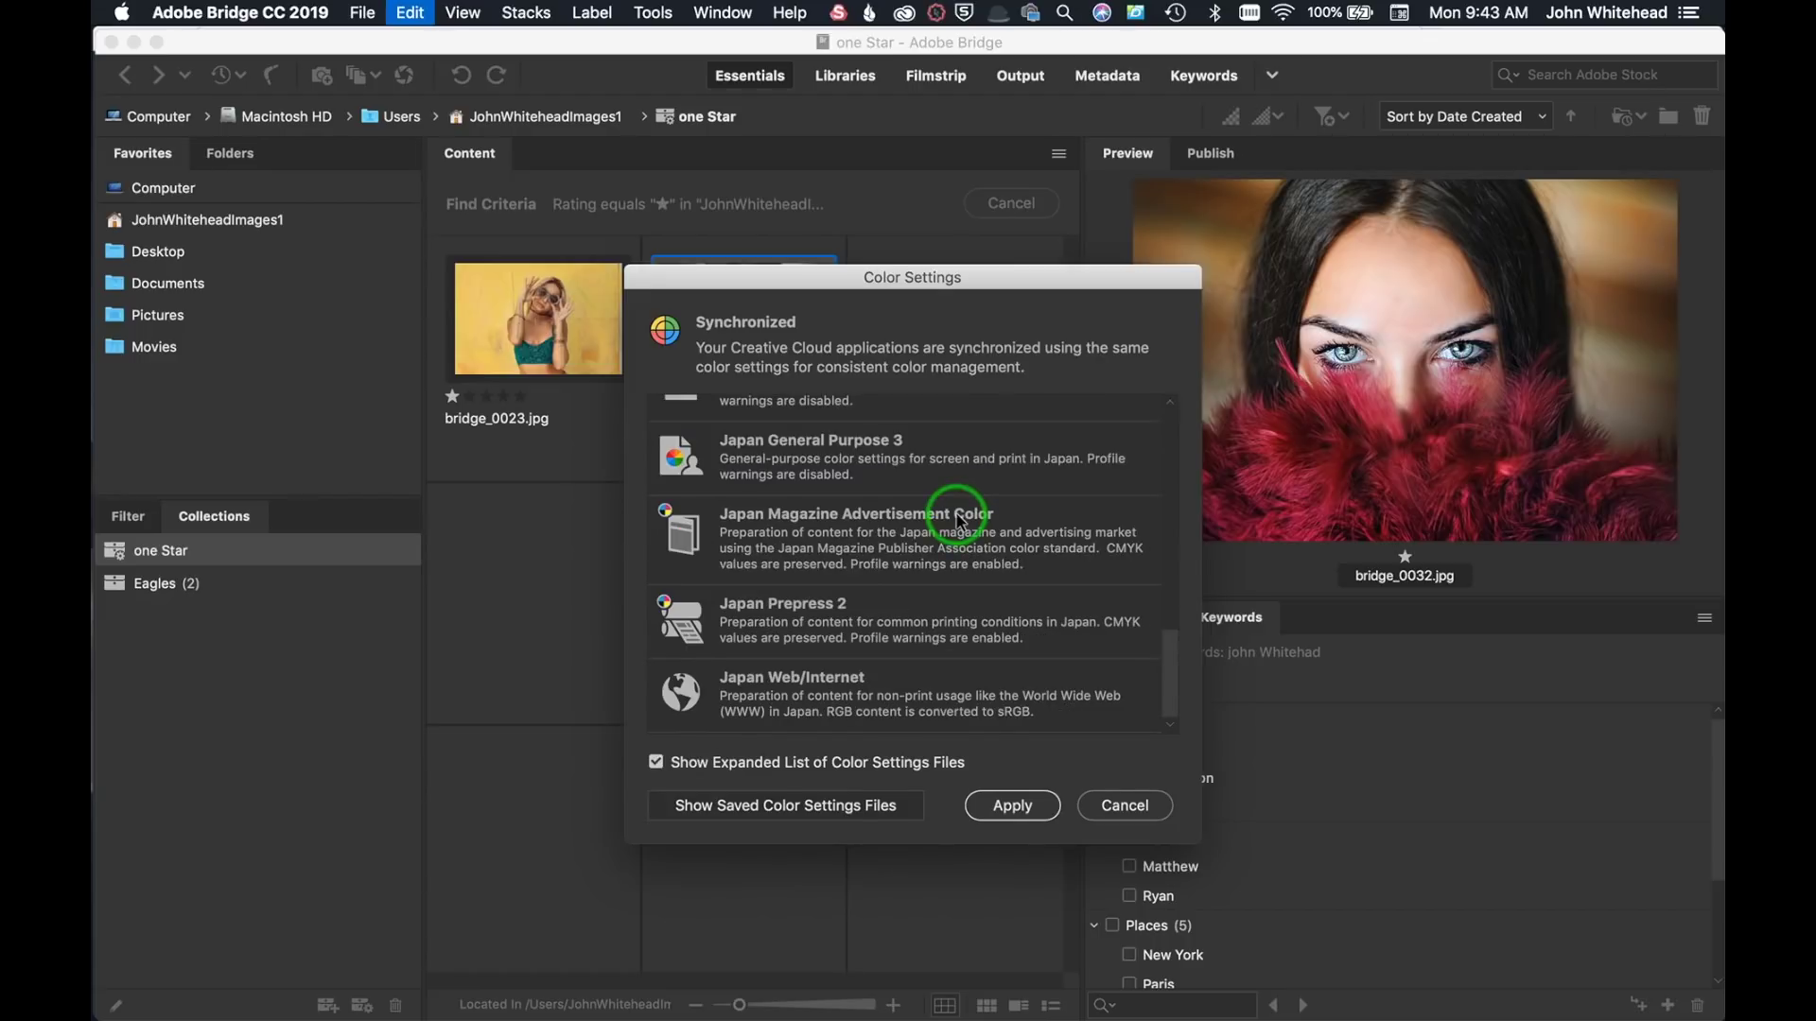
{"action": "scroll", "coordinate": [956, 516], "scroll_direction": "down", "scroll_amount": 5}
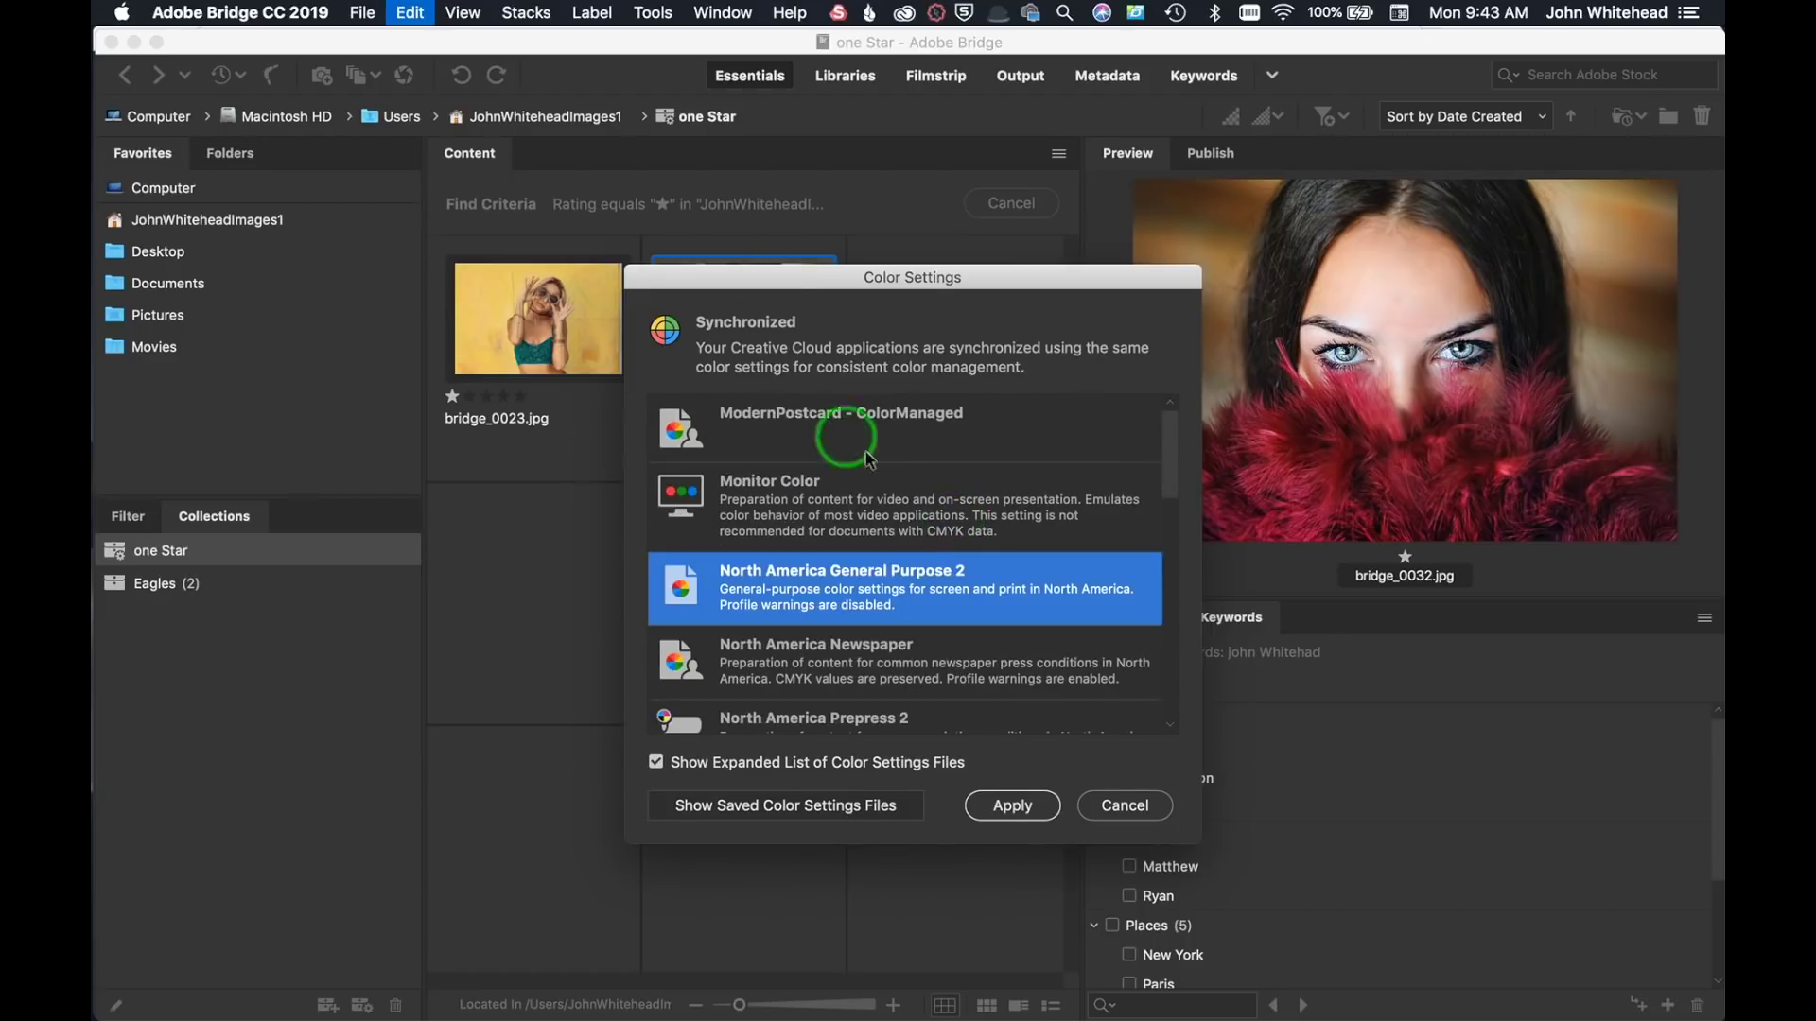
{"action": "left_click", "coordinate": [896, 492]}
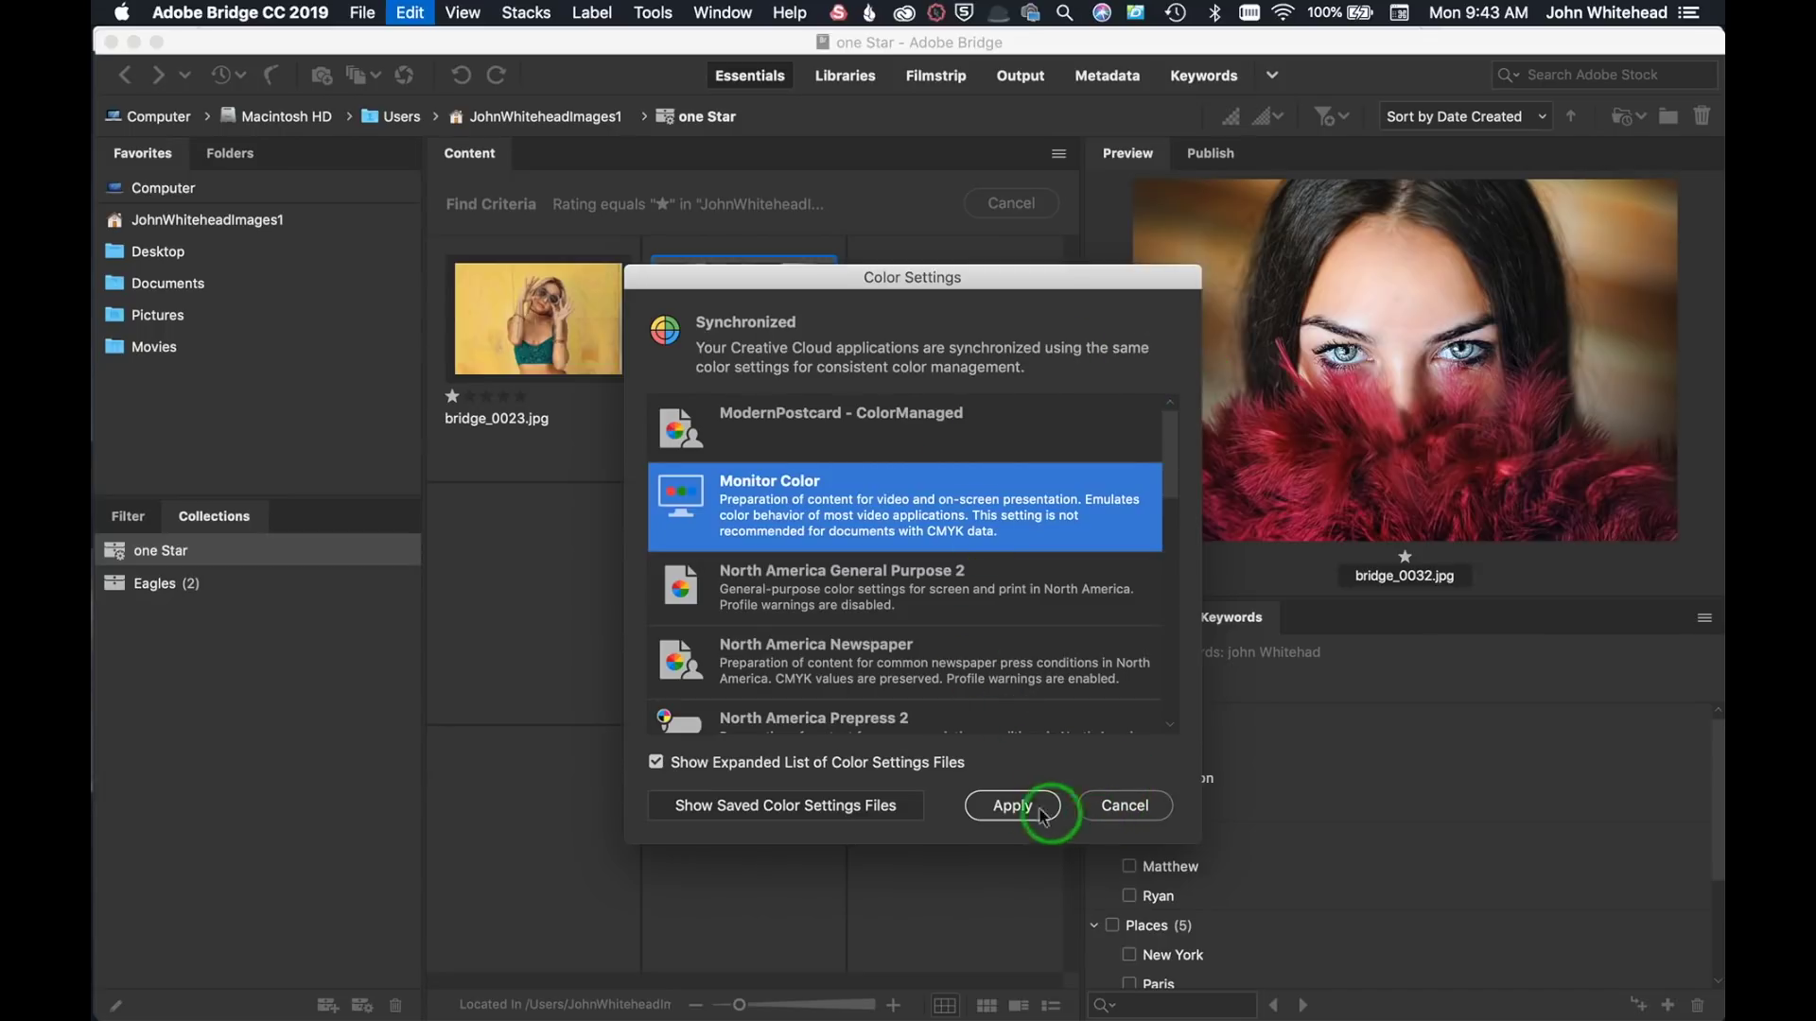
{"action": "left_click", "coordinate": [1102, 811]}
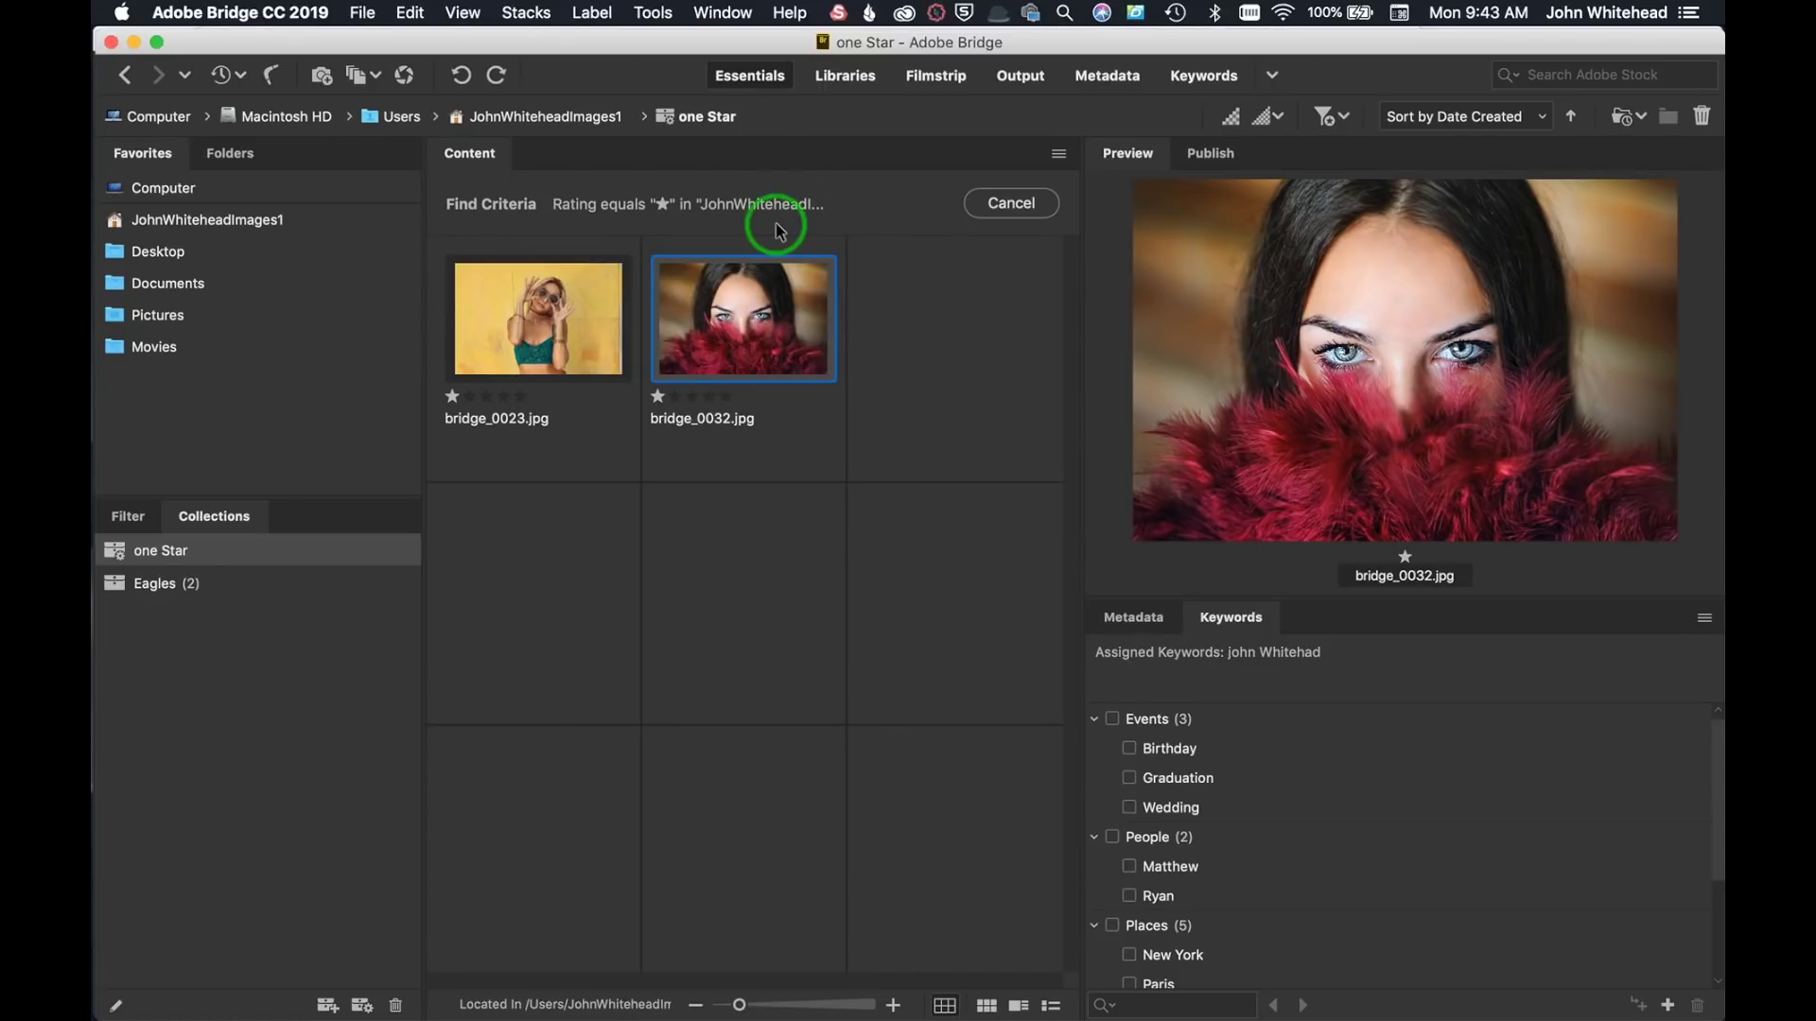
- View bridge_0032.jpg in full screen preview and return to the thumbnails
{"action": "left_click", "coordinate": [458, 12]}
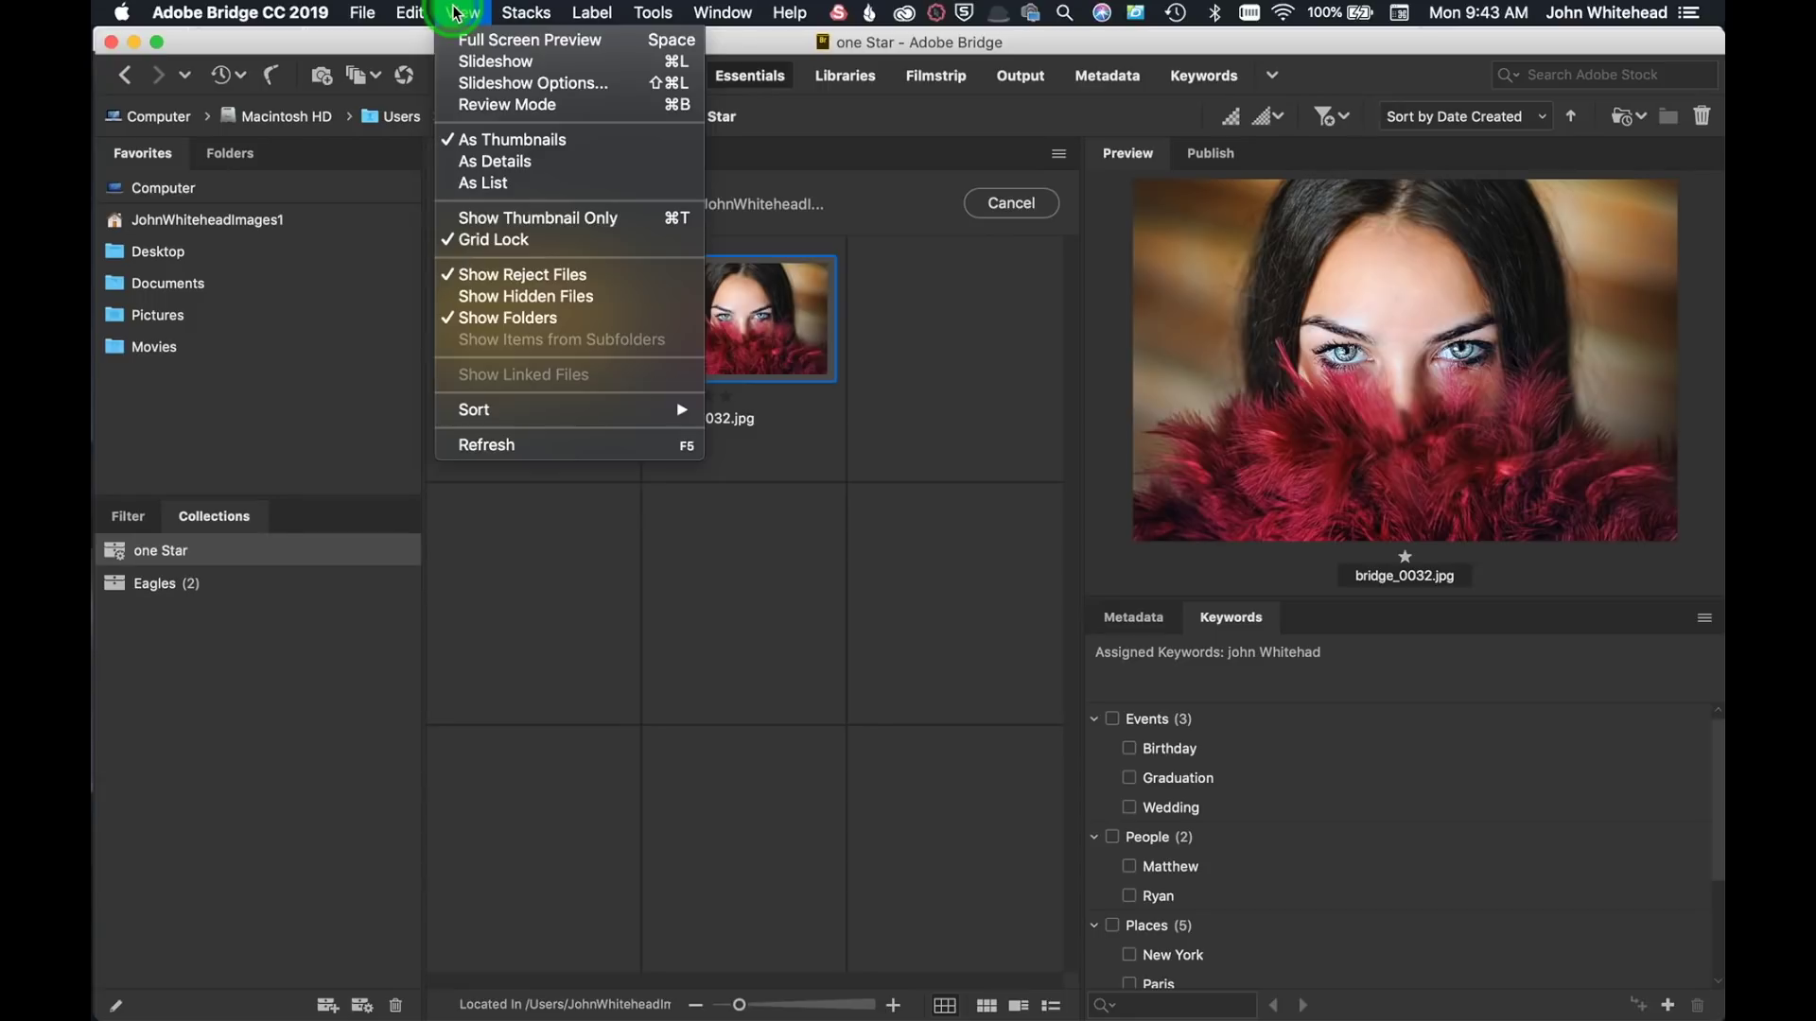
{"action": "left_click", "coordinate": [517, 43]}
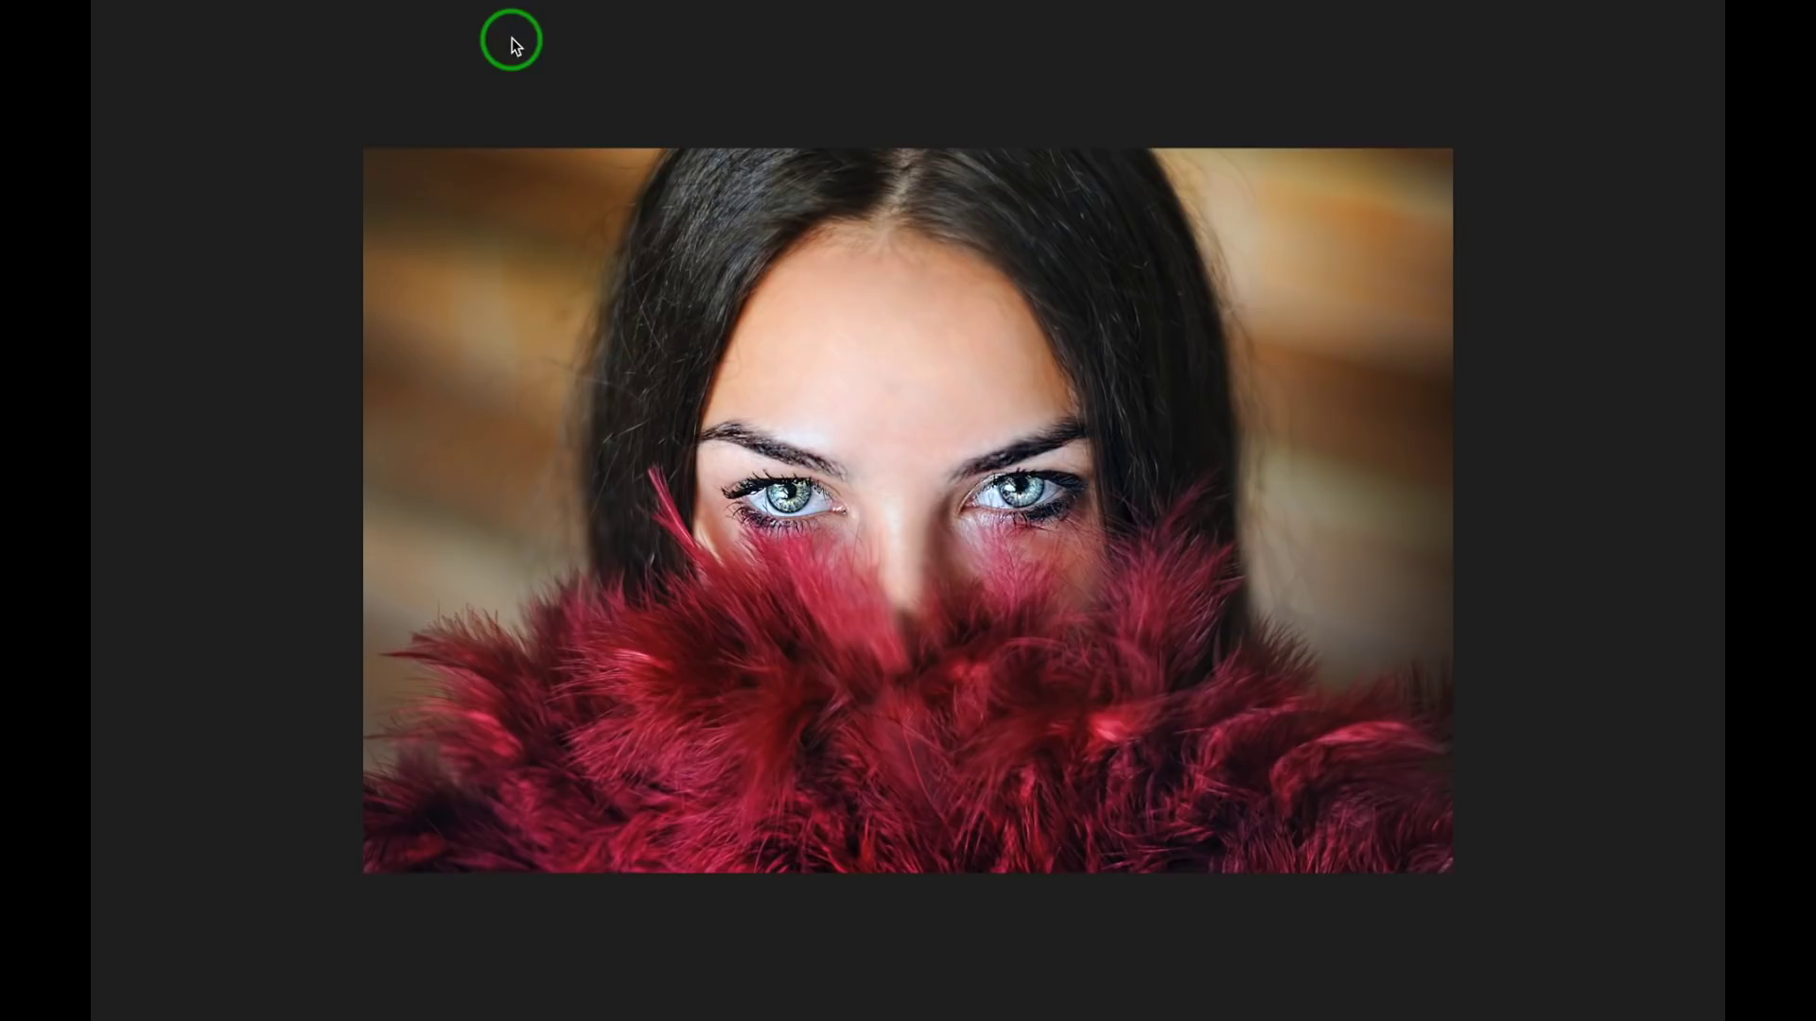
{"action": "left_click", "coordinate": [511, 38]}
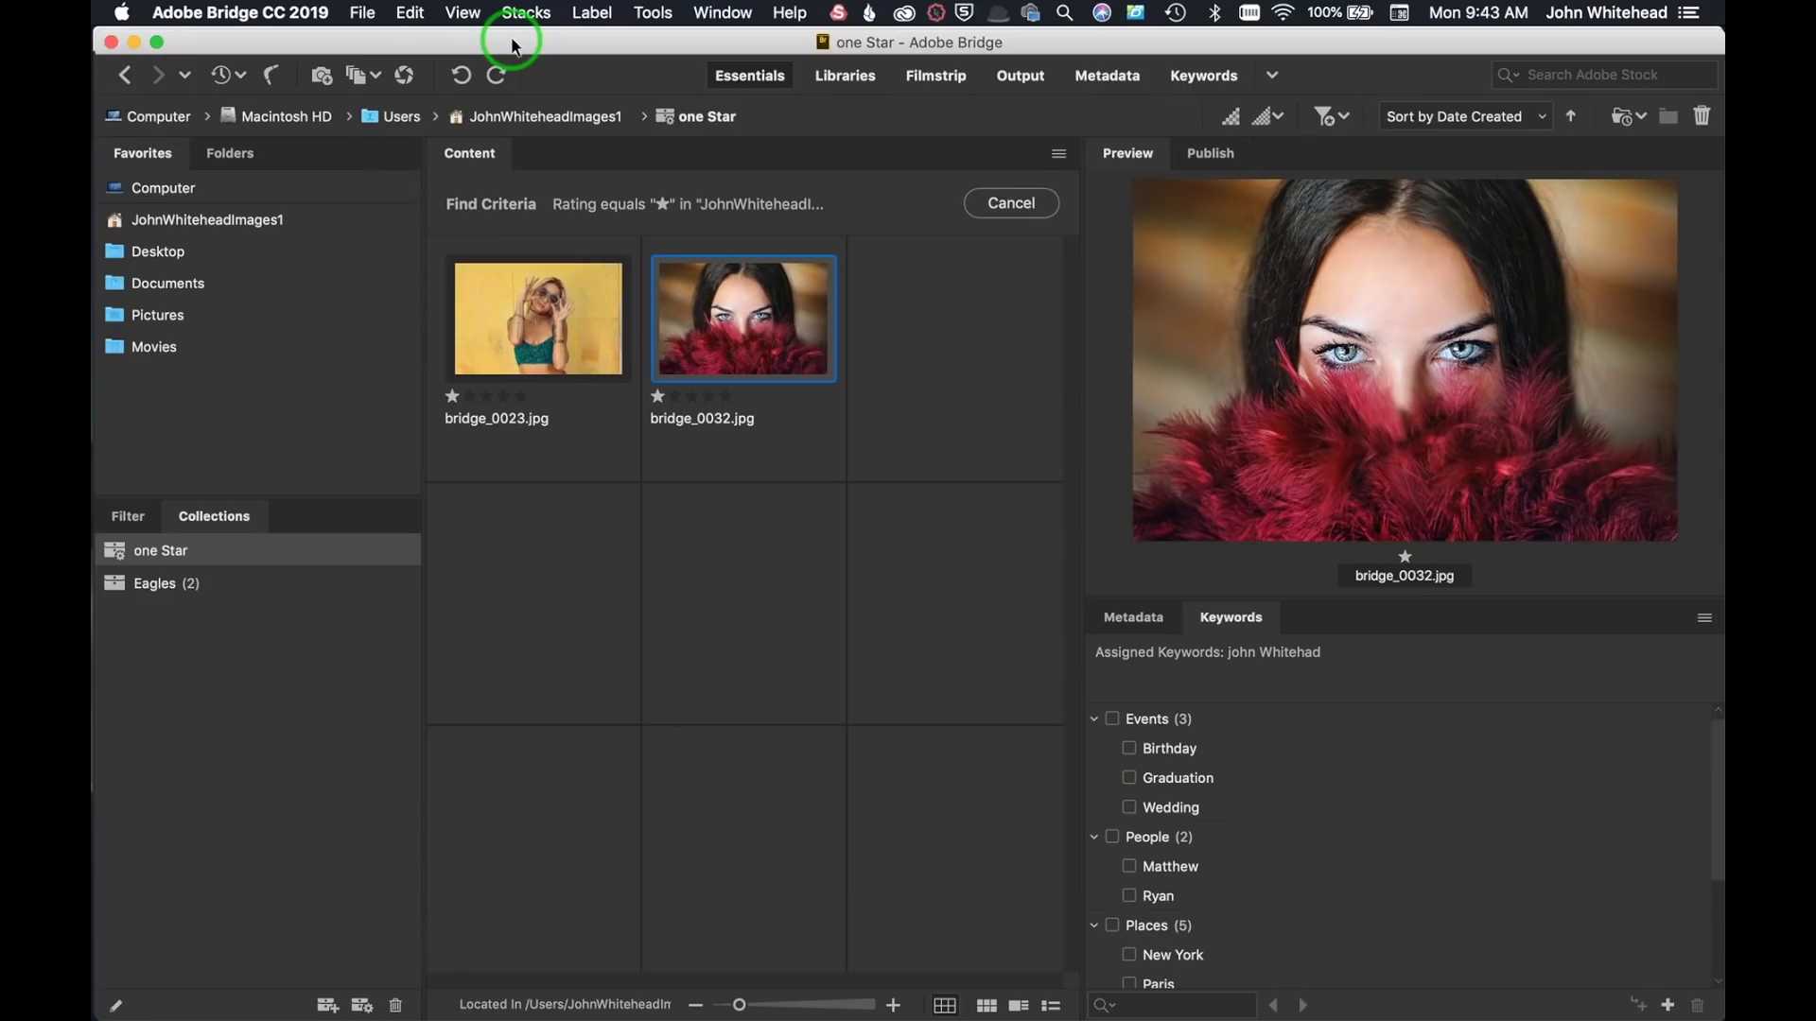
- Play a slideshow of the one Star collection, pause it and exit
{"action": "left_click", "coordinate": [520, 12]}
{"action": "left_click", "coordinate": [467, 11]}
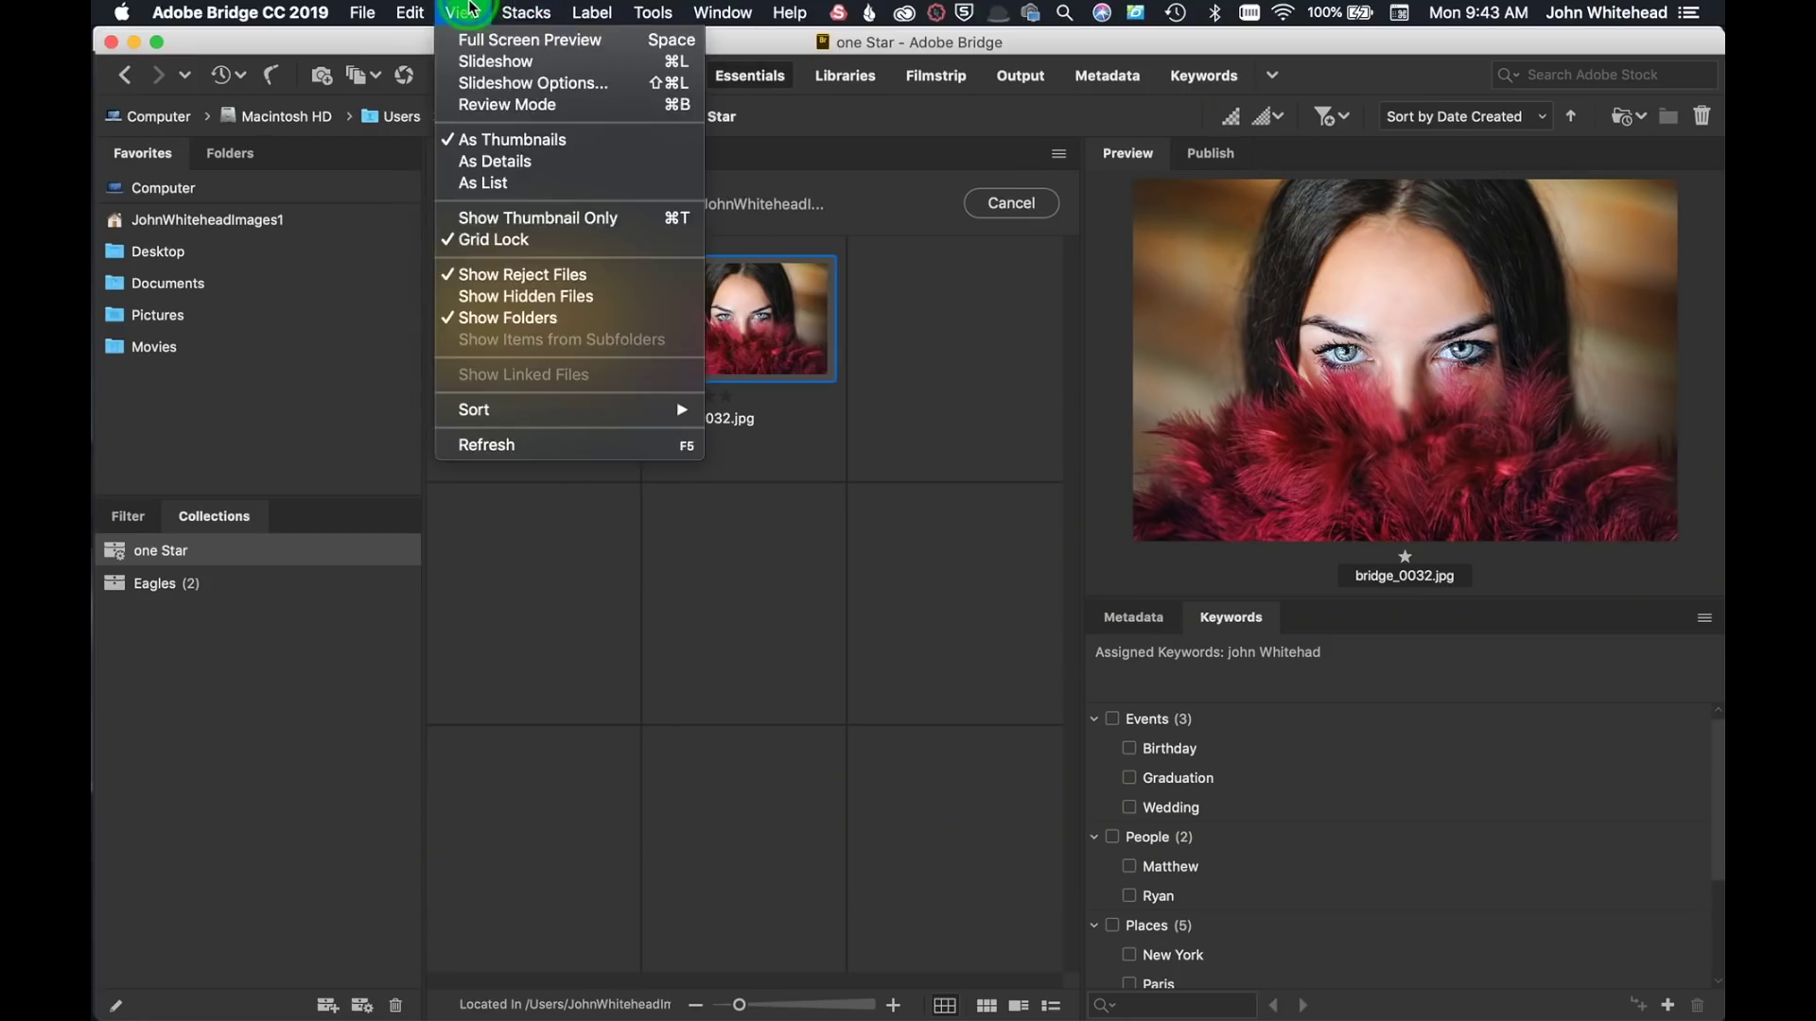
{"action": "left_click", "coordinate": [486, 64]}
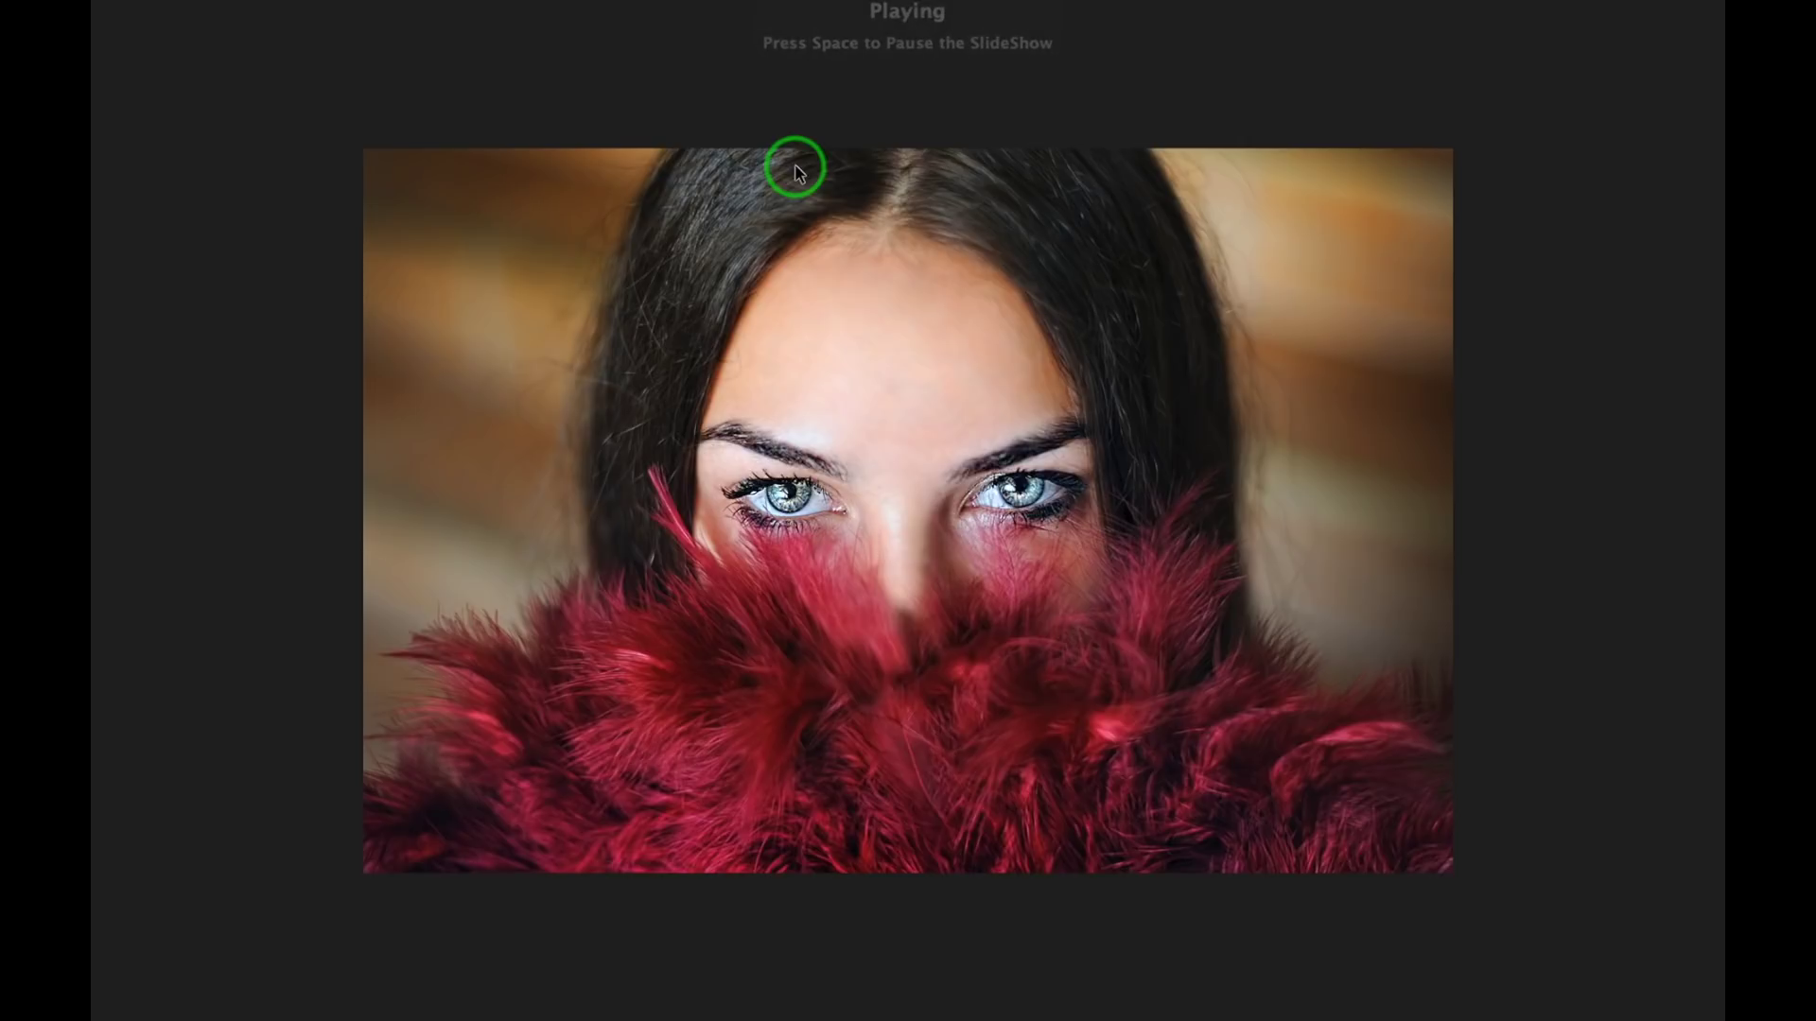
{"action": "key", "text": "space"}
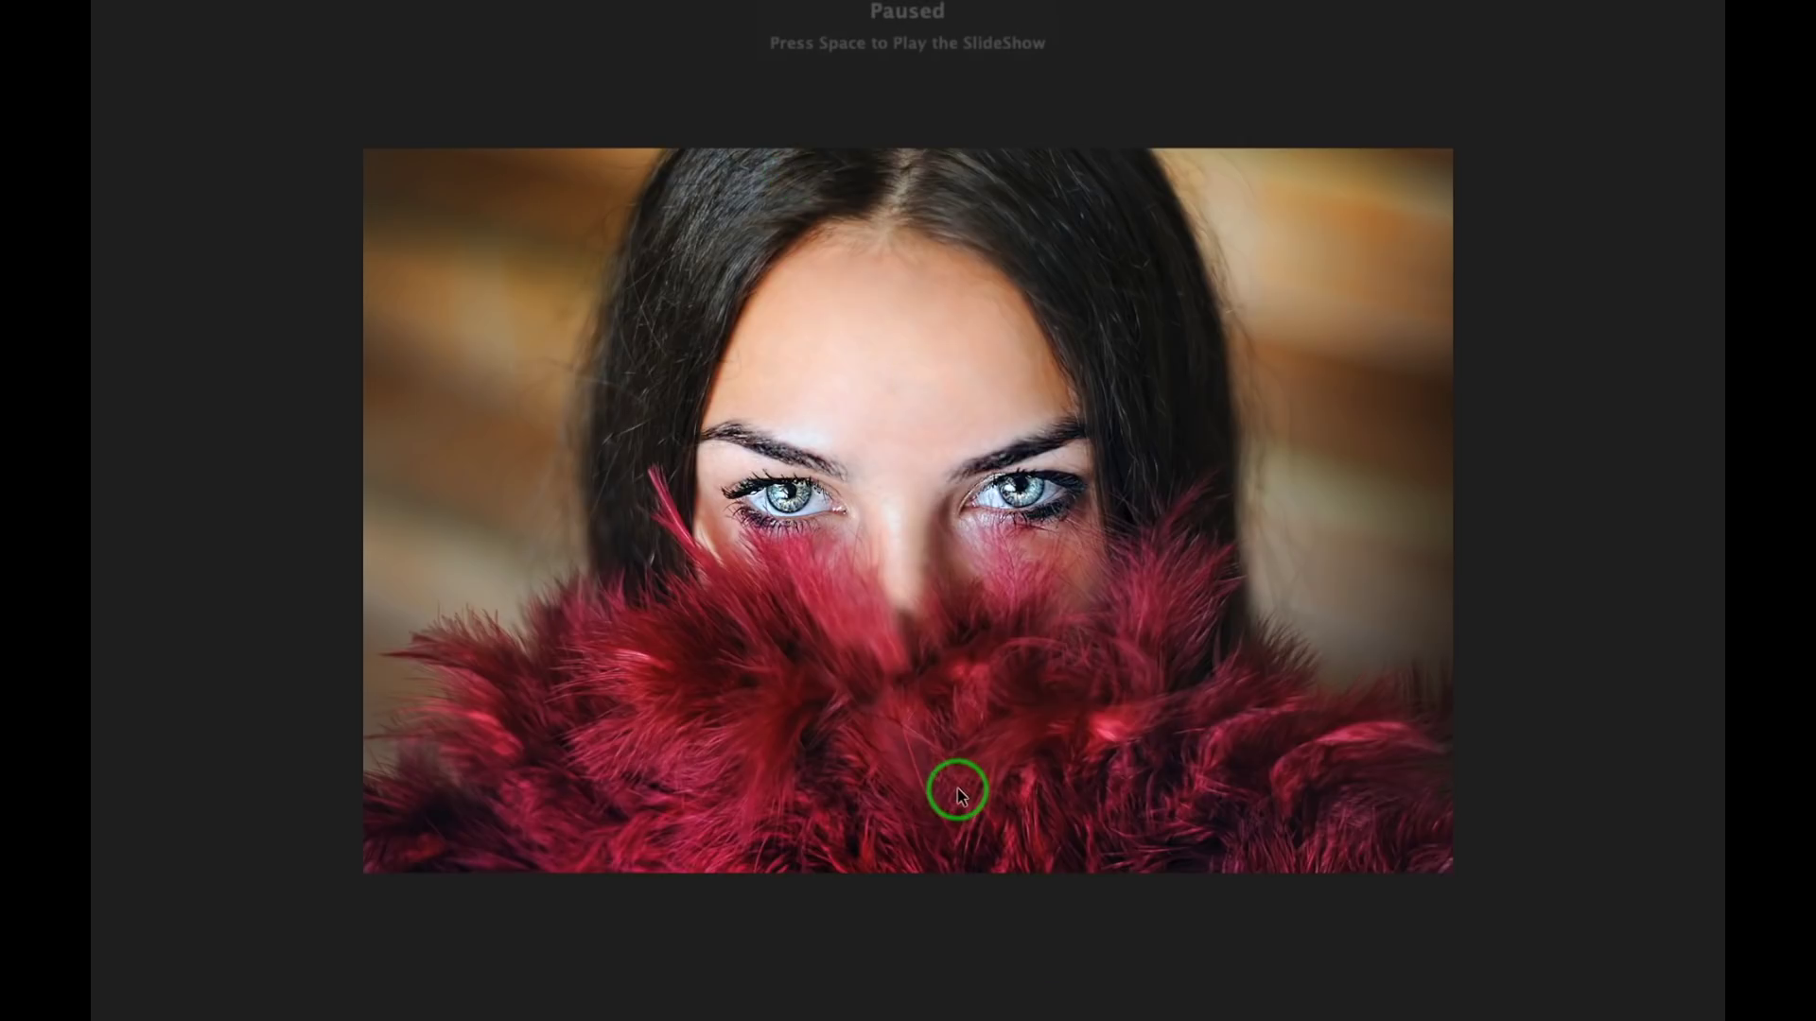
{"action": "key", "text": "Escape"}
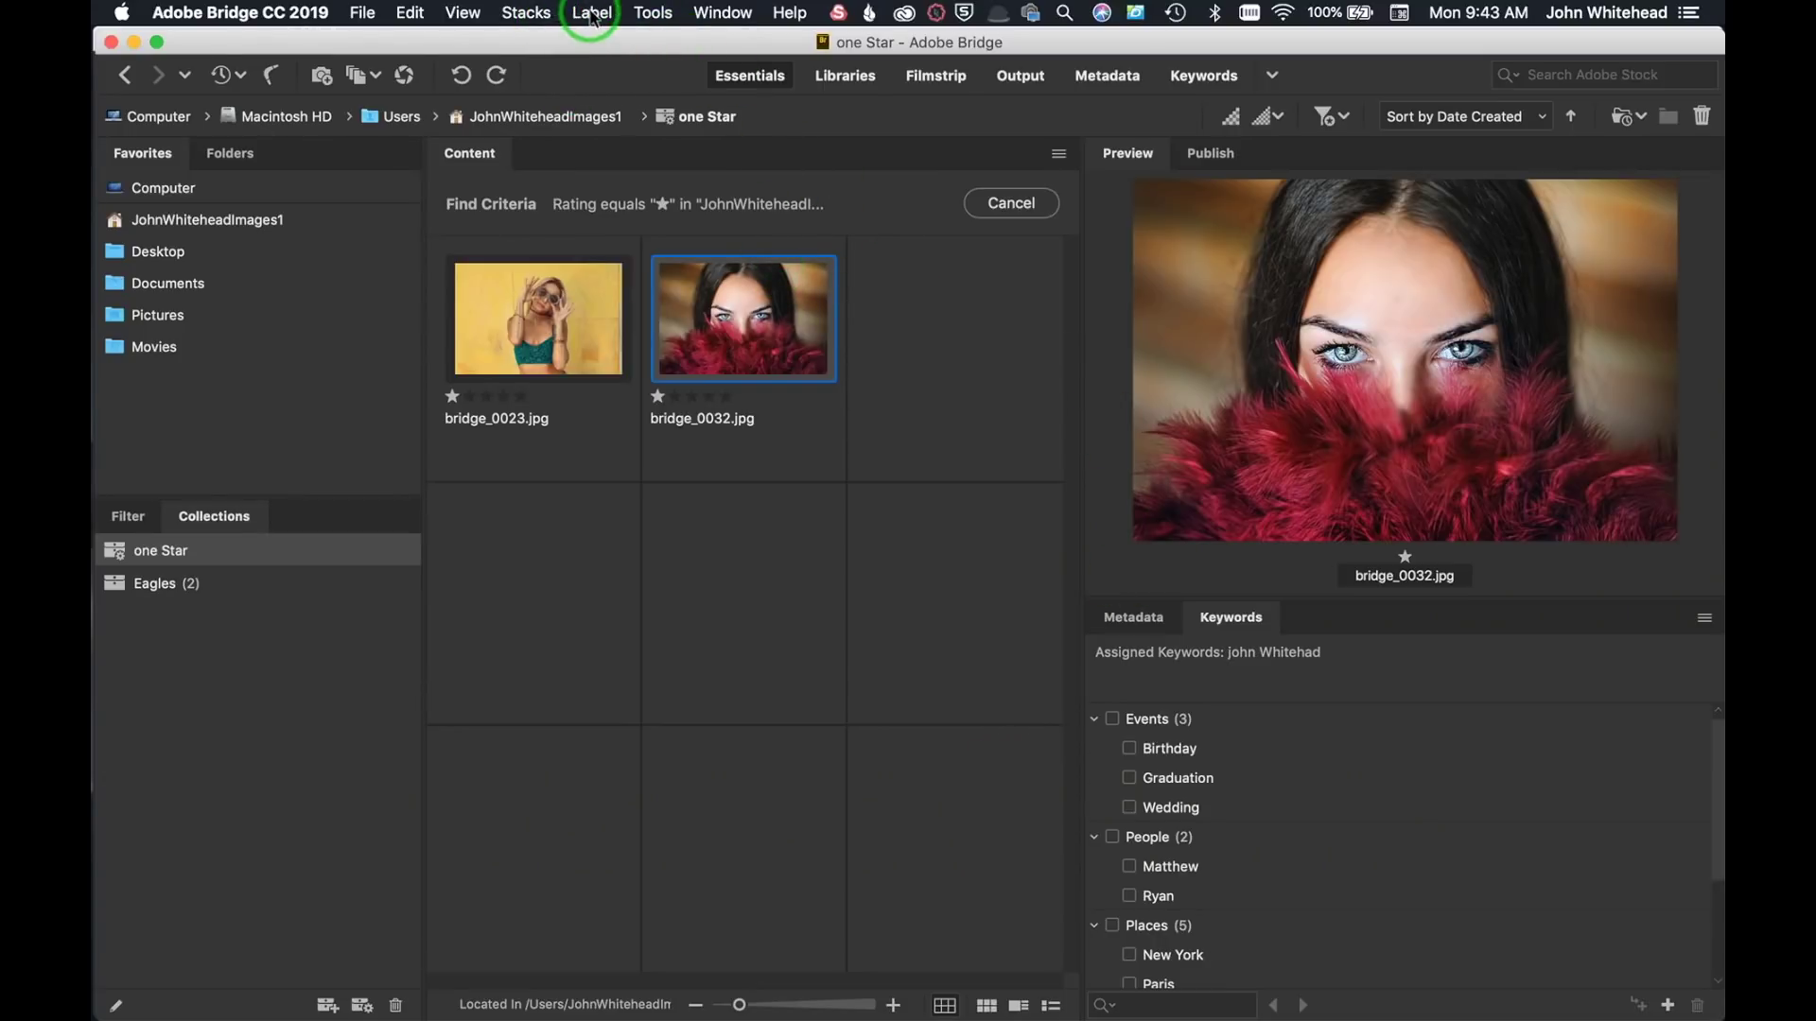
- Show the one Star collection as a list and switch its display back to thumbnails
{"action": "left_click", "coordinate": [462, 12]}
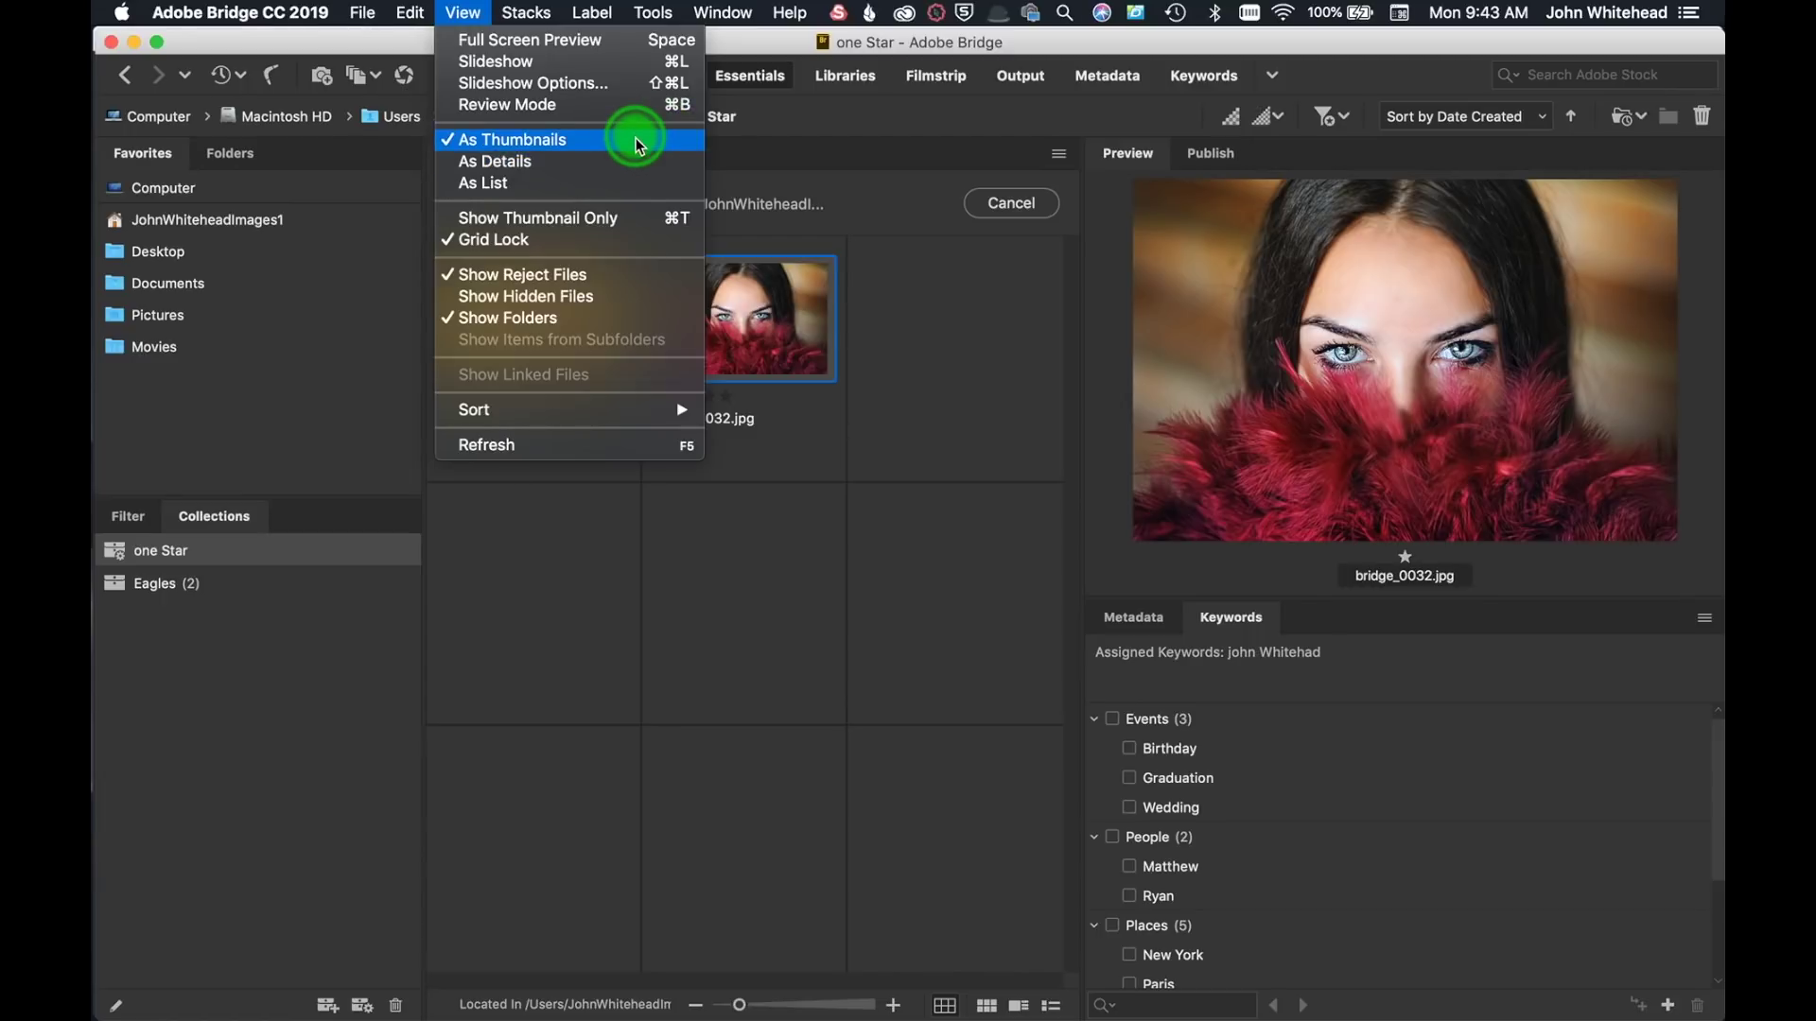
{"action": "left_click", "coordinate": [628, 182]}
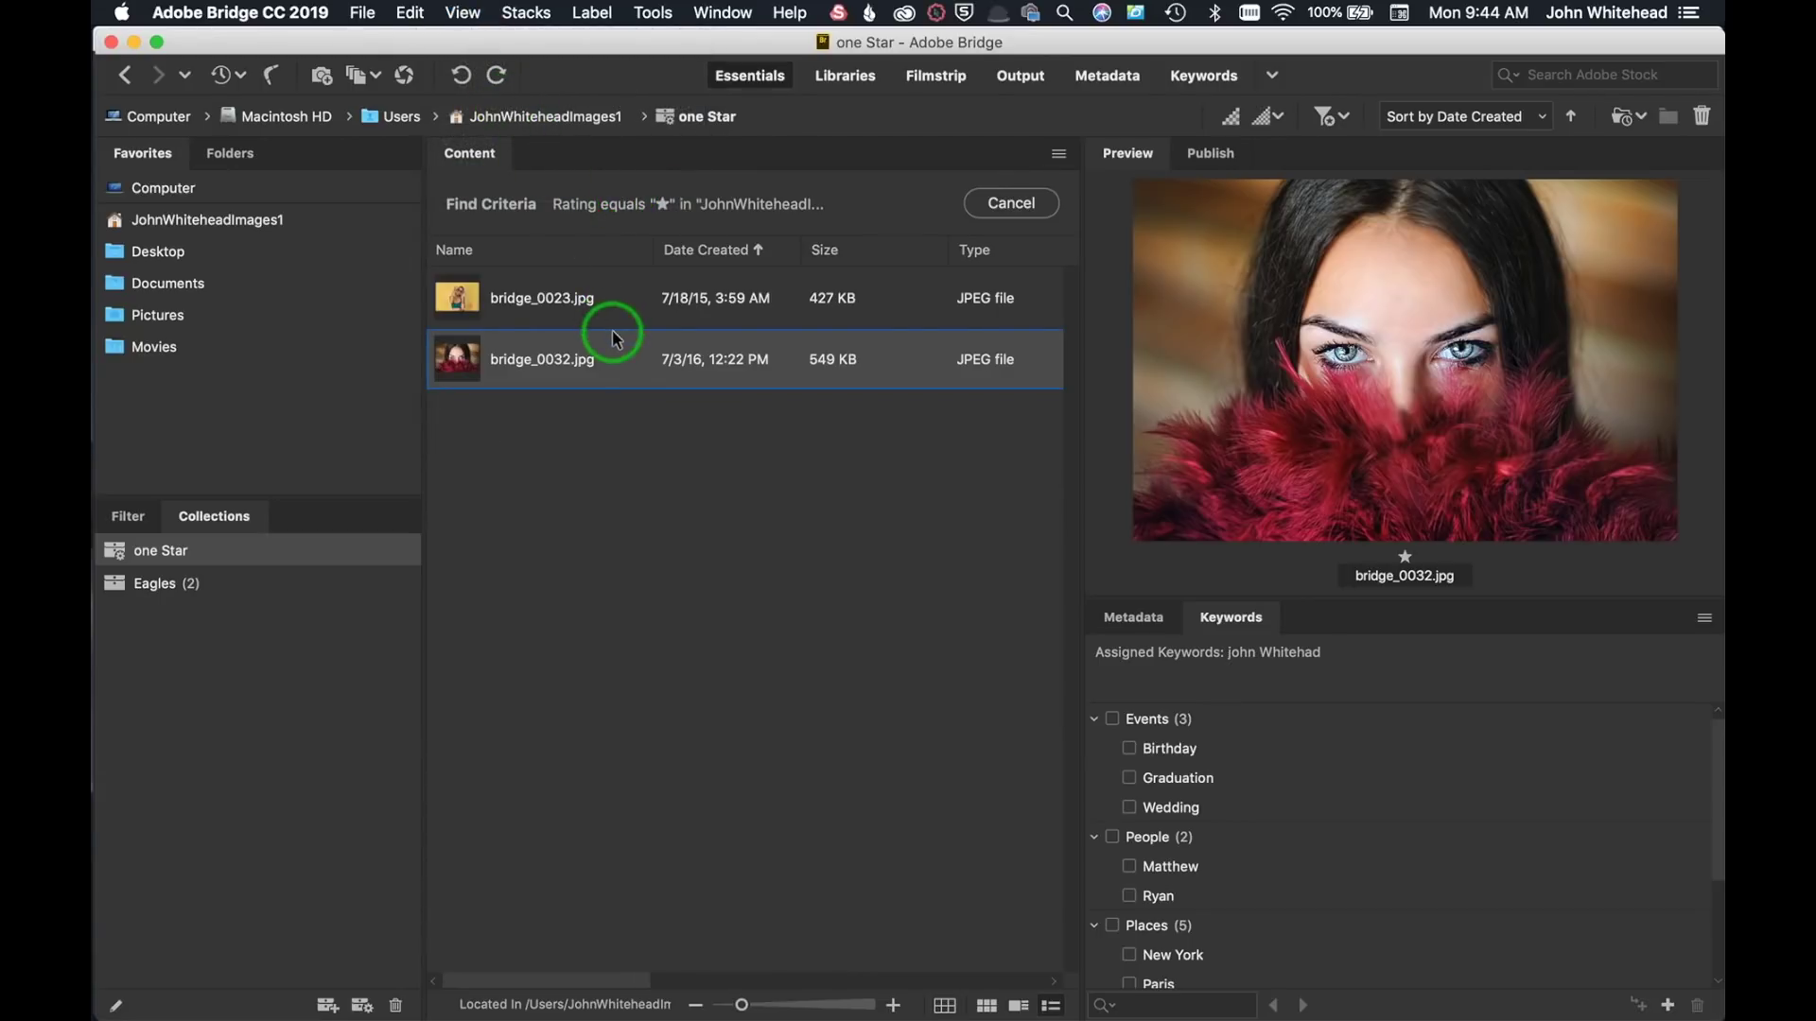
{"action": "left_click", "coordinate": [463, 12]}
{"action": "left_click", "coordinate": [478, 135]}
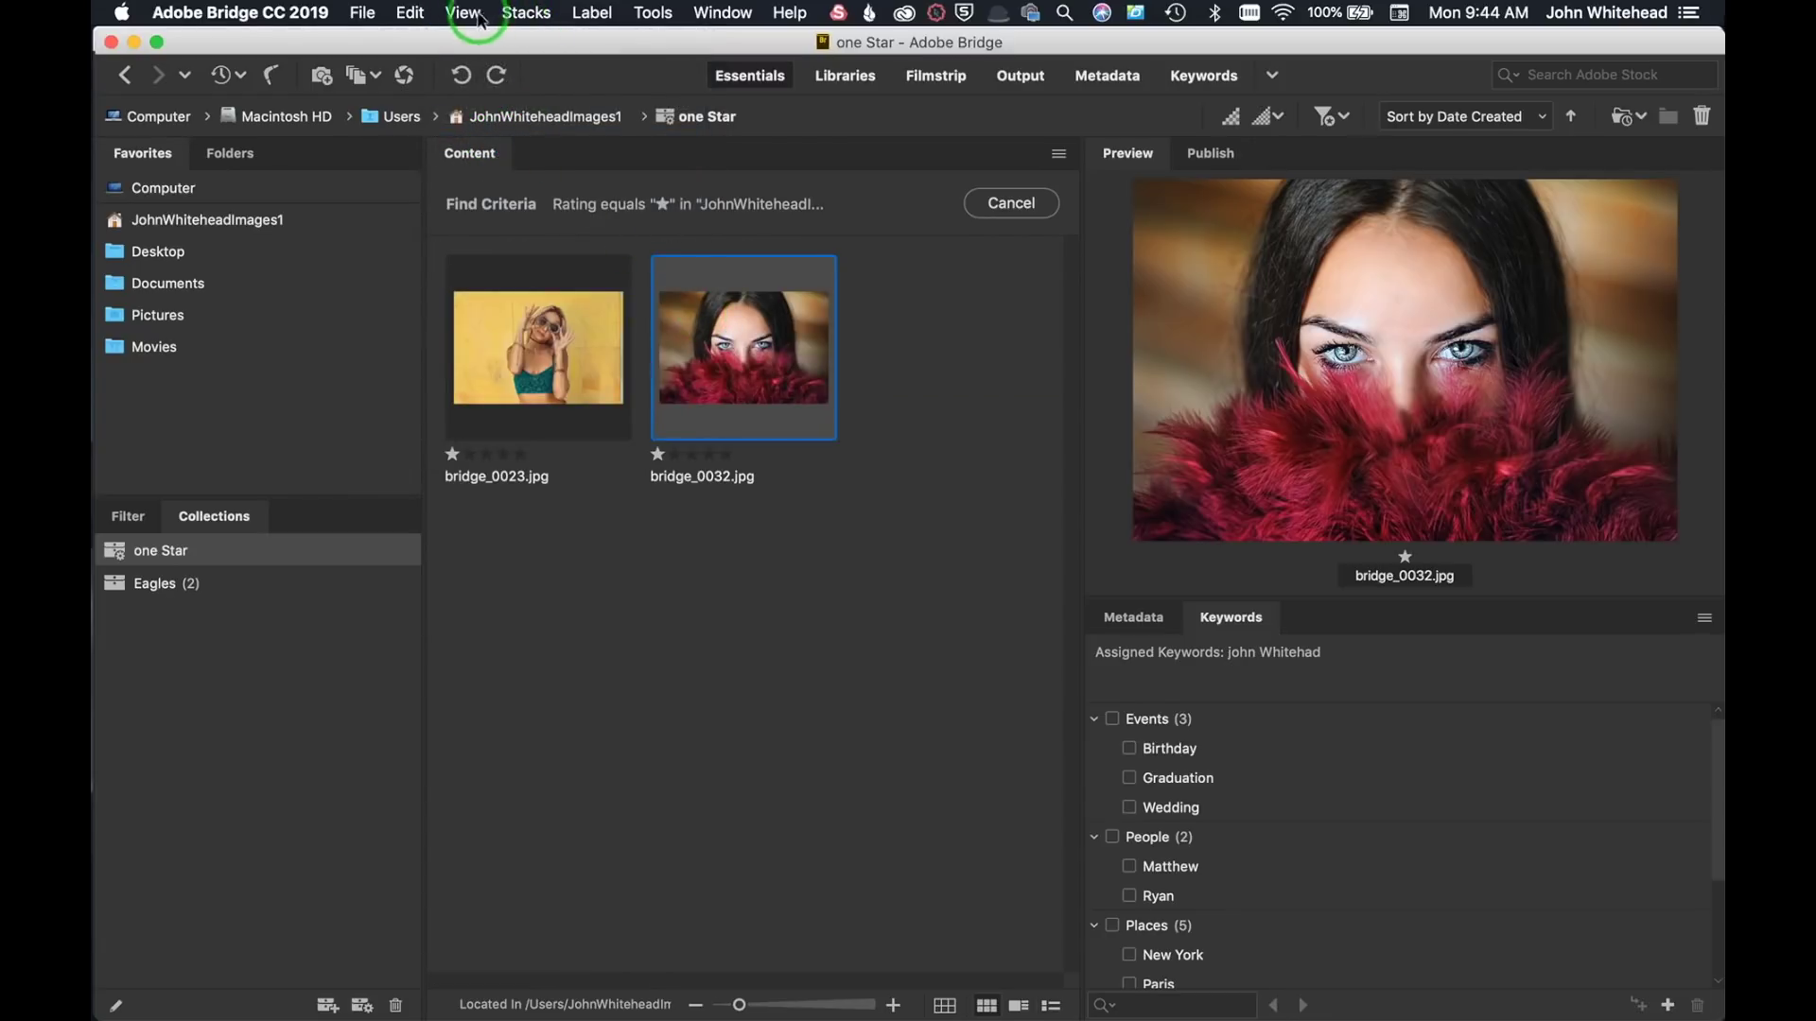
- Examine the available commands for stacking, rating and labelling photos, metadata templates and Photoshop automation
{"action": "left_click", "coordinate": [528, 12]}
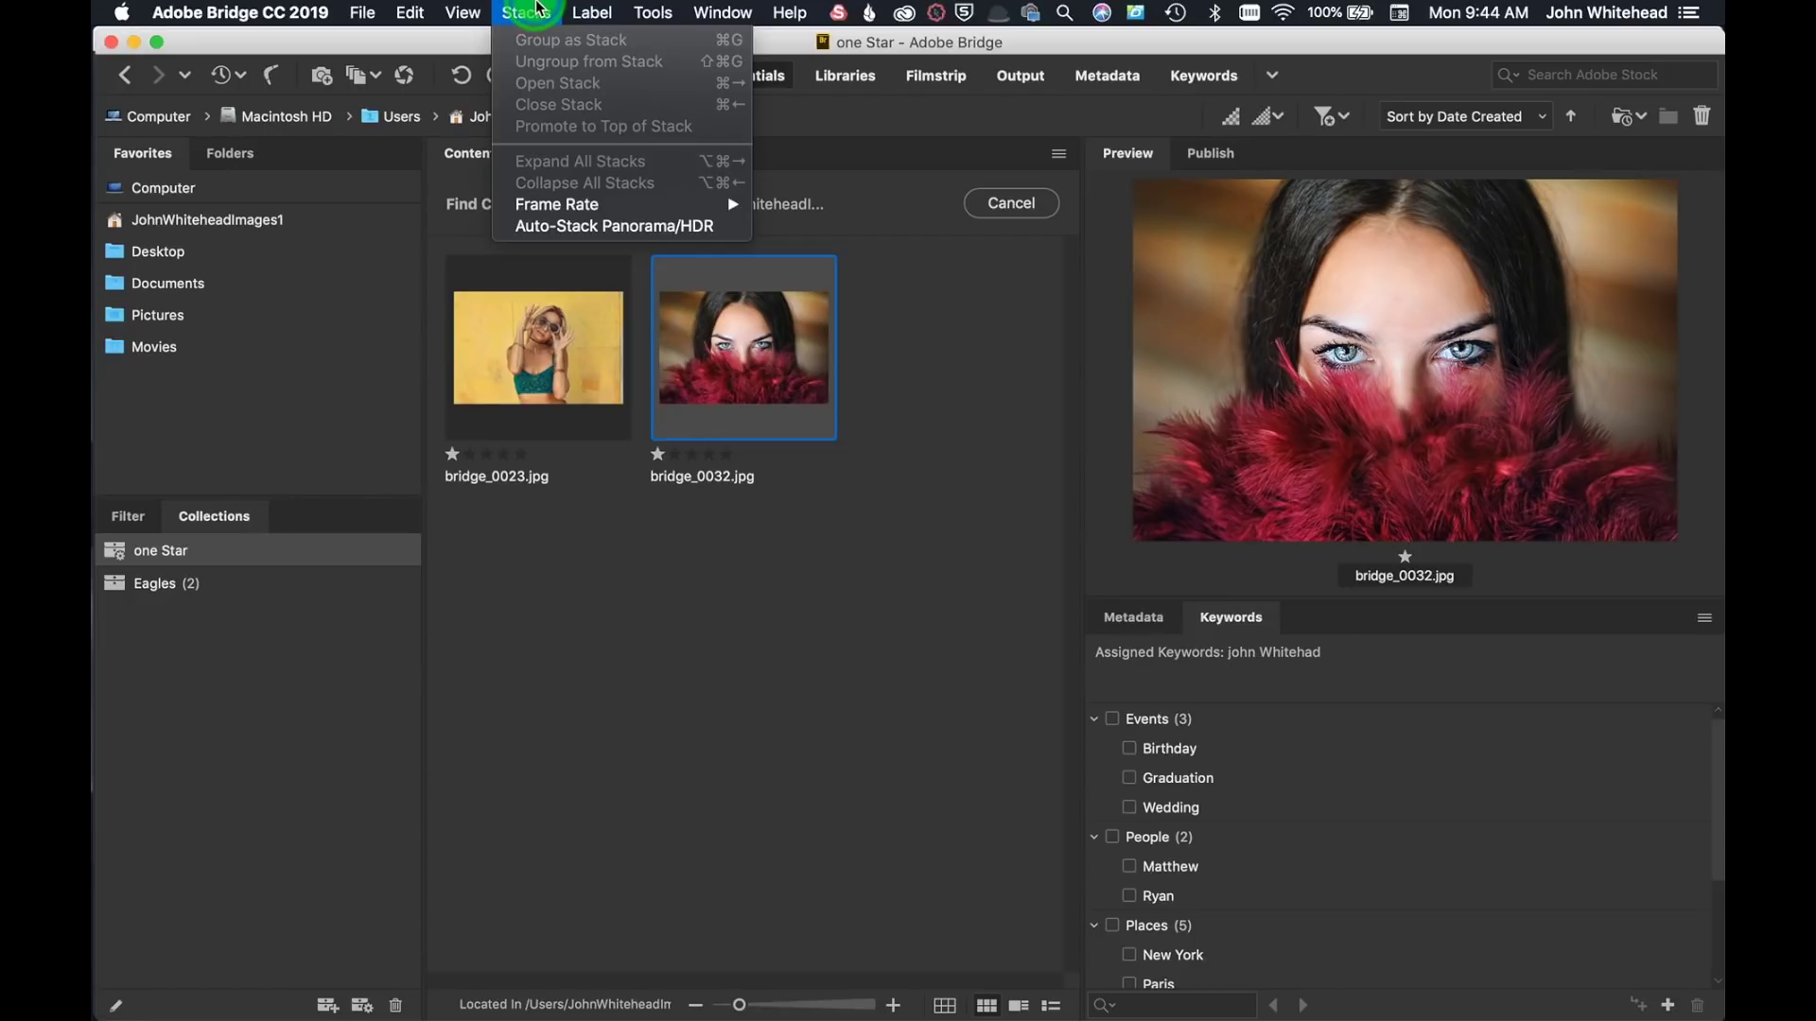
{"action": "left_click", "coordinate": [537, 11]}
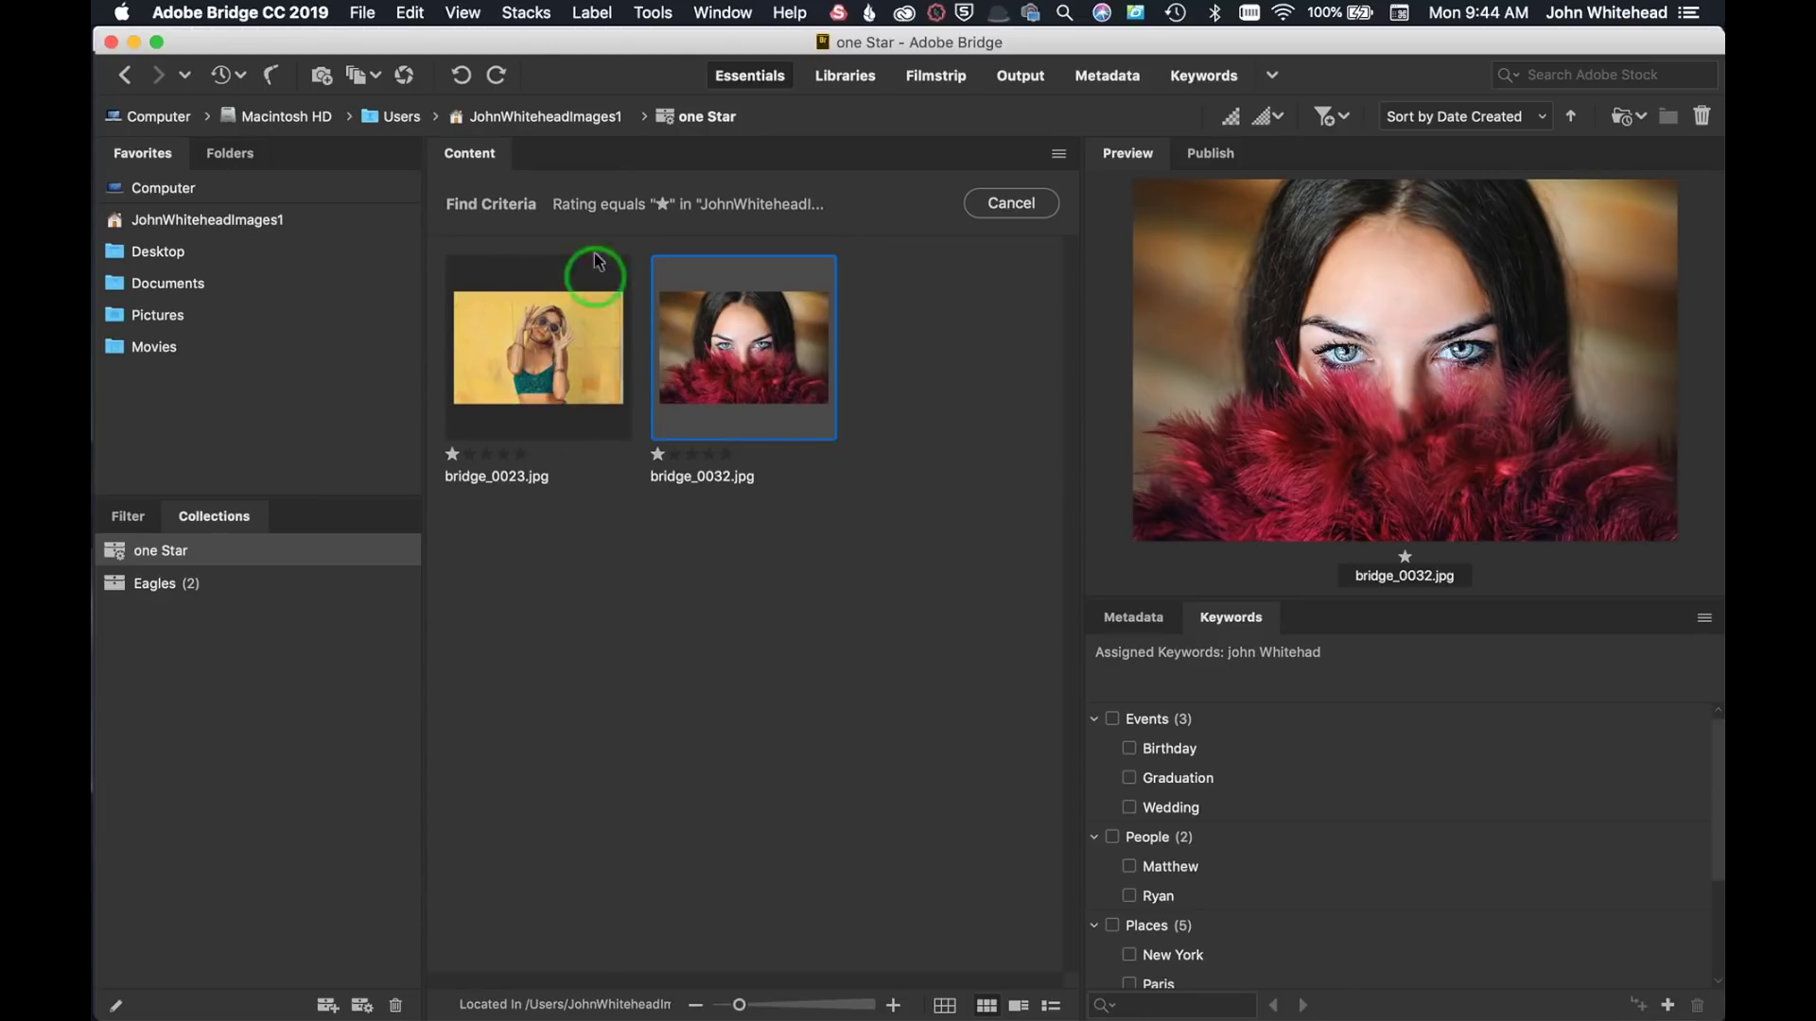
{"action": "left_click", "coordinate": [594, 13]}
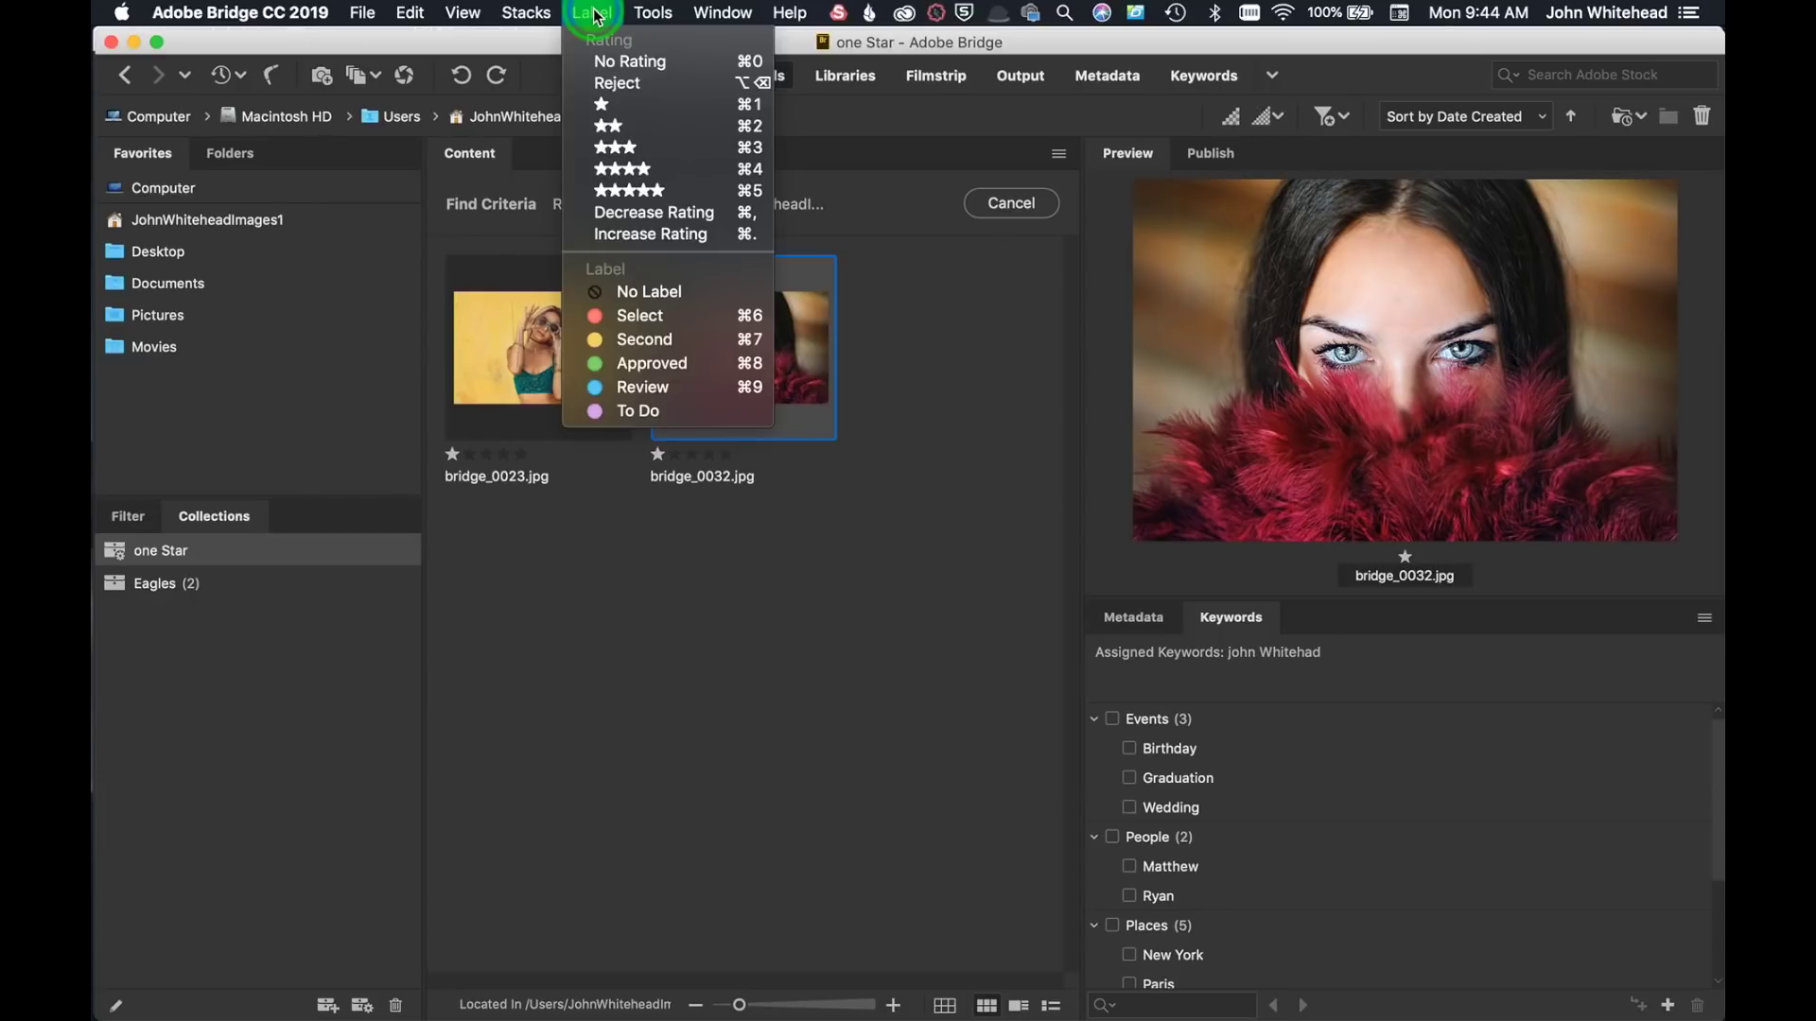
{"action": "mouse_move", "coordinate": [651, 10]}
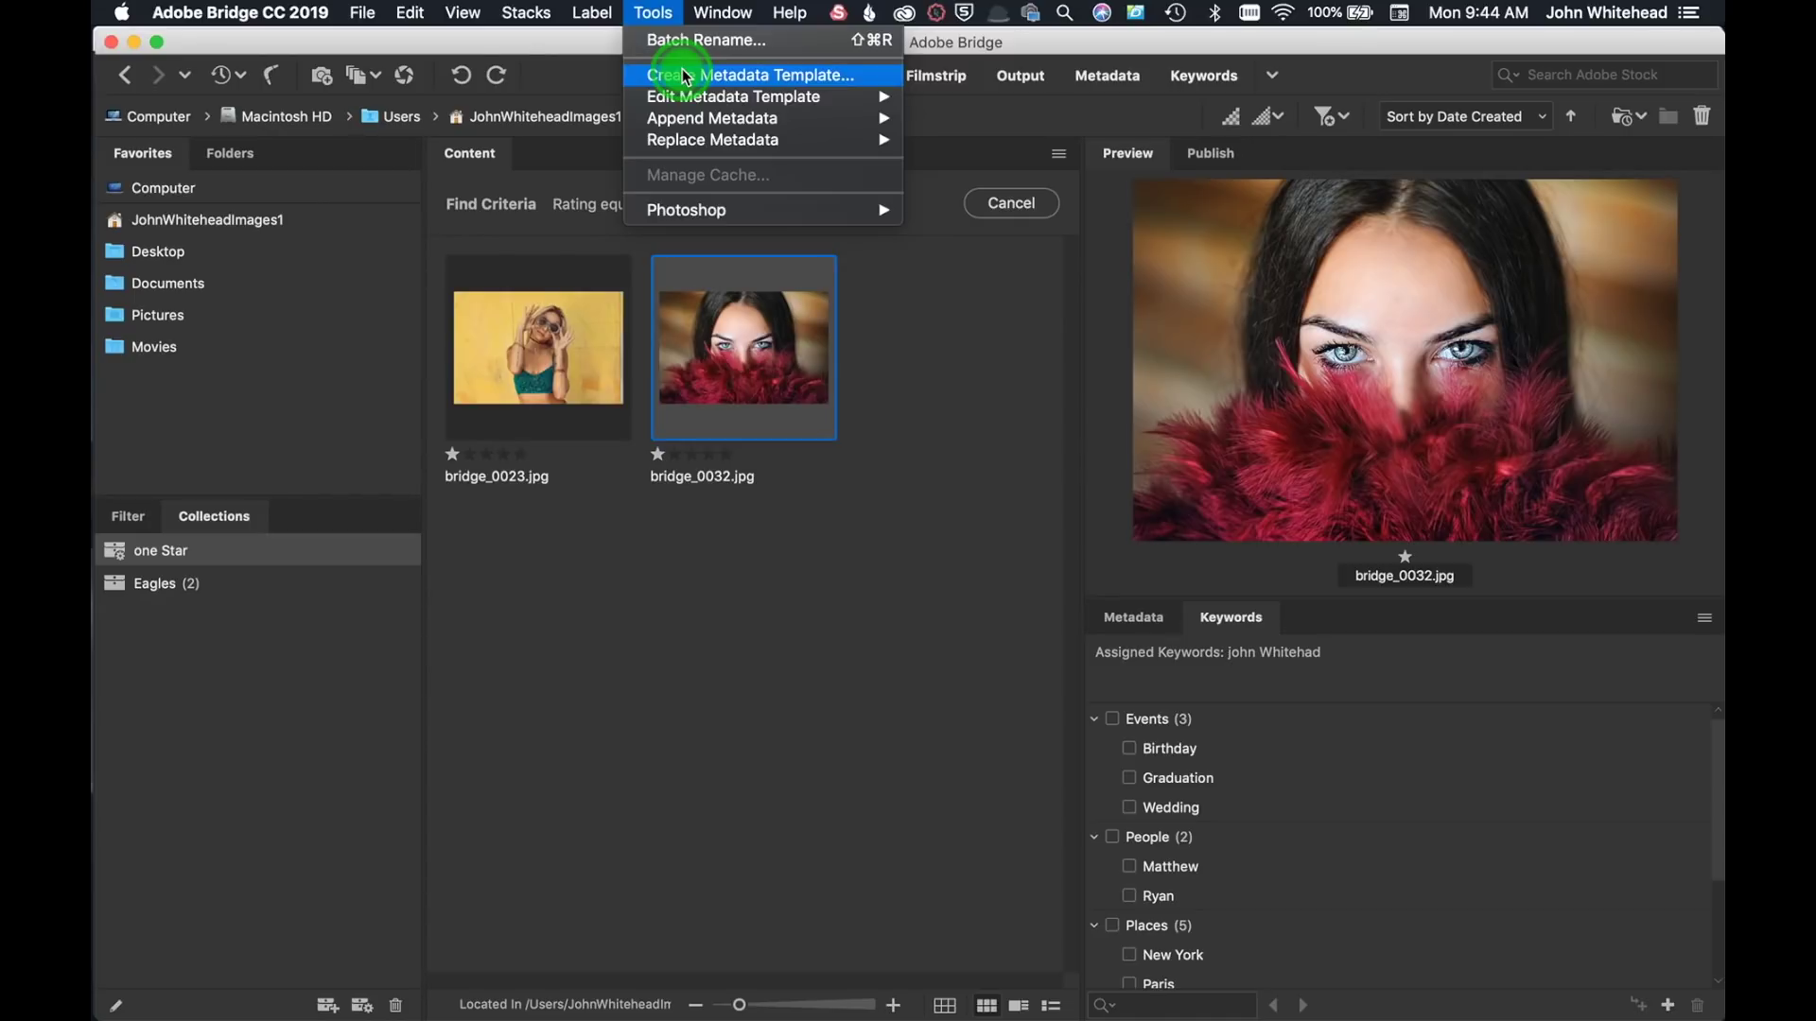
{"action": "mouse_move", "coordinate": [685, 107]}
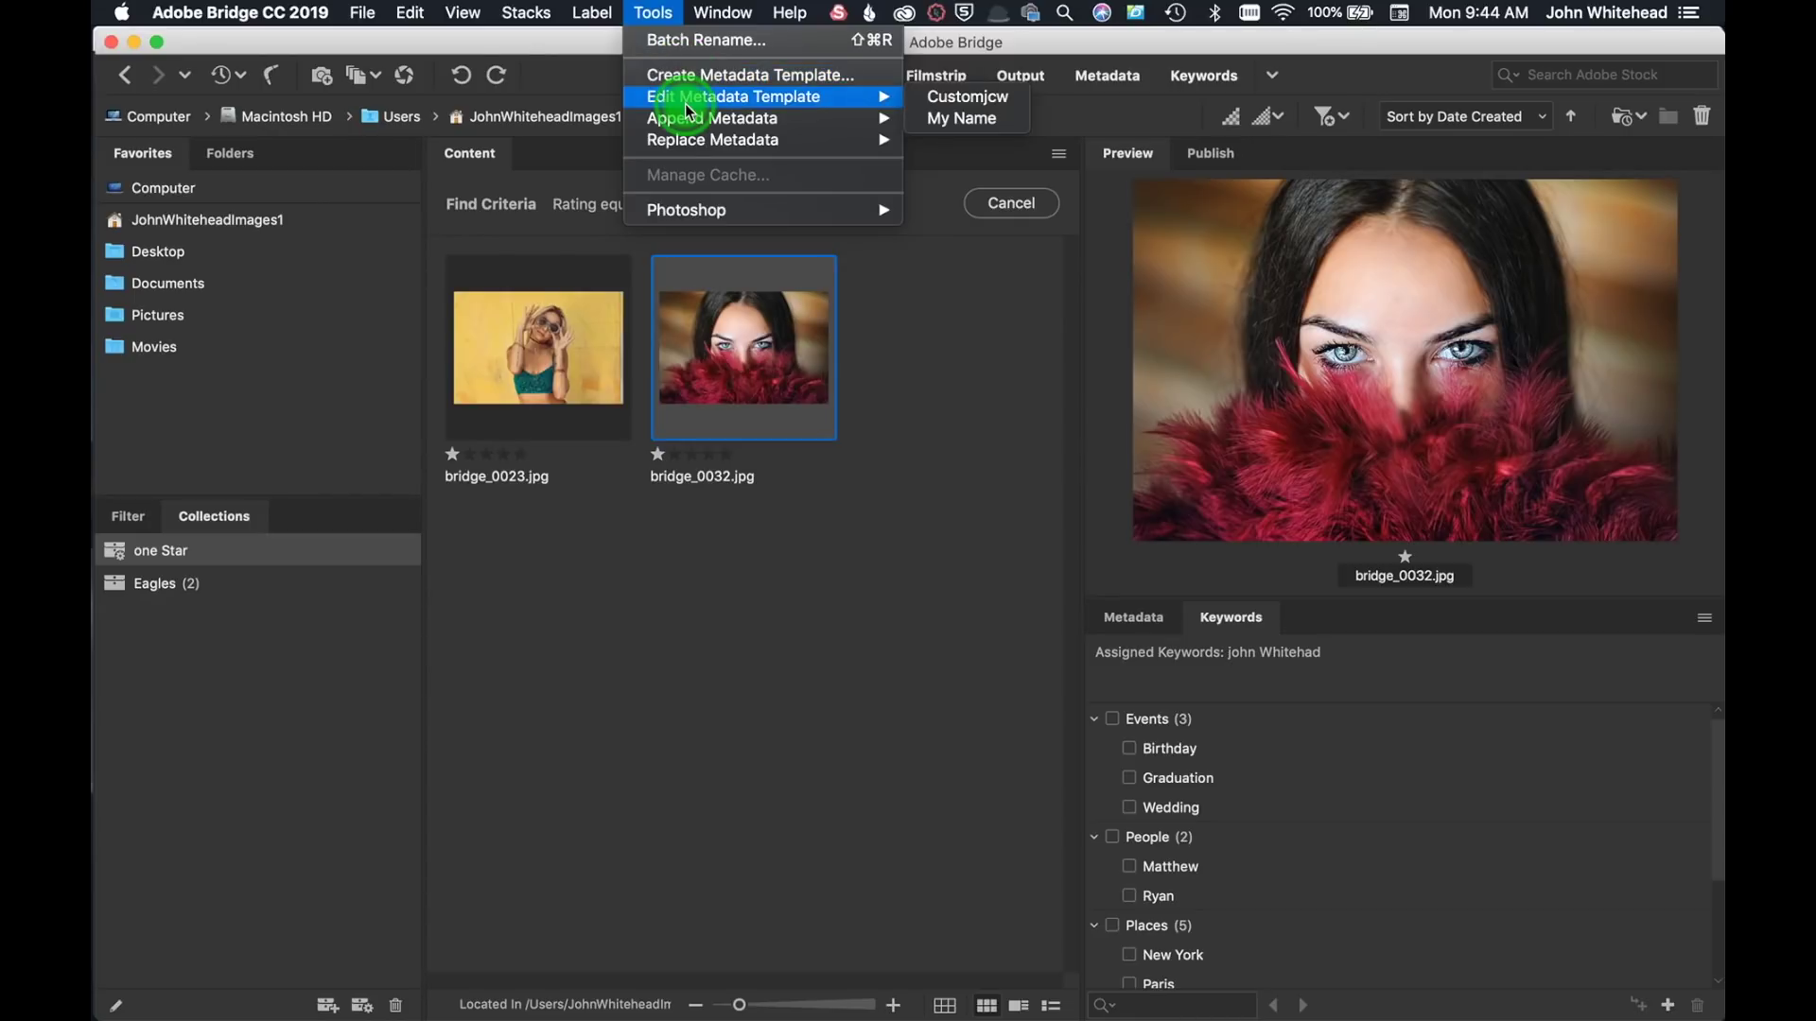
{"action": "mouse_move", "coordinate": [685, 139]}
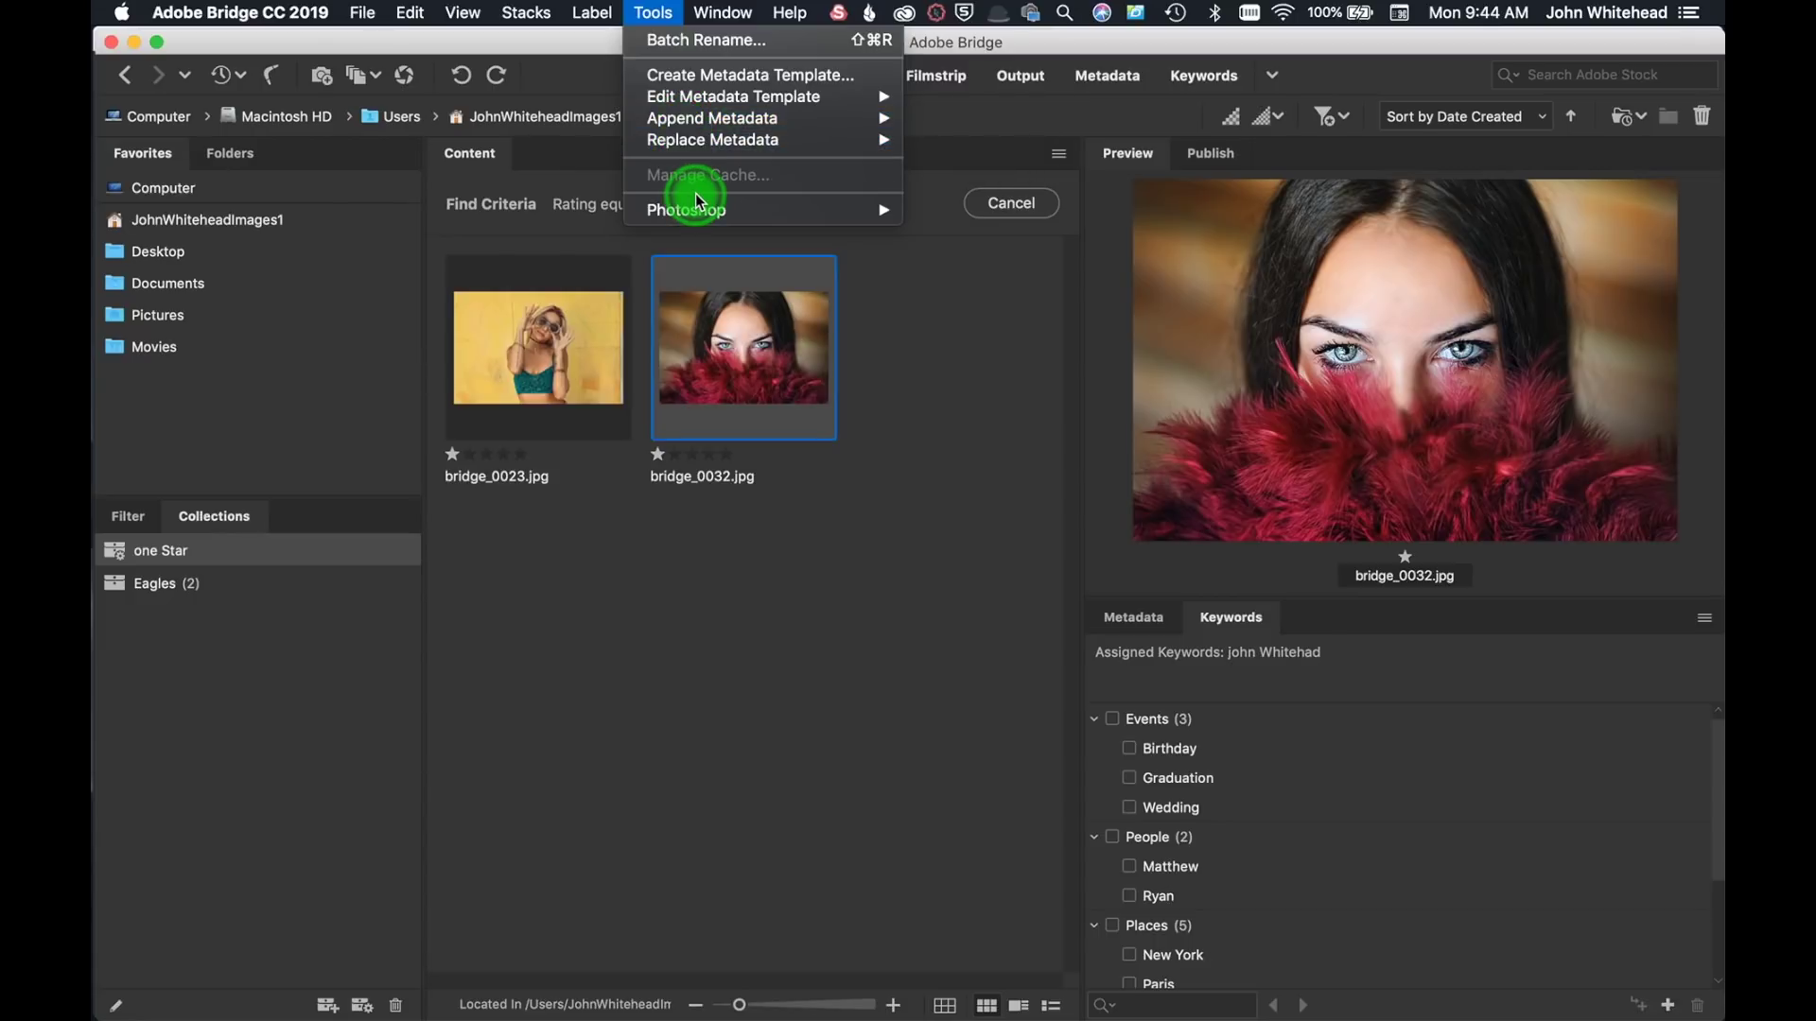
{"action": "mouse_move", "coordinate": [700, 212]}
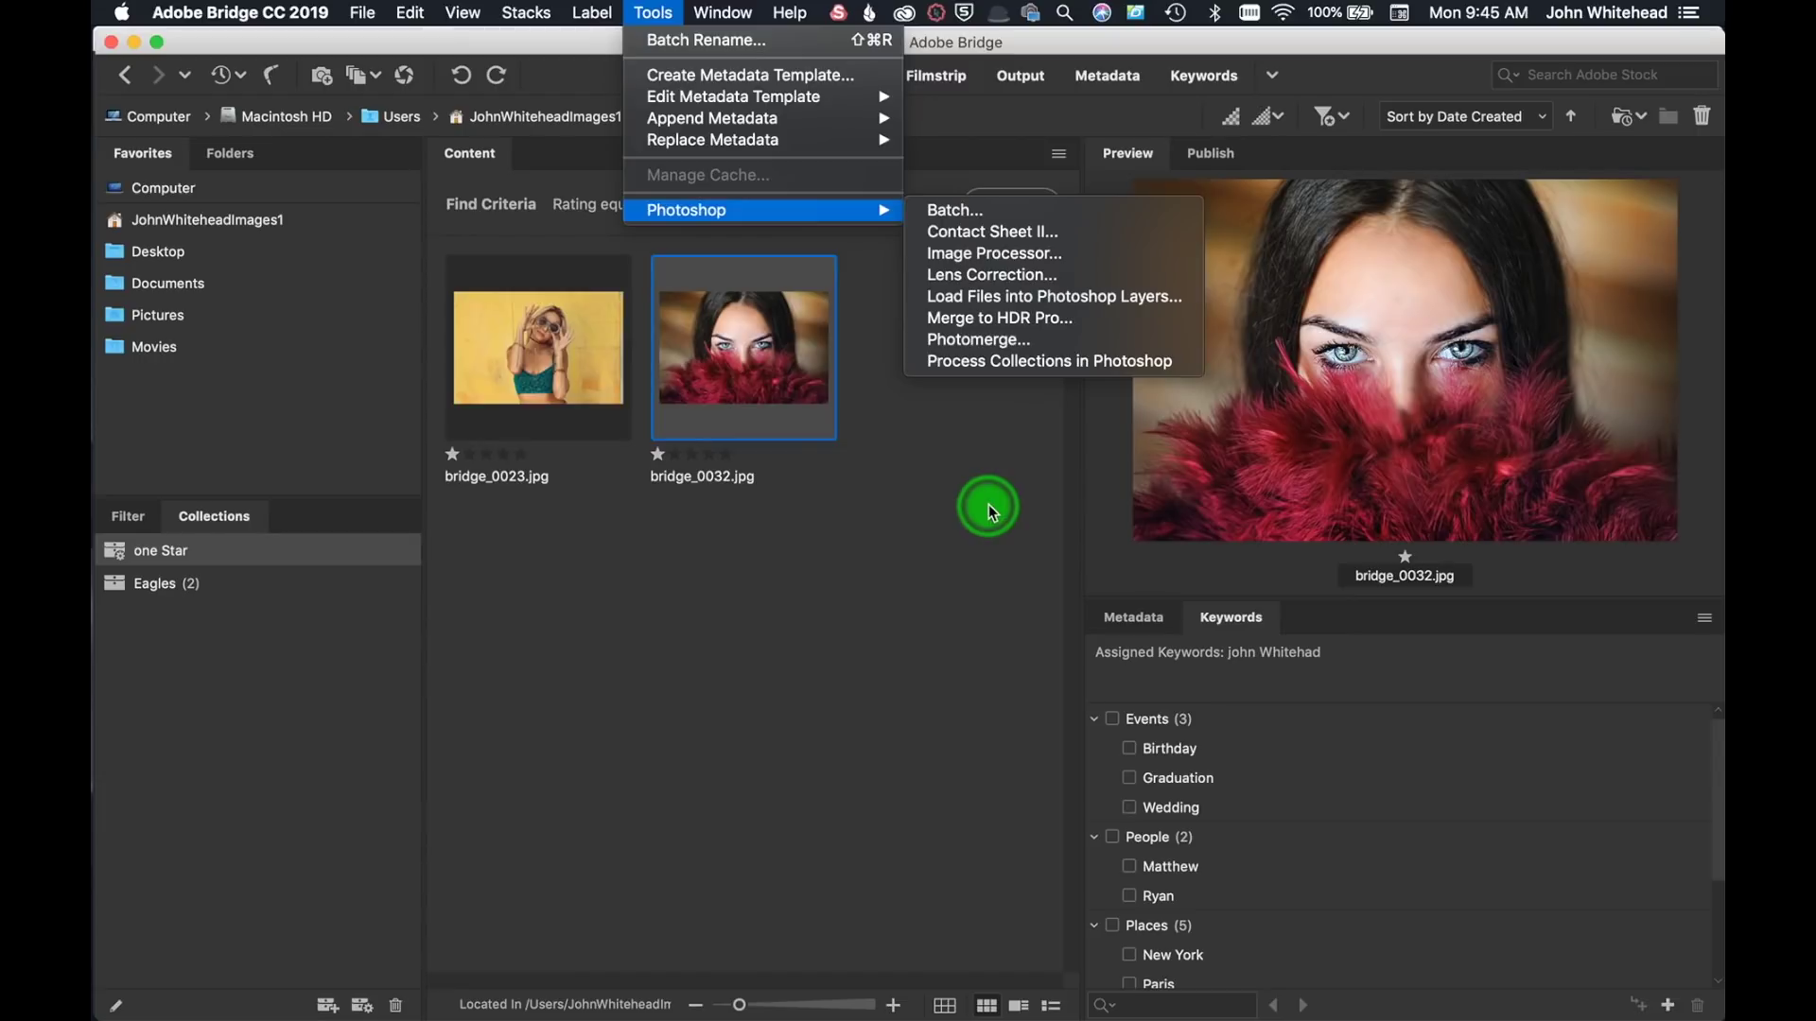
- Open bridge_0032.jpg in Photoshop with the working RGB profile Adobe RGB (1998) assigned, and return to Bridge
{"action": "left_click", "coordinate": [938, 535]}
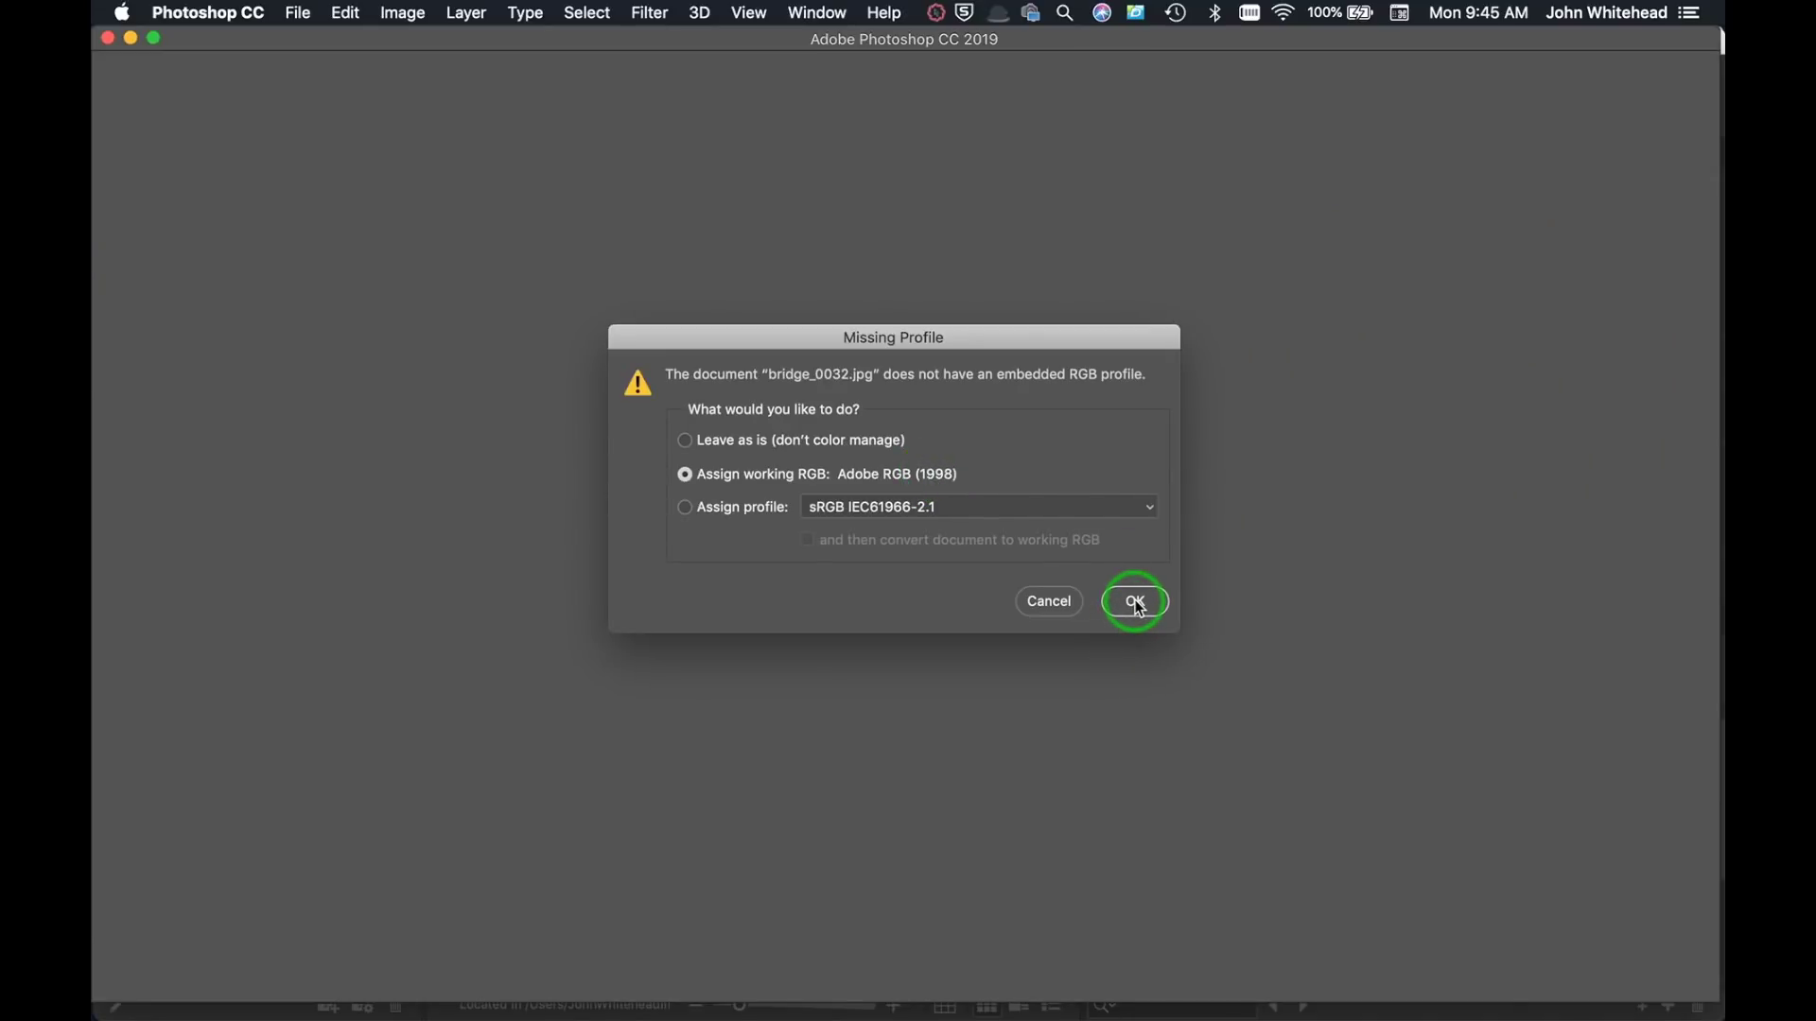
{"action": "left_click", "coordinate": [1134, 603]}
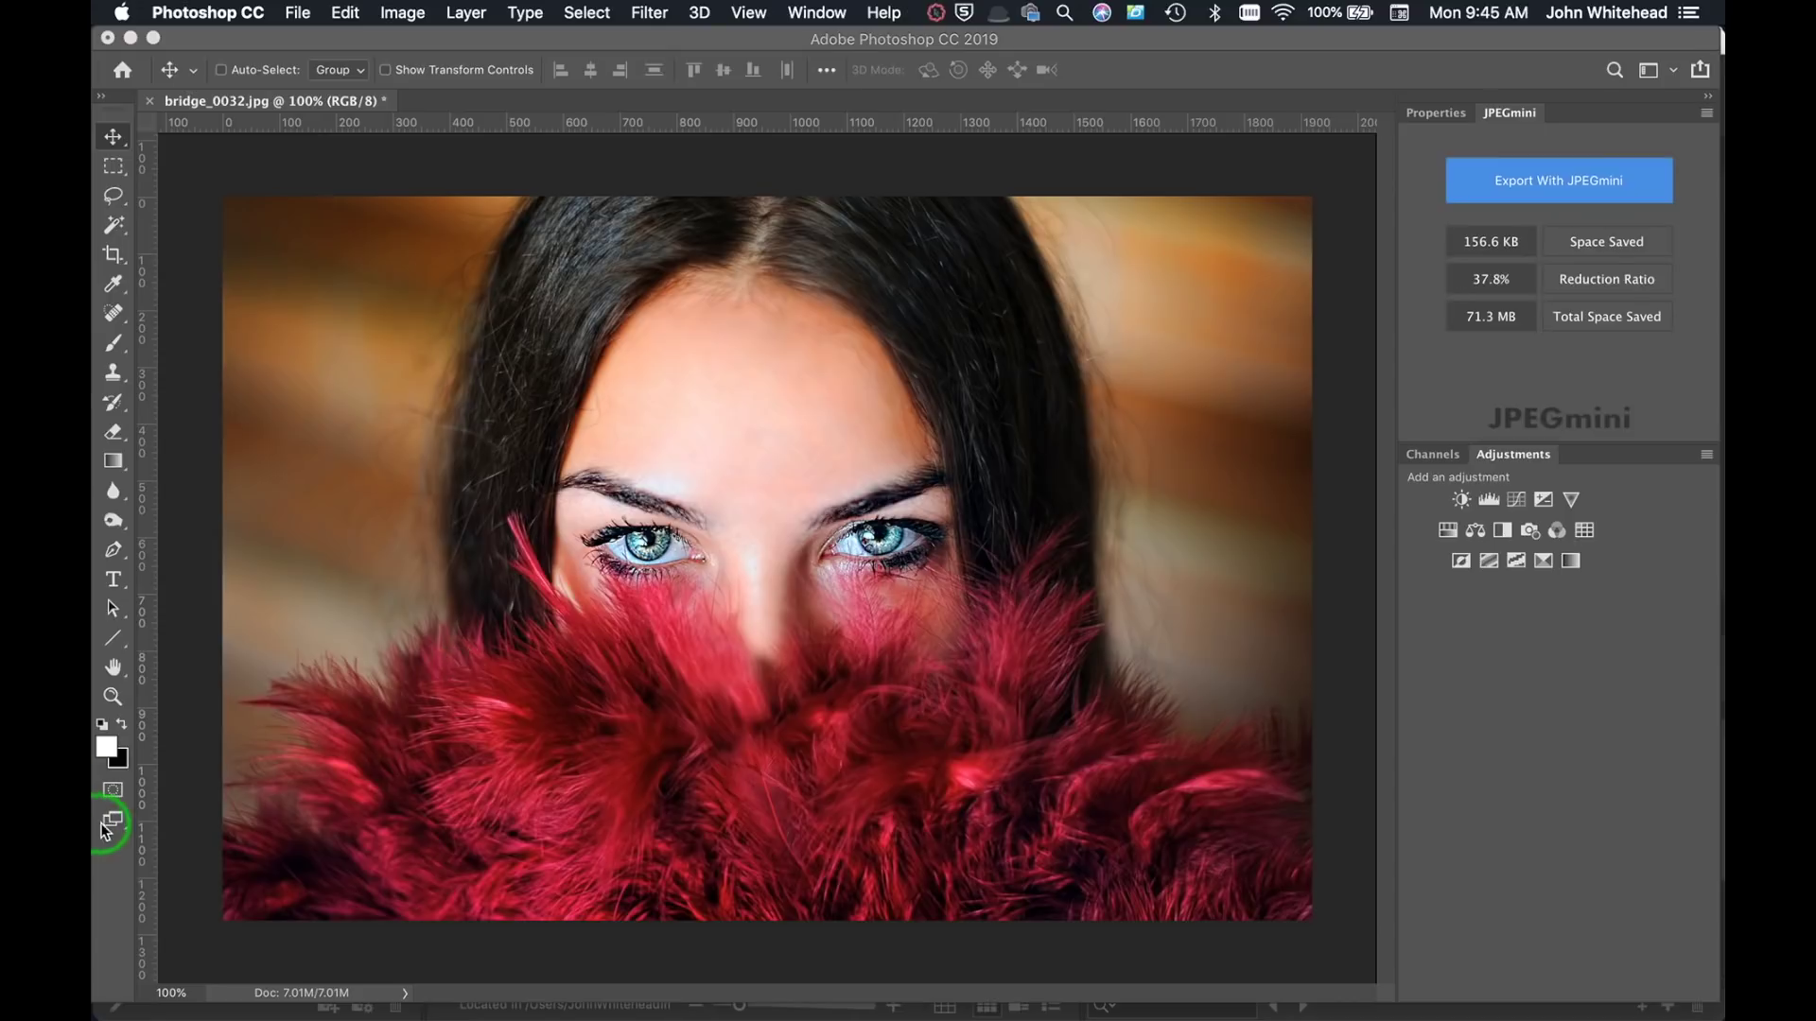
{"action": "key", "text": "super+alt+o"}
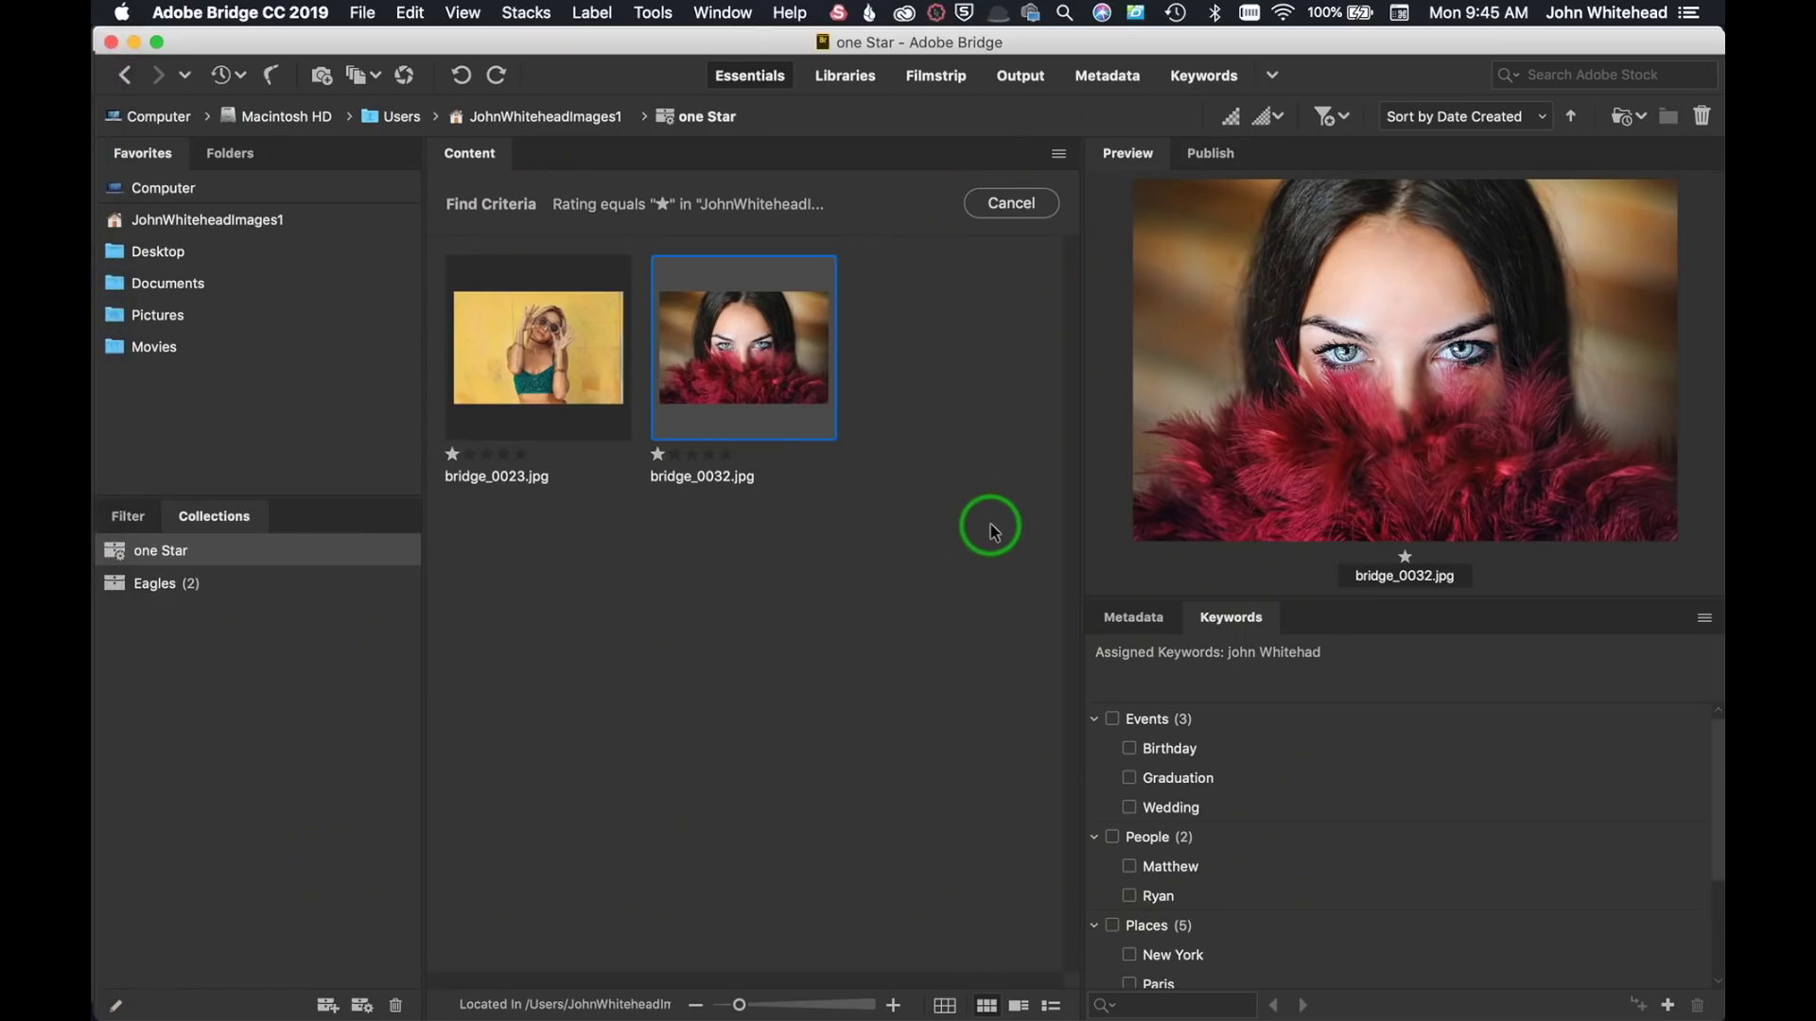
- Review which panels are enabled in the workspace and hide the Keywords panel
{"action": "left_click", "coordinate": [723, 13]}
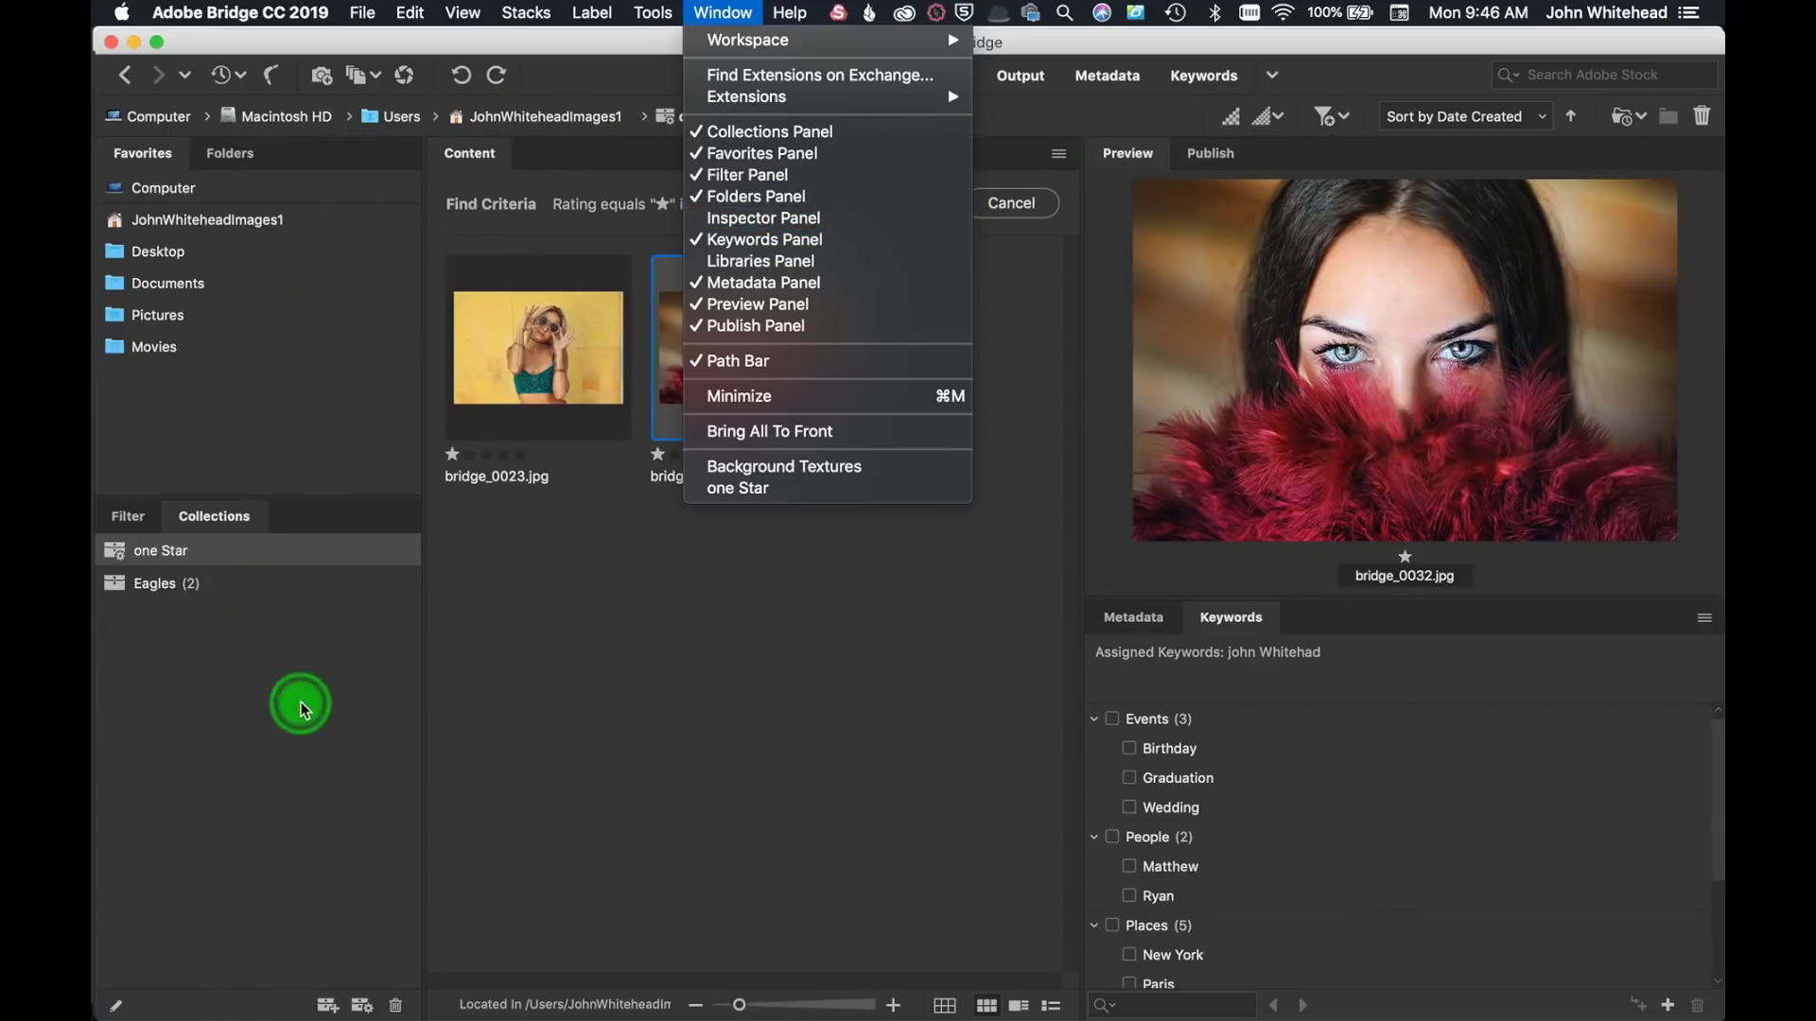
{"action": "left_click", "coordinate": [785, 673]}
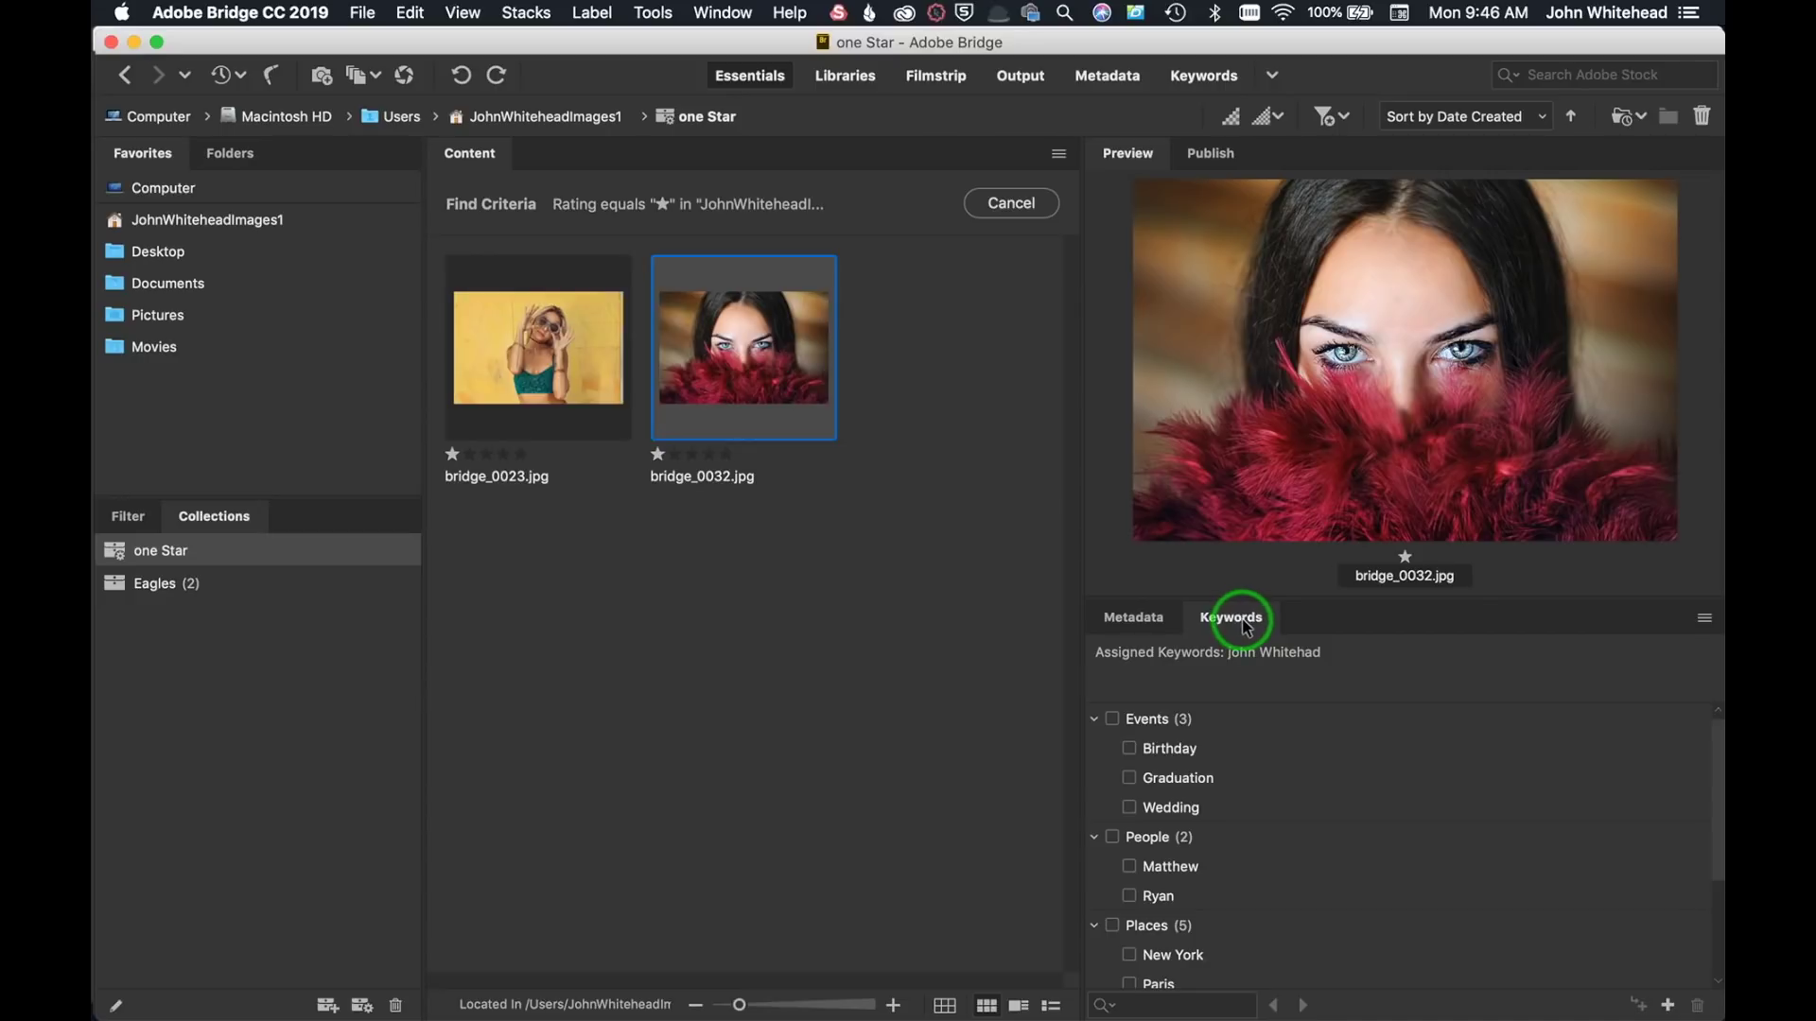
{"action": "left_click", "coordinate": [720, 13]}
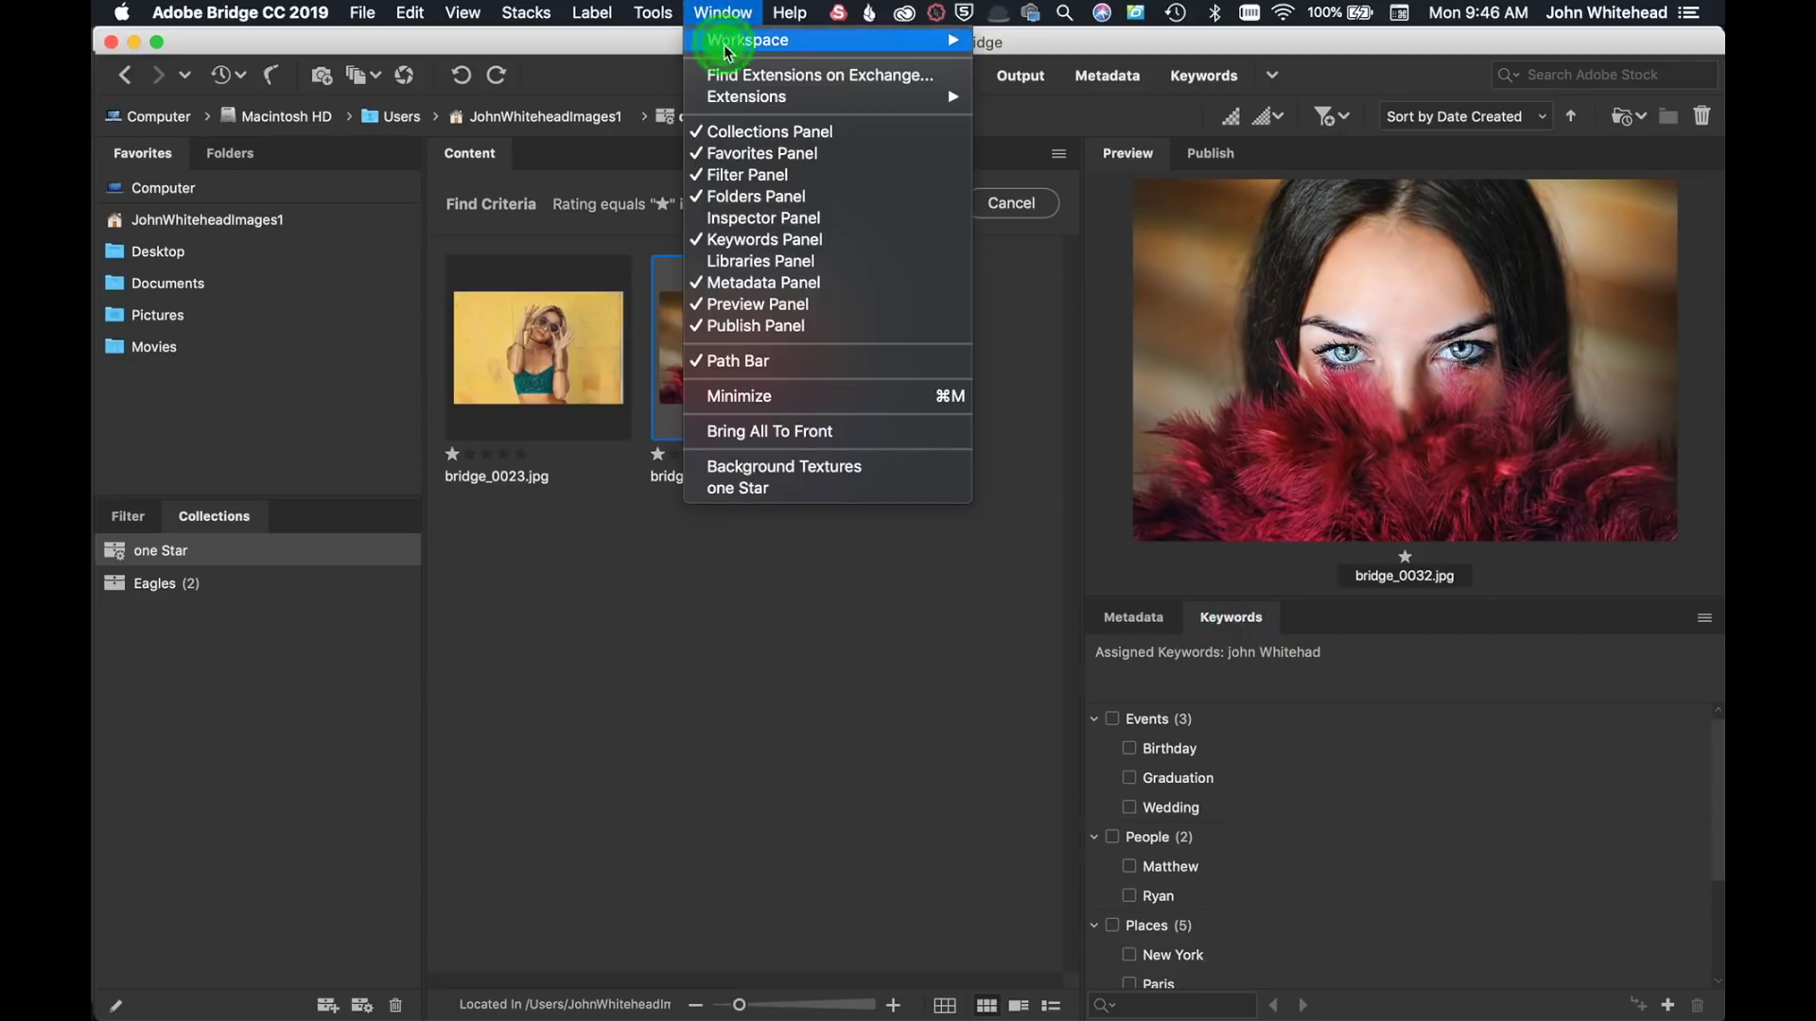
{"action": "left_click", "coordinate": [766, 241]}
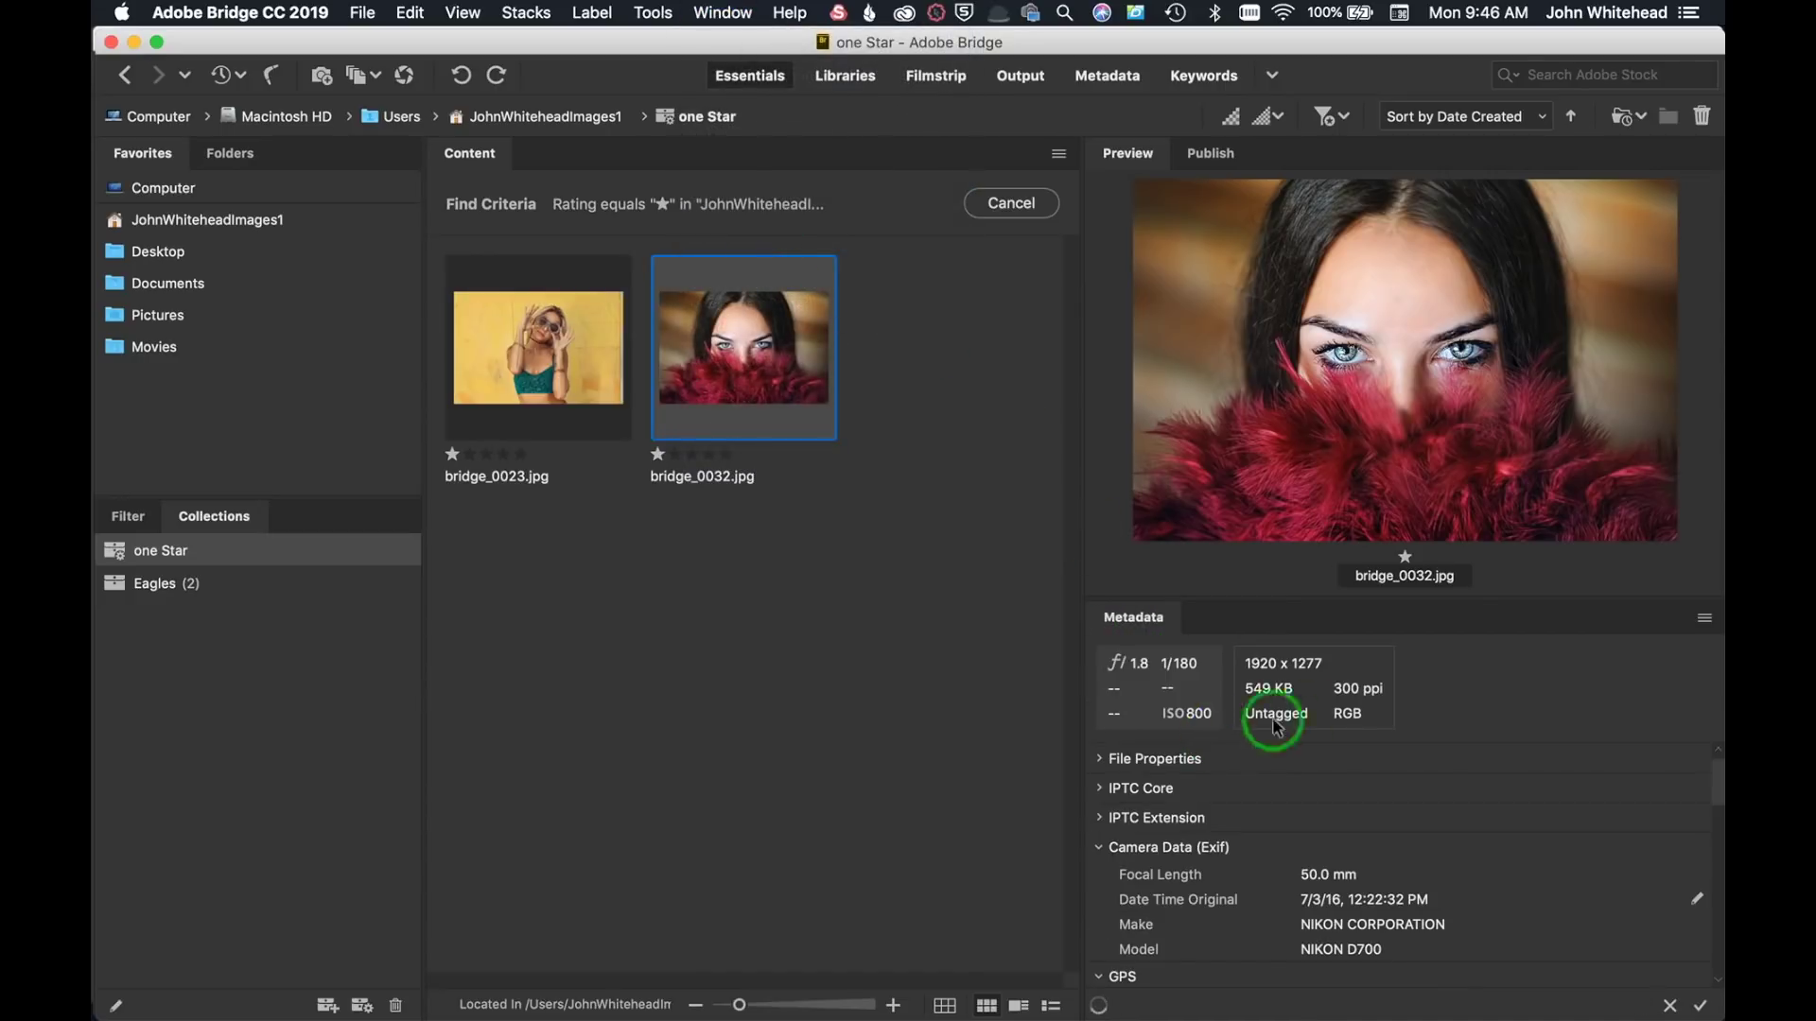